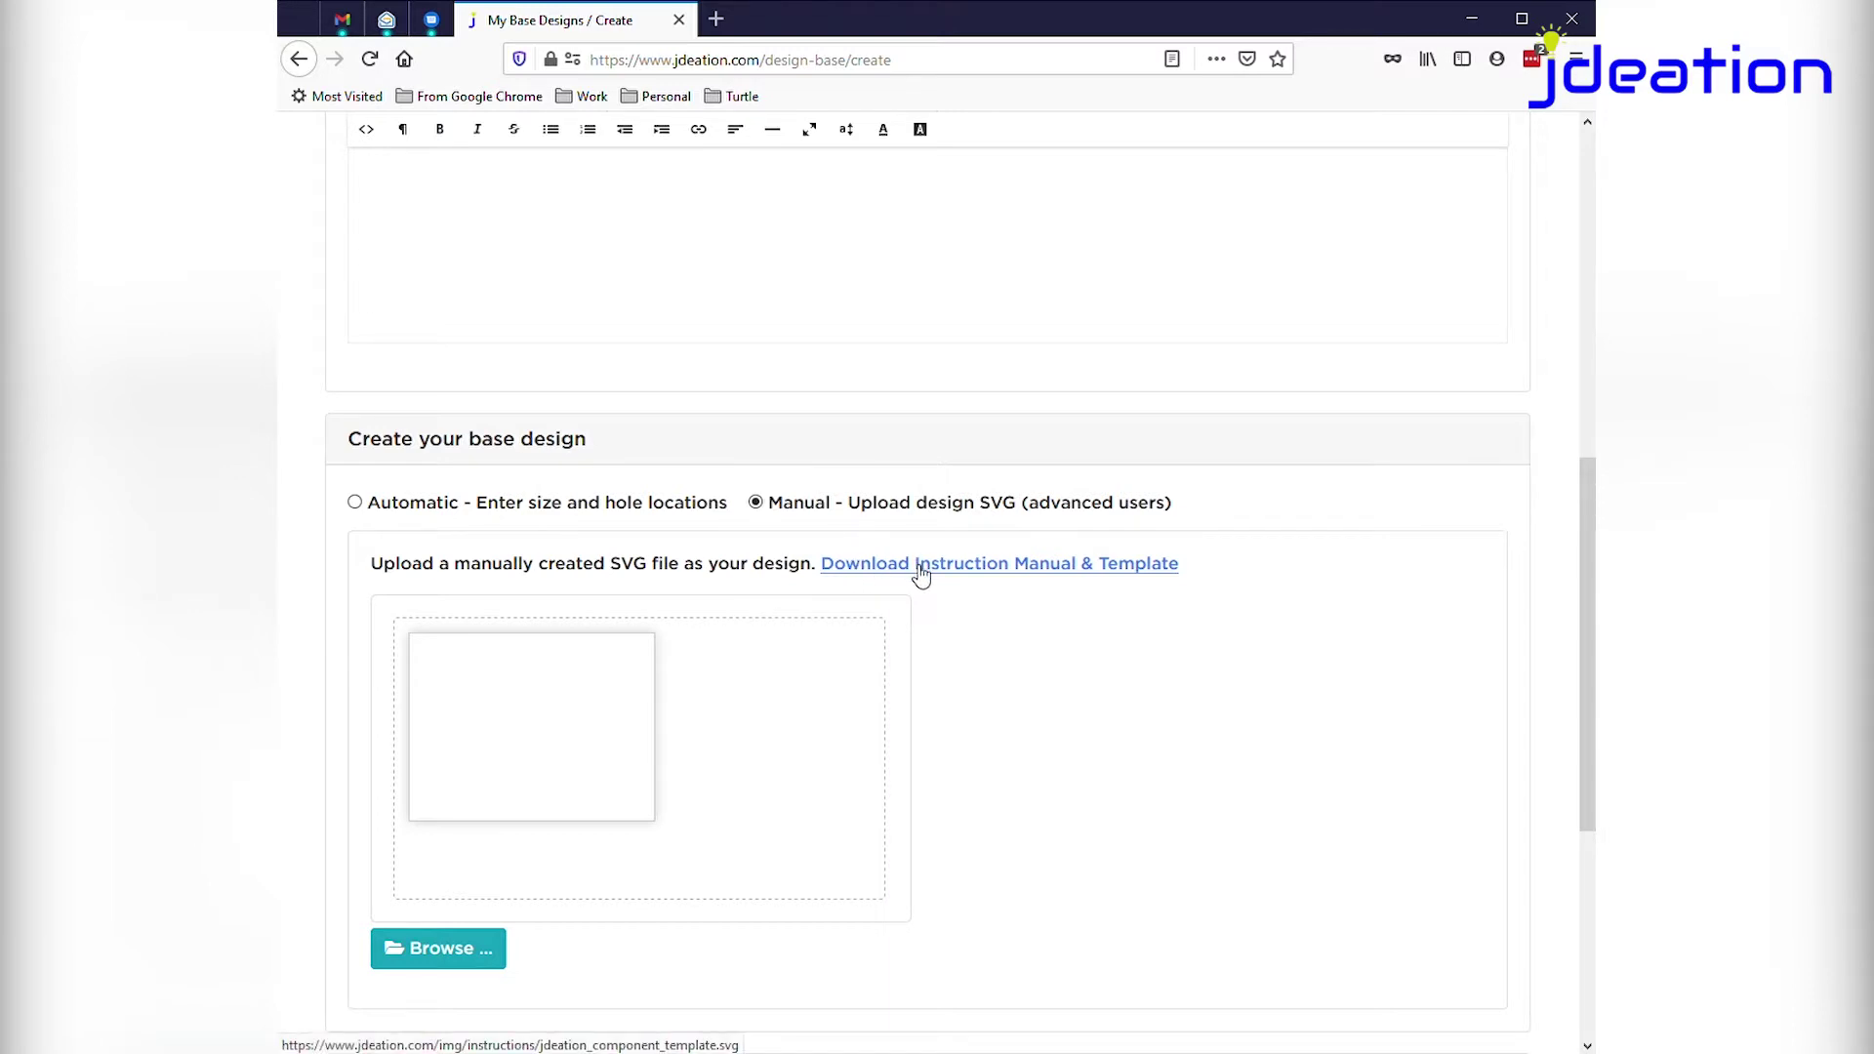
Download the instruction manual and SVG template for a manually created base design
{"action": "left_click", "coordinate": [924, 567]}
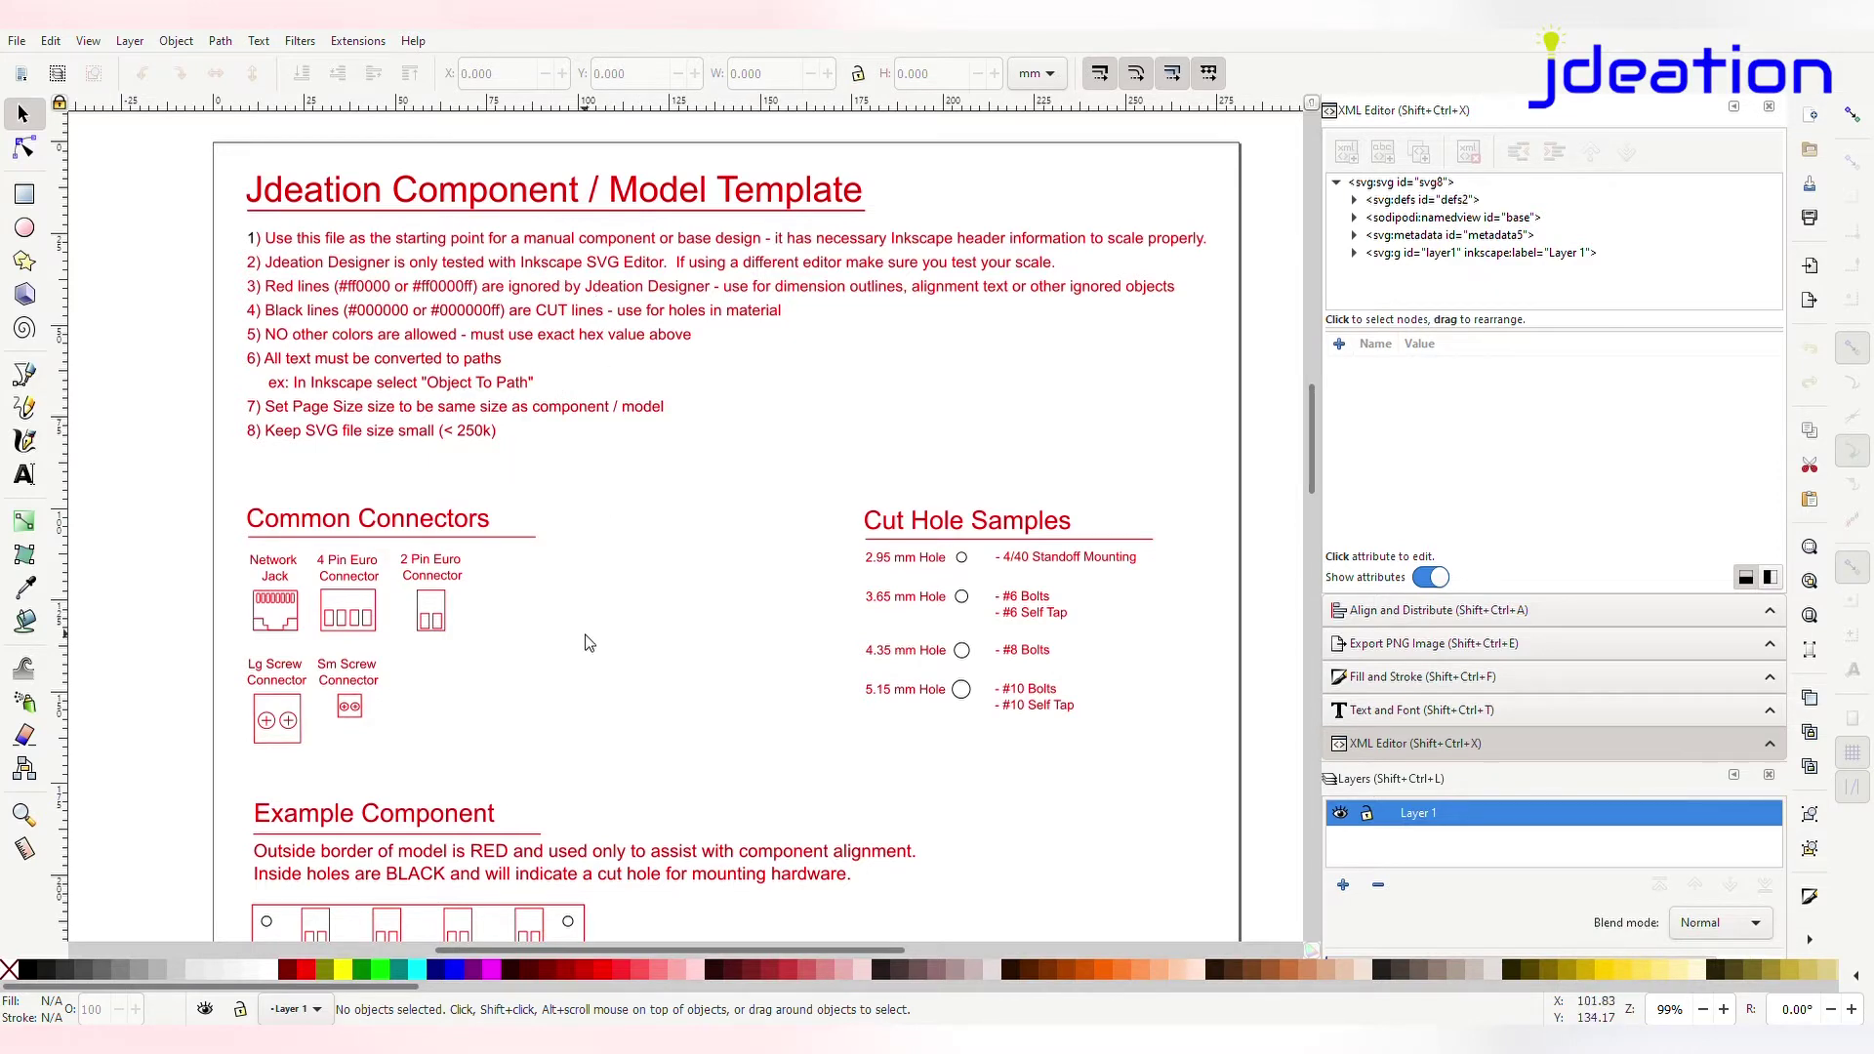
Examine the component template in Inkscape: its rules, common connectors, cut hole samples, example component and example base design
{"action": "scroll", "coordinate": [583, 616], "scroll_direction": "down", "scroll_amount": 4}
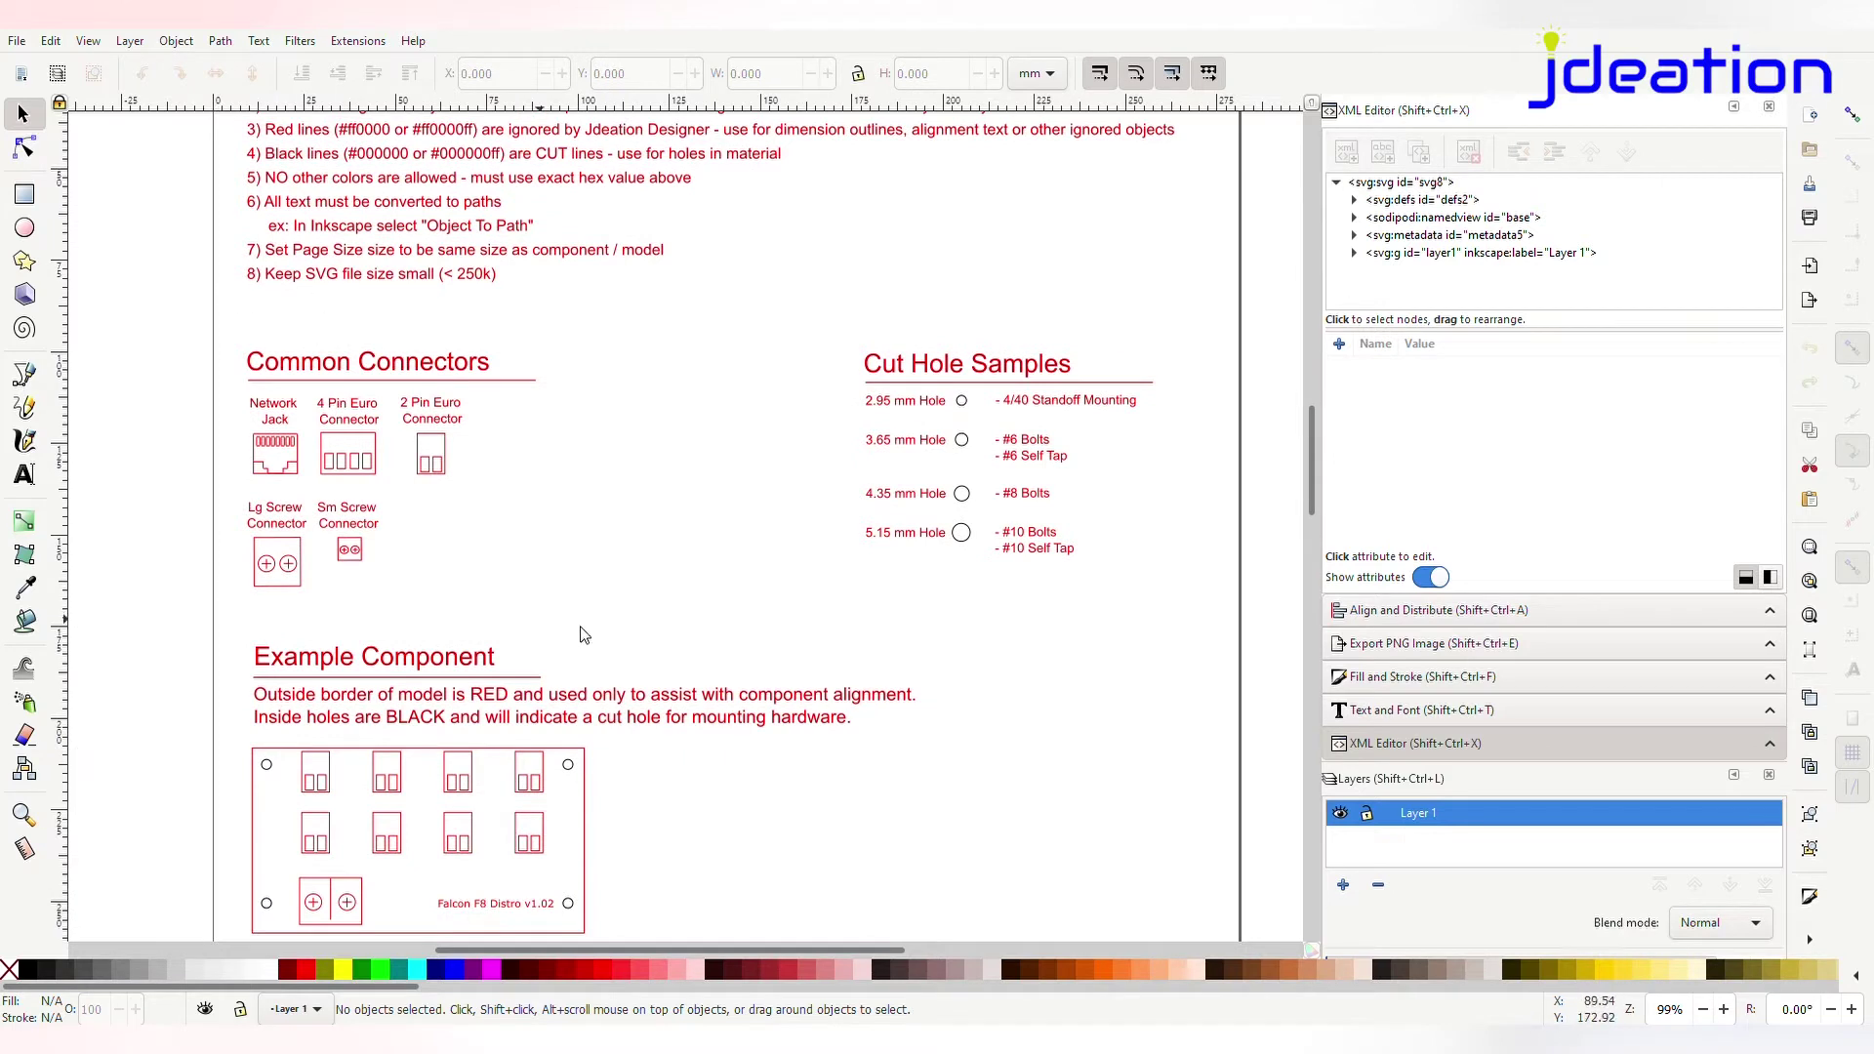
{"action": "scroll", "coordinate": [981, 629], "scroll_direction": "down", "scroll_amount": 3}
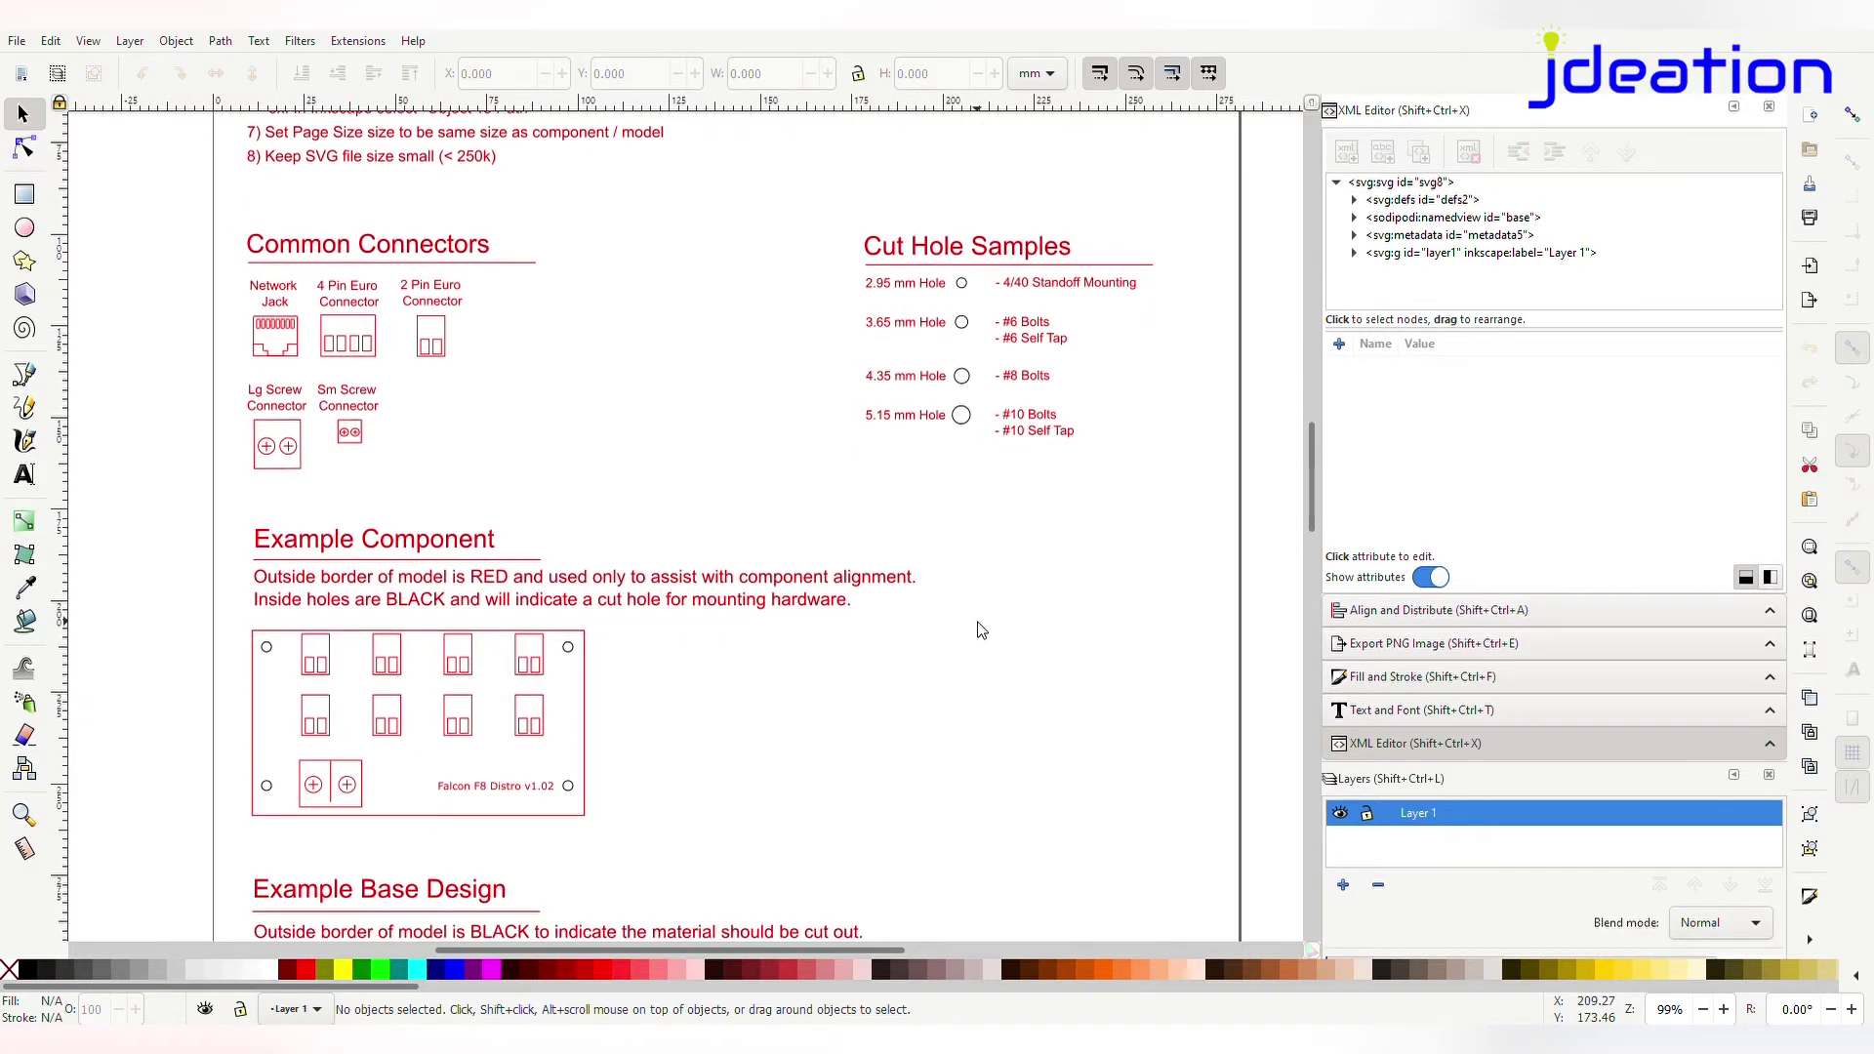
{"action": "scroll", "coordinate": [981, 630], "scroll_direction": "down", "scroll_amount": 1}
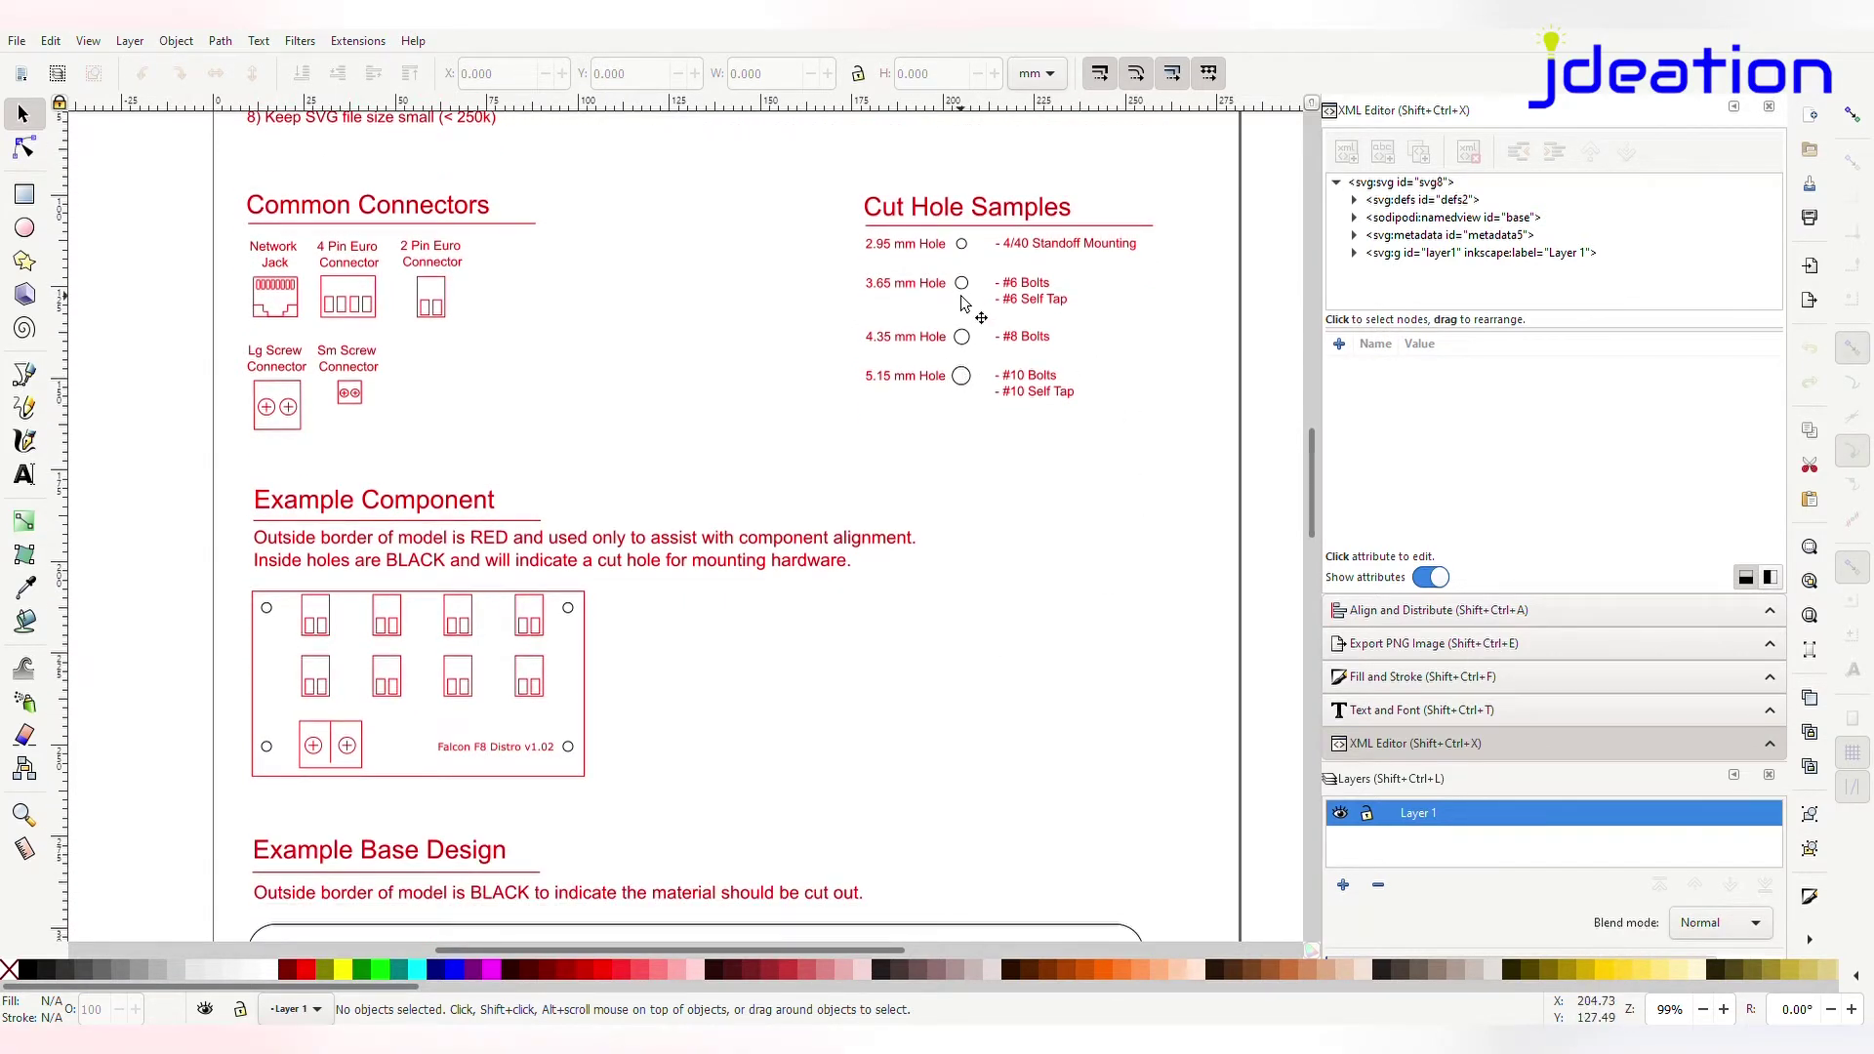
{"action": "scroll", "coordinate": [531, 723], "scroll_direction": "down", "scroll_amount": 6}
{"action": "scroll", "coordinate": [439, 503], "scroll_direction": "down", "scroll_amount": 13}
{"action": "scroll", "coordinate": [590, 578], "scroll_direction": "up", "scroll_amount": 13}
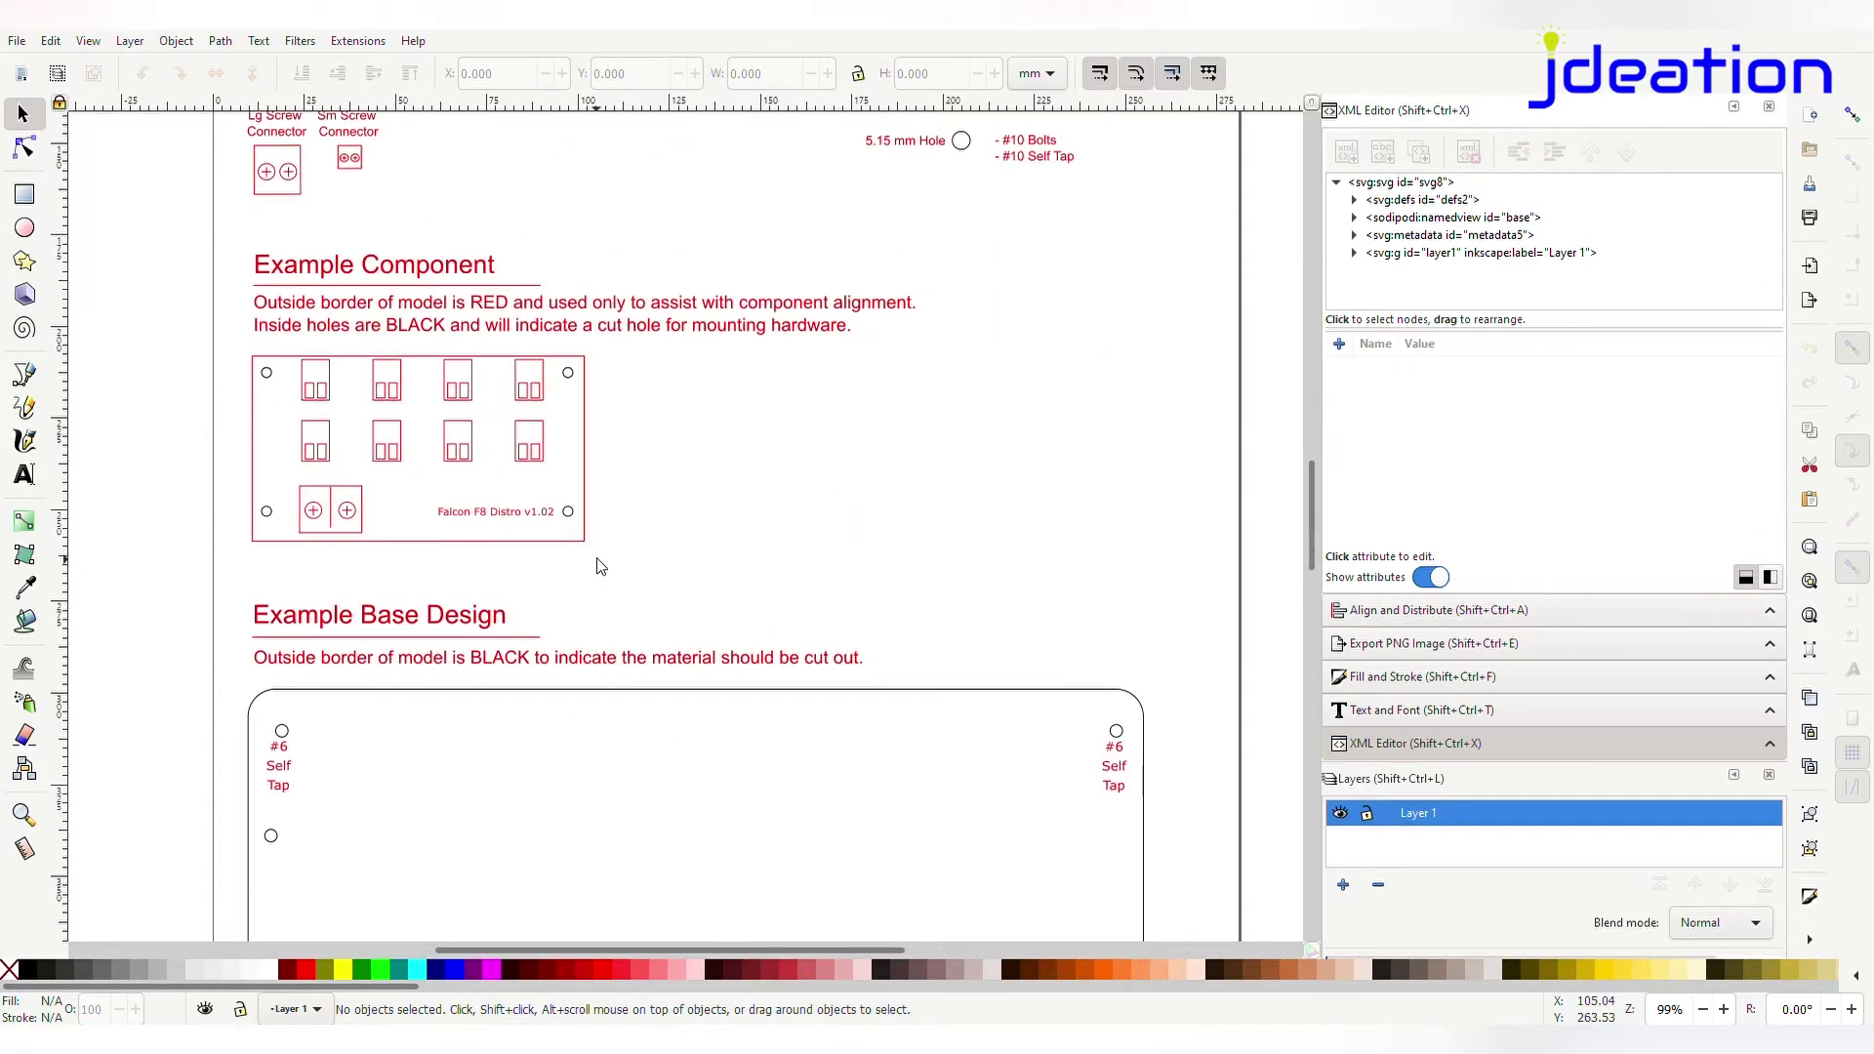
{"action": "scroll", "coordinate": [600, 568], "scroll_direction": "up", "scroll_amount": 14}
{"action": "scroll", "coordinate": [588, 528], "scroll_direction": "down", "scroll_amount": 2, "text": "ctrl"}
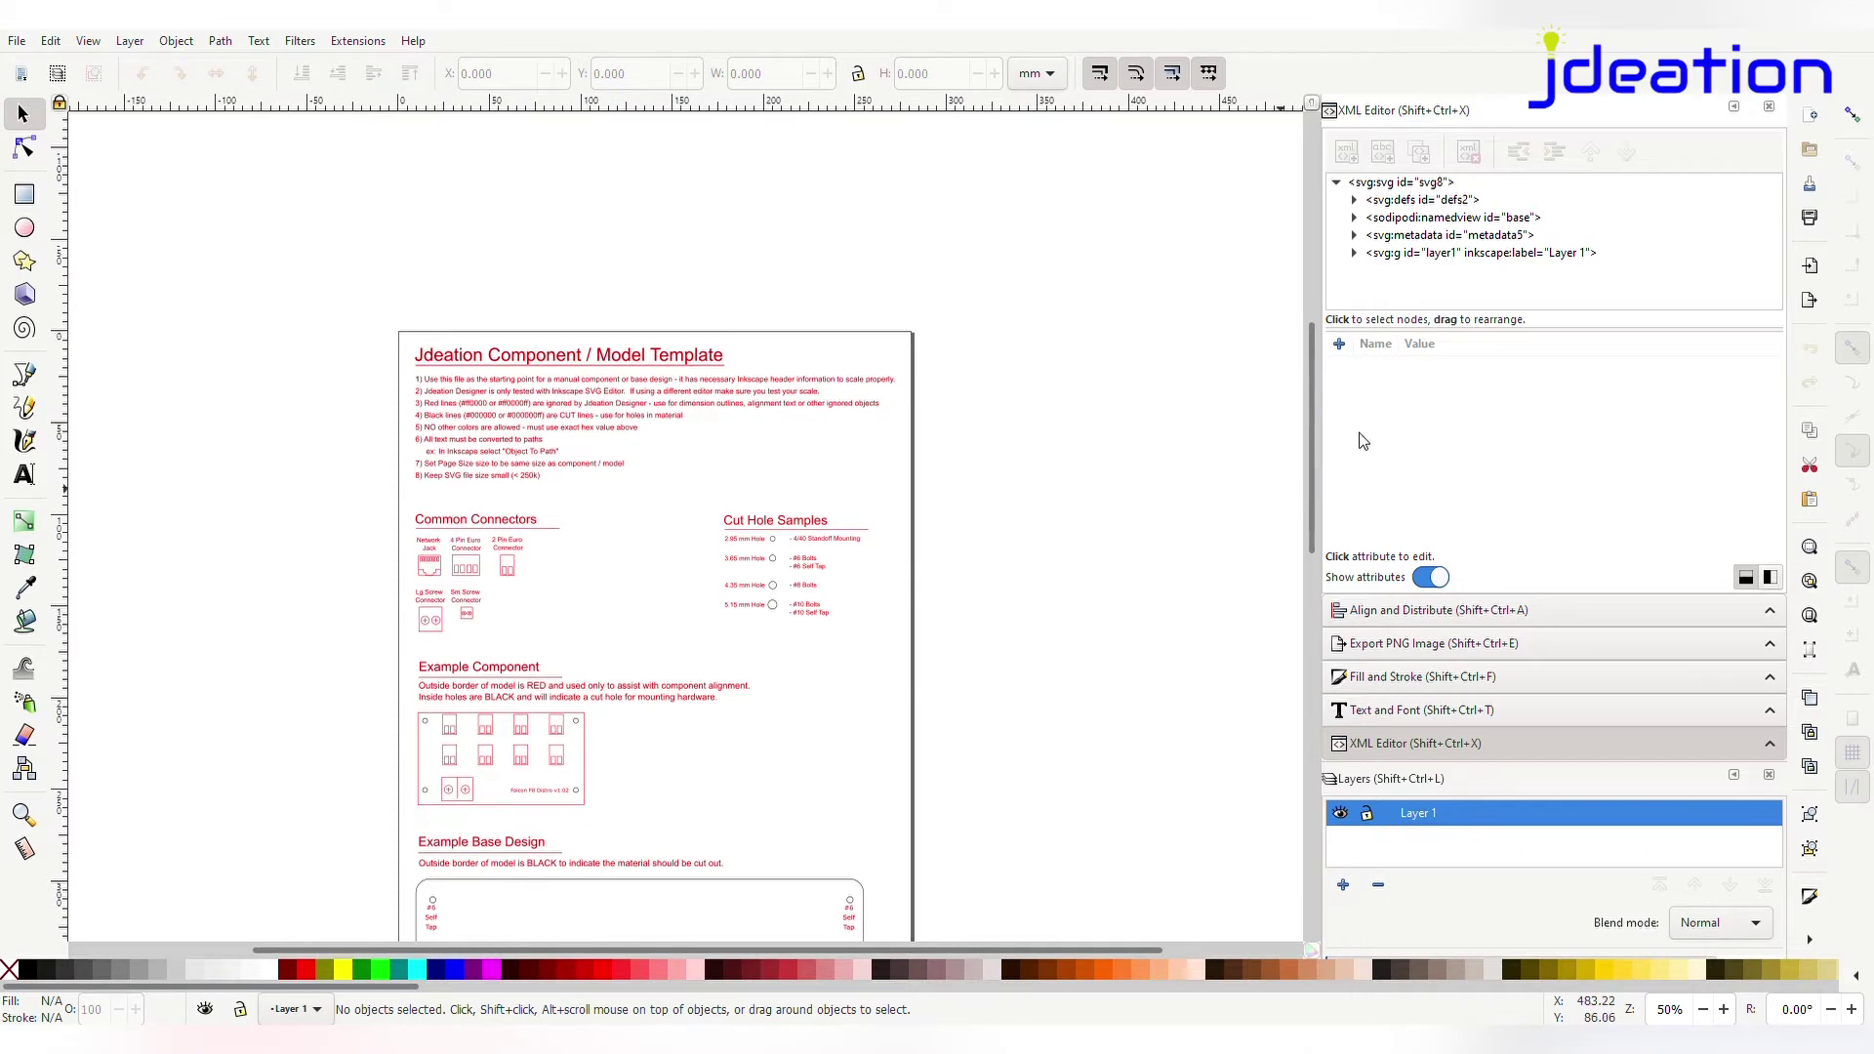
Select all of the template content and move it off the page, just beyond the page's right edge
{"action": "left_click_drag", "start_coordinate": [1314, 436], "coordinate": [1315, 495]}
{"action": "scroll", "coordinate": [681, 451], "scroll_direction": "down", "scroll_amount": 1, "text": "ctrl"}
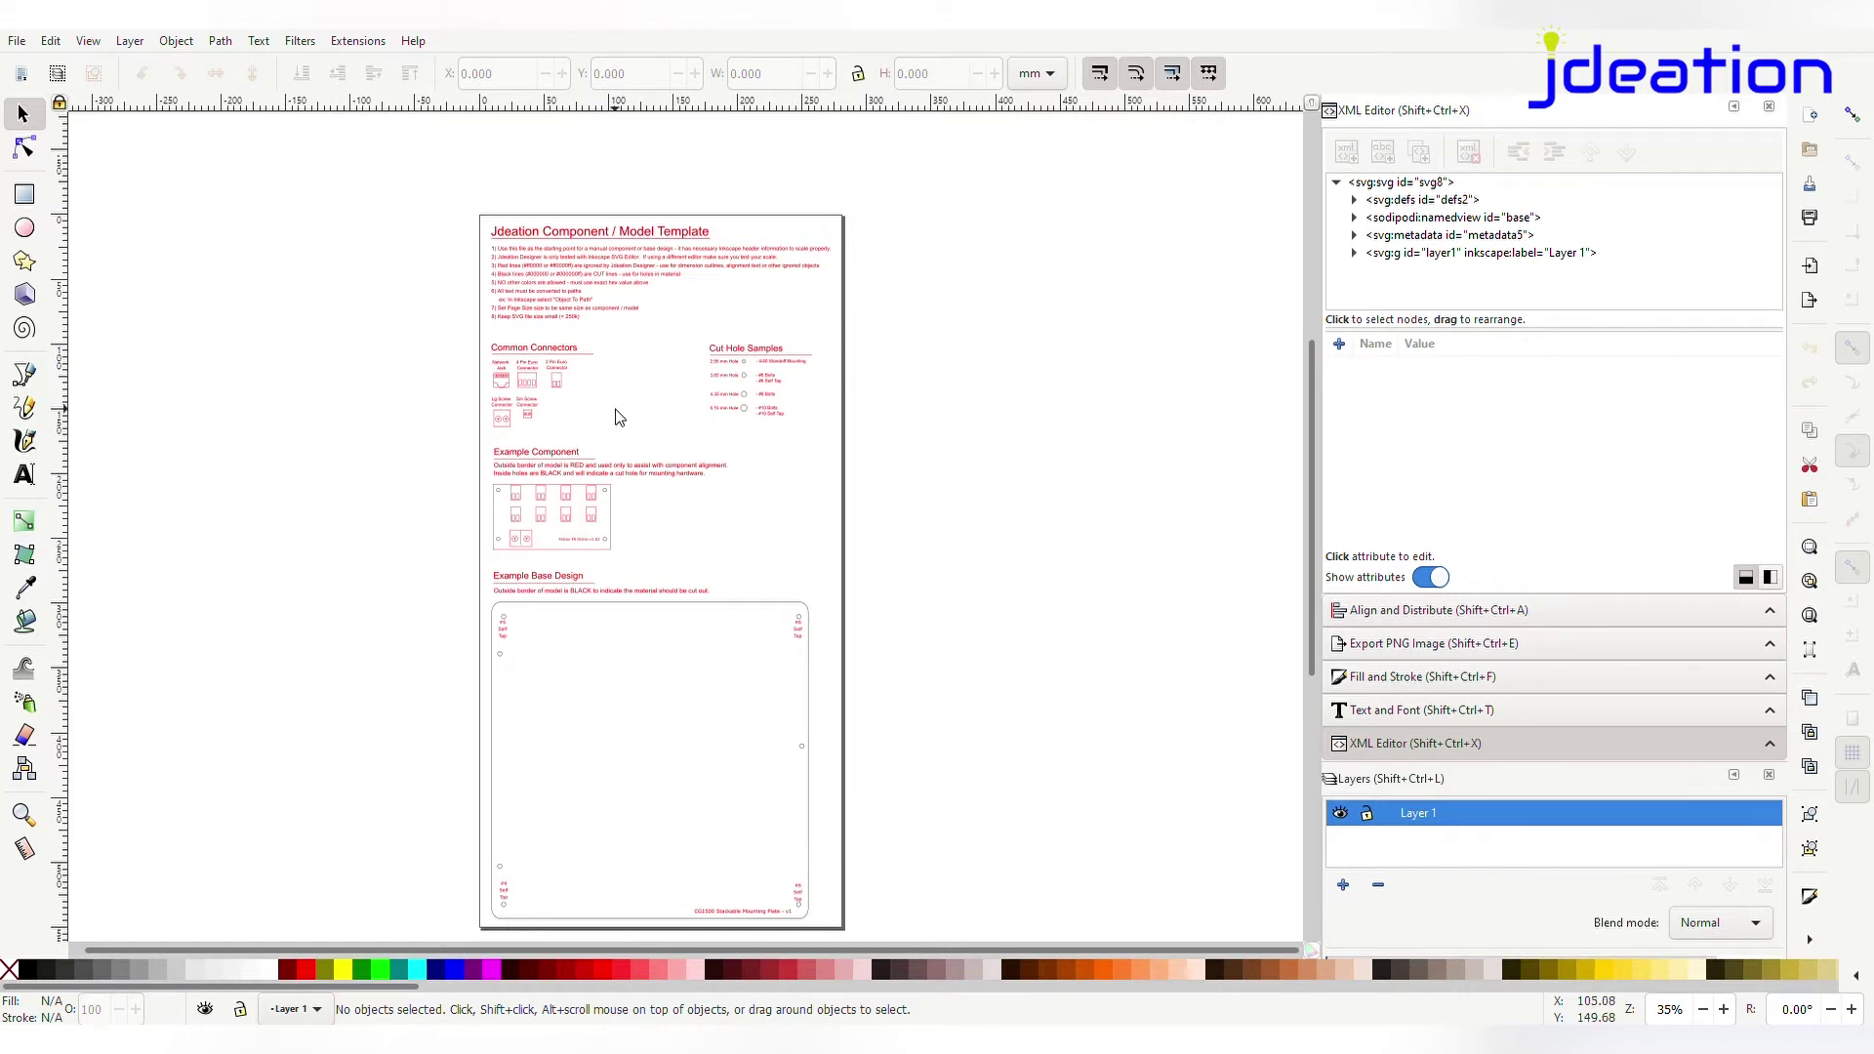
{"action": "left_click_drag", "start_coordinate": [313, 179], "coordinate": [996, 945]}
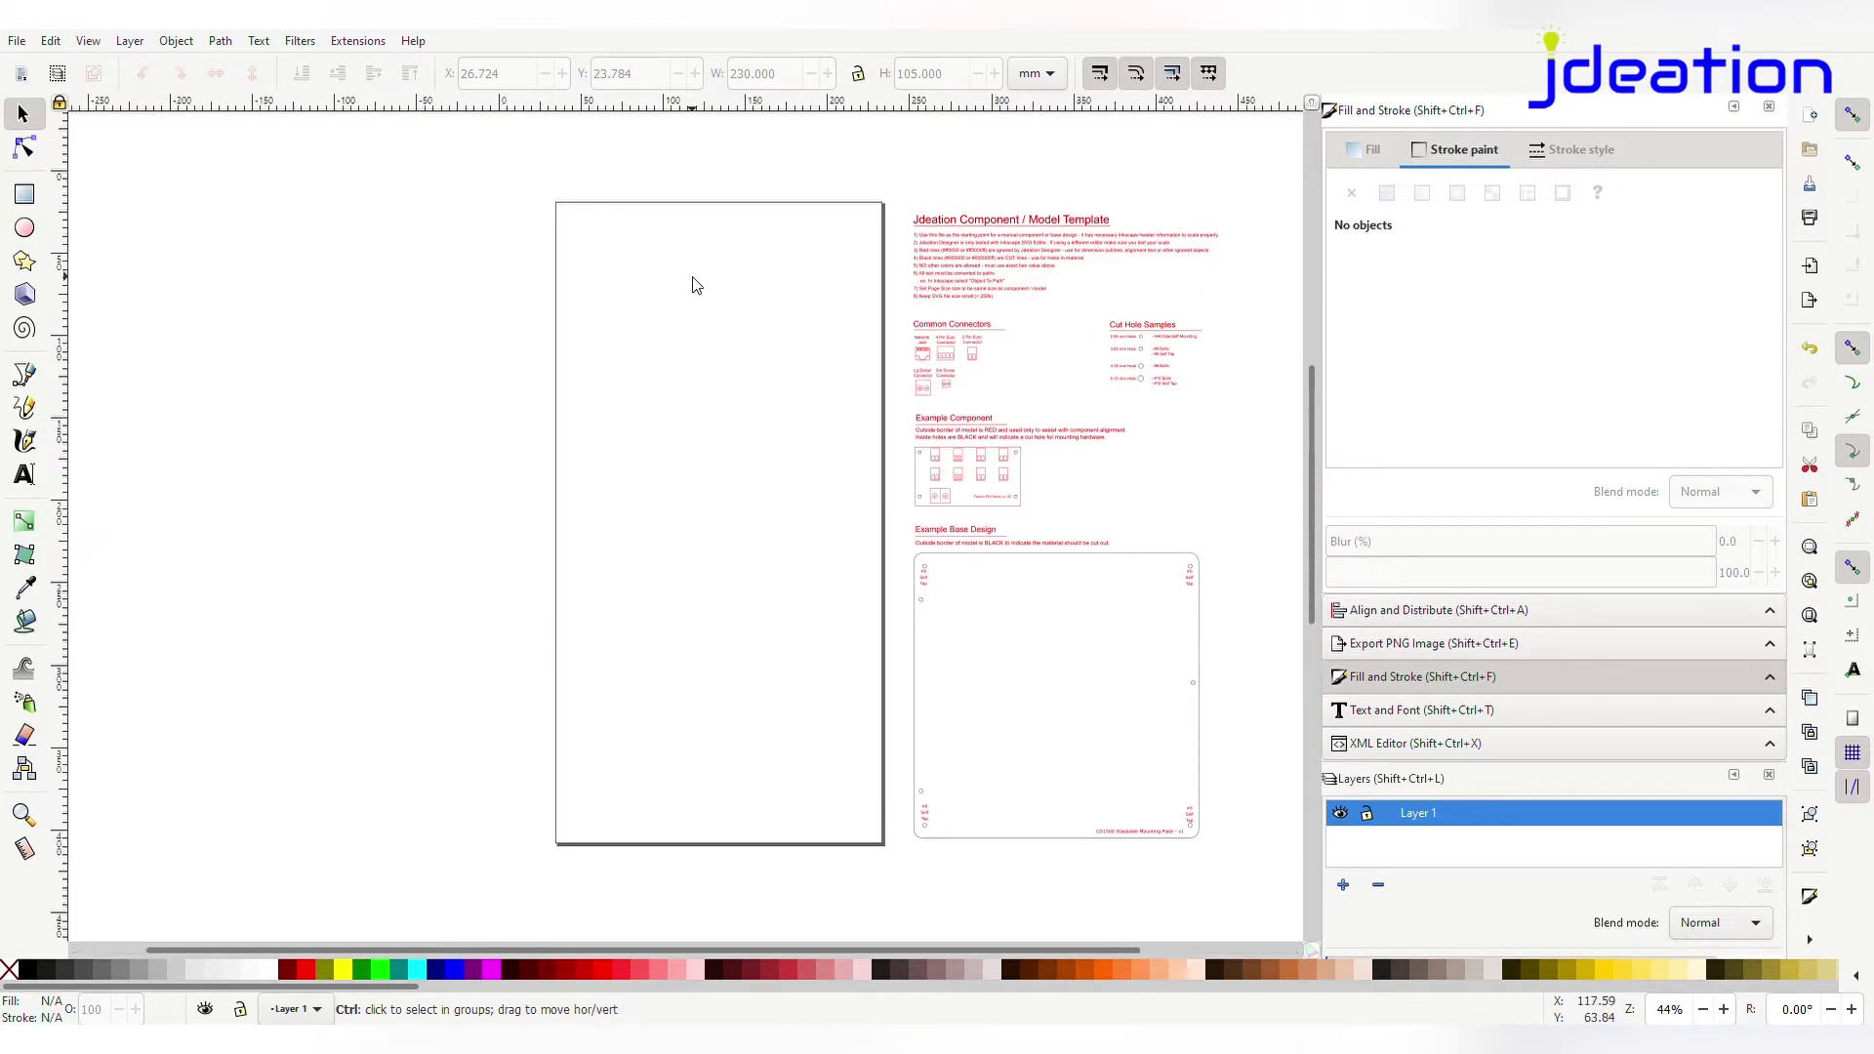
Draw a red-outlined rectangle about 233 mm wide and 121 mm high in the upper part of the empty page
{"action": "scroll", "coordinate": [698, 285], "scroll_direction": "up", "scroll_amount": 2, "text": "ctrl"}
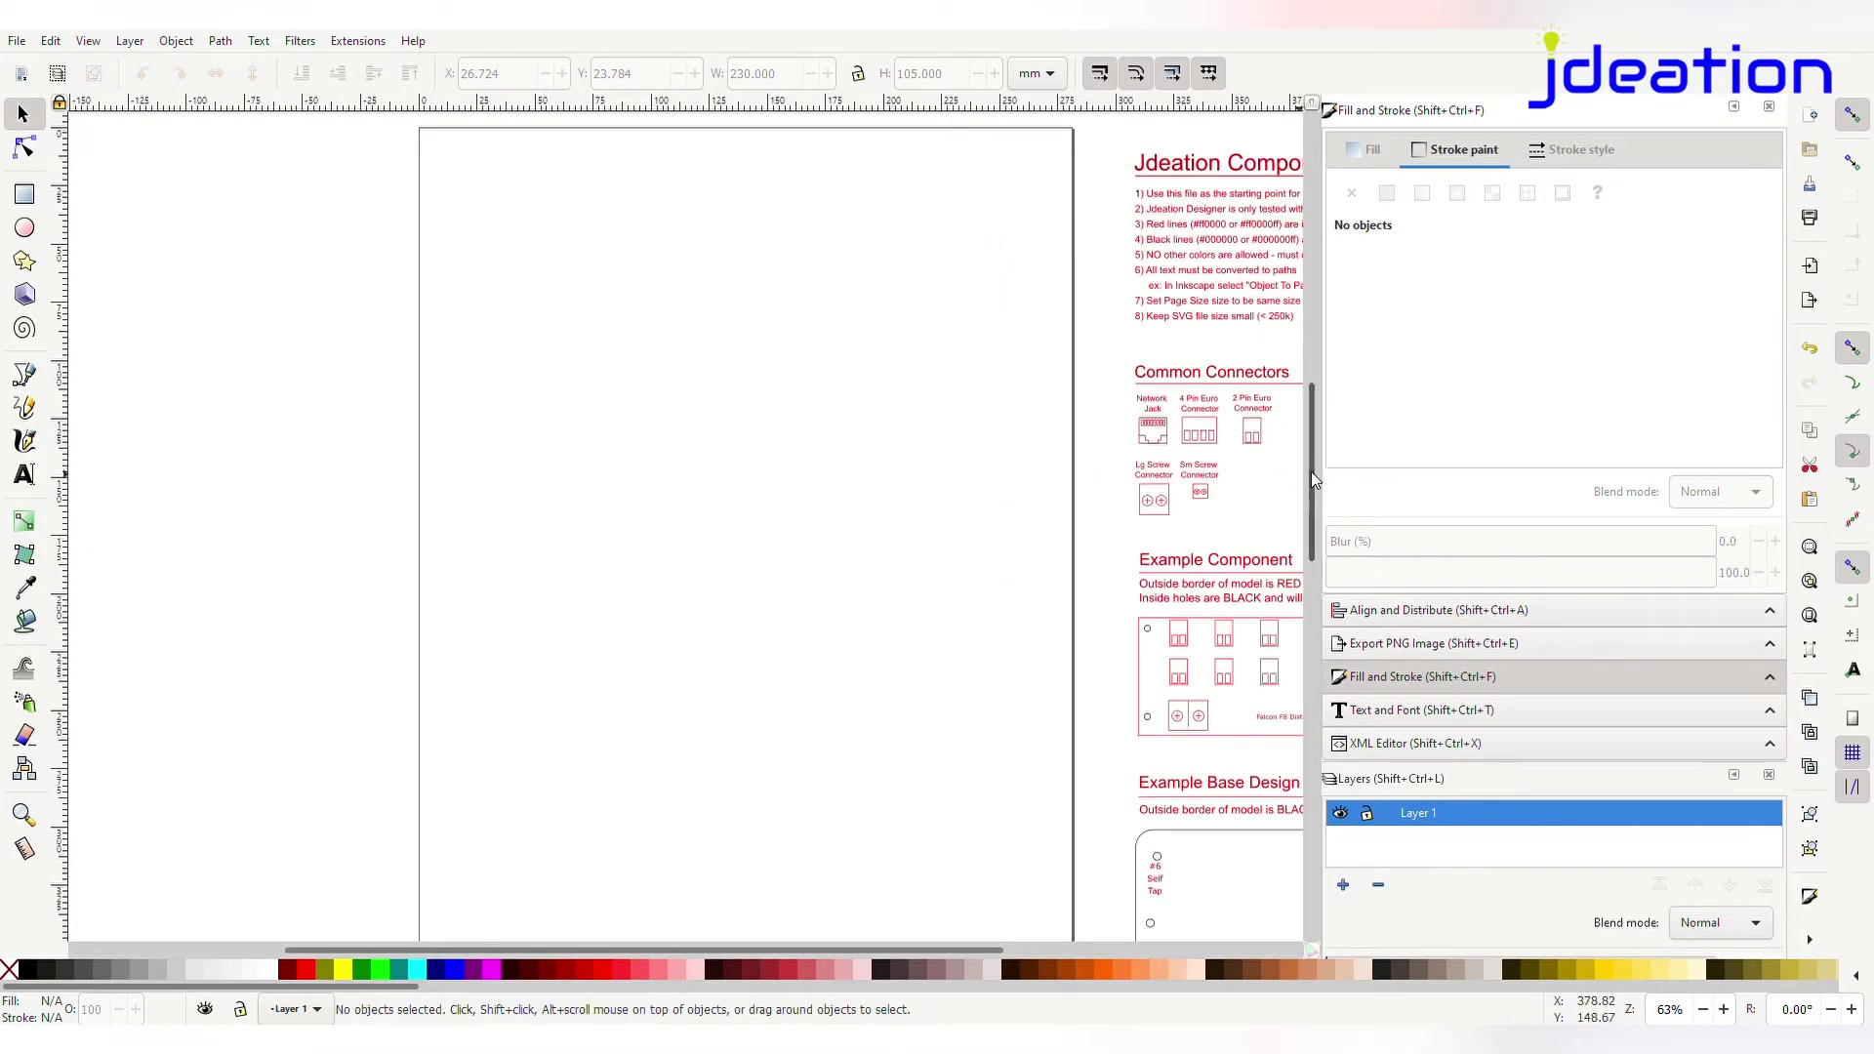
{"action": "scroll", "coordinate": [1310, 471], "scroll_direction": "up", "scroll_amount": 3}
{"action": "scroll", "coordinate": [705, 387], "scroll_direction": "up", "scroll_amount": 1, "text": "ctrl"}
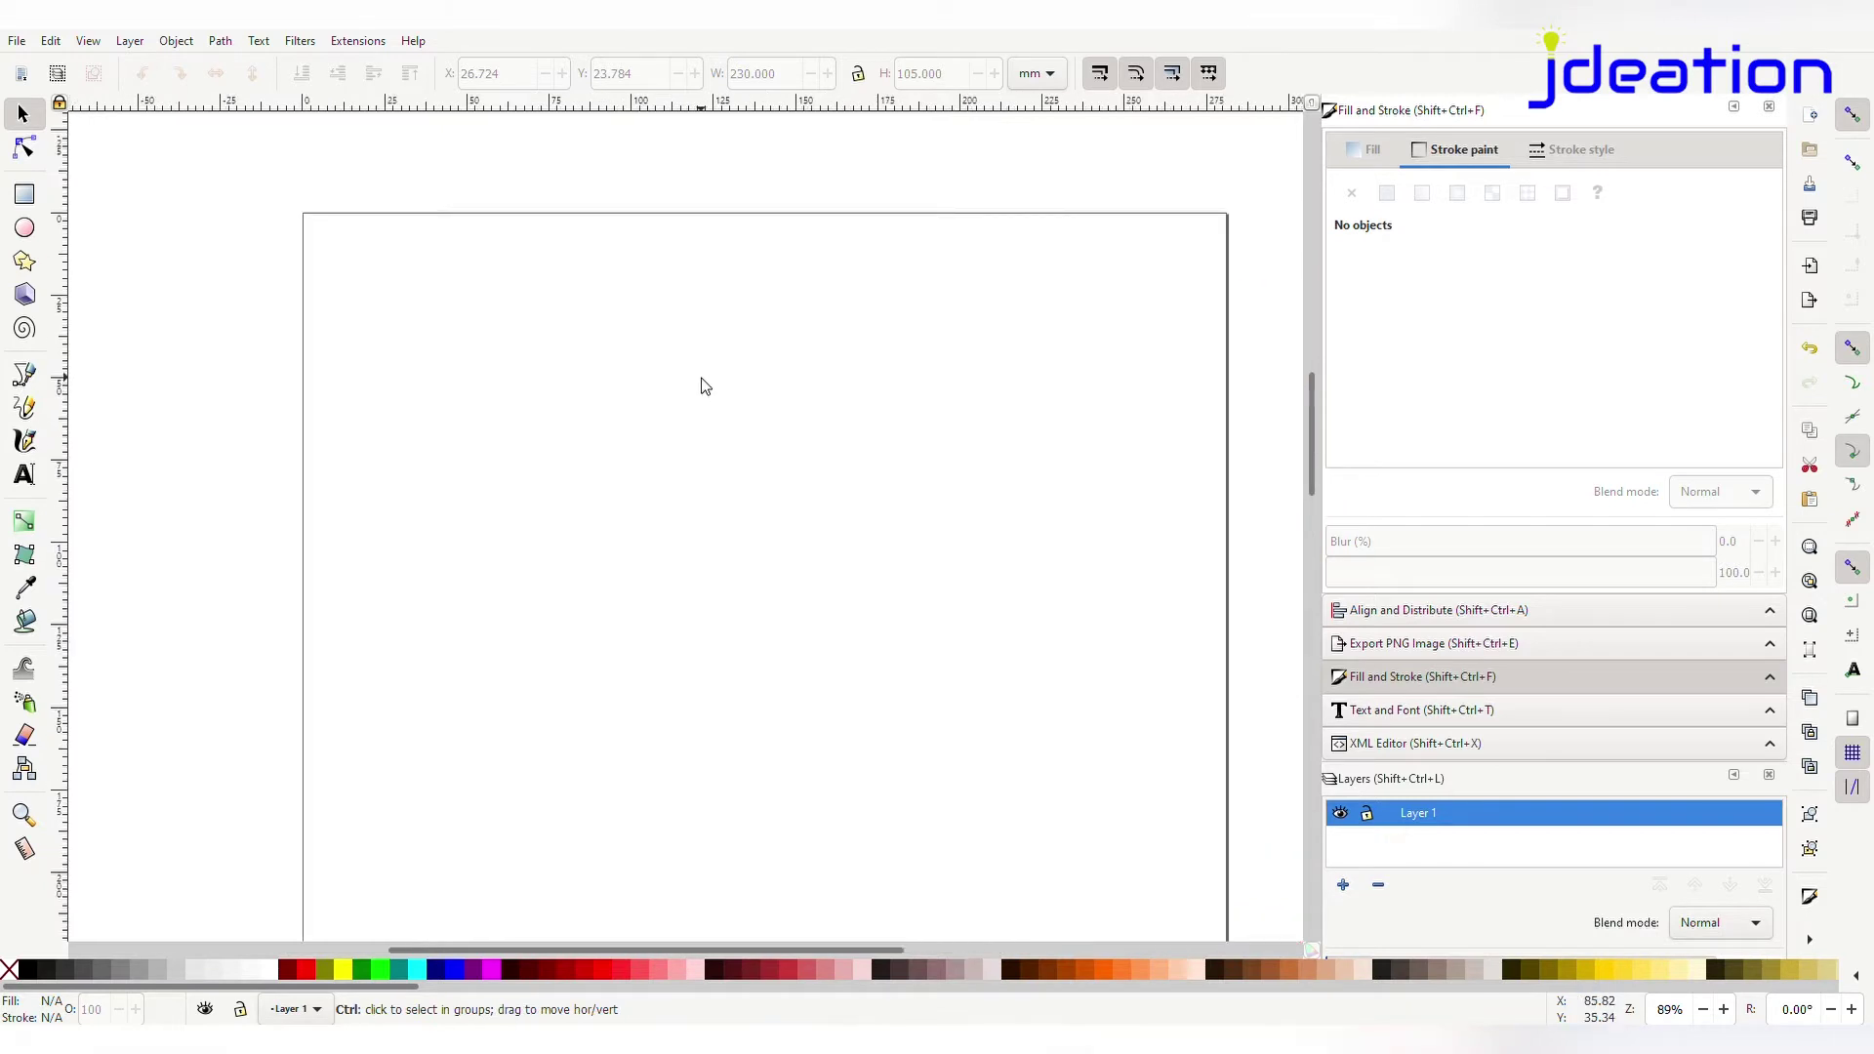
{"action": "key", "text": "r"}
{"action": "mouse_move", "coordinate": [387, 254]}
{"action": "left_mouse_down"}
{"action": "mouse_move", "coordinate": [630, 576]}
{"action": "mouse_move", "coordinate": [1067, 679]}
{"action": "mouse_move", "coordinate": [1164, 674]}
{"action": "mouse_move", "coordinate": [1154, 658]}
{"action": "left_mouse_up"}
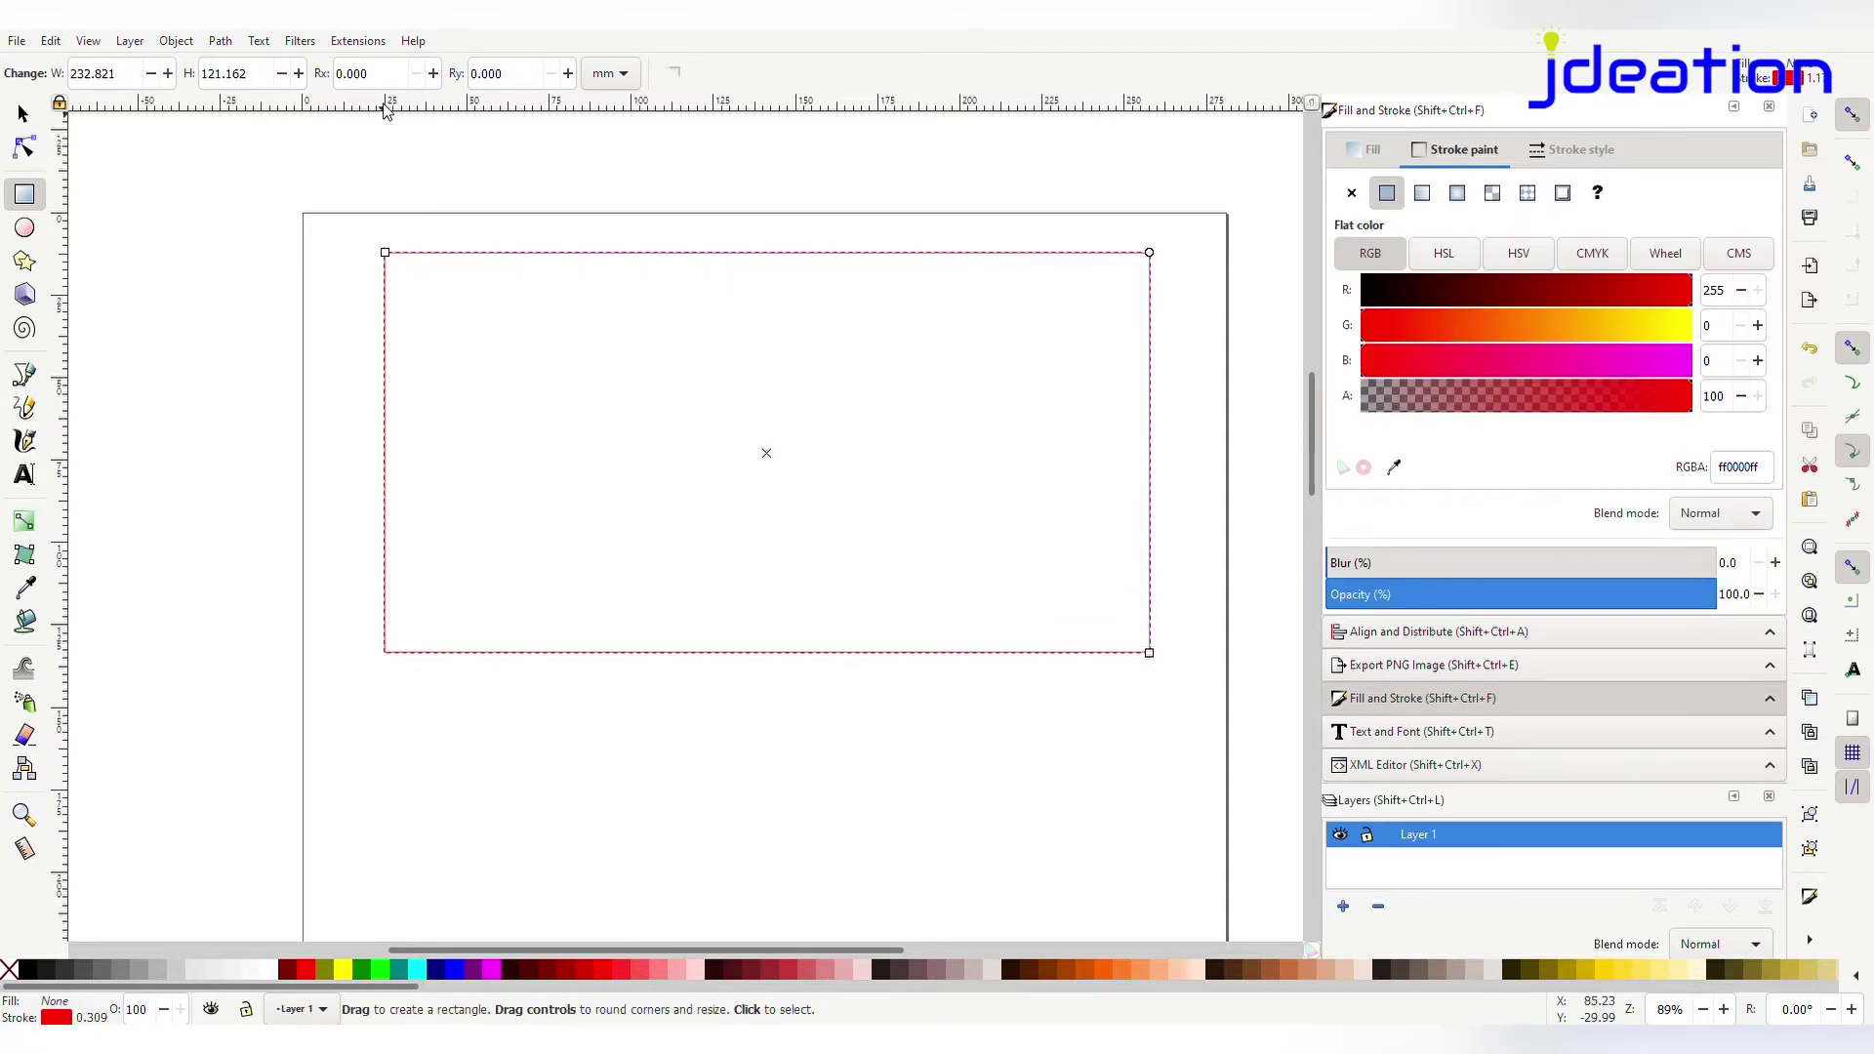
Set the red rectangle's width to 230 mm and its height to 105 mm
{"action": "left_click", "coordinate": [22, 114]}
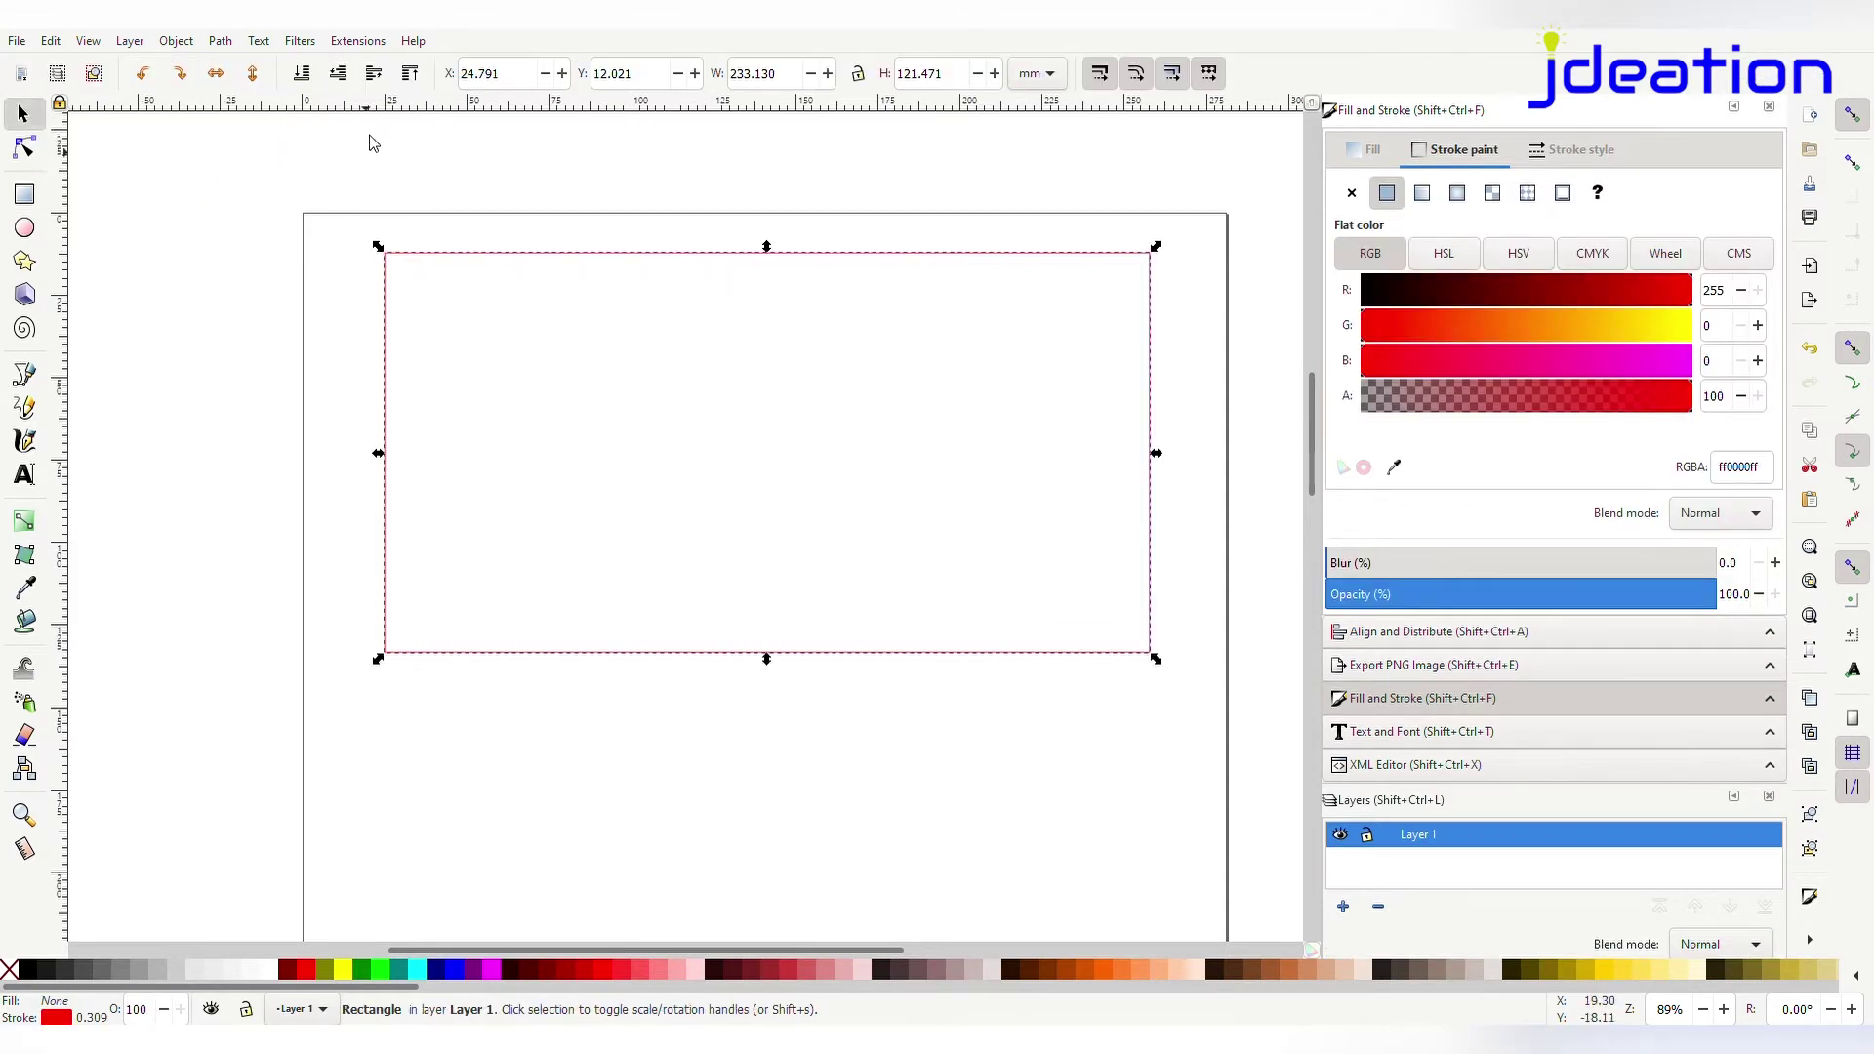
{"action": "left_click_drag", "start_coordinate": [783, 82], "coordinate": [690, 90]}
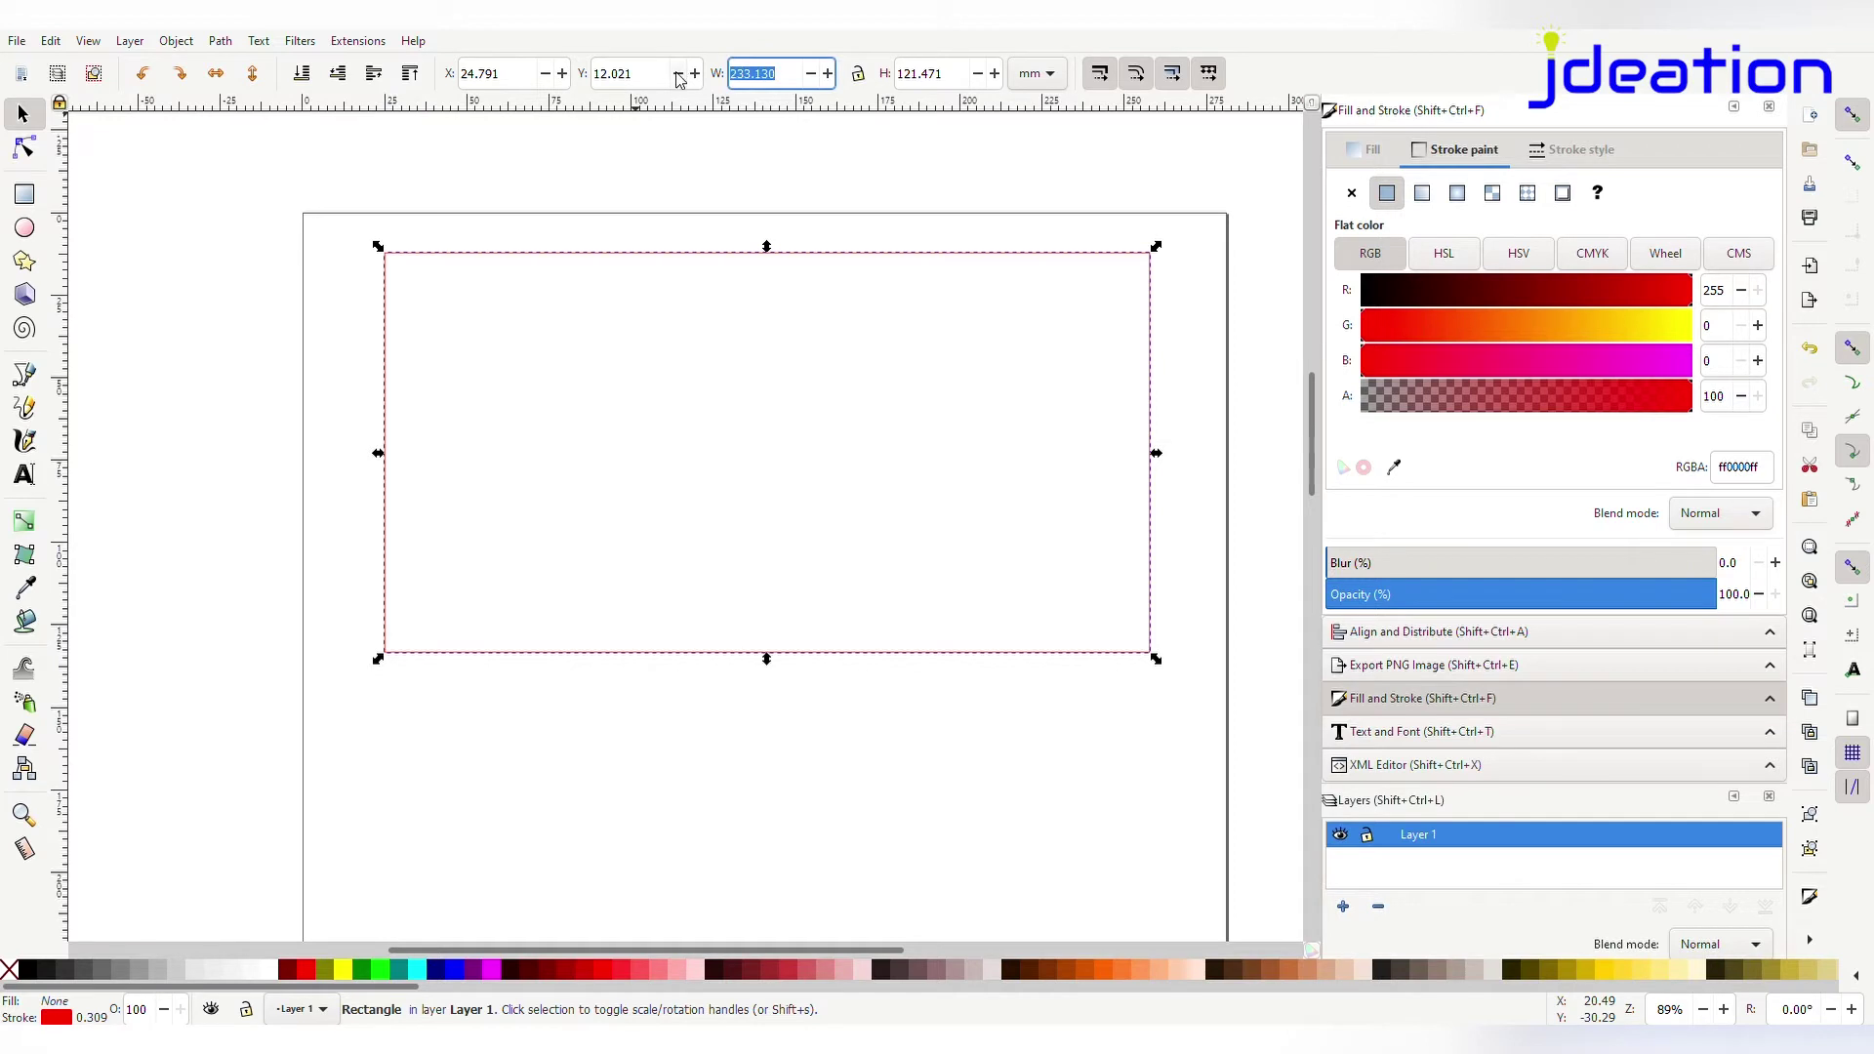
{"action": "type", "text": "230"}
{"action": "key", "text": "Tab"}
{"action": "type", "text": "105"}
{"action": "key", "text": "Return"}
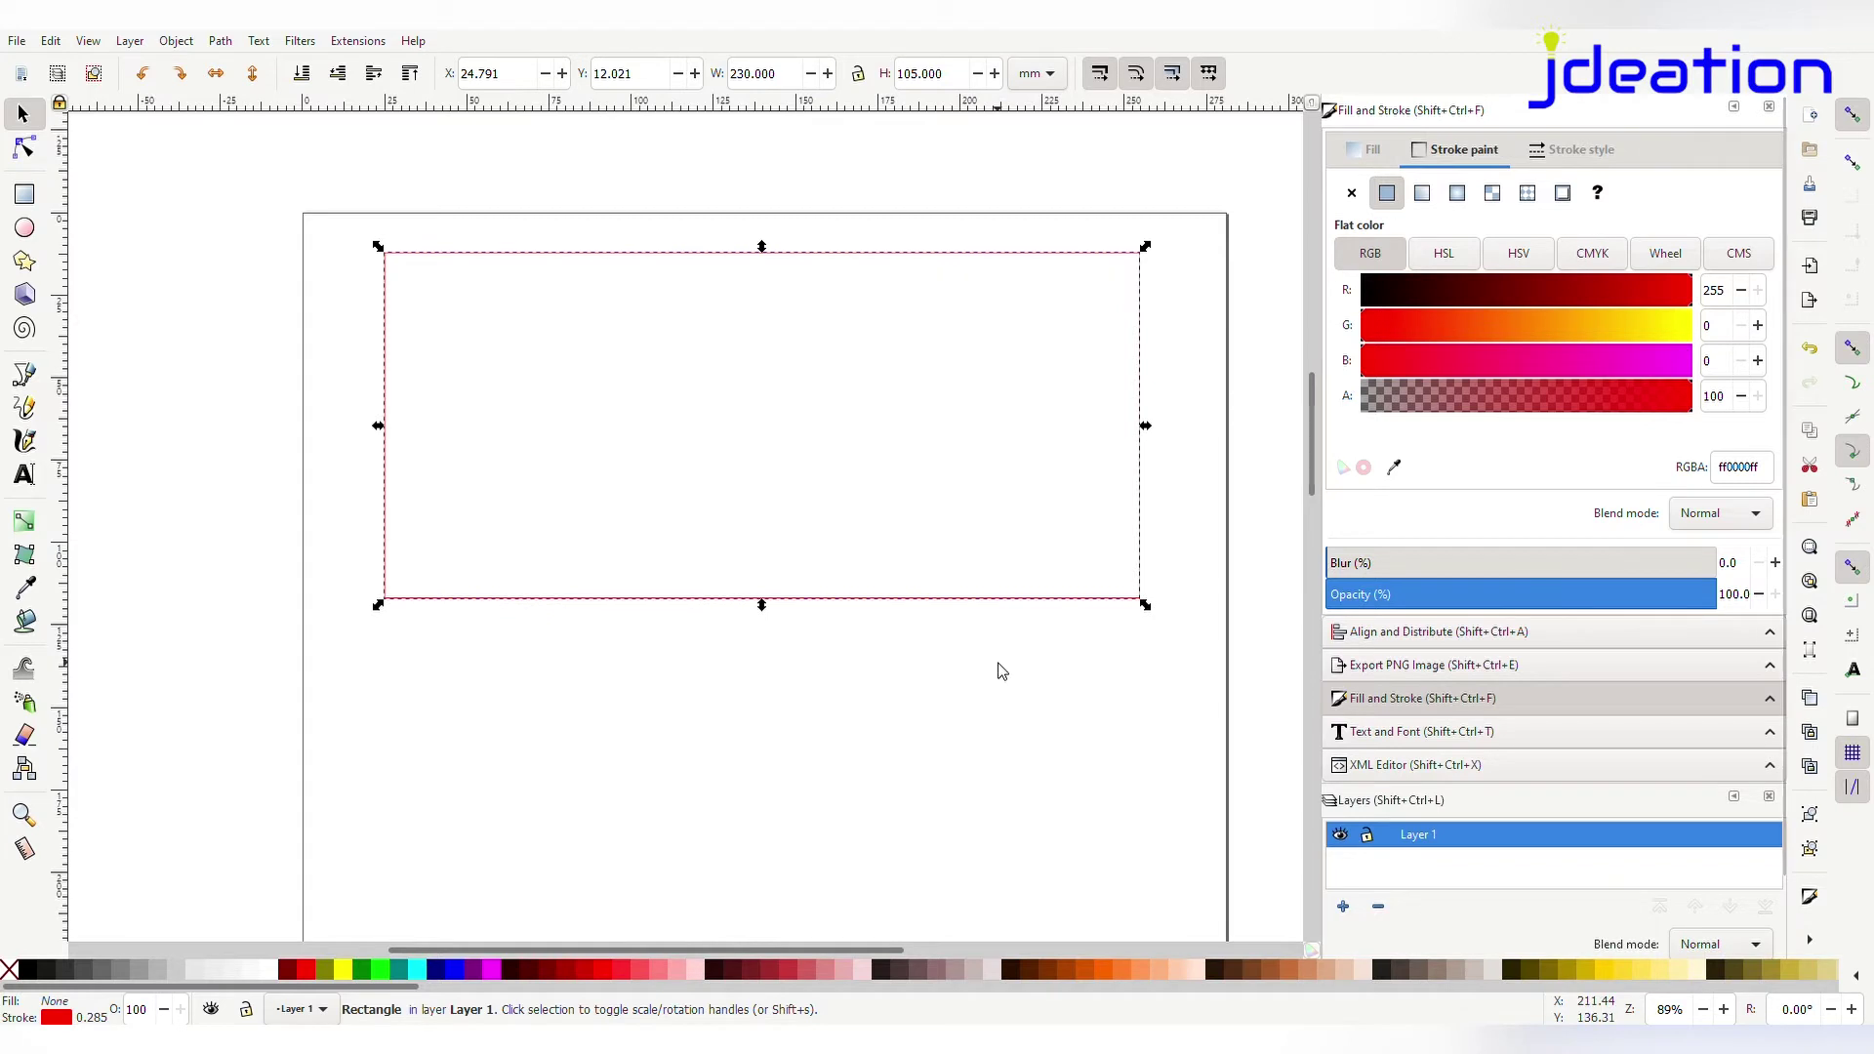
{"action": "left_click", "coordinate": [1001, 671]}
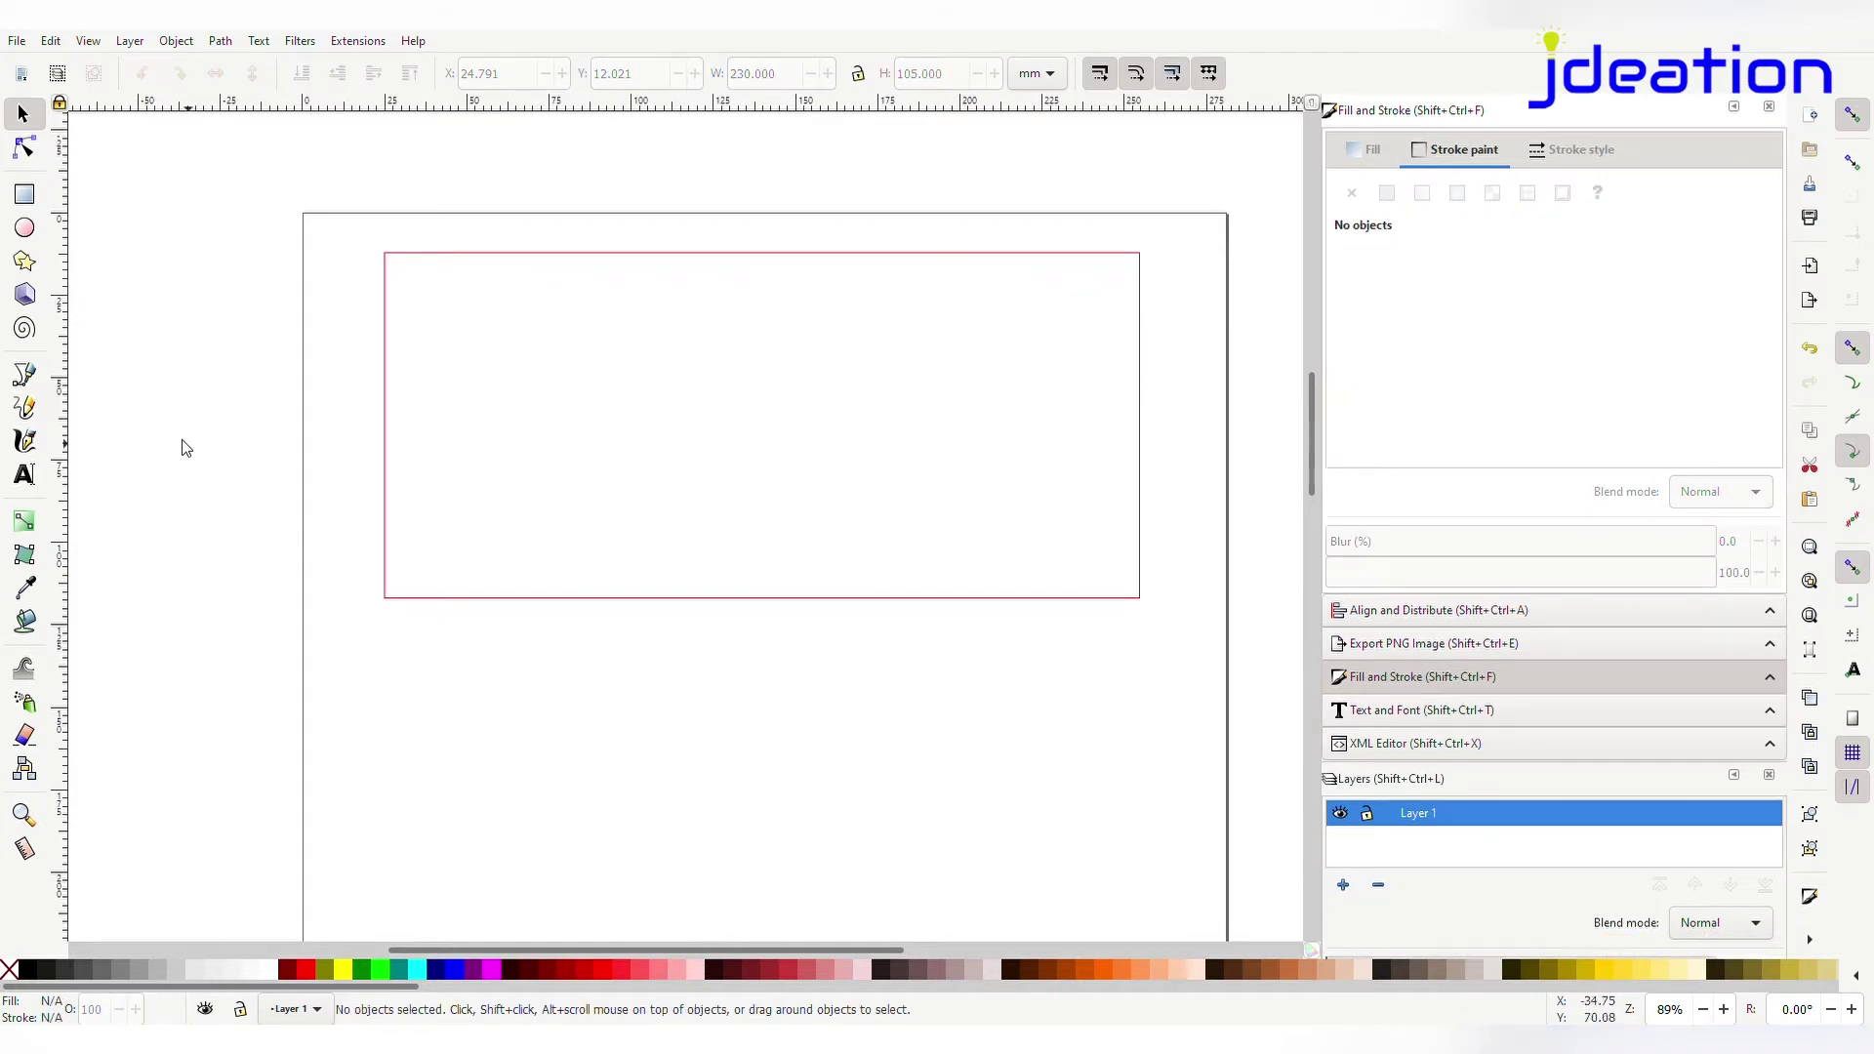
Draw a closed black trapezoid with the Pen tool, about 230 by 110 mm, from the rectangle's top corners tapering inward to just below its bottom edge
{"action": "left_click", "coordinate": [26, 377]}
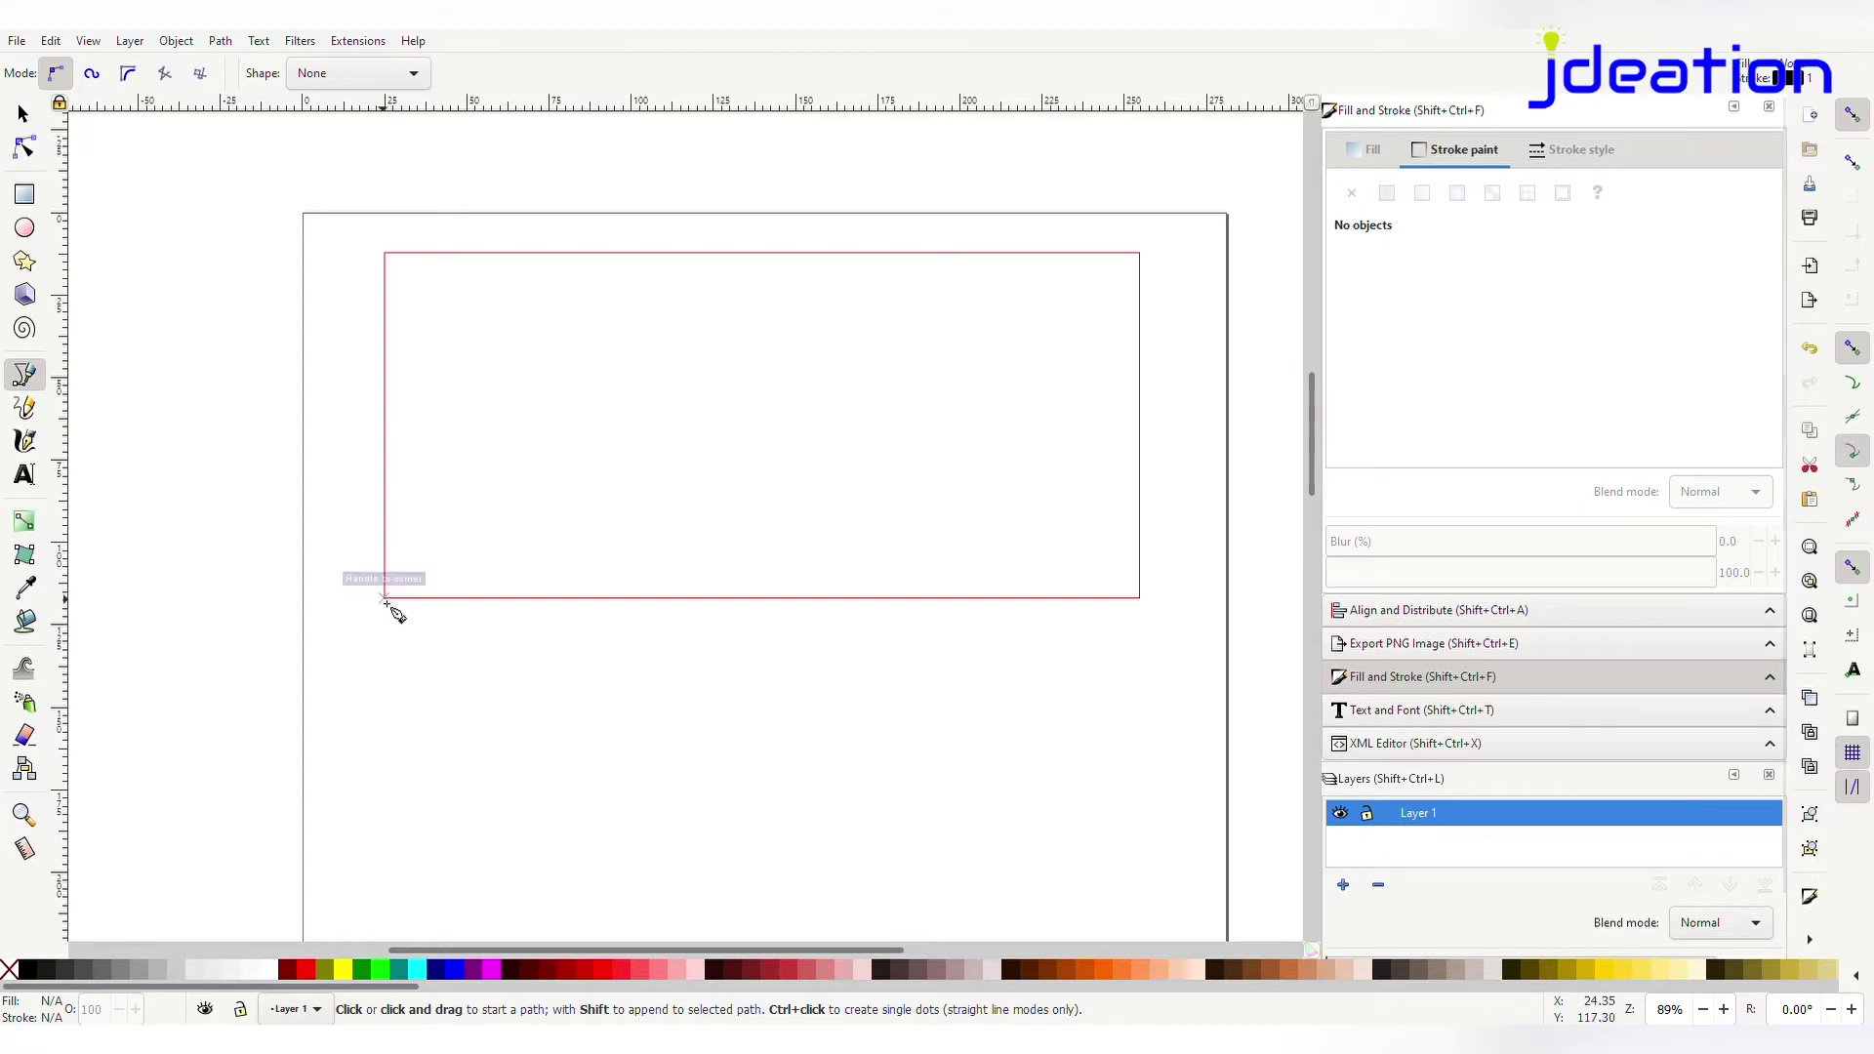
{"action": "left_click", "coordinate": [384, 253]}
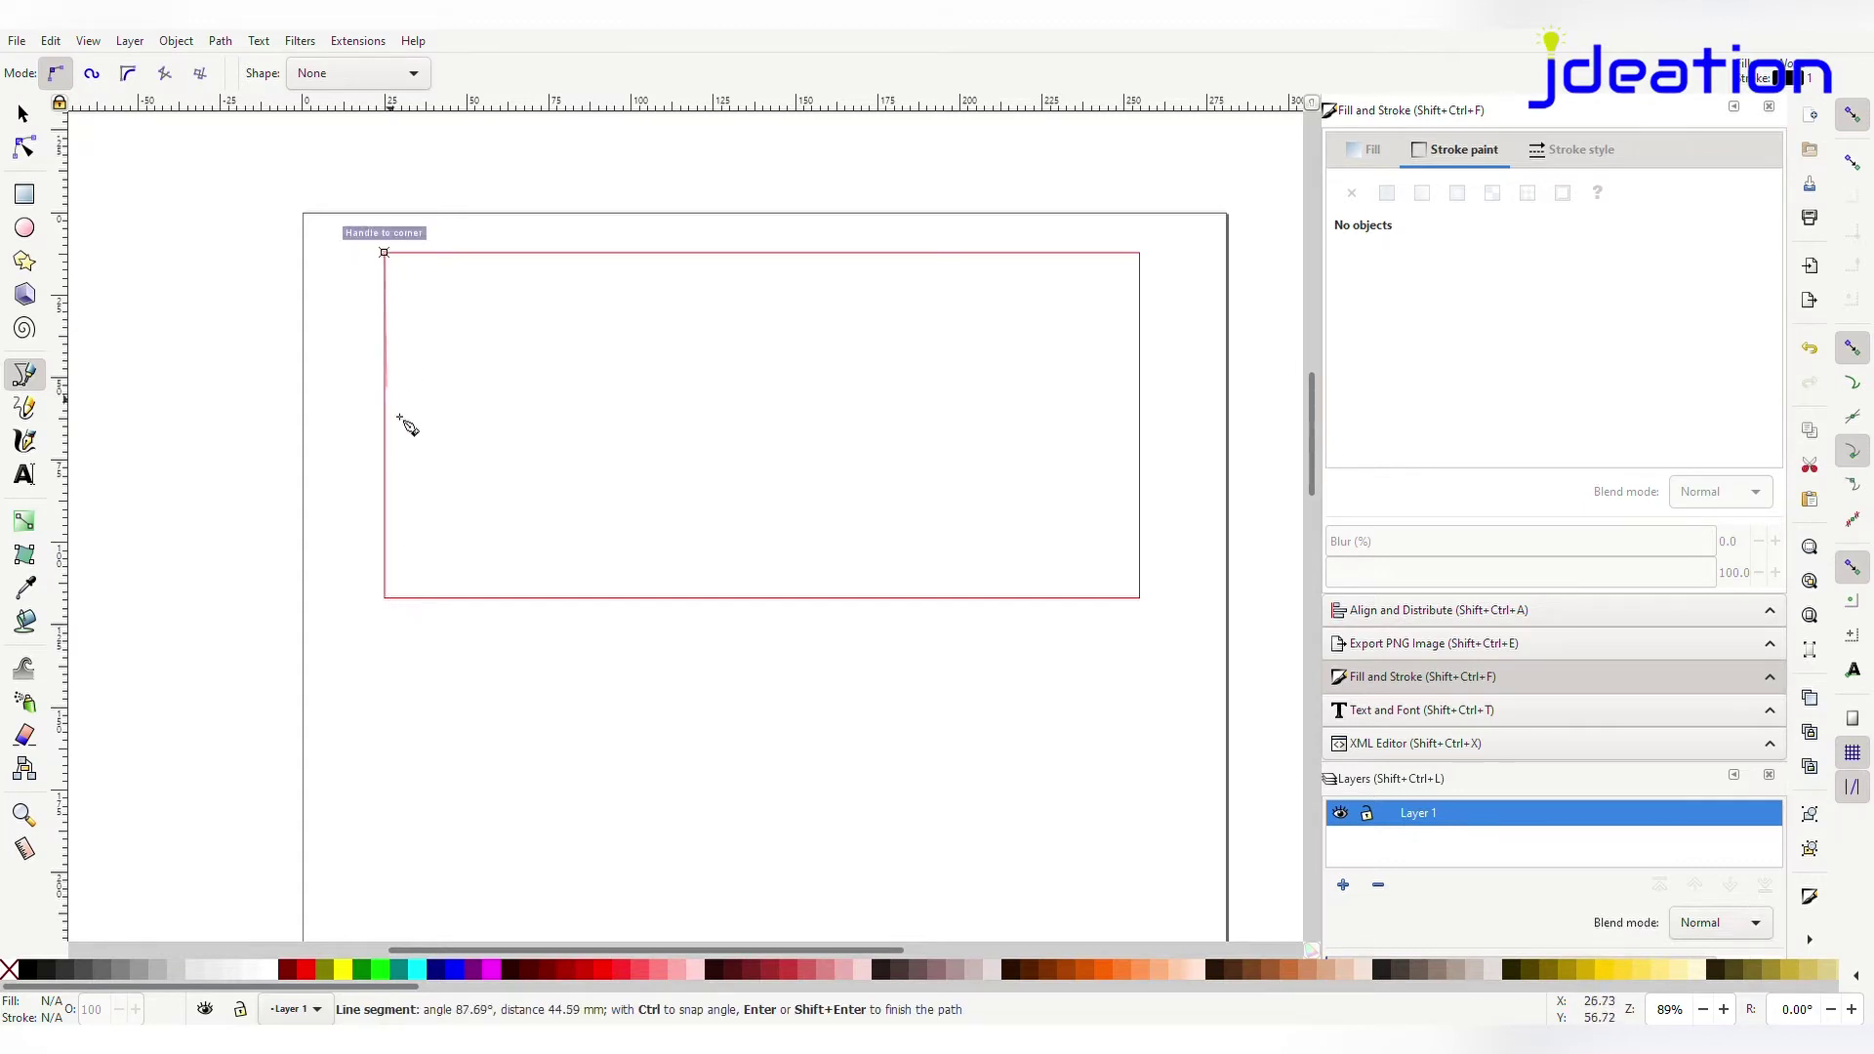
{"action": "left_click", "coordinate": [407, 613]}
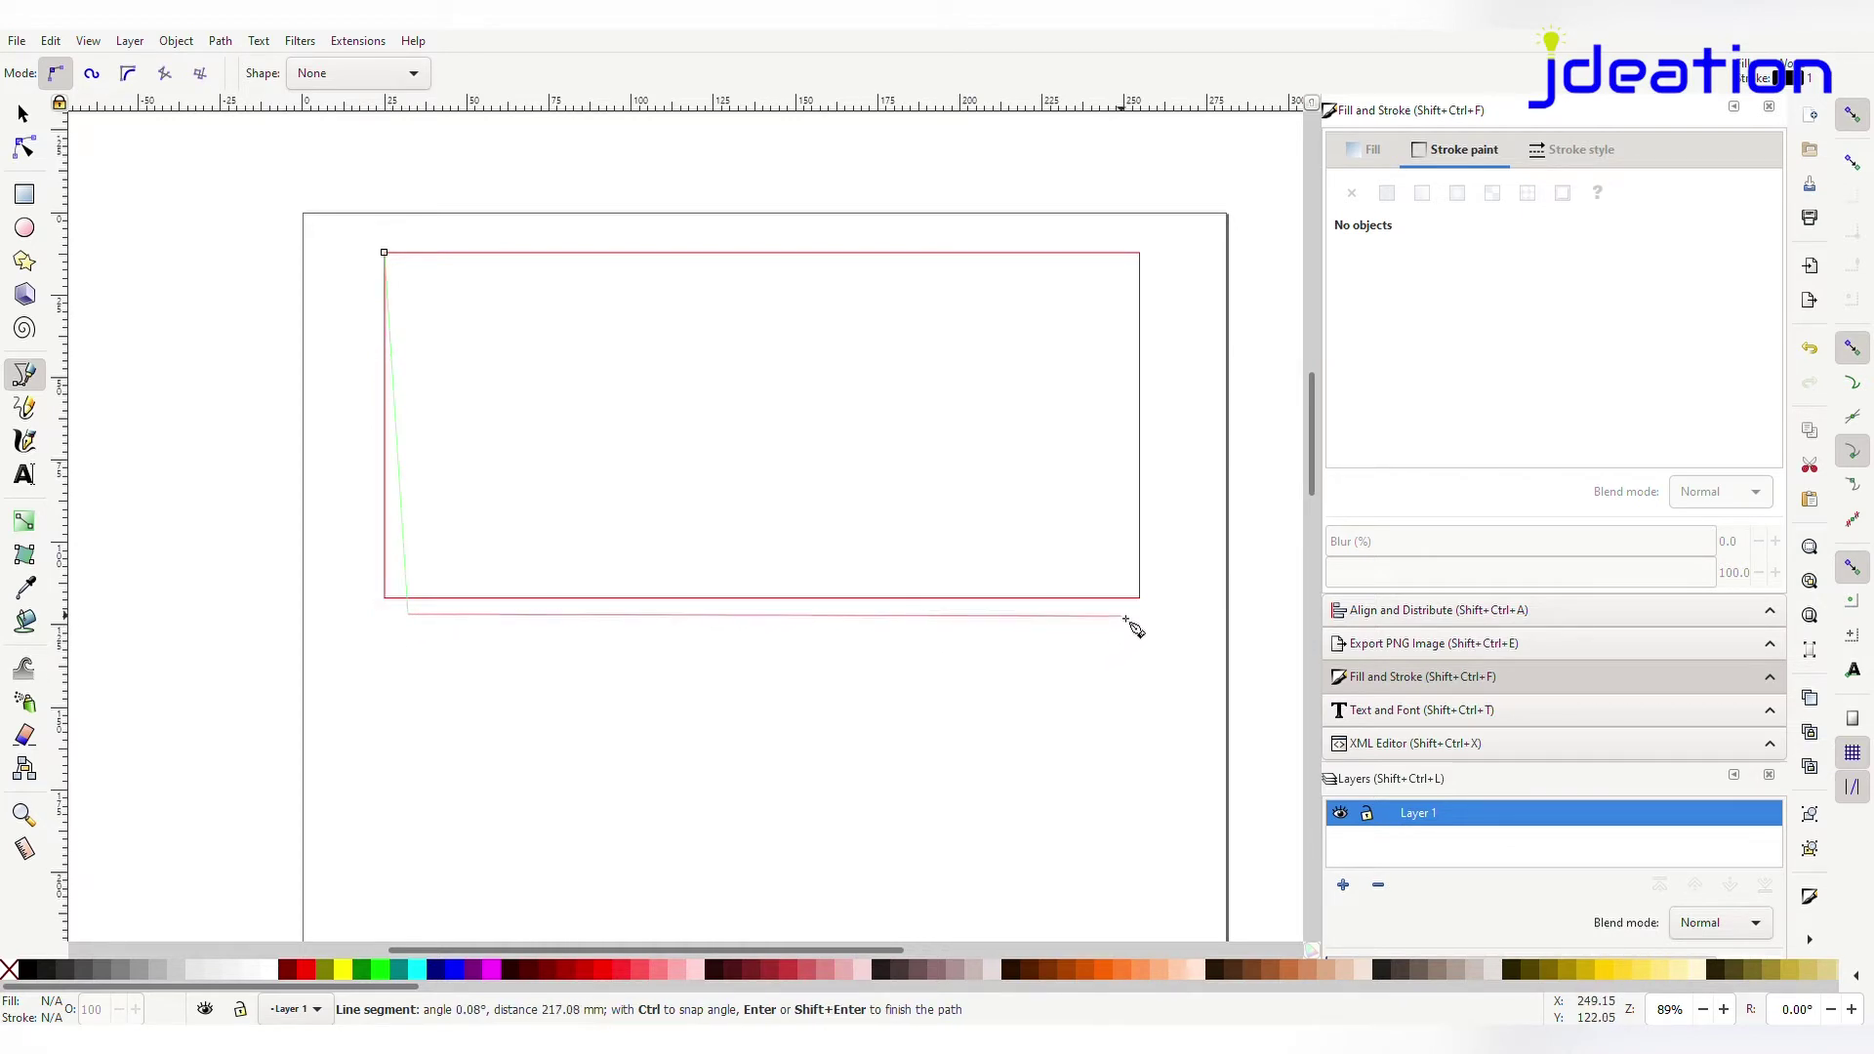
{"action": "left_click", "coordinate": [1122, 613]}
{"action": "left_click", "coordinate": [1139, 254]}
{"action": "left_click", "coordinate": [384, 253]}
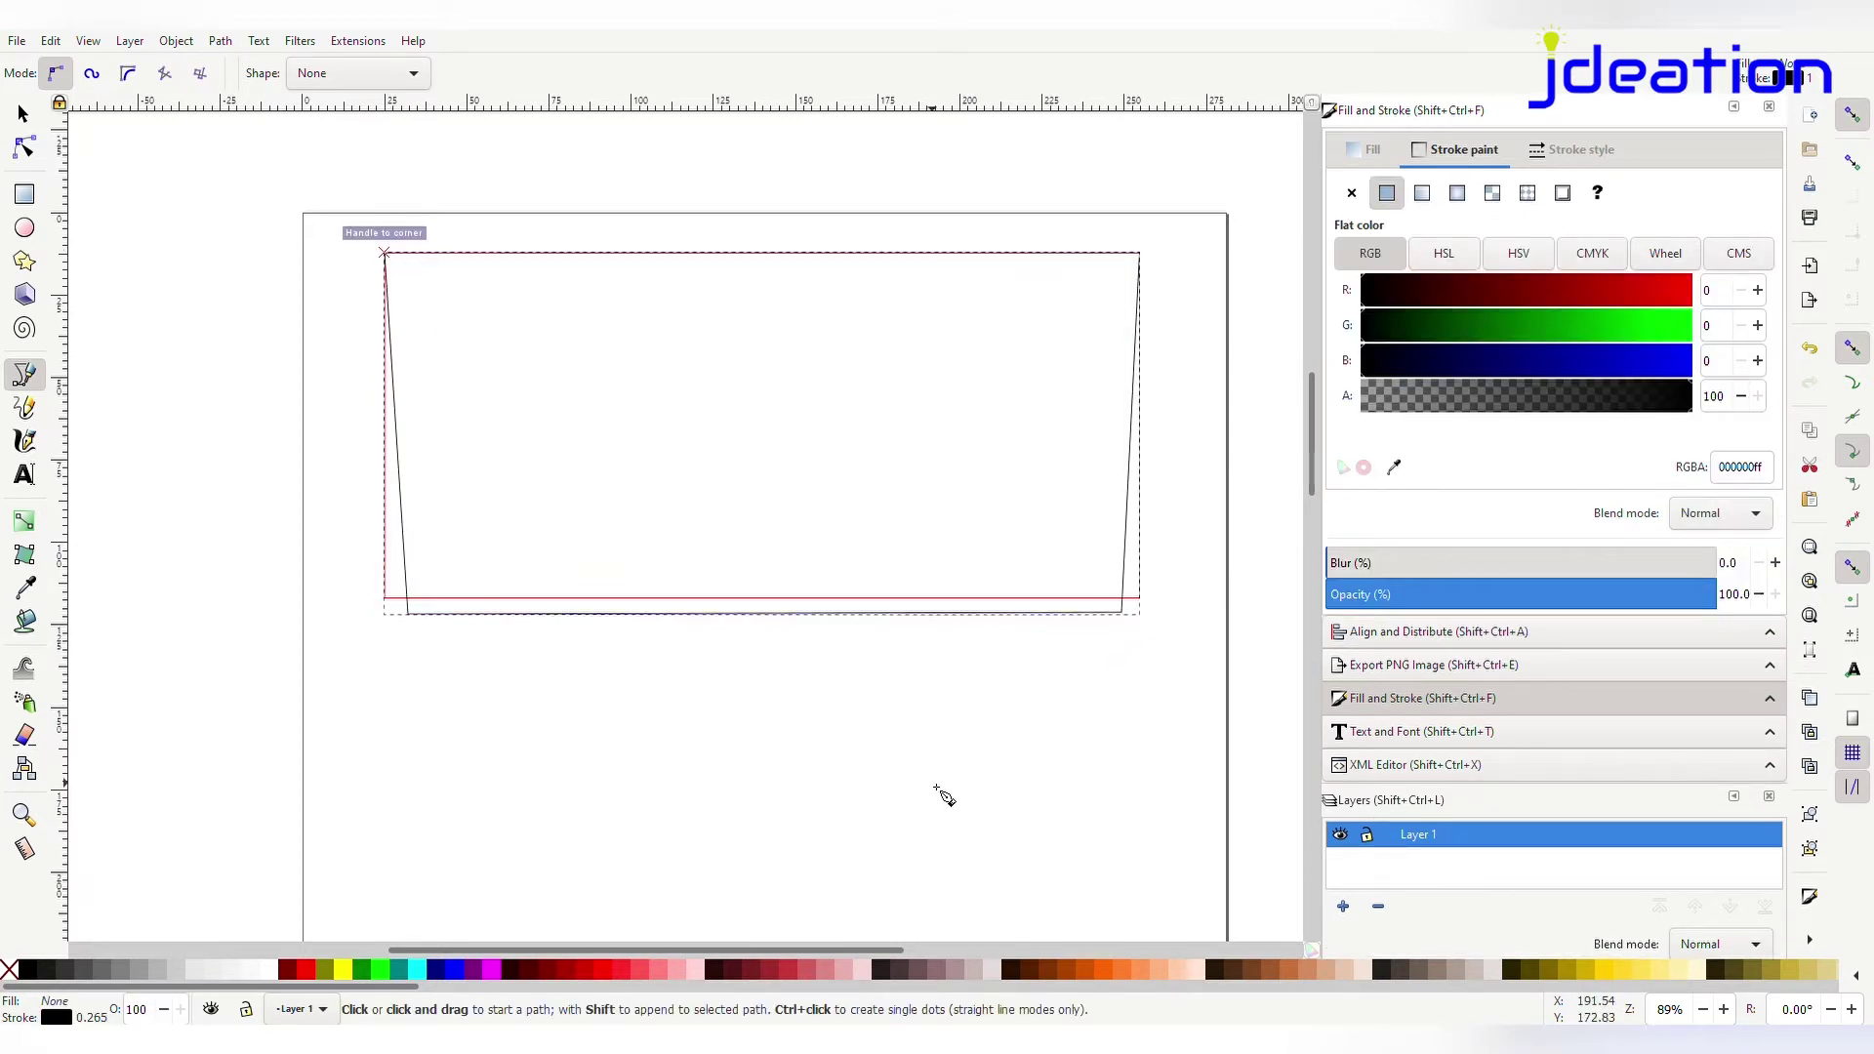
Shrink the black trapezoid's height to about 105 mm so its base meets the red rectangle's bottom edge
{"action": "left_click", "coordinate": [24, 116]}
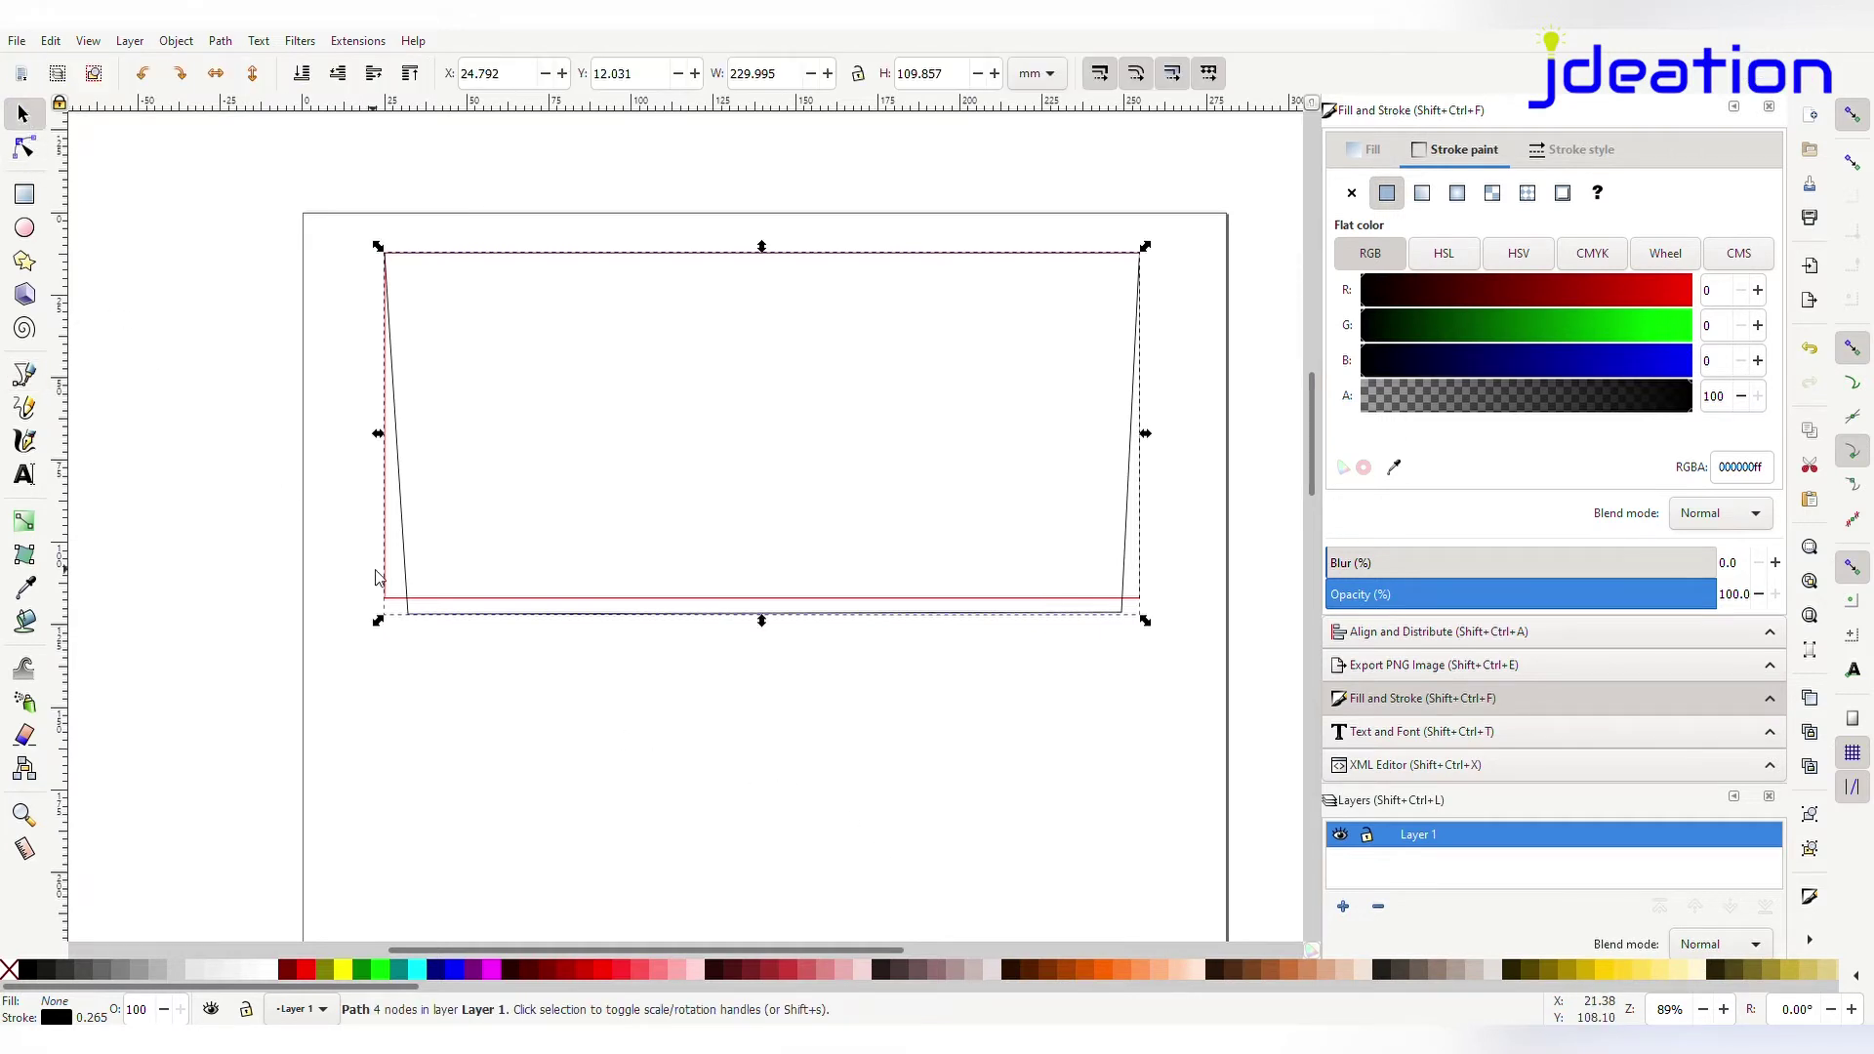
{"action": "left_click_drag", "start_coordinate": [762, 621], "coordinate": [764, 608]}
{"action": "left_click", "coordinate": [418, 619]}
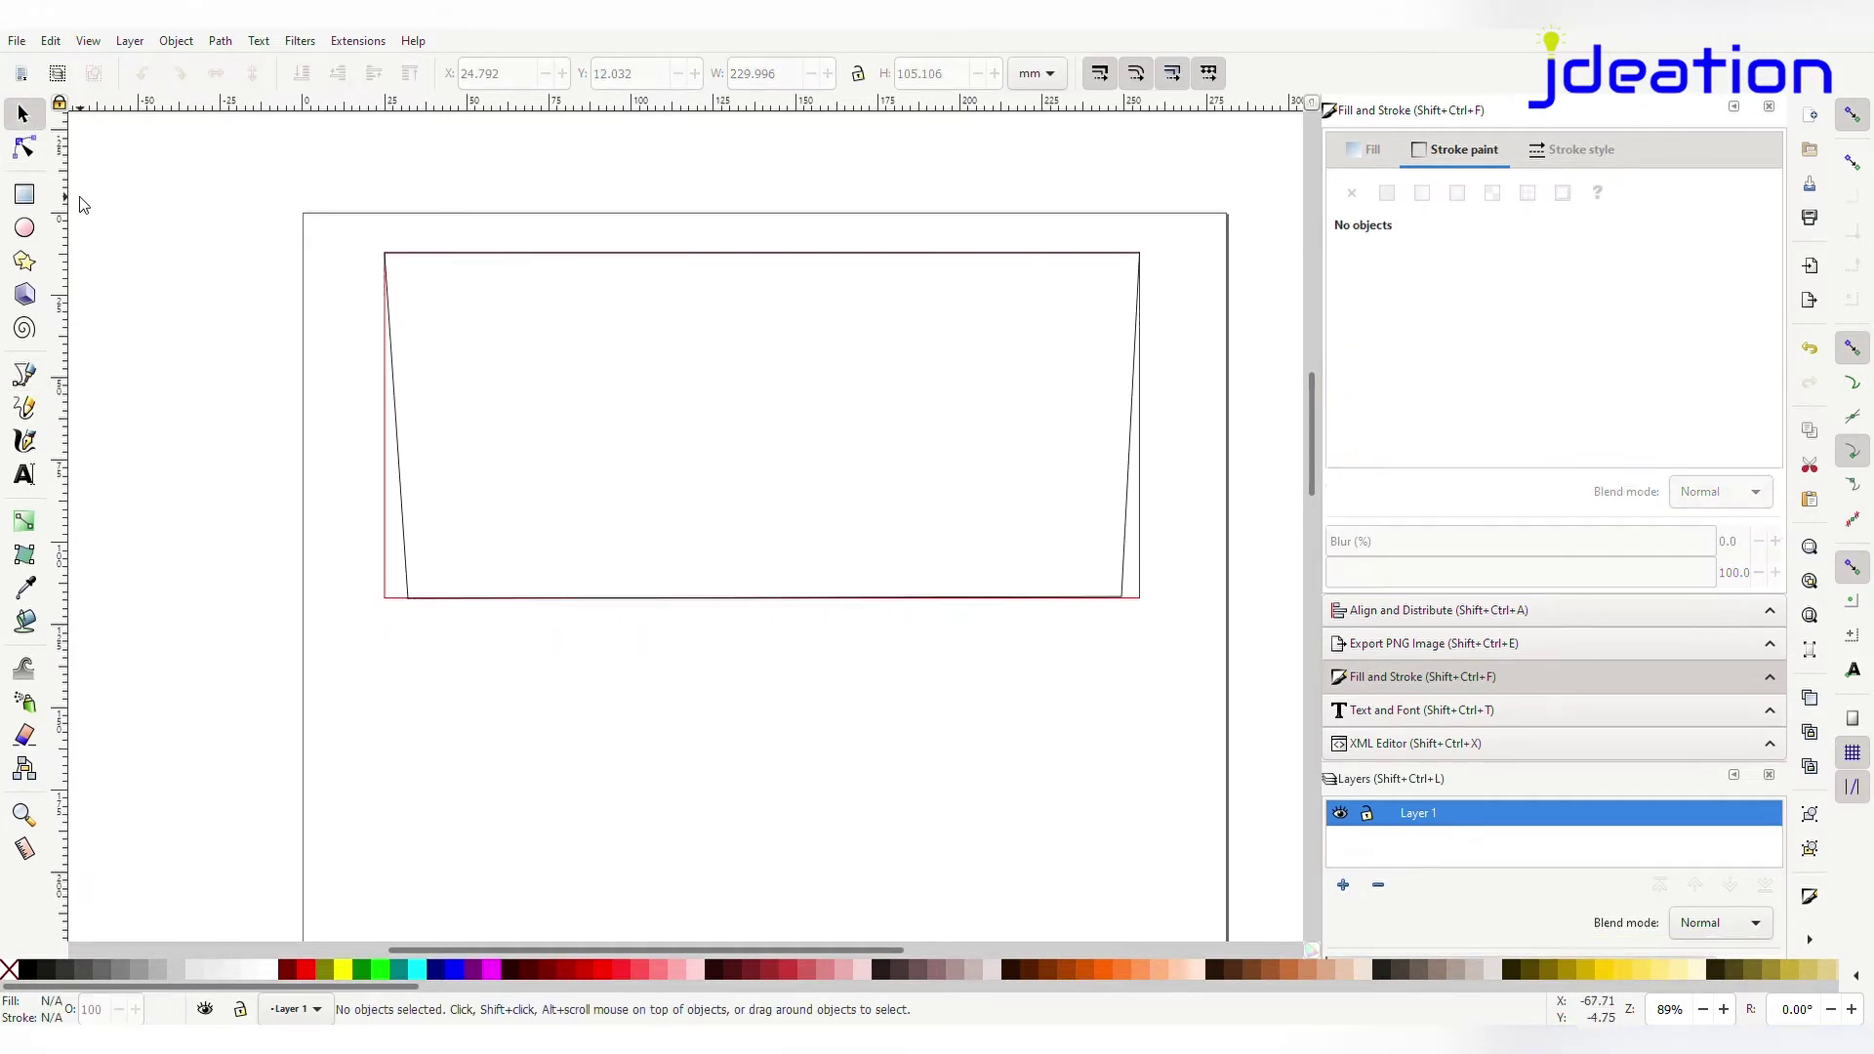
Nudge the trapezoid's lower-left node onto the rectangle's bottom edge, and delete the red reference rectangle
{"action": "left_click", "coordinate": [23, 146]}
{"action": "left_click", "coordinate": [411, 591]}
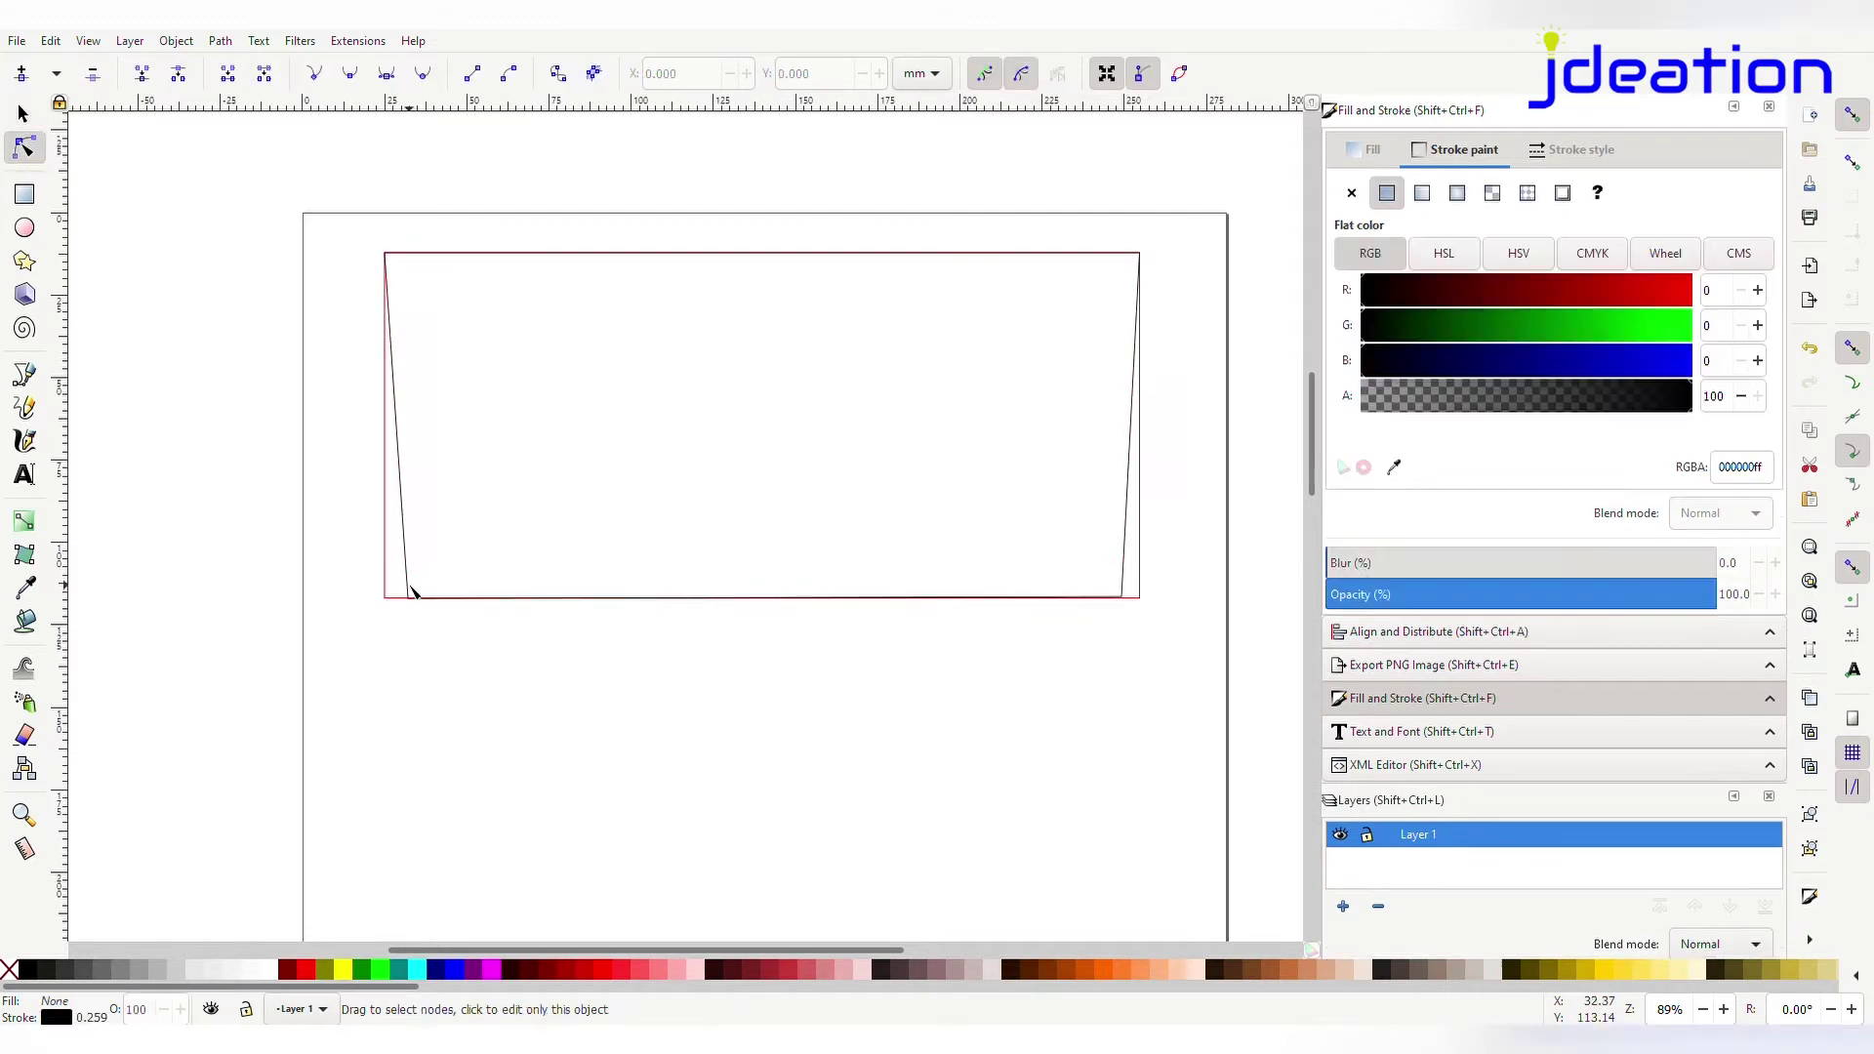
{"action": "mouse_move", "coordinate": [409, 598]}
{"action": "left_mouse_down"}
{"action": "mouse_move", "coordinate": [390, 599]}
{"action": "mouse_move", "coordinate": [407, 599]}
{"action": "left_mouse_up"}
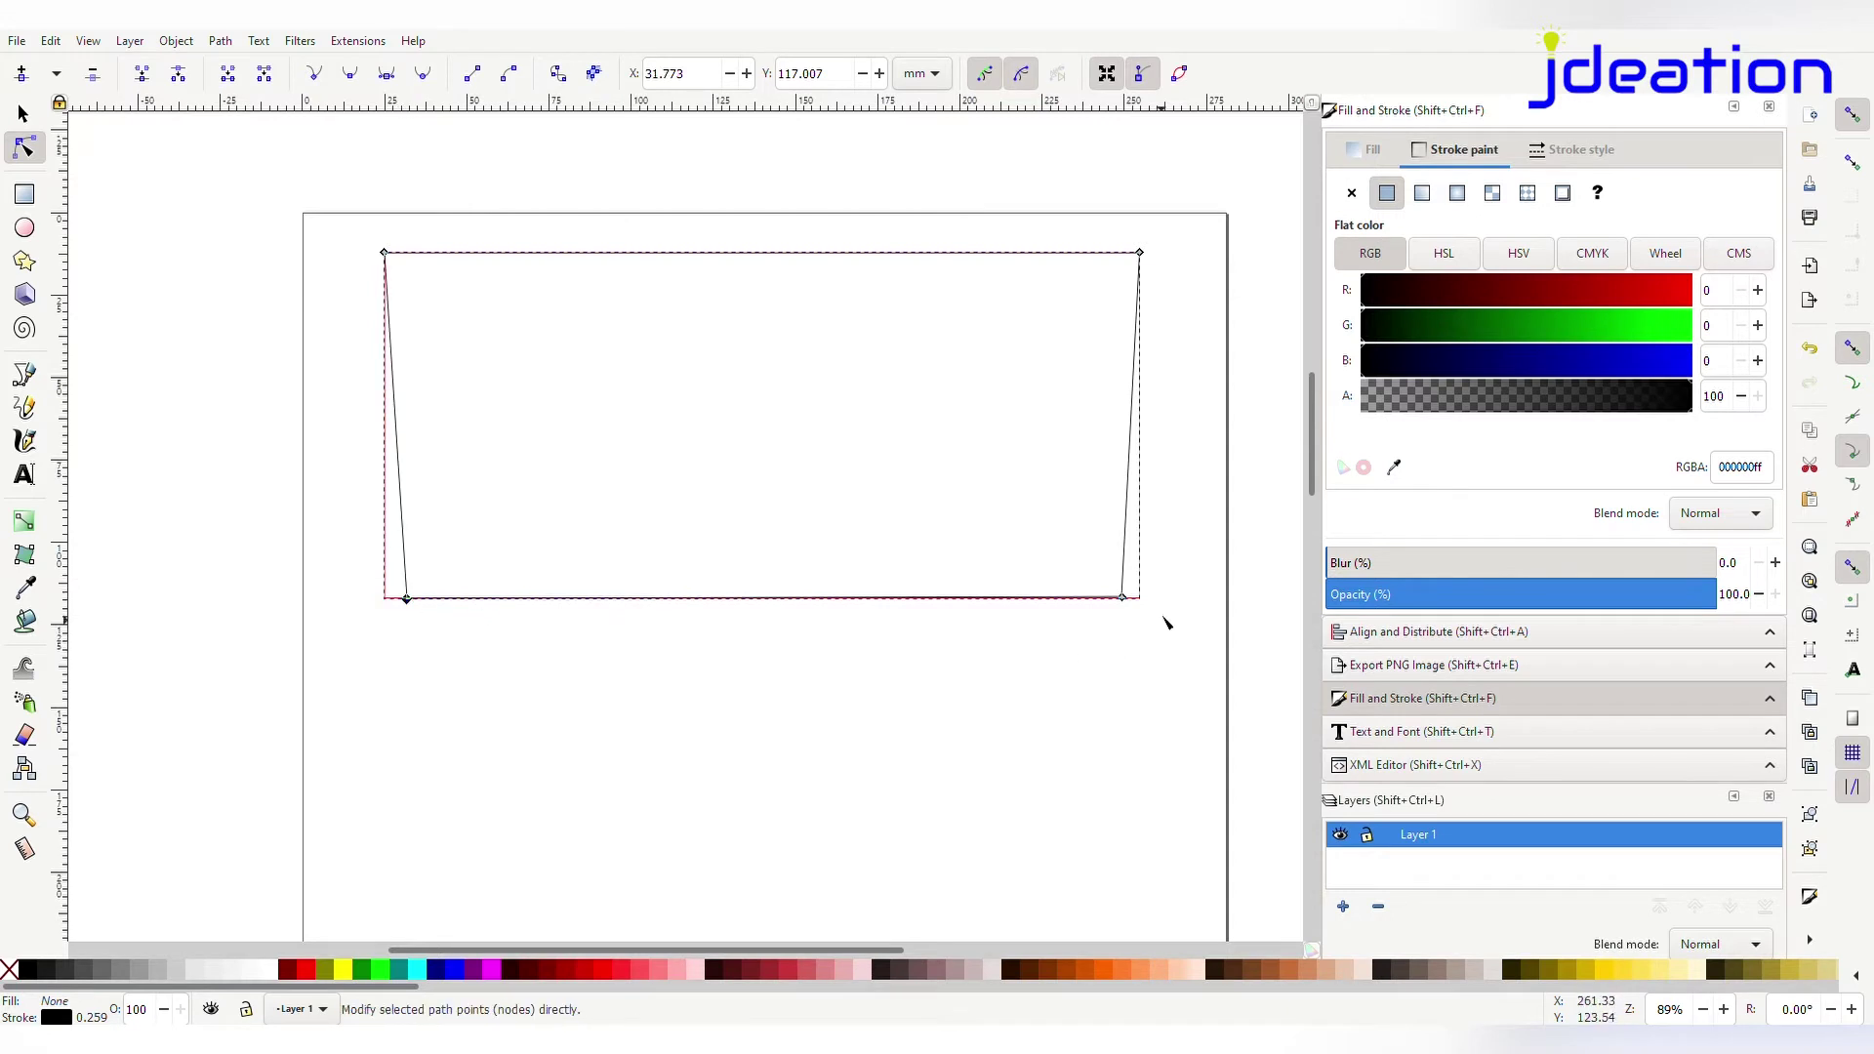
{"action": "key", "text": "s"}
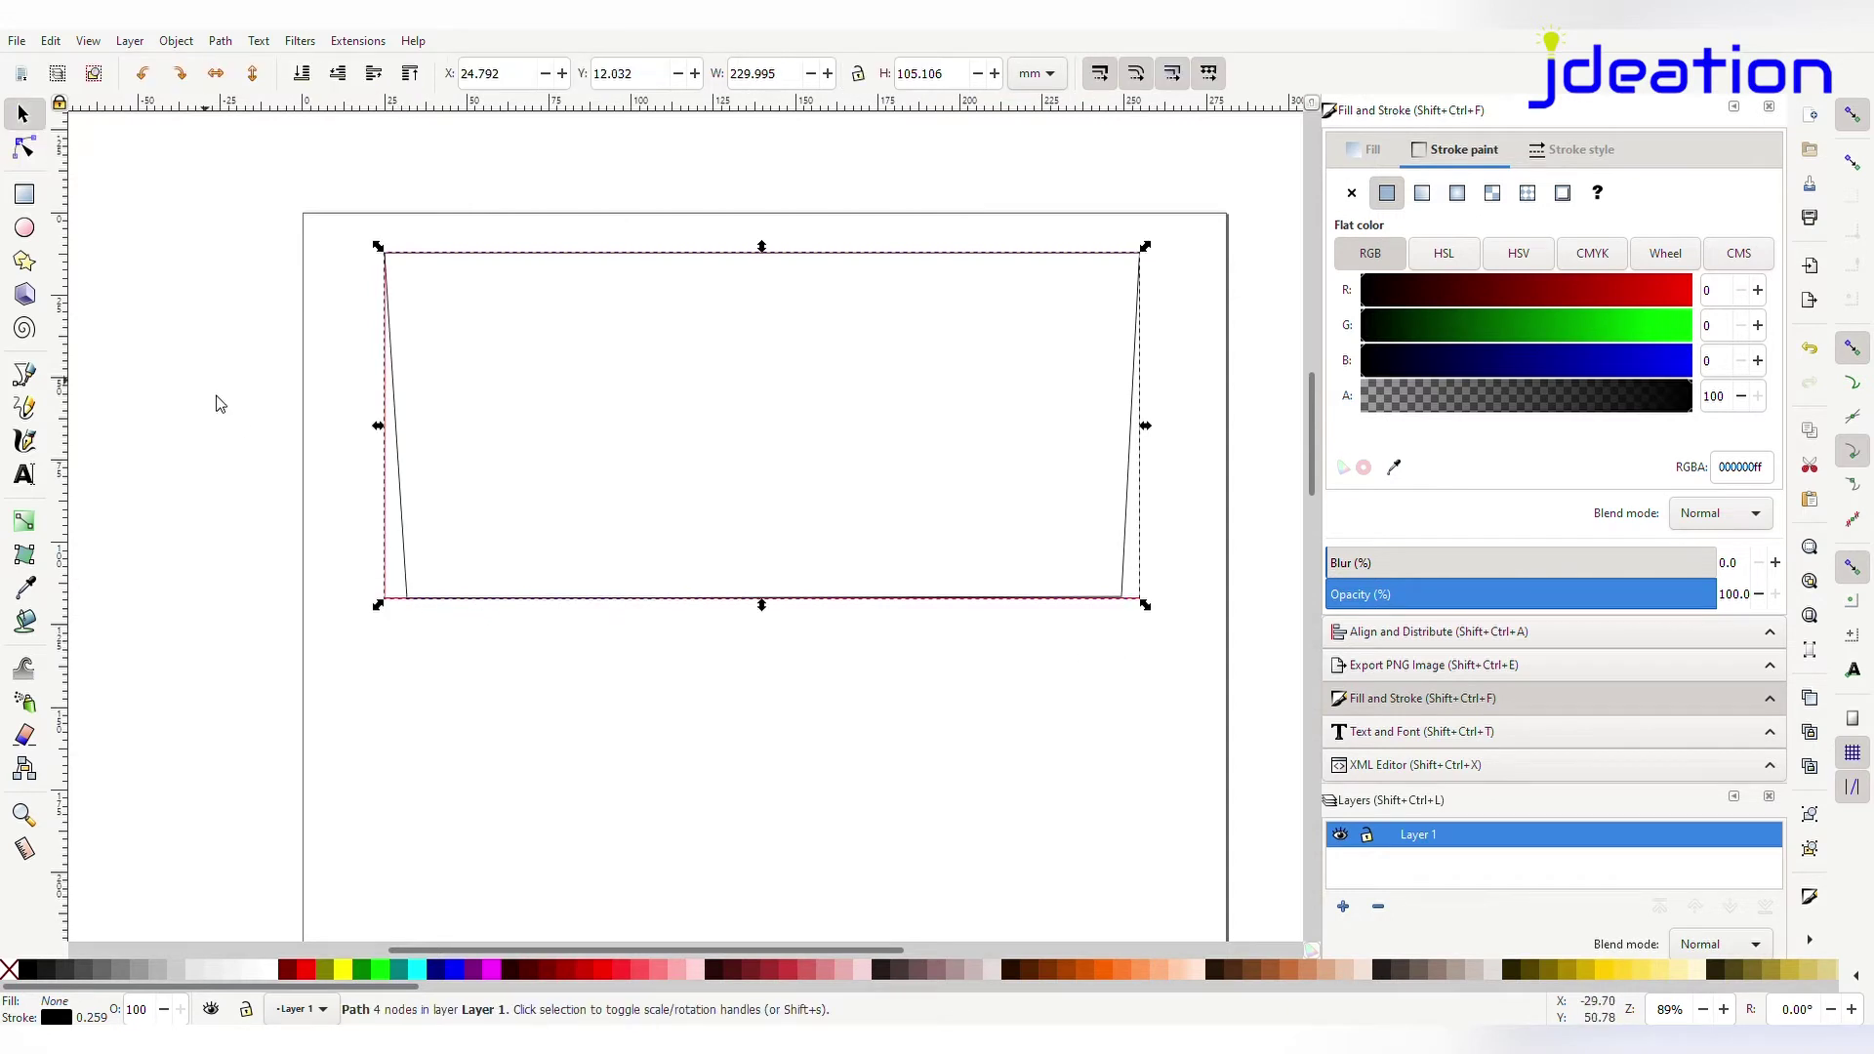
{"action": "left_click", "coordinate": [382, 493]}
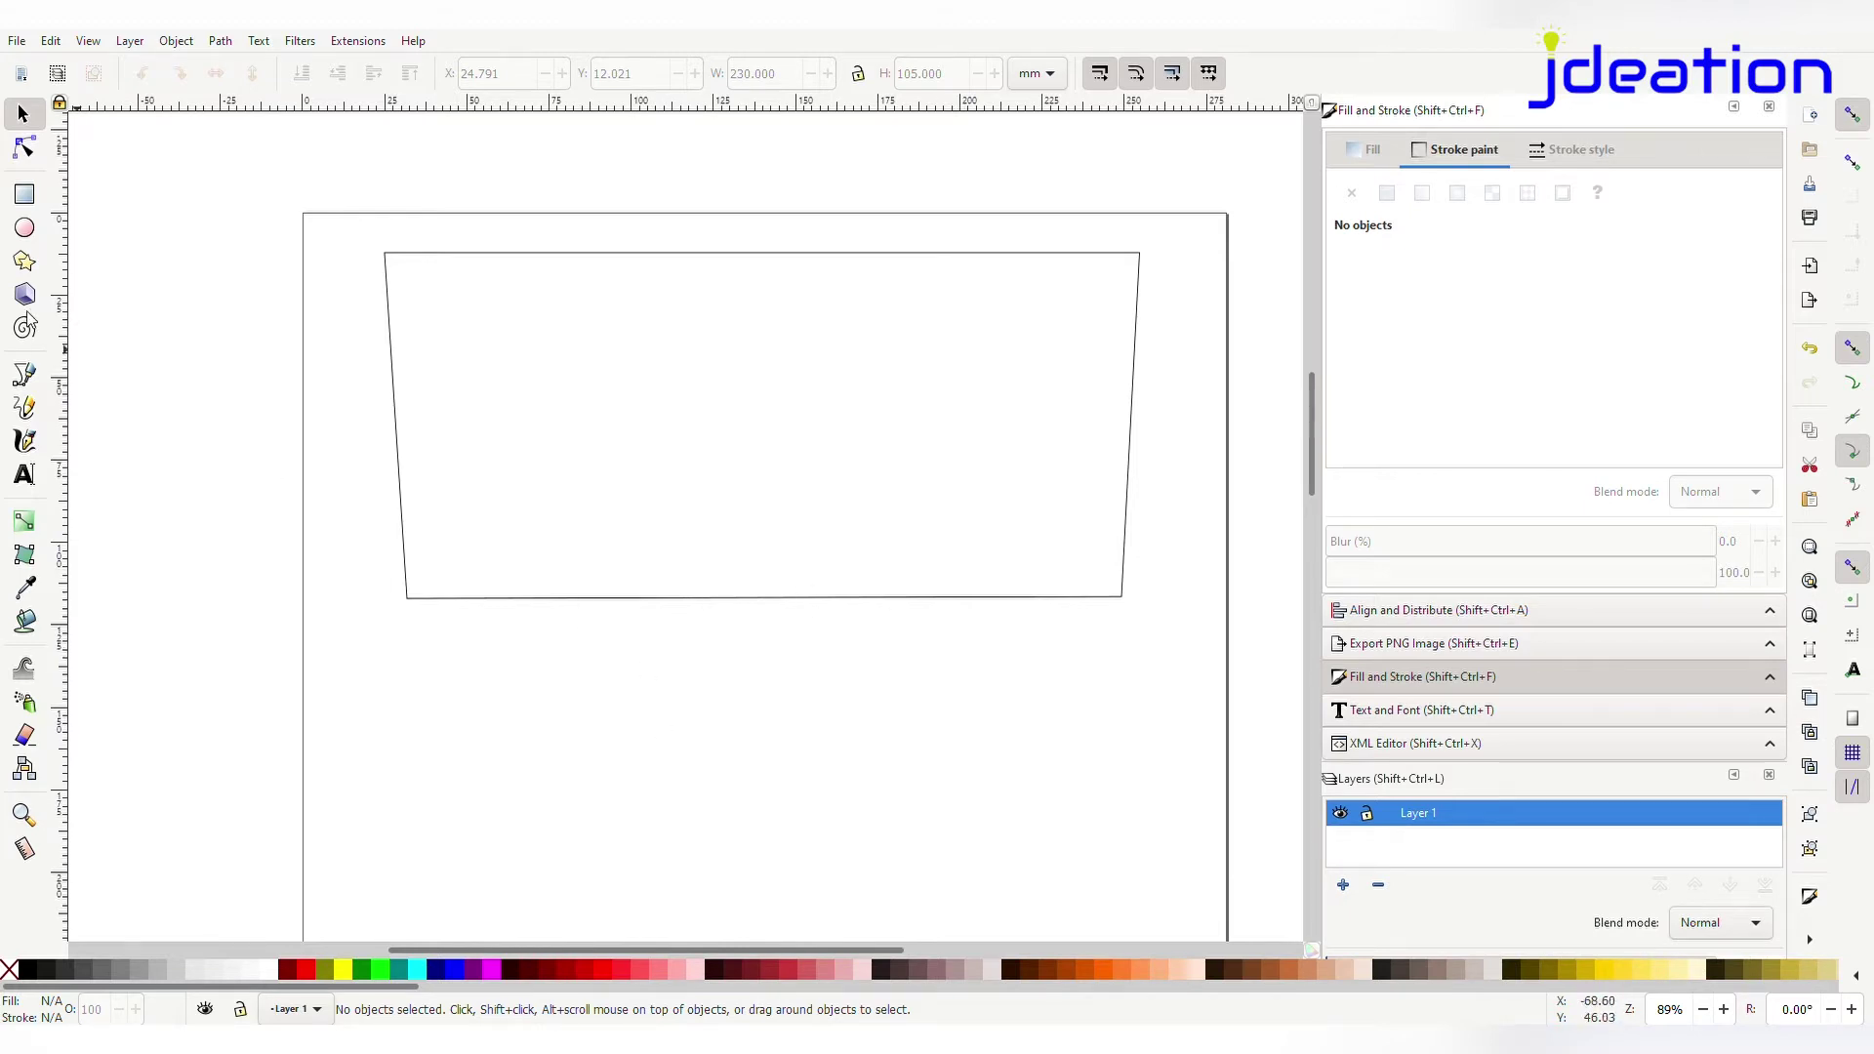
Measure the length of the trapezoid's bottom edge from corner to corner
{"action": "left_click", "coordinate": [24, 849]}
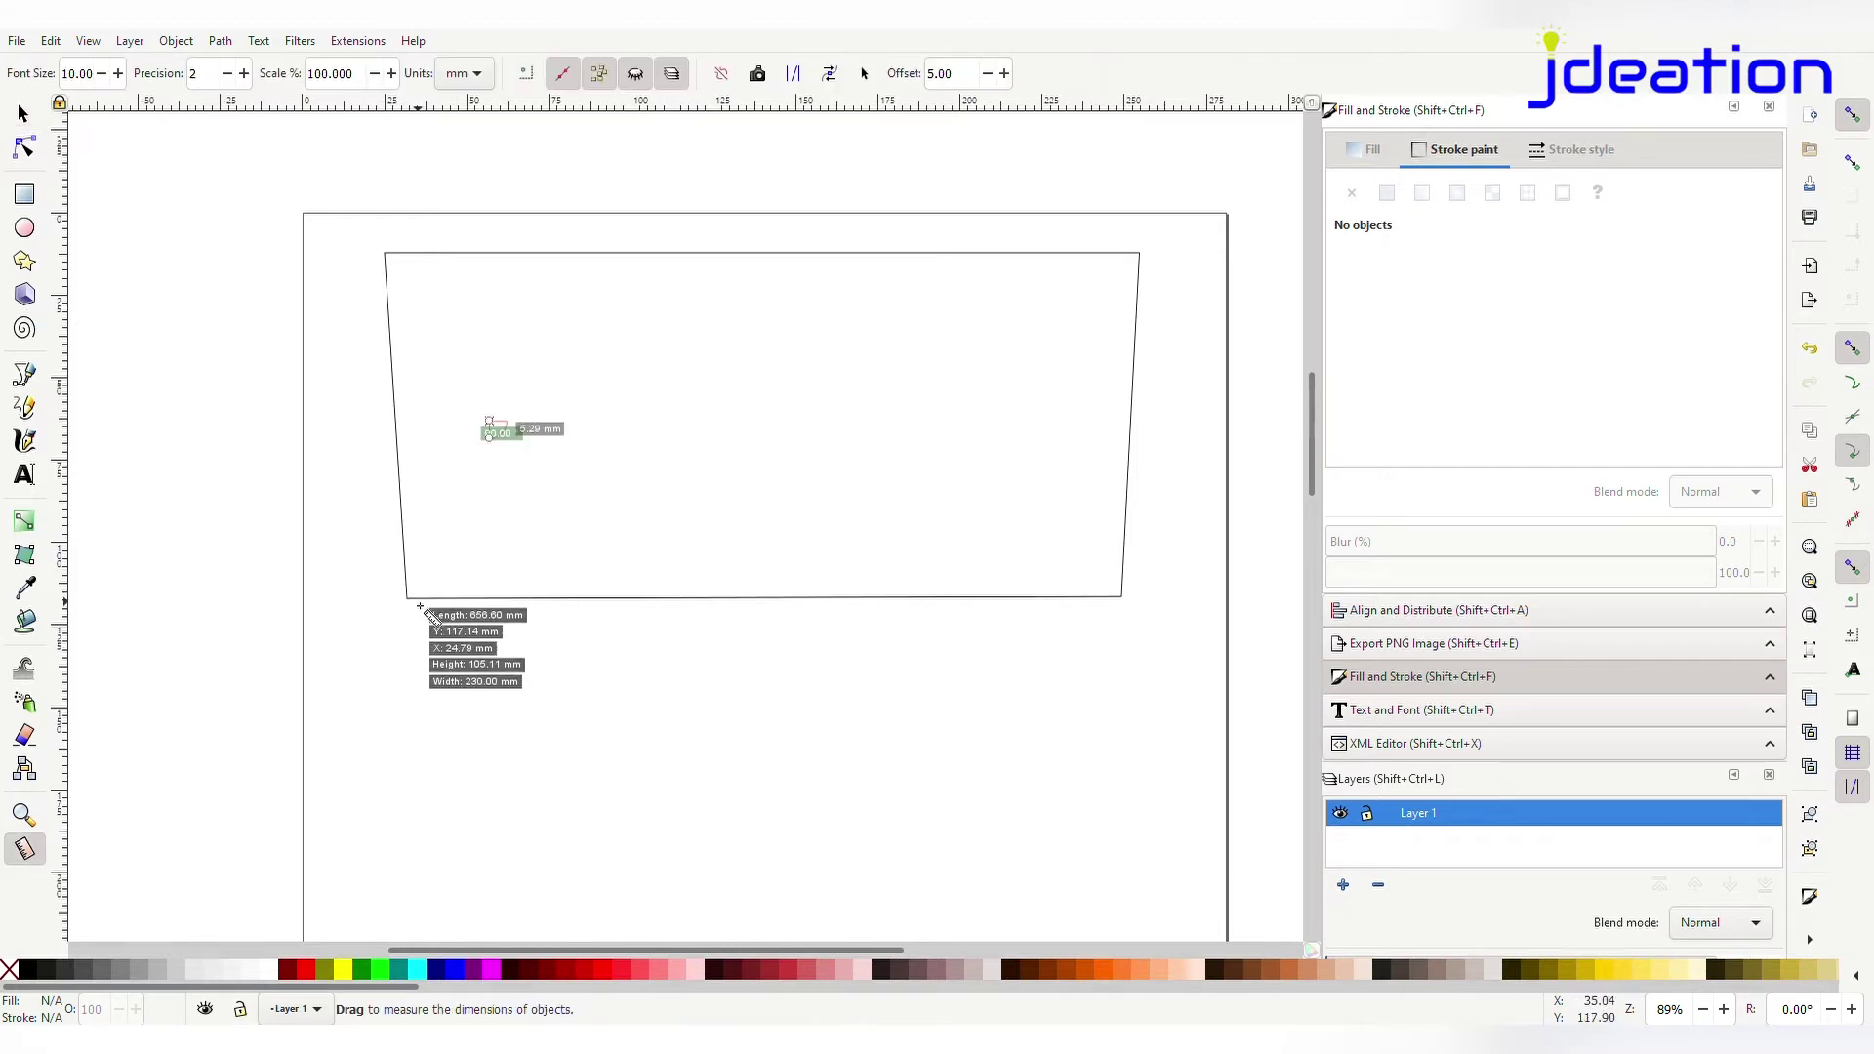
{"action": "left_click_drag", "start_coordinate": [406, 598], "coordinate": [1123, 600]}
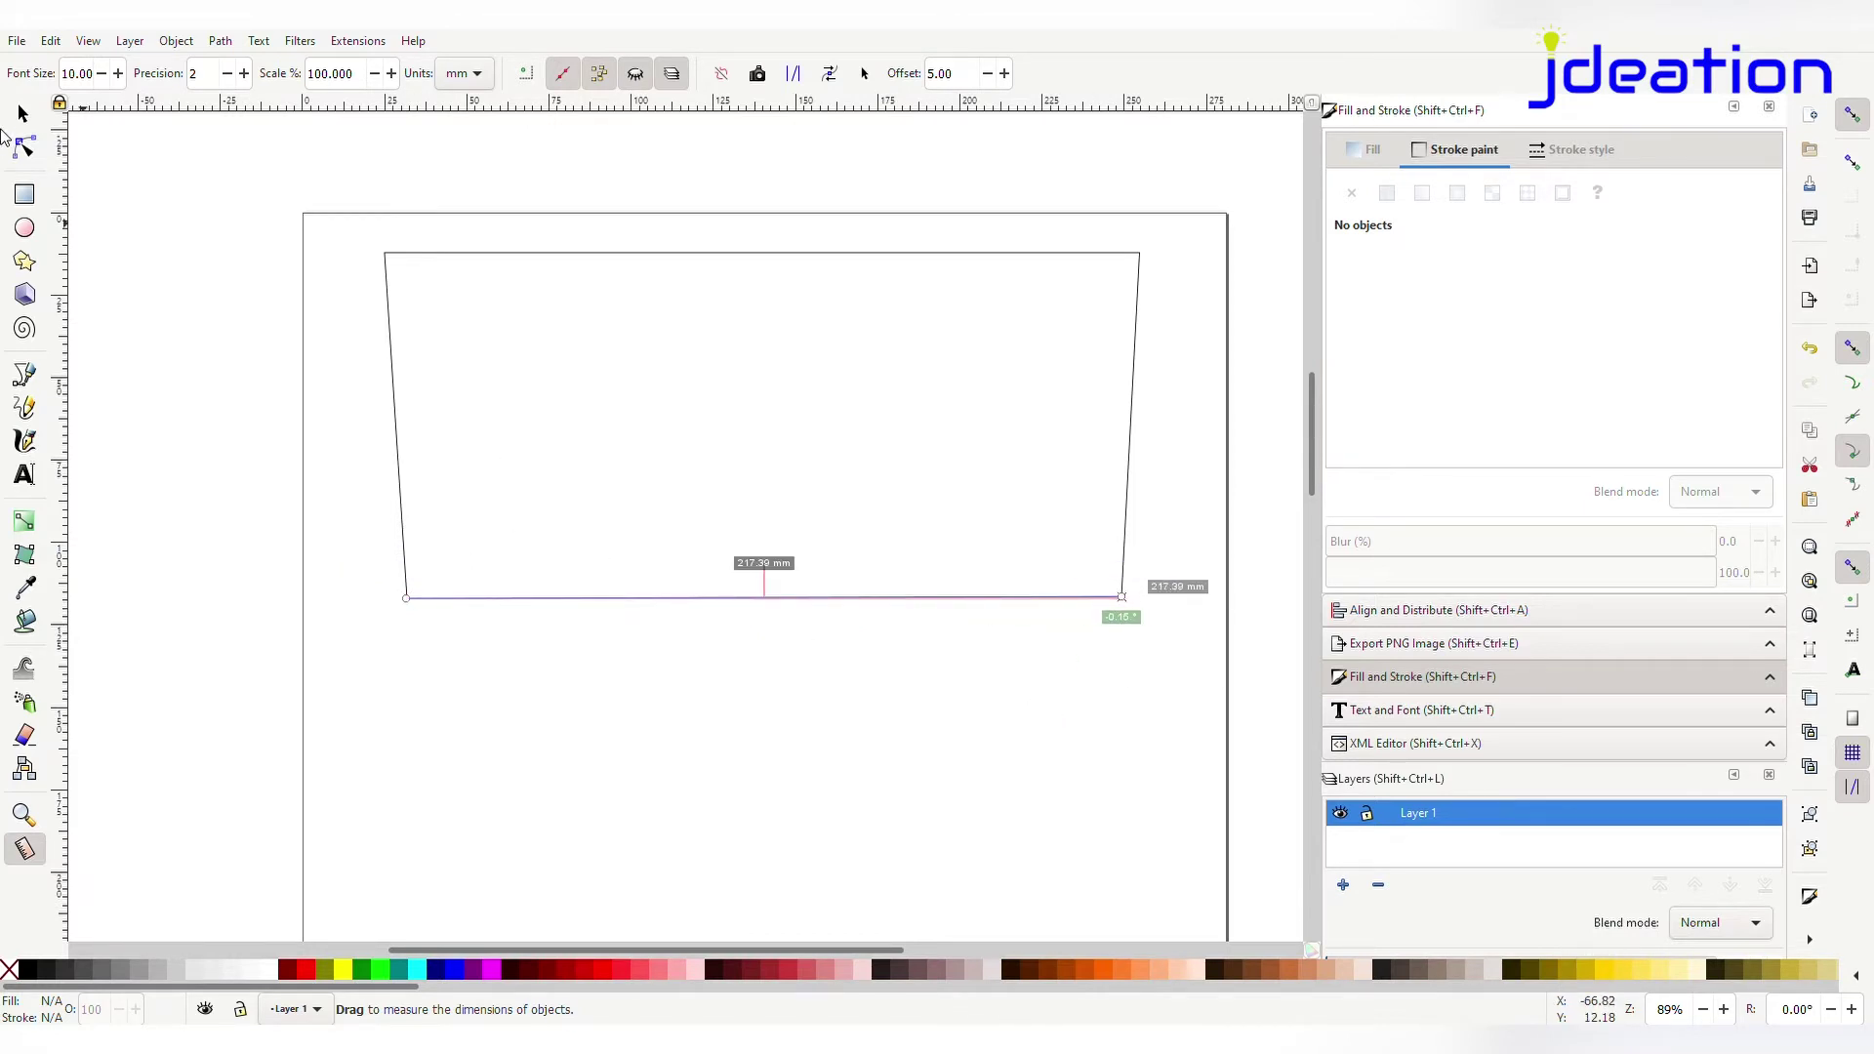
Place vertical guides at the trapezoid's upper-left and upper-right corners
{"action": "left_click", "coordinate": [22, 114]}
{"action": "left_click_drag", "start_coordinate": [62, 353], "coordinate": [384, 390]}
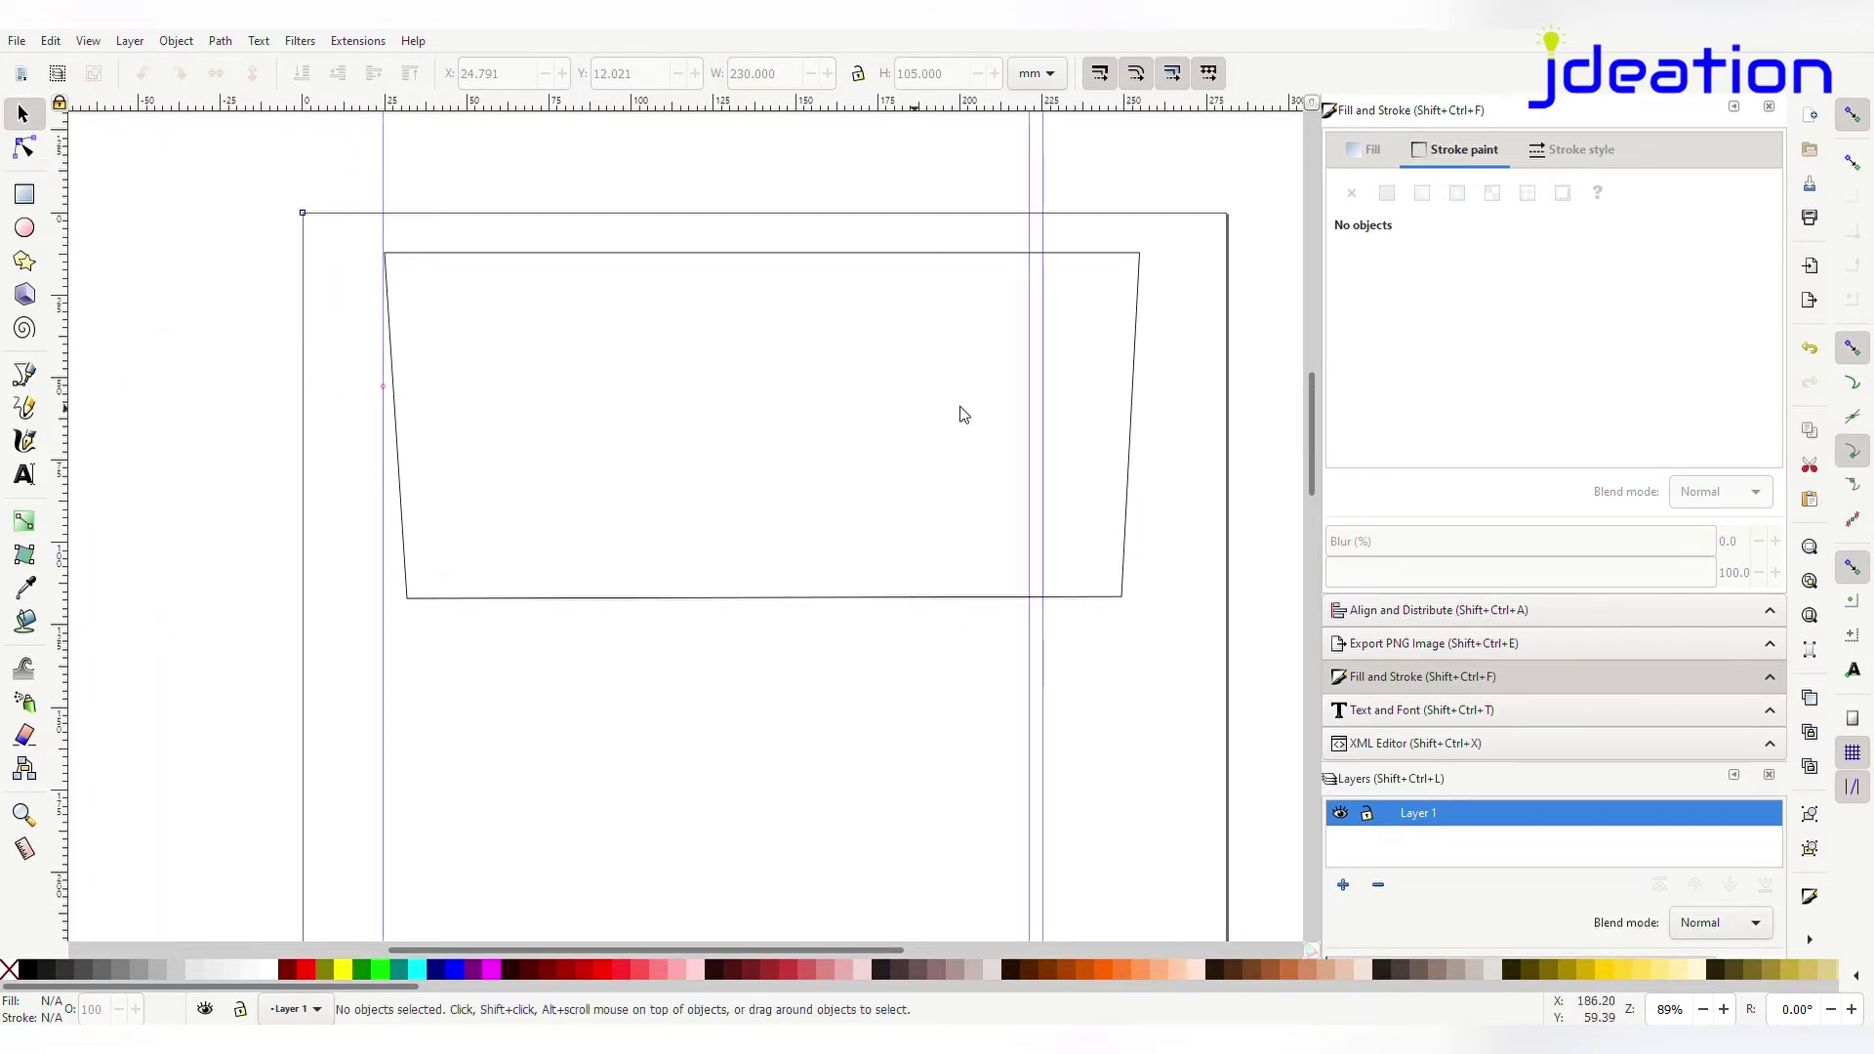
{"action": "left_click_drag", "start_coordinate": [1052, 413], "coordinate": [1149, 420]}
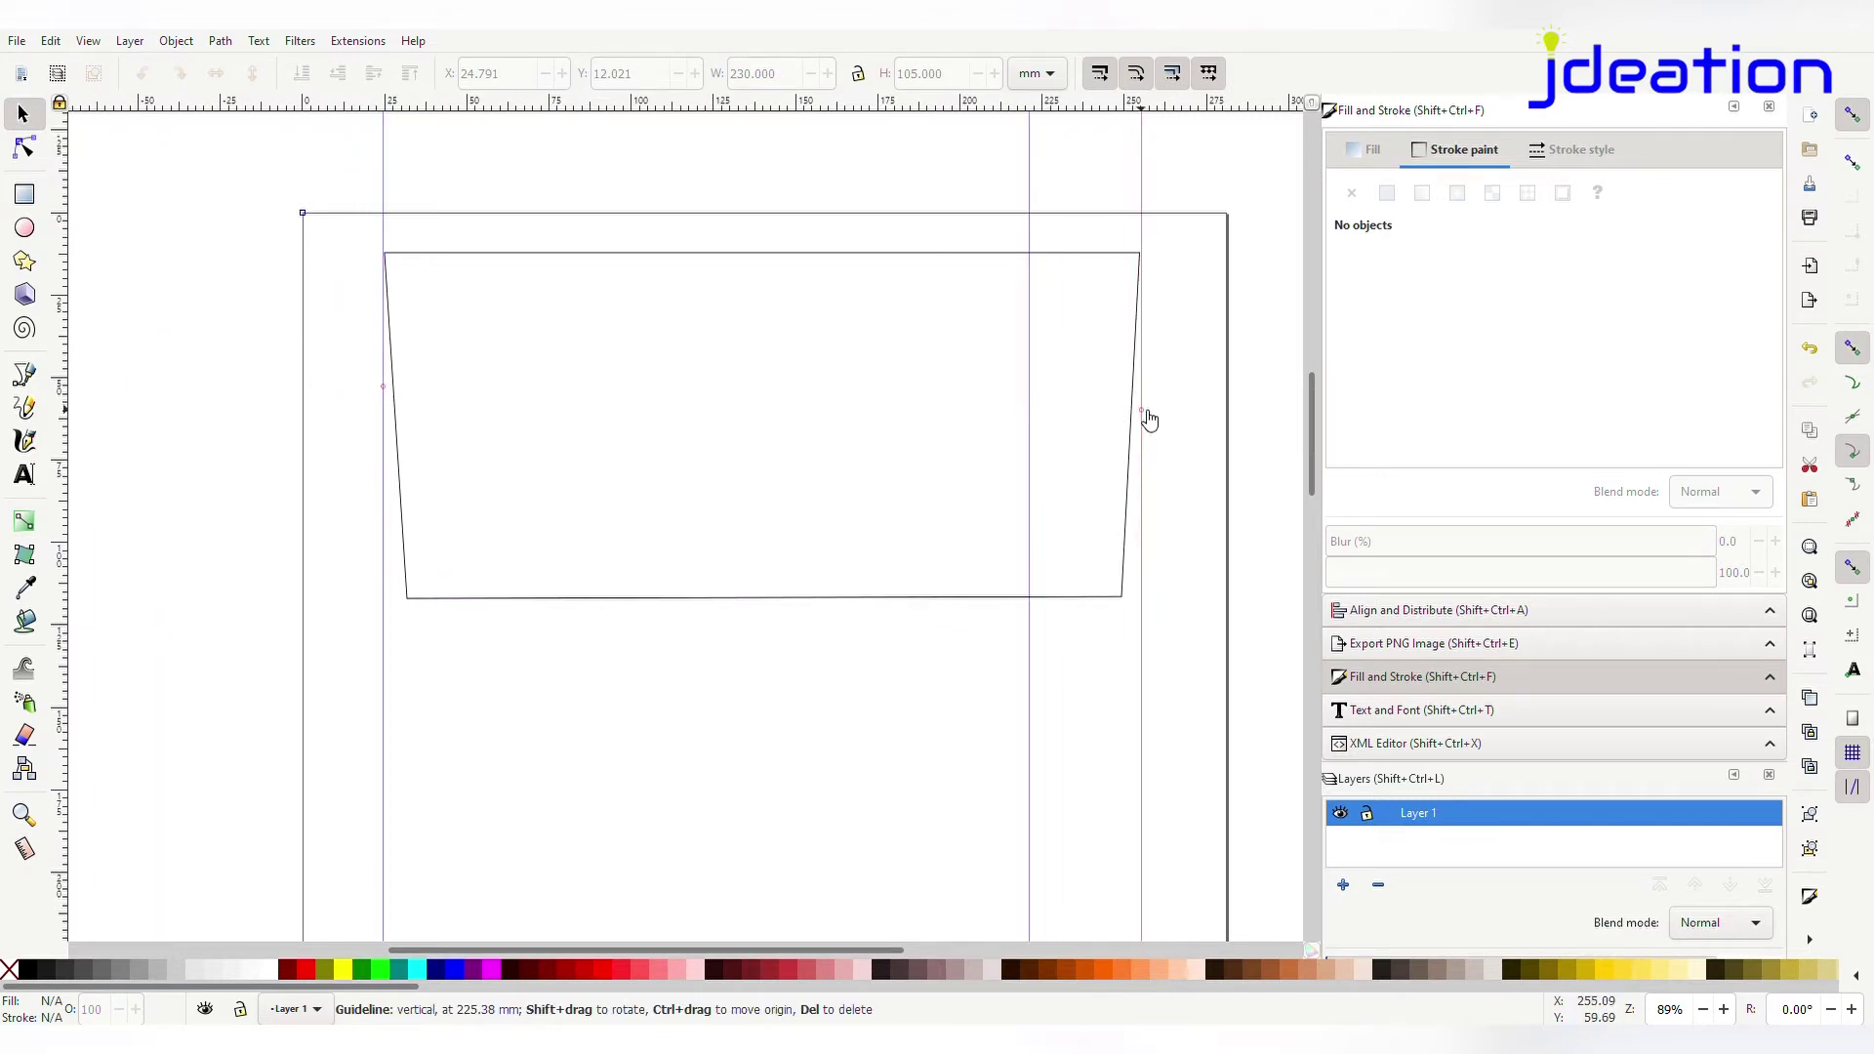
Move the trapezoid's two lower nodes outward to form a level bottom edge about 220 mm long, and measure that edge
{"action": "left_click", "coordinate": [410, 598]}
{"action": "left_click", "coordinate": [24, 147]}
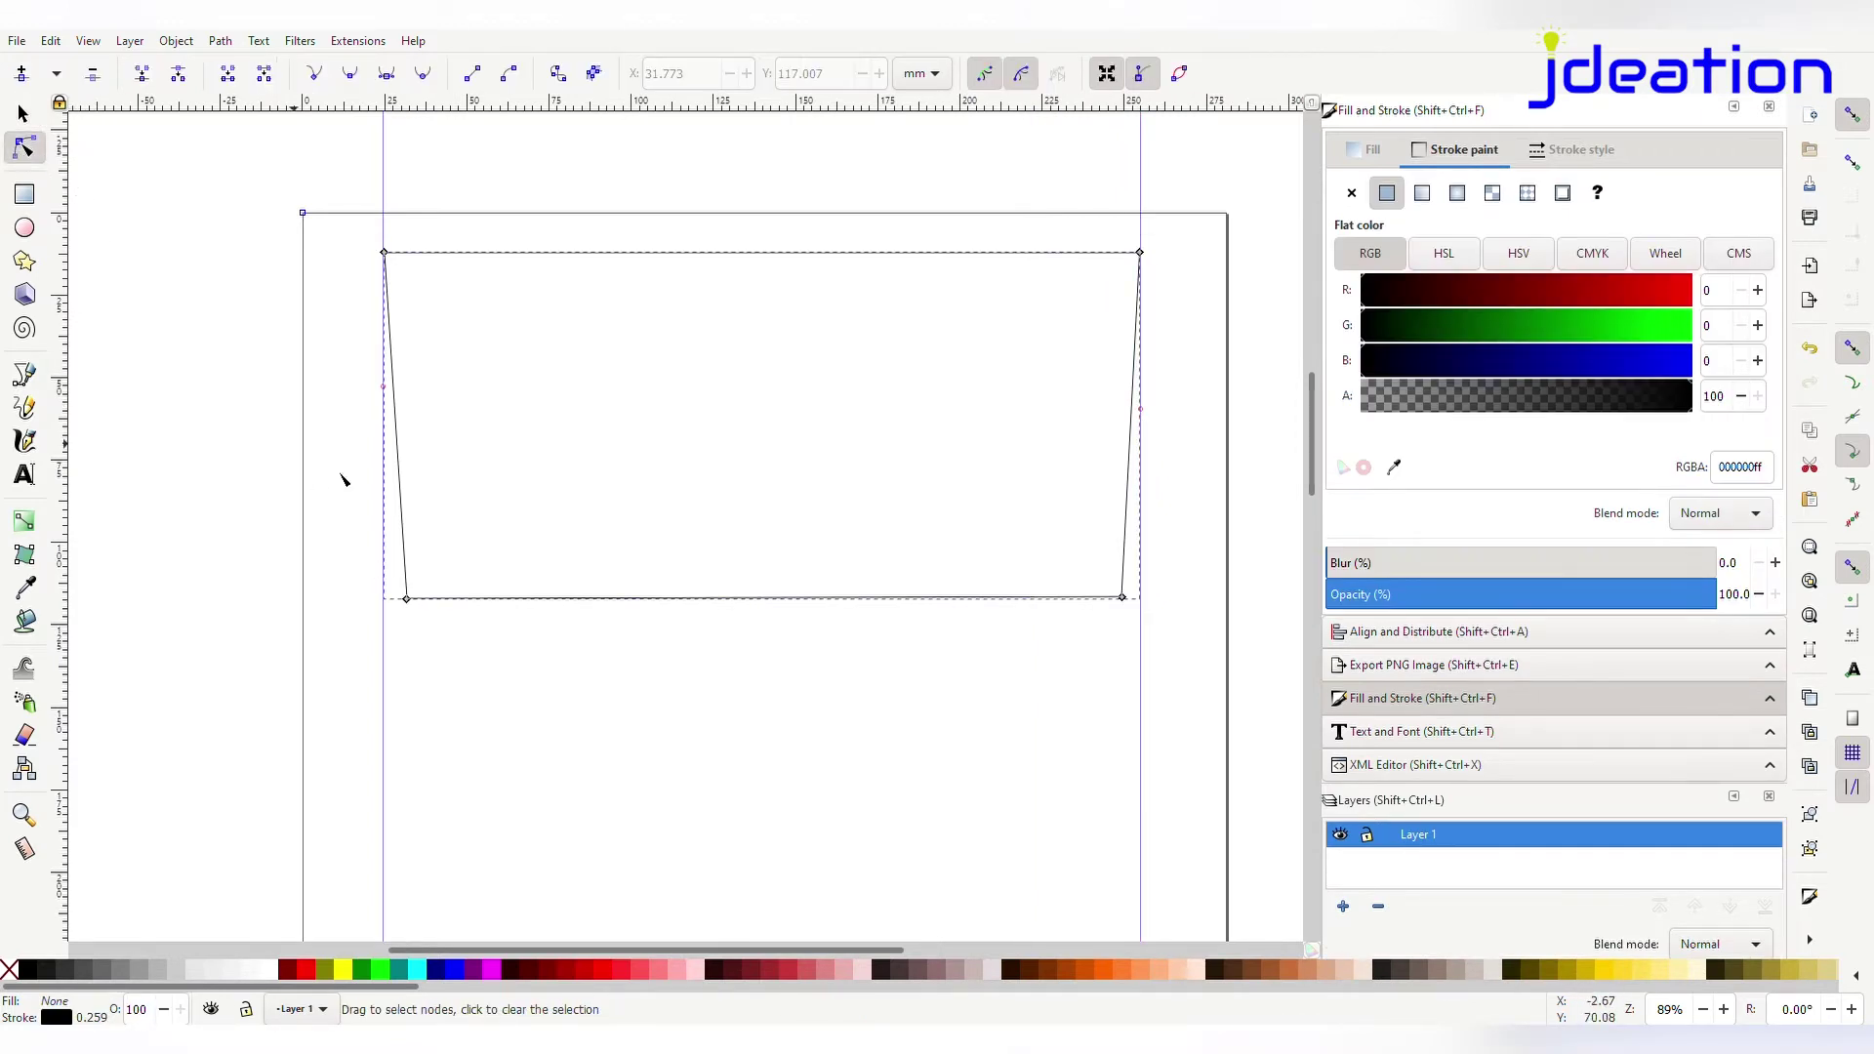
{"action": "mouse_move", "coordinate": [407, 599]}
{"action": "left_mouse_down"}
{"action": "mouse_move", "coordinate": [386, 613]}
{"action": "mouse_move", "coordinate": [403, 609]}
{"action": "left_mouse_up"}
{"action": "left_click_drag", "start_coordinate": [1140, 599], "coordinate": [1120, 606]}
{"action": "key", "text": "Tab"}
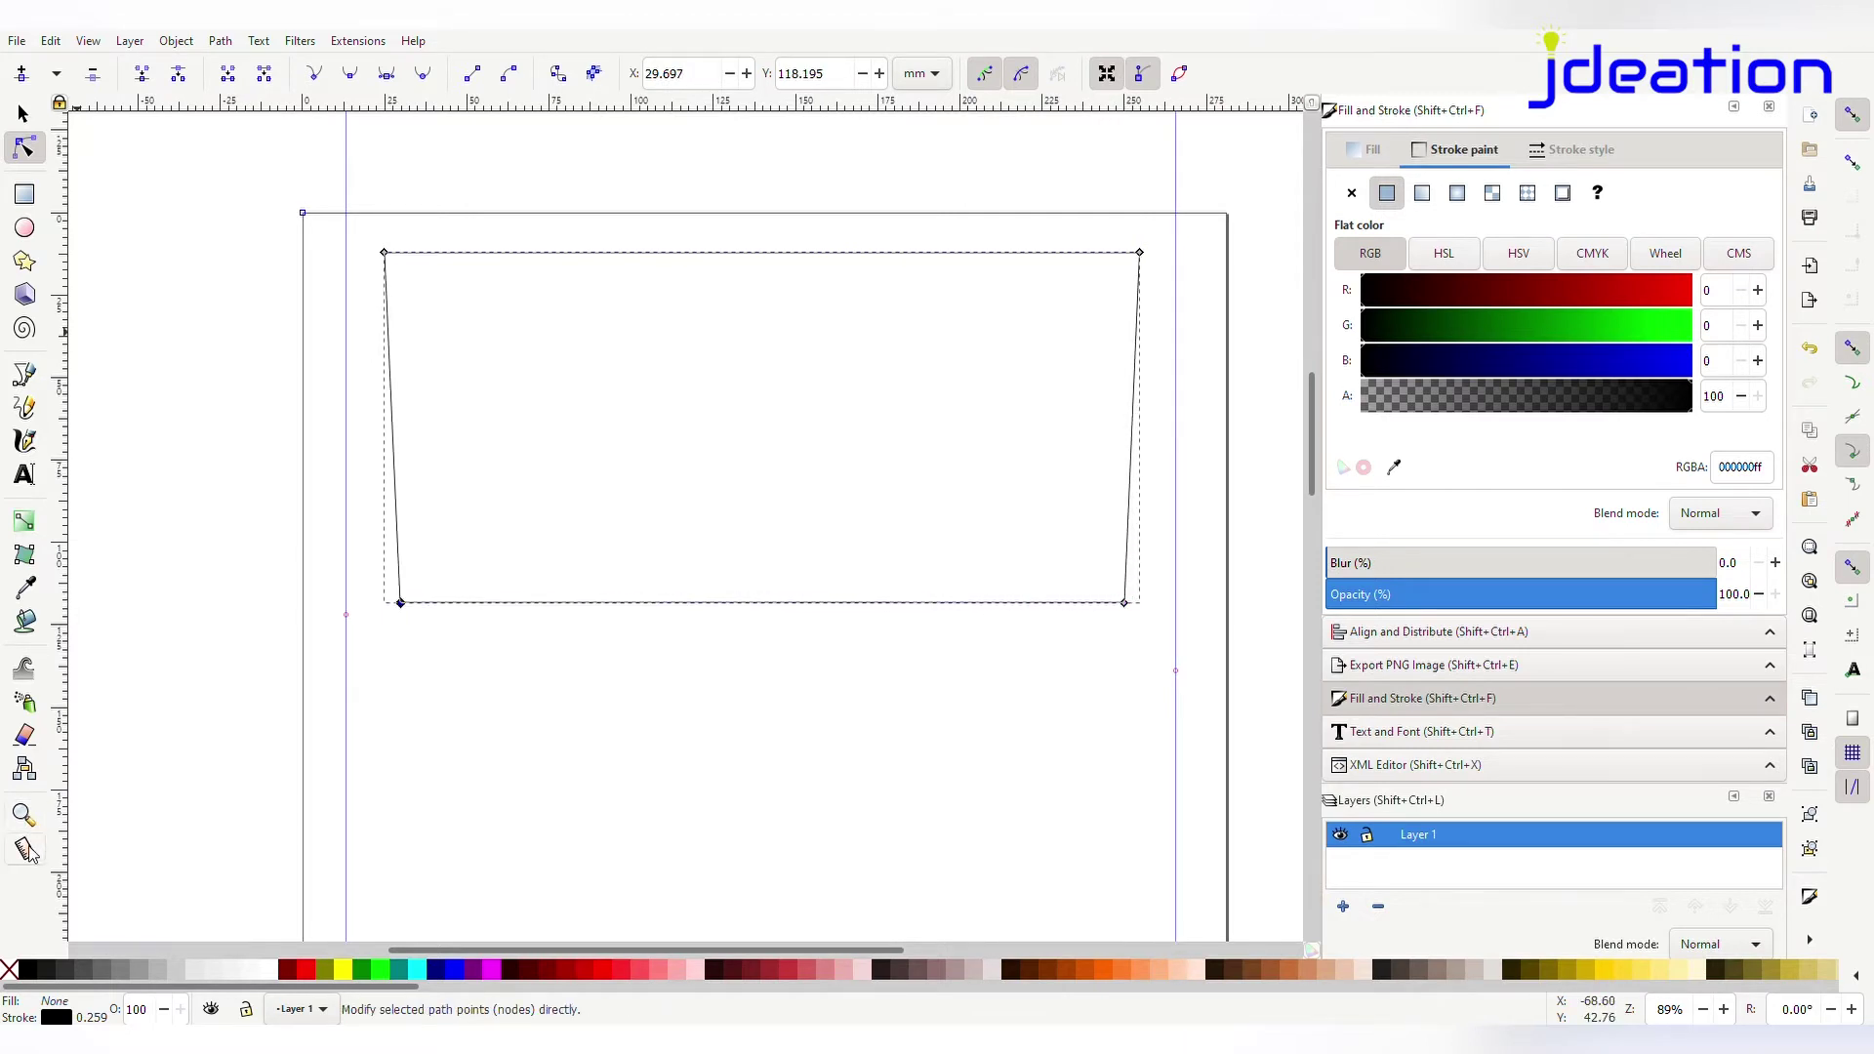
{"action": "left_click", "coordinate": [27, 850]}
{"action": "left_click_drag", "start_coordinate": [400, 602], "coordinate": [1124, 602]}
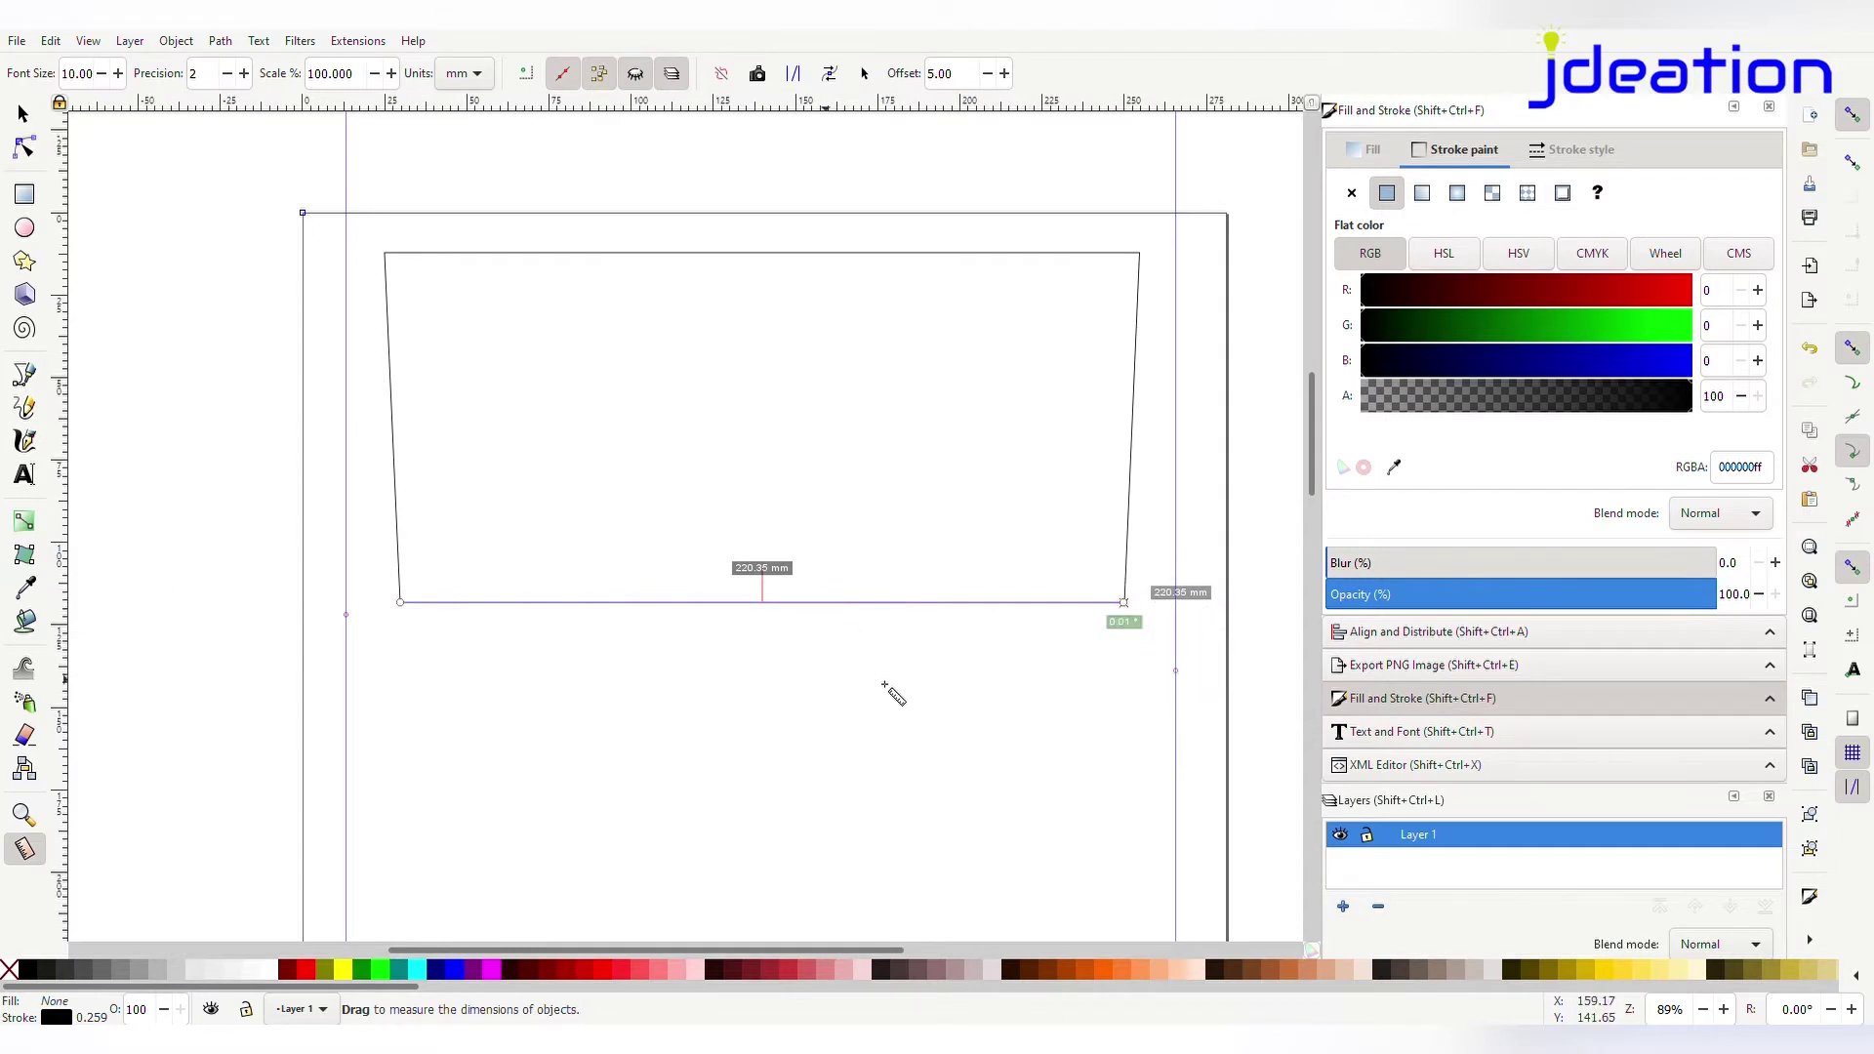
Move the trapezoid's lower nodes further outward to make the bottom edge about 225 mm long, checking it with the Measure tool
{"action": "key", "text": "n"}
{"action": "left_click_drag", "start_coordinate": [400, 604], "coordinate": [389, 605]}
{"action": "key", "text": "m"}
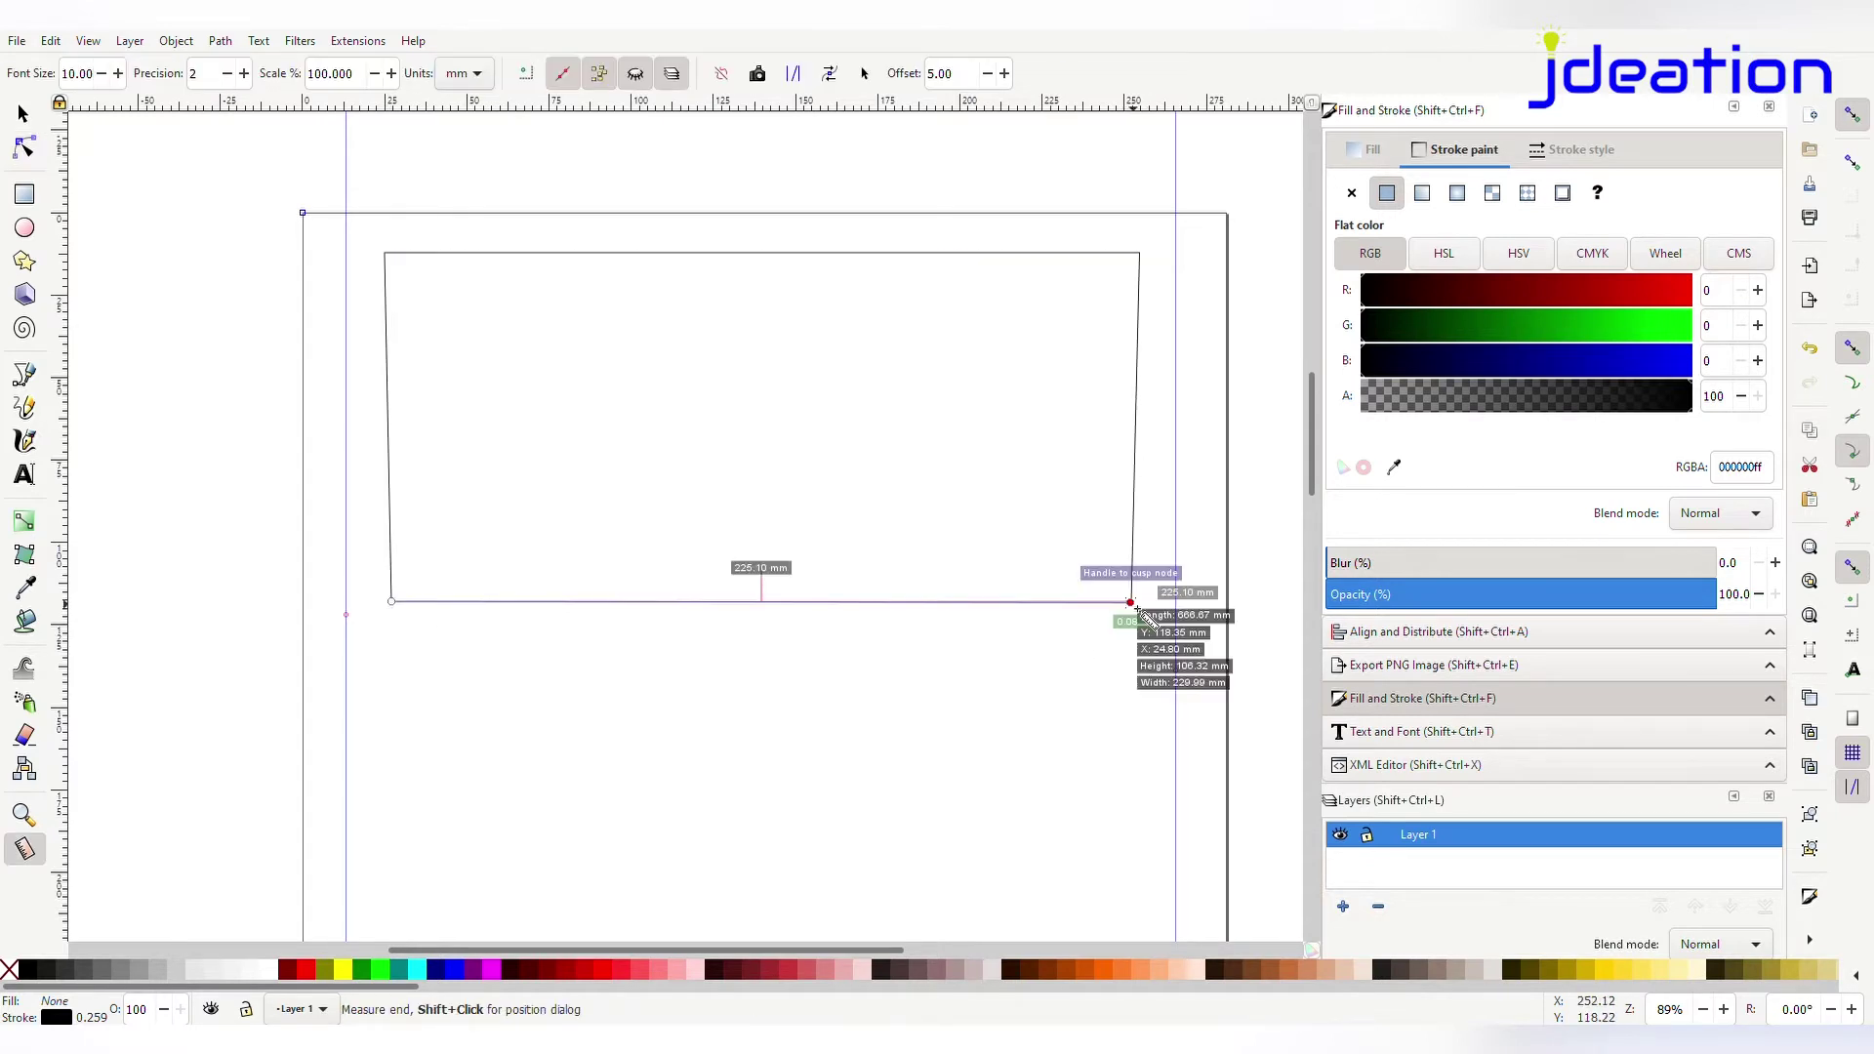
{"action": "key", "text": "s"}
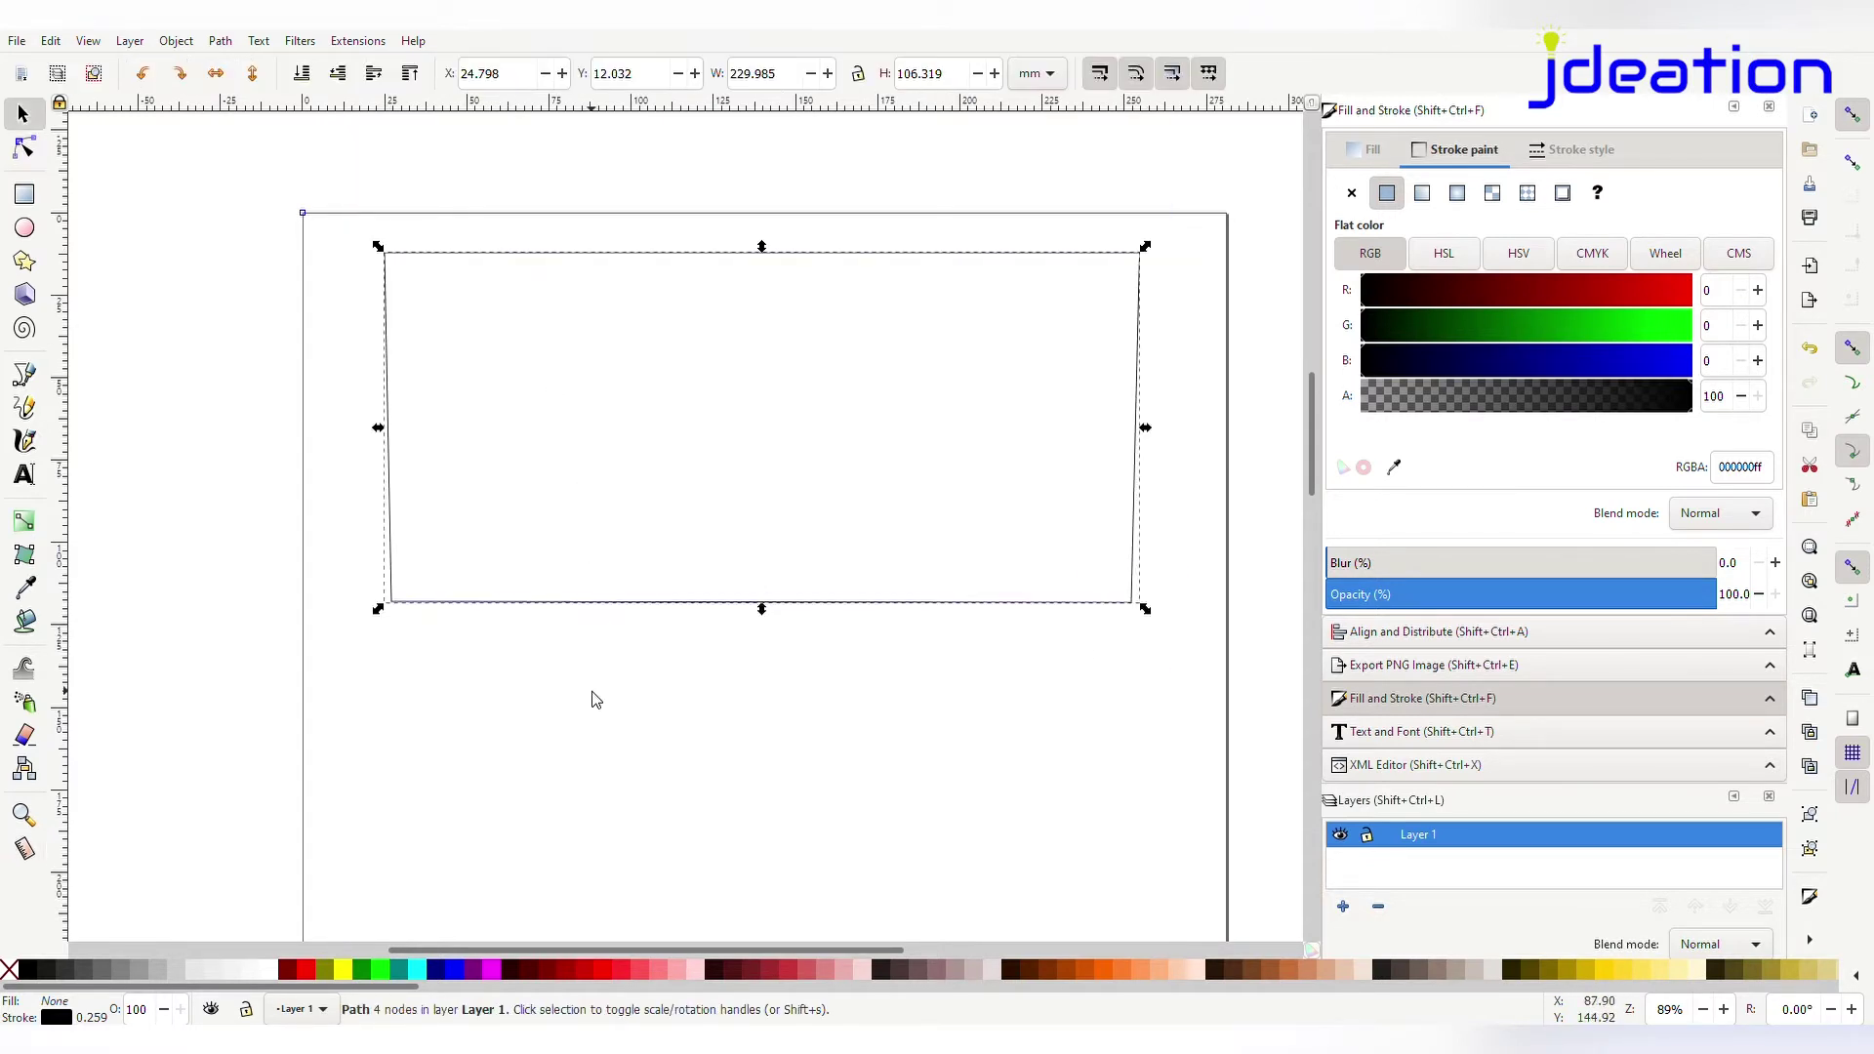
{"action": "left_click", "coordinate": [594, 690]}
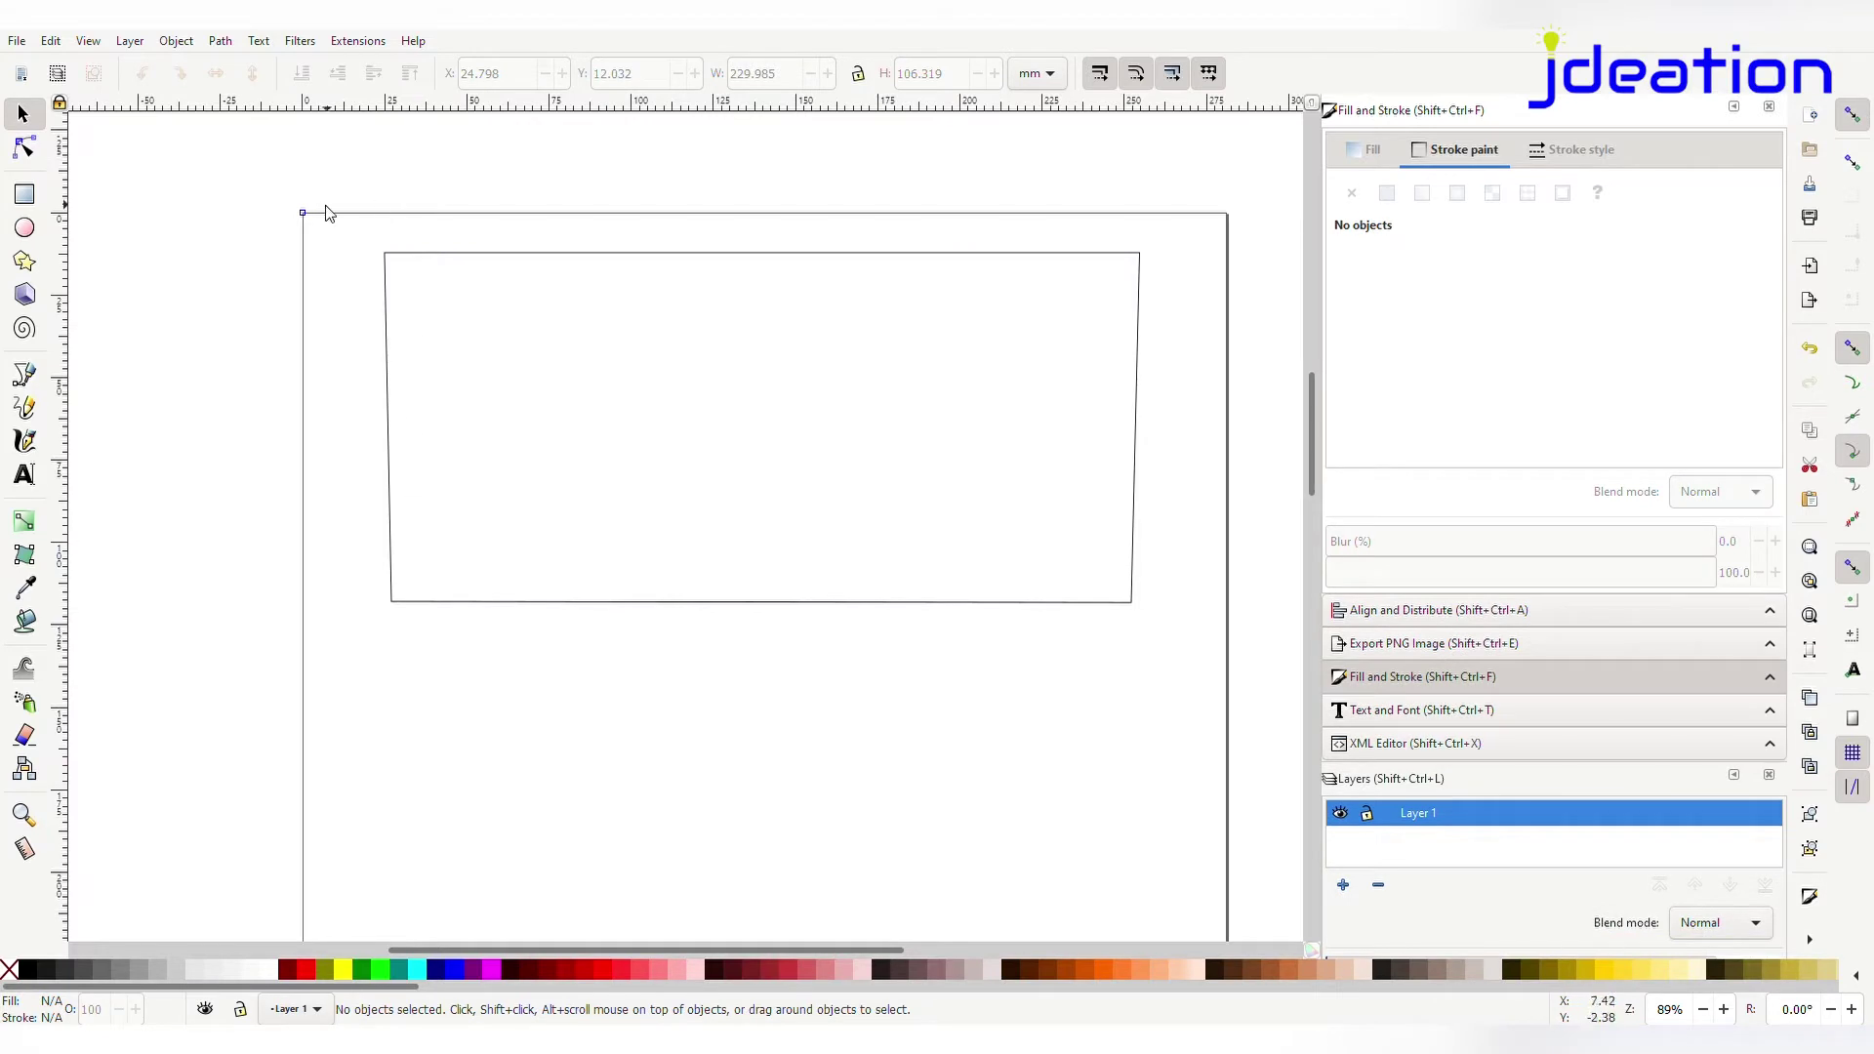
Duplicate the trapezoid and place the copy directly below the original on the page
{"action": "left_click_drag", "start_coordinate": [325, 213], "coordinate": [1210, 707]}
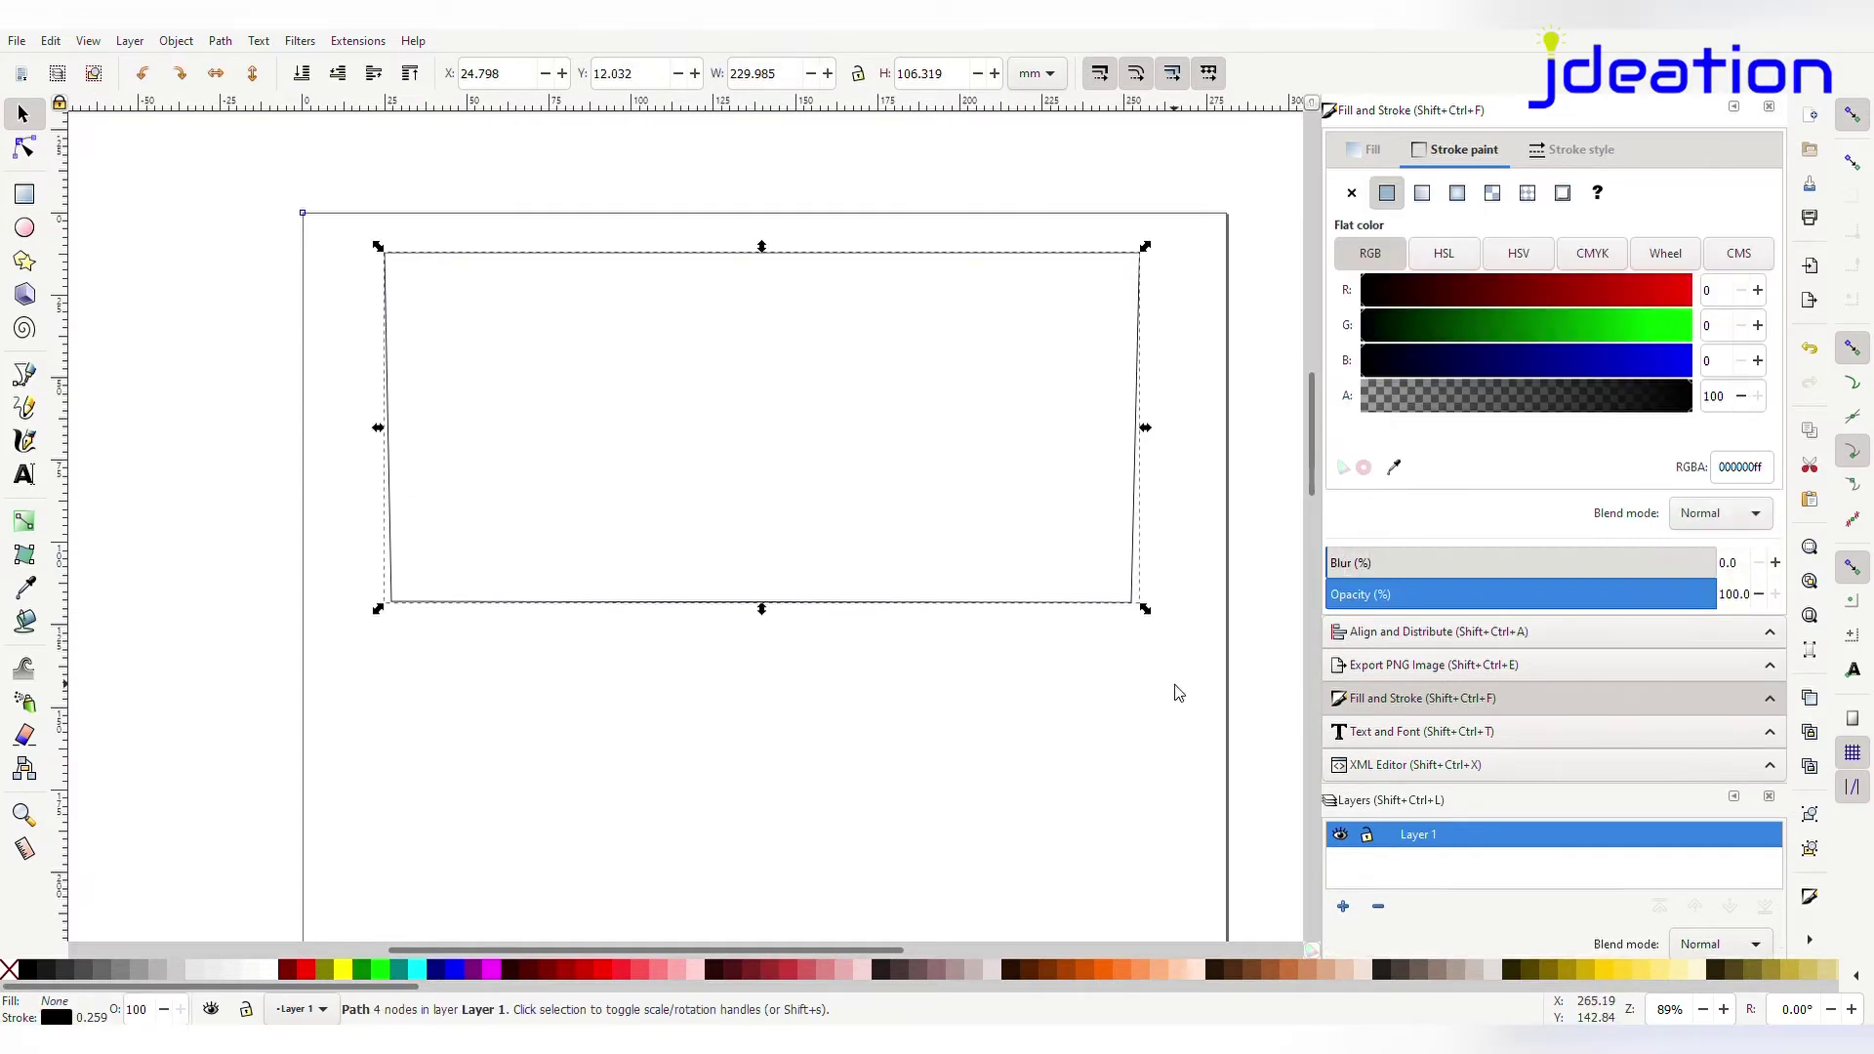
{"action": "key", "text": "ctrl+v"}
{"action": "scroll", "coordinate": [778, 833], "scroll_direction": "down", "scroll_amount": 3}
{"action": "left_click_drag", "start_coordinate": [757, 578], "coordinate": [860, 872]}
{"action": "scroll", "coordinate": [864, 841], "scroll_direction": "down", "scroll_amount": 3}
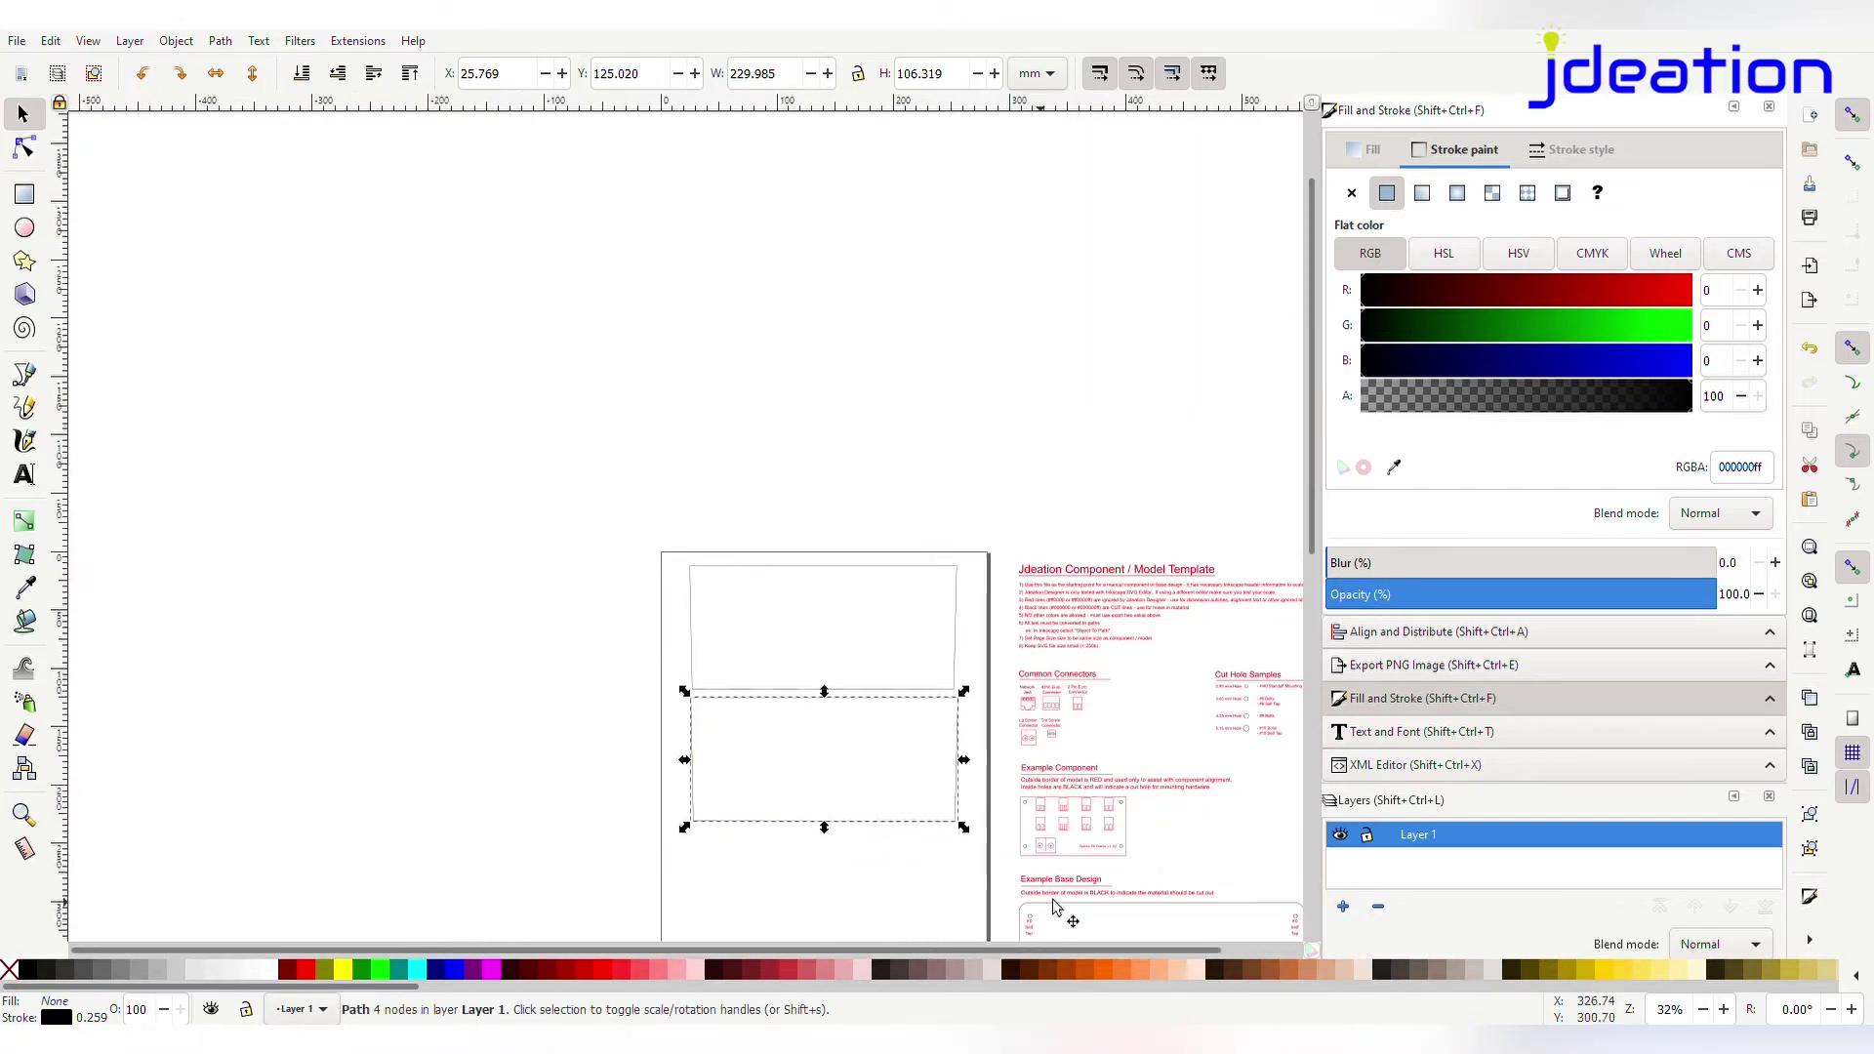
{"action": "key", "text": "Escape"}
Paste a third copy of the trapezoid below the other two and stretch it to about 330 mm wide
{"action": "scroll", "coordinate": [971, 594], "scroll_direction": "down", "scroll_amount": 3}
{"action": "left_click_drag", "start_coordinate": [406, 261], "coordinate": [918, 547]}
{"action": "key", "text": "ctrl+c"}
{"action": "left_click", "coordinate": [439, 606]}
{"action": "key", "text": "ctrl+v"}
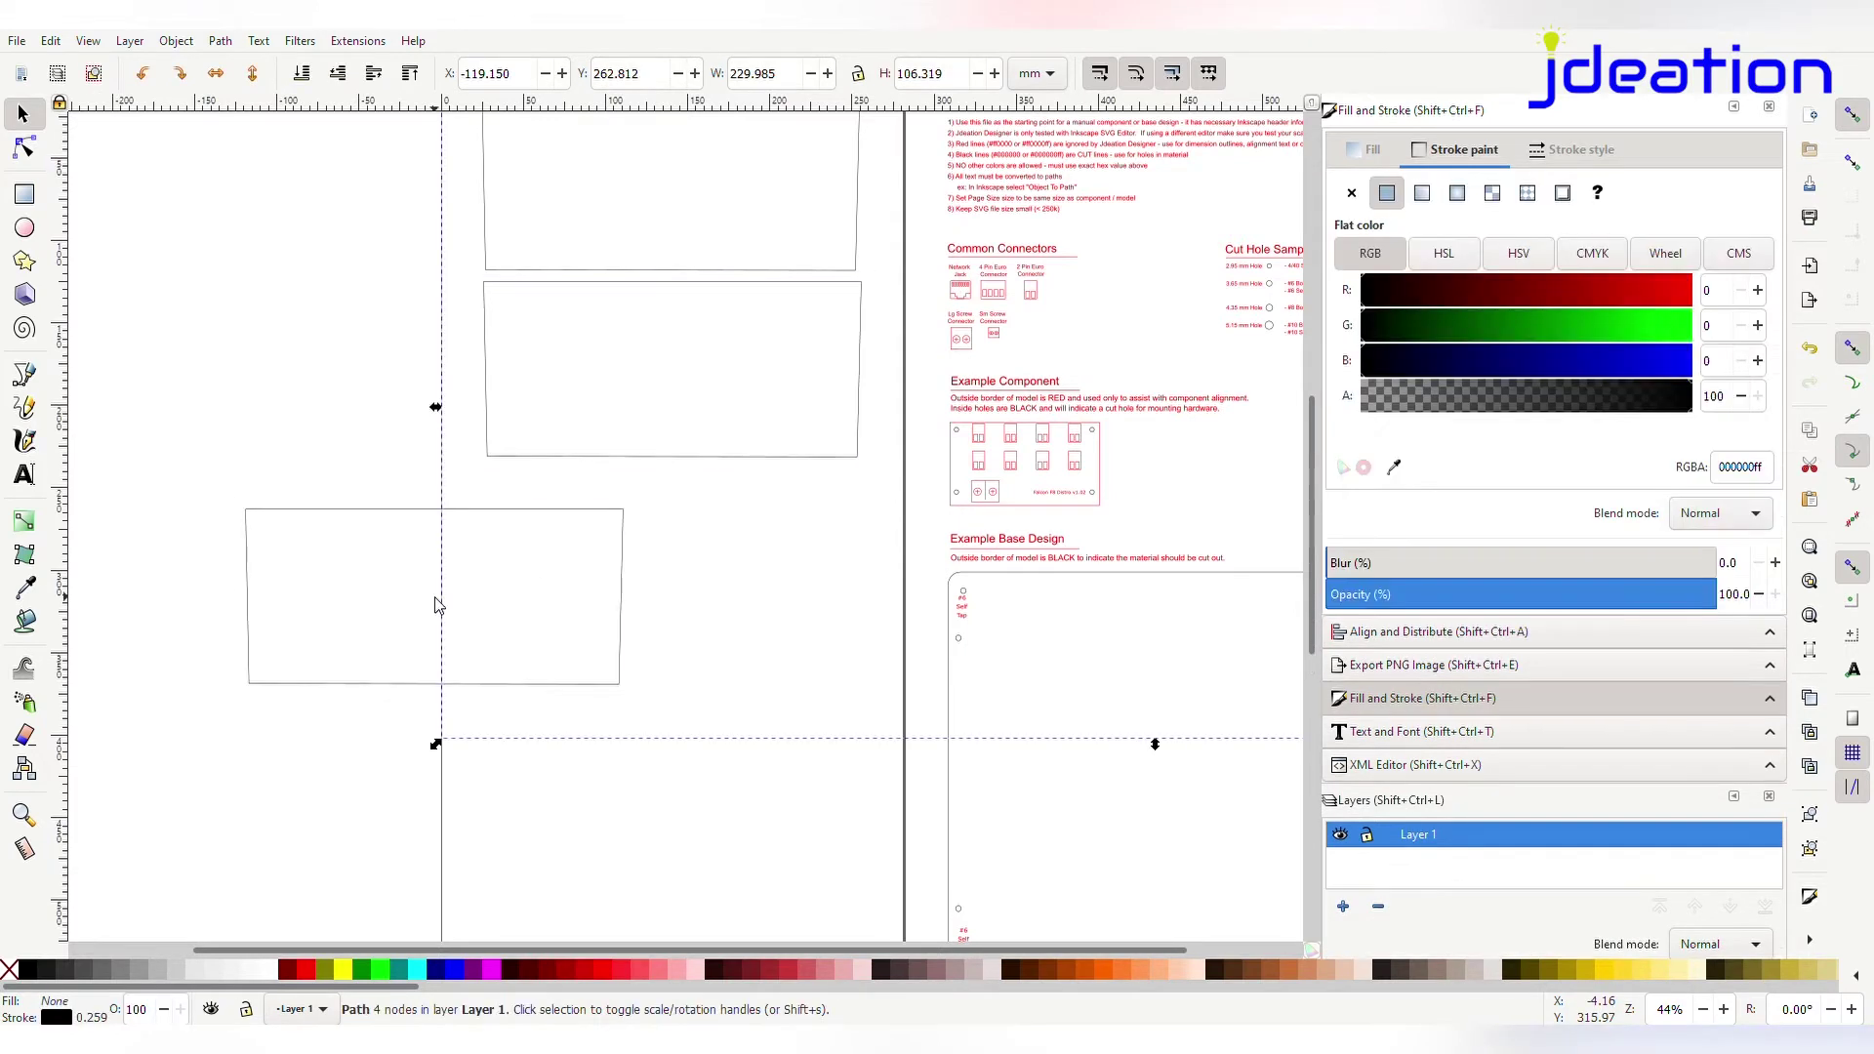
{"action": "left_click_drag", "start_coordinate": [502, 523], "coordinate": [540, 527]}
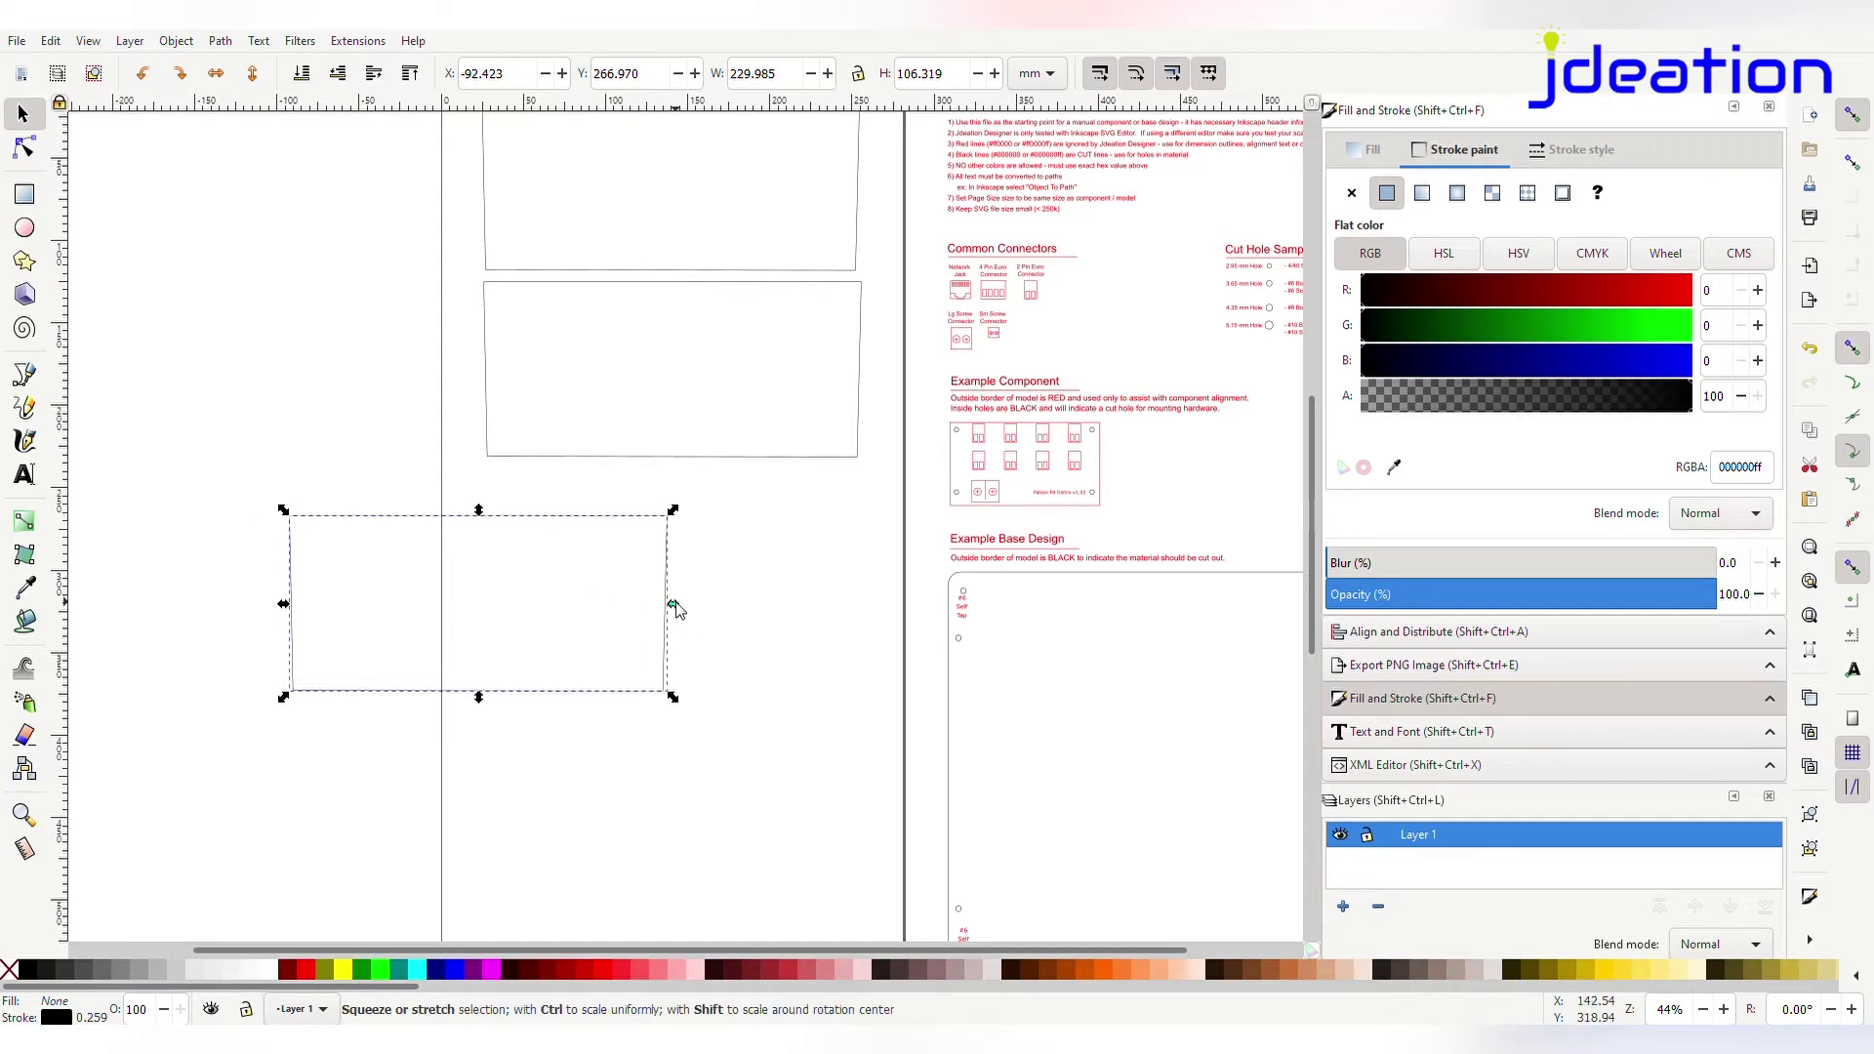
{"action": "left_click_drag", "start_coordinate": [760, 612], "coordinate": [840, 612]}
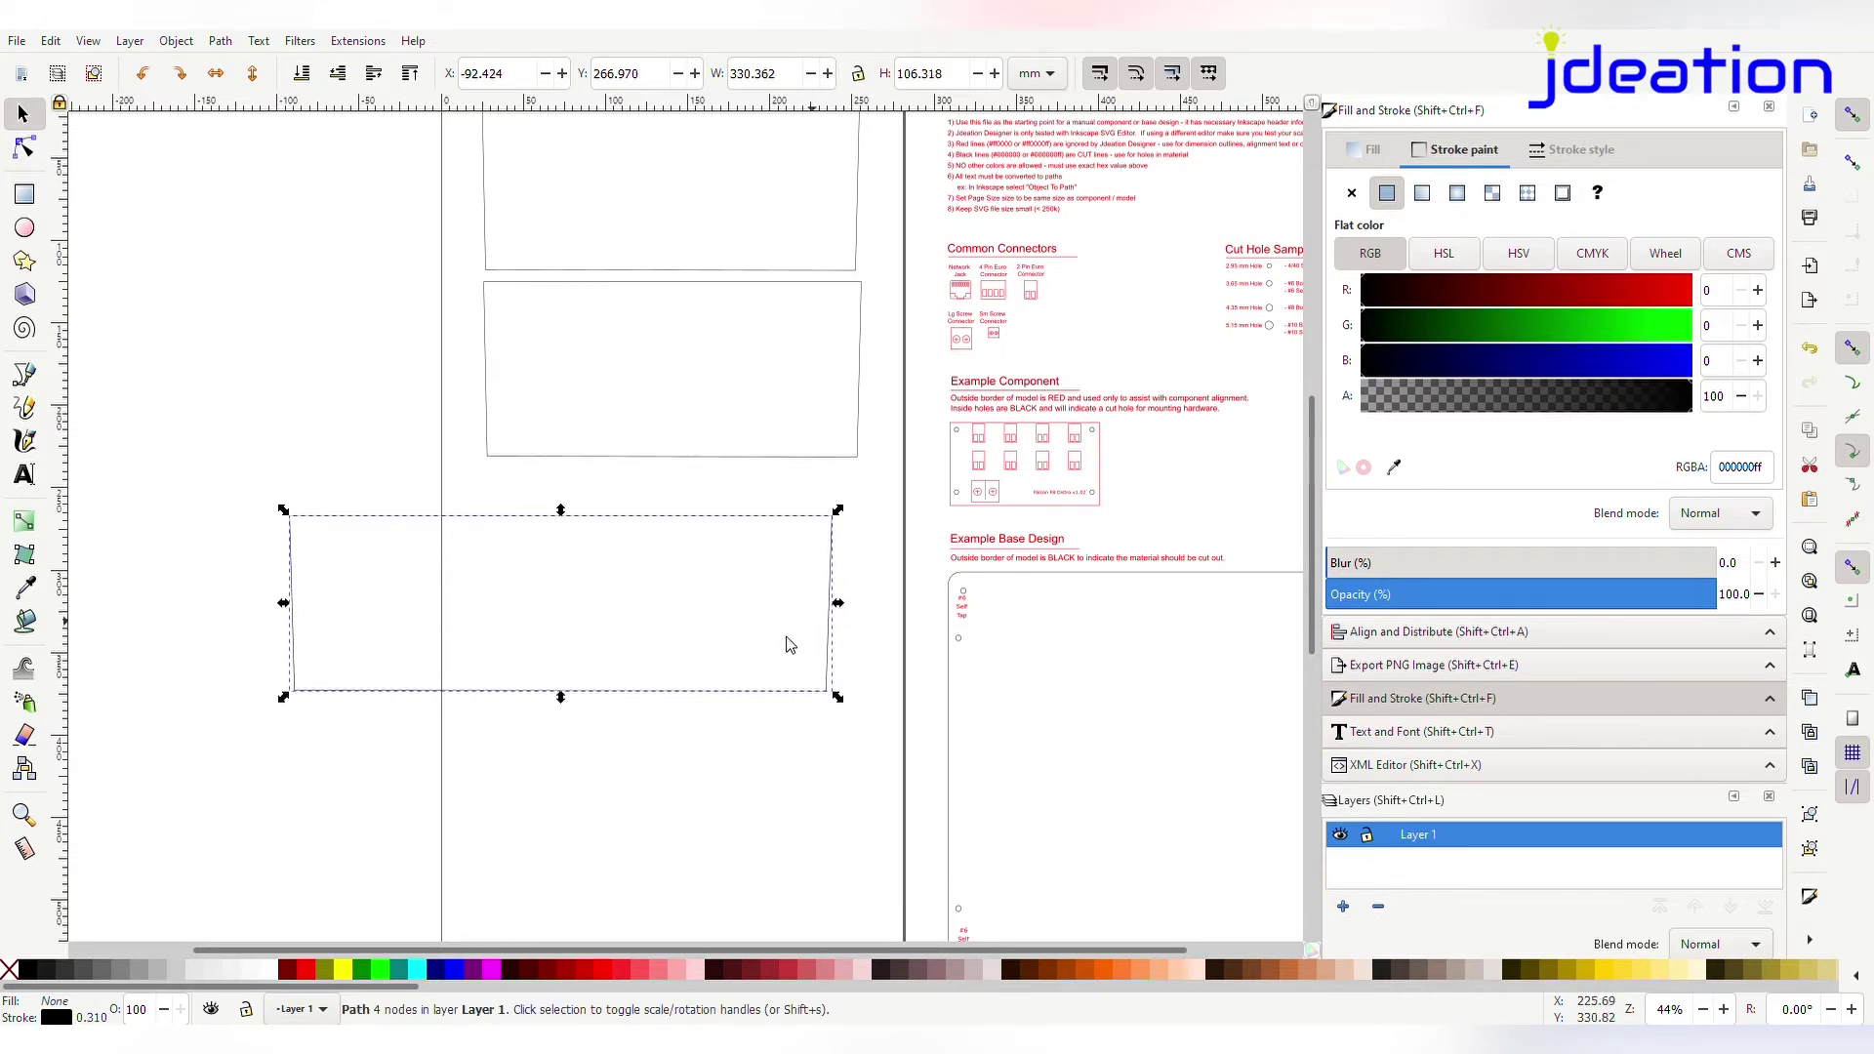
{"action": "left_click", "coordinate": [166, 607]}
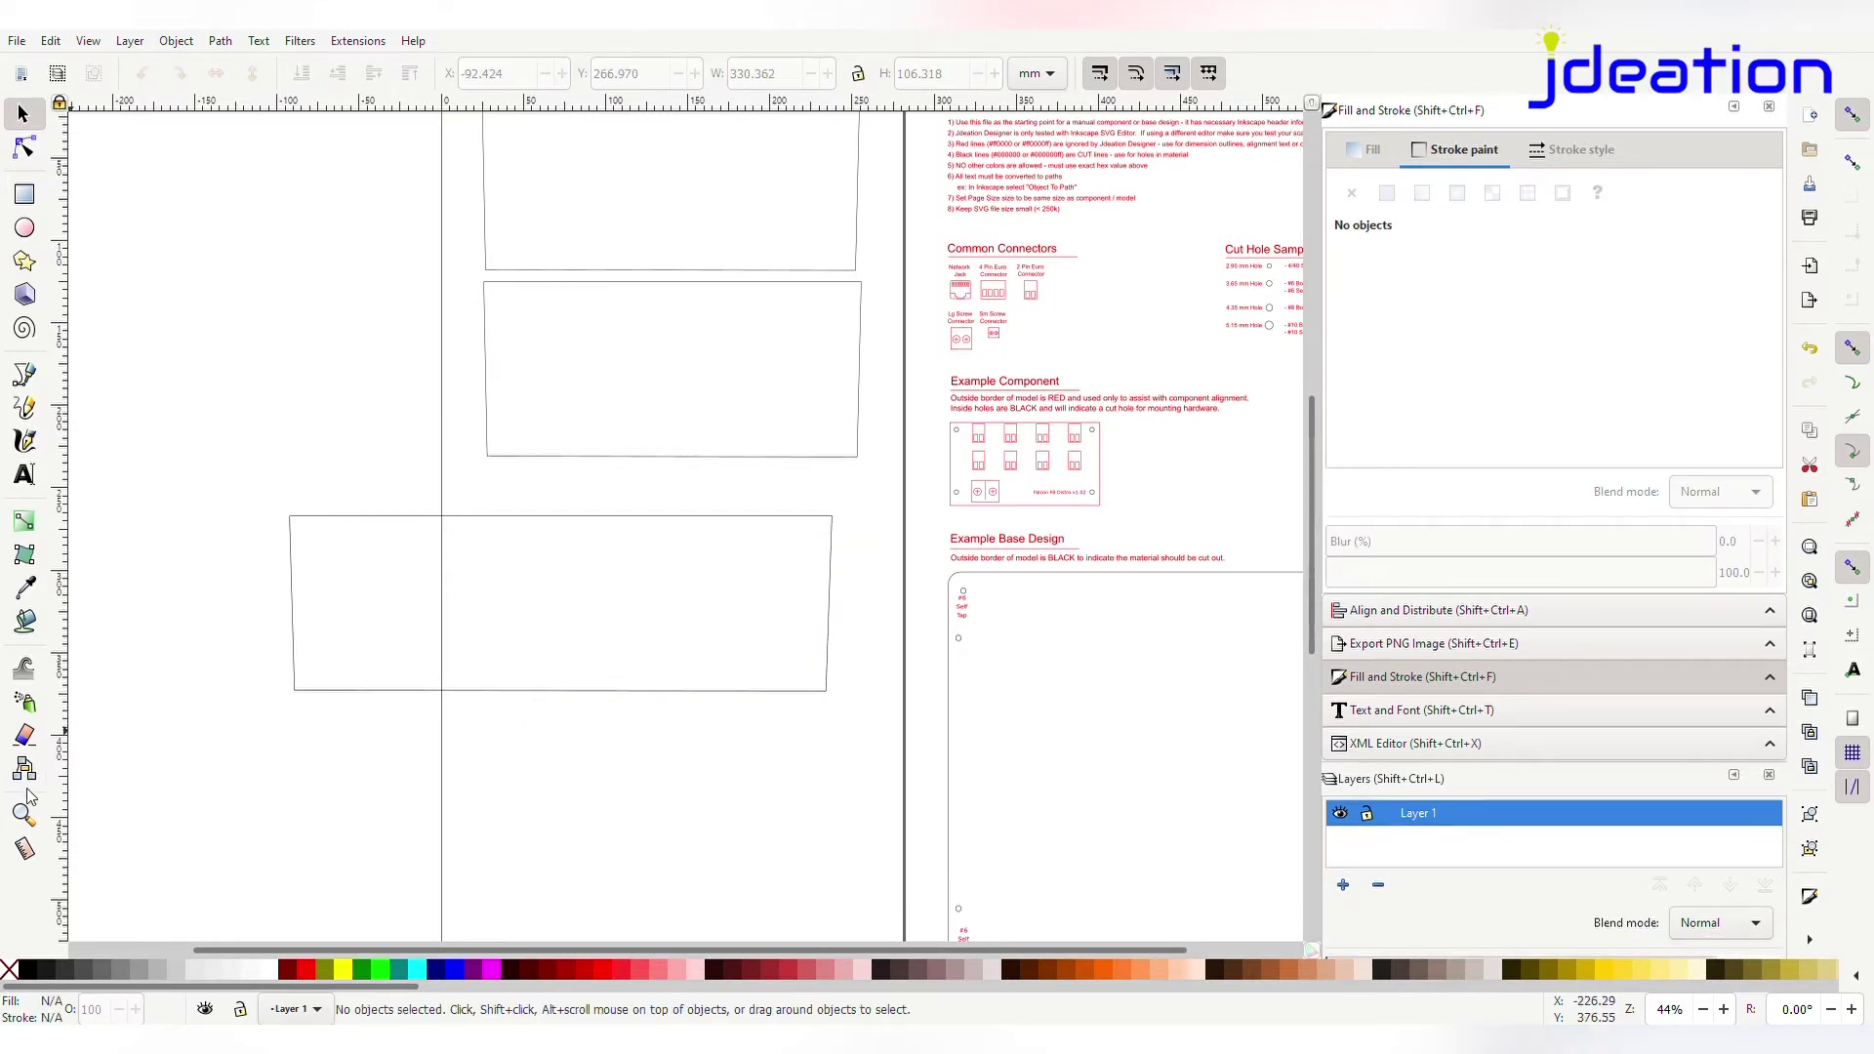
Measure the wide trapezoid's bottom edge from corner to corner
{"action": "left_click", "coordinate": [26, 848]}
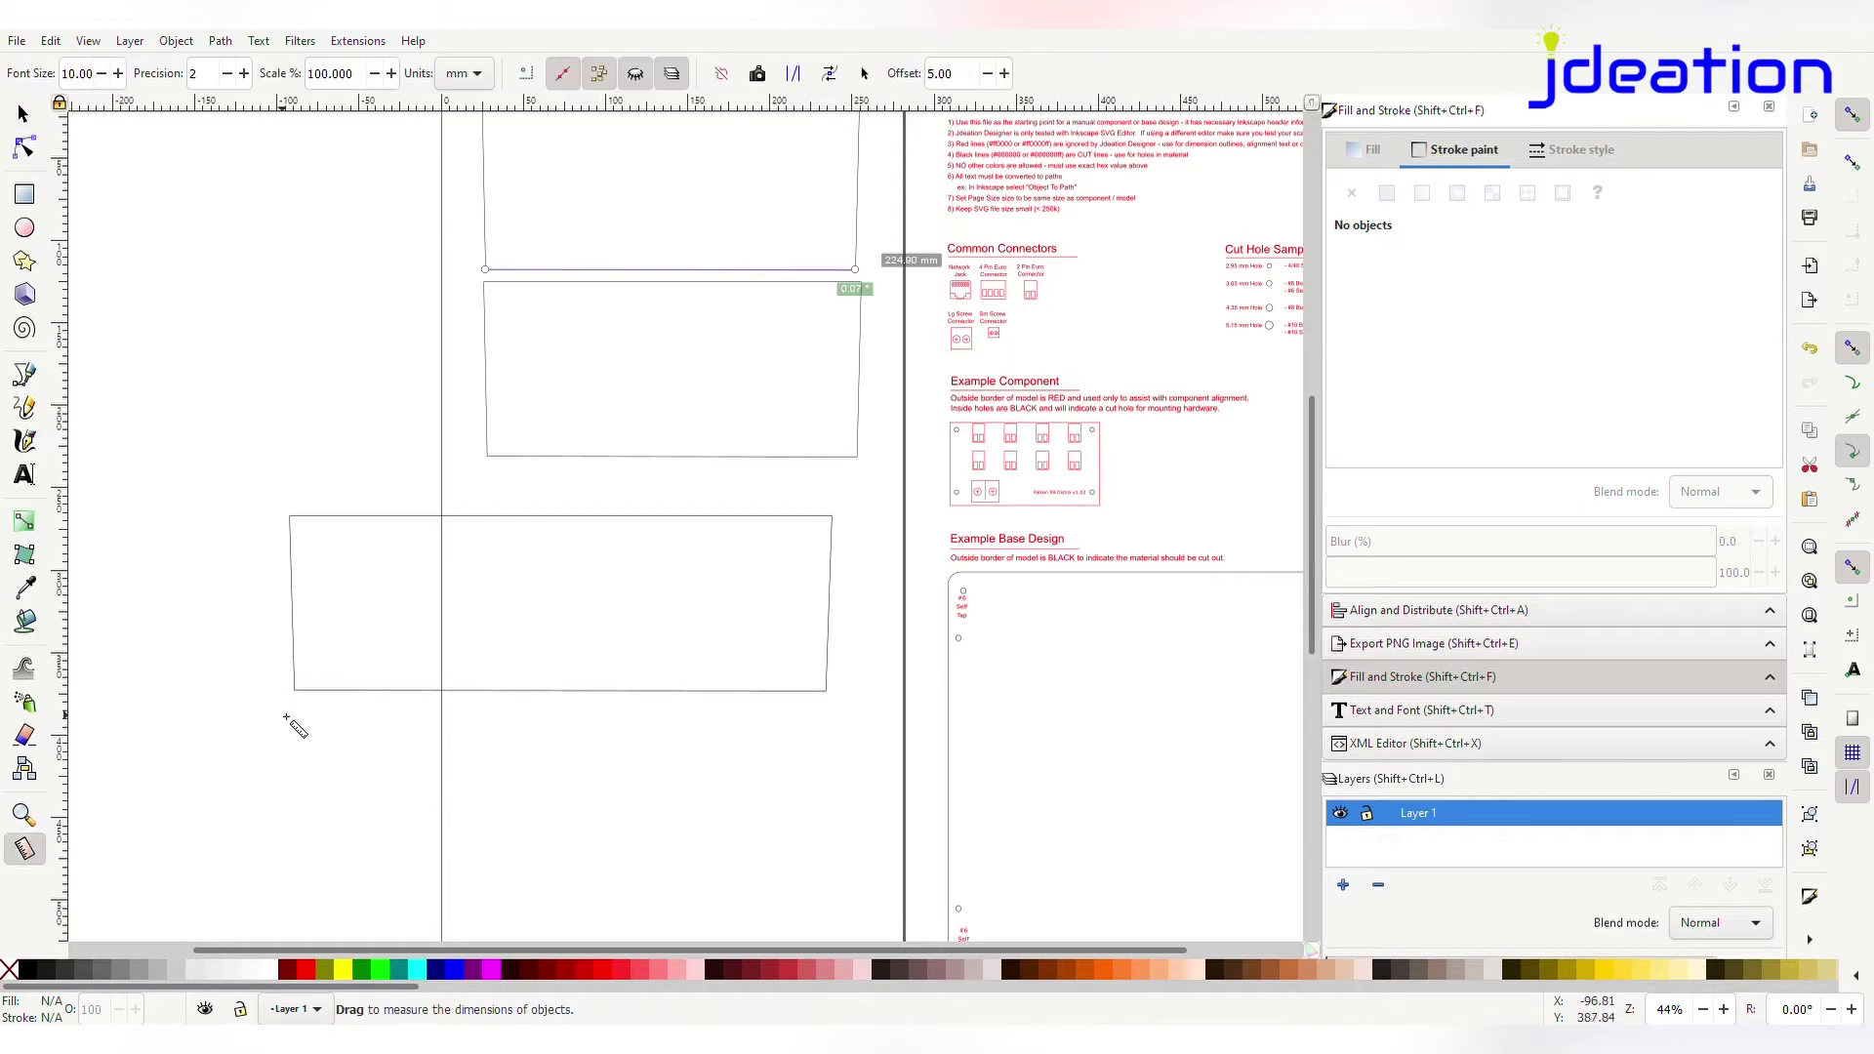
{"action": "scroll", "coordinate": [311, 702], "scroll_direction": "up", "scroll_amount": 1}
{"action": "left_click_drag", "start_coordinate": [290, 689], "coordinate": [1042, 693]}
{"action": "key", "text": "s"}
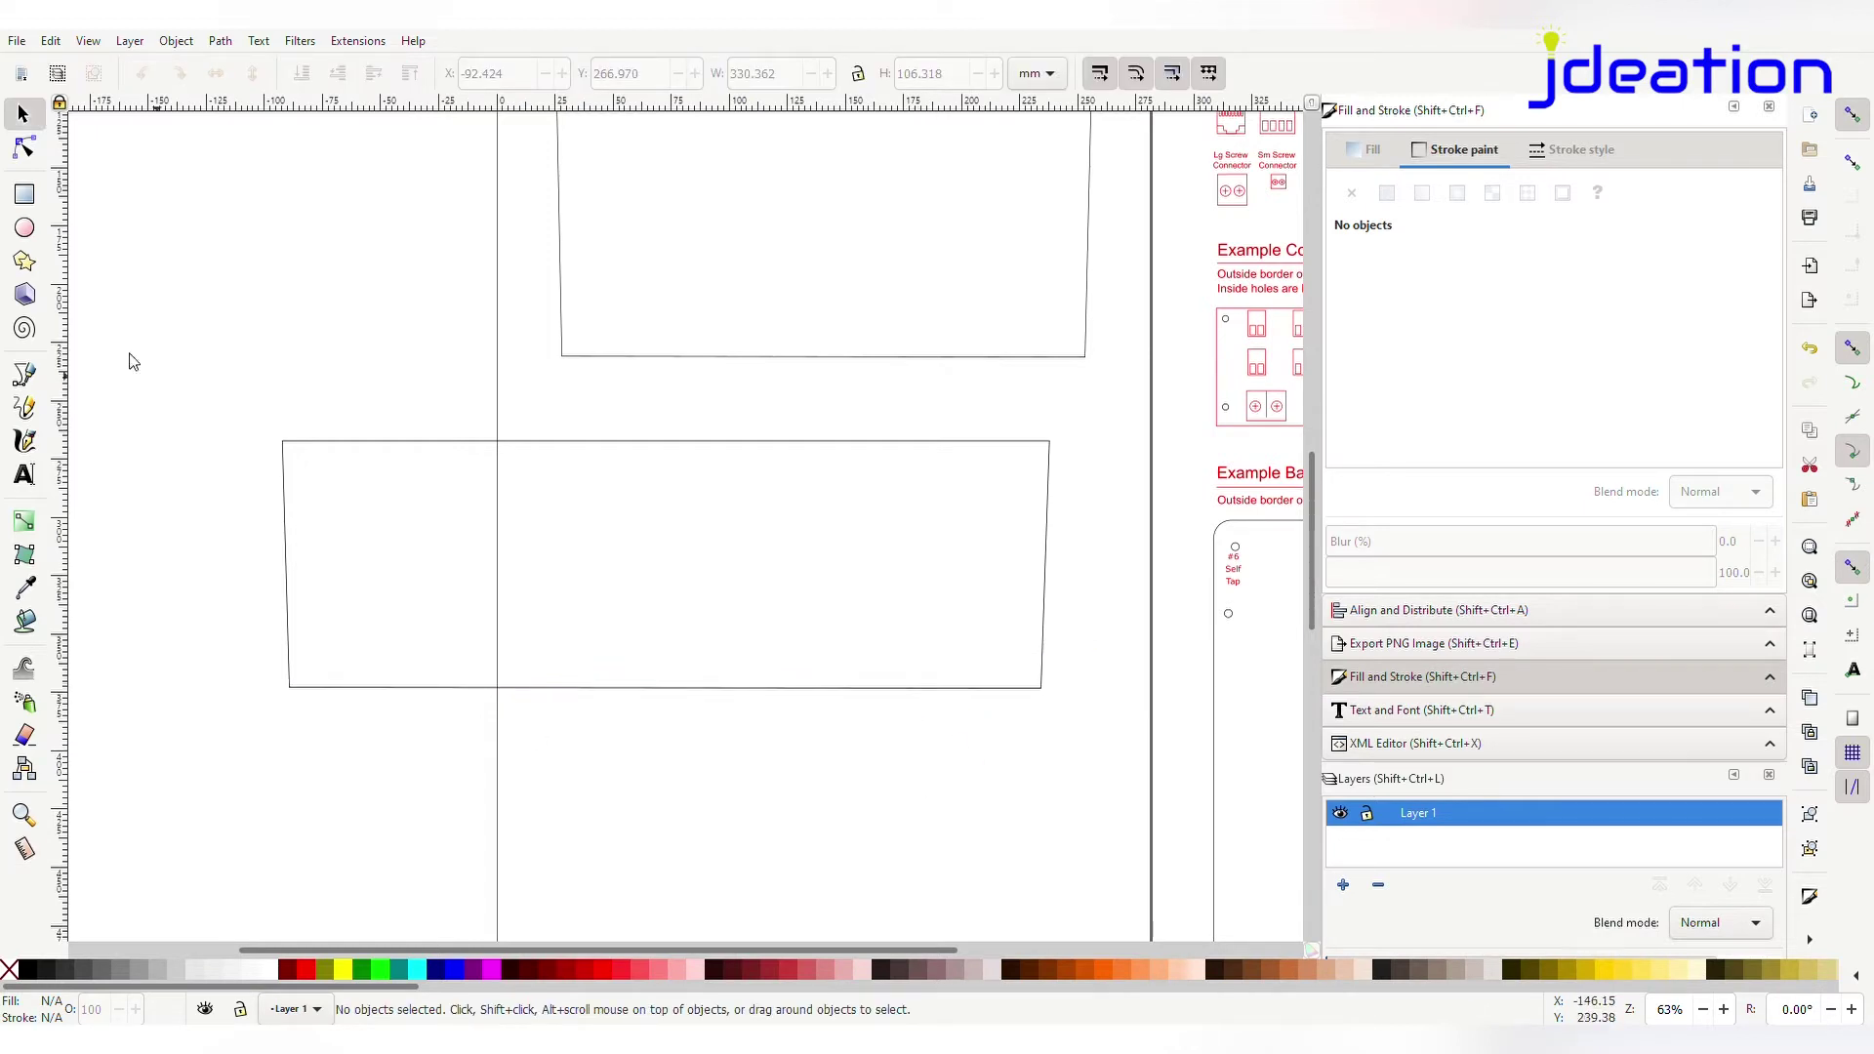
Duplicate the wide trapezoid and place the copy just beneath it with a small gap
{"action": "left_click_drag", "start_coordinate": [226, 408], "coordinate": [1091, 760]}
{"action": "left_click_drag", "start_coordinate": [646, 568], "coordinate": [754, 816]}
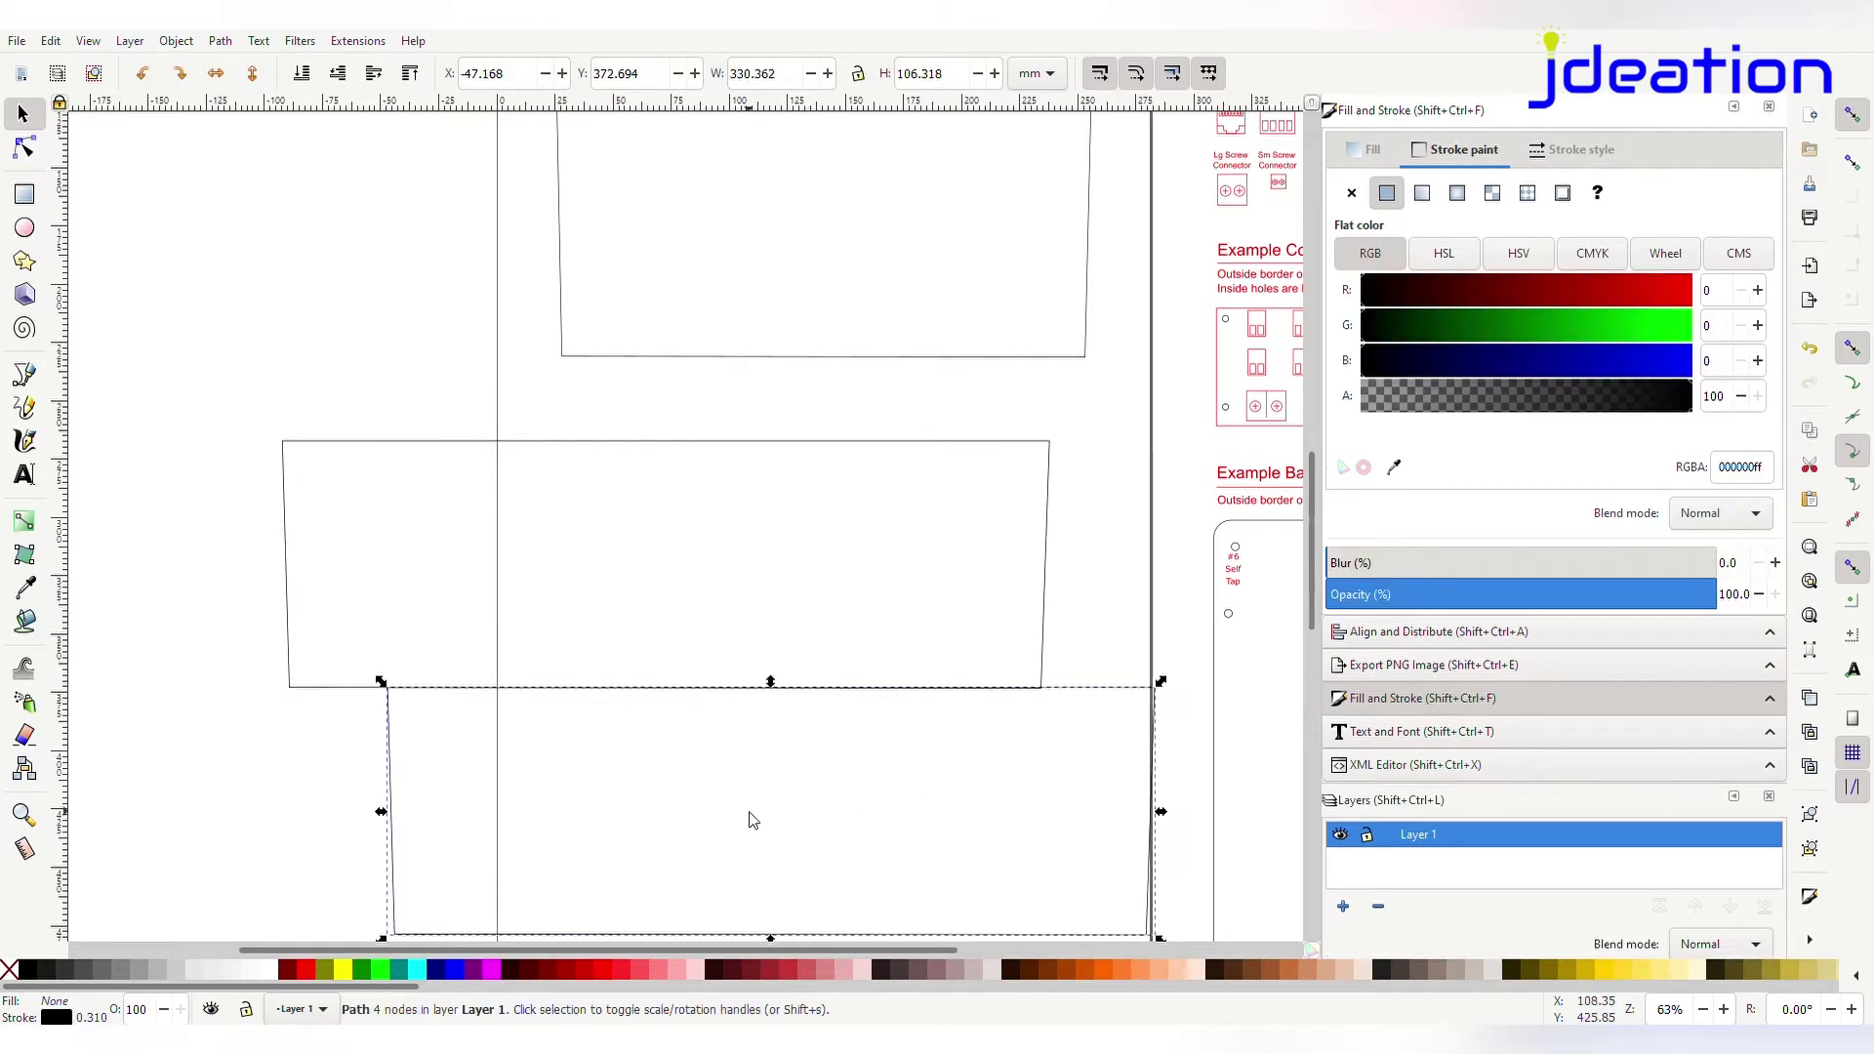
{"action": "scroll", "coordinate": [845, 673], "scroll_direction": "down", "scroll_amount": 7}
{"action": "left_click_drag", "start_coordinate": [845, 661], "coordinate": [726, 697]}
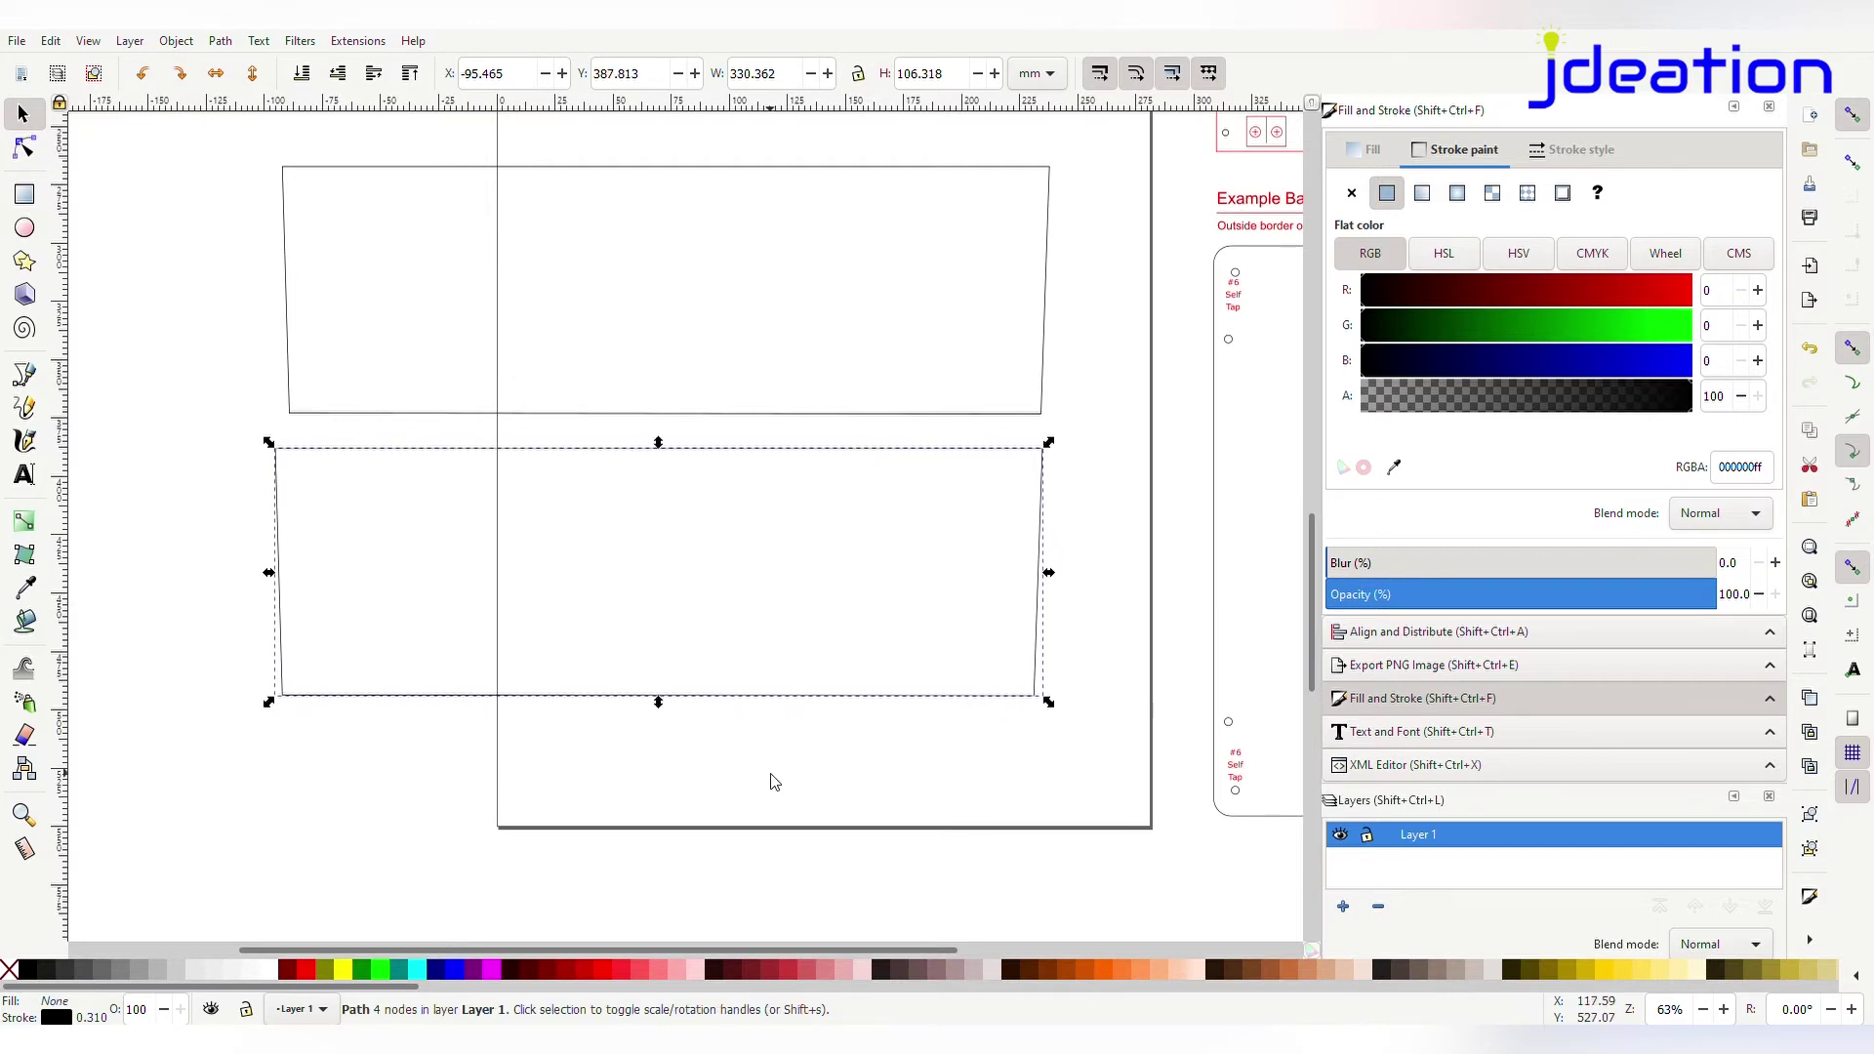
{"action": "left_click", "coordinate": [774, 782]}
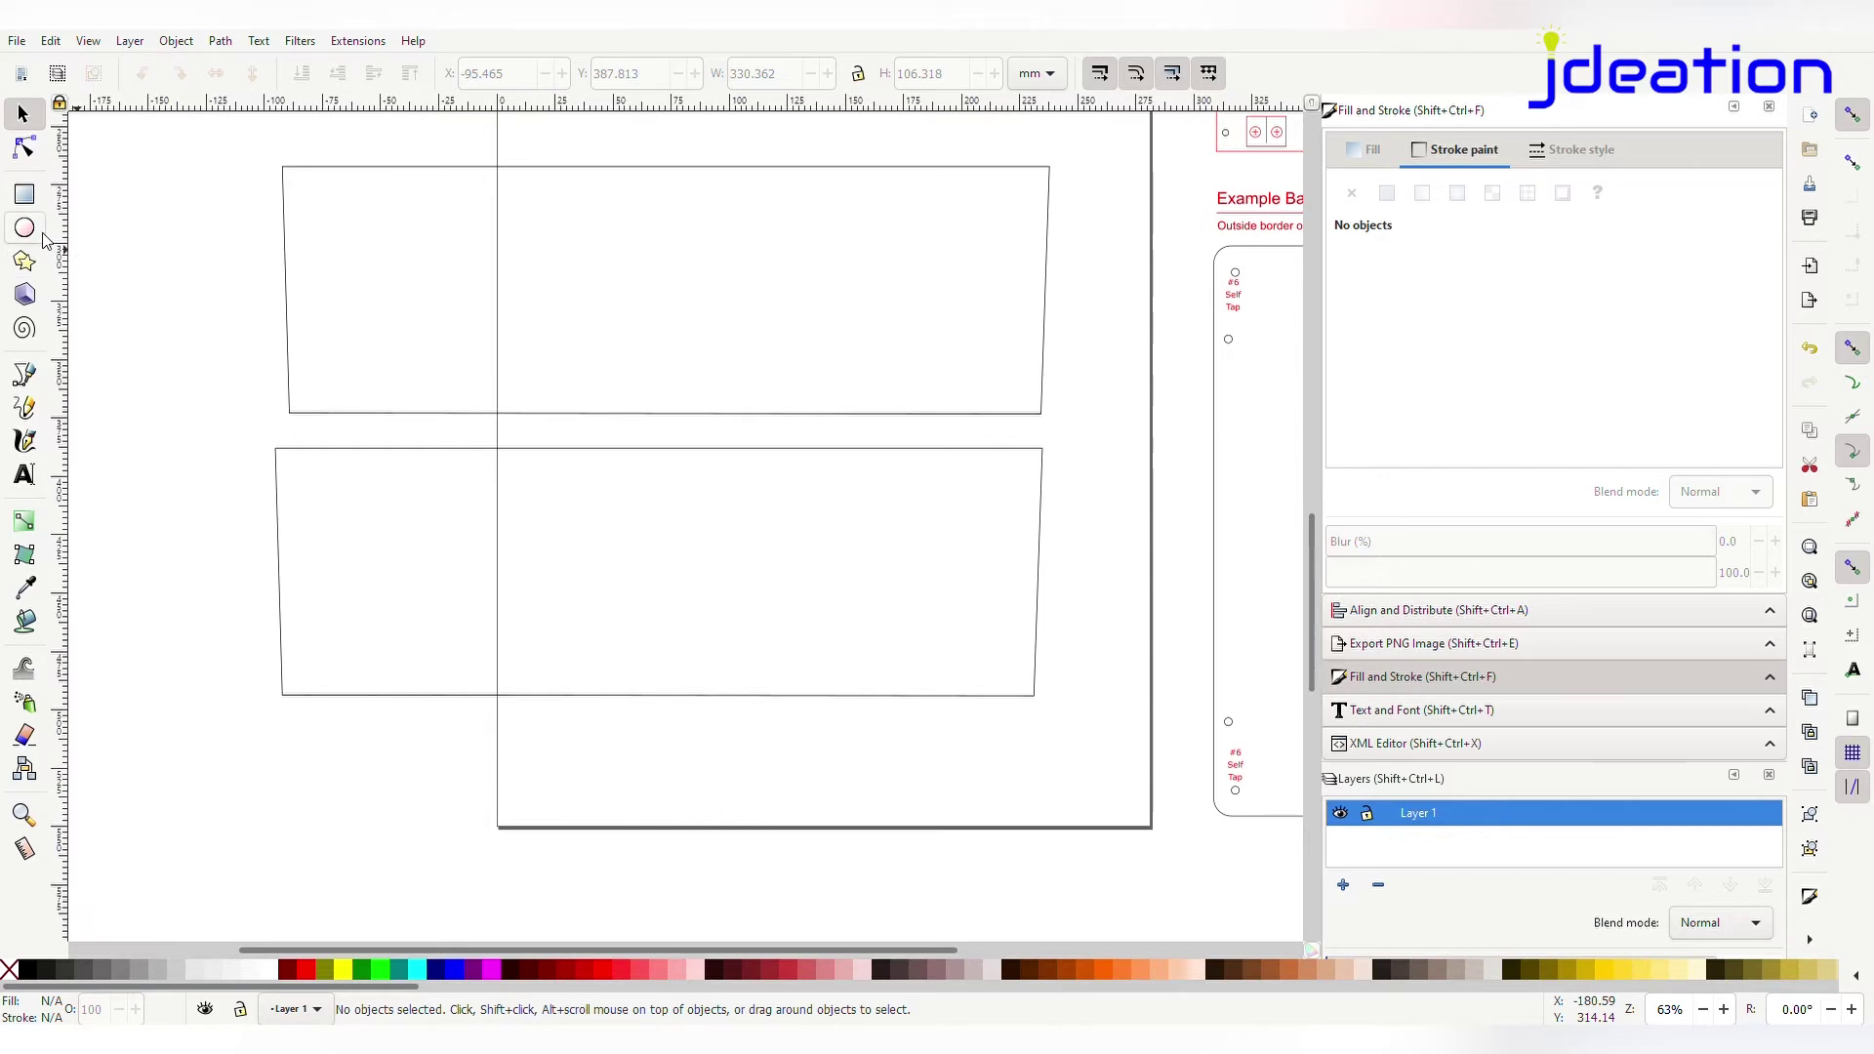
Add four nodes along the lower wide trapezoid's top edge, marking a notch opening near each end
{"action": "left_click", "coordinate": [38, 146]}
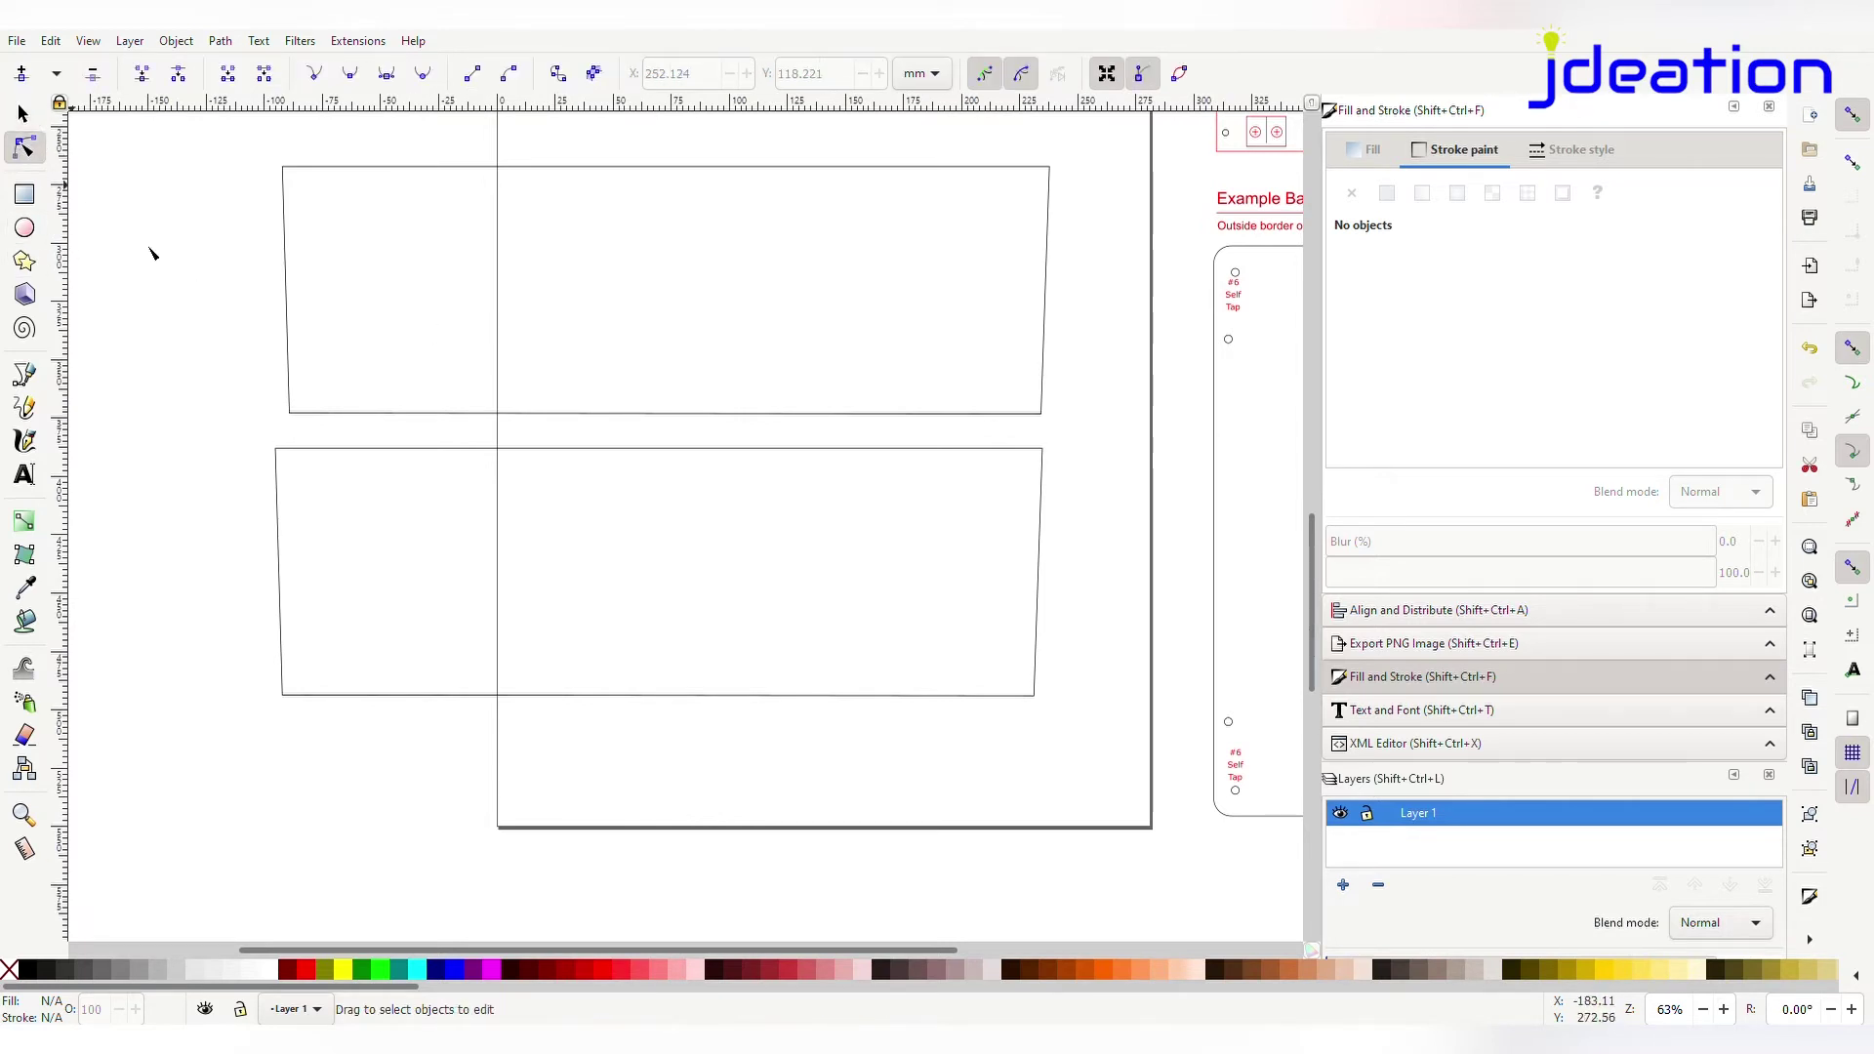
{"action": "left_click", "coordinate": [378, 451]}
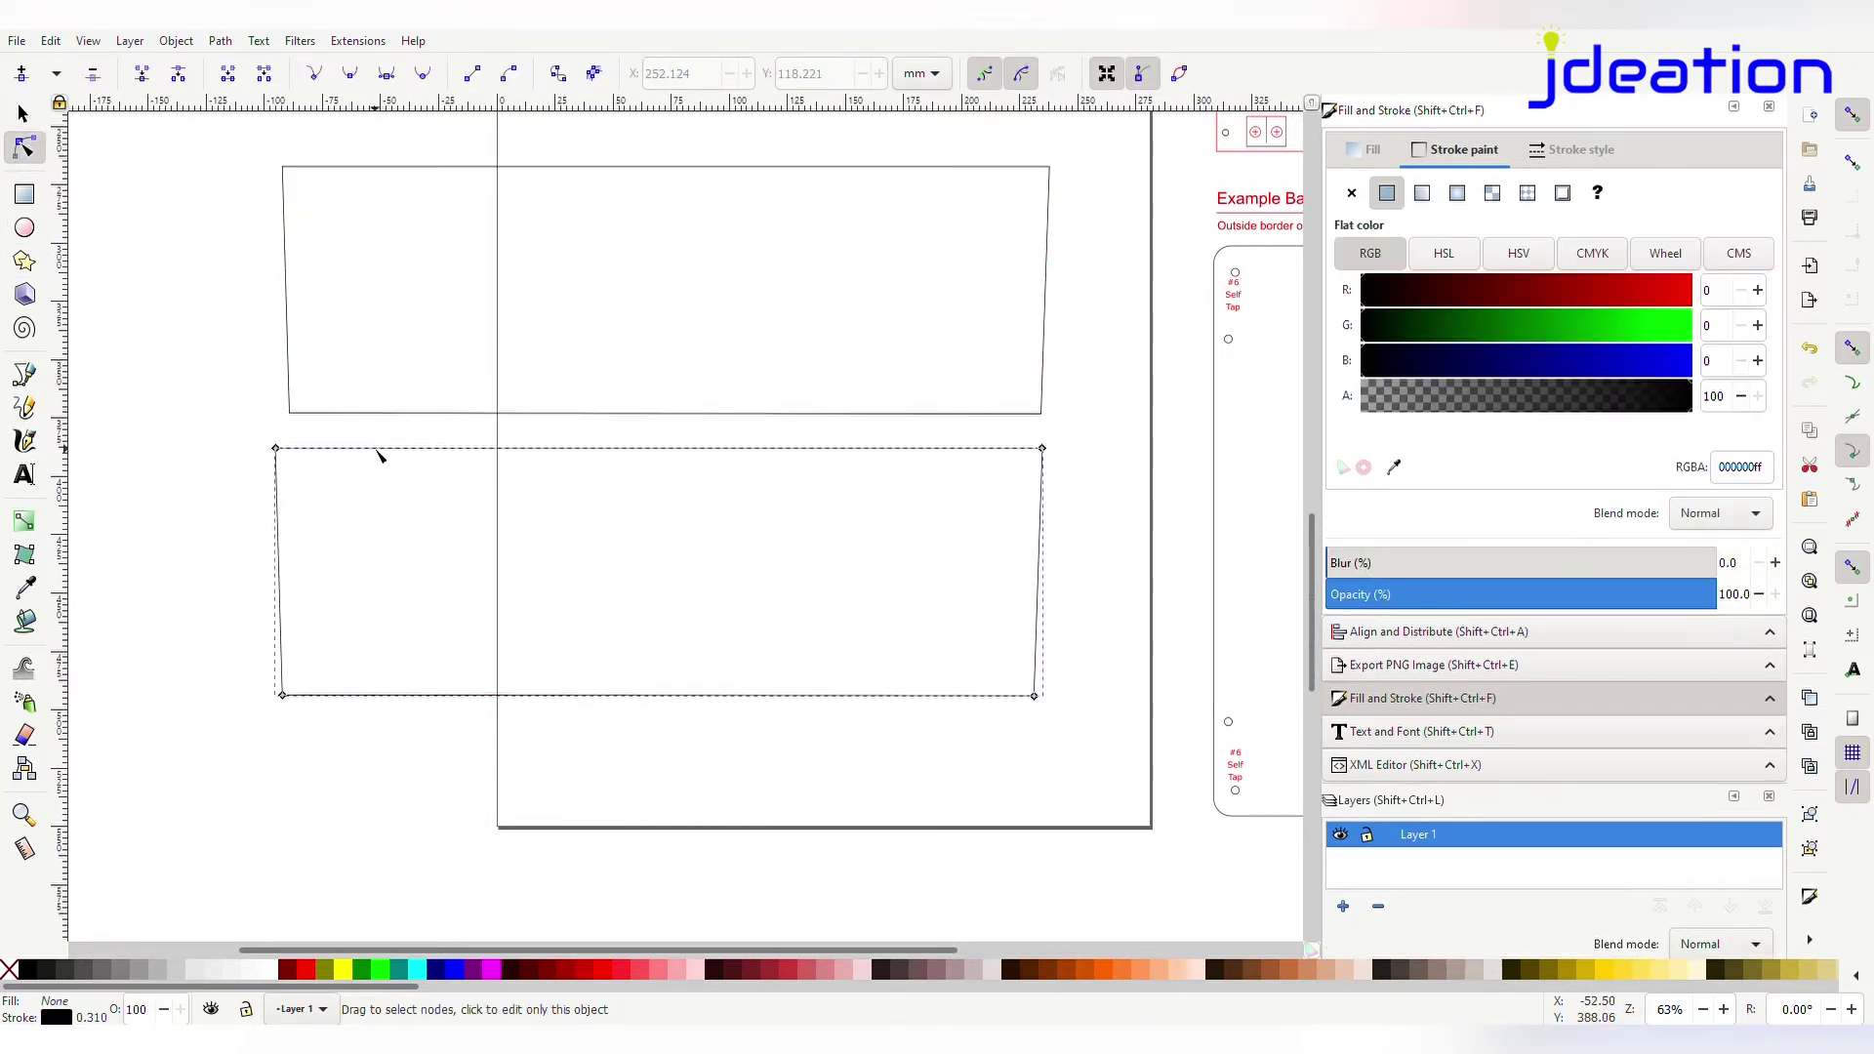
{"action": "double_click", "coordinate": [657, 448]}
{"action": "double_click", "coordinate": [366, 448]}
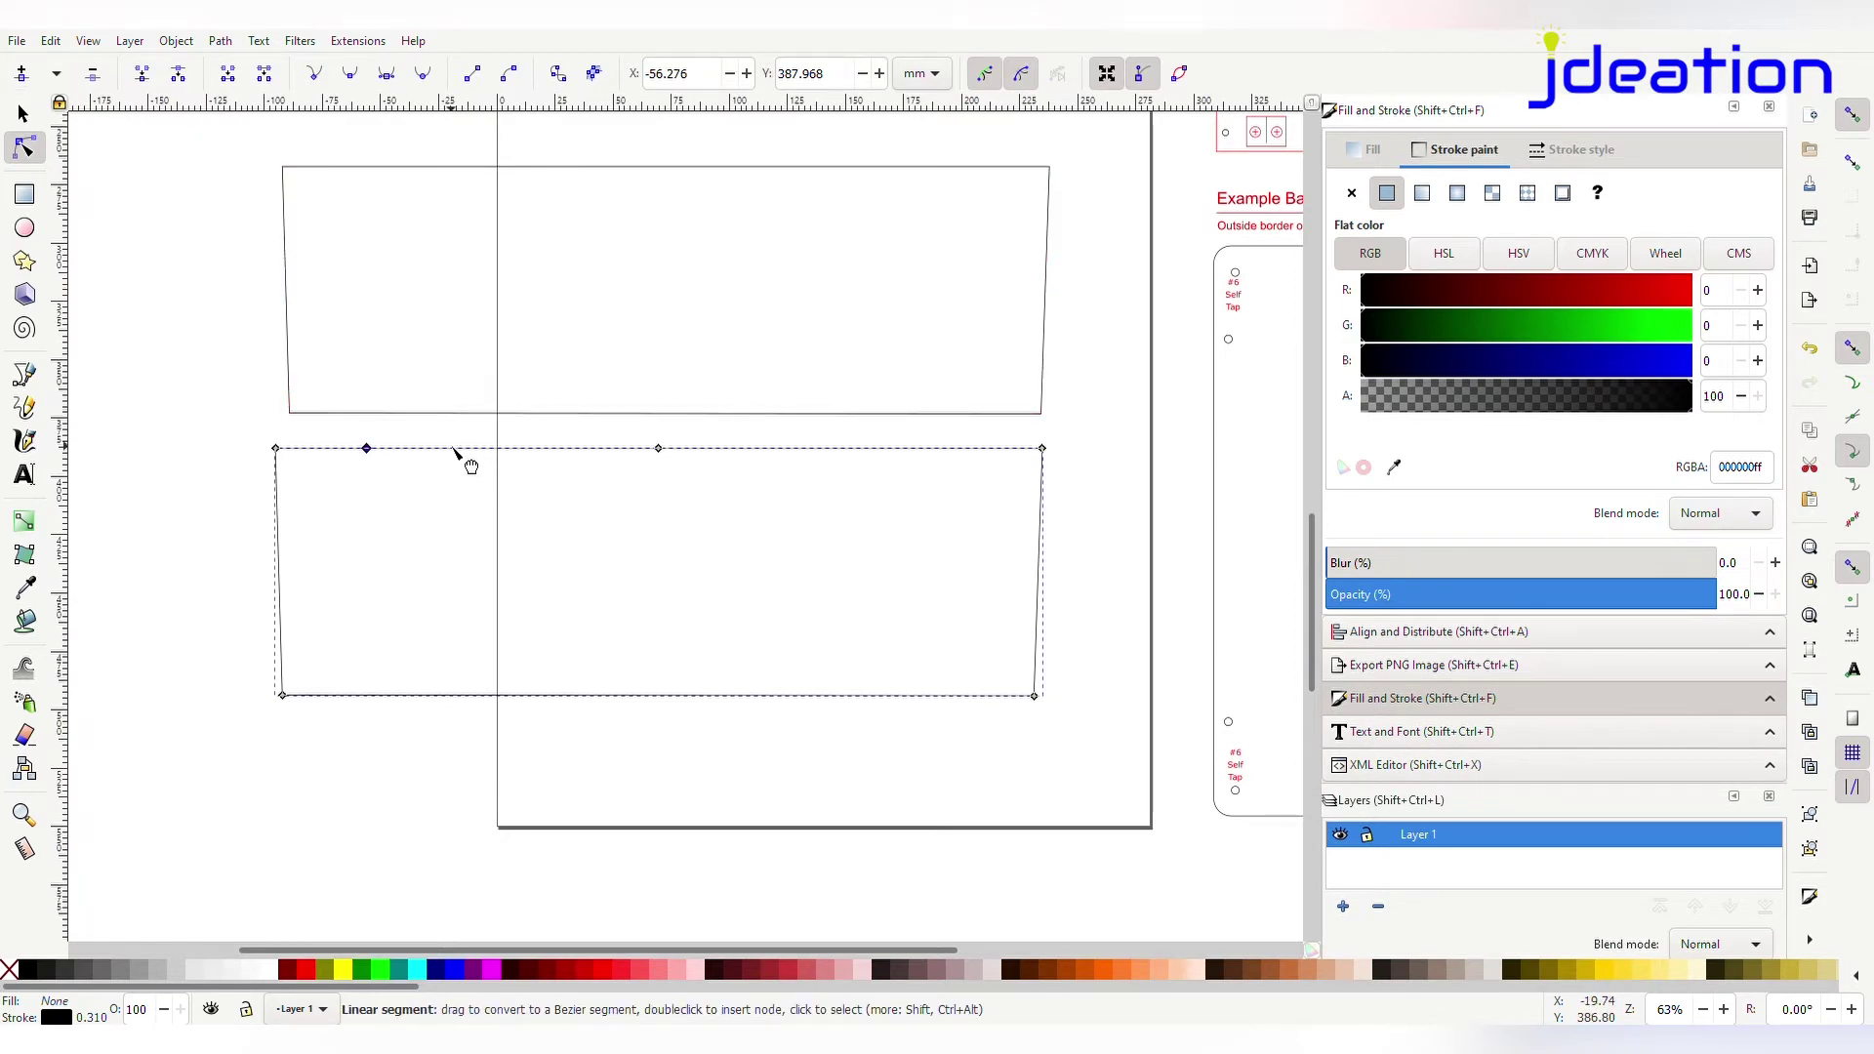
{"action": "double_click", "coordinate": [452, 449]}
{"action": "double_click", "coordinate": [952, 449]}
{"action": "left_click_drag", "start_coordinate": [657, 448], "coordinate": [860, 448]}
Insert two nodes inside the right-hand notch opening and move them down to form a rectangular notch about 13 mm deep
{"action": "double_click", "coordinate": [915, 449]}
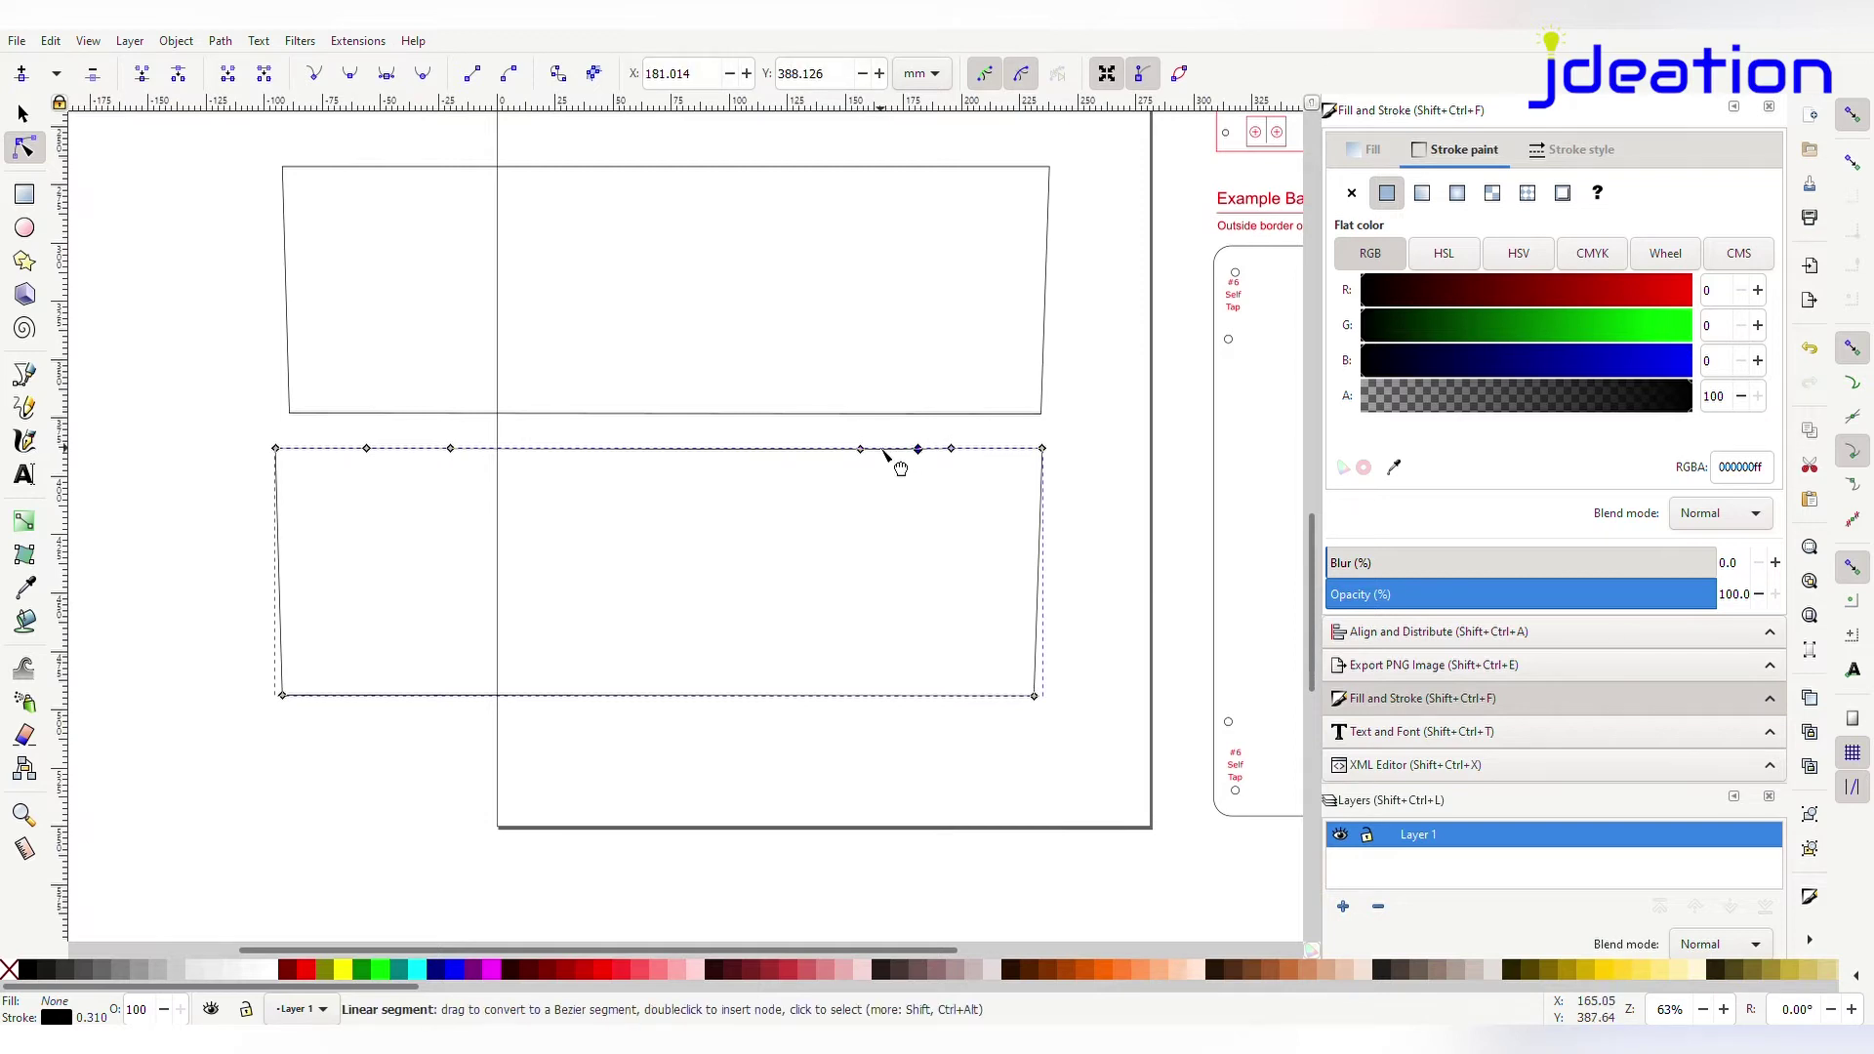
{"action": "double_click", "coordinate": [882, 449]}
{"action": "left_click_drag", "start_coordinate": [919, 450], "coordinate": [864, 483]}
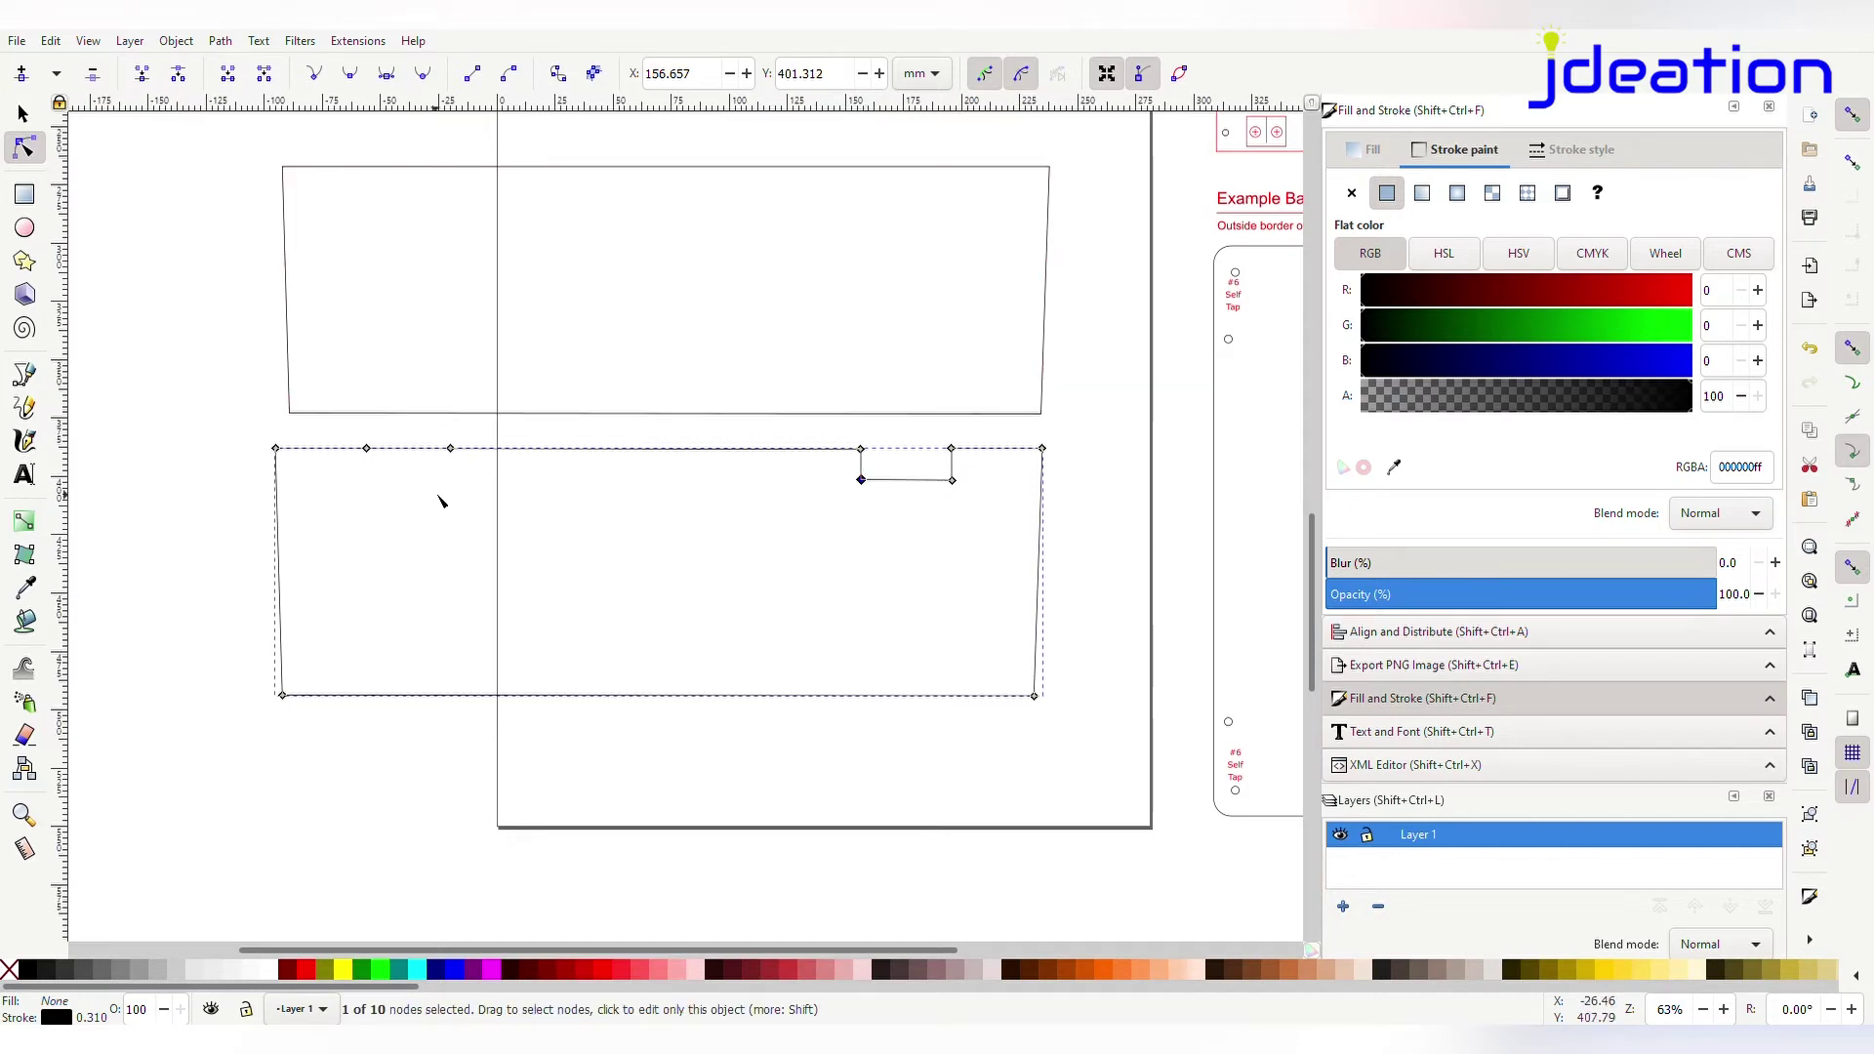
Insert two nodes inside the left-hand notch opening and move them down to form a notch about 36 mm wide and 13 mm deep
{"action": "double_click", "coordinate": [430, 448]}
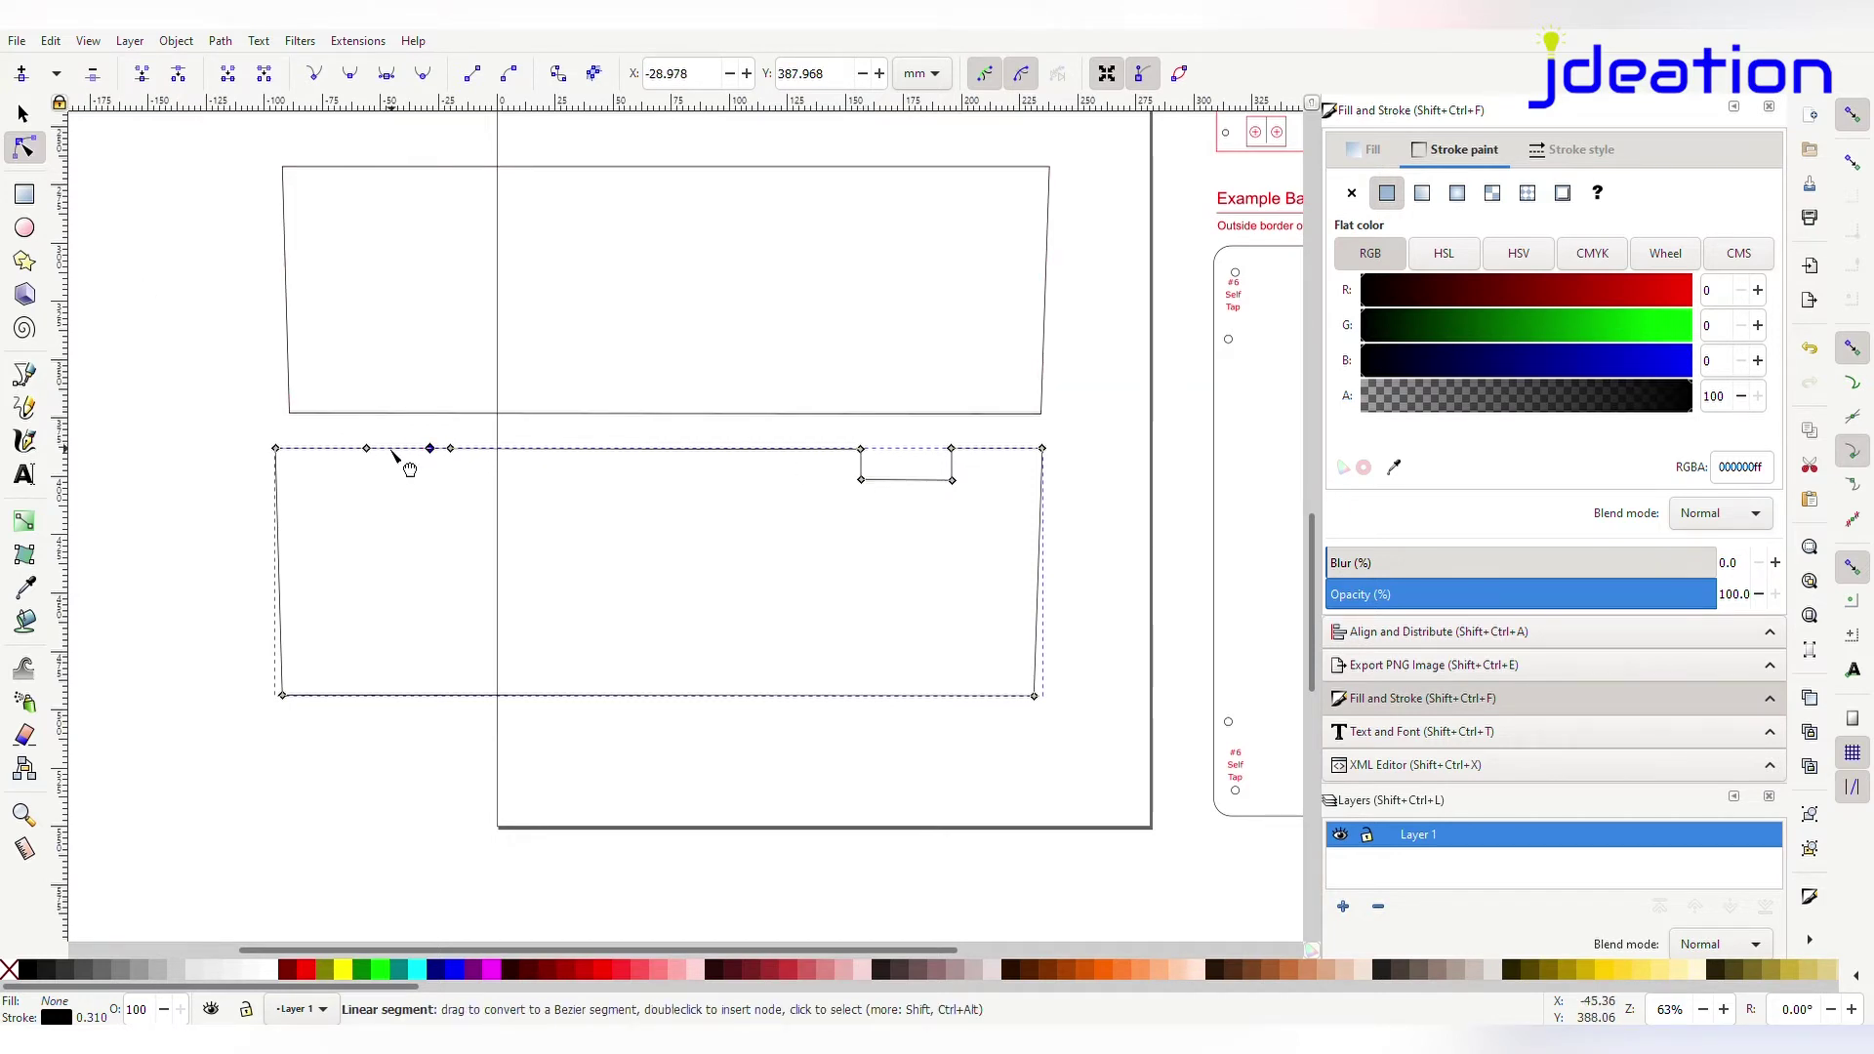
{"action": "double_click", "coordinate": [386, 449]}
{"action": "left_click_drag", "start_coordinate": [431, 450], "coordinate": [367, 481]}
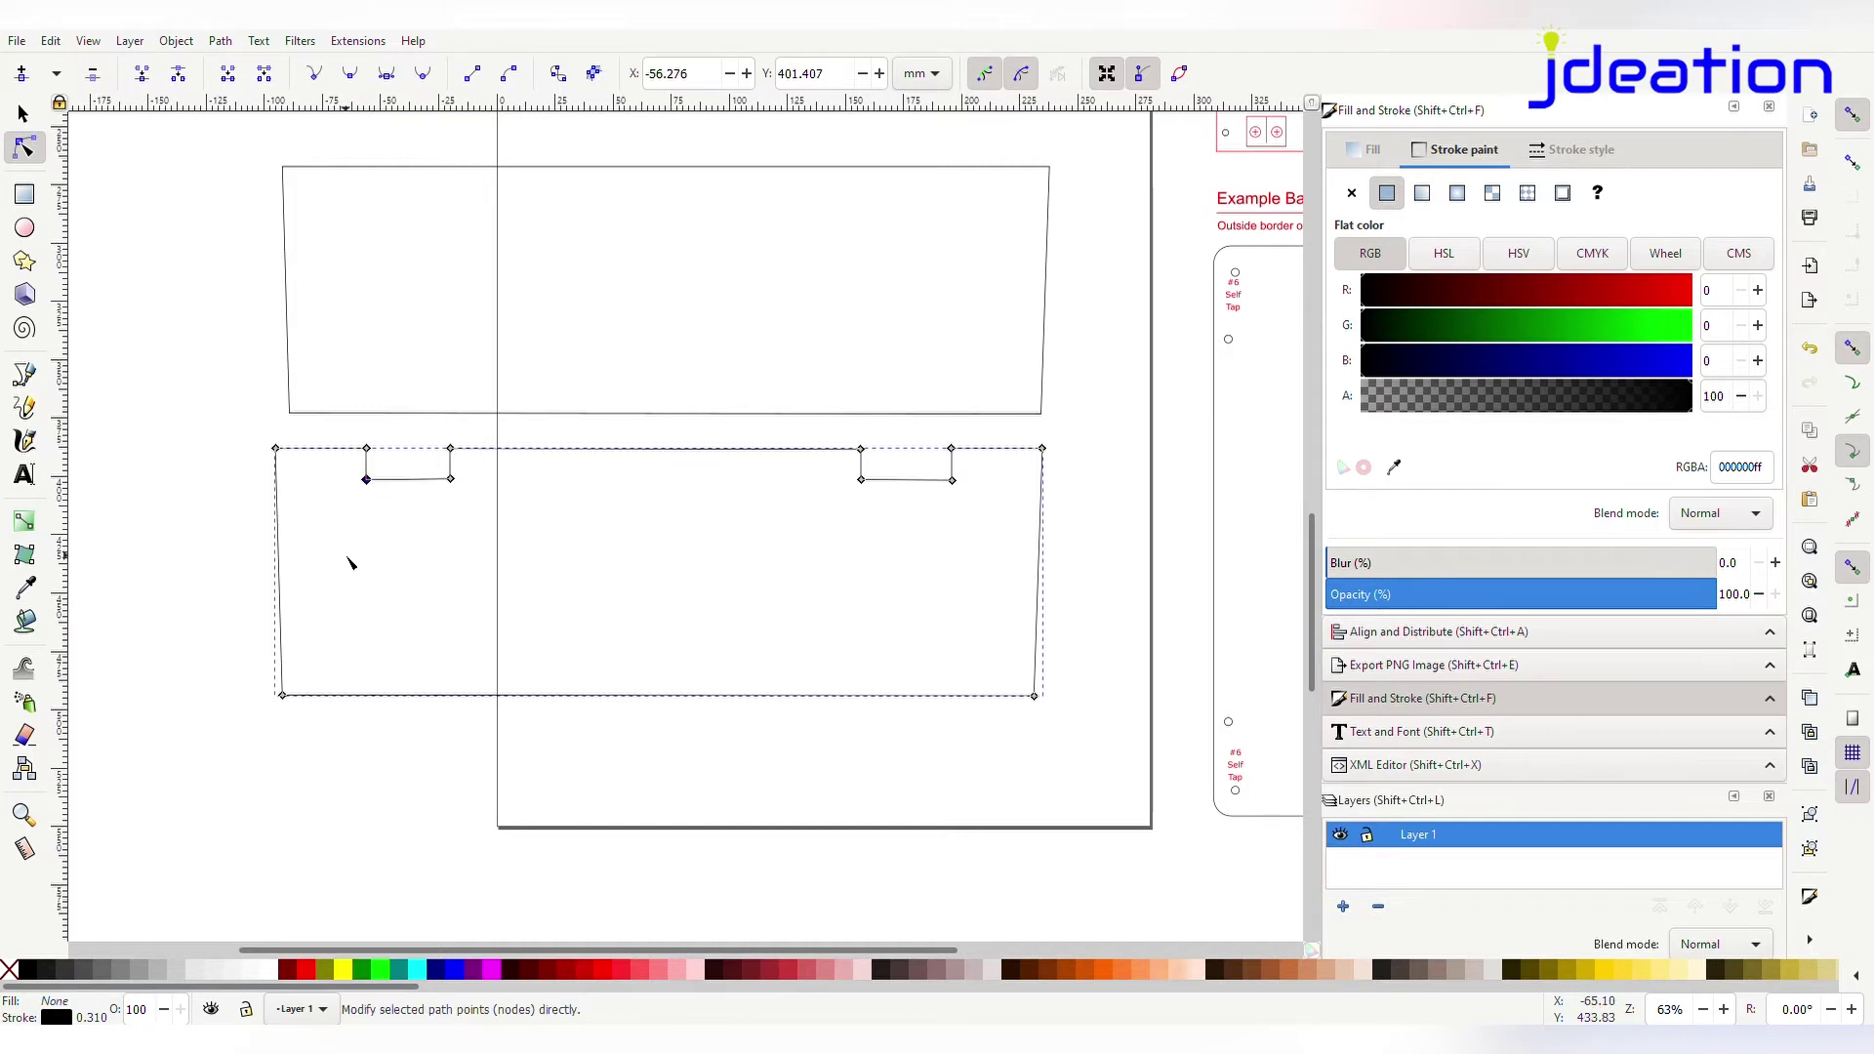
Measure the left notch's width and lay out a reference measurement of about 45 mm below it from its left side
{"action": "left_click", "coordinate": [24, 115]}
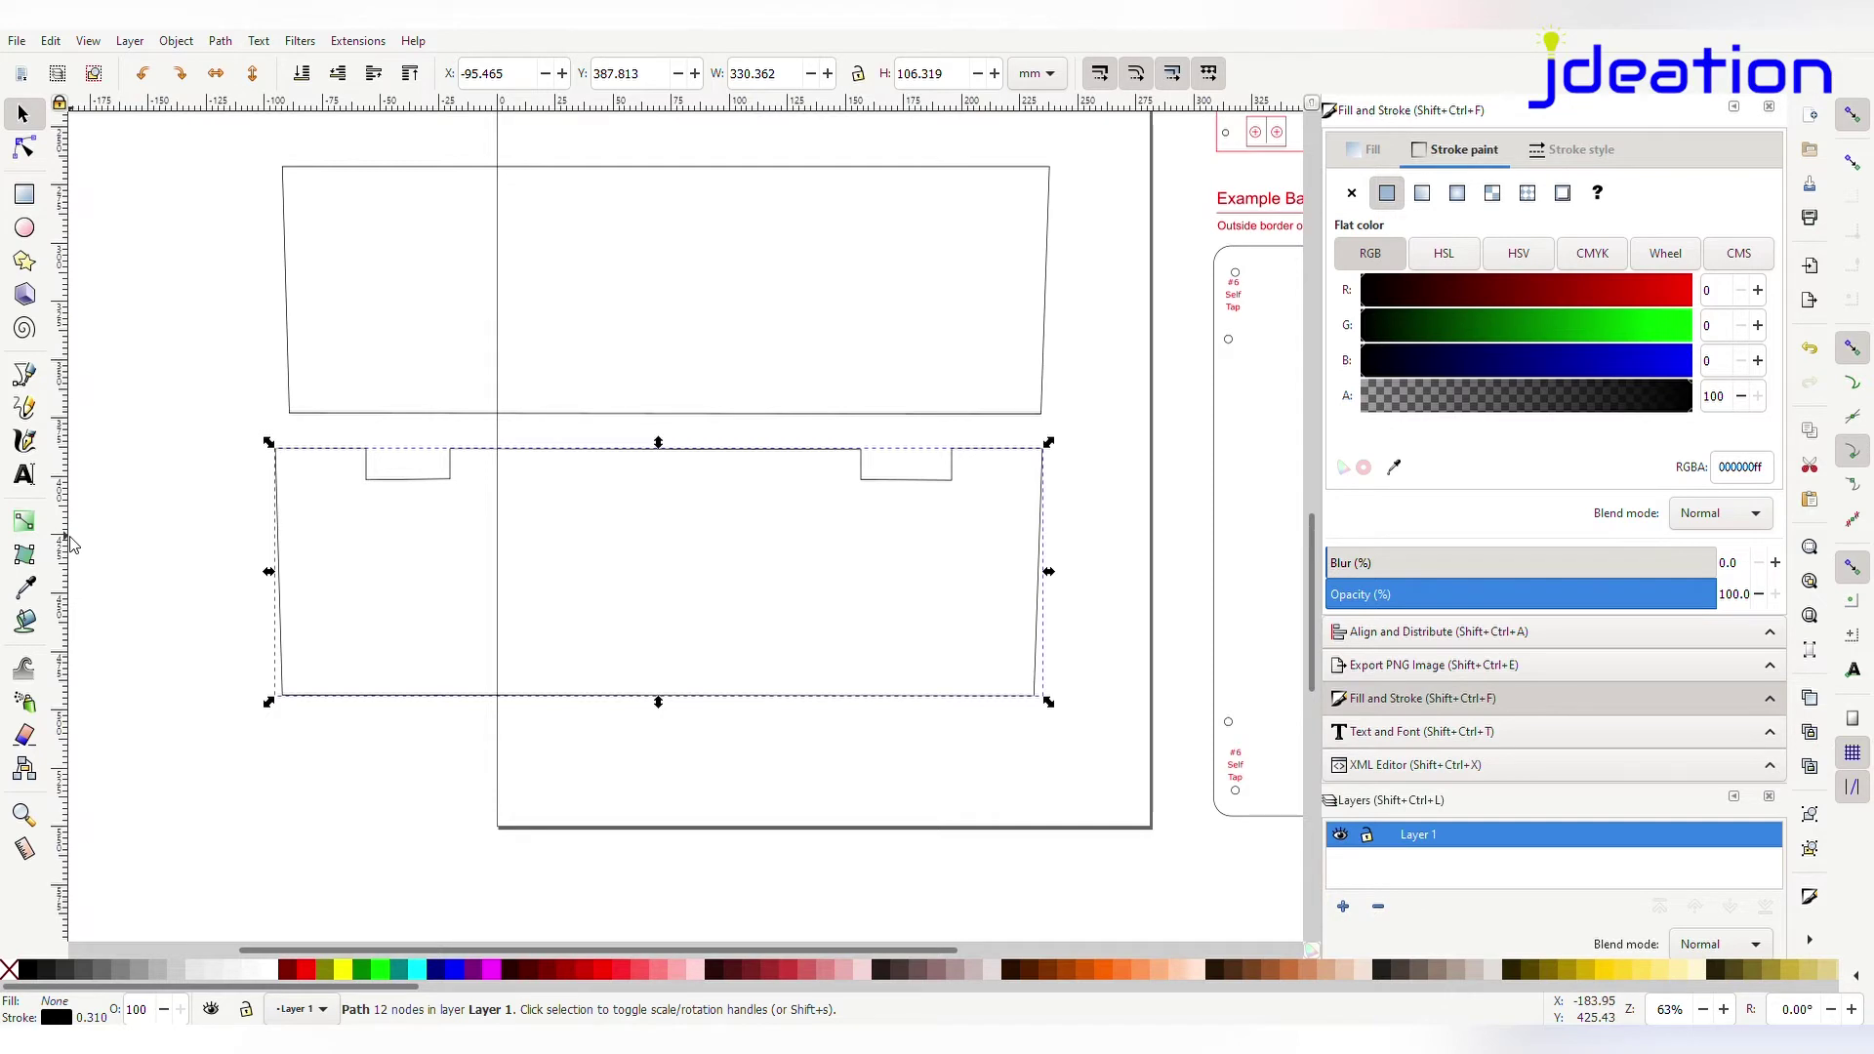
{"action": "left_click", "coordinate": [25, 849]}
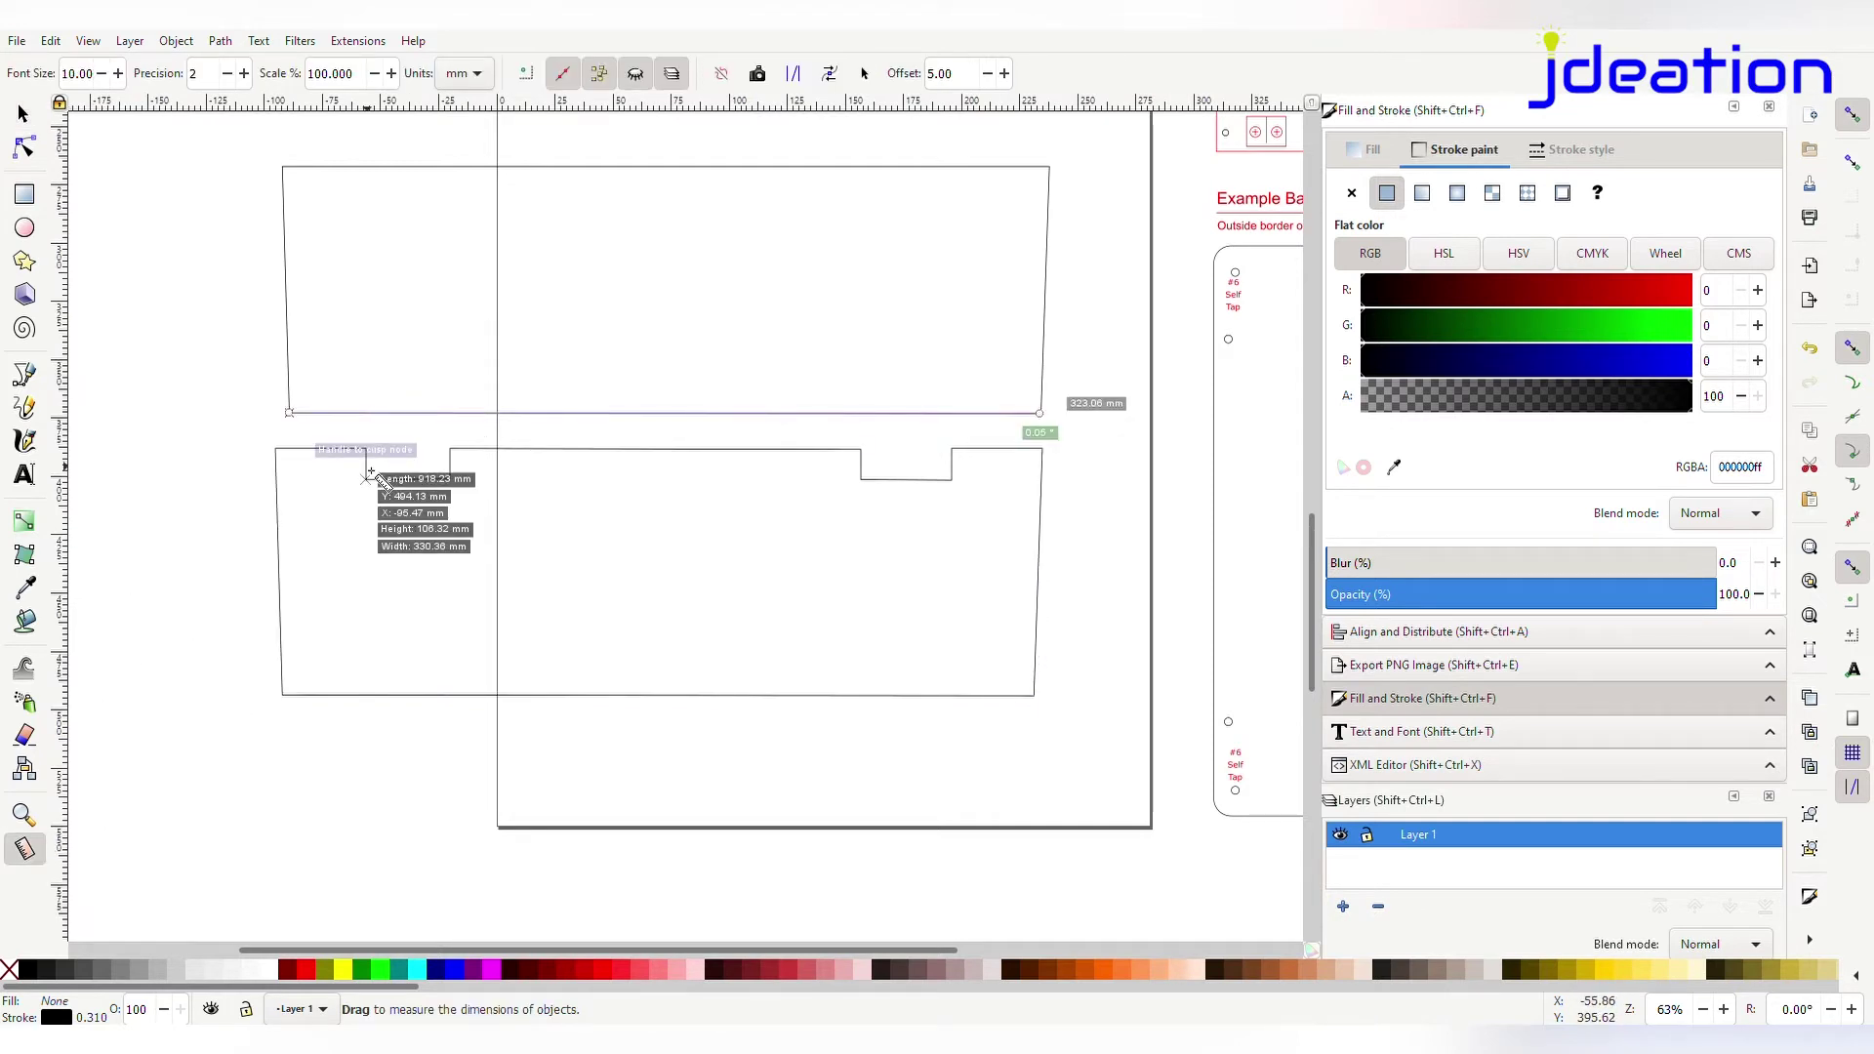
{"action": "left_click_drag", "start_coordinate": [367, 480], "coordinate": [454, 486]}
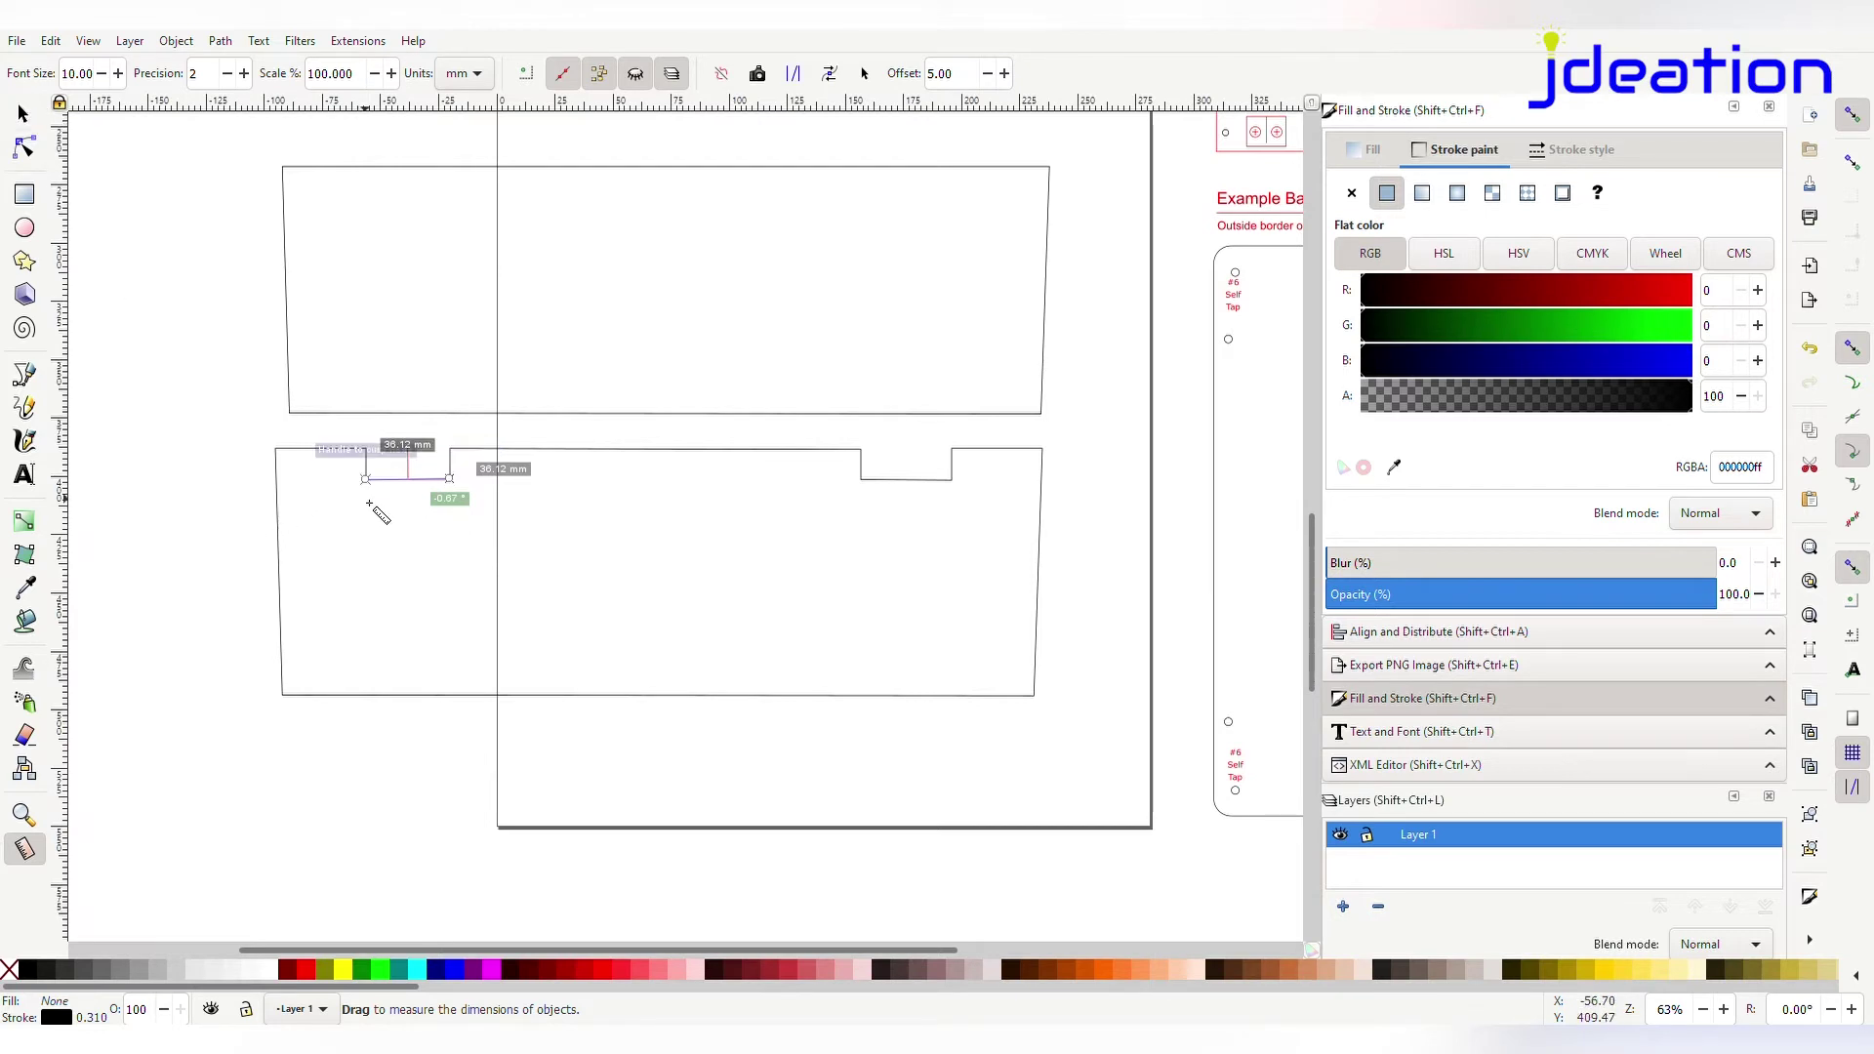
{"action": "scroll", "coordinate": [366, 507], "scroll_direction": "up", "scroll_amount": 3}
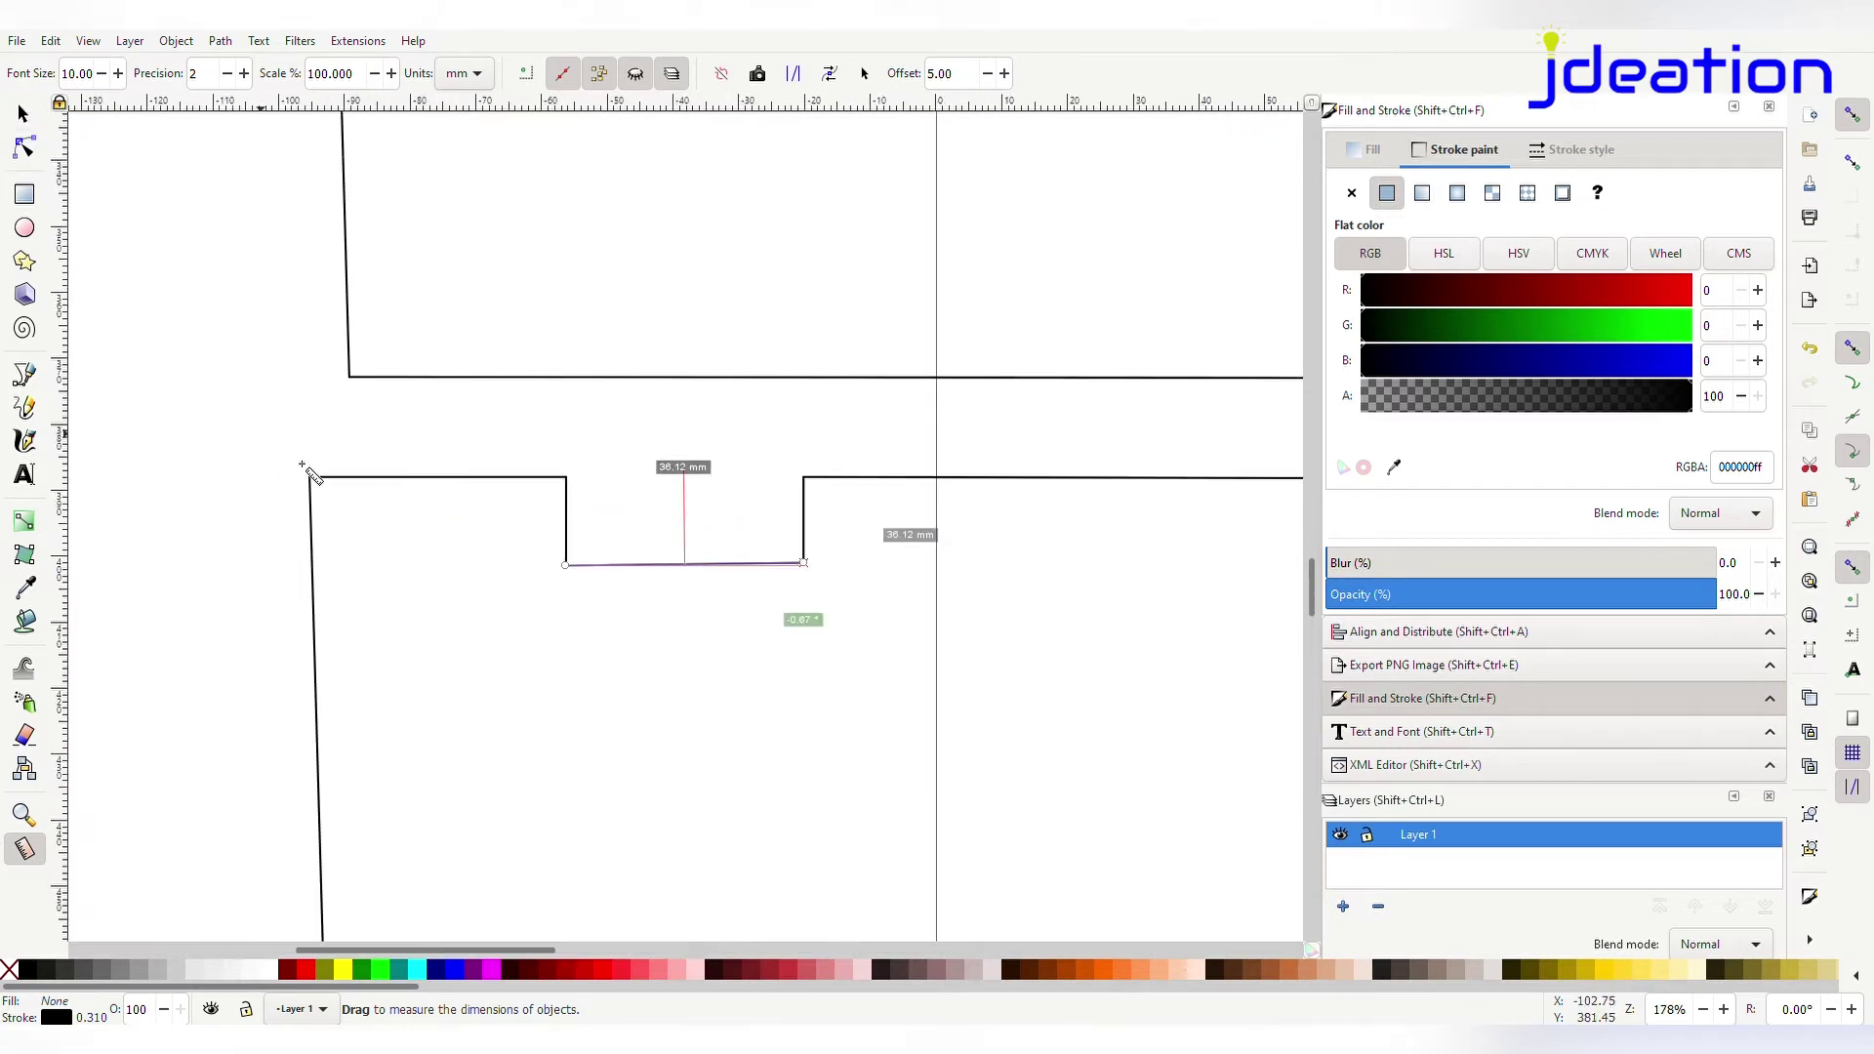
{"action": "left_click_drag", "start_coordinate": [571, 602], "coordinate": [862, 597]}
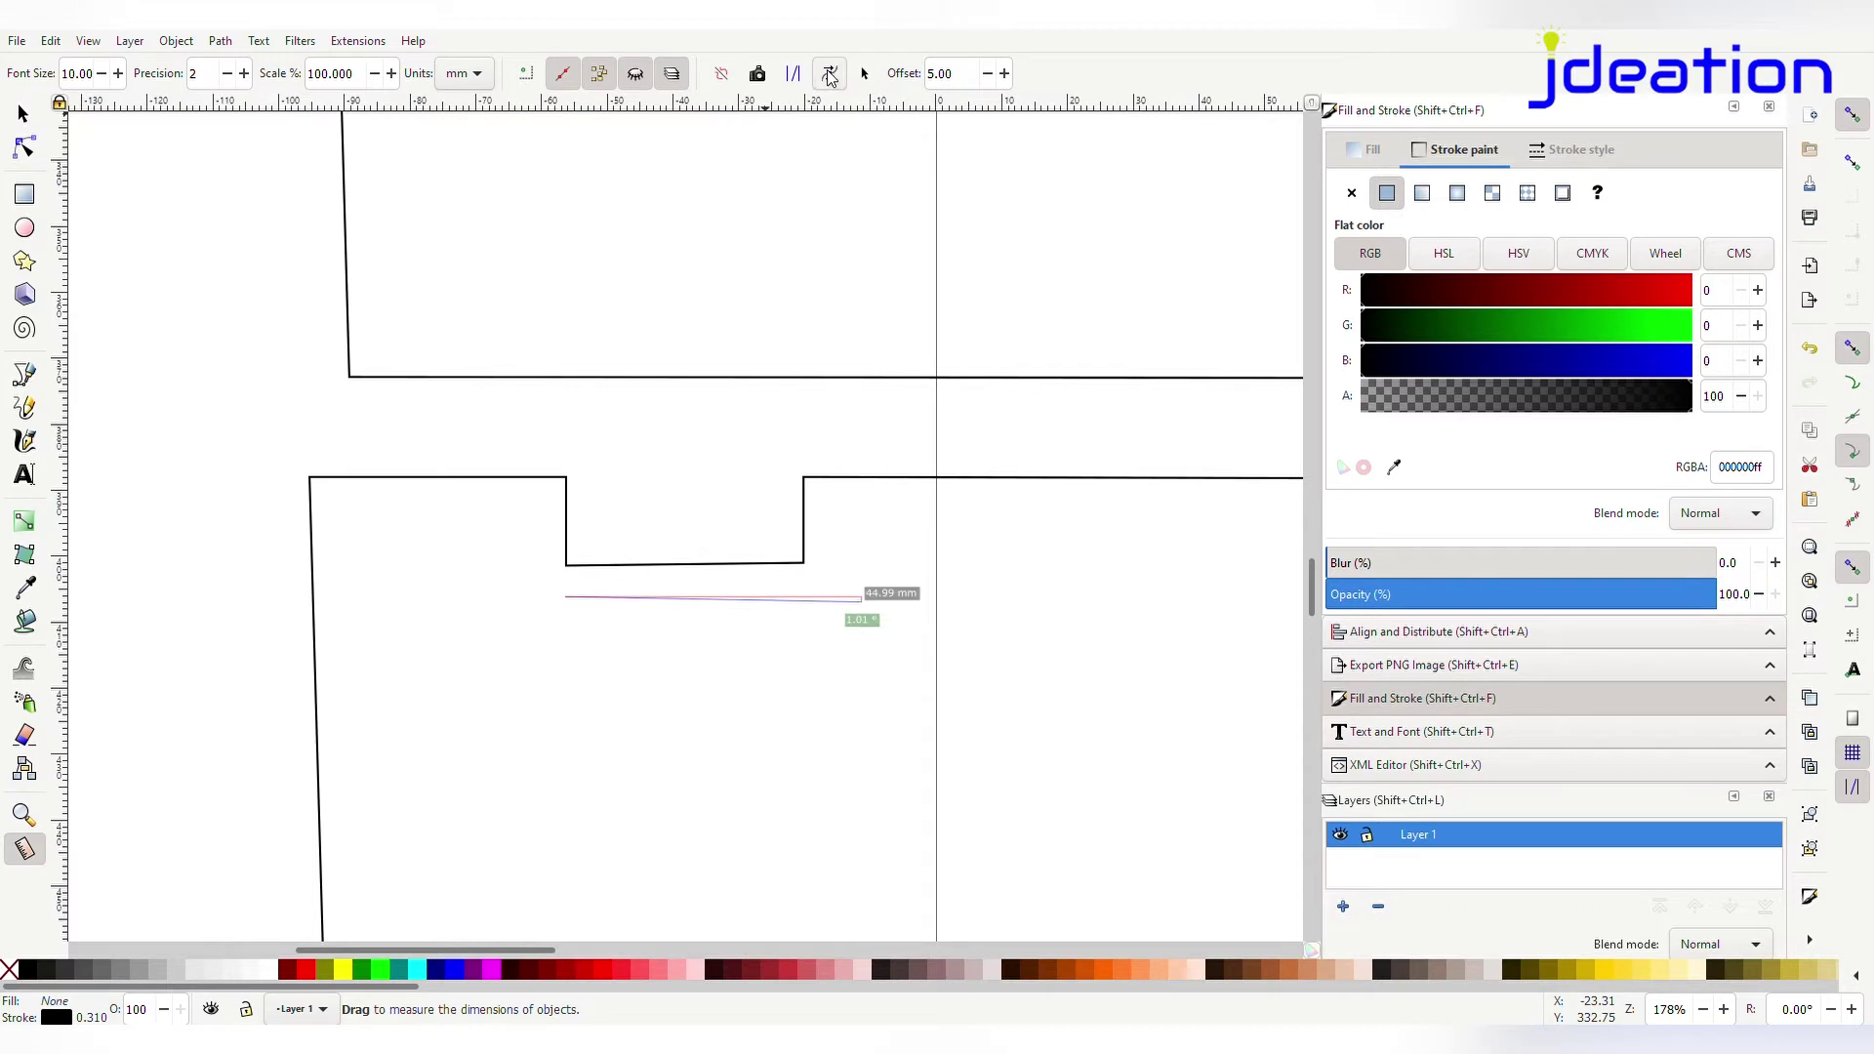
Move the left notch's two right-hand nodes outward to widen the notch to about 45 mm, keeping its edges square
{"action": "left_click", "coordinate": [23, 115]}
{"action": "left_click", "coordinate": [24, 147]}
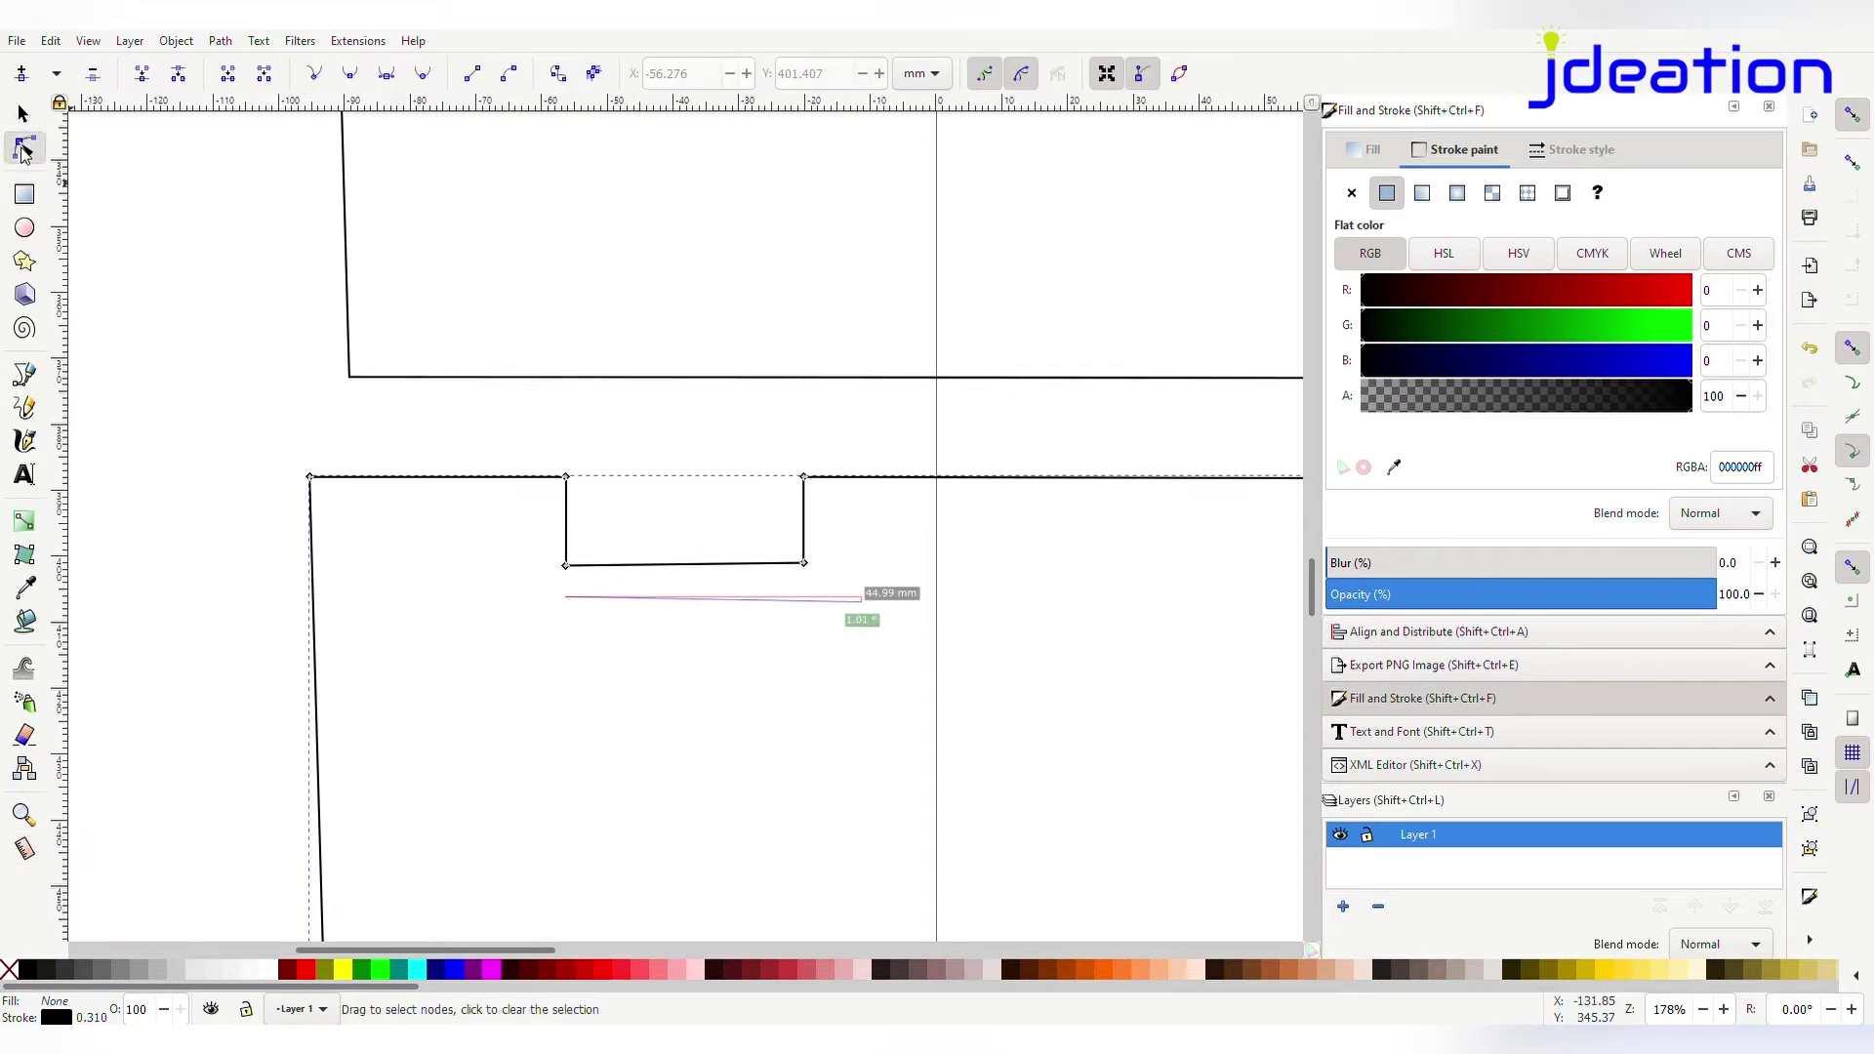
{"action": "left_click_drag", "start_coordinate": [806, 565], "coordinate": [869, 575]}
{"action": "left_click_drag", "start_coordinate": [802, 478], "coordinate": [863, 480]}
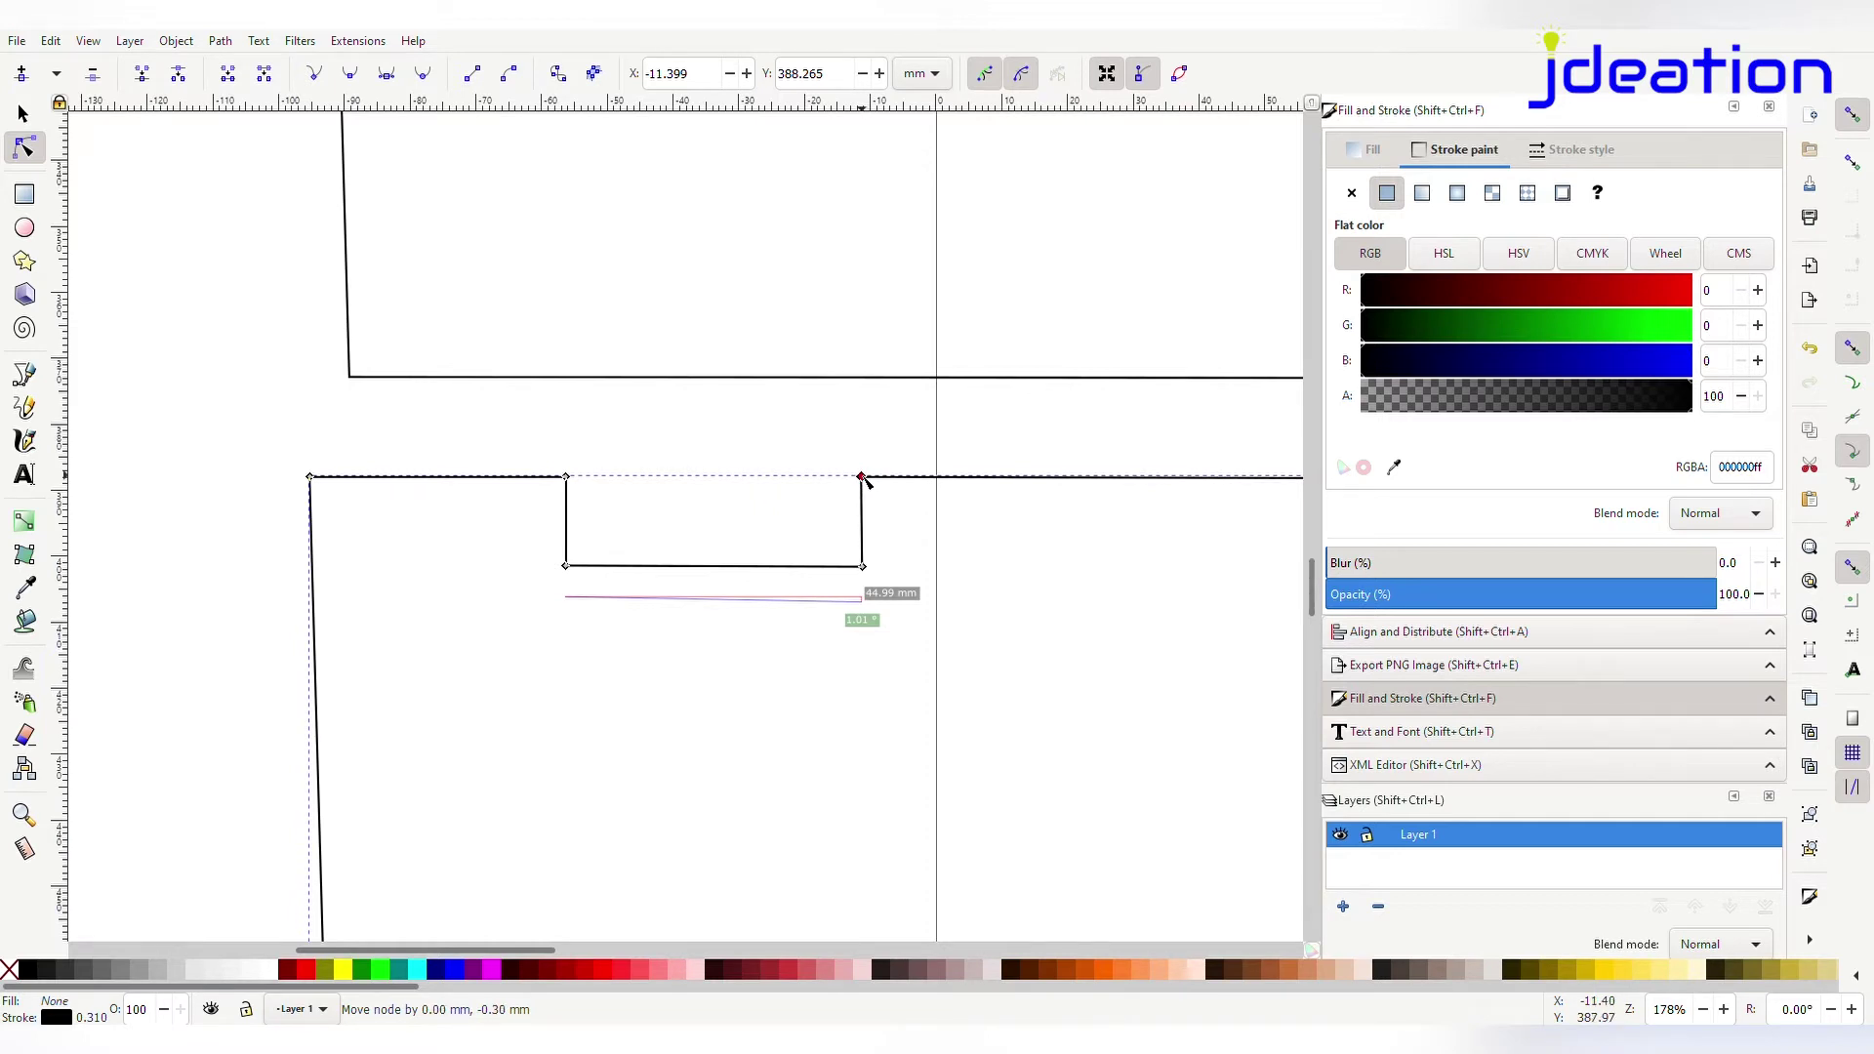
Draw a red rectangle sized 45 × 30 mm and snap its upper corners to the left notch's opening
{"action": "left_click", "coordinate": [24, 195]}
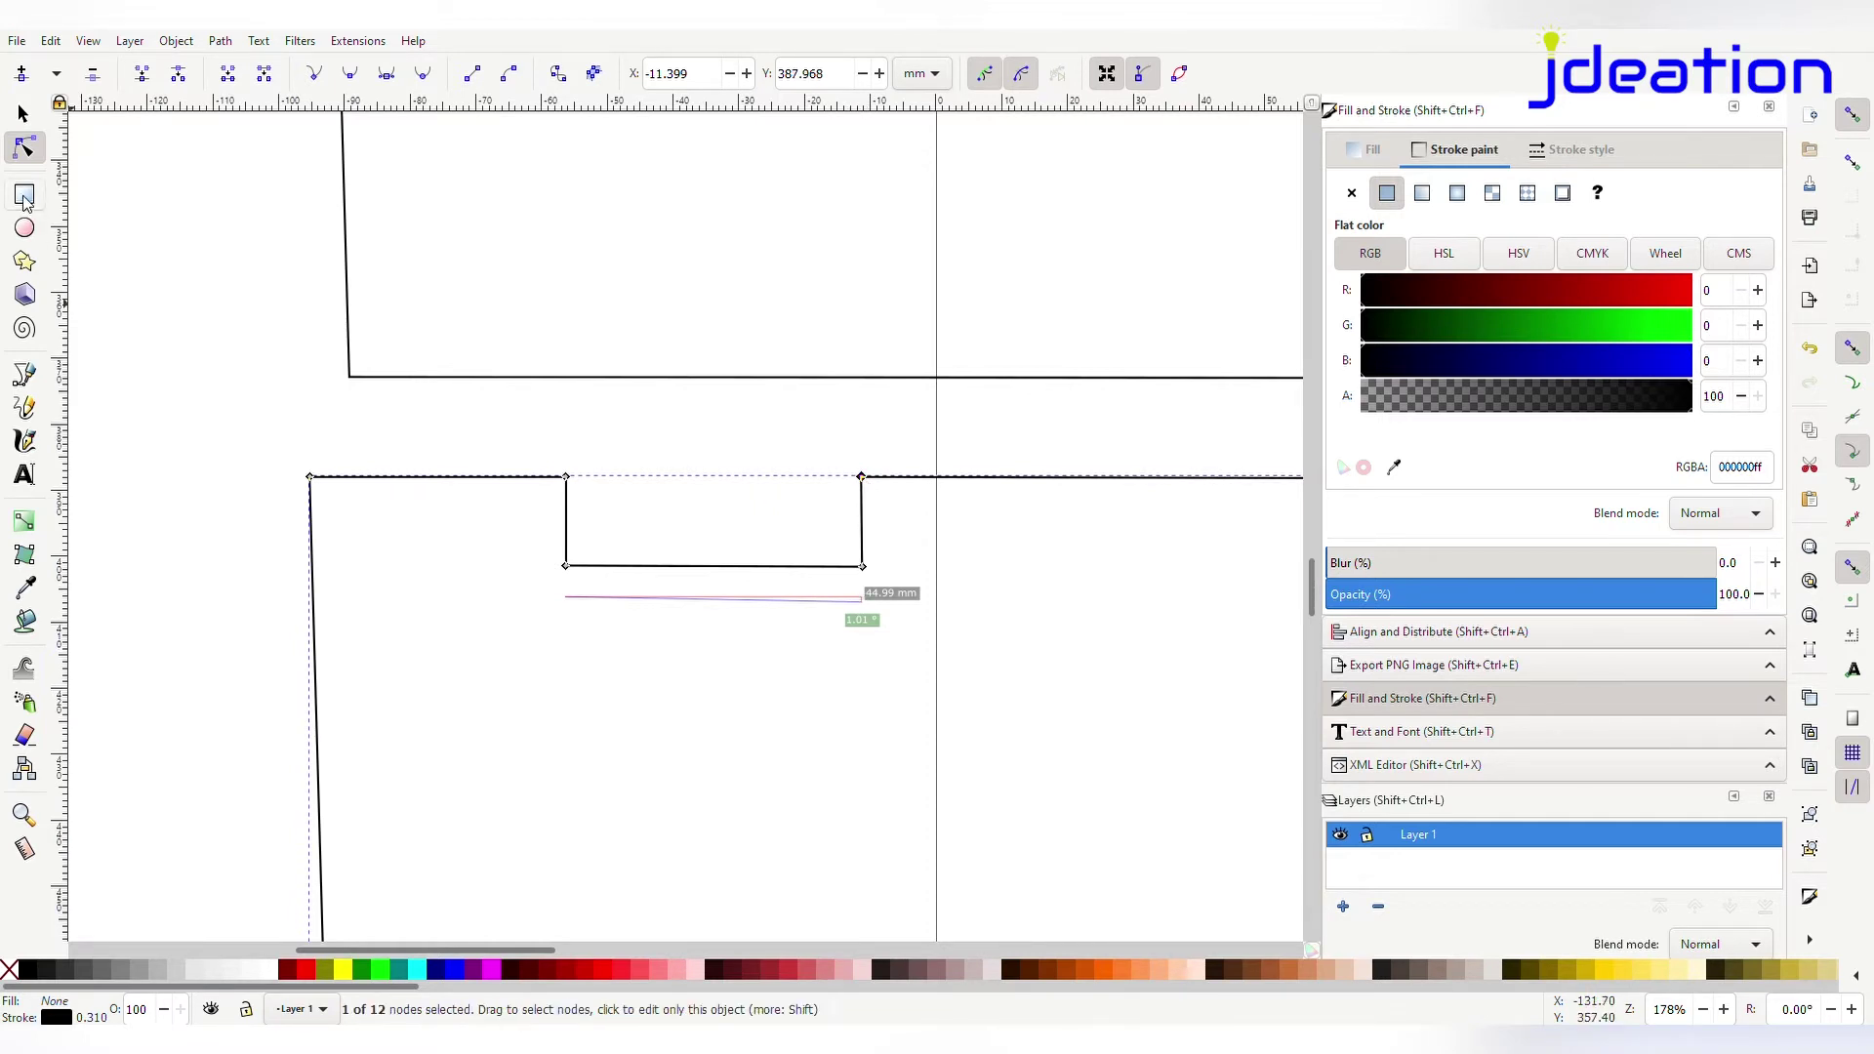
{"action": "left_click_drag", "start_coordinate": [425, 703], "coordinate": [749, 841]}
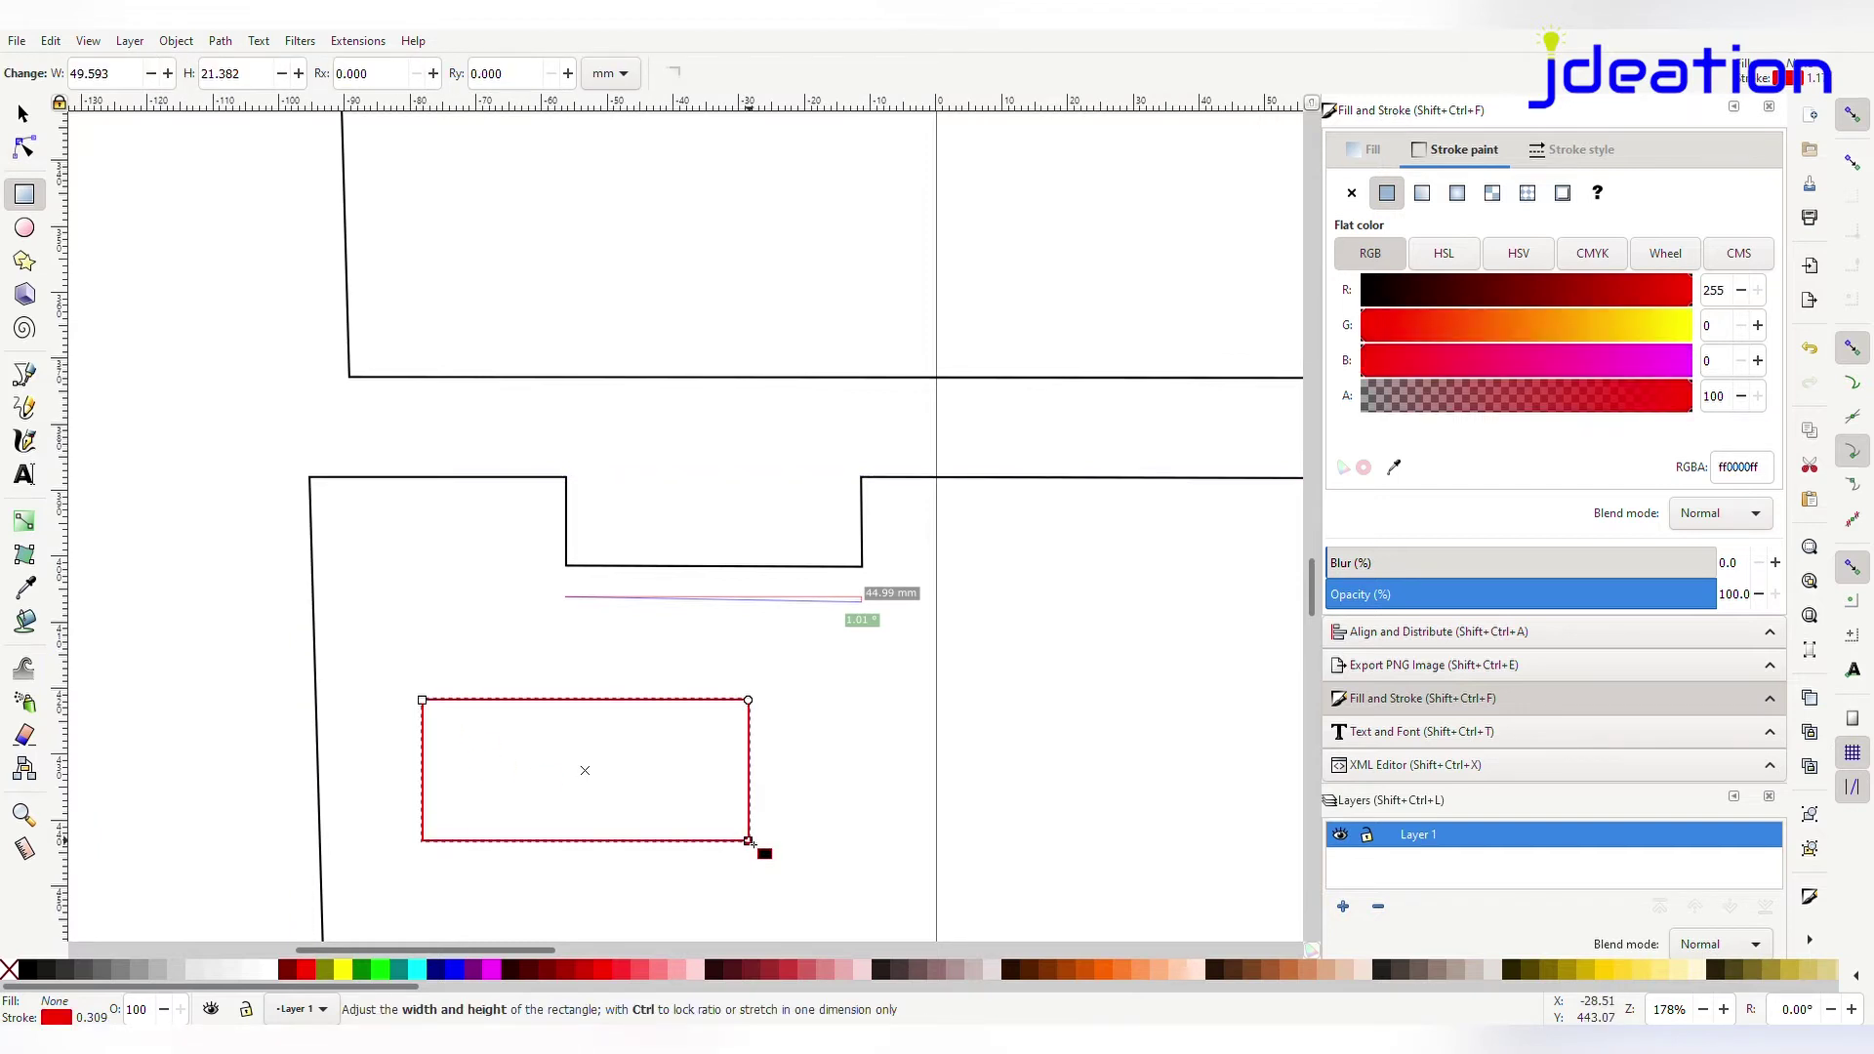
{"action": "key", "text": "s"}
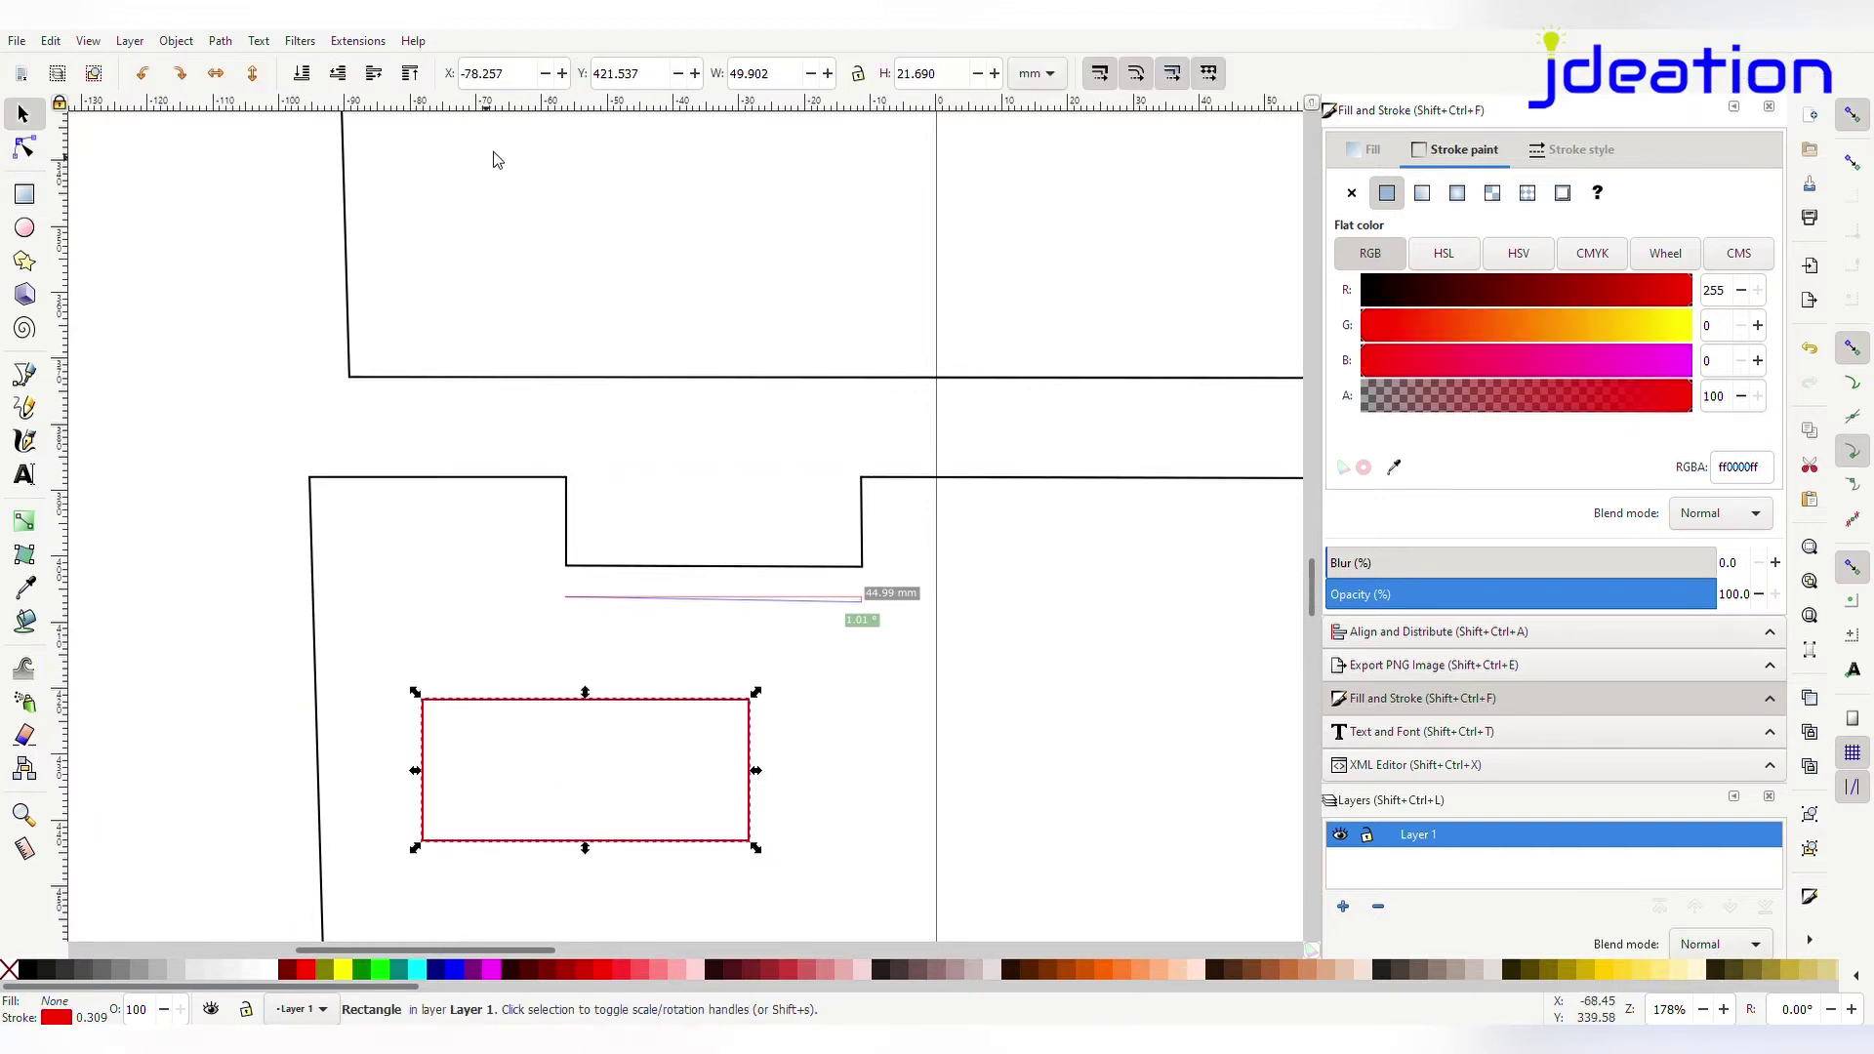
{"action": "double_click", "coordinate": [763, 73]}
{"action": "type", "text": "45"}
{"action": "key", "text": "Tab"}
{"action": "type", "text": "30"}
{"action": "key", "text": "Return"}
{"action": "key", "text": "Escape"}
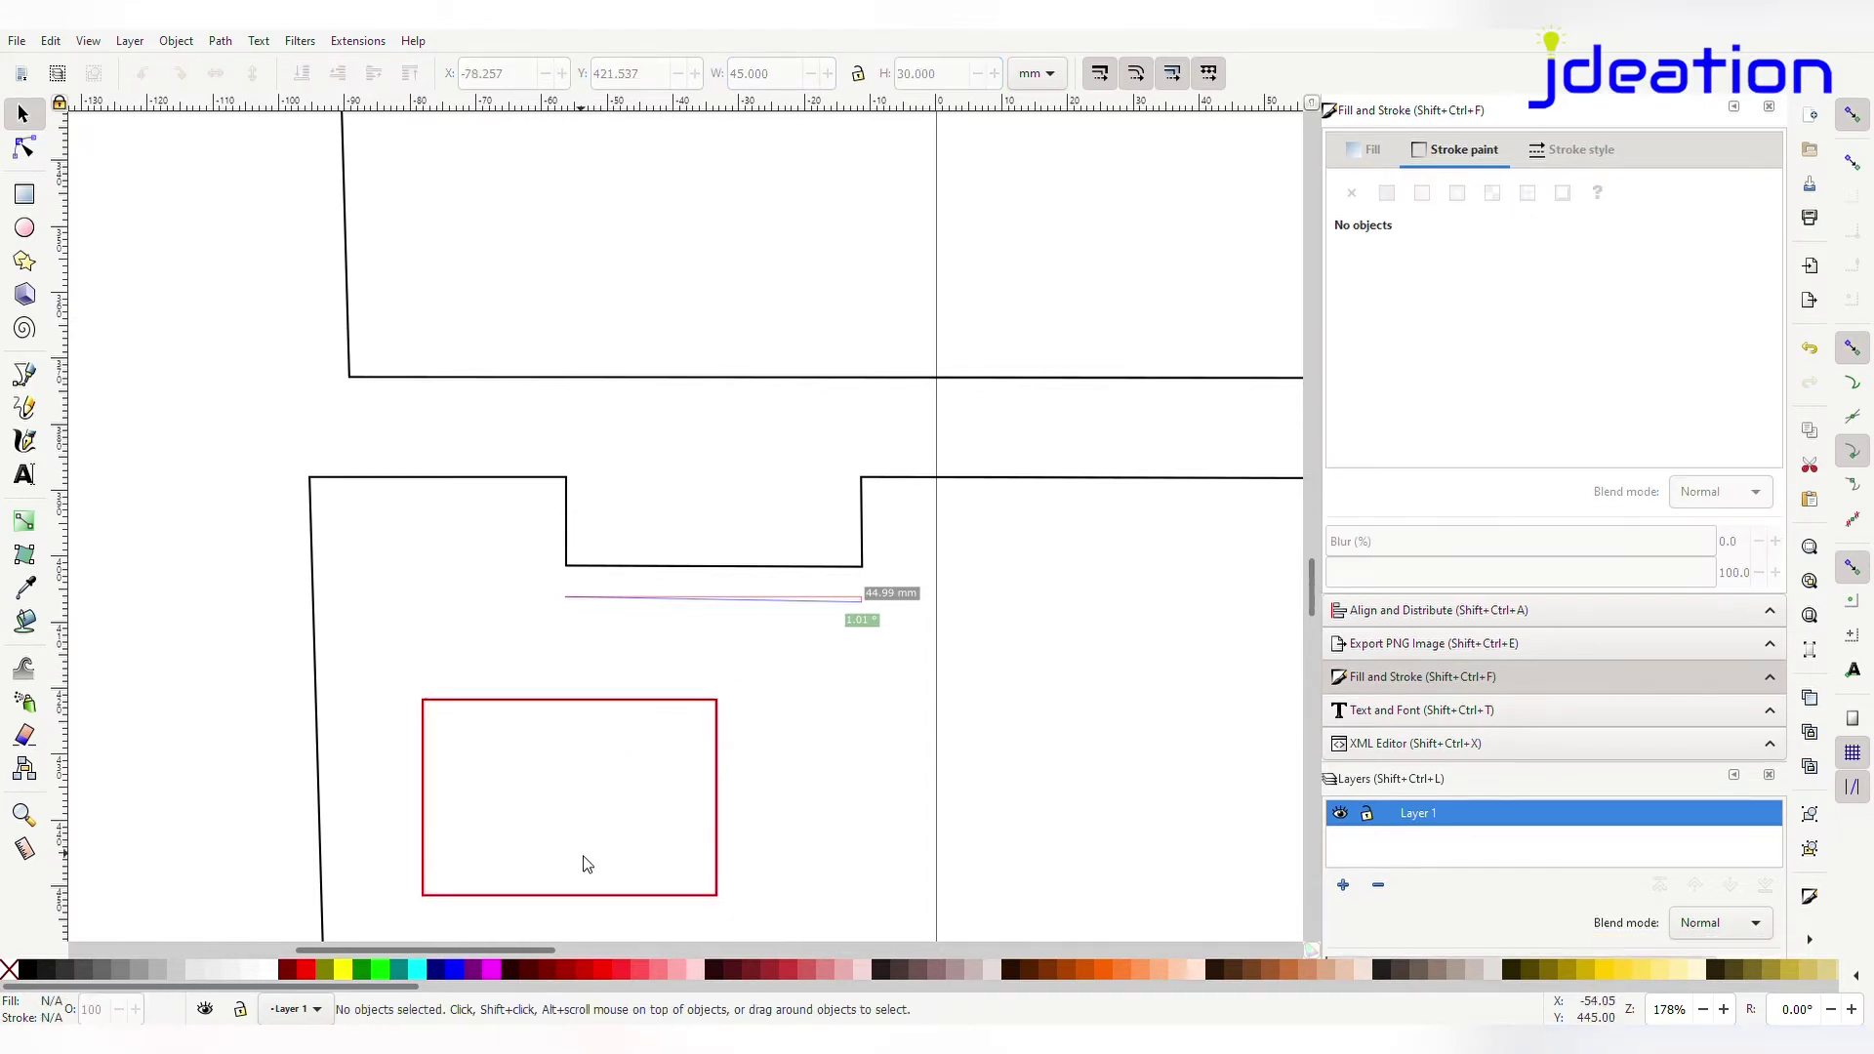
{"action": "mouse_move", "coordinate": [636, 897]}
{"action": "left_mouse_down"}
{"action": "mouse_move", "coordinate": [762, 771]}
{"action": "mouse_move", "coordinate": [803, 694]}
{"action": "mouse_move", "coordinate": [788, 677]}
{"action": "left_mouse_up"}
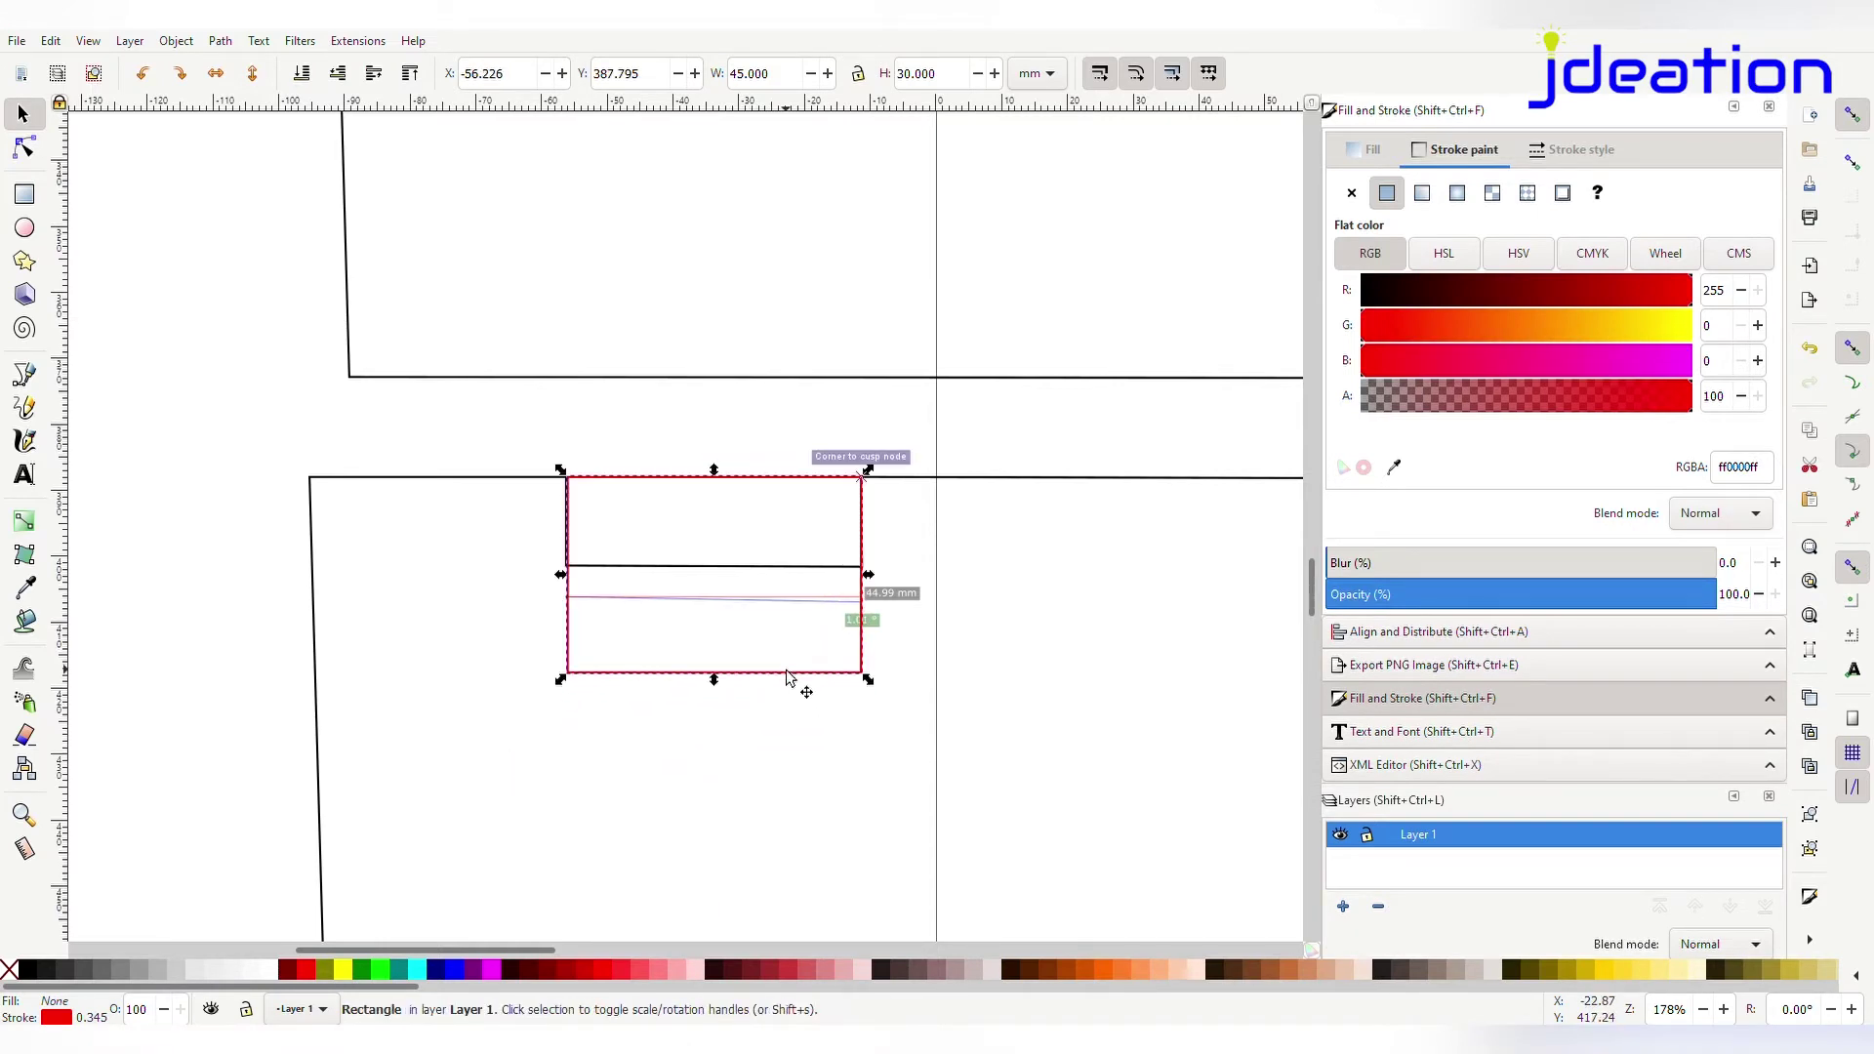
Delete the reference measurement lying below the left notch
{"action": "left_click", "coordinate": [690, 568]}
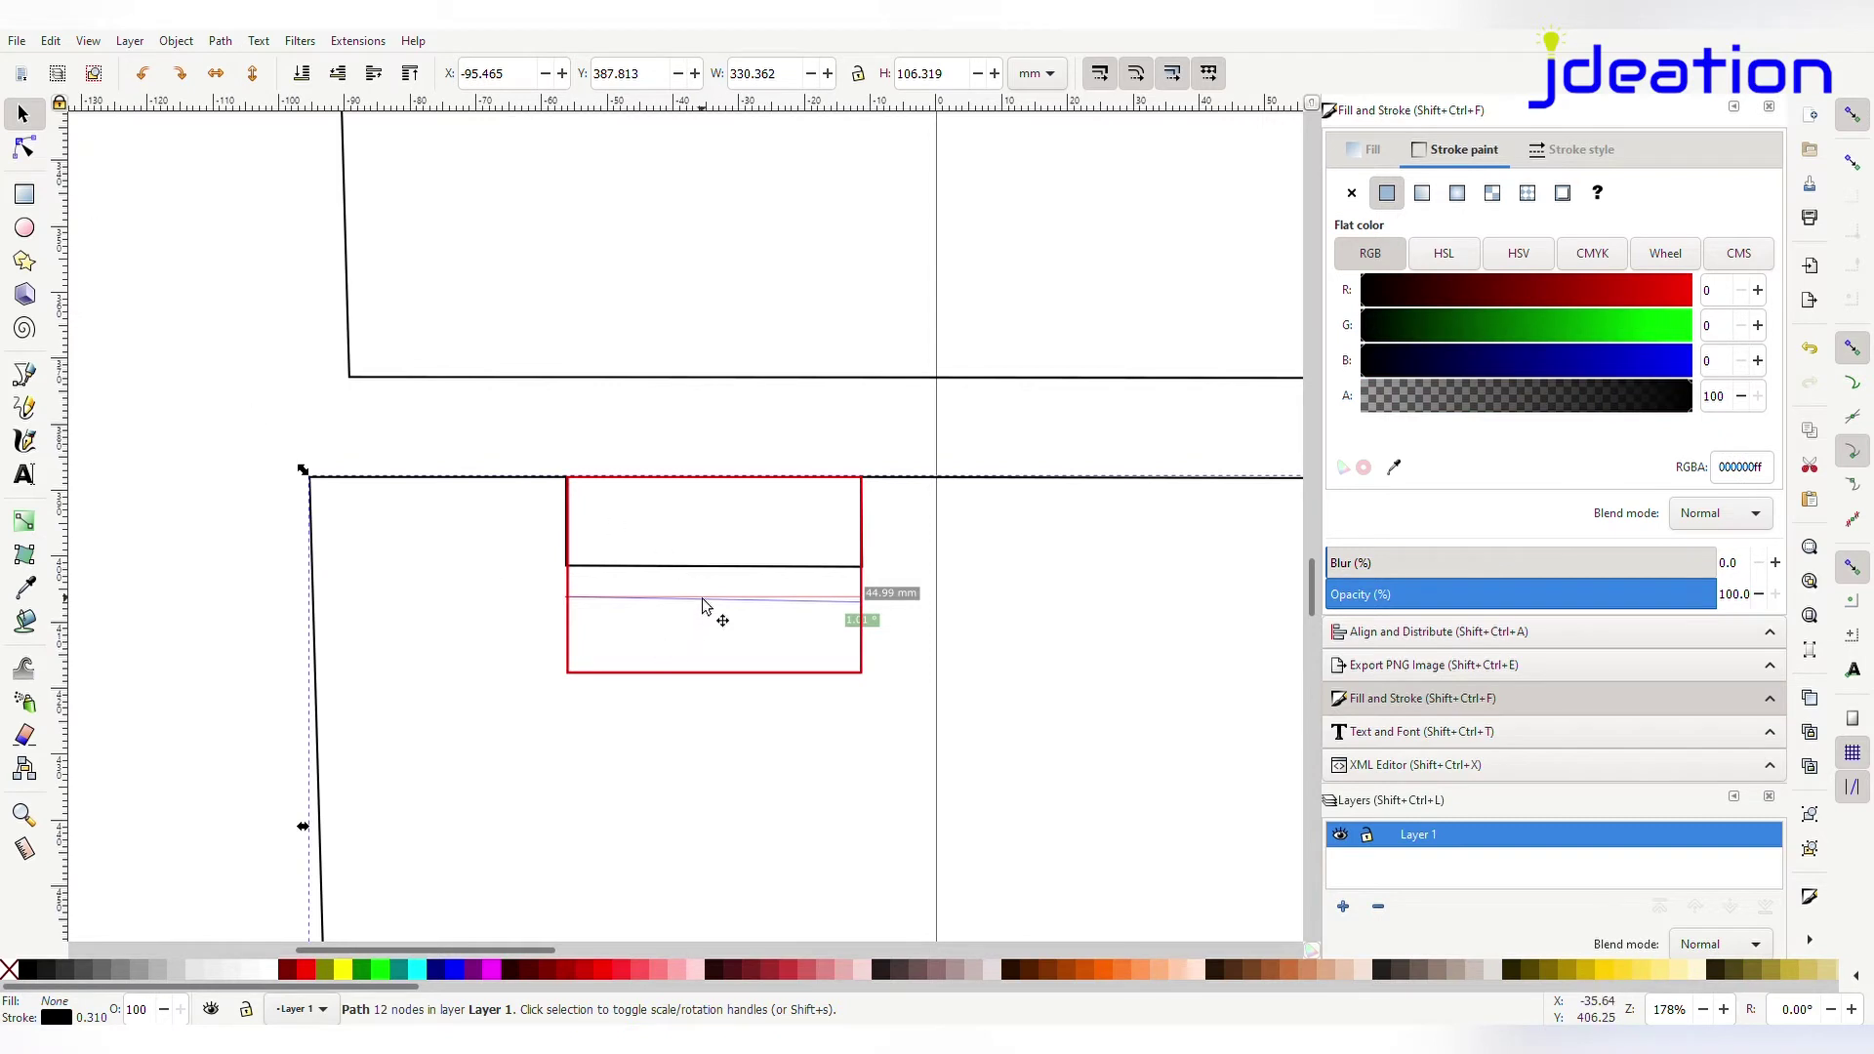
{"action": "left_click", "coordinate": [703, 601]}
{"action": "key", "text": "Delete"}
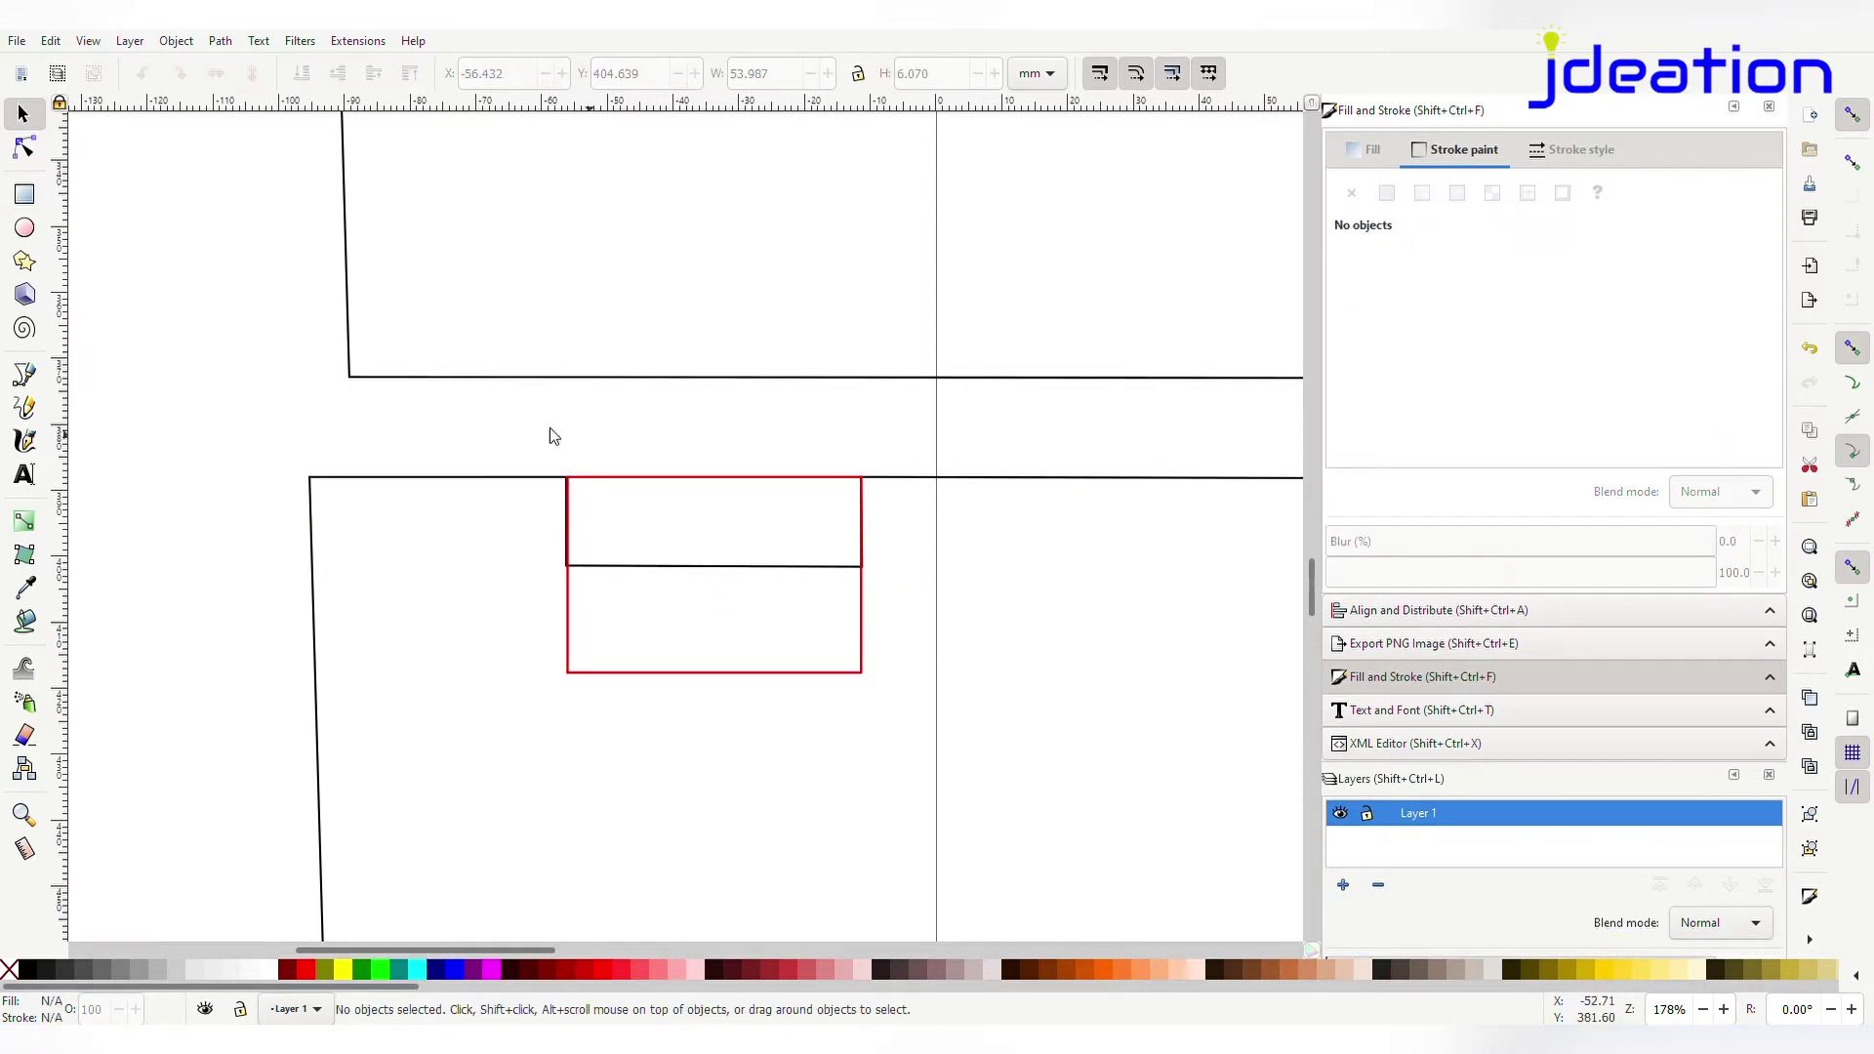
Snap the left notch's two bottom nodes to the red rectangle's lower corners, deepening the notch to about 30 mm
{"action": "left_click", "coordinate": [25, 148]}
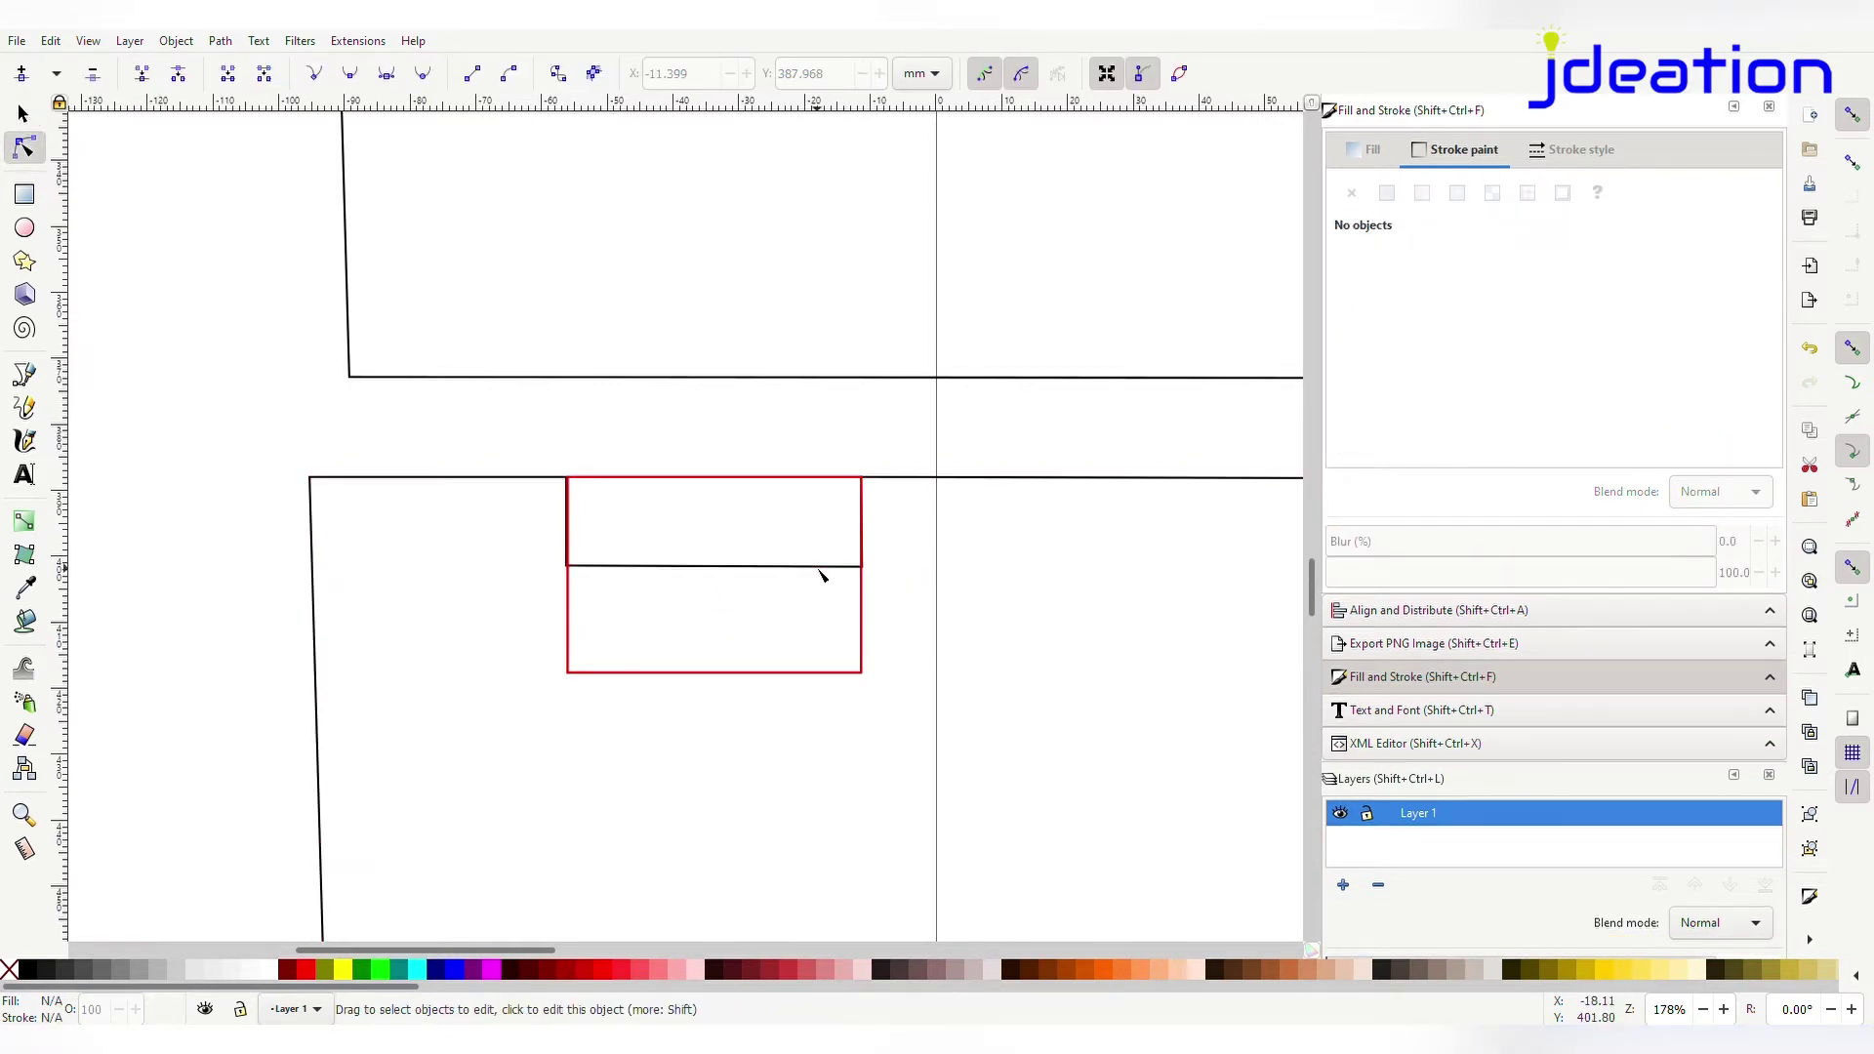
{"action": "left_click", "coordinate": [820, 572]}
{"action": "left_click_drag", "start_coordinate": [865, 572], "coordinate": [861, 673]}
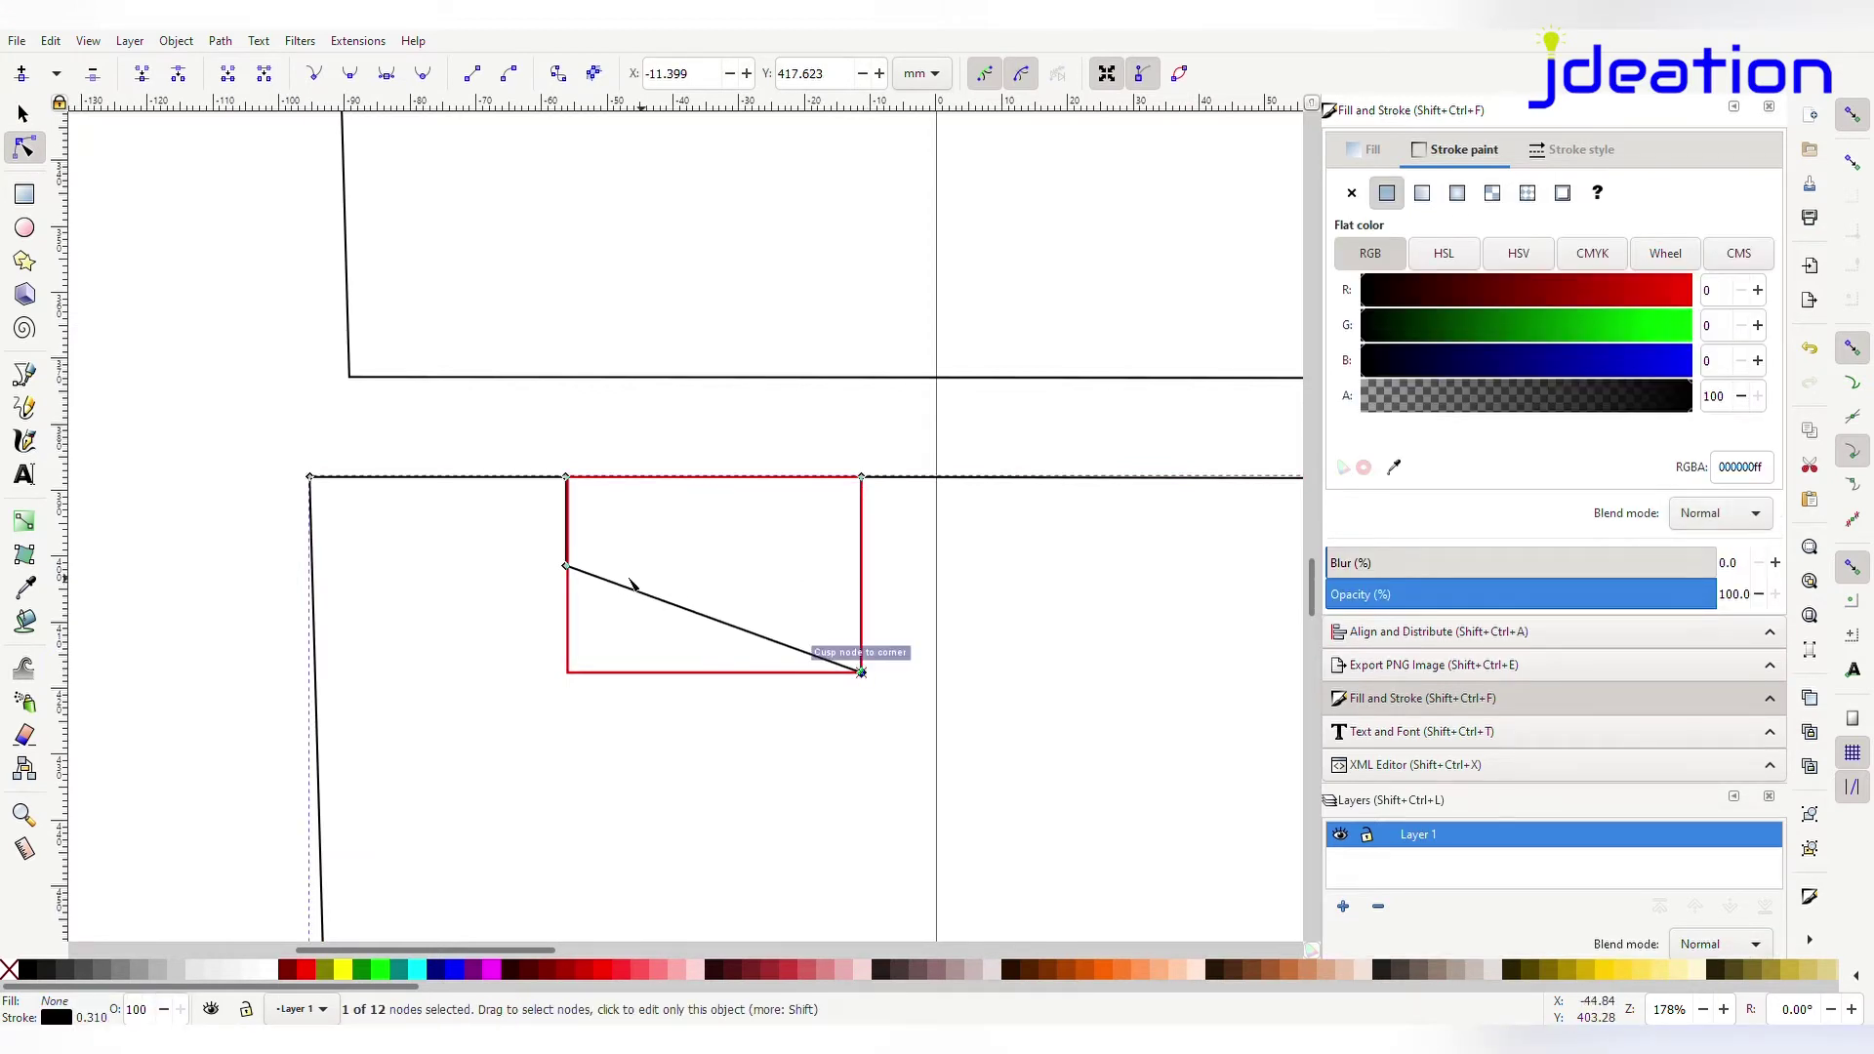
{"action": "left_click_drag", "start_coordinate": [570, 572], "coordinate": [571, 678]}
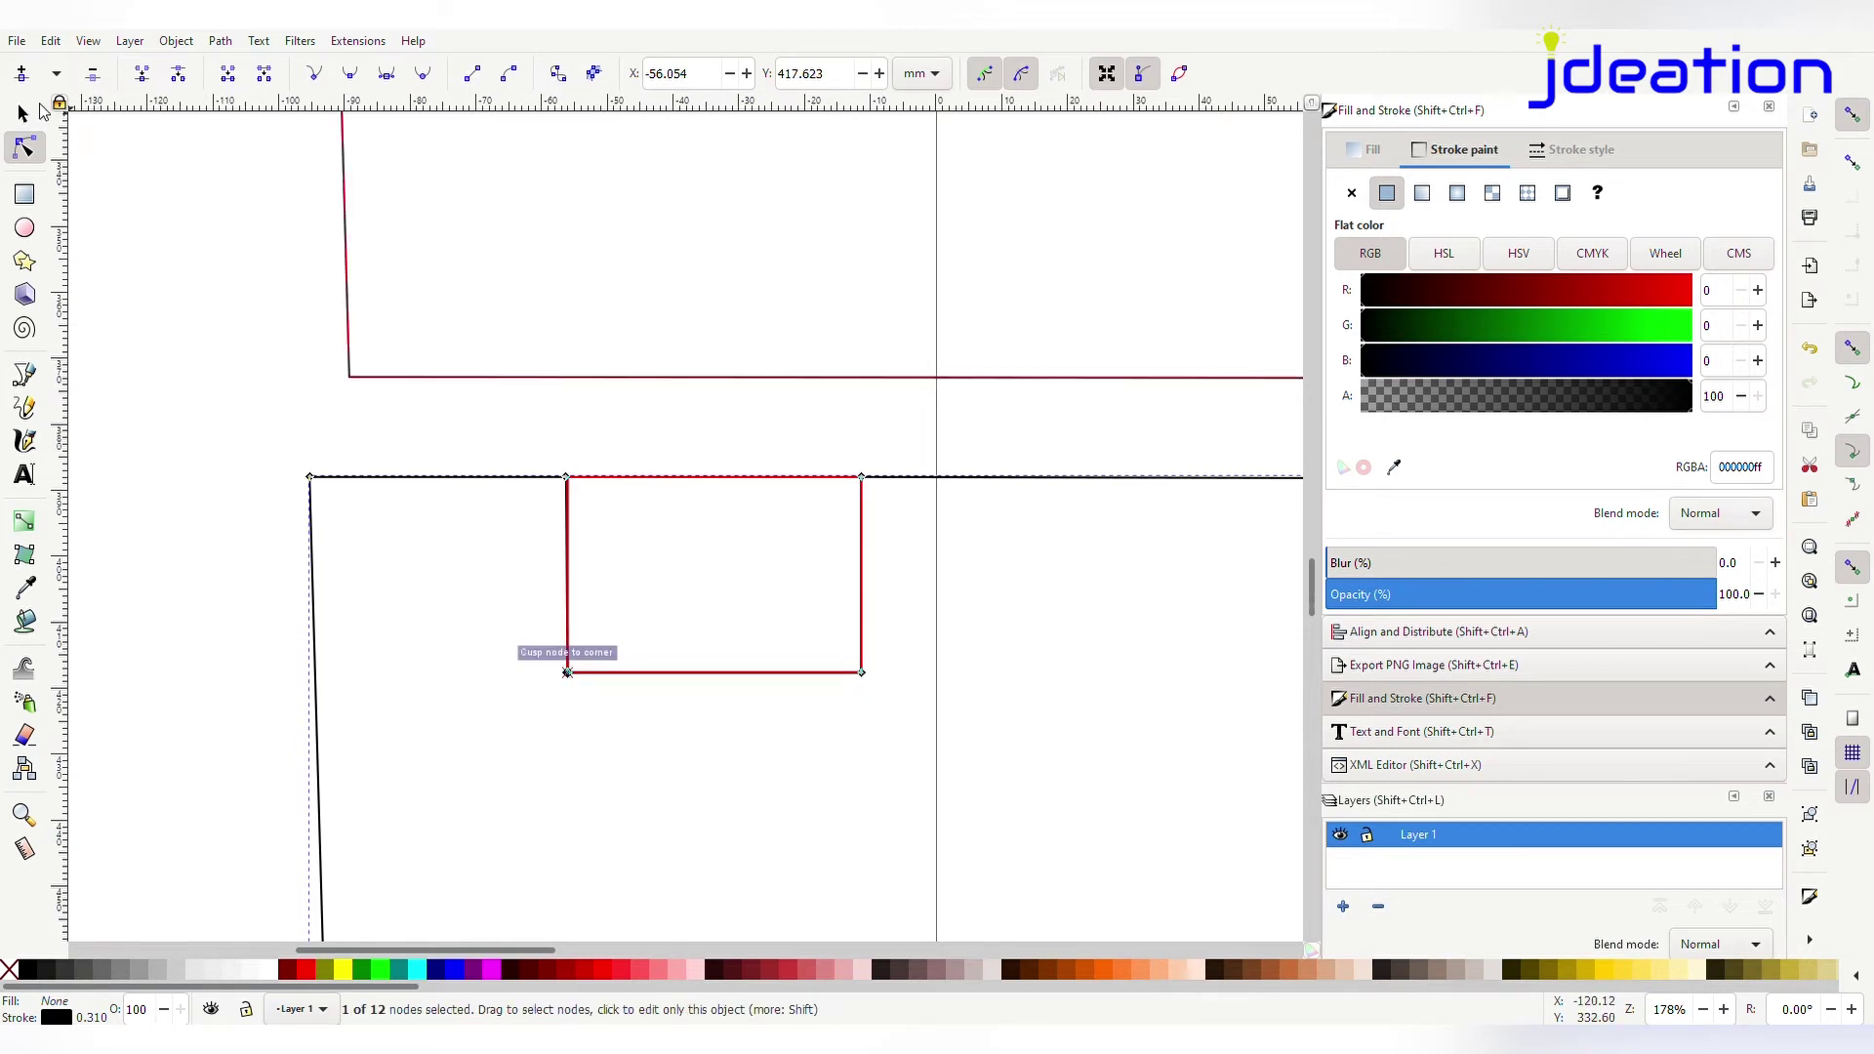
Move the 45 × 30 mm red rectangle from the left notch to the right notch, aligning its upper-right corner with the notch's right edge
{"action": "key", "text": "s"}
{"action": "left_click", "coordinate": [667, 479]}
{"action": "left_click_drag", "start_coordinate": [663, 486], "coordinate": [981, 533]}
{"action": "scroll", "coordinate": [1006, 606], "scroll_direction": "down", "scroll_amount": 3}
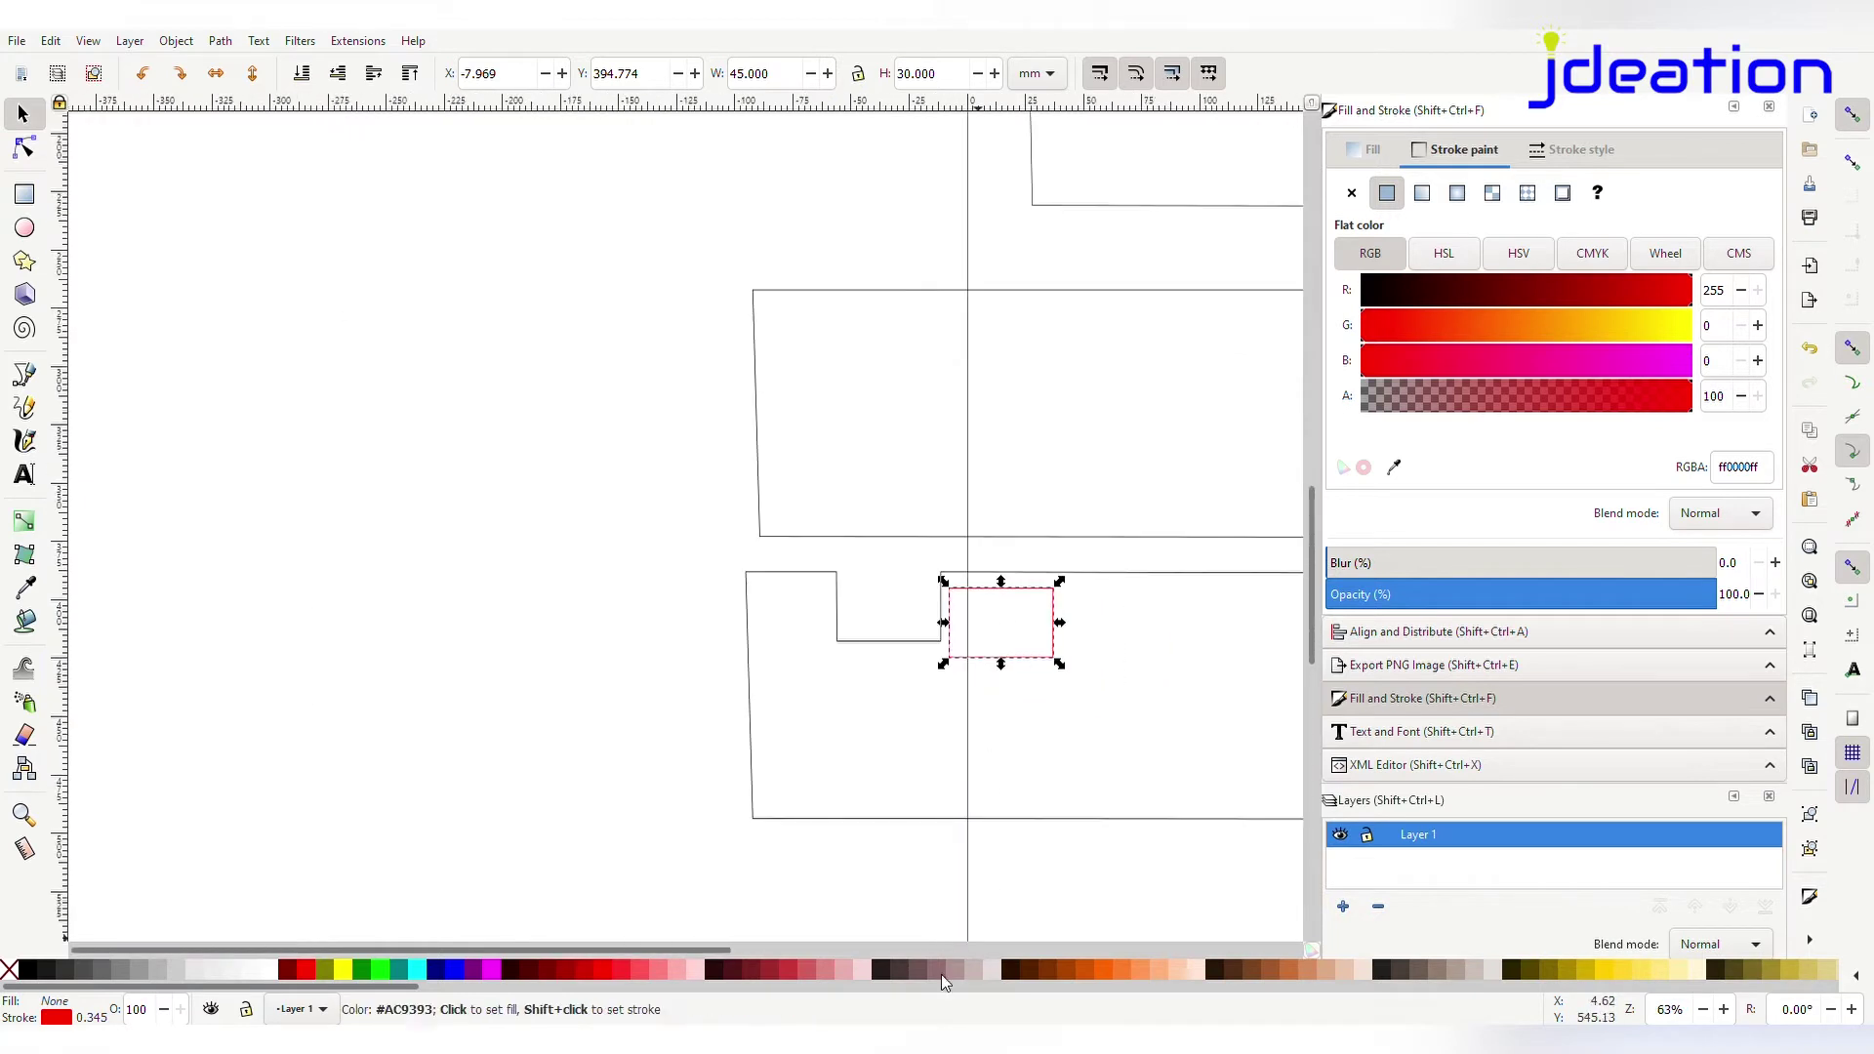
{"action": "left_click_drag", "start_coordinate": [659, 952], "coordinate": [899, 947]}
{"action": "left_click_drag", "start_coordinate": [588, 667], "coordinate": [962, 649]}
{"action": "scroll", "coordinate": [996, 639], "scroll_direction": "up", "scroll_amount": 2}
{"action": "scroll", "coordinate": [1064, 635], "scroll_direction": "up", "scroll_amount": 1}
Snap the right notch's nodes to the red rectangle's corners, making the notch 45 mm wide and 30 mm deep
{"action": "key", "text": "n"}
{"action": "left_click", "coordinate": [990, 633]}
{"action": "left_click_drag", "start_coordinate": [989, 622], "coordinate": [991, 732]}
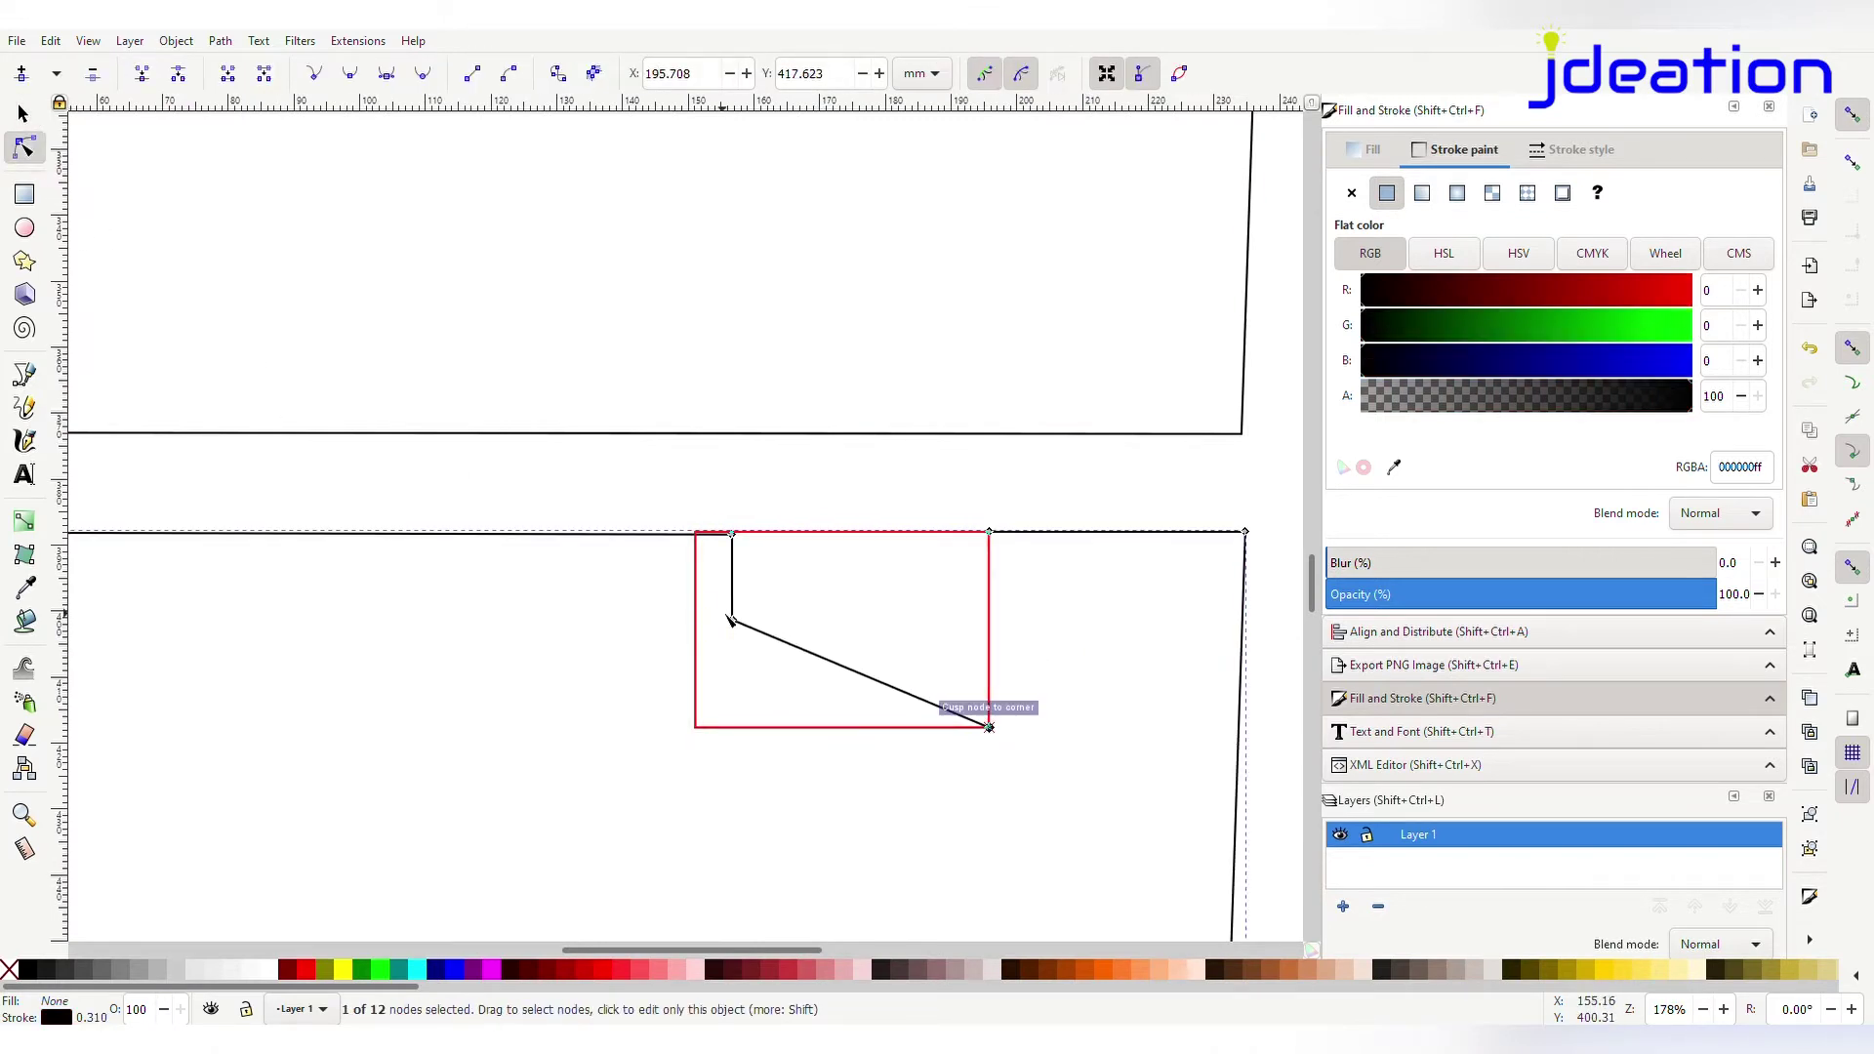
{"action": "left_click_drag", "start_coordinate": [734, 536], "coordinate": [695, 532]}
{"action": "left_click_drag", "start_coordinate": [731, 622], "coordinate": [696, 729]}
Set the red rectangle's width to 15 mm and snap it into the notched panel's upper-right corner
{"action": "key", "text": "s"}
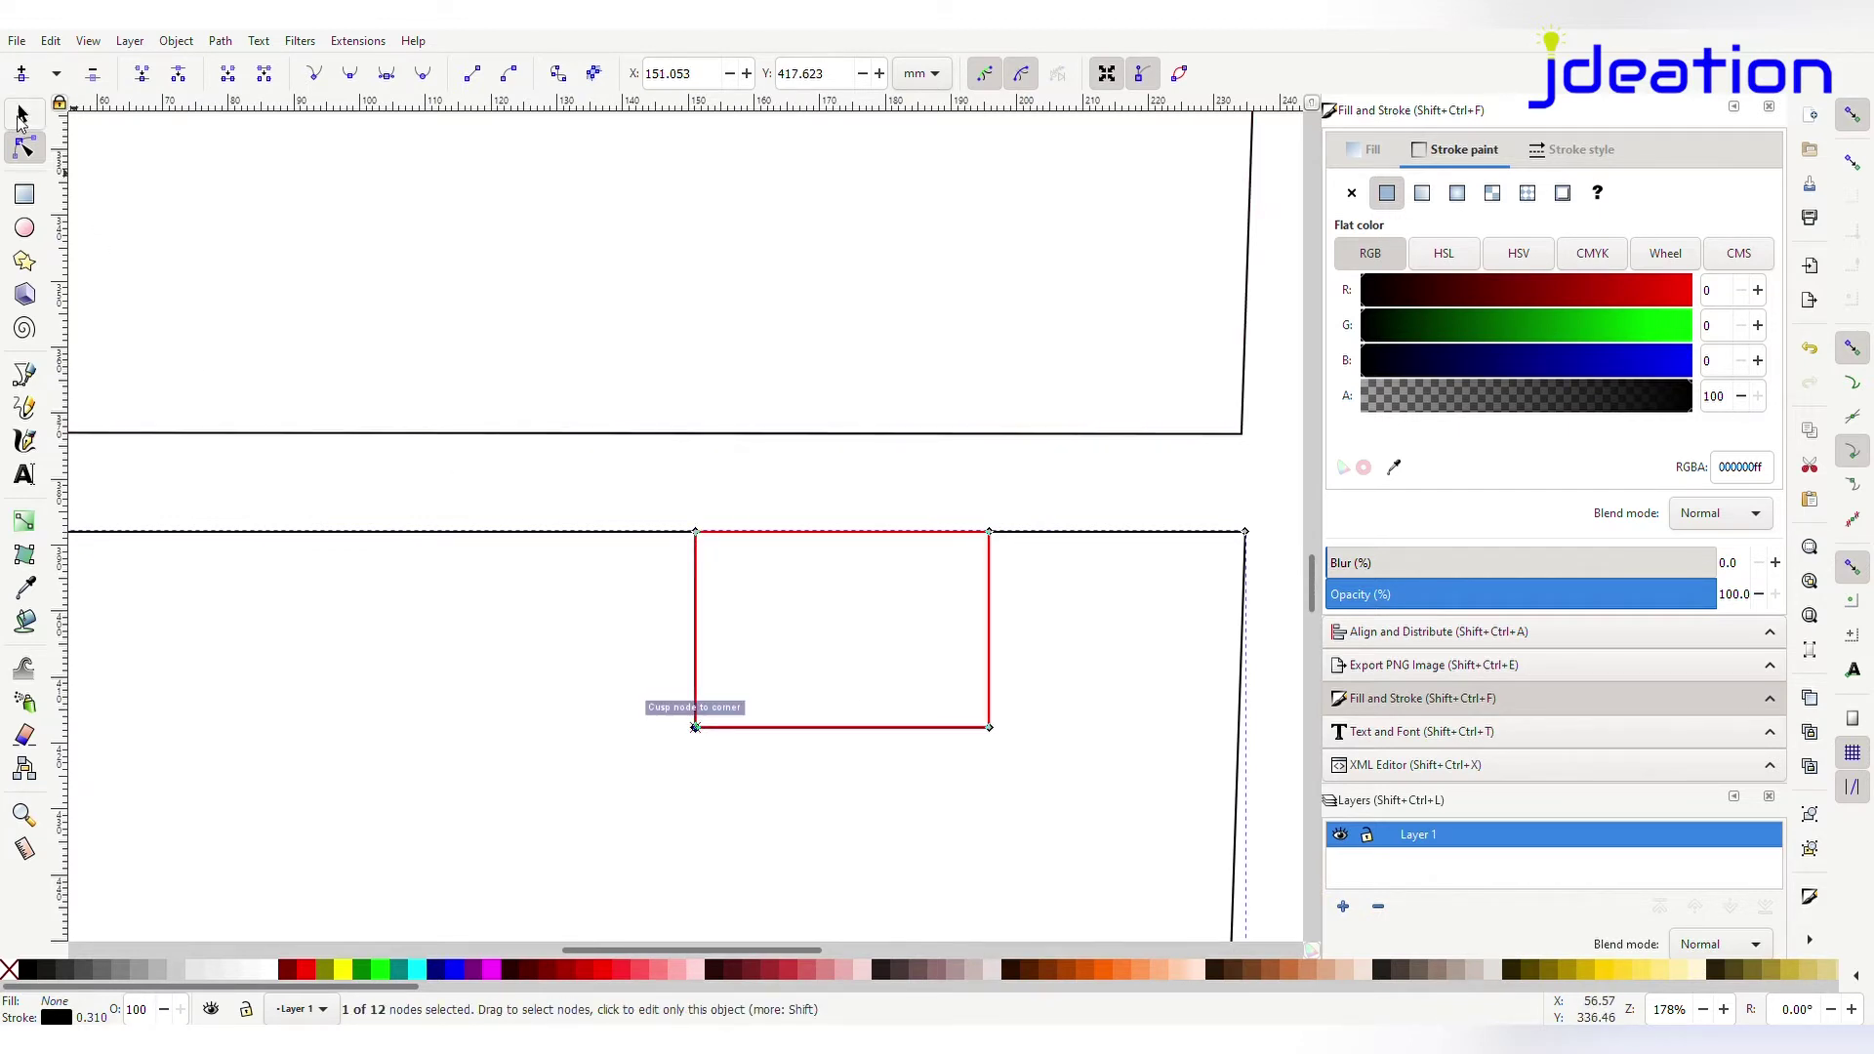
{"action": "left_click", "coordinate": [989, 689]}
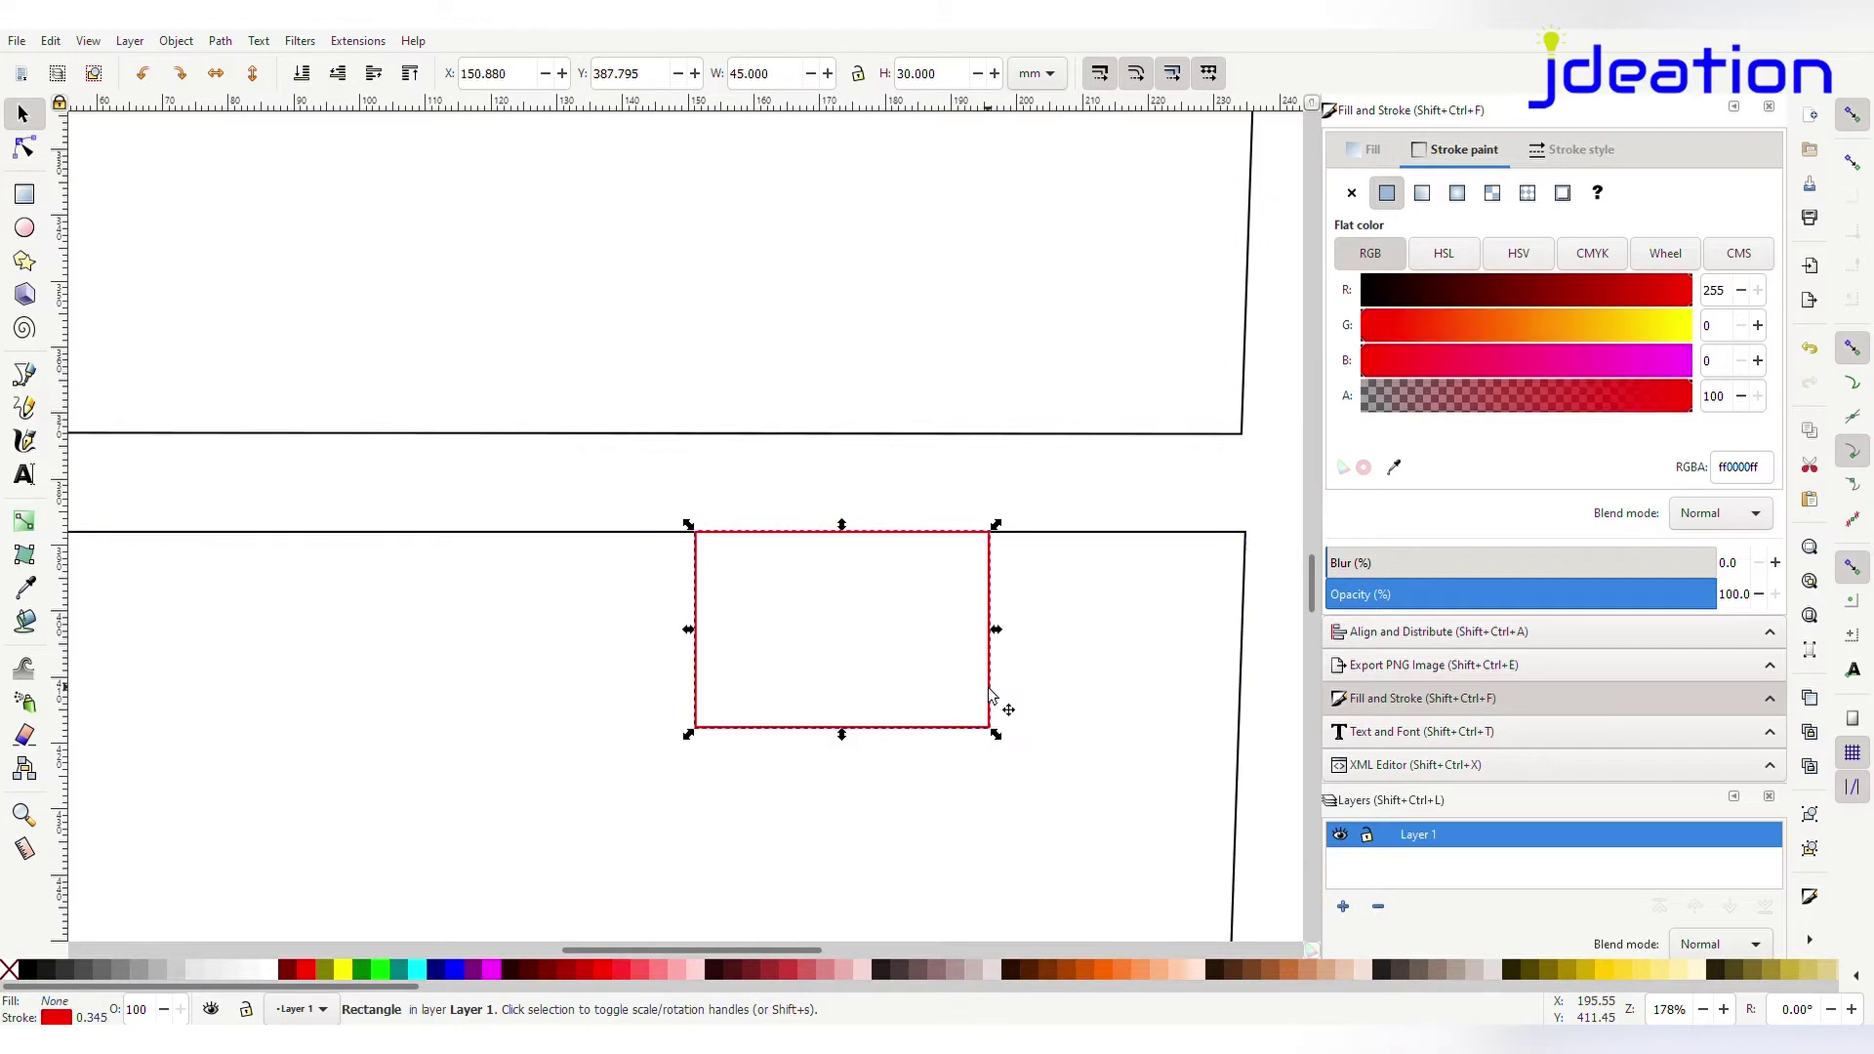
{"action": "left_click_drag", "start_coordinate": [989, 689], "coordinate": [1108, 689]}
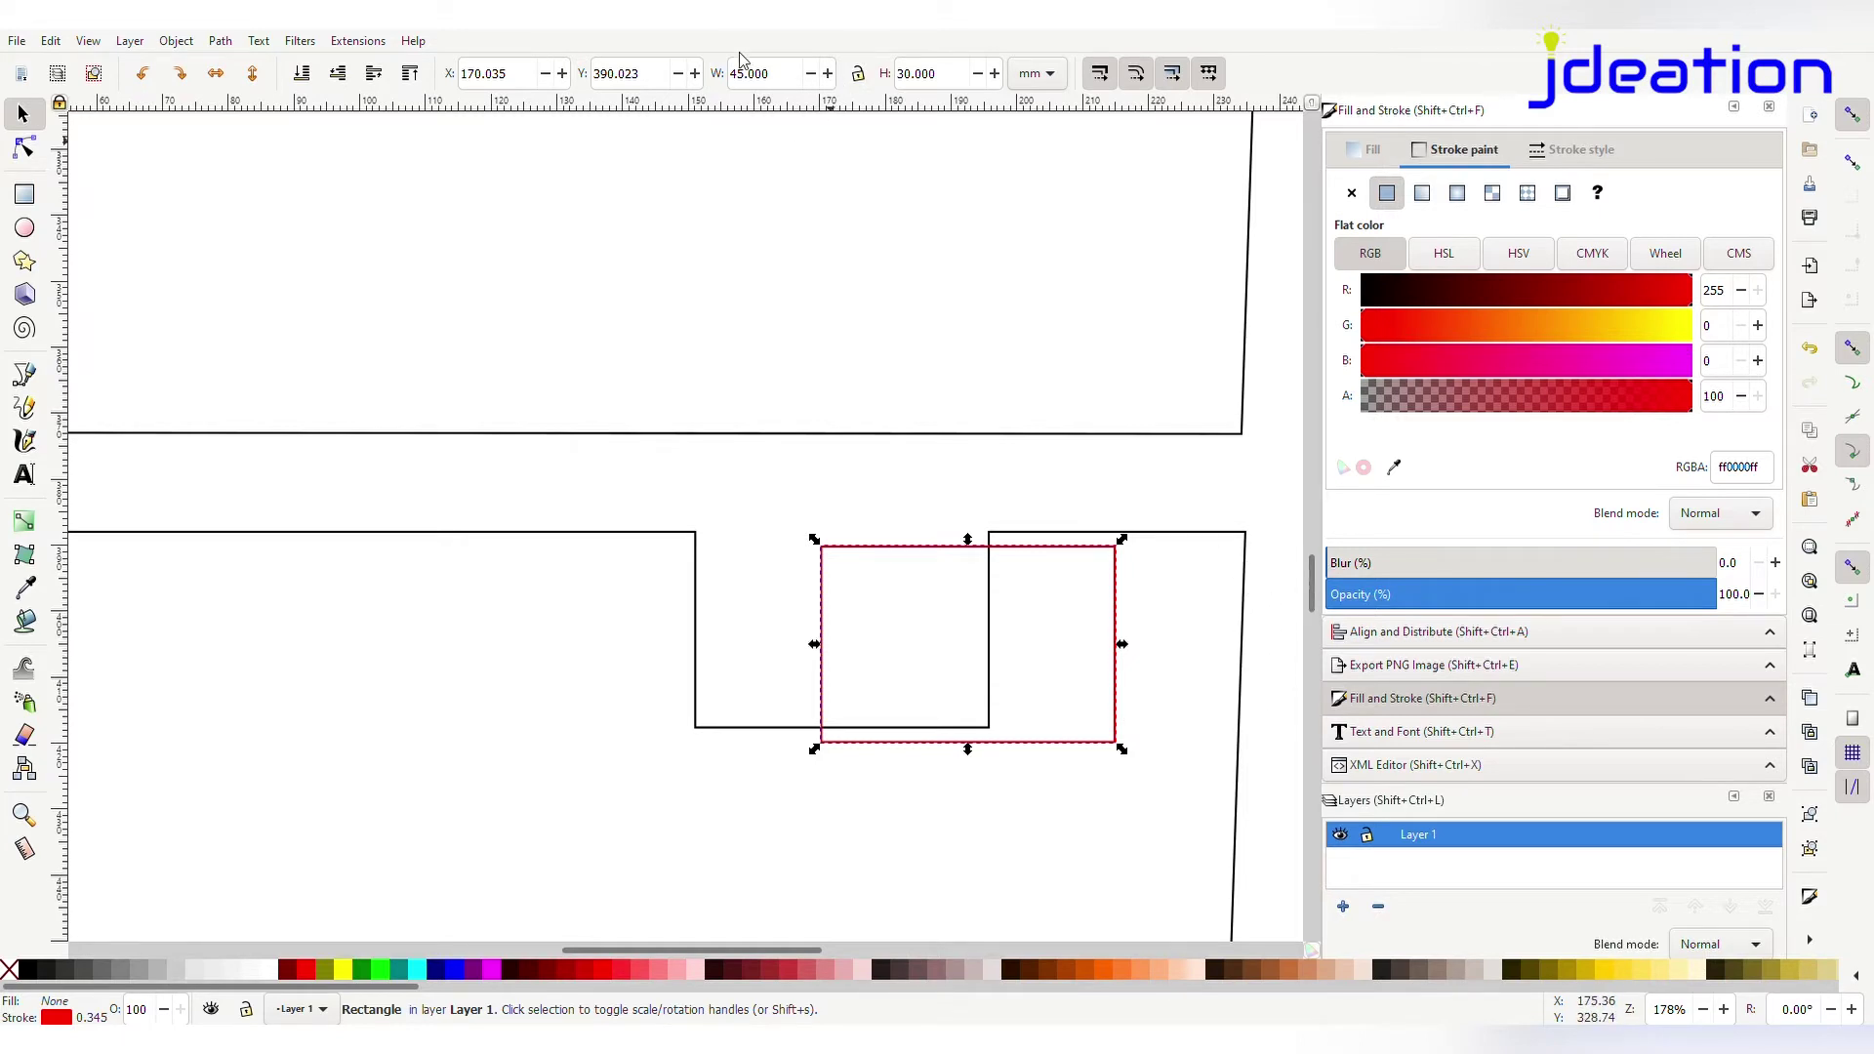
{"action": "double_click", "coordinate": [781, 80]}
{"action": "type", "text": "15"}
{"action": "key", "text": "Return"}
{"action": "mouse_move", "coordinate": [921, 602]}
{"action": "left_mouse_down"}
{"action": "mouse_move", "coordinate": [1256, 607]}
{"action": "mouse_move", "coordinate": [1246, 584]}
{"action": "left_mouse_up"}
Snap the right notch's two right-hand nodes to the left corners of the 15 mm rectangle
{"action": "double_click", "coordinate": [1005, 533]}
{"action": "left_click_drag", "start_coordinate": [991, 533], "coordinate": [1149, 533]}
{"action": "left_click_drag", "start_coordinate": [993, 734], "coordinate": [1149, 729]}
{"action": "key", "text": "minus"}
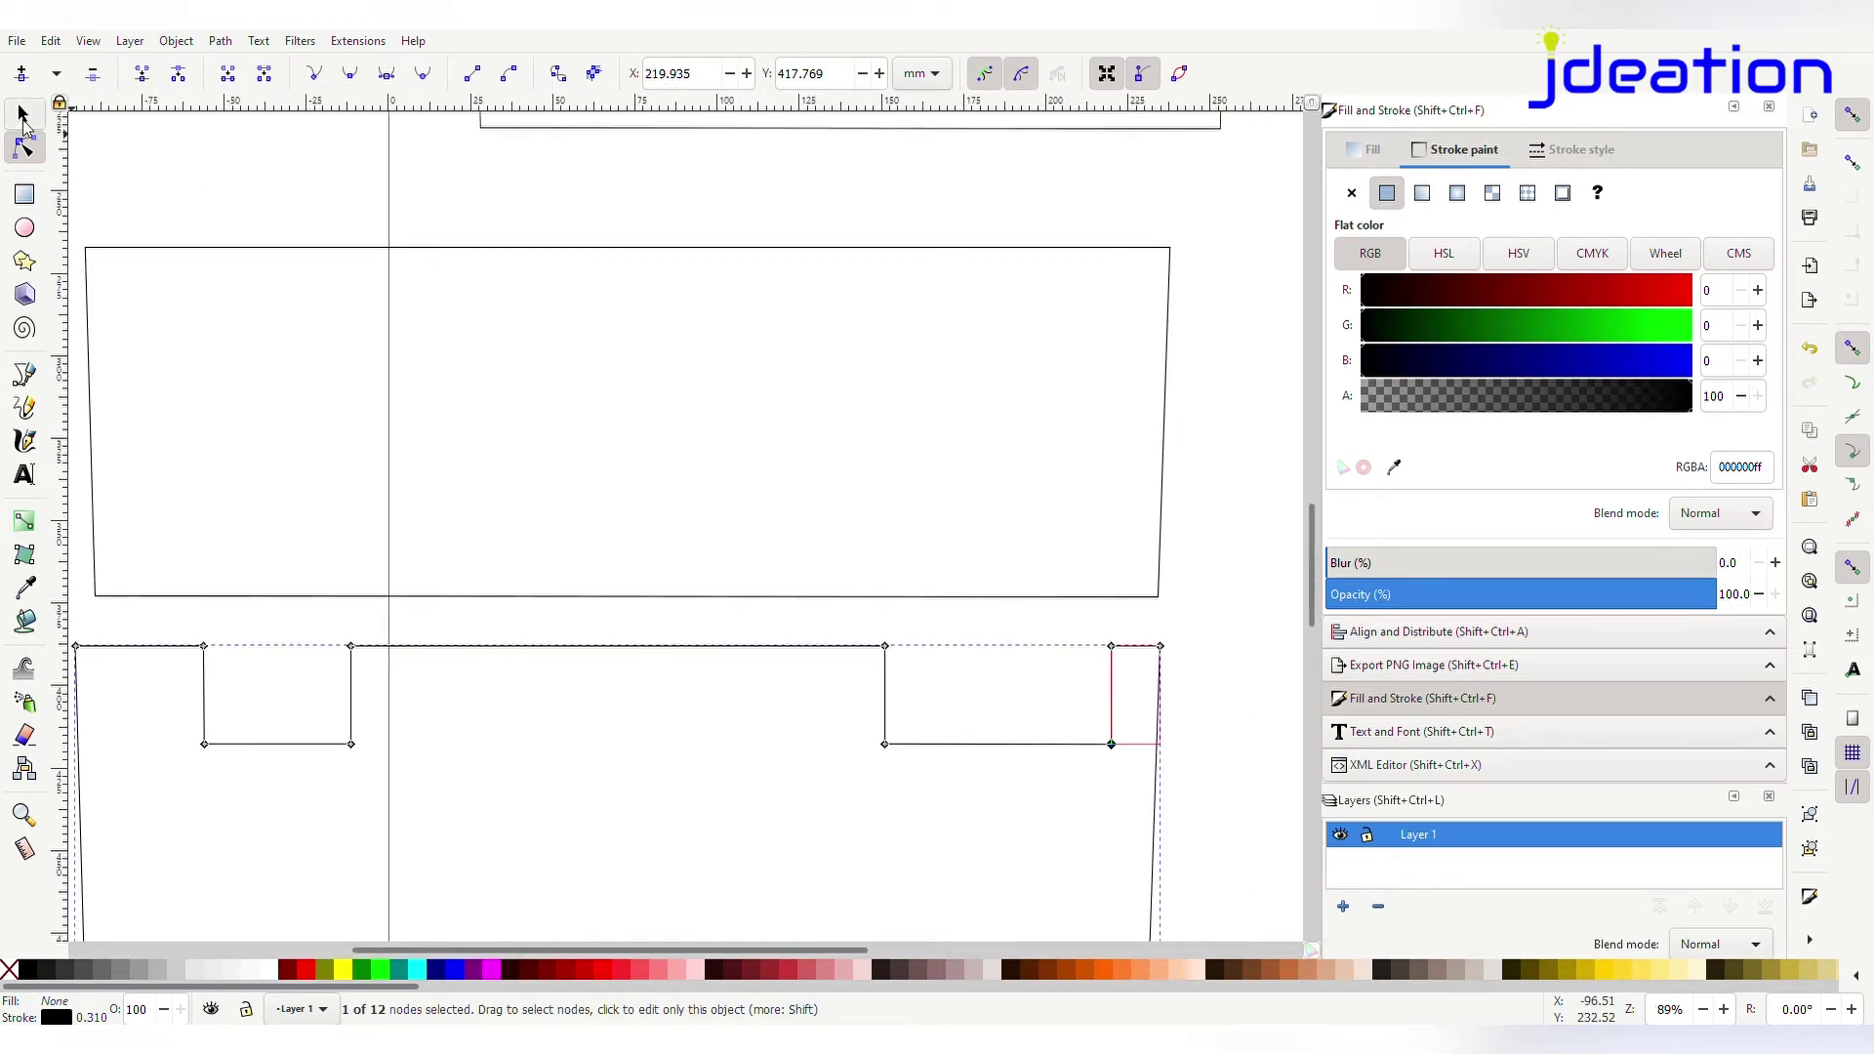
Snap the 15 mm rectangle into the panel's upper-left corner and move the left notch's two left-hand nodes onto its right corners
{"action": "left_click", "coordinate": [23, 115]}
{"action": "left_click", "coordinate": [1149, 746]}
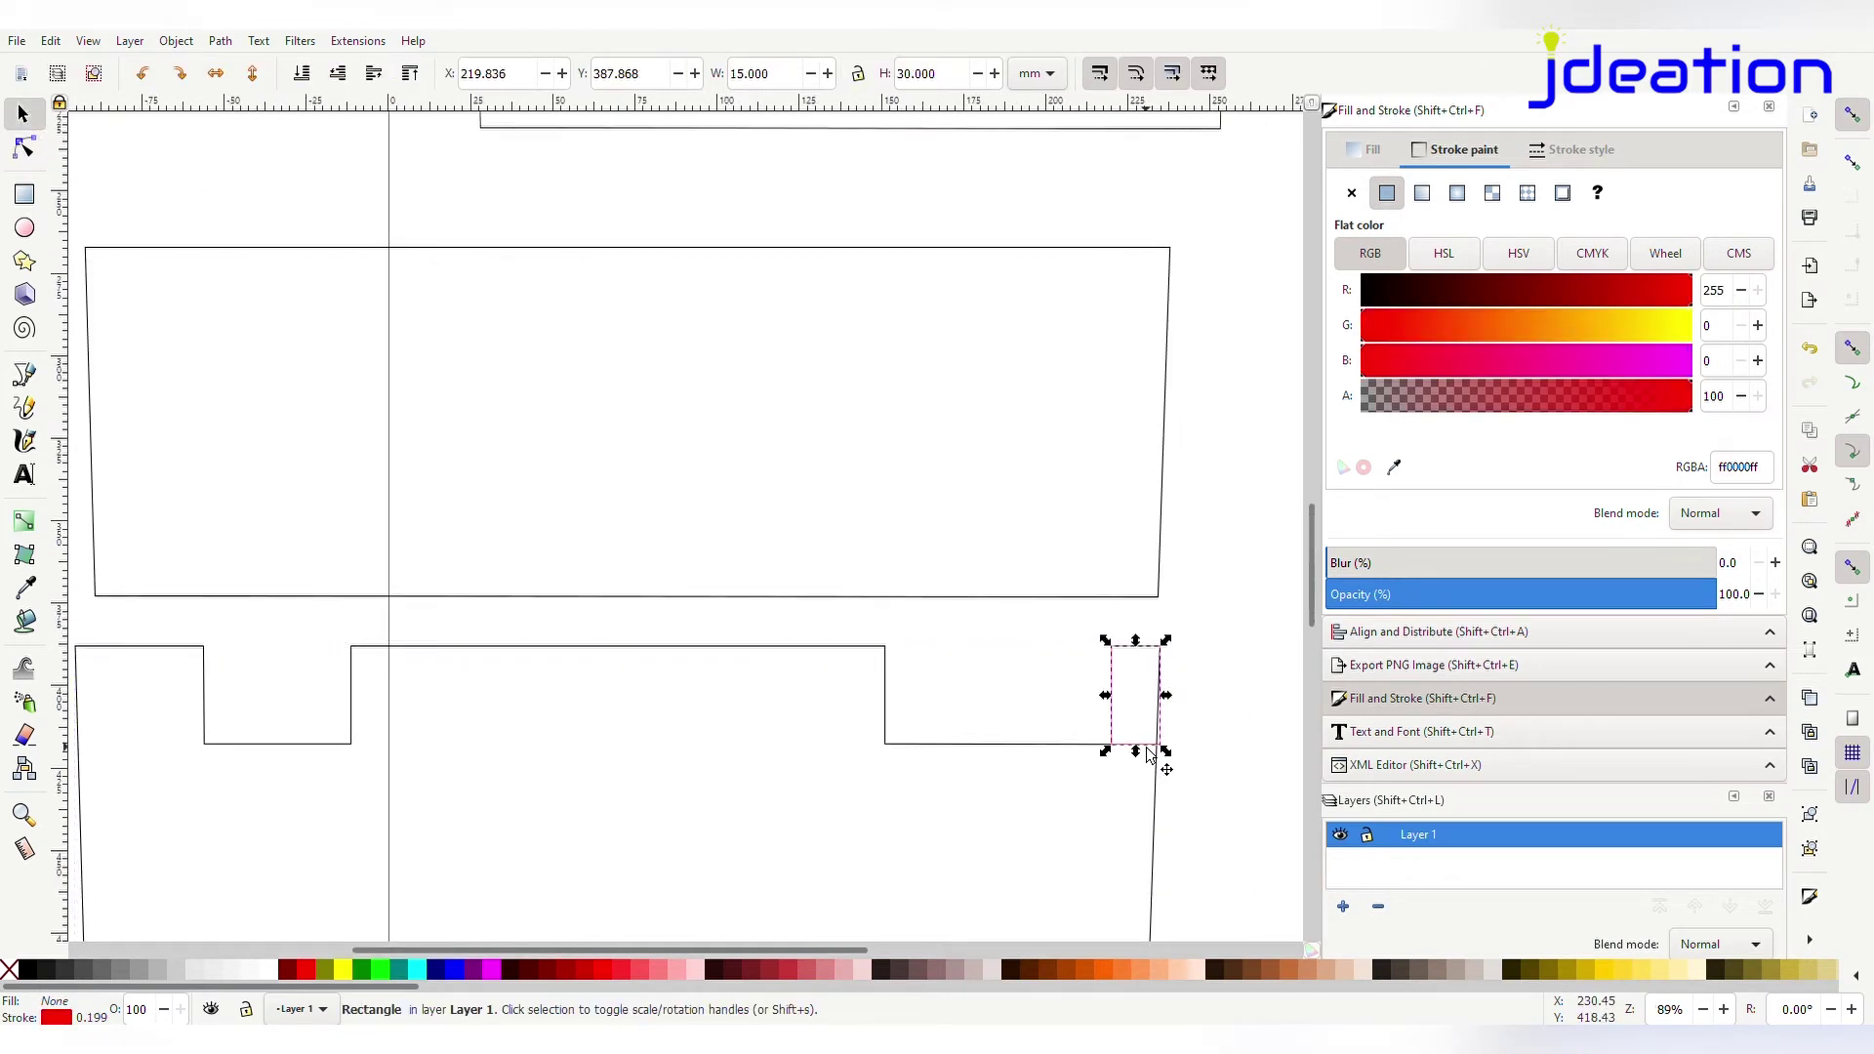
{"action": "left_click_drag", "start_coordinate": [1149, 754], "coordinate": [101, 754]}
{"action": "left_click", "coordinate": [205, 732]}
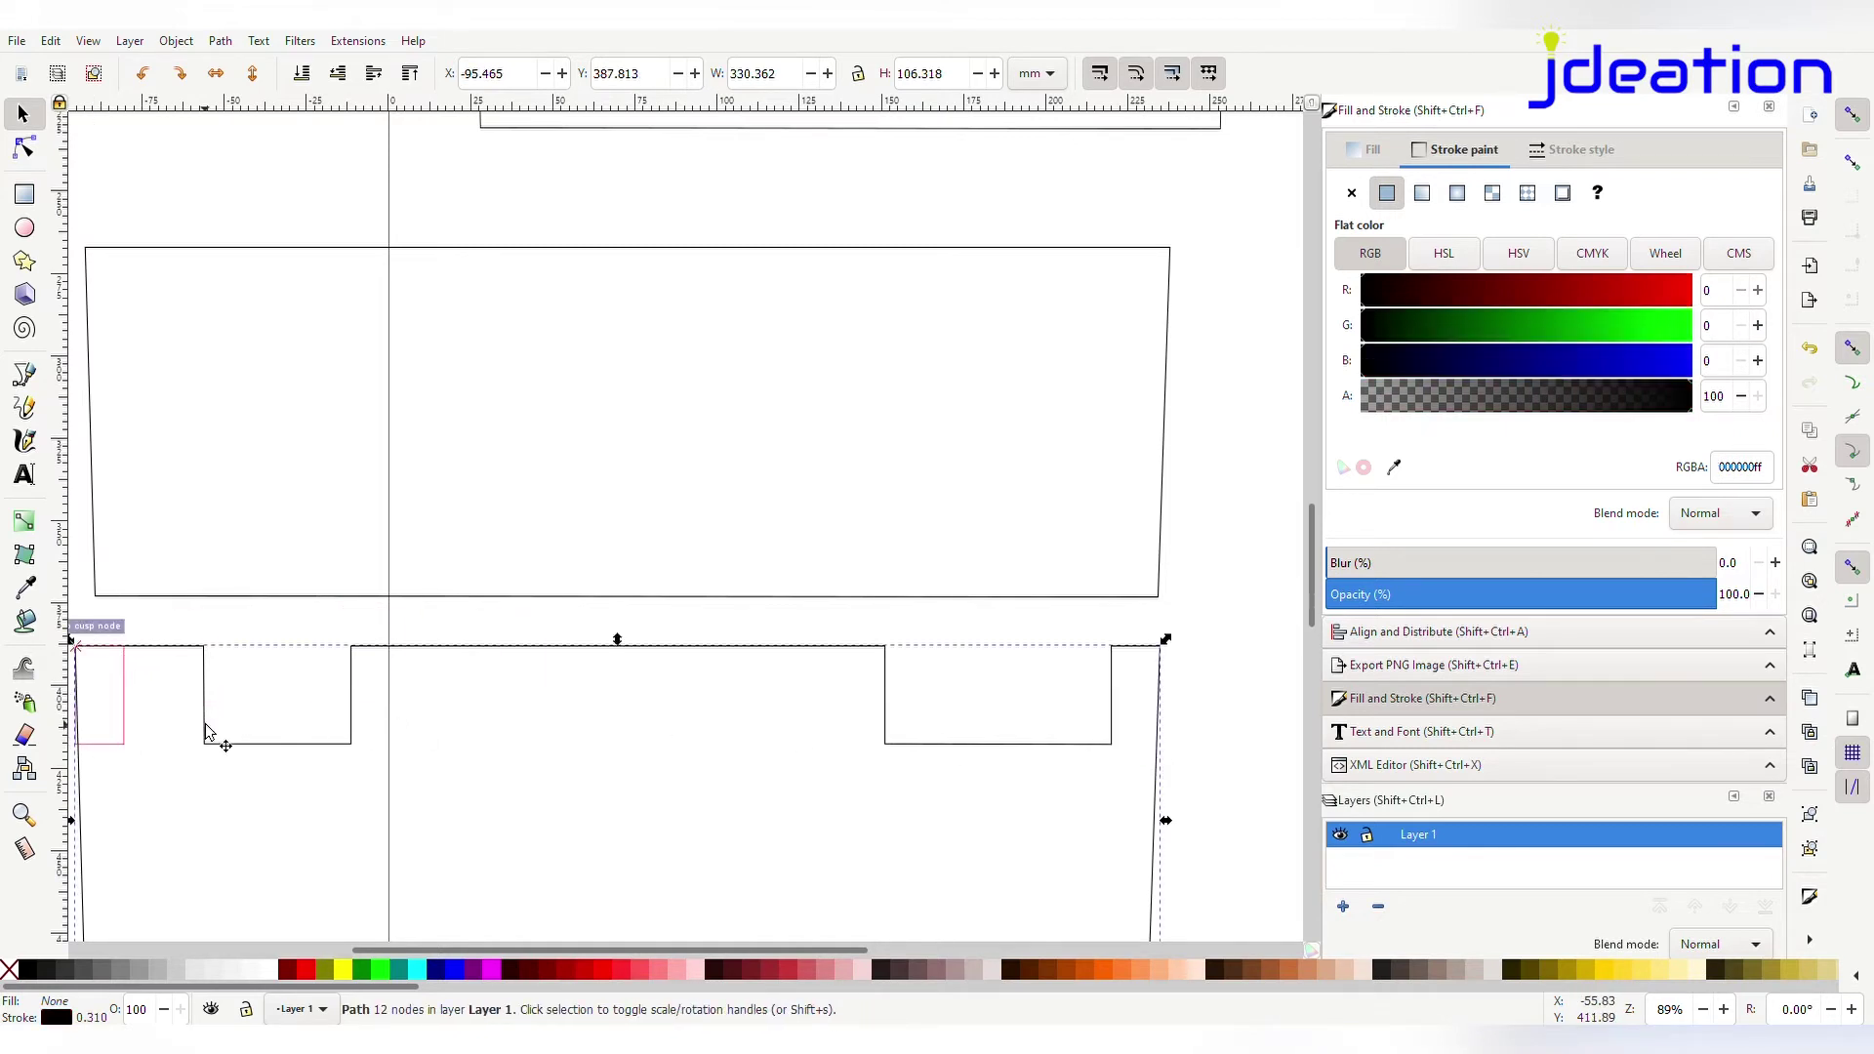
{"action": "scroll", "coordinate": [246, 720], "scroll_direction": "up", "scroll_amount": 3}
{"action": "key", "text": "n"}
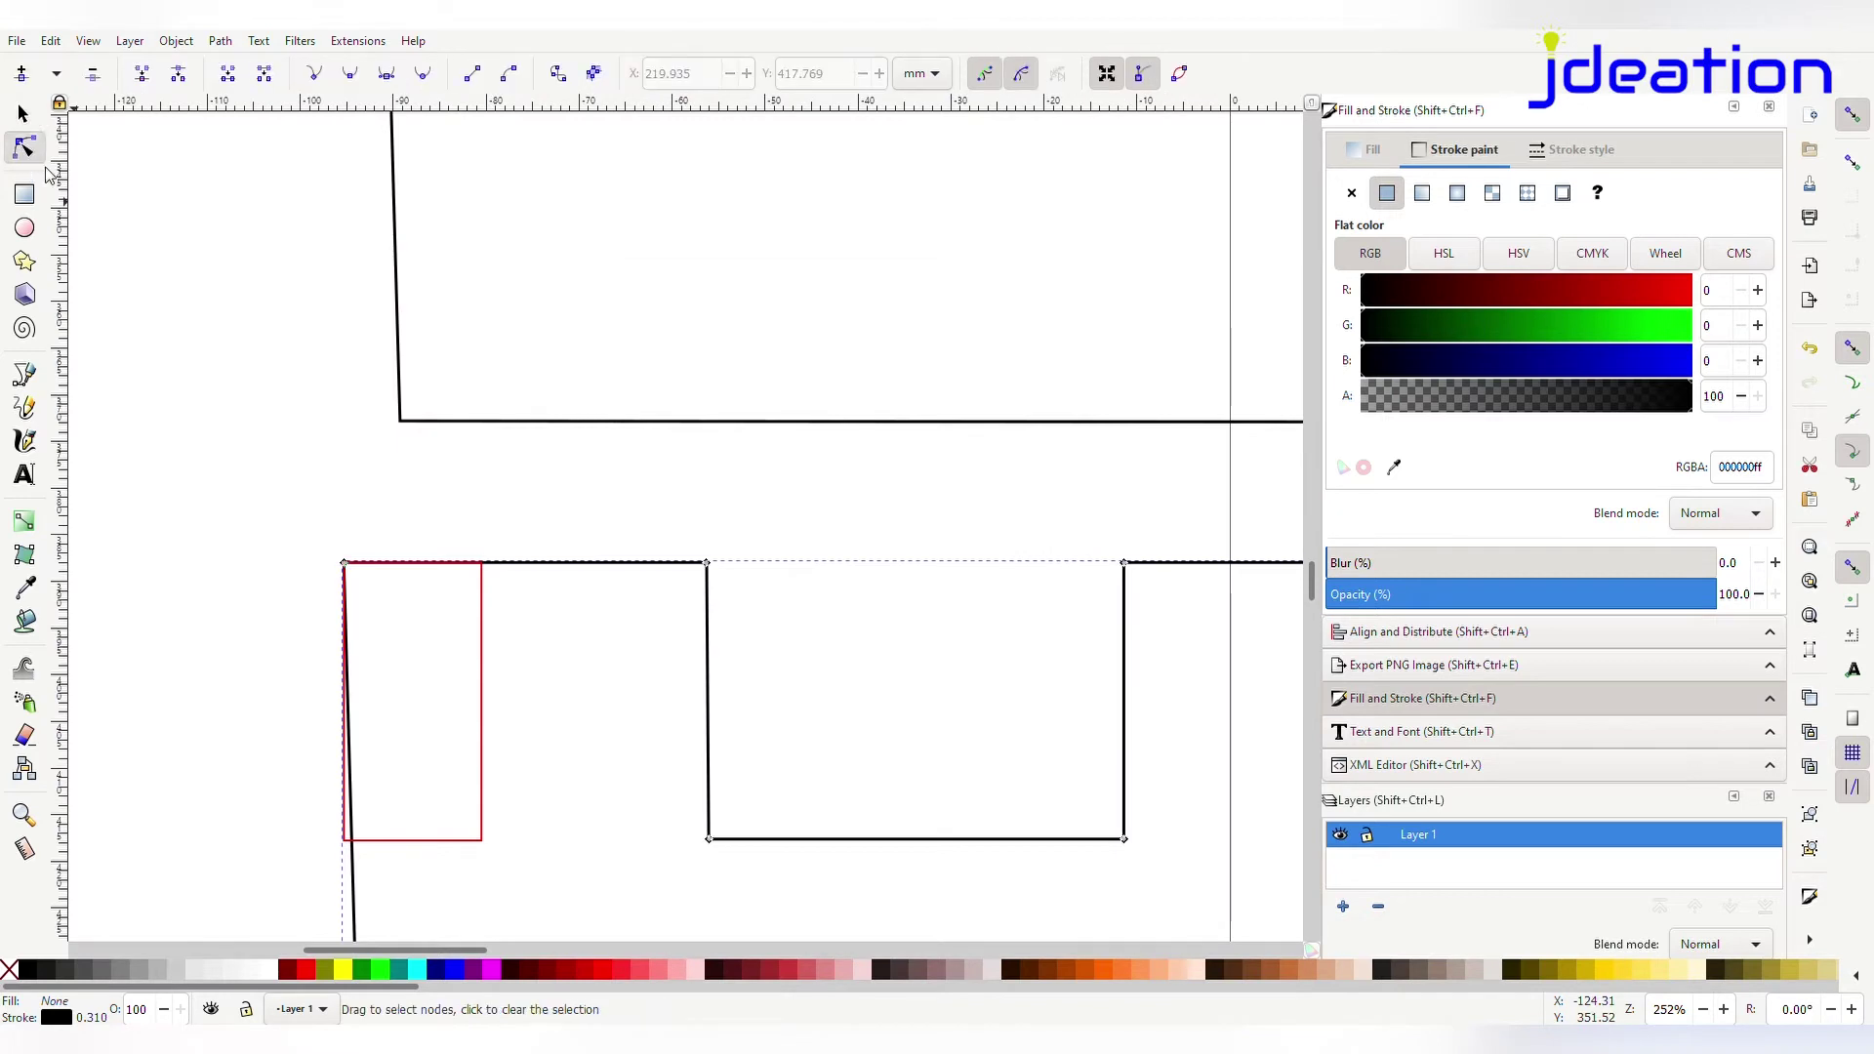
{"action": "left_click_drag", "start_coordinate": [707, 564], "coordinate": [482, 567]}
{"action": "left_click_drag", "start_coordinate": [712, 846], "coordinate": [486, 842]}
Set the red rectangle's width to 45 mm and align its left side with the left notch's left edge
{"action": "key", "text": "s"}
{"action": "left_click", "coordinate": [482, 837]}
{"action": "left_click", "coordinate": [776, 83]}
{"action": "type", "text": "45"}
{"action": "key", "text": "Return"}
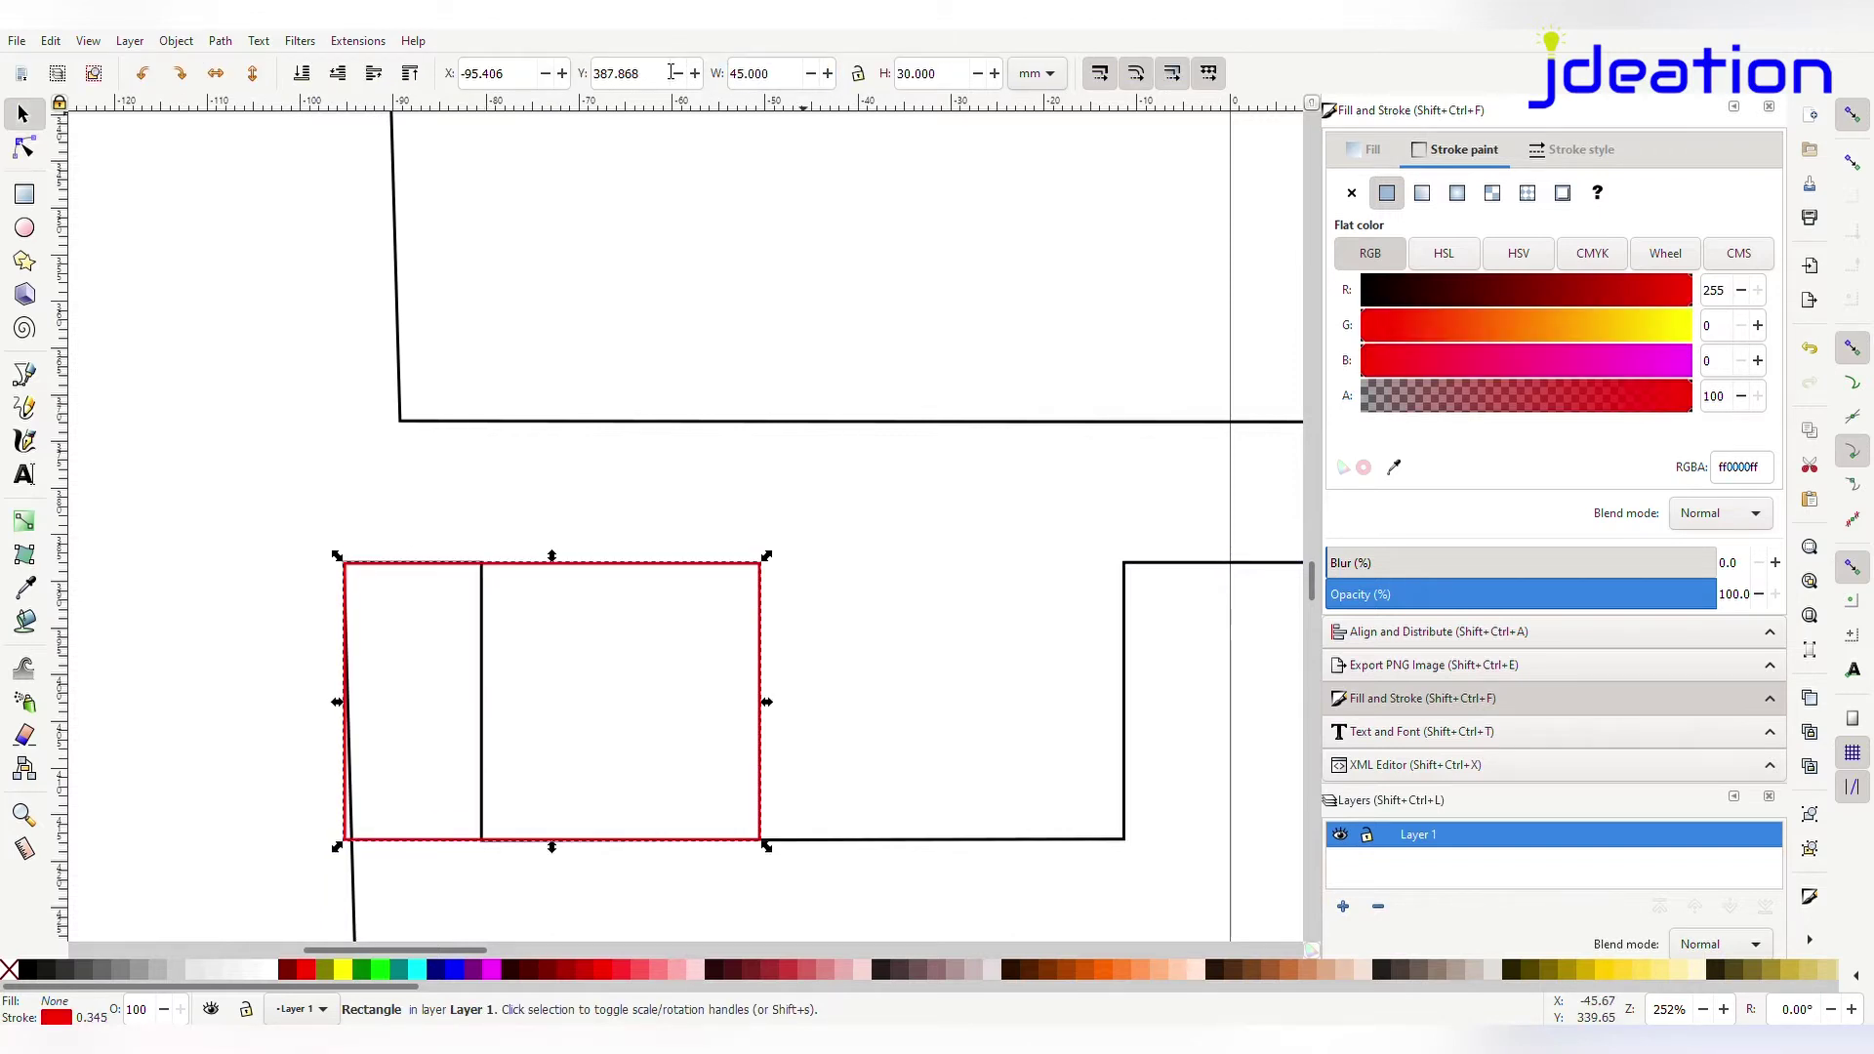
{"action": "left_click_drag", "start_coordinate": [764, 830], "coordinate": [904, 828]}
Snap the left notch's two right-hand nodes to the red rectangle's right corners, narrowing the notch to 45 mm
{"action": "key", "text": "n"}
{"action": "left_click", "coordinate": [1126, 566]}
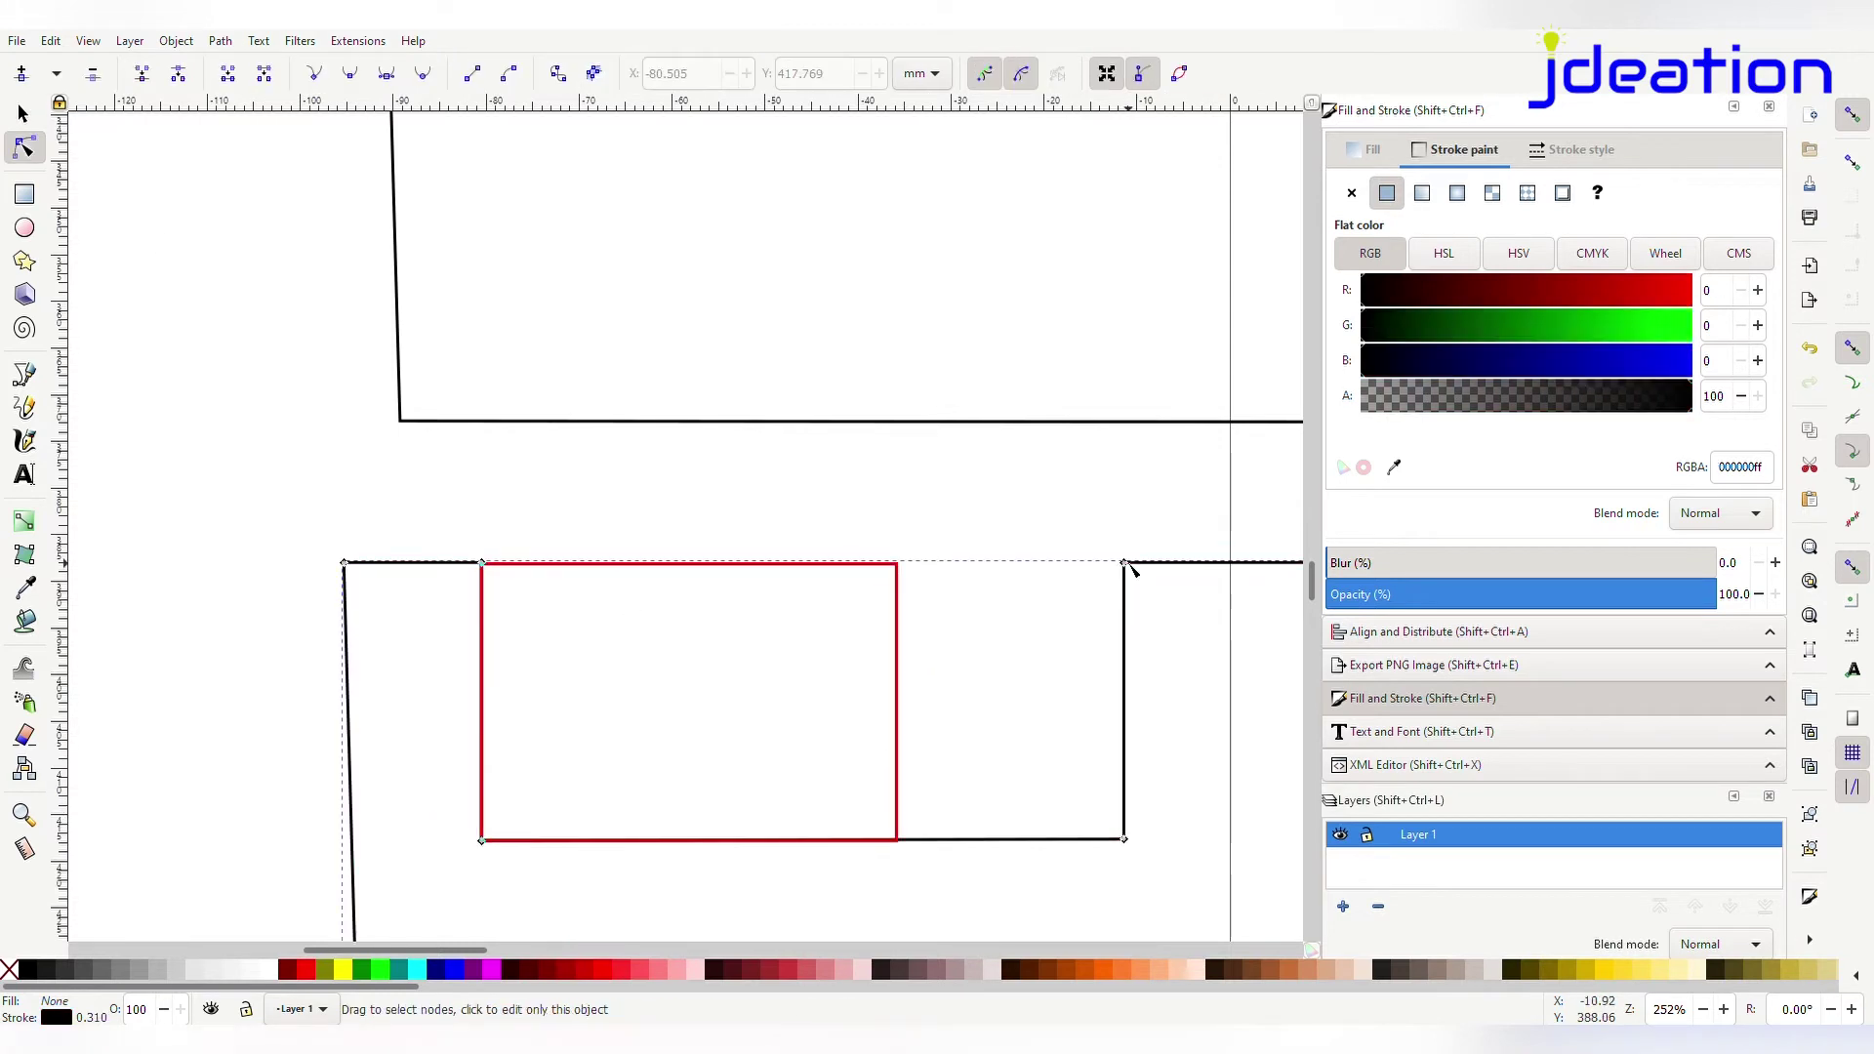
{"action": "left_click_drag", "start_coordinate": [1125, 563], "coordinate": [900, 571]}
{"action": "left_click_drag", "start_coordinate": [1124, 838], "coordinate": [914, 849]}
{"action": "left_click_drag", "start_coordinate": [904, 846], "coordinate": [904, 852]}
Snap the 45 mm rectangle against the right notch's right edge and move the notch's two left-hand nodes onto the rectangle's left corners
{"action": "key", "text": "minus"}
{"action": "key", "text": "minus"}
{"action": "left_click", "coordinate": [23, 114]}
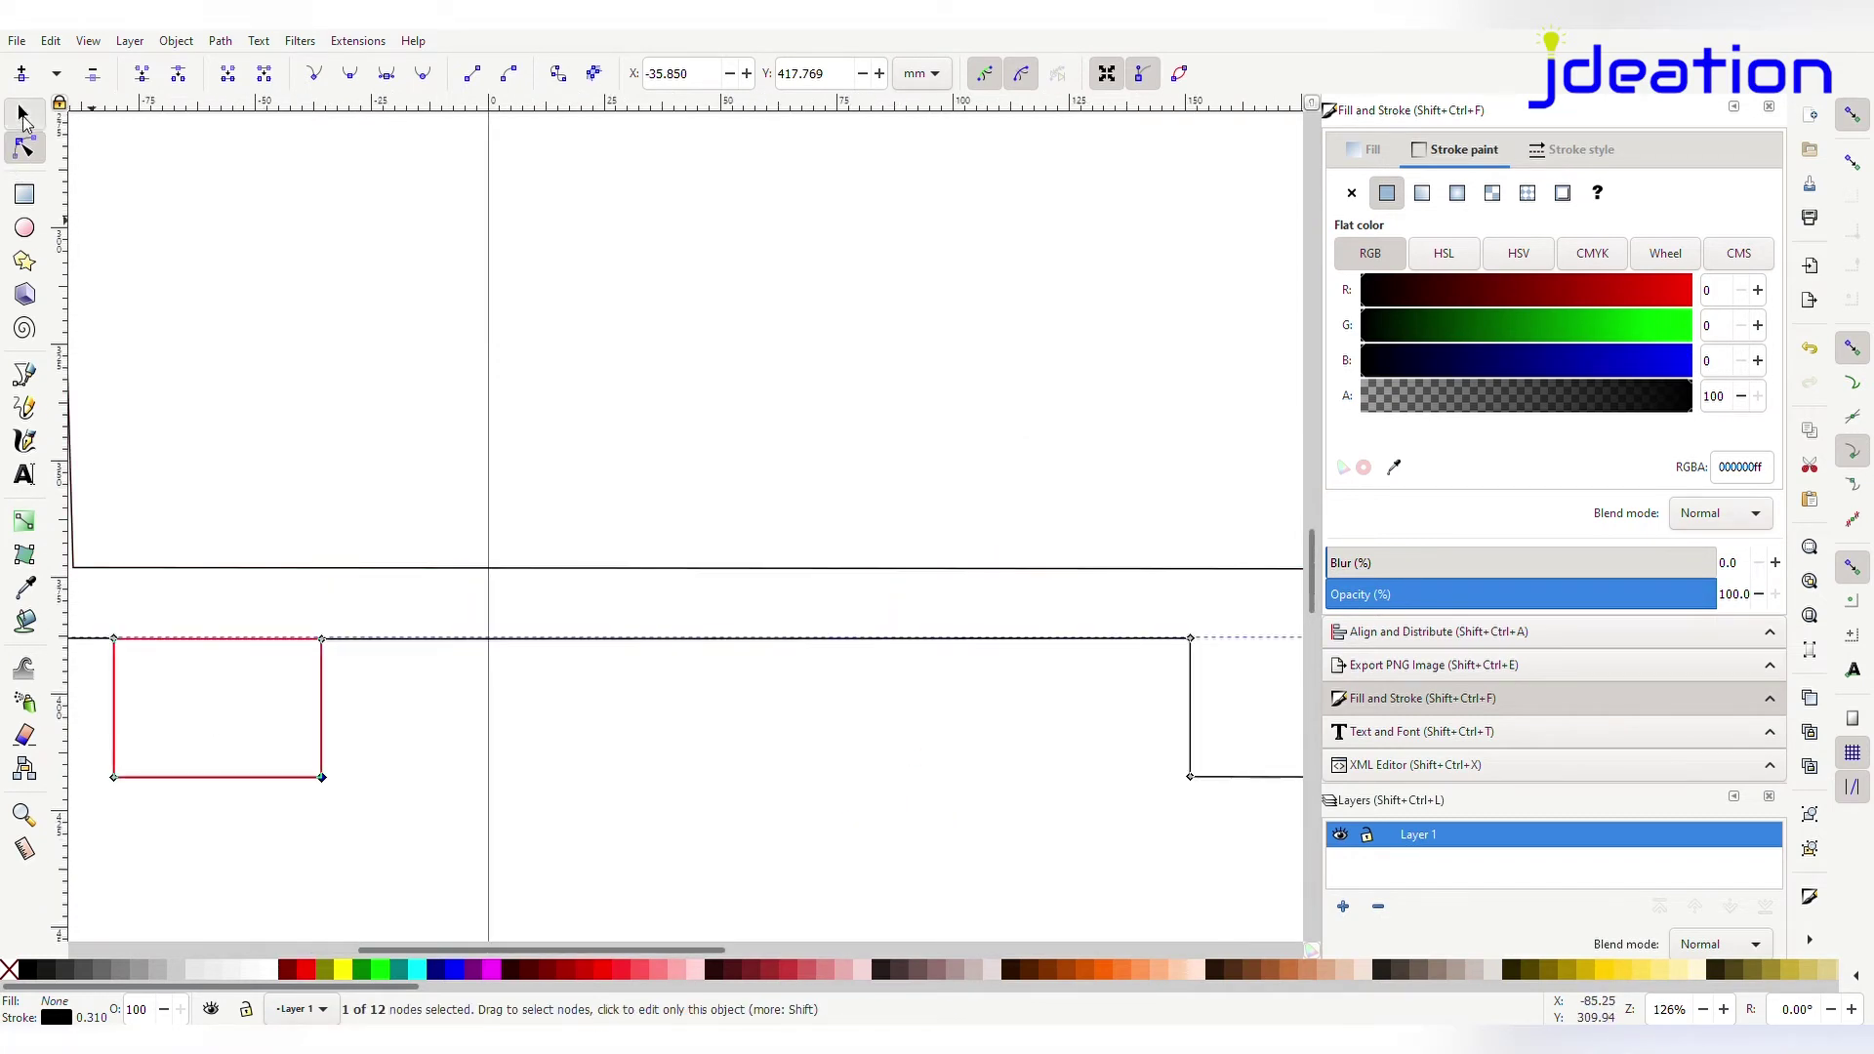
{"action": "mouse_move", "coordinate": [267, 781]}
{"action": "left_mouse_down"}
{"action": "mouse_move", "coordinate": [657, 808]}
{"action": "mouse_move", "coordinate": [919, 778]}
{"action": "left_mouse_up"}
{"action": "scroll", "coordinate": [926, 787], "scroll_direction": "right", "scroll_amount": 5}
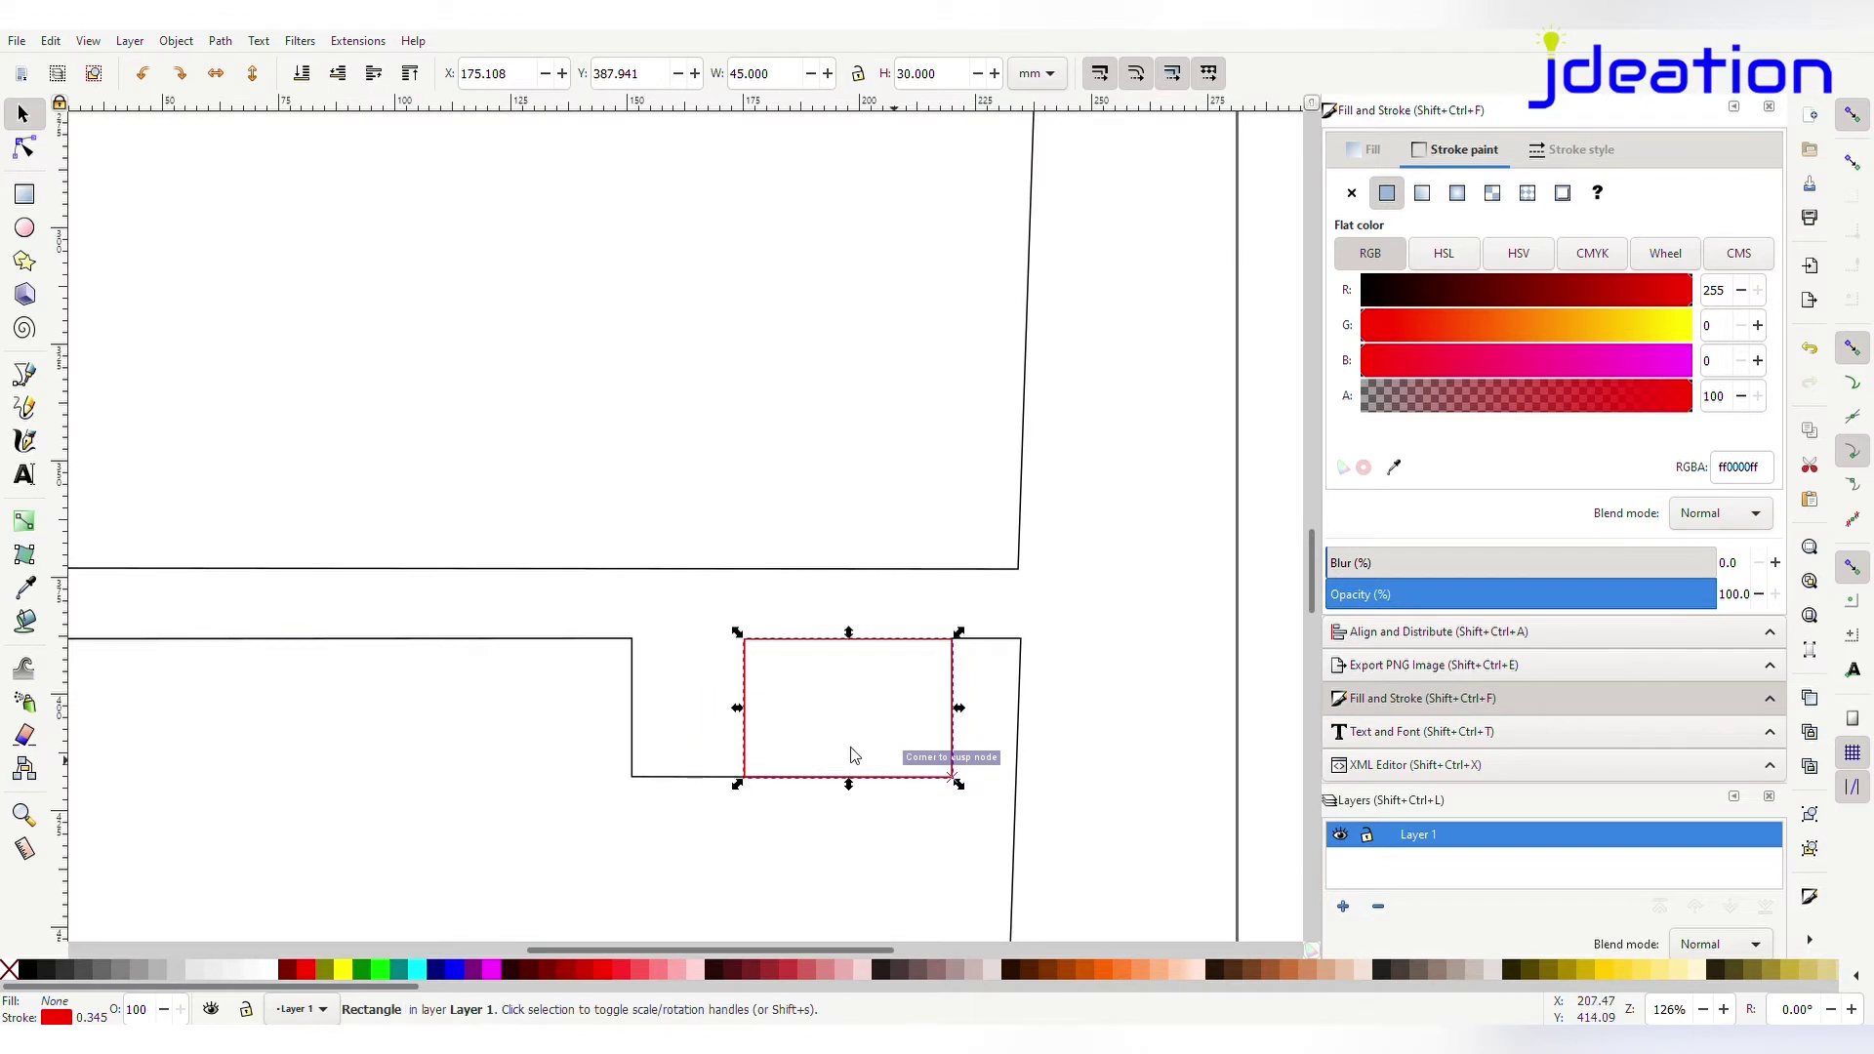
{"action": "left_click", "coordinate": [634, 760]}
{"action": "key", "text": "n"}
{"action": "left_click_drag", "start_coordinate": [636, 644], "coordinate": [745, 640]}
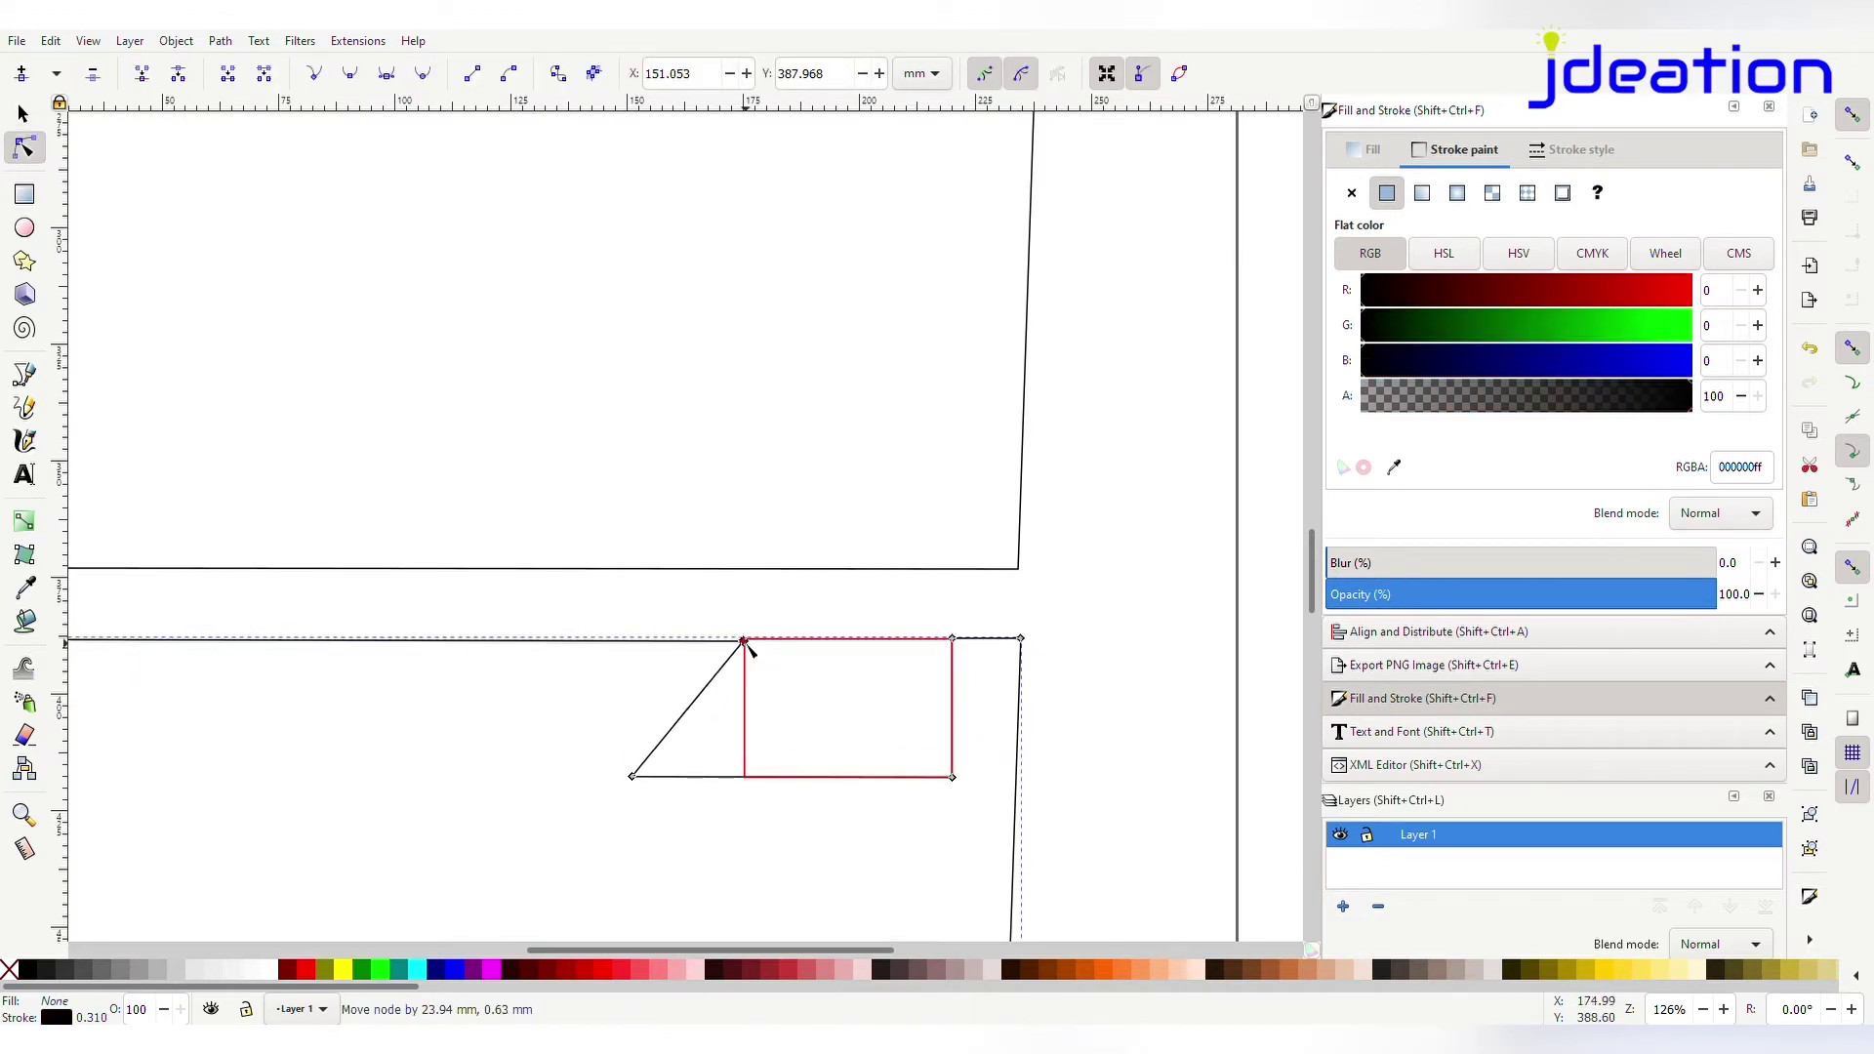
{"action": "left_click_drag", "start_coordinate": [633, 778], "coordinate": [745, 779]}
Delete the red reference rectangle from the right notch
{"action": "key", "text": "s"}
{"action": "key", "text": "Escape"}
{"action": "key", "text": "5"}
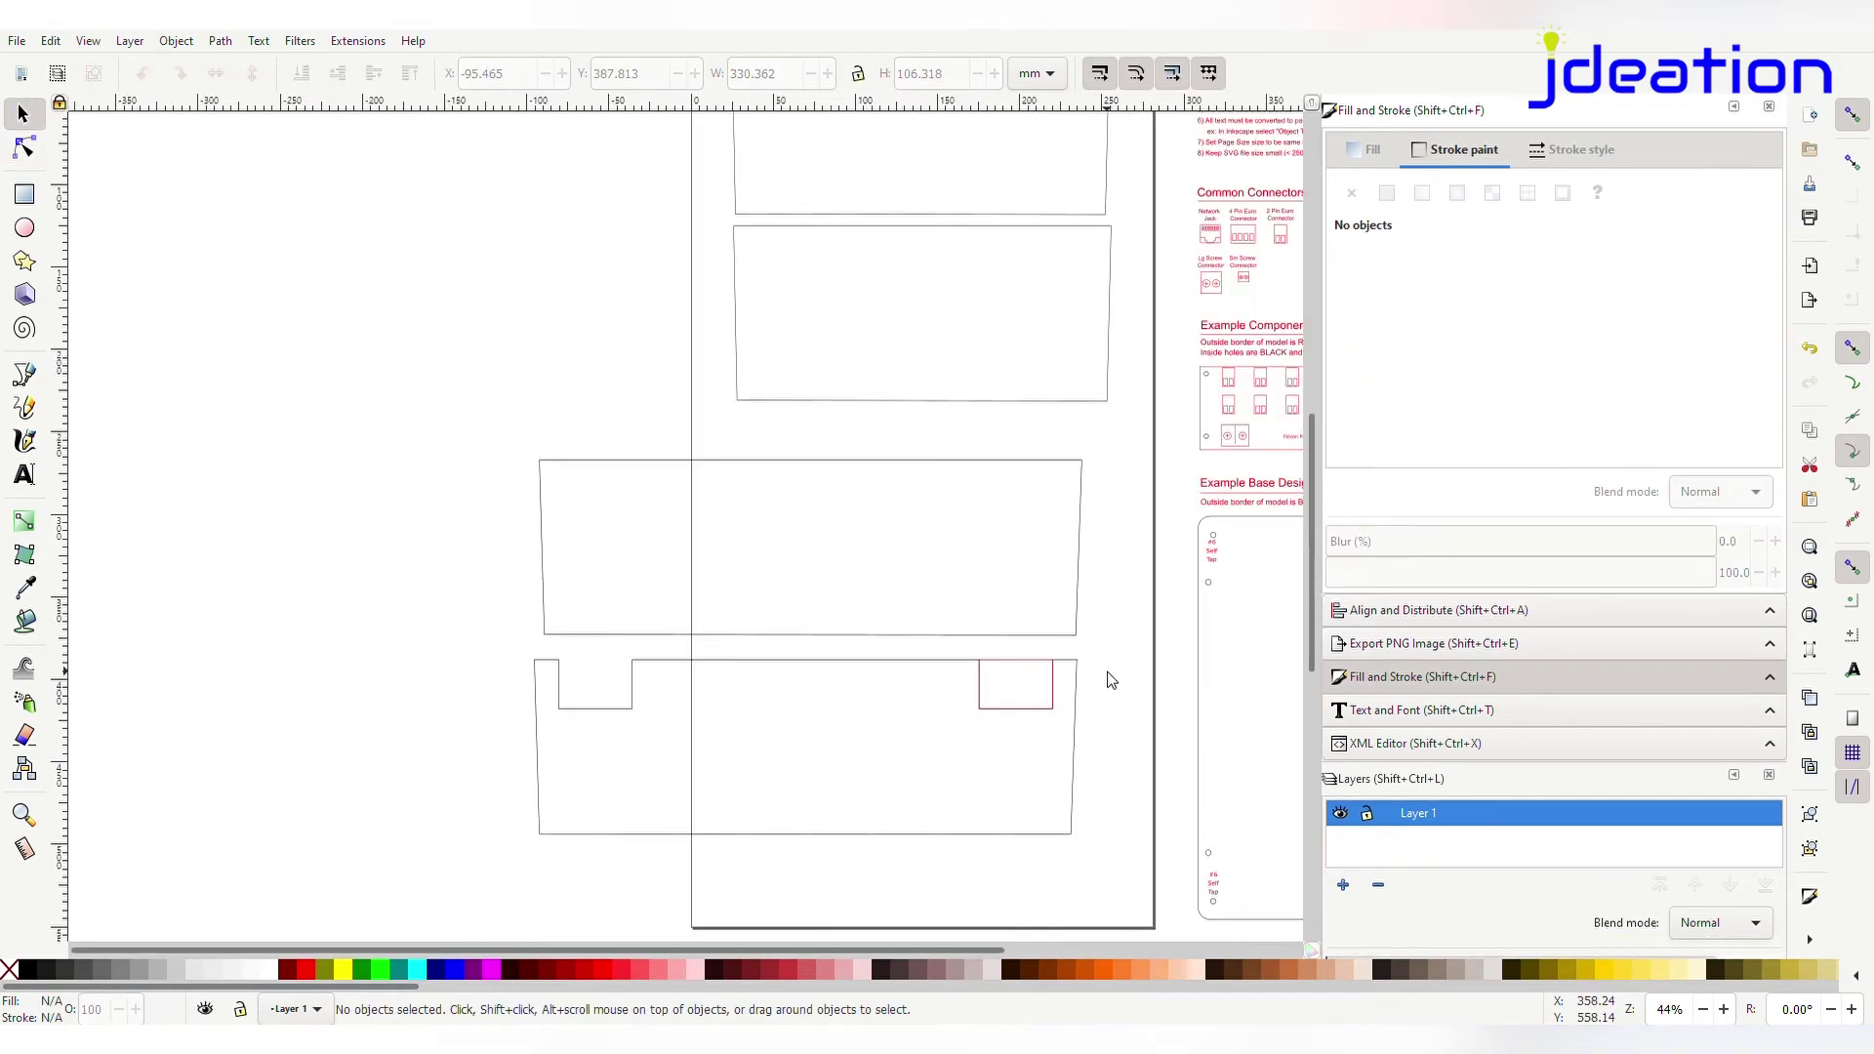
{"action": "left_click", "coordinate": [1039, 709]}
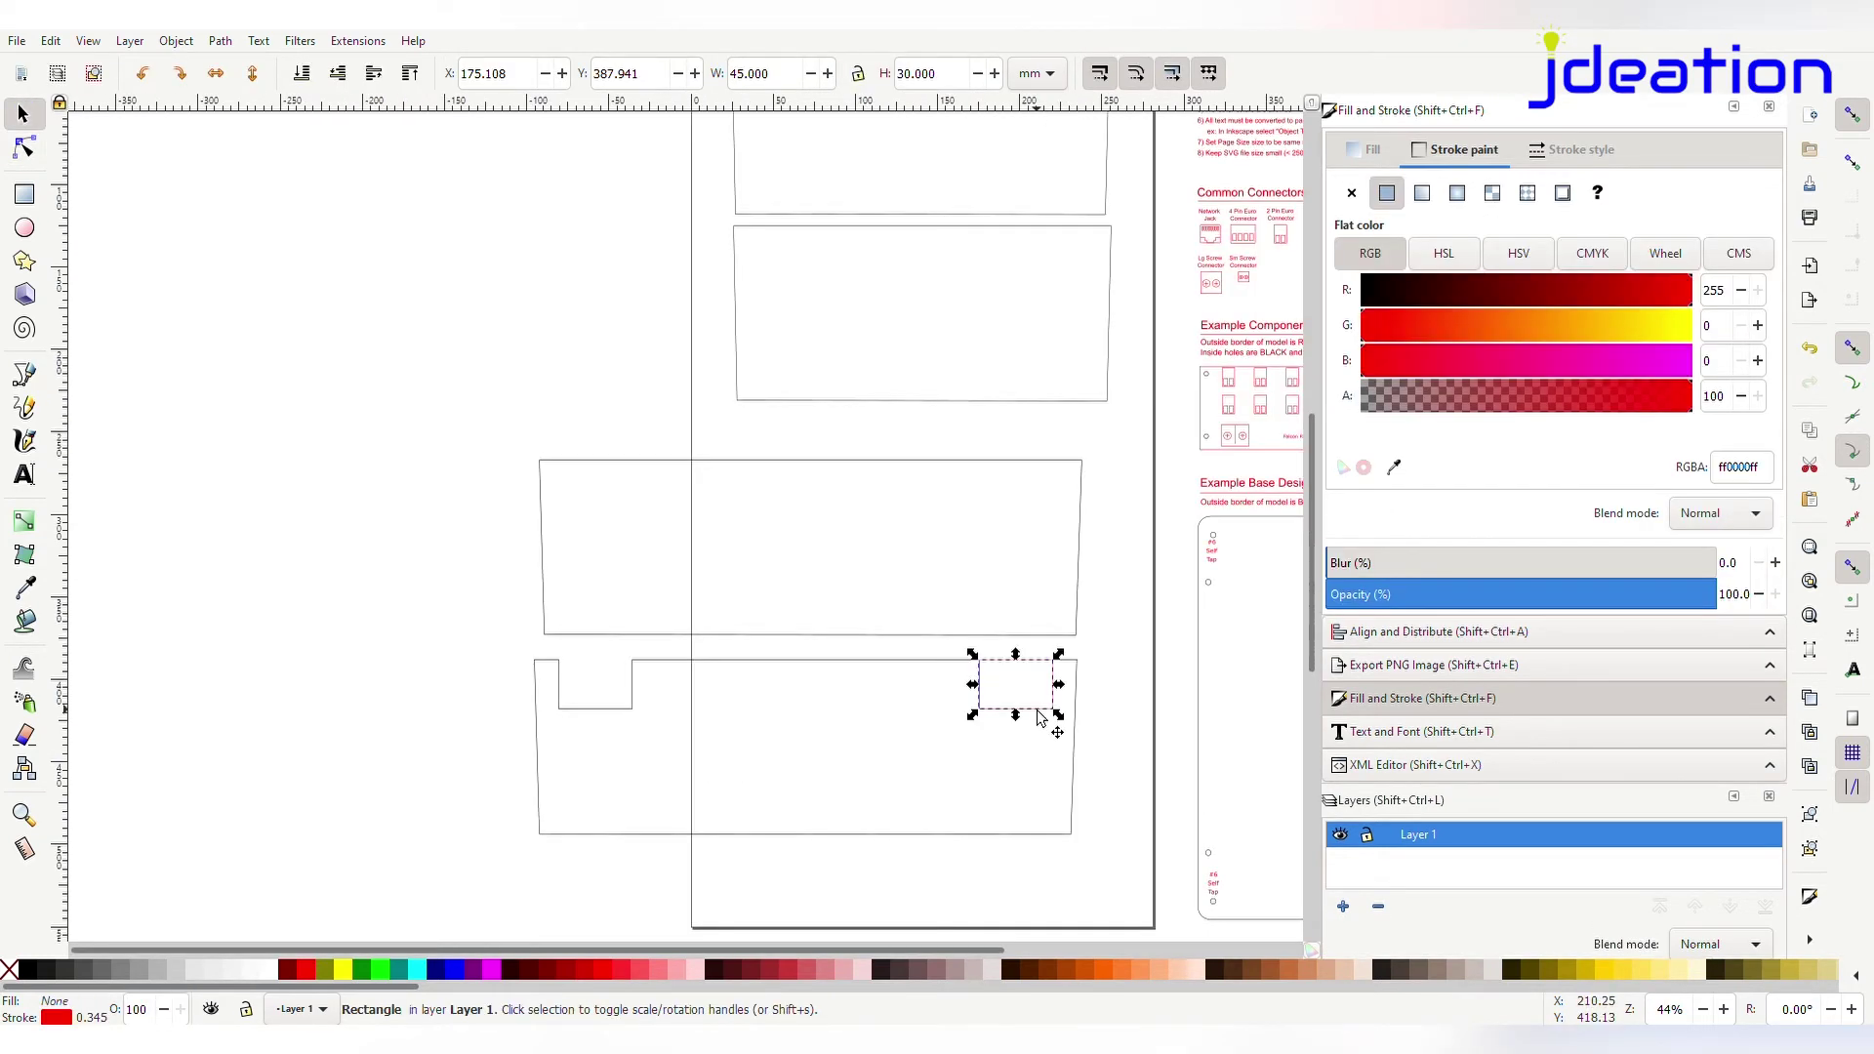
{"action": "key", "text": "Delete"}
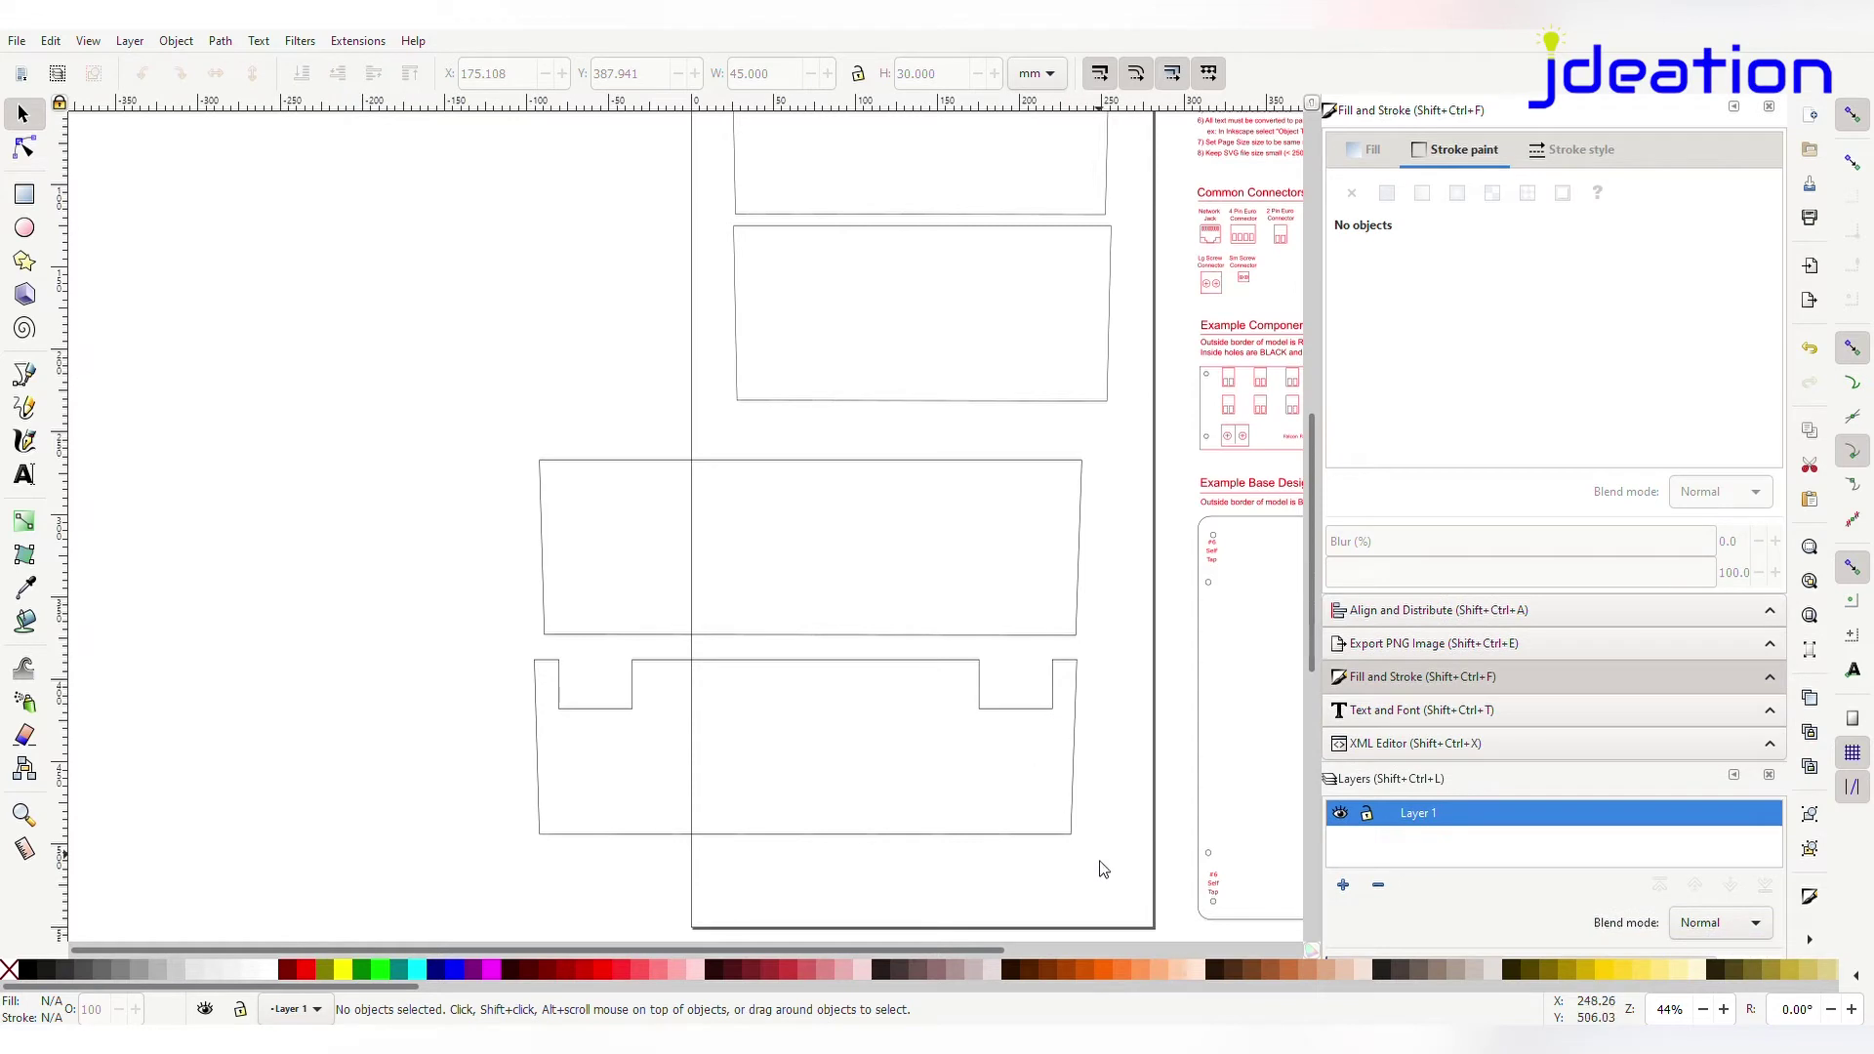
Move the two smaller tapered panels to the page's upper-left corner, stacked closely along its left edge
{"action": "left_click_drag", "start_coordinate": [896, 951], "coordinate": [1045, 939]}
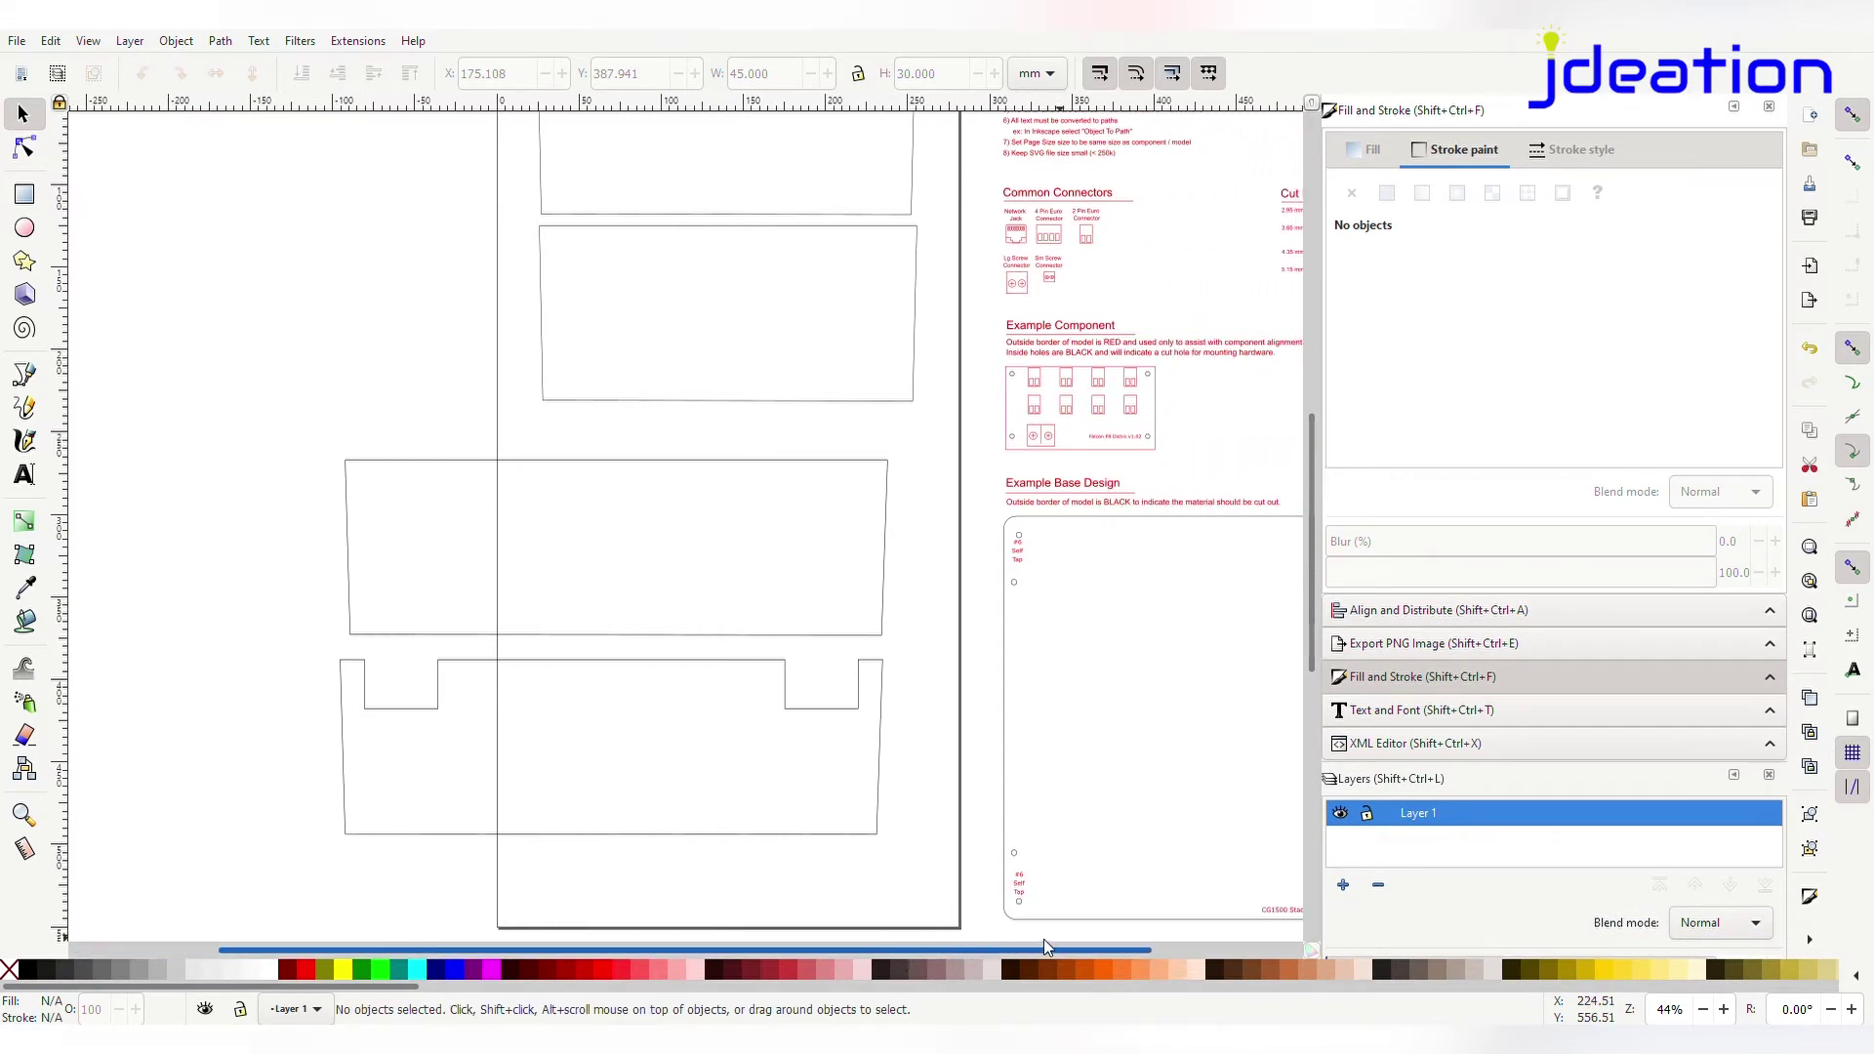
{"action": "scroll", "coordinate": [951, 862], "scroll_direction": "up", "scroll_amount": 2}
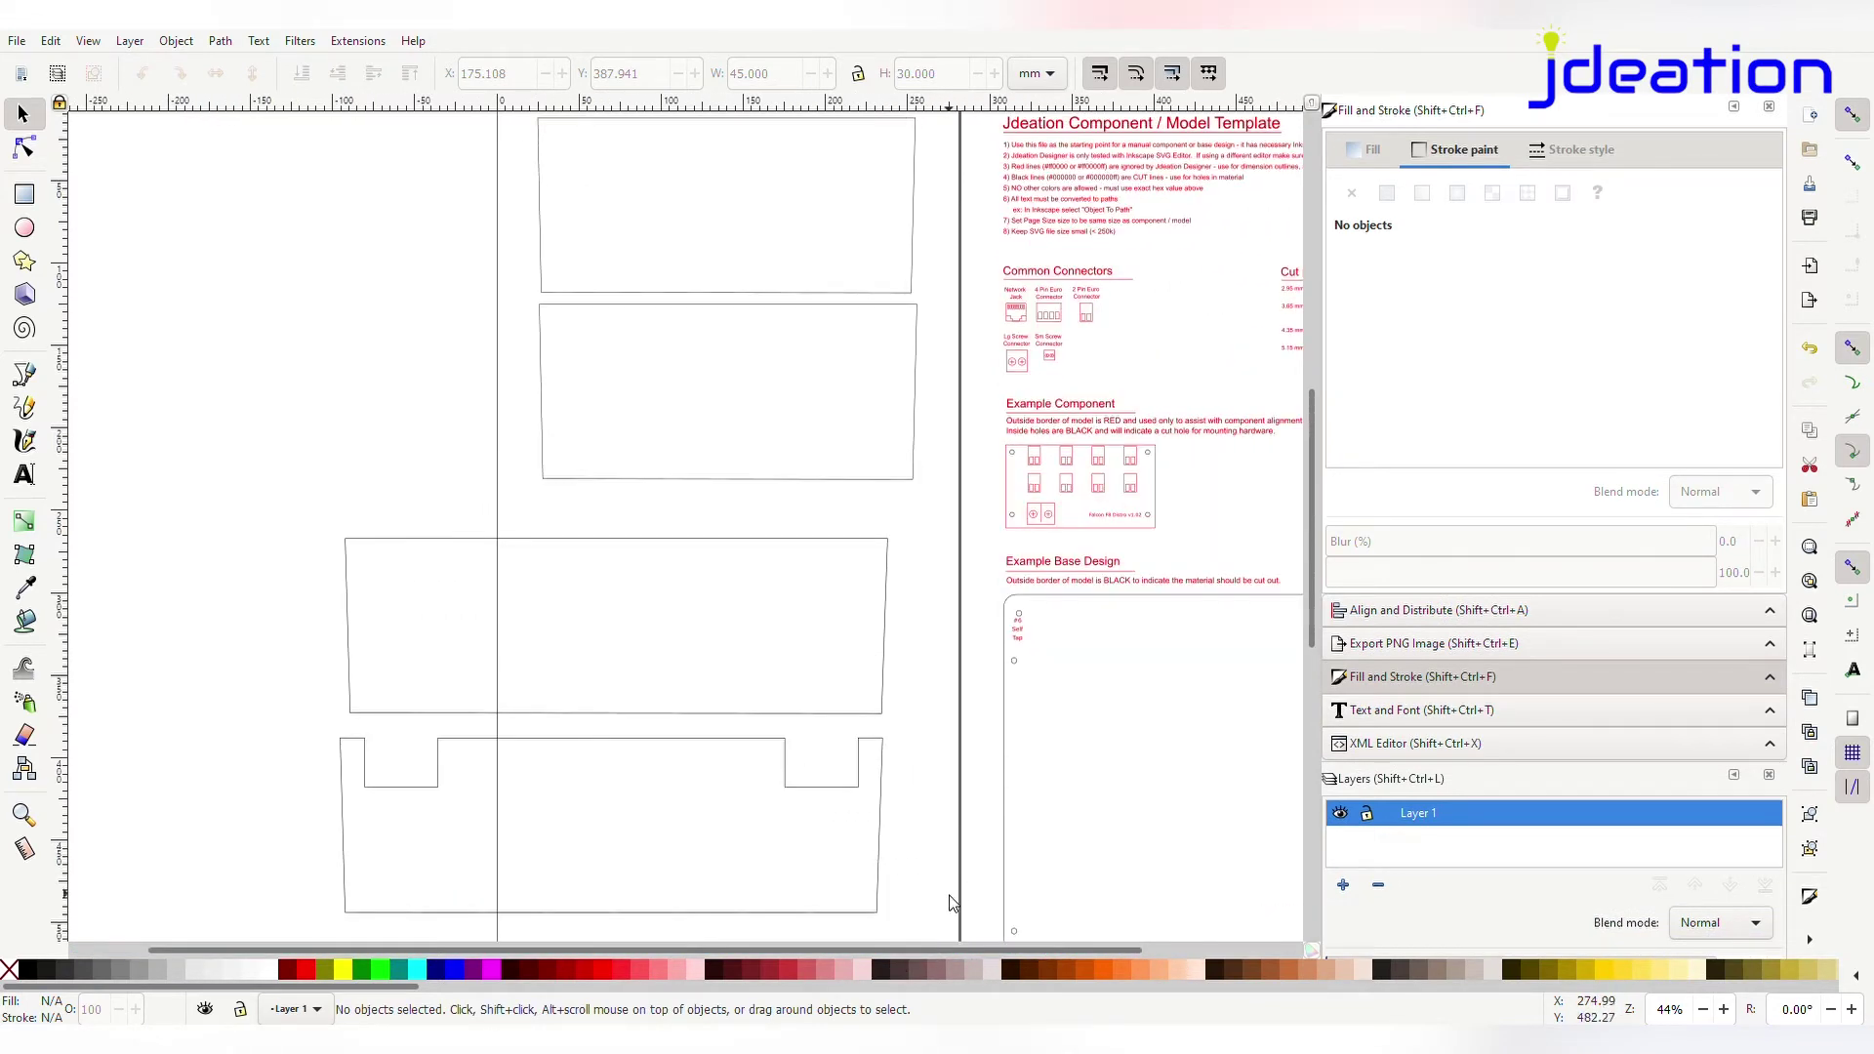
{"action": "scroll", "coordinate": [1318, 569], "scroll_direction": "up", "scroll_amount": 1}
{"action": "left_click_drag", "start_coordinate": [1318, 569], "coordinate": [1320, 579]}
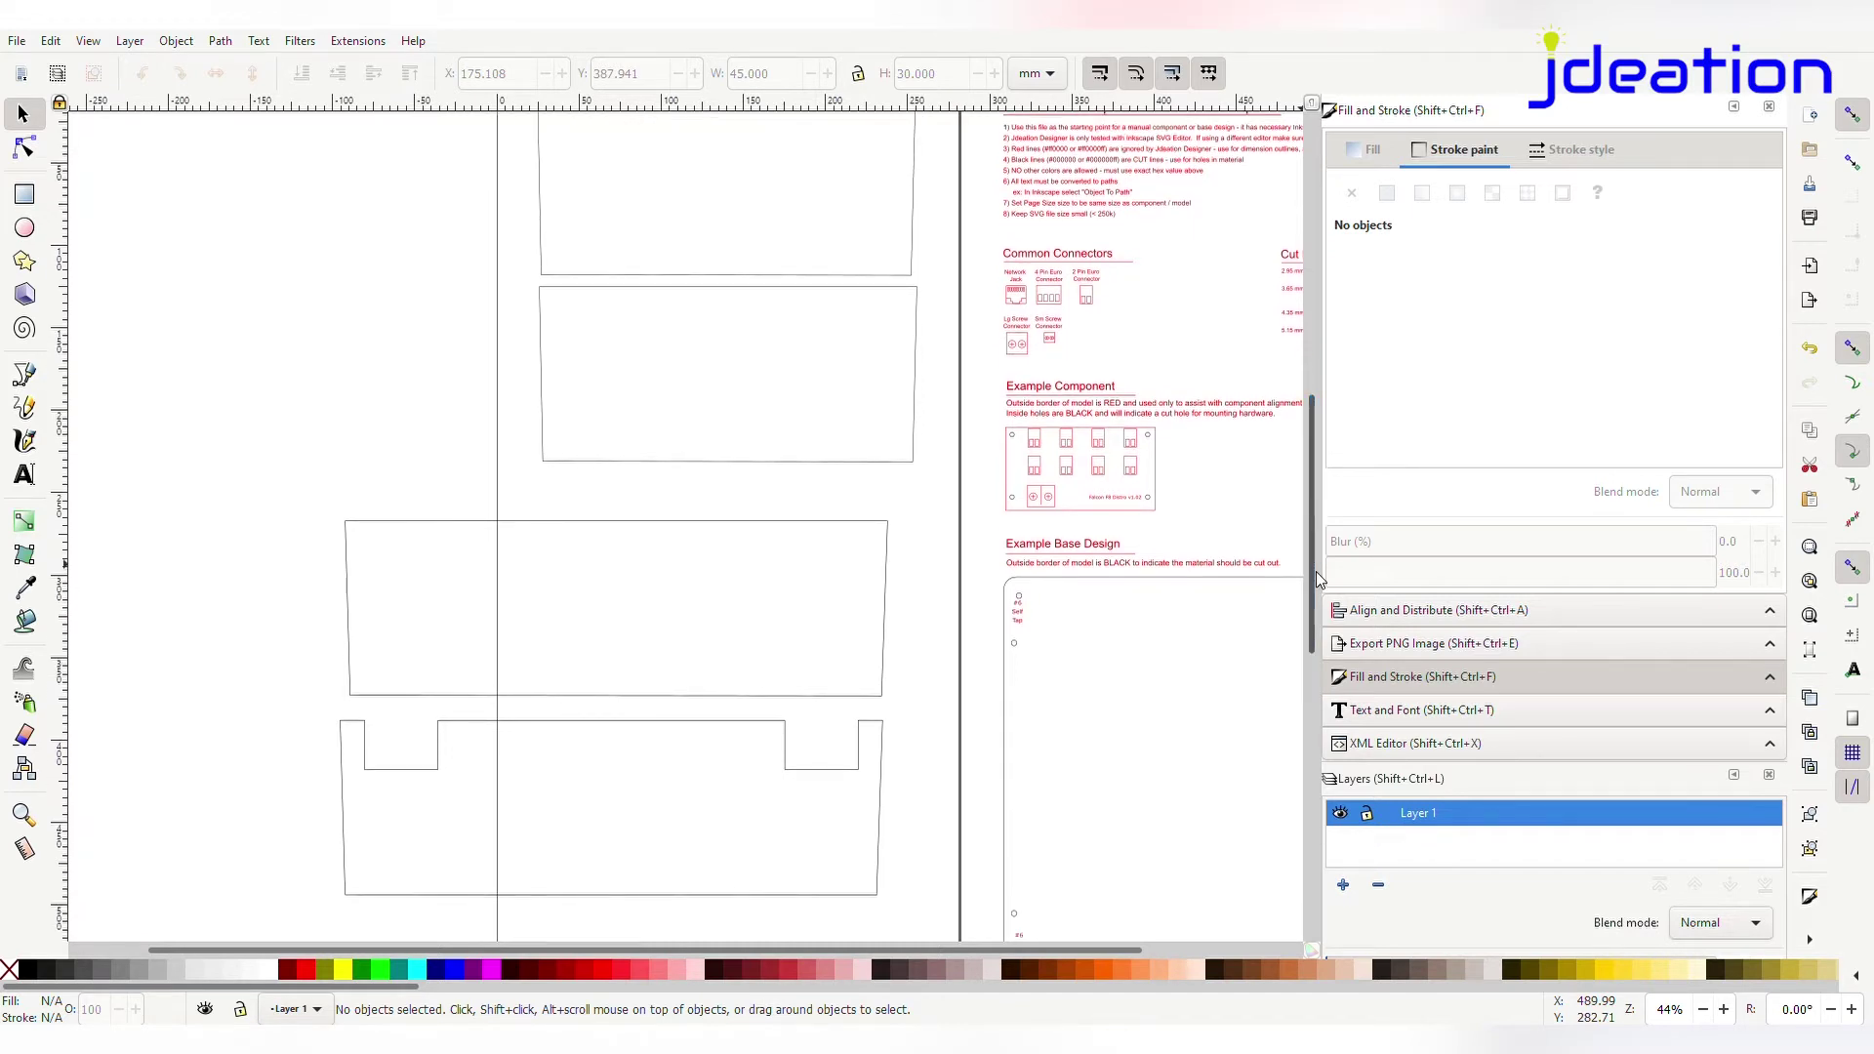
{"action": "left_click_drag", "start_coordinate": [840, 947], "coordinate": [910, 940]}
{"action": "scroll", "coordinate": [571, 234], "scroll_direction": "up", "scroll_amount": 1}
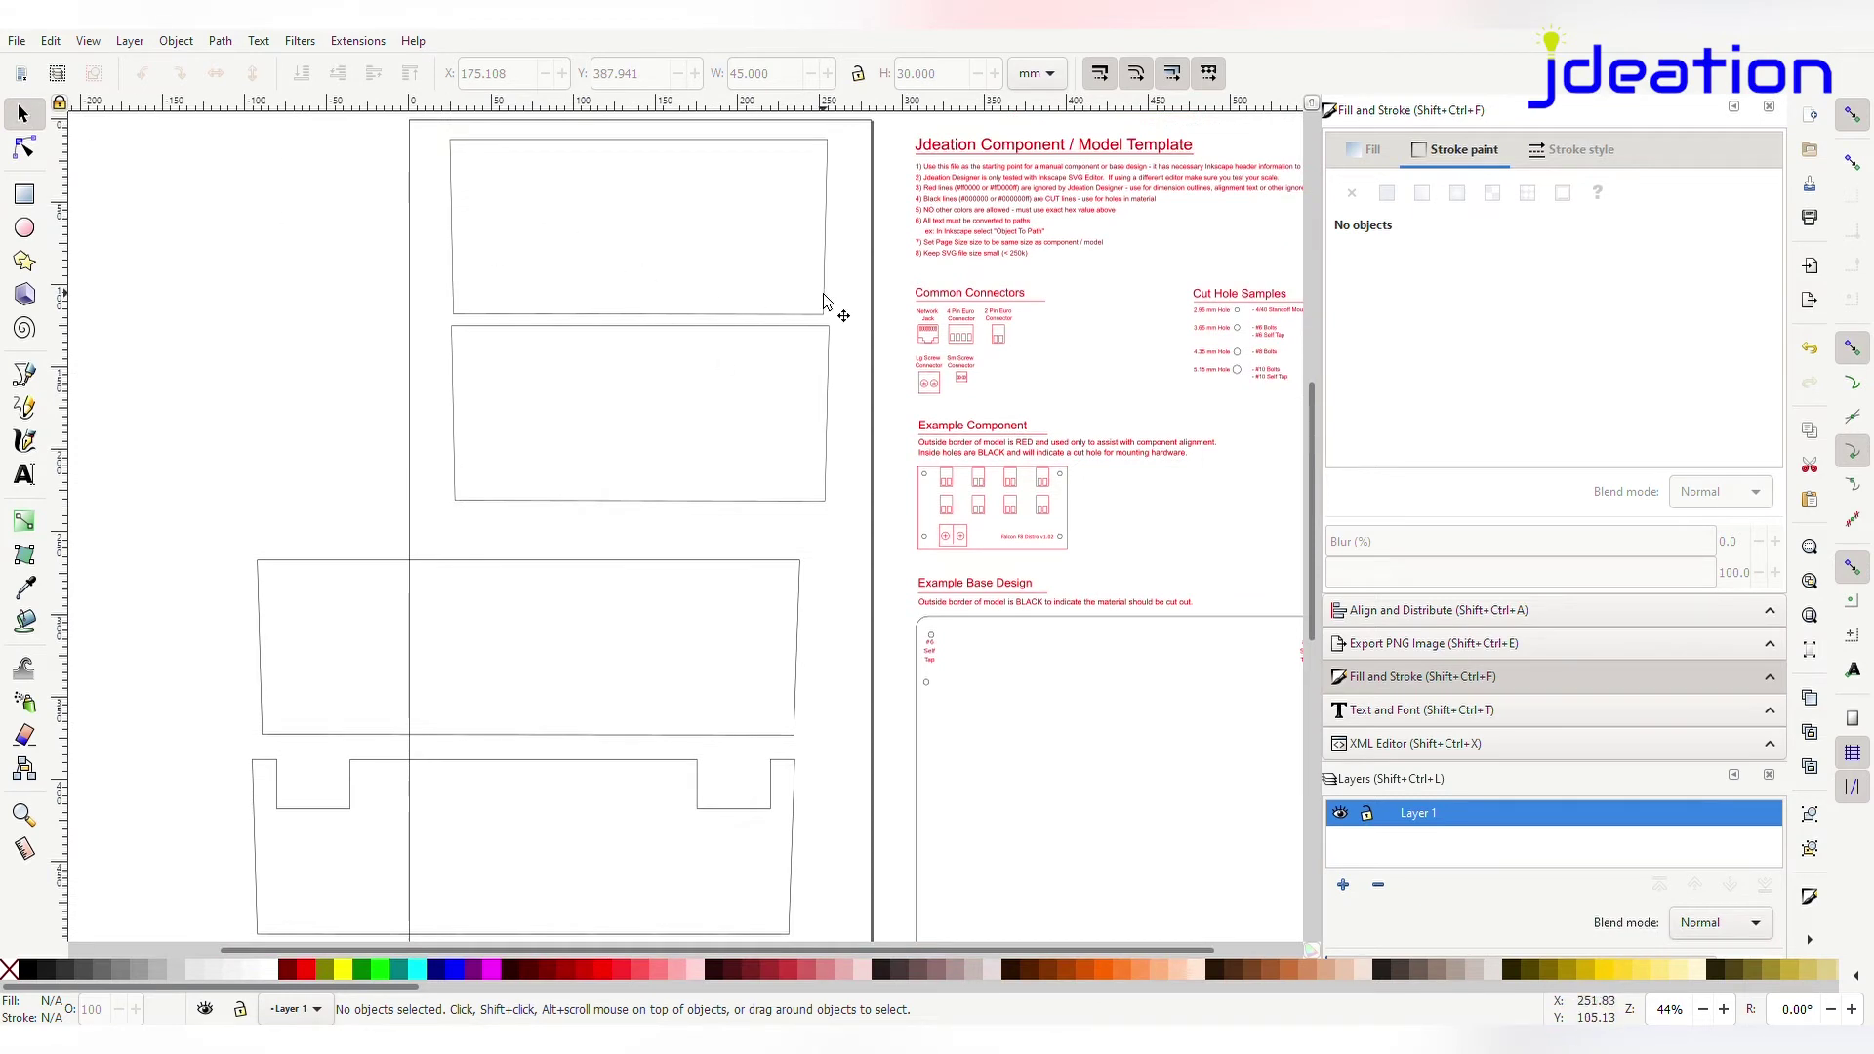
{"action": "left_click_drag", "start_coordinate": [823, 300], "coordinate": [794, 289]}
{"action": "left_click_drag", "start_coordinate": [829, 397], "coordinate": [793, 386]}
{"action": "scroll", "coordinate": [1074, 635], "scroll_direction": "down", "scroll_amount": 1, "text": "ctrl"}
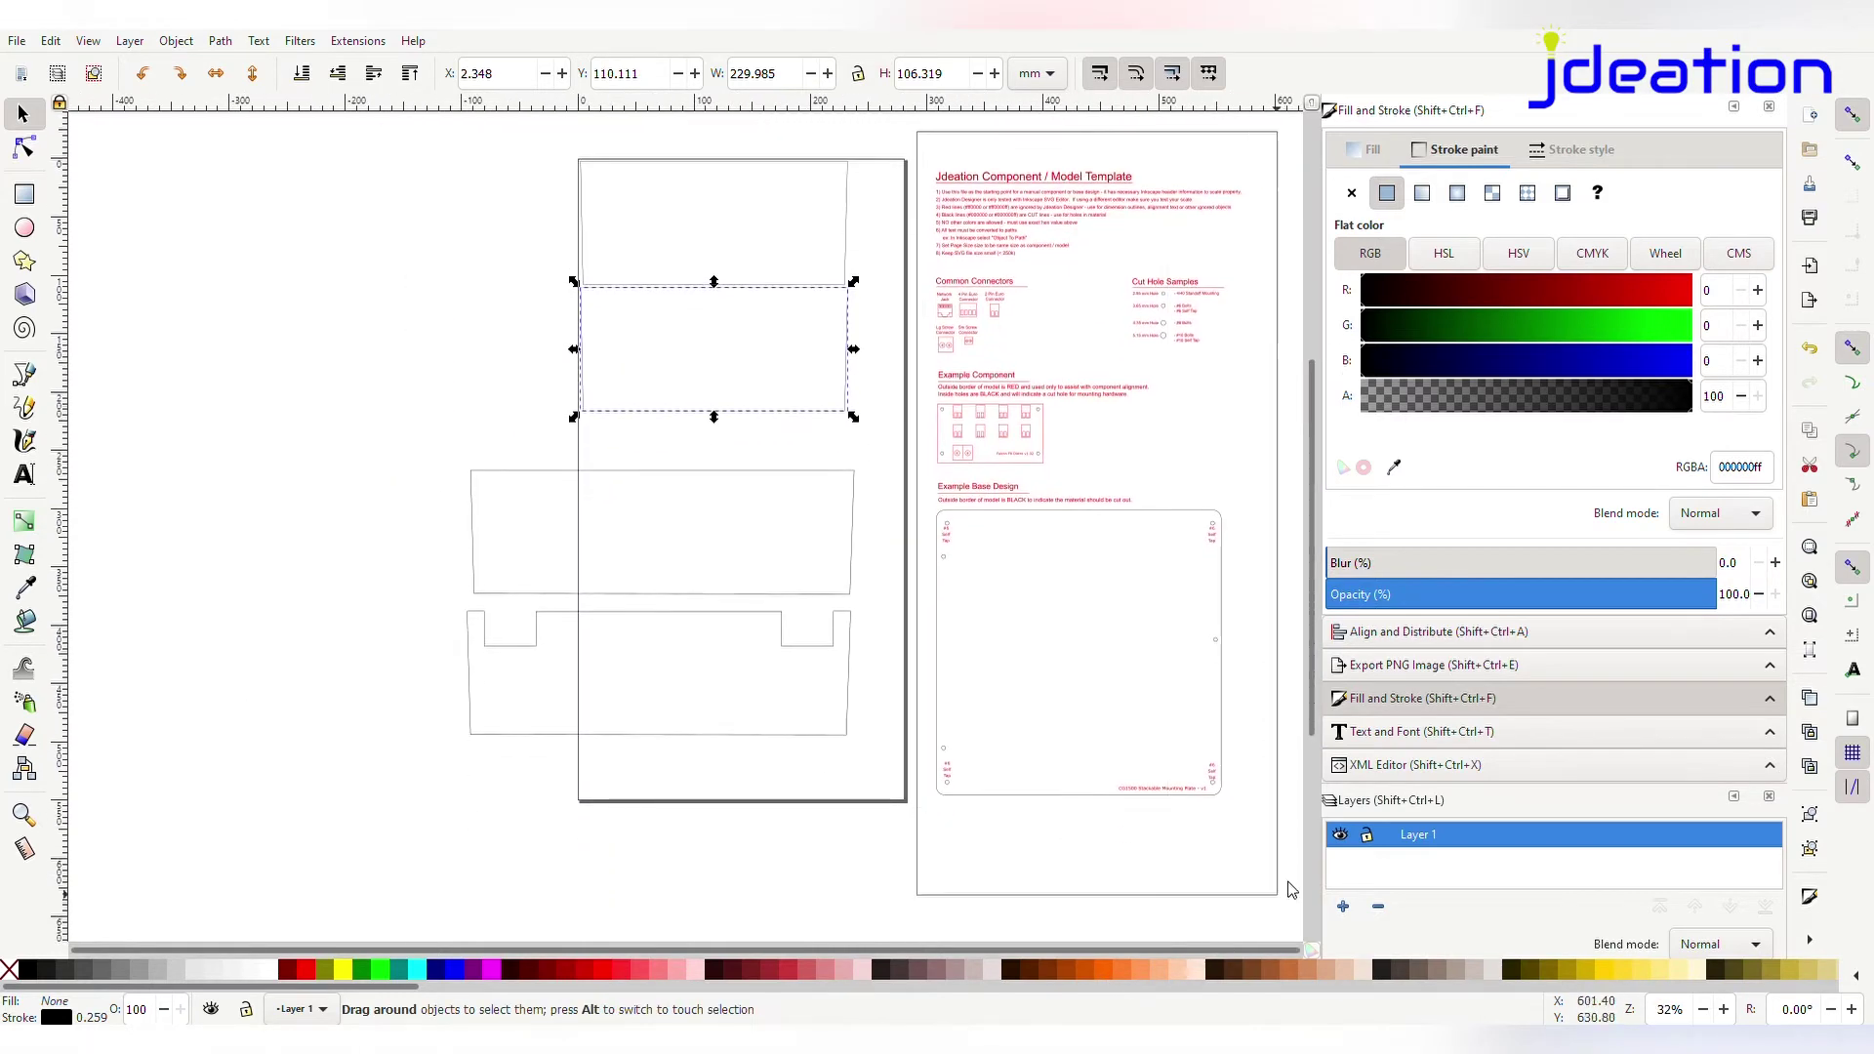
Move the plain wide panel and the notched panel directly below the smaller panels, aligned along the page's left edge
{"action": "scroll", "coordinate": [1221, 781], "scroll_direction": "right", "scroll_amount": 2}
{"action": "scroll", "coordinate": [1172, 683], "scroll_direction": "right", "scroll_amount": 1}
{"action": "left_click", "coordinate": [1150, 657]}
{"action": "scroll", "coordinate": [781, 635], "scroll_direction": "right", "scroll_amount": 2}
{"action": "left_click", "coordinate": [647, 593]}
{"action": "left_click_drag", "start_coordinate": [497, 601], "coordinate": [614, 539]}
{"action": "scroll", "coordinate": [410, 489], "scroll_direction": "up", "scroll_amount": 1, "text": "ctrl"}
{"action": "left_click", "coordinate": [514, 681]}
{"action": "left_click_drag", "start_coordinate": [515, 682], "coordinate": [676, 587]}
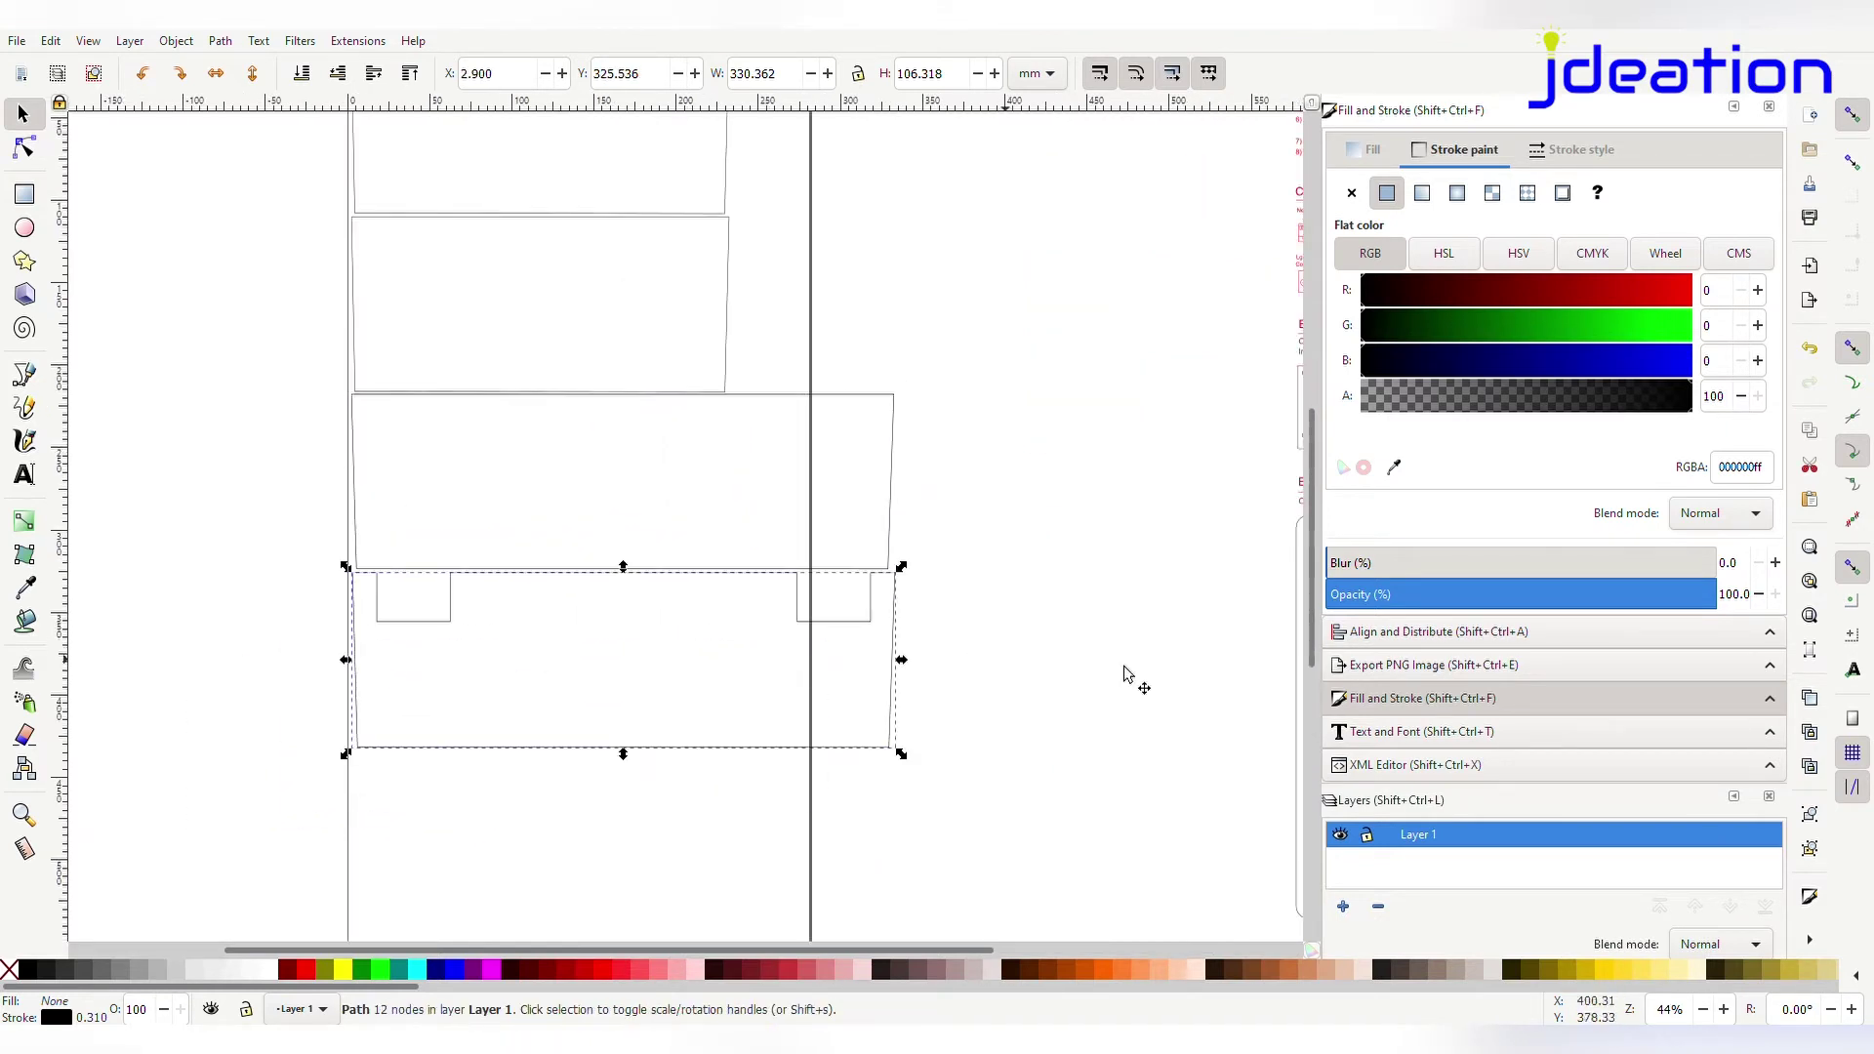
{"action": "left_click", "coordinate": [1164, 669]}
Compare the topmost panel's RGBA stroke colour with the template's rules for cut-line and ignored-line colours
{"action": "scroll", "coordinate": [424, 278], "scroll_direction": "up", "scroll_amount": 3}
{"action": "scroll", "coordinate": [425, 279], "scroll_direction": "left", "scroll_amount": 2}
{"action": "scroll", "coordinate": [965, 566], "scroll_direction": "up", "scroll_amount": 1, "text": "ctrl"}
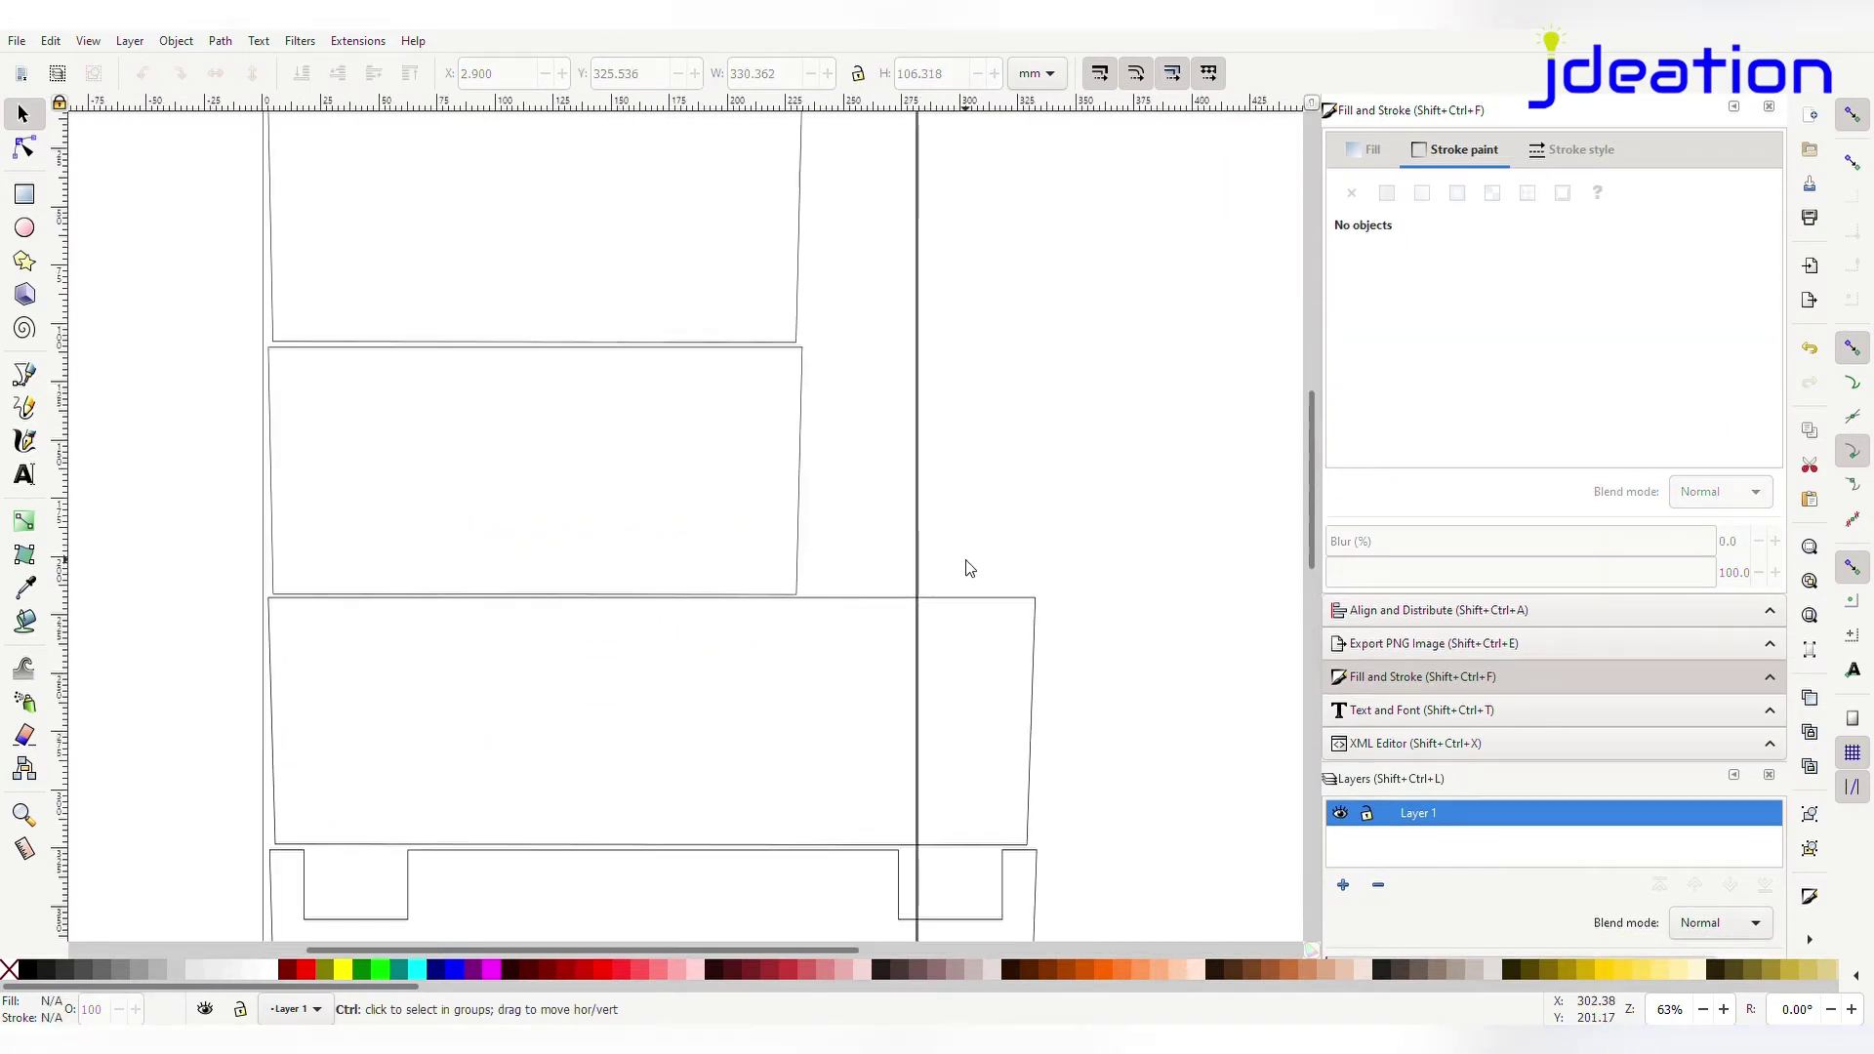
{"action": "scroll", "coordinate": [904, 547], "scroll_direction": "down", "scroll_amount": 1, "text": "ctrl"}
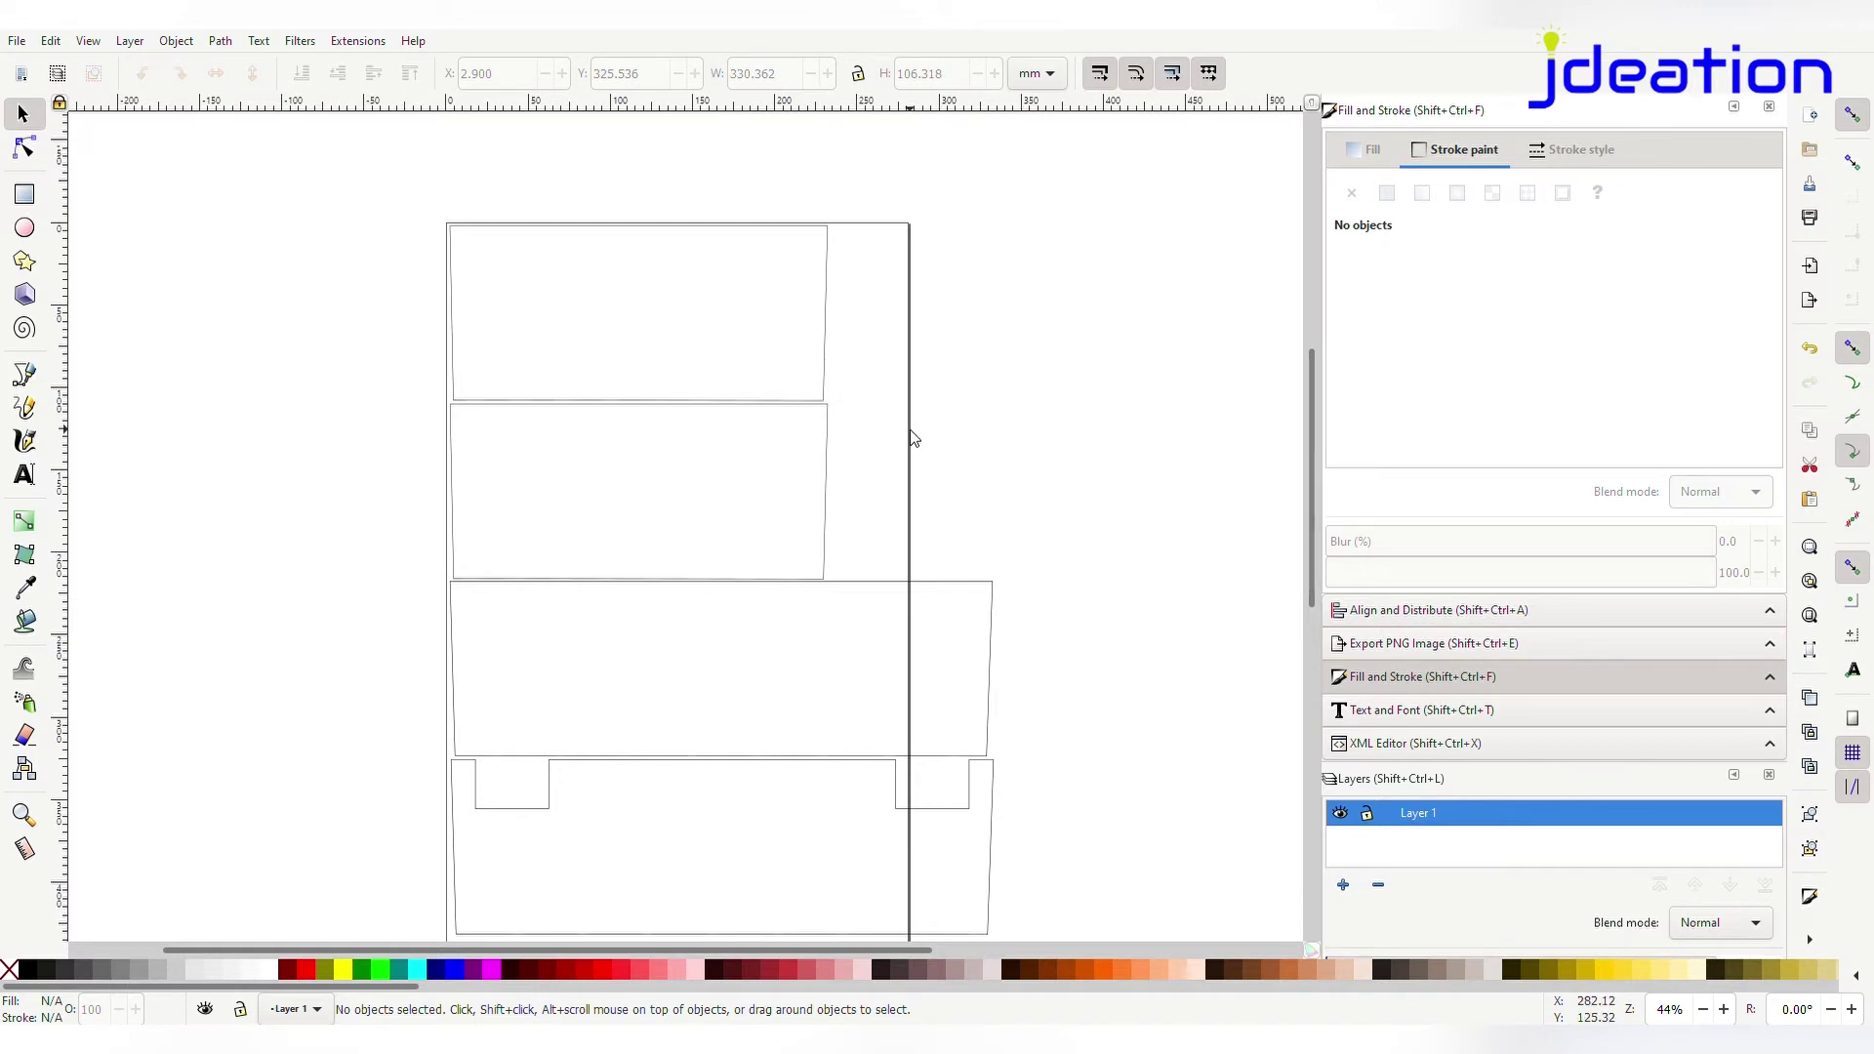
{"action": "left_click", "coordinate": [827, 383]}
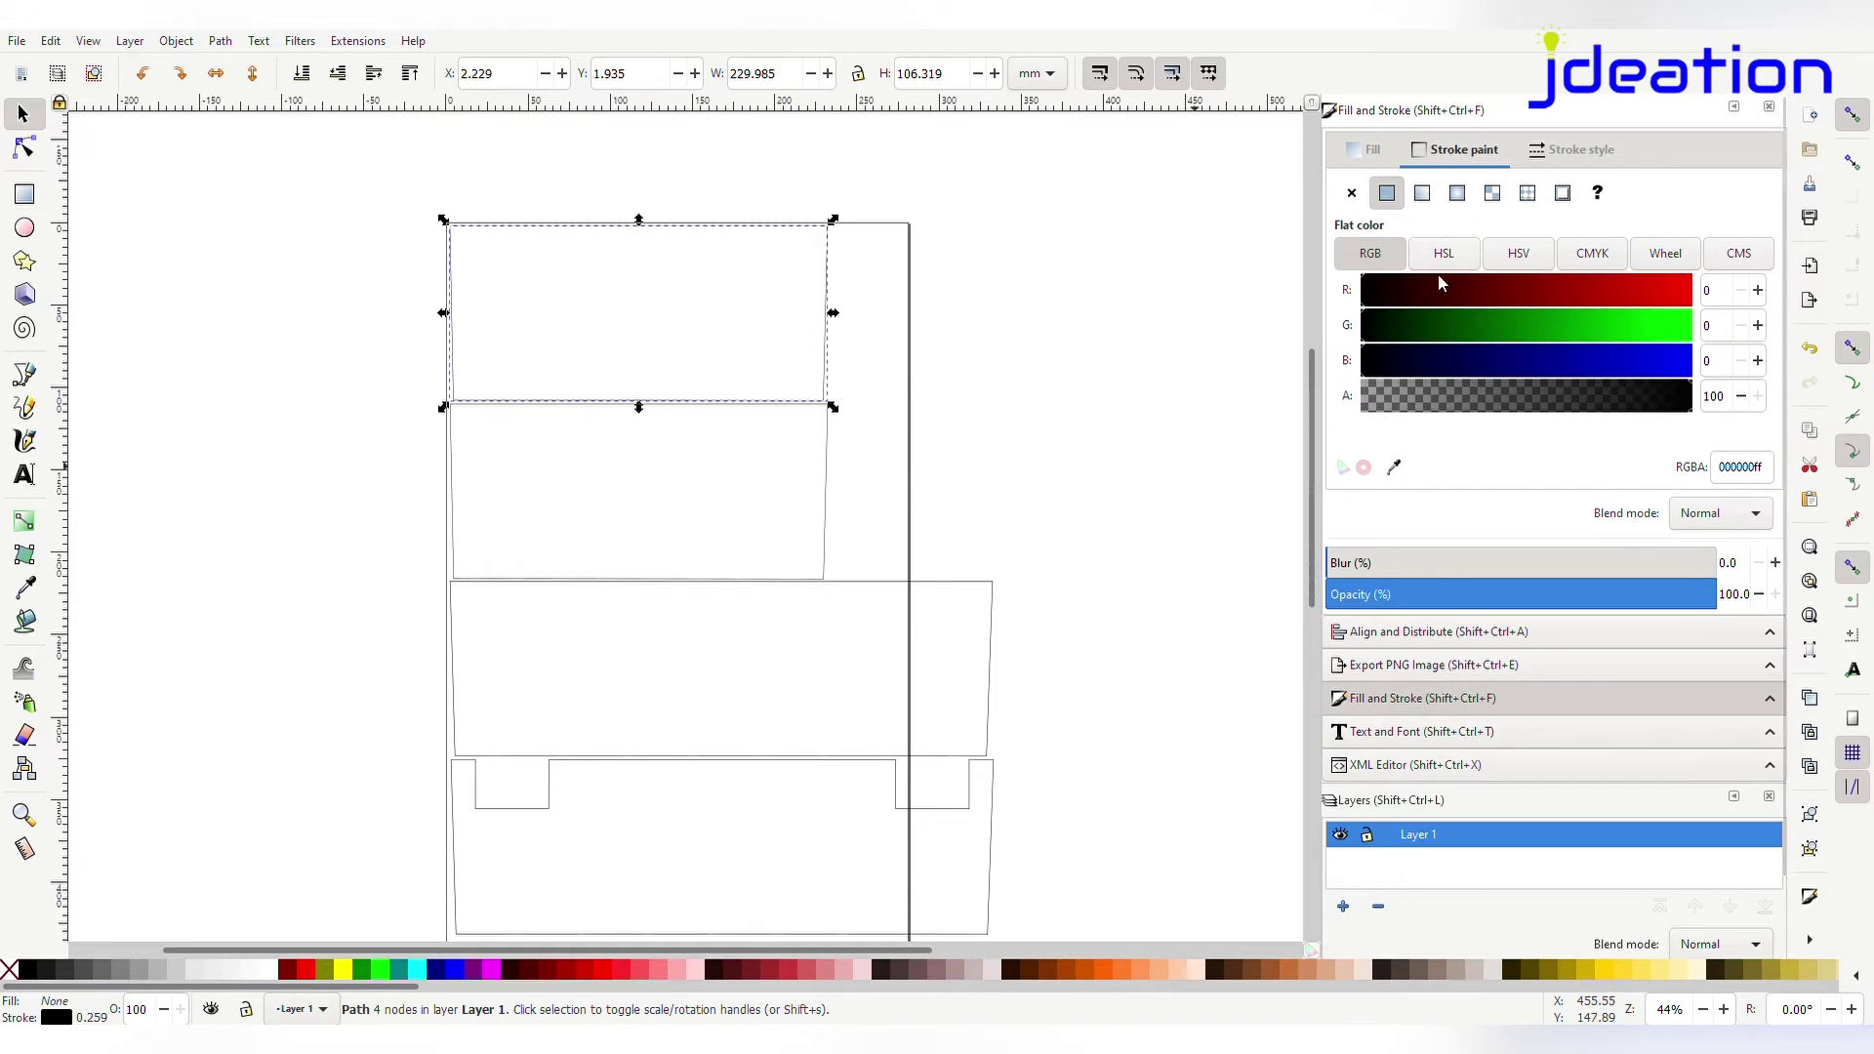
{"action": "double_click", "coordinate": [1758, 469]}
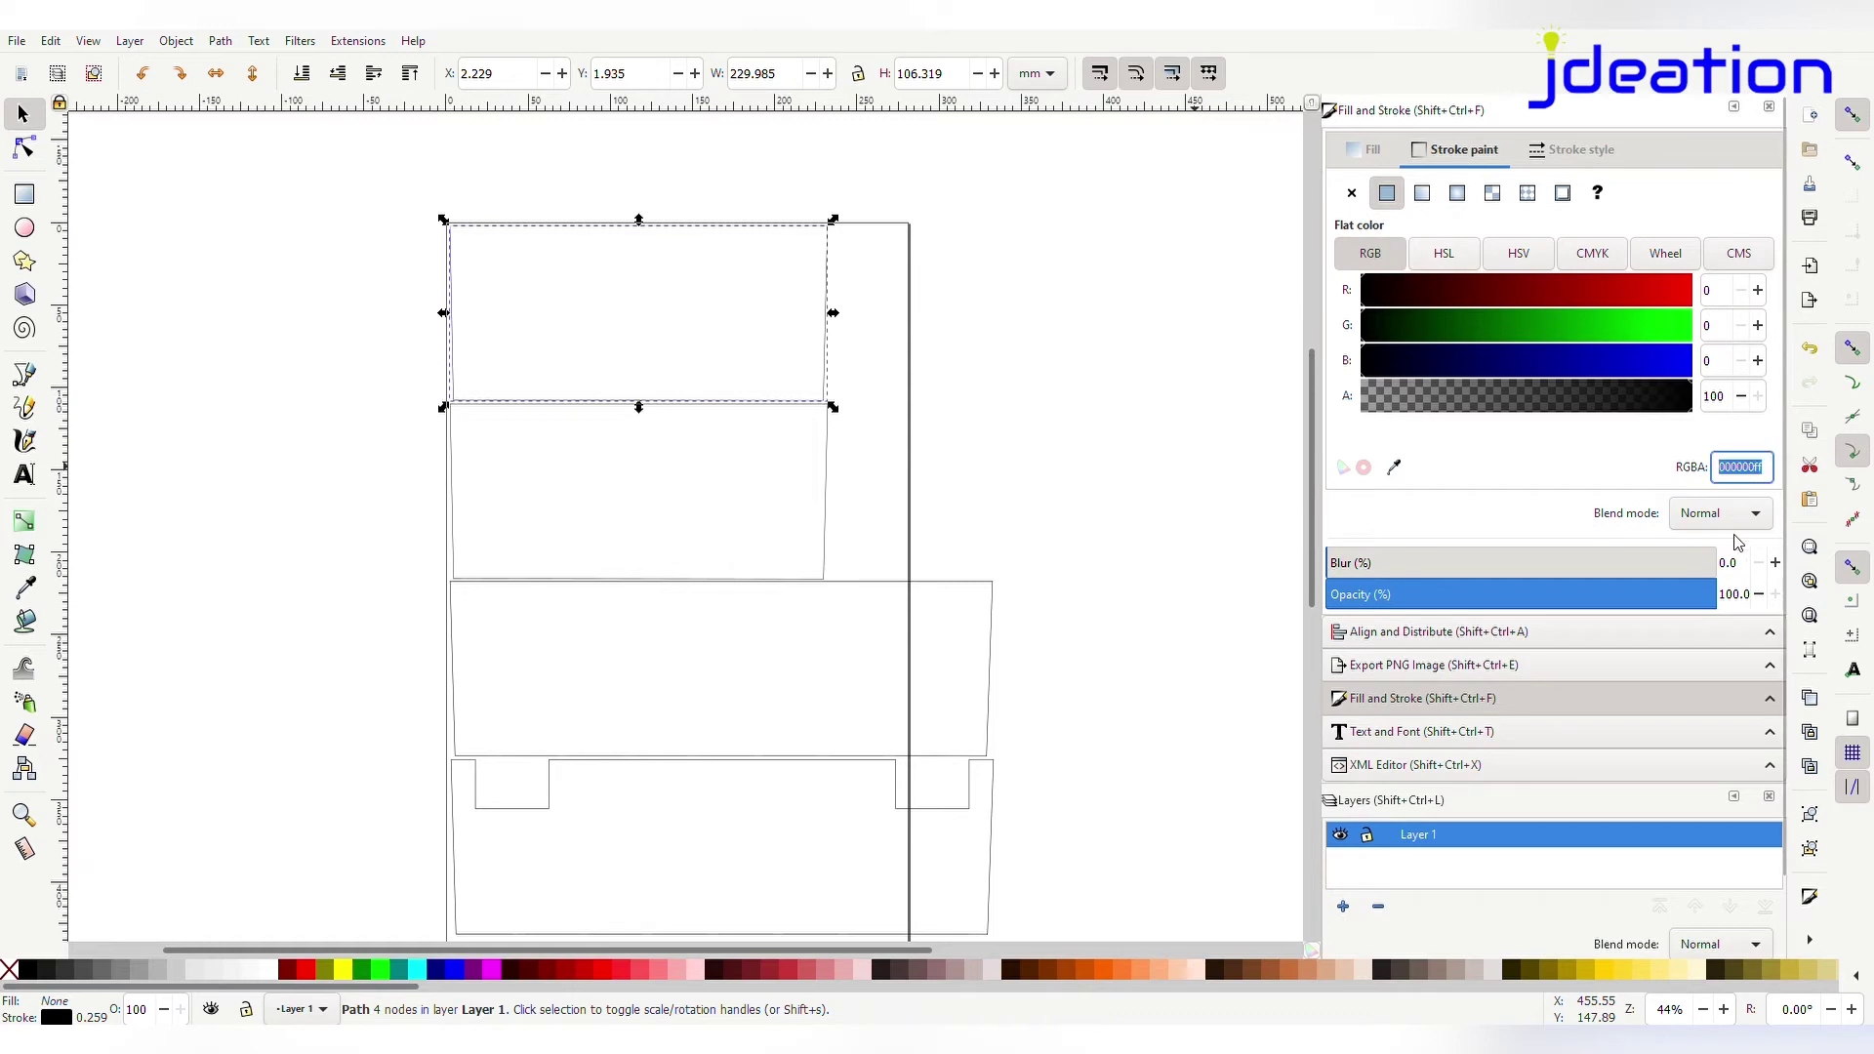
{"action": "left_click_drag", "start_coordinate": [804, 953], "coordinate": [881, 303]}
{"action": "scroll", "coordinate": [881, 304], "scroll_direction": "up", "scroll_amount": 3}
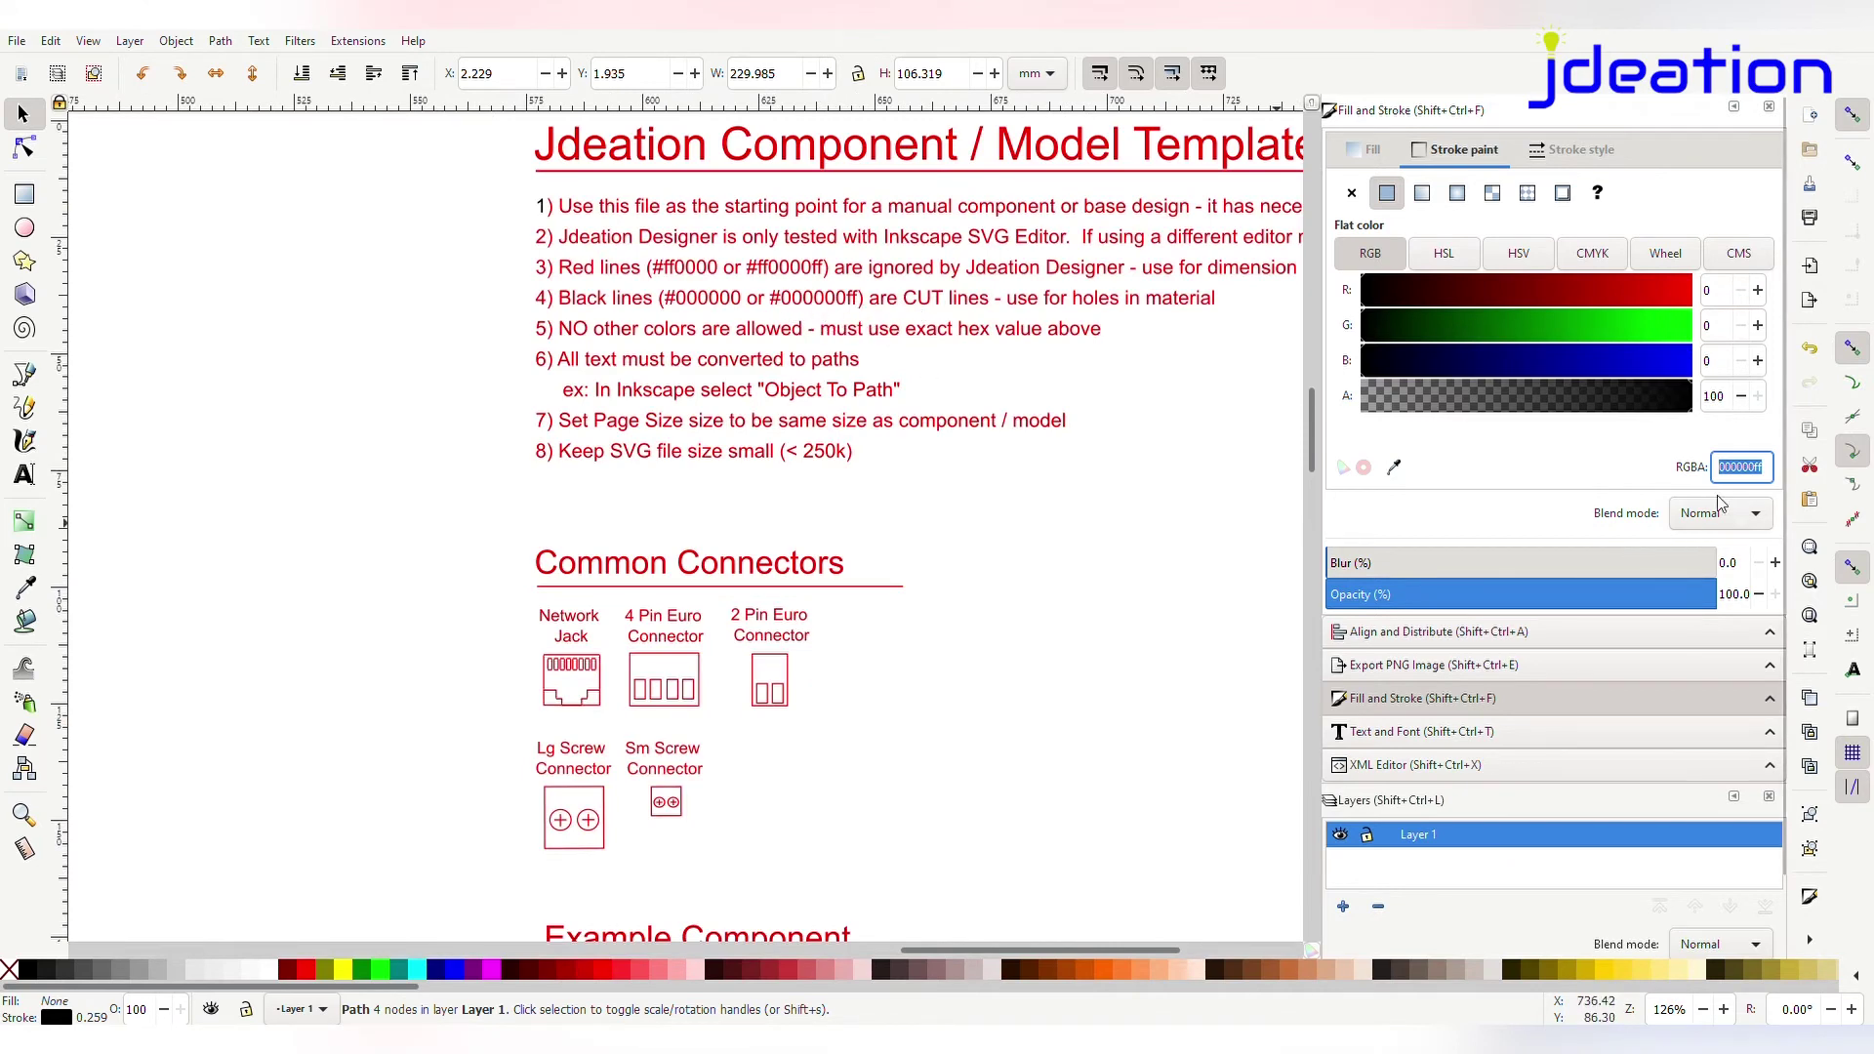
{"action": "left_click_drag", "start_coordinate": [962, 950], "coordinate": [402, 712]}
{"action": "scroll", "coordinate": [469, 592], "scroll_direction": "down", "scroll_amount": 1}
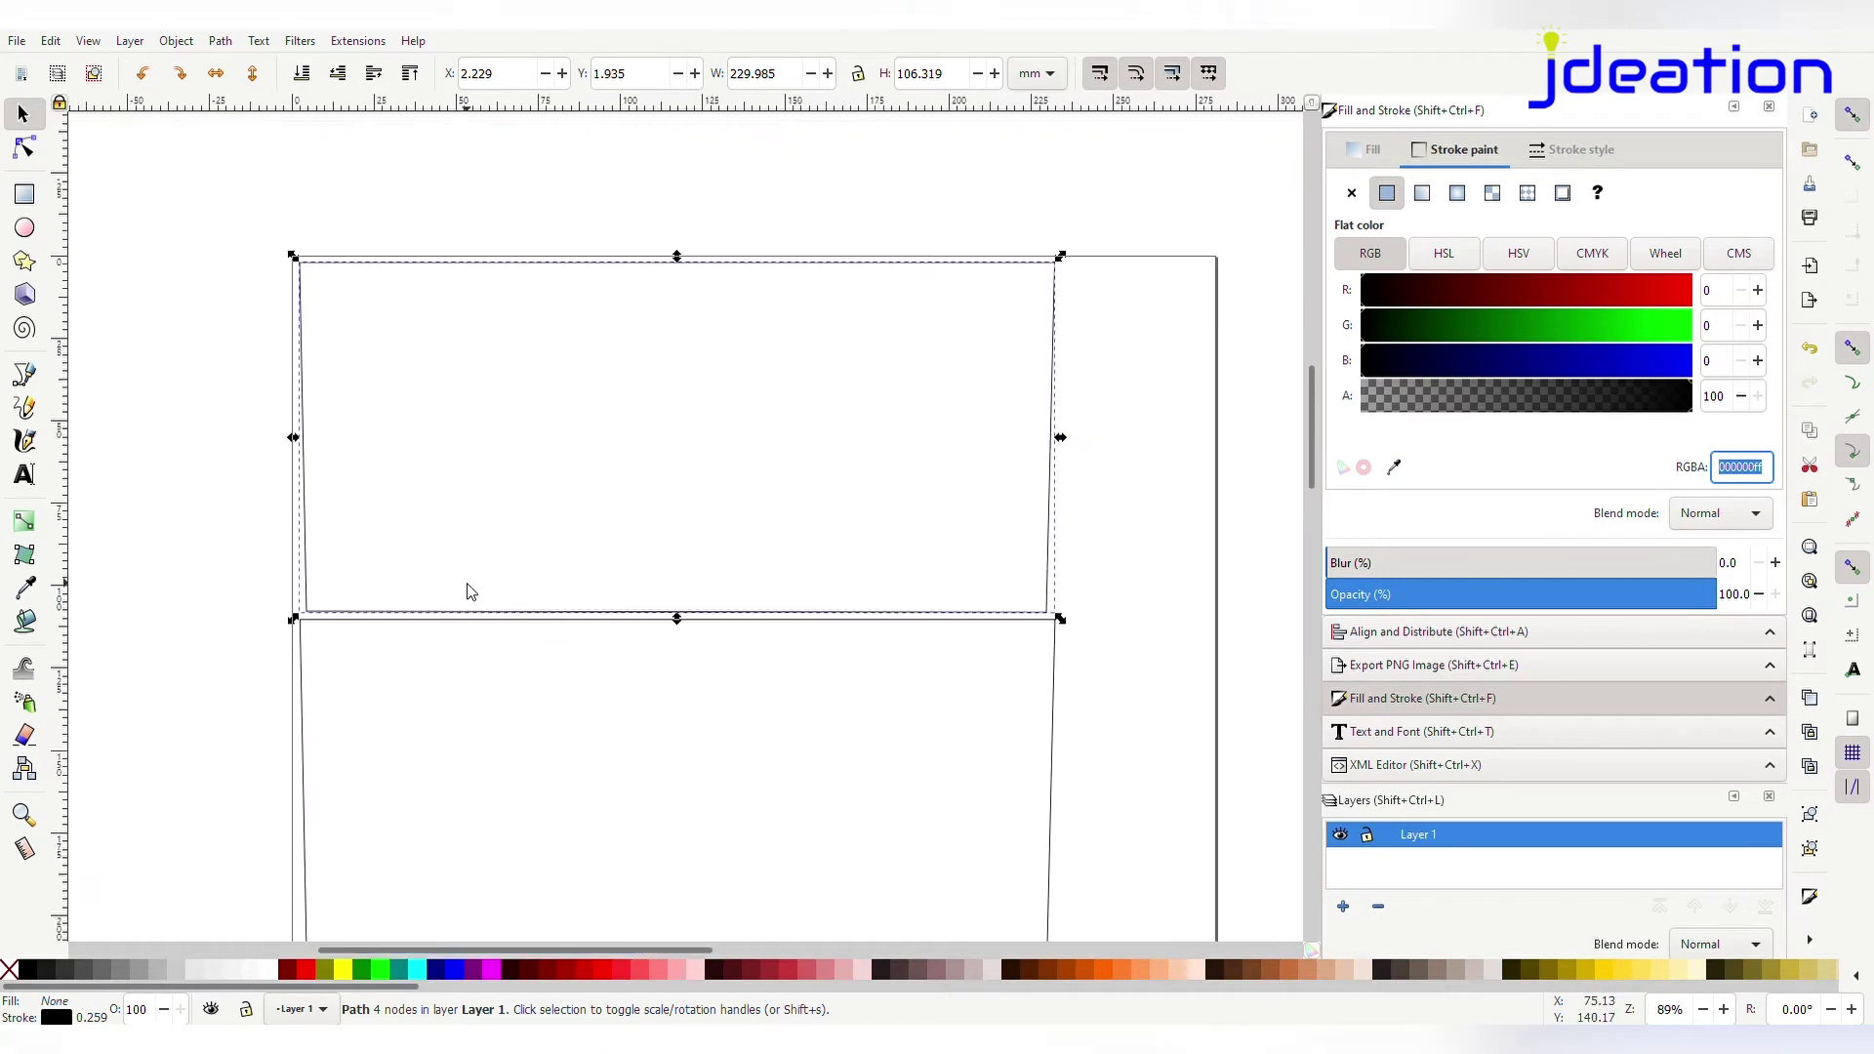
{"action": "key", "text": "Escape"}
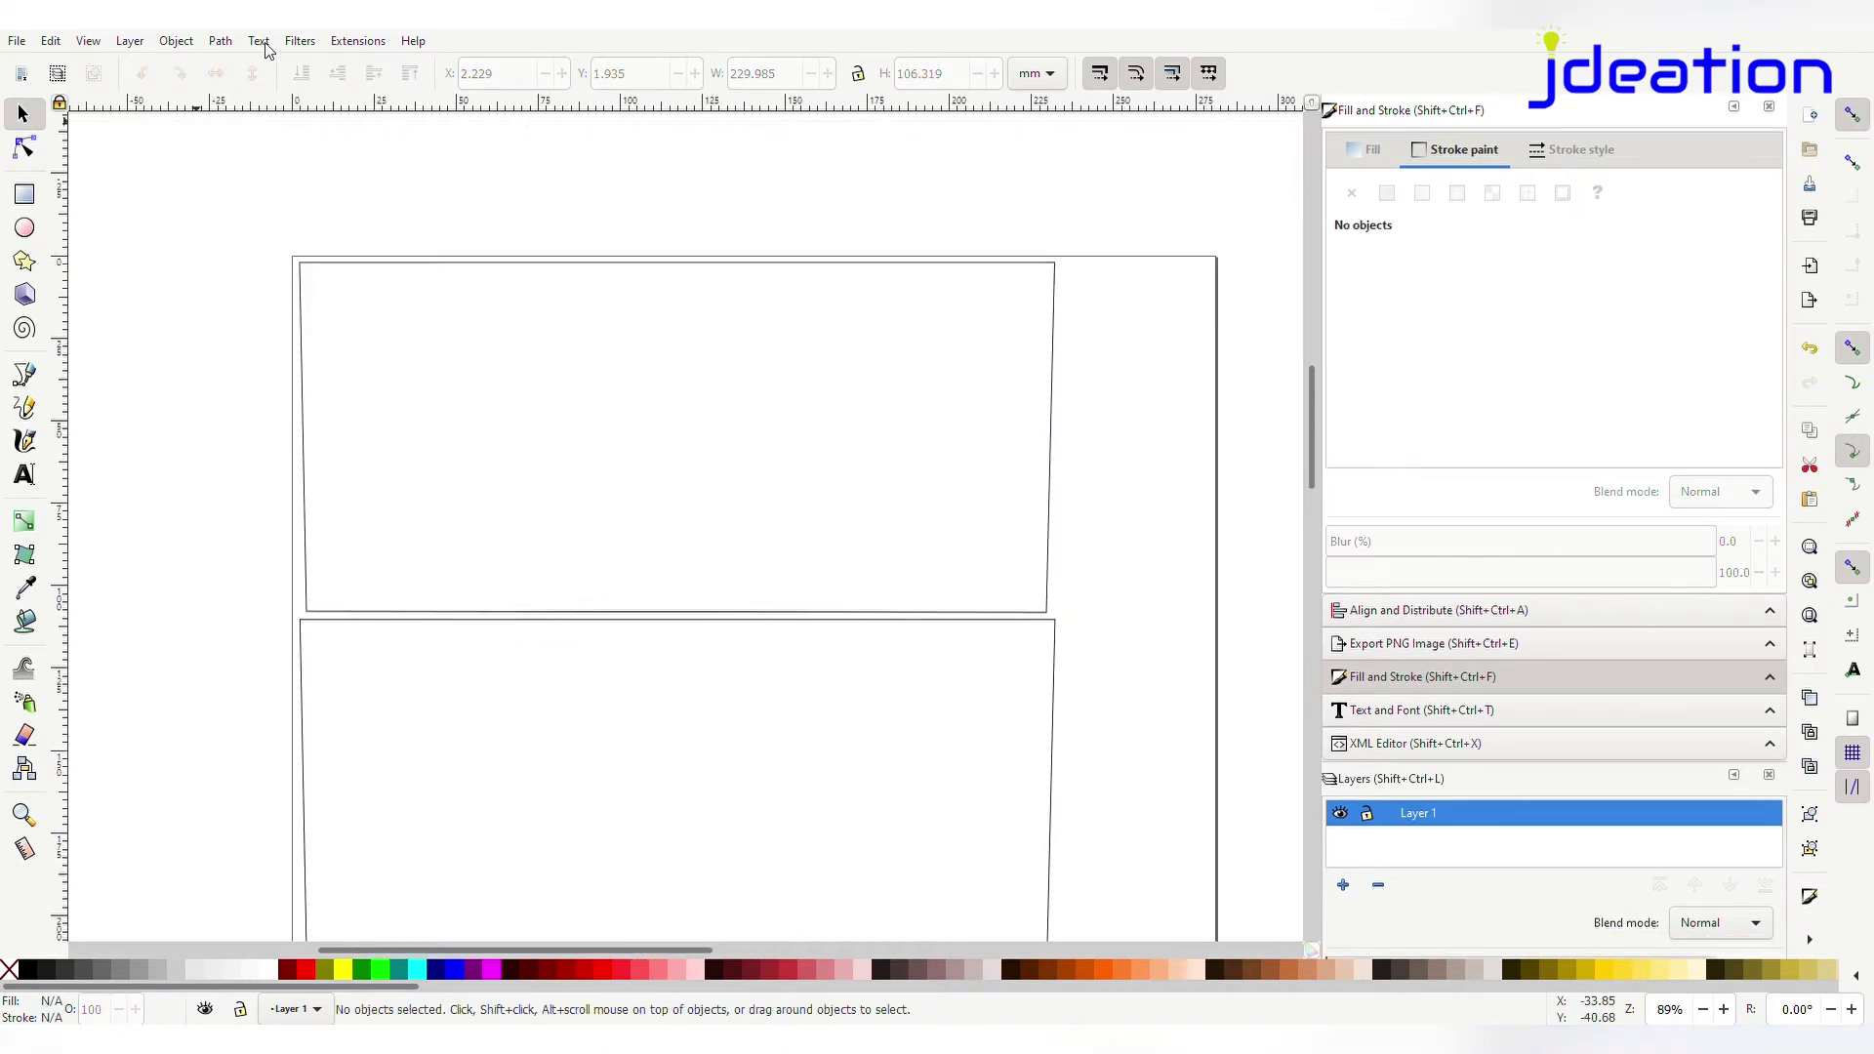
Add the text "Top" in red (ff0000ff) in a text frame near the topmost panel's lower-right corner
{"action": "left_click", "coordinate": [24, 476]}
{"action": "scroll", "coordinate": [683, 390], "scroll_direction": "down", "scroll_amount": 5}
{"action": "scroll", "coordinate": [683, 391], "scroll_direction": "right", "scroll_amount": 2}
{"action": "mouse_move", "coordinate": [686, 205]}
{"action": "left_mouse_down"}
{"action": "mouse_move", "coordinate": [841, 285]}
{"action": "mouse_move", "coordinate": [831, 271]}
{"action": "left_mouse_up"}
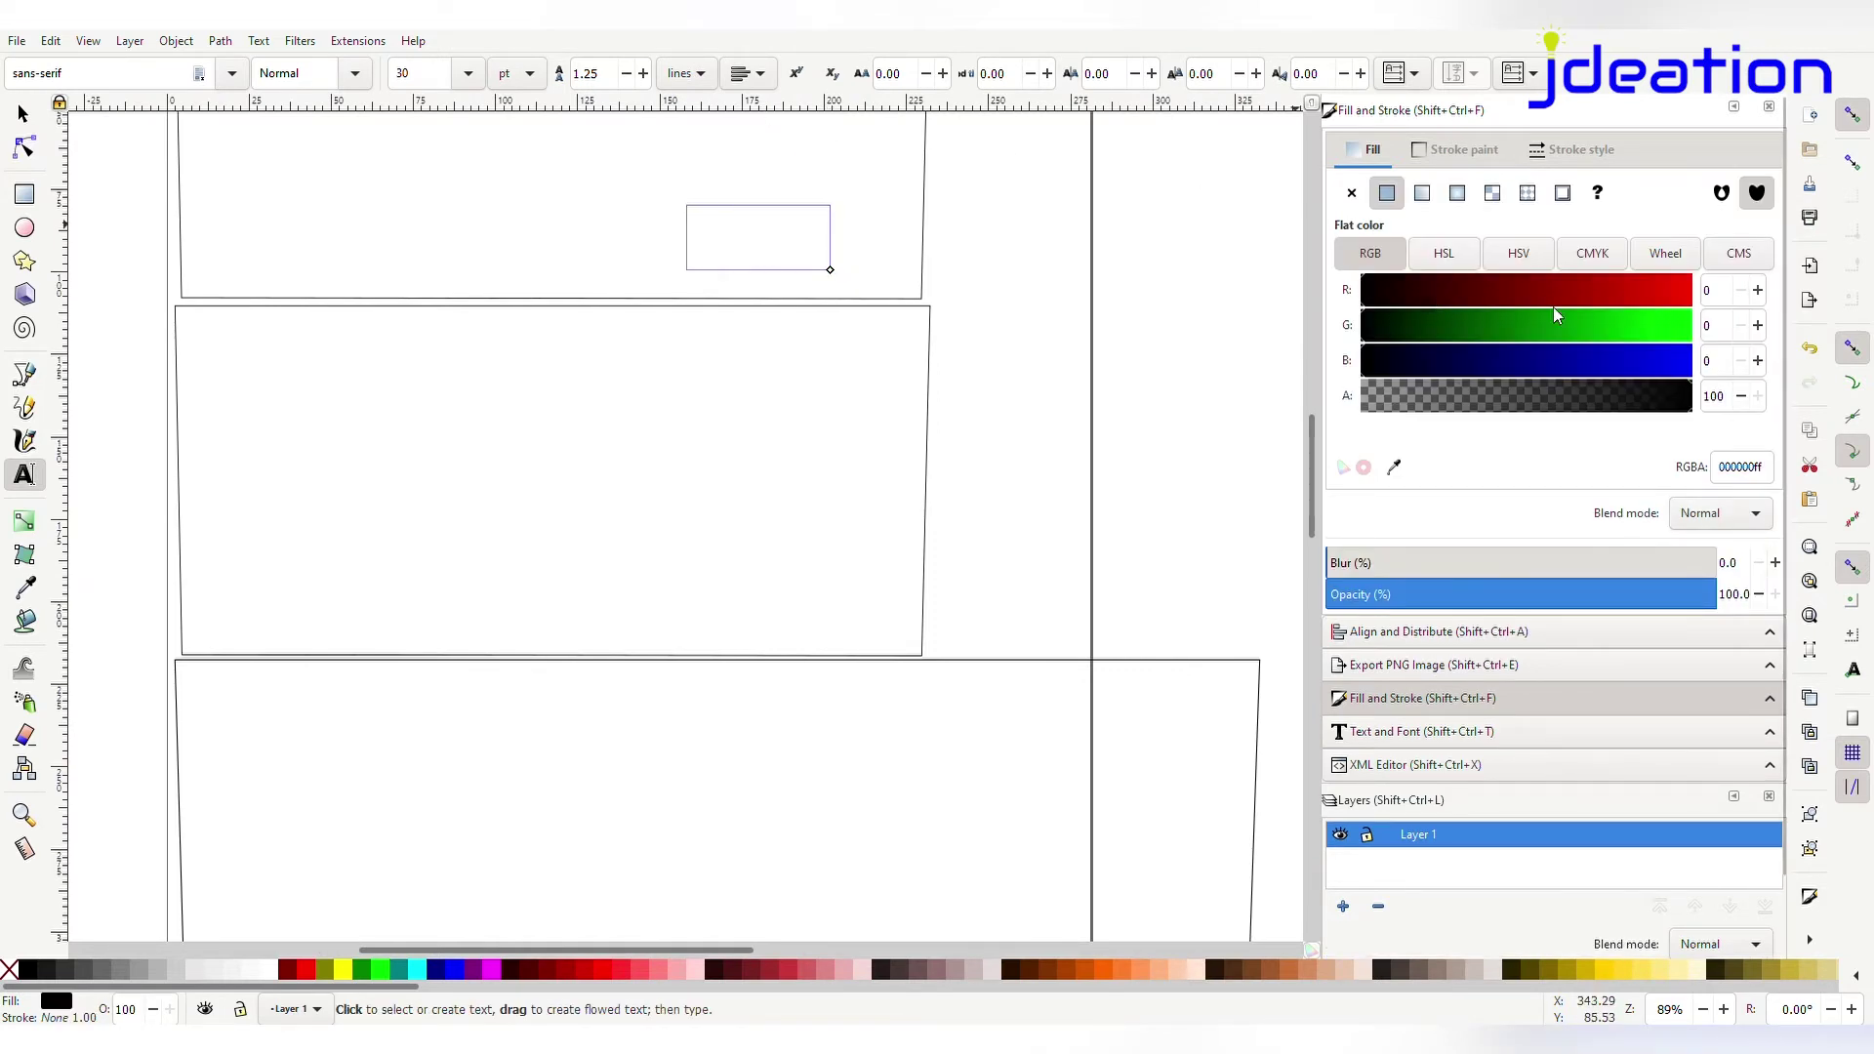
{"action": "left_click_drag", "start_coordinate": [1461, 298], "coordinate": [1699, 295]}
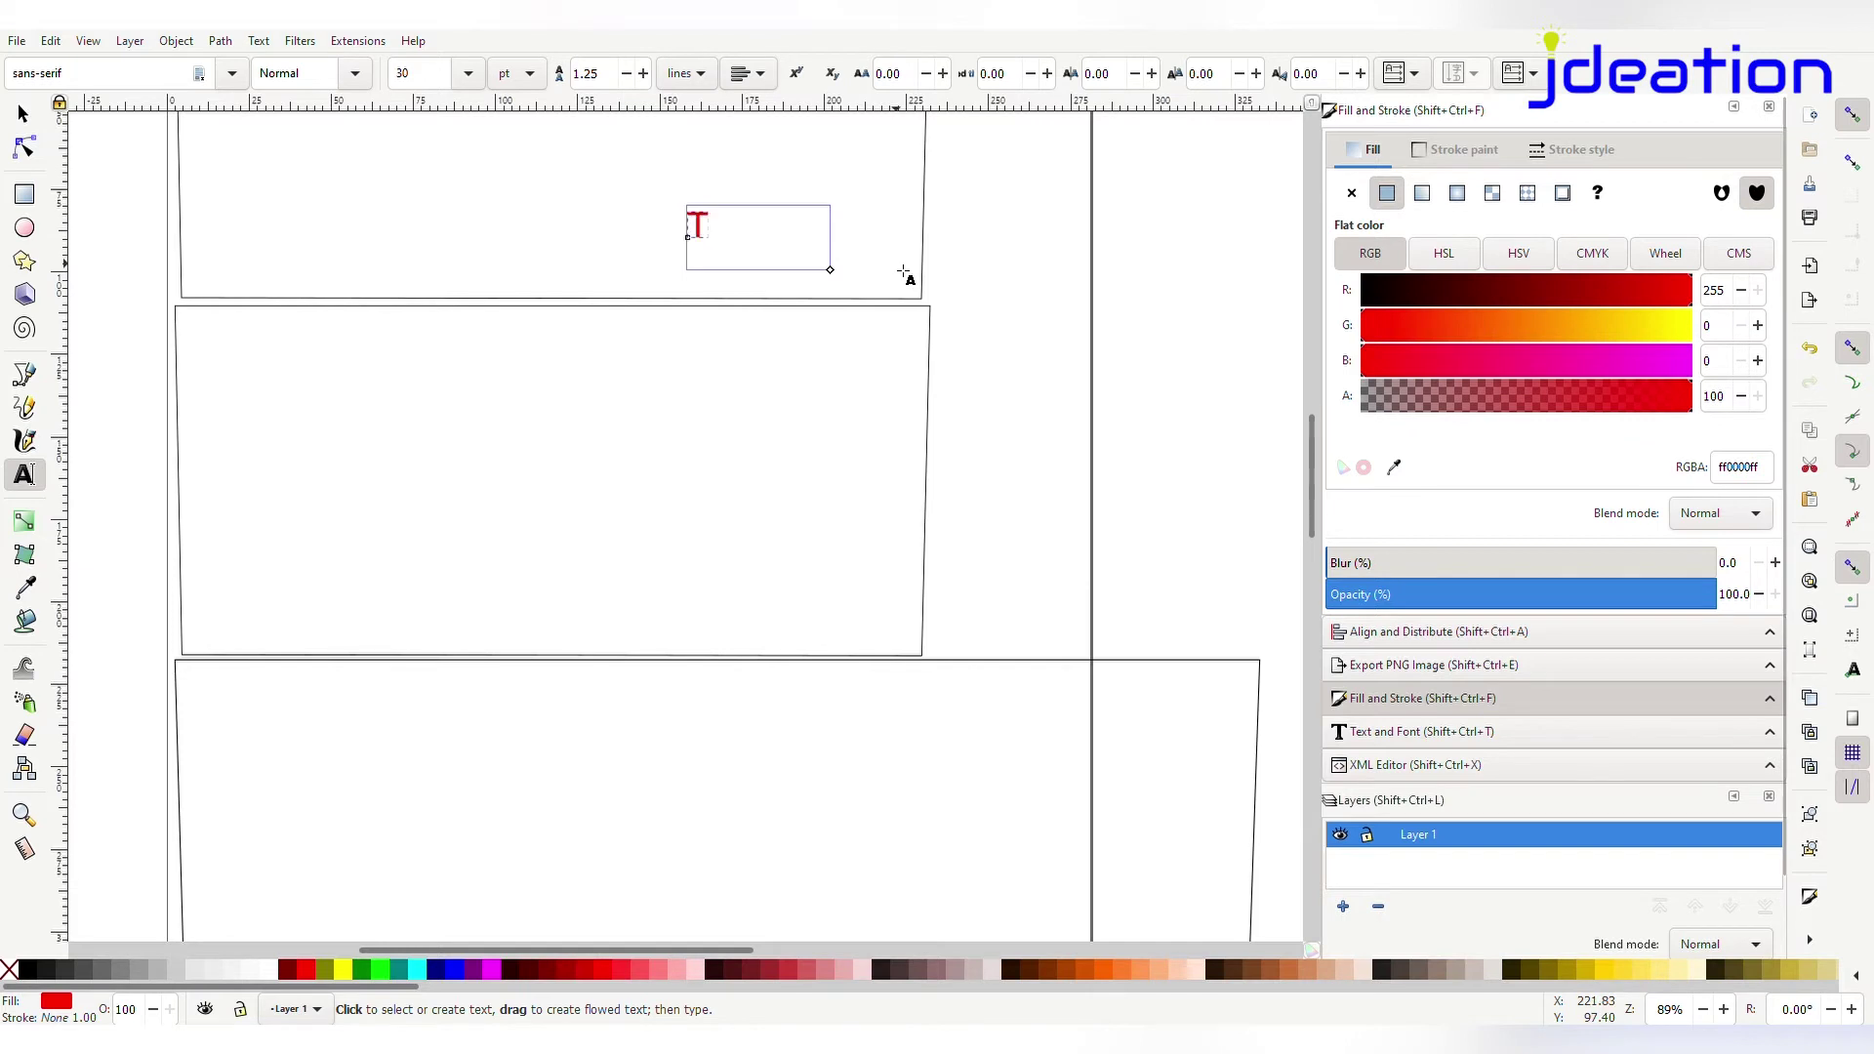
{"action": "type", "text": "Top"}
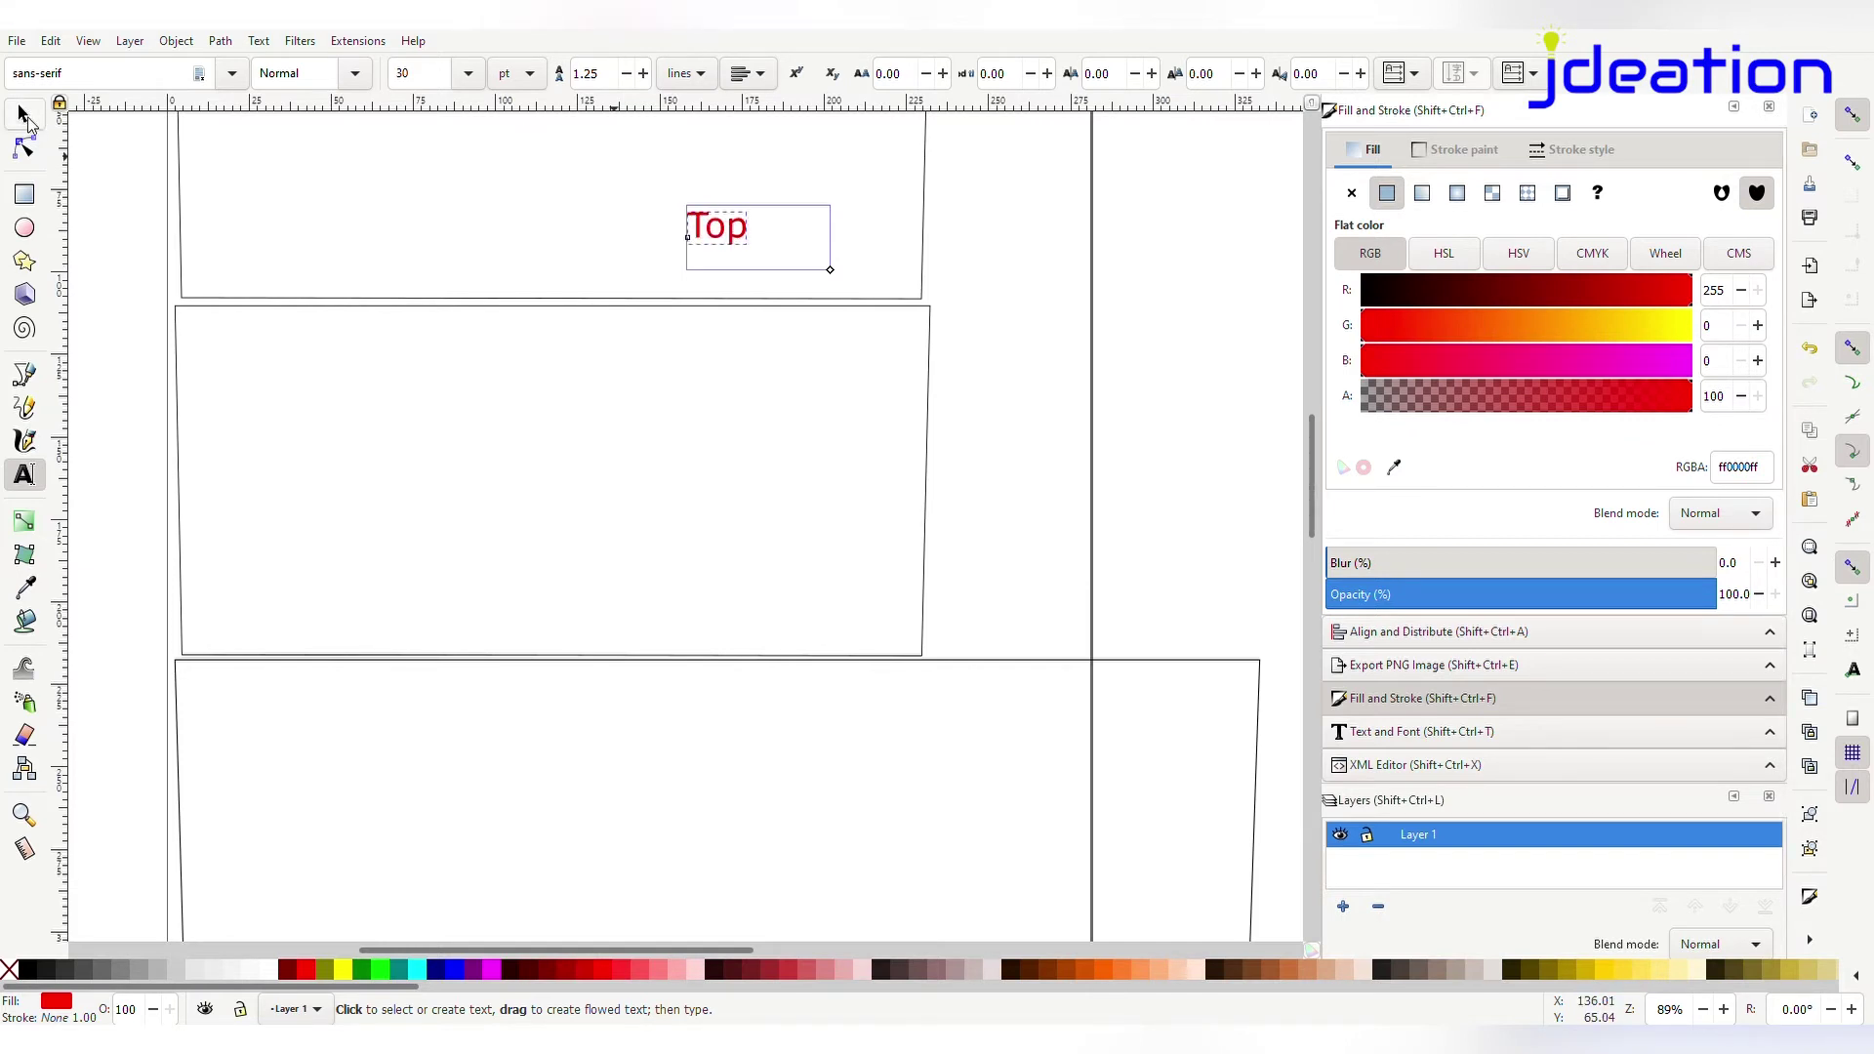
Set the "Top" label's font size to 14 and move it into the topmost panel's lower-right corner
{"action": "key", "text": "ctrl+a"}
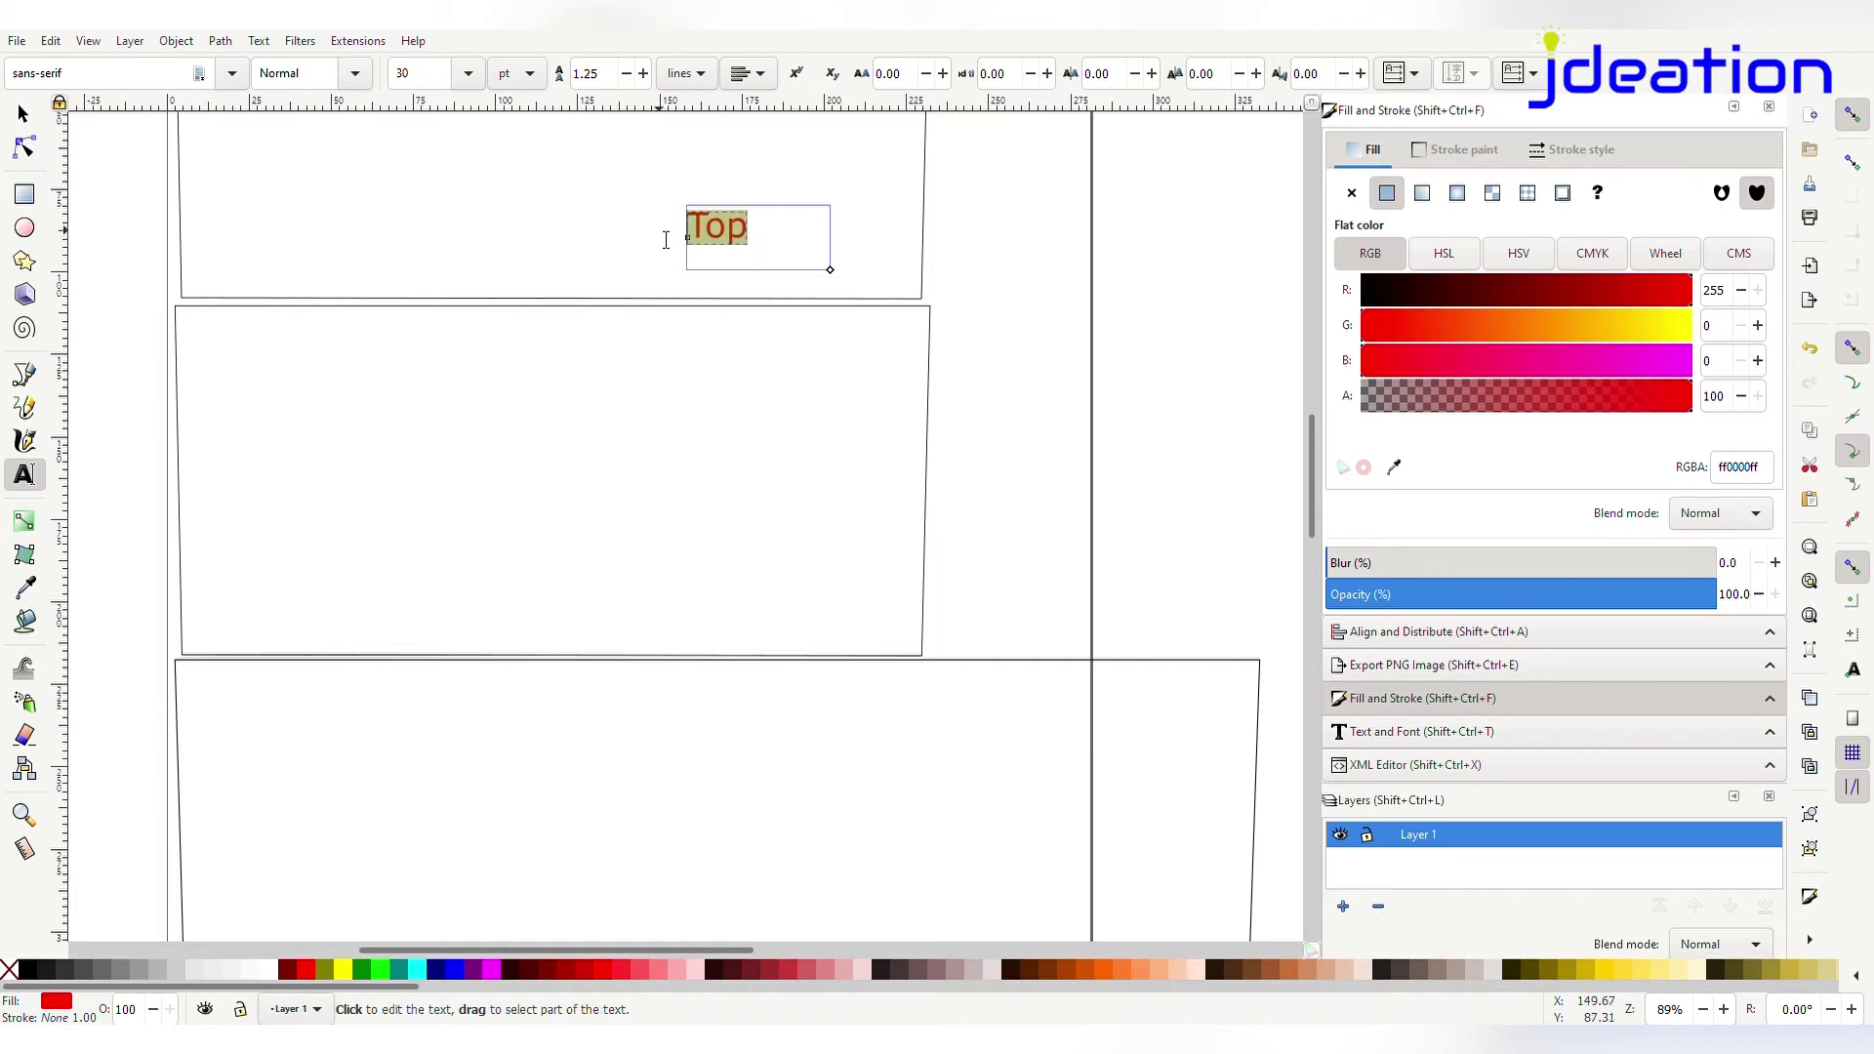
{"action": "left_click", "coordinate": [1499, 731]}
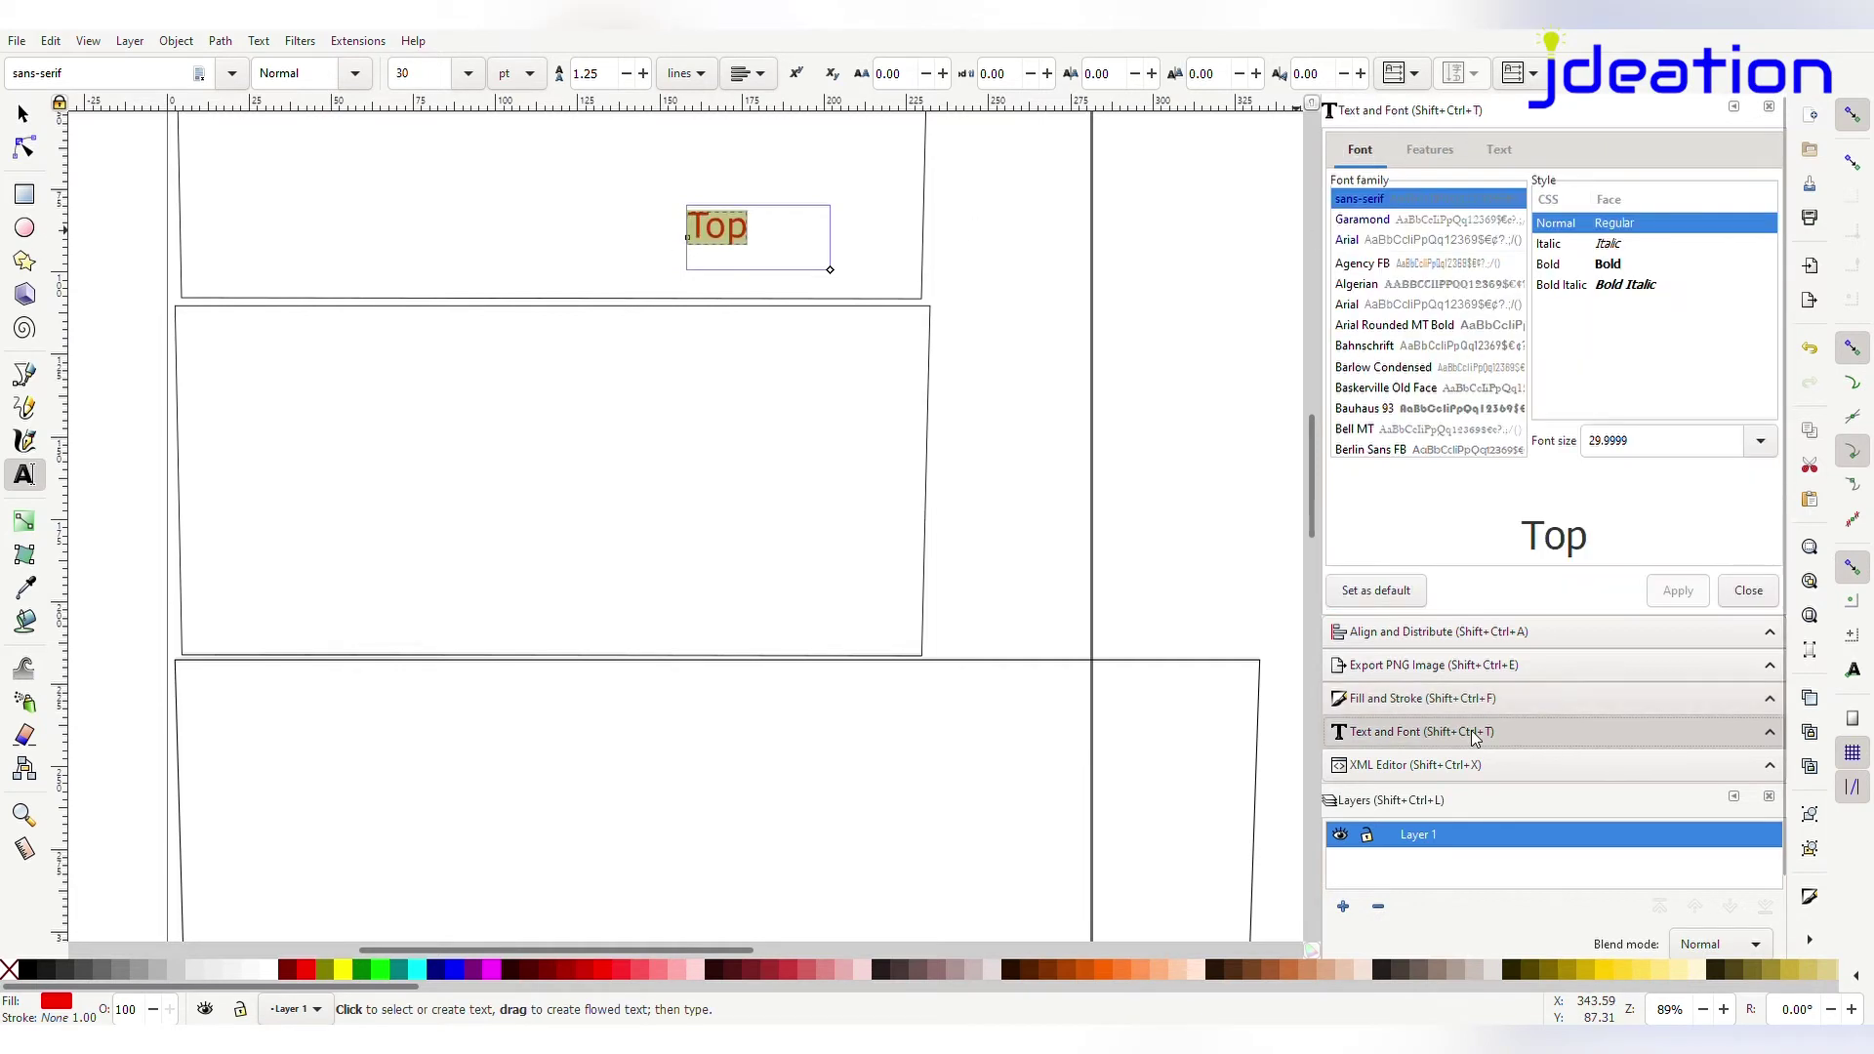
{"action": "left_click", "coordinate": [1723, 660]}
{"action": "left_click", "coordinate": [1695, 591]}
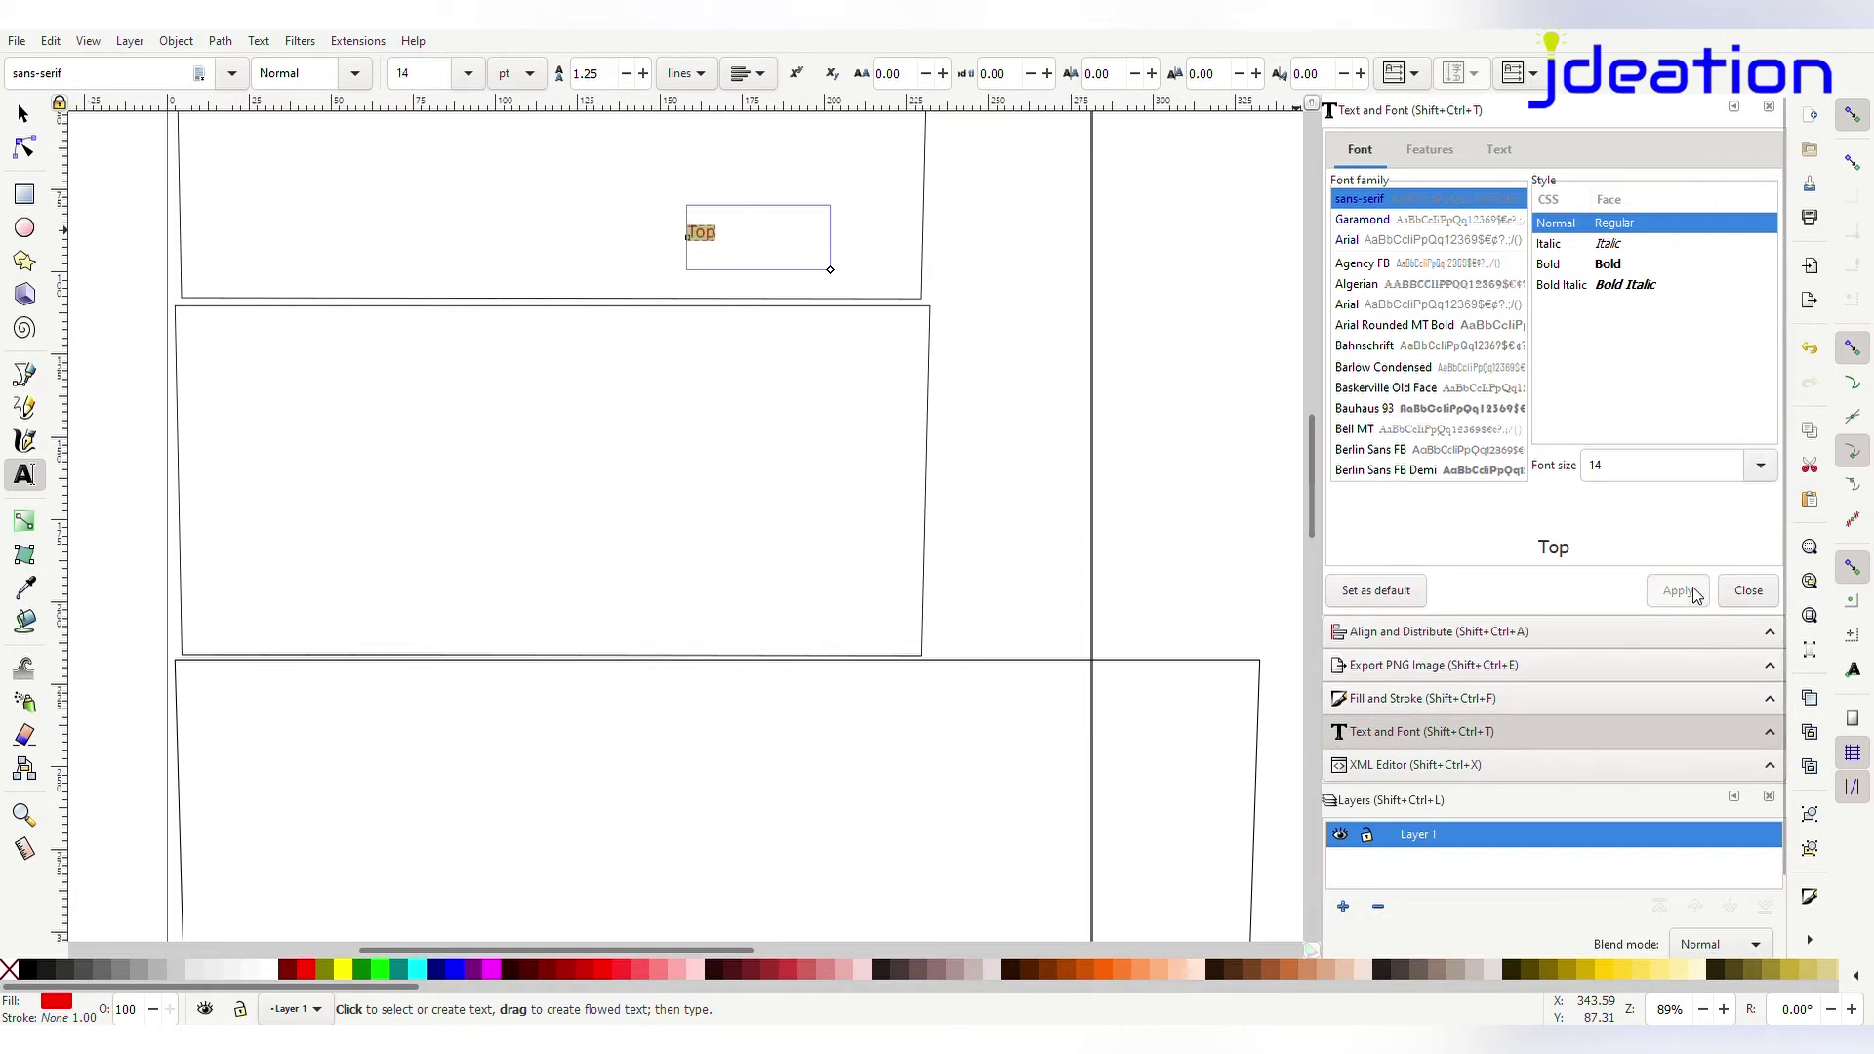
{"action": "left_click", "coordinate": [23, 114]}
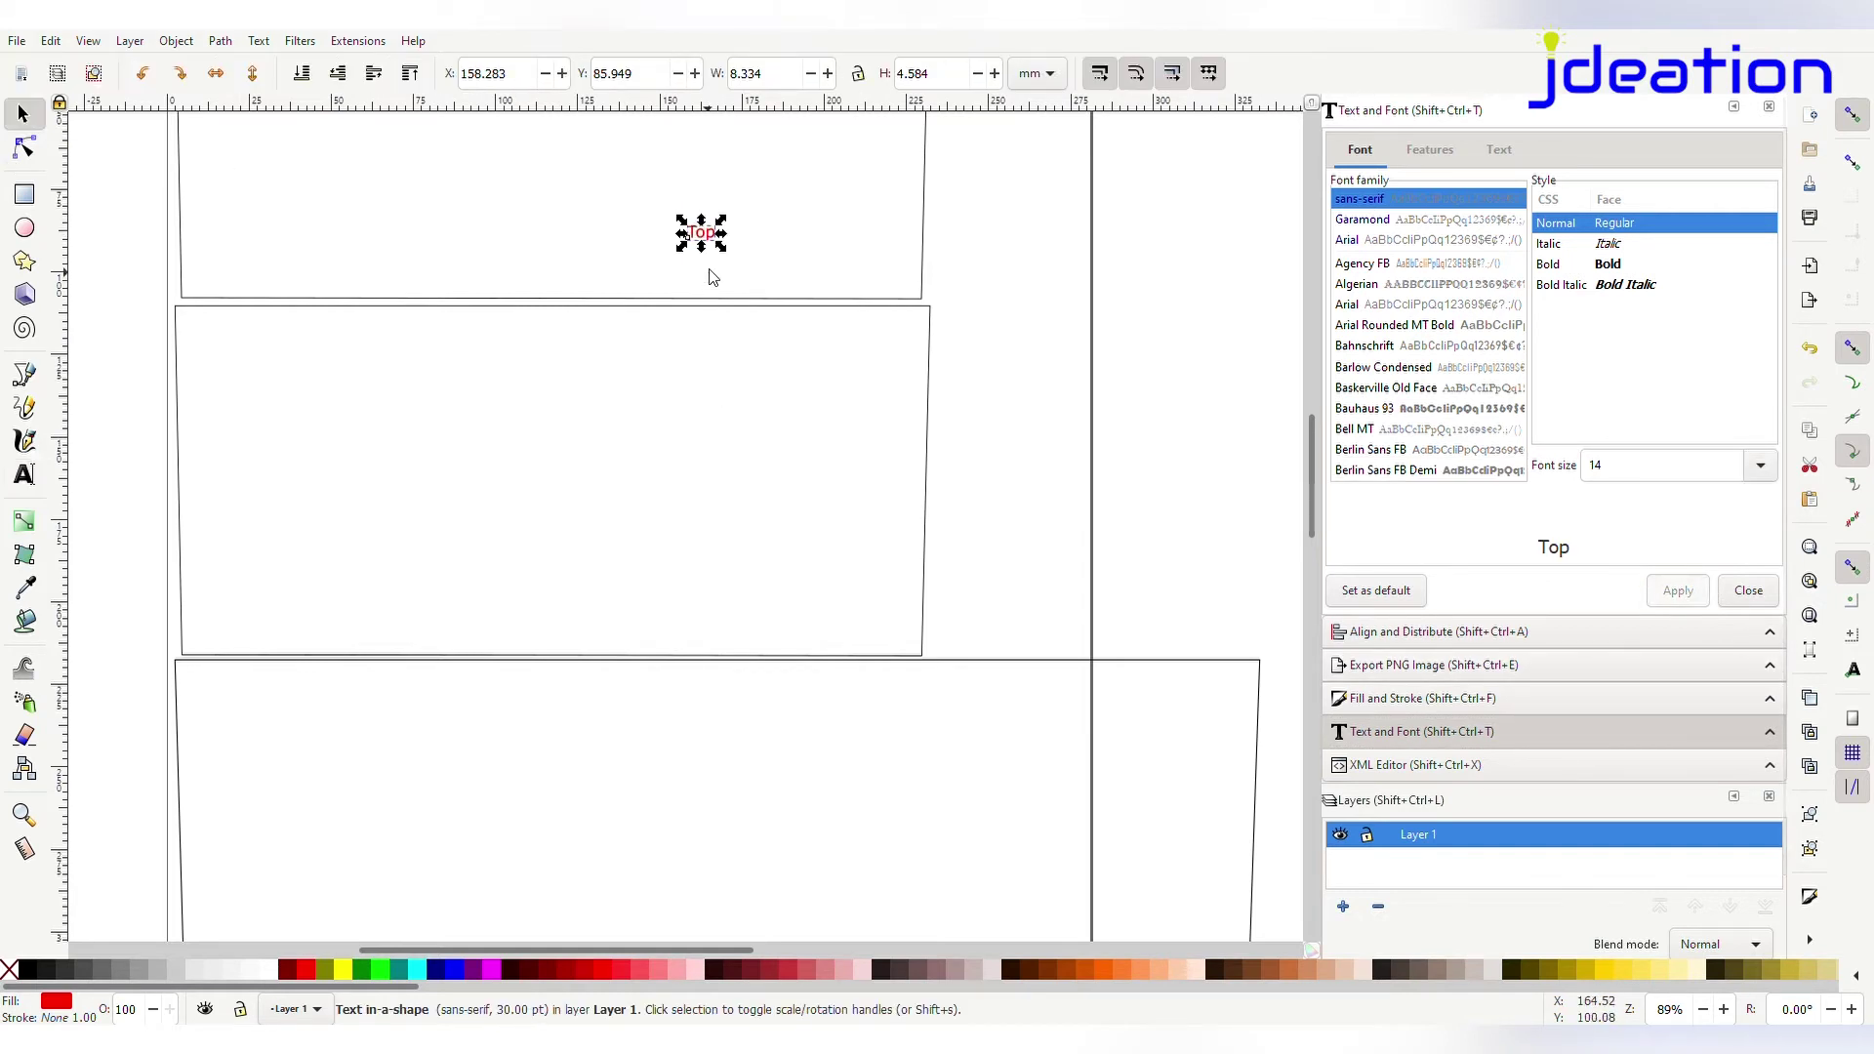
{"action": "left_click_drag", "start_coordinate": [711, 242], "coordinate": [923, 663]}
Duplicate the "Top" label into the second panel's lower-right corner and change the copy to "Bottom" with font size 14
{"action": "key", "text": "ctrl+d"}
{"action": "left_click", "coordinate": [1499, 150]}
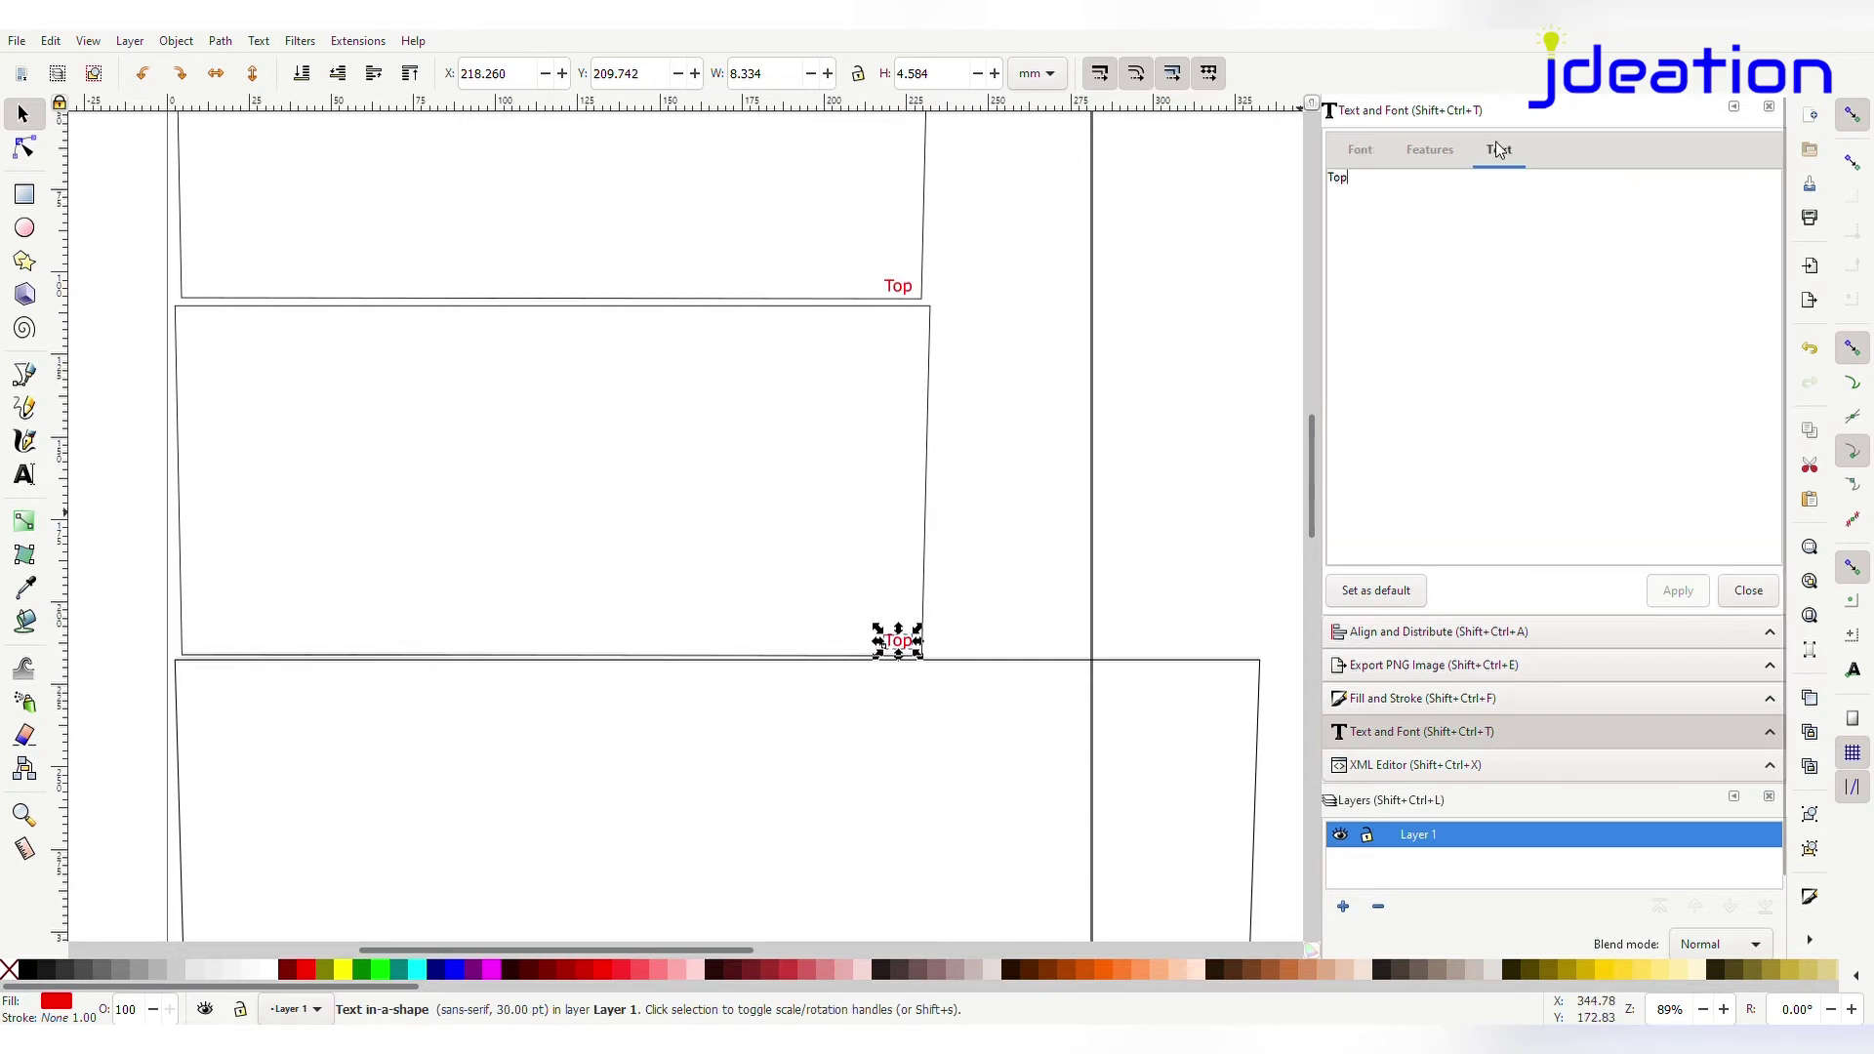
{"action": "type", "text": "Bottom"}
{"action": "left_click", "coordinate": [1677, 591]}
{"action": "left_click", "coordinate": [1360, 149]}
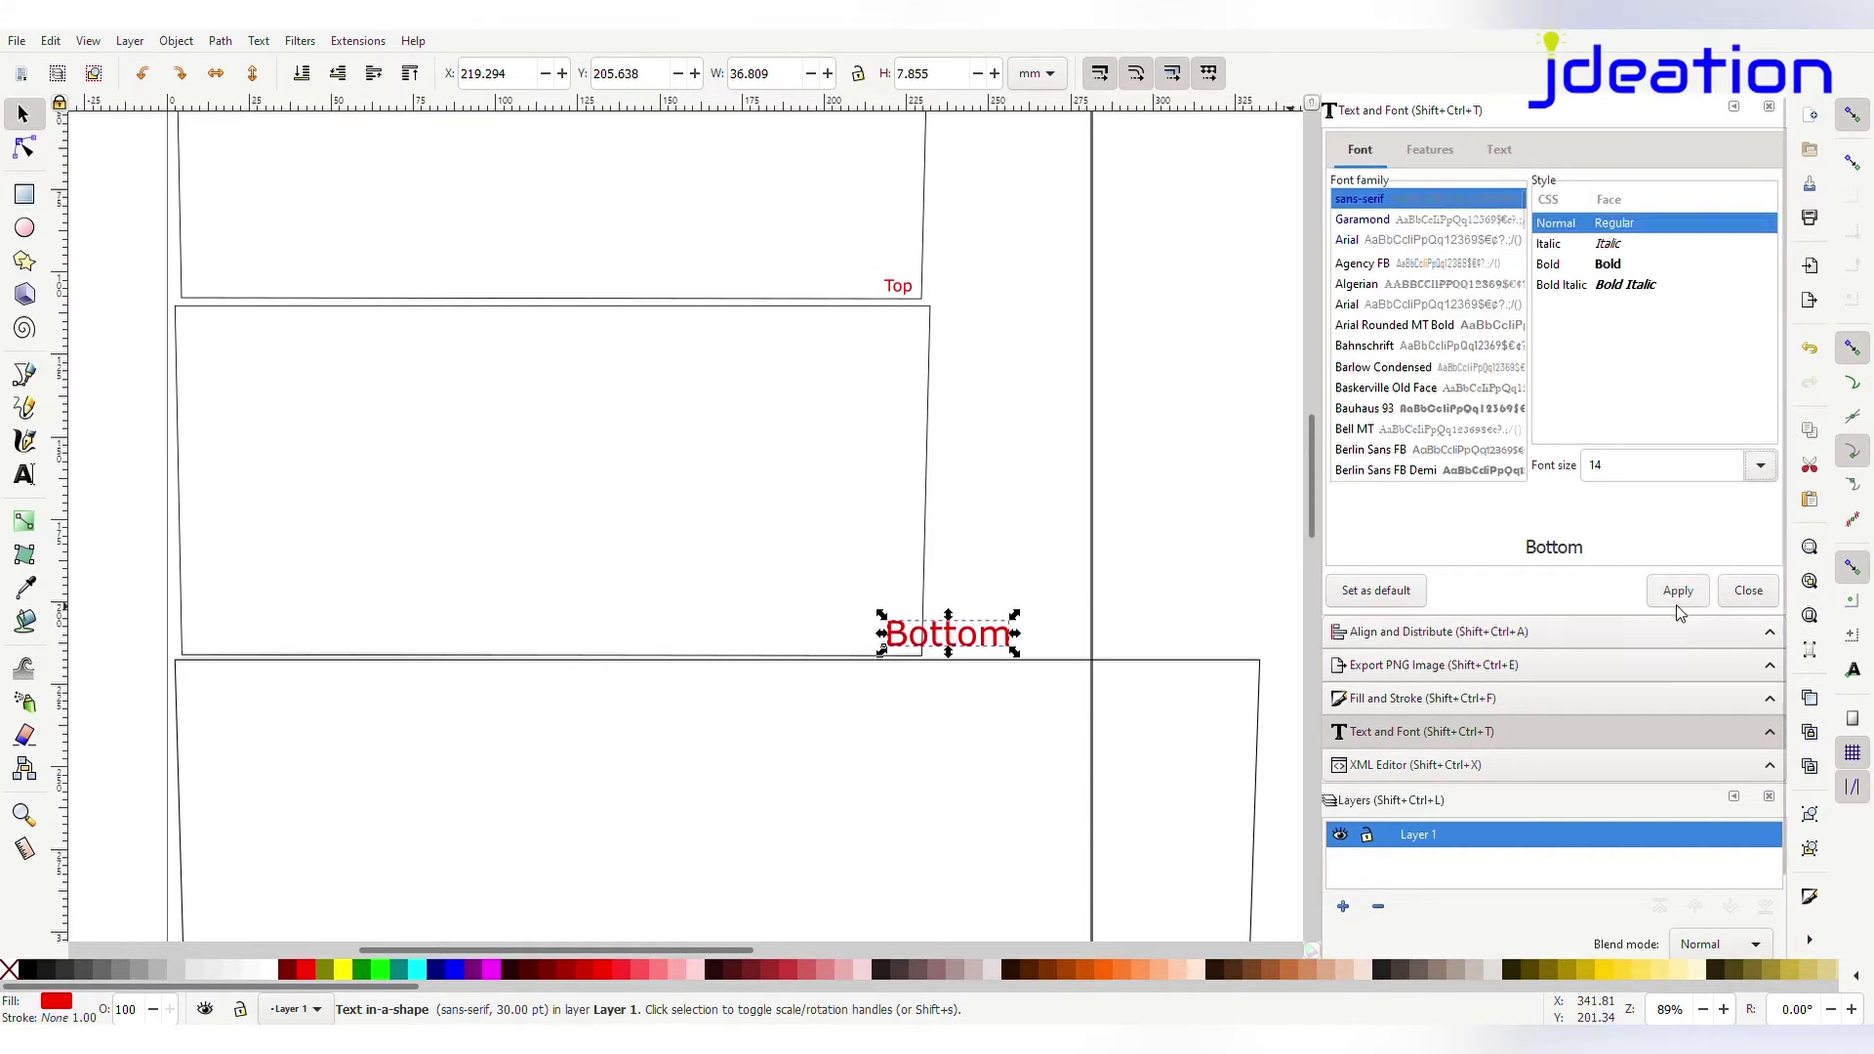
{"action": "left_click", "coordinate": [1678, 590]}
{"action": "left_click_drag", "start_coordinate": [929, 631], "coordinate": [900, 650]}
Paste another label, change its text to "Hinge Side", and place it in the plain wide panel's lower-right corner
{"action": "key", "text": "ctrl+v"}
{"action": "double_click", "coordinate": [1020, 652]}
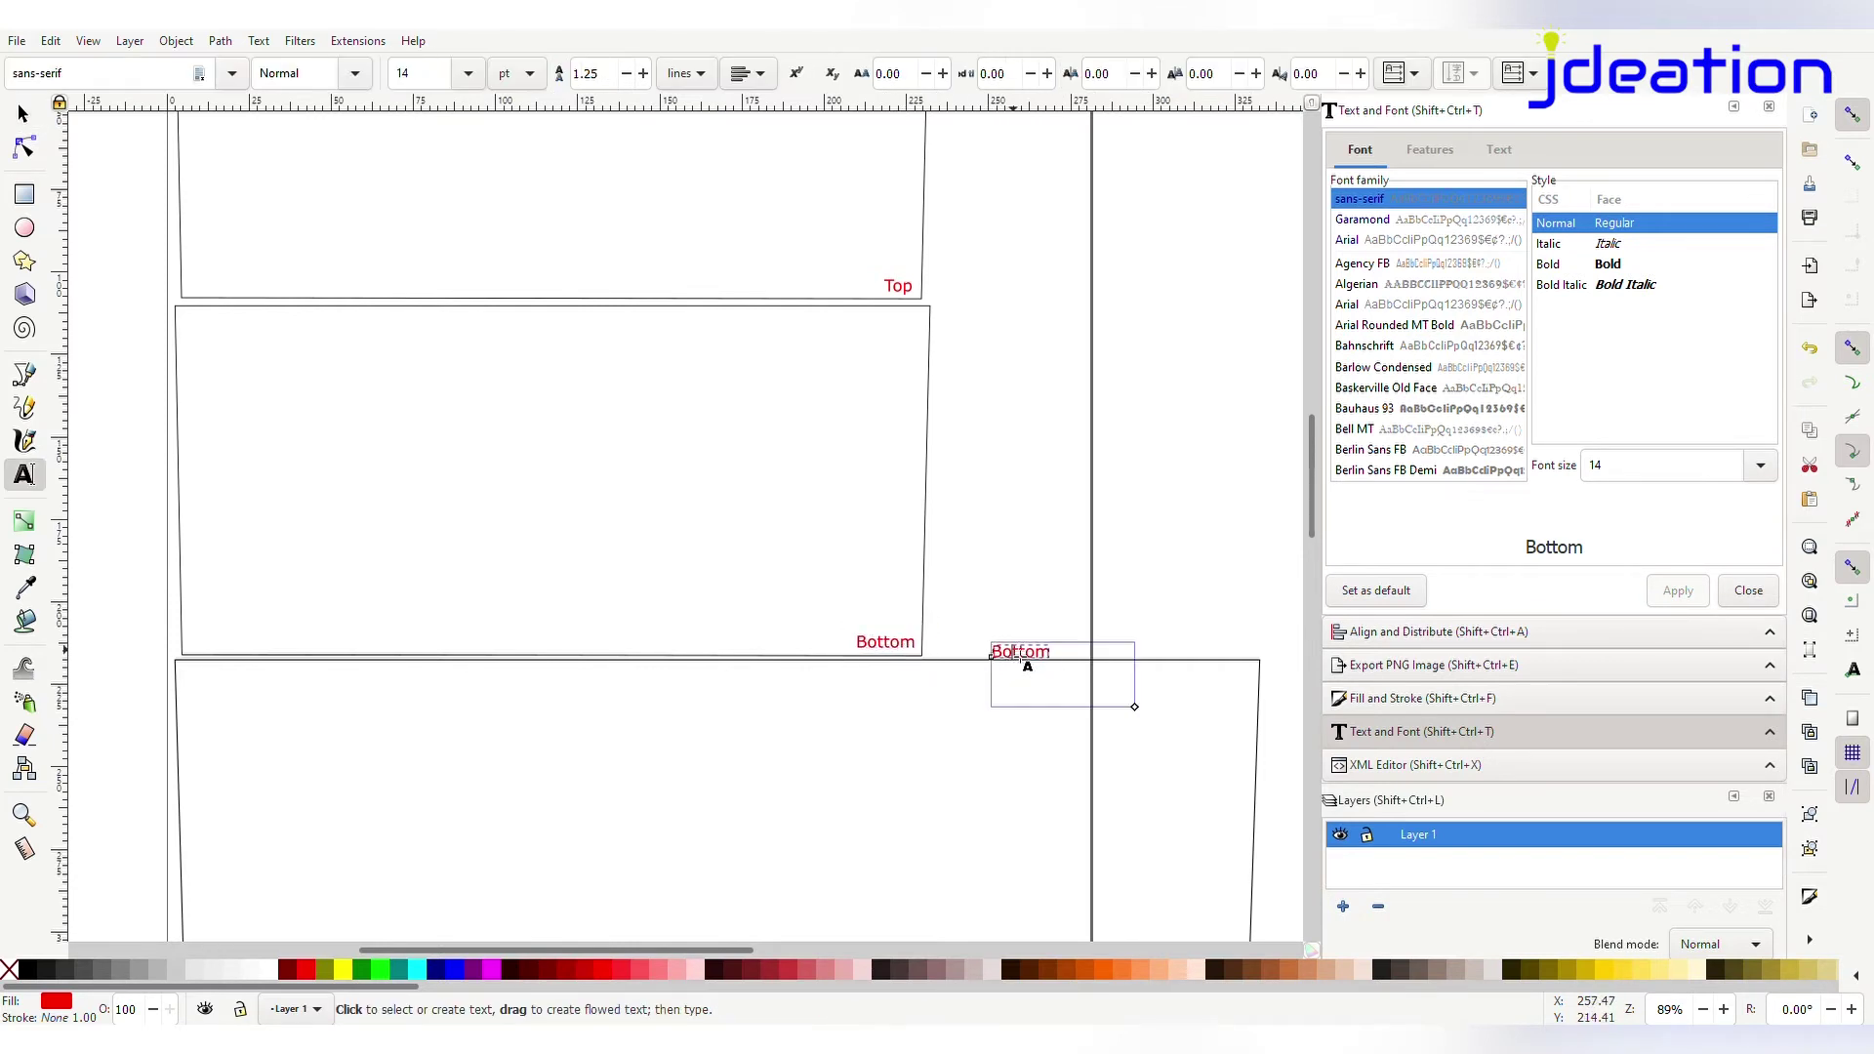
{"action": "left_click_drag", "start_coordinate": [1053, 654], "coordinate": [960, 652]}
{"action": "type", "text": "Hinge Side"}
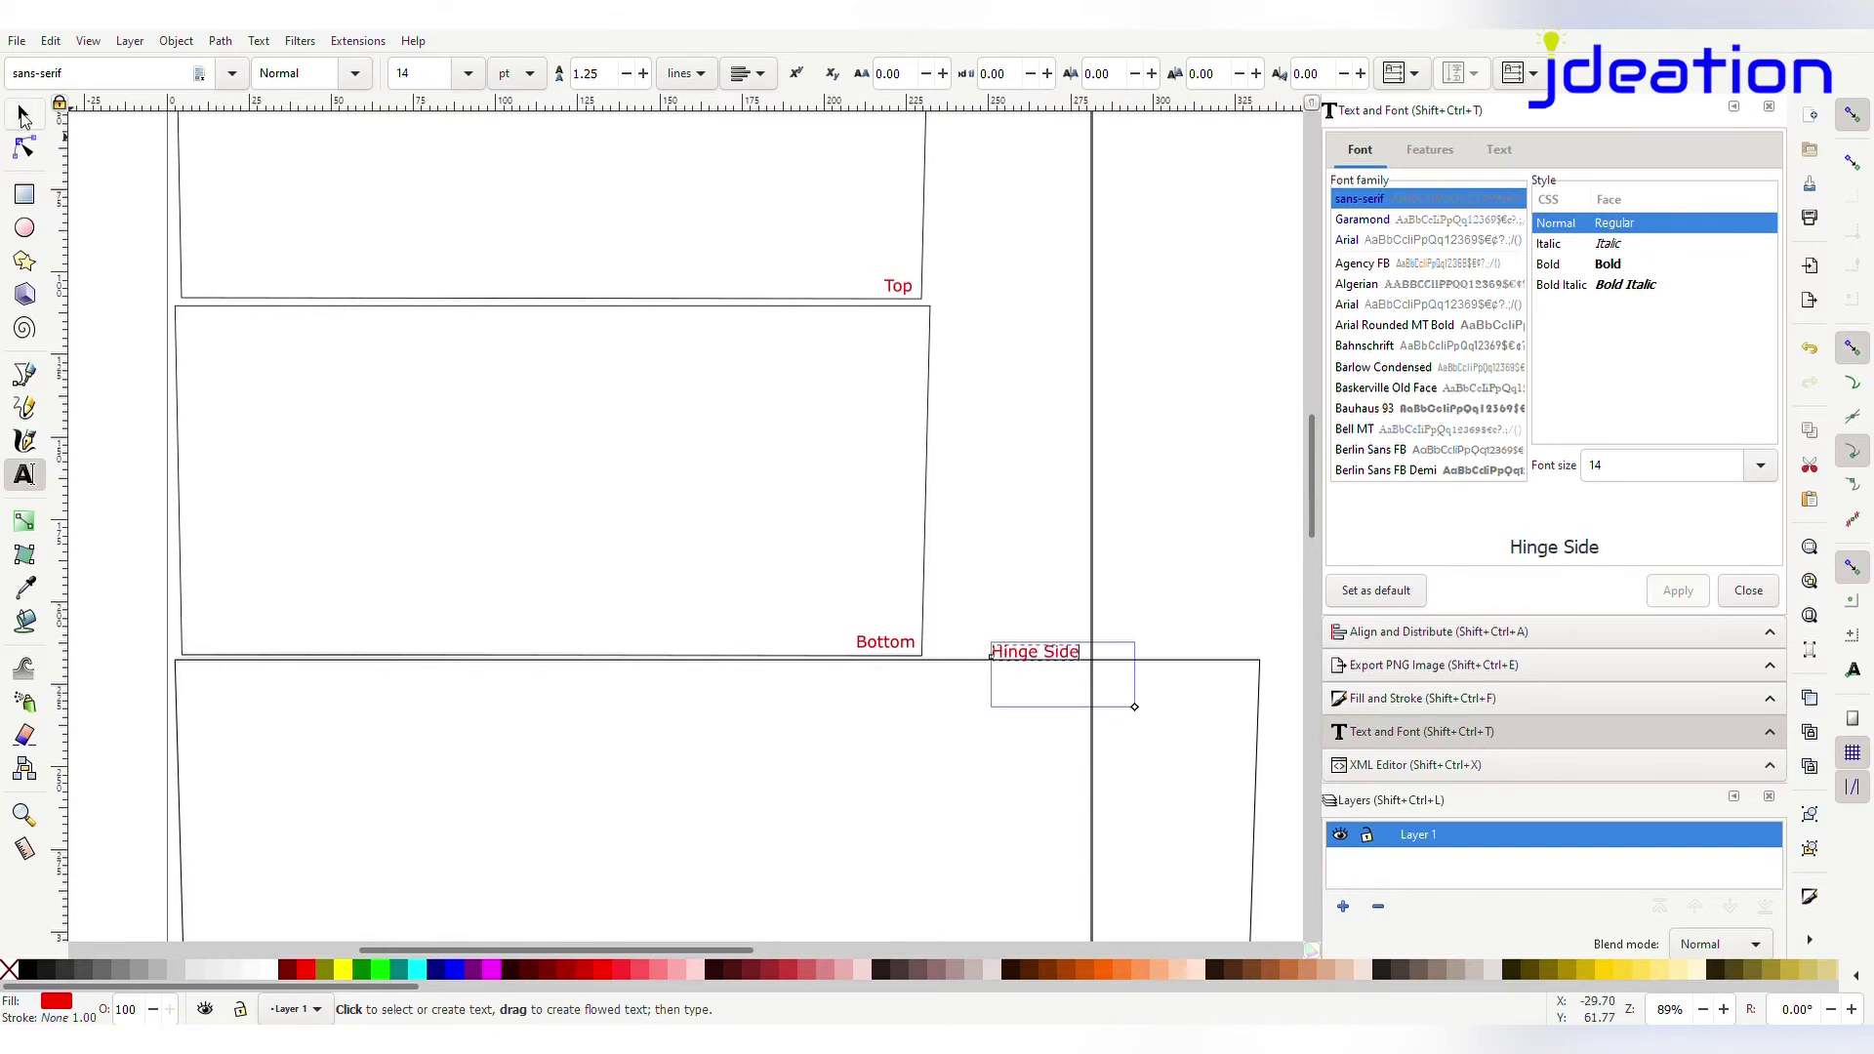
{"action": "key", "text": "F1"}
{"action": "scroll", "coordinate": [1186, 566], "scroll_direction": "down", "scroll_amount": 9}
{"action": "left_click_drag", "start_coordinate": [1035, 298], "coordinate": [1181, 641]}
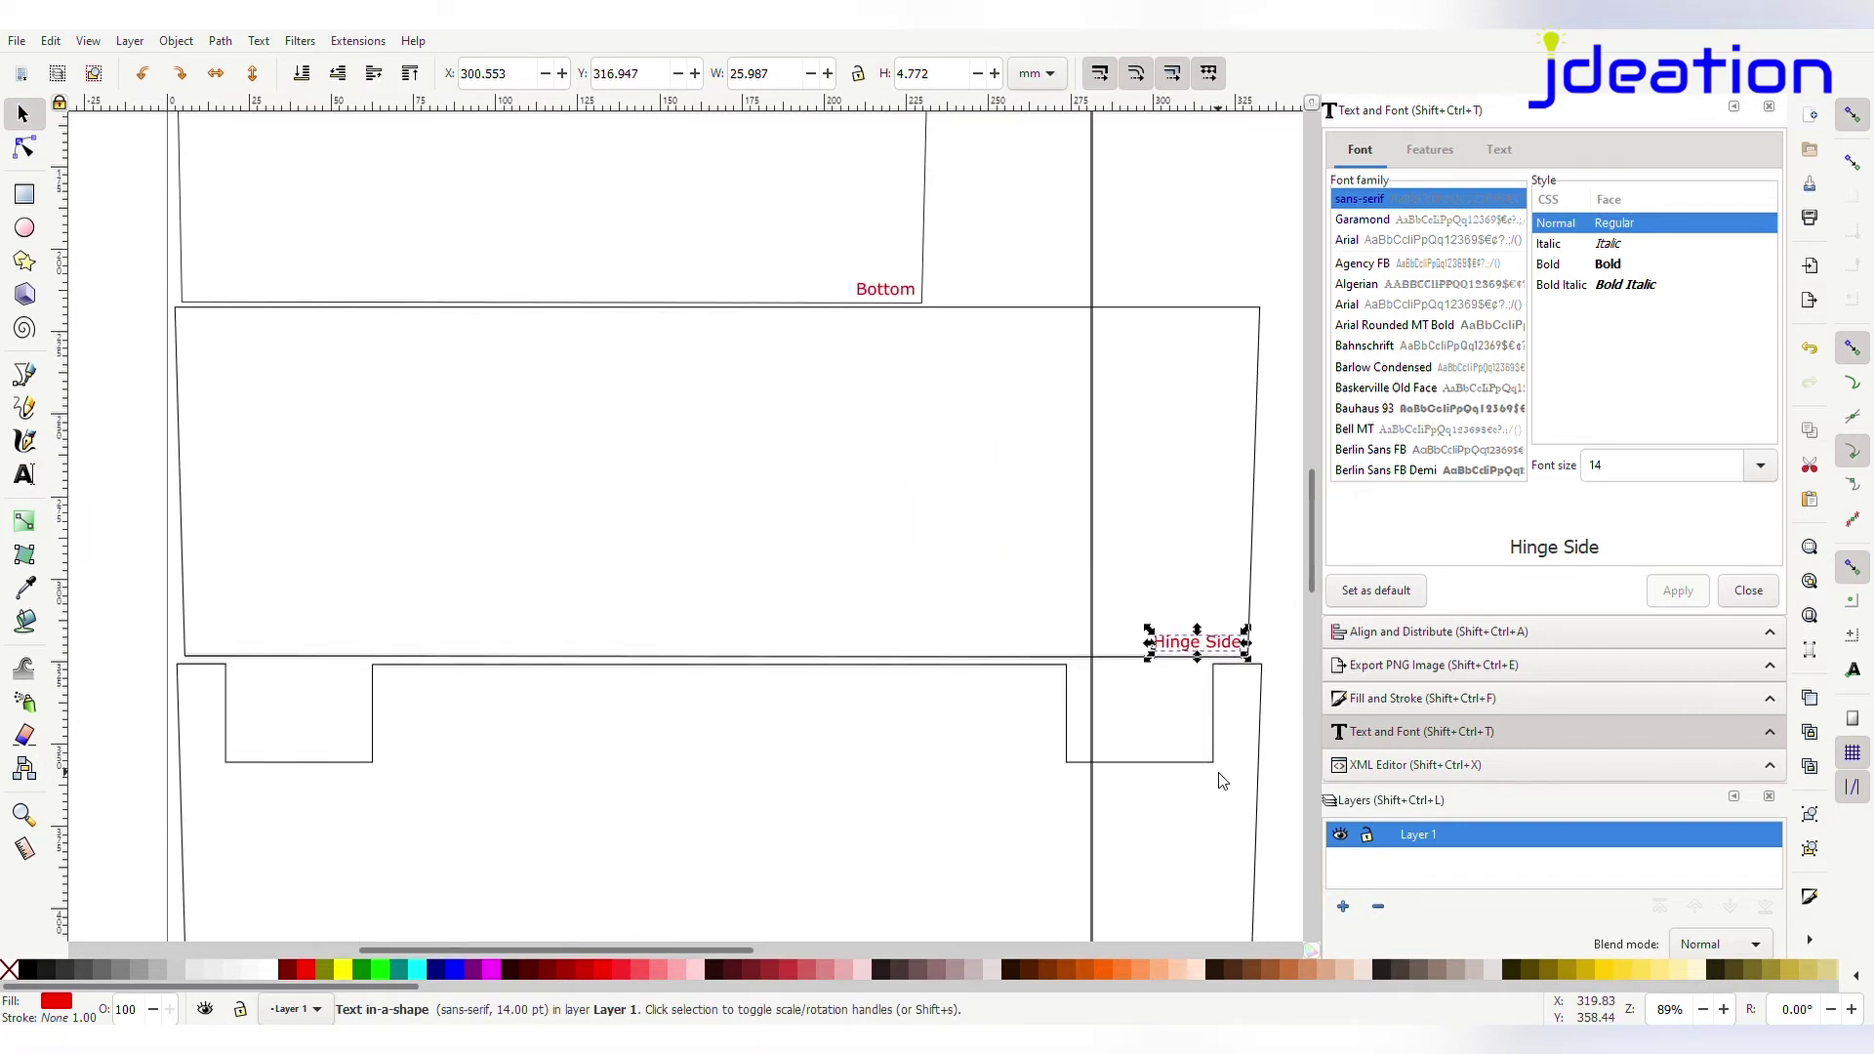
Copy the "Hinge Side" label into the notched panel's lower-right corner
{"action": "scroll", "coordinate": [1223, 781], "scroll_direction": "down", "scroll_amount": 6}
{"action": "key", "text": "ctrl+c"}
{"action": "key", "text": "ctrl+v"}
{"action": "left_click_drag", "start_coordinate": [1221, 755], "coordinate": [1196, 775]}
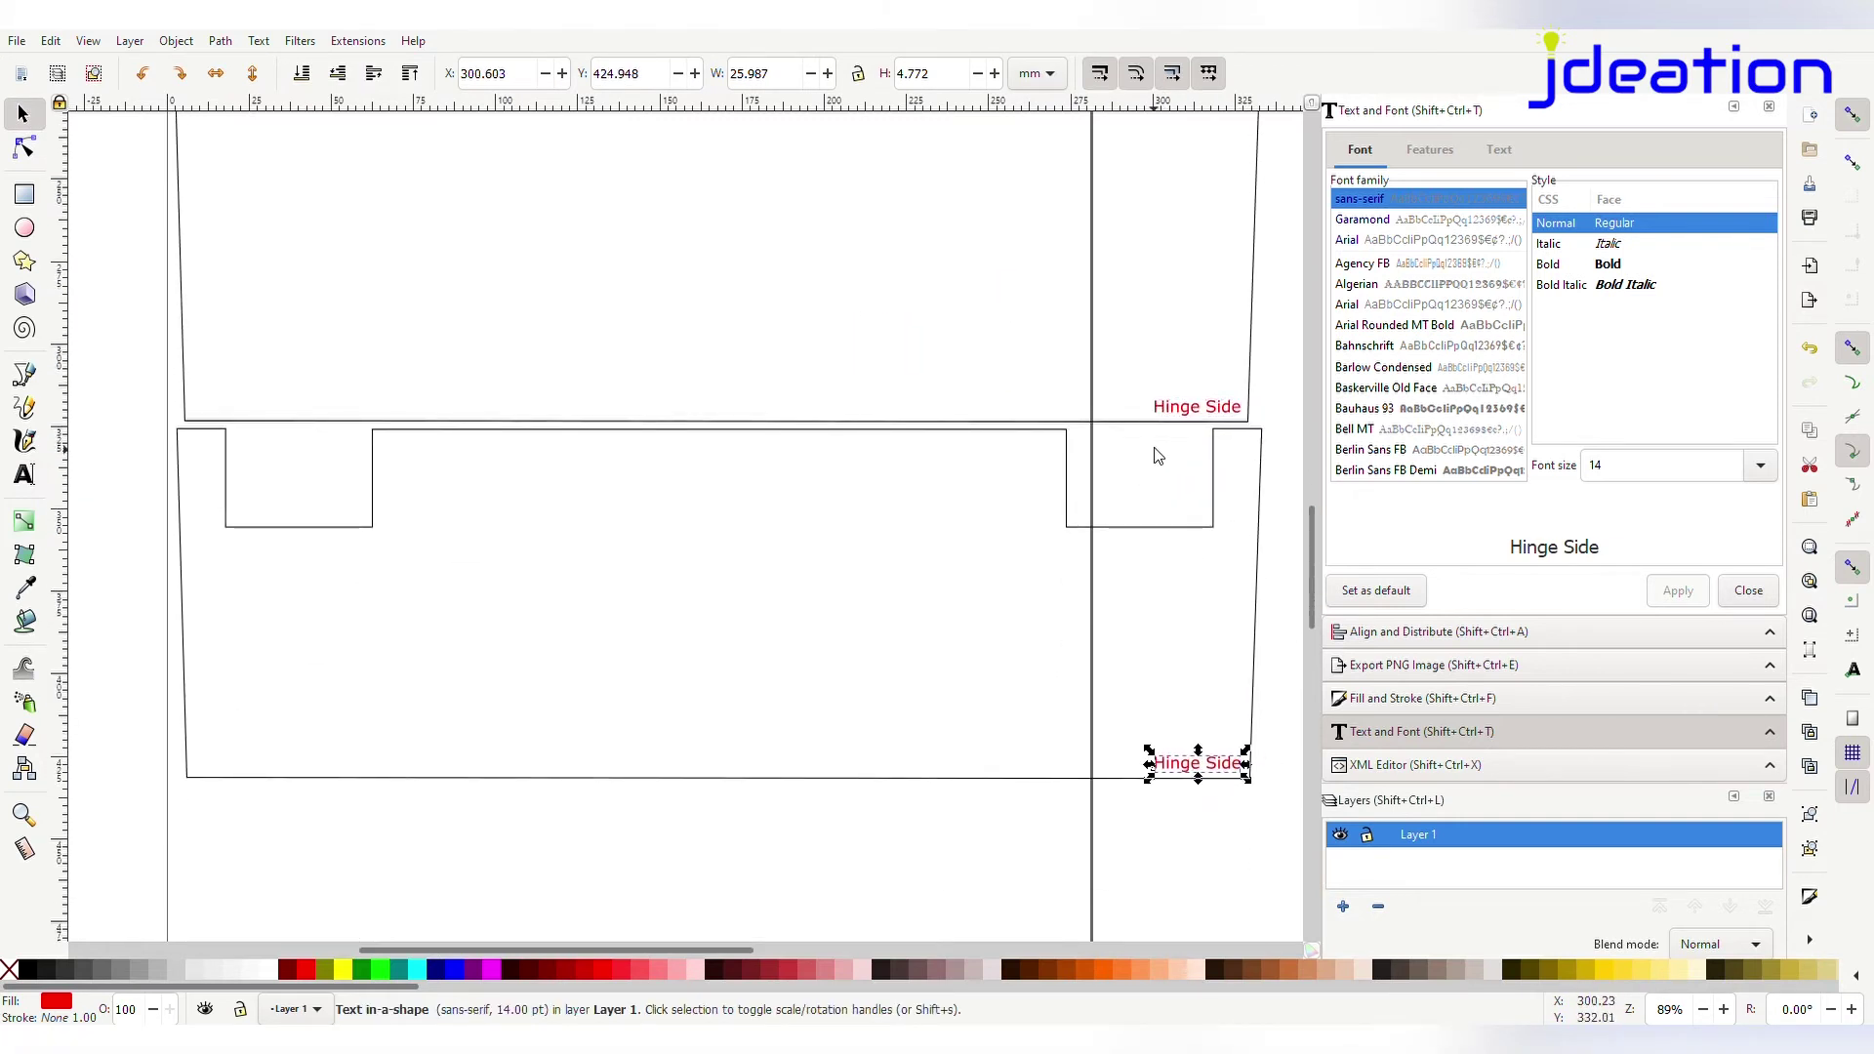
Shorten the plain wide panel's label to "Side" and move it back into the panel's lower-right corner
{"action": "double_click", "coordinate": [1201, 408]}
{"action": "left_click_drag", "start_coordinate": [1209, 414], "coordinate": [1129, 411]}
{"action": "key", "text": "BackSpace"}
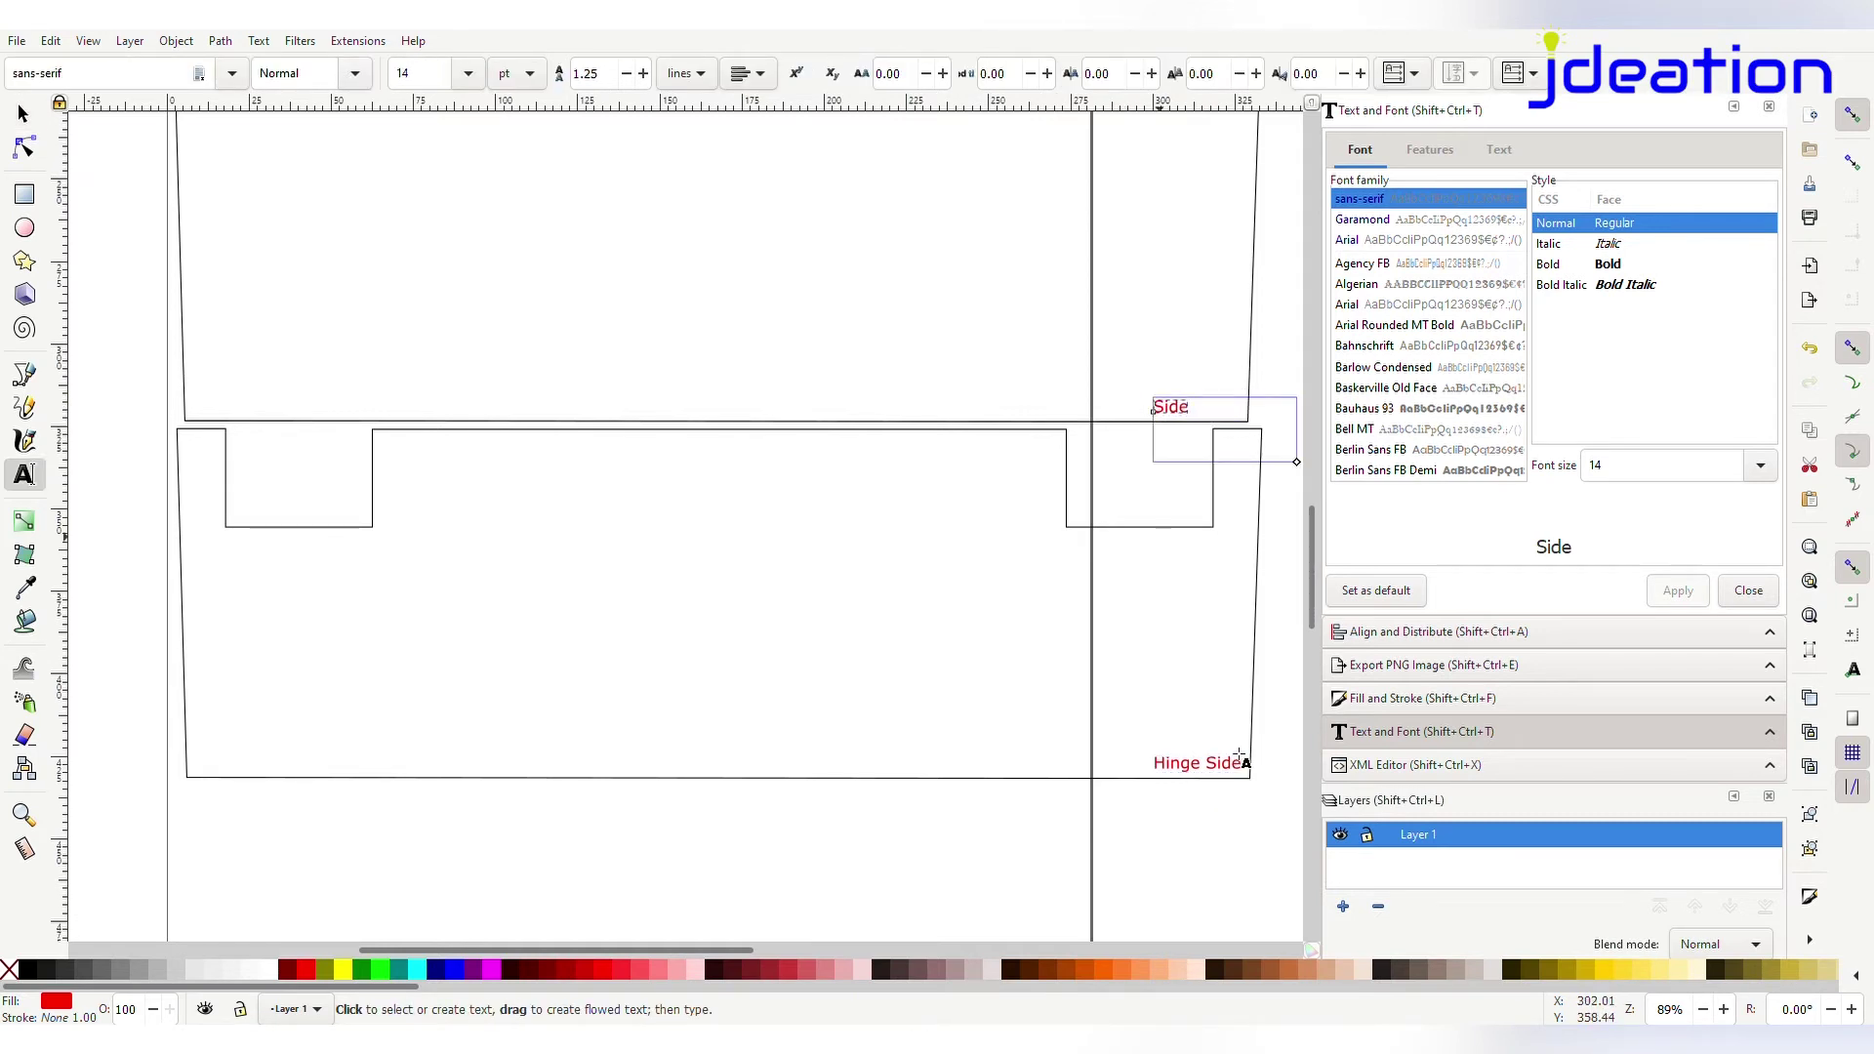
{"action": "left_click", "coordinate": [1268, 826]}
{"action": "left_click", "coordinate": [29, 114]}
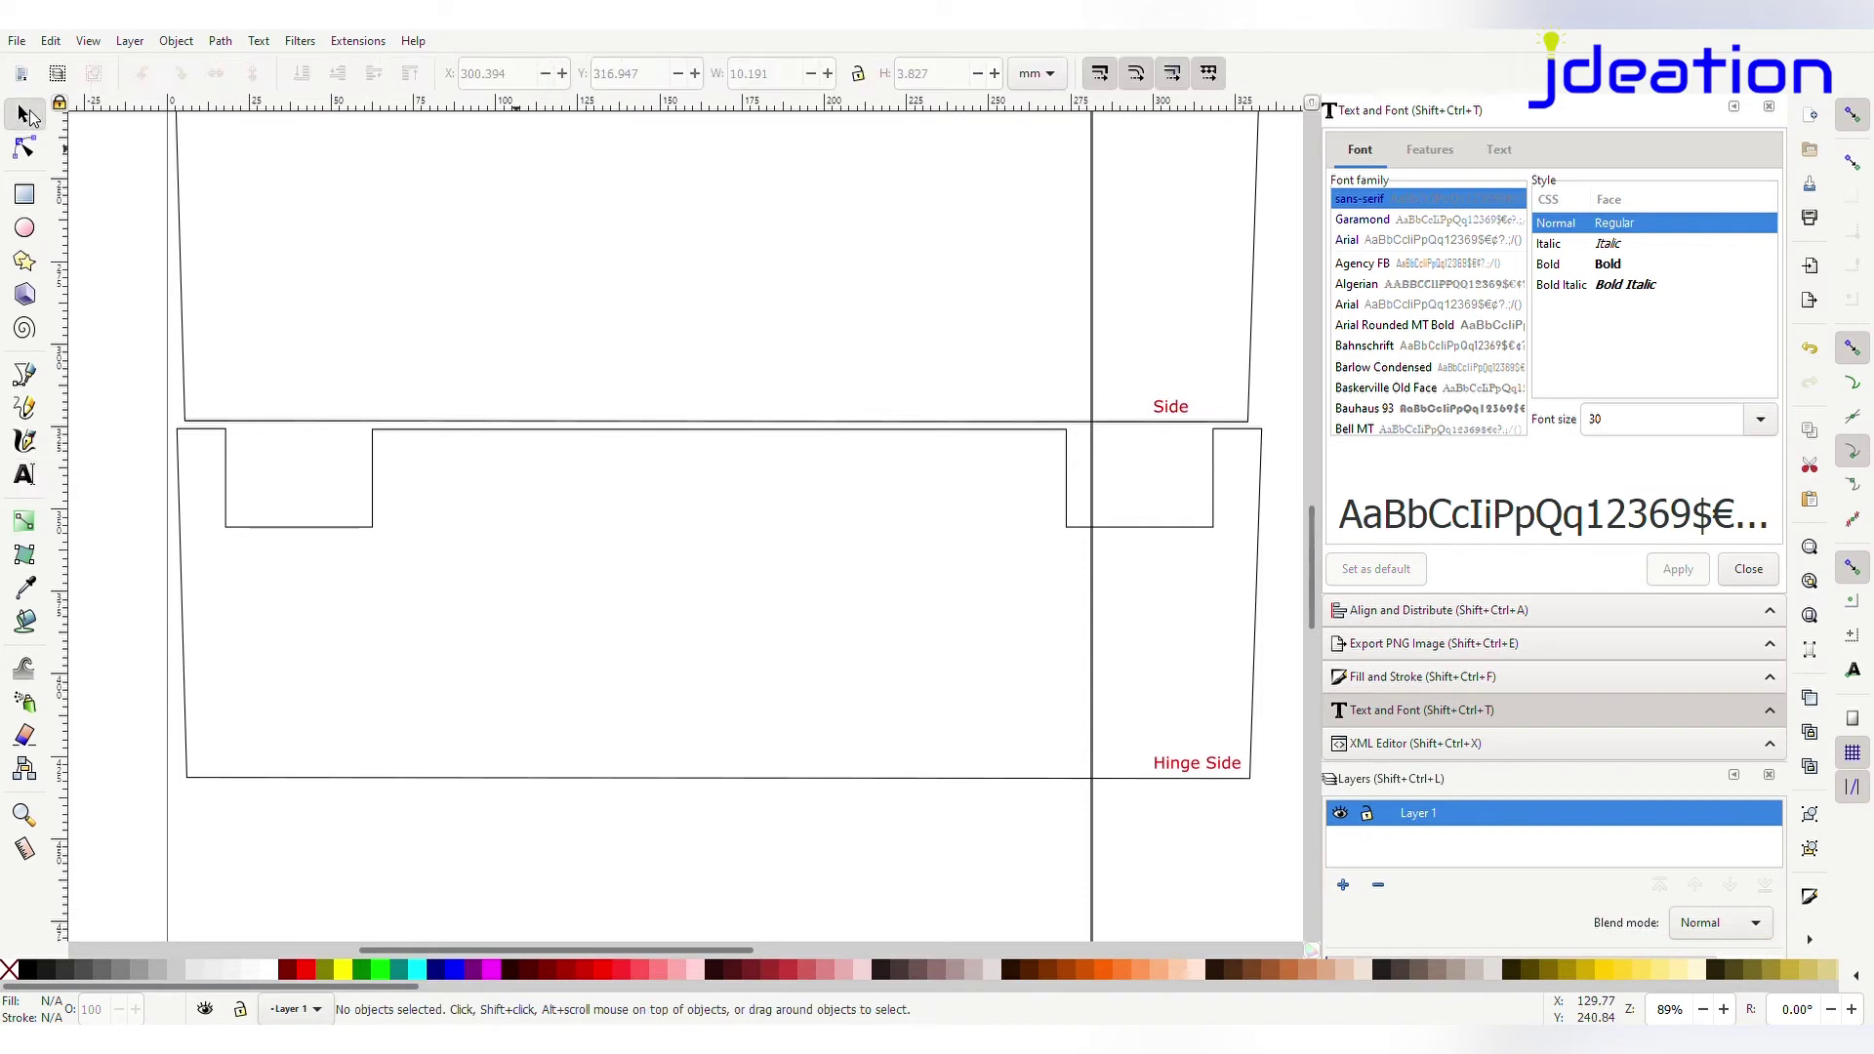
{"action": "left_click_drag", "start_coordinate": [1159, 418], "coordinate": [1221, 414]}
Select the "Hinge Side", "Side", "Bottom" and "Top" labels together and convert them to paths
{"action": "scroll", "coordinate": [1216, 408], "scroll_direction": "down", "scroll_amount": 3}
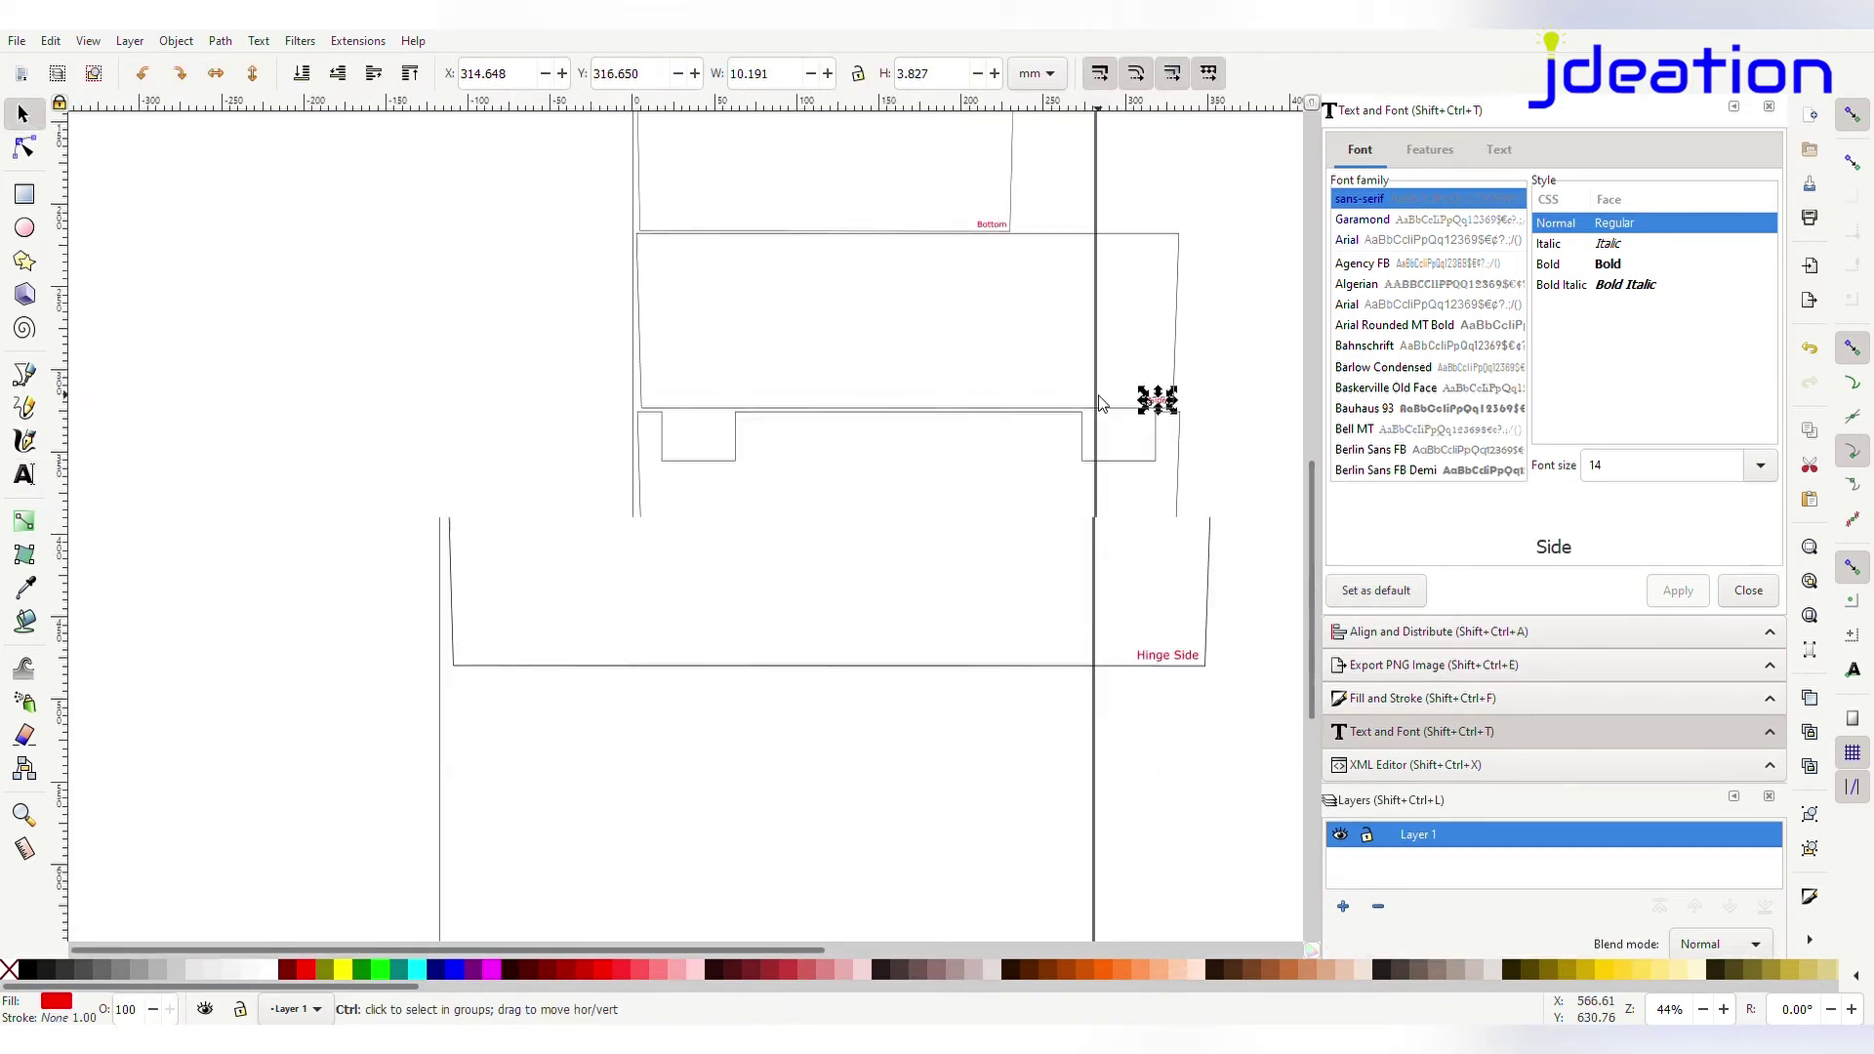
{"action": "left_click_drag", "start_coordinate": [1311, 636], "coordinate": [1249, 558]}
{"action": "left_click", "coordinate": [1246, 705]}
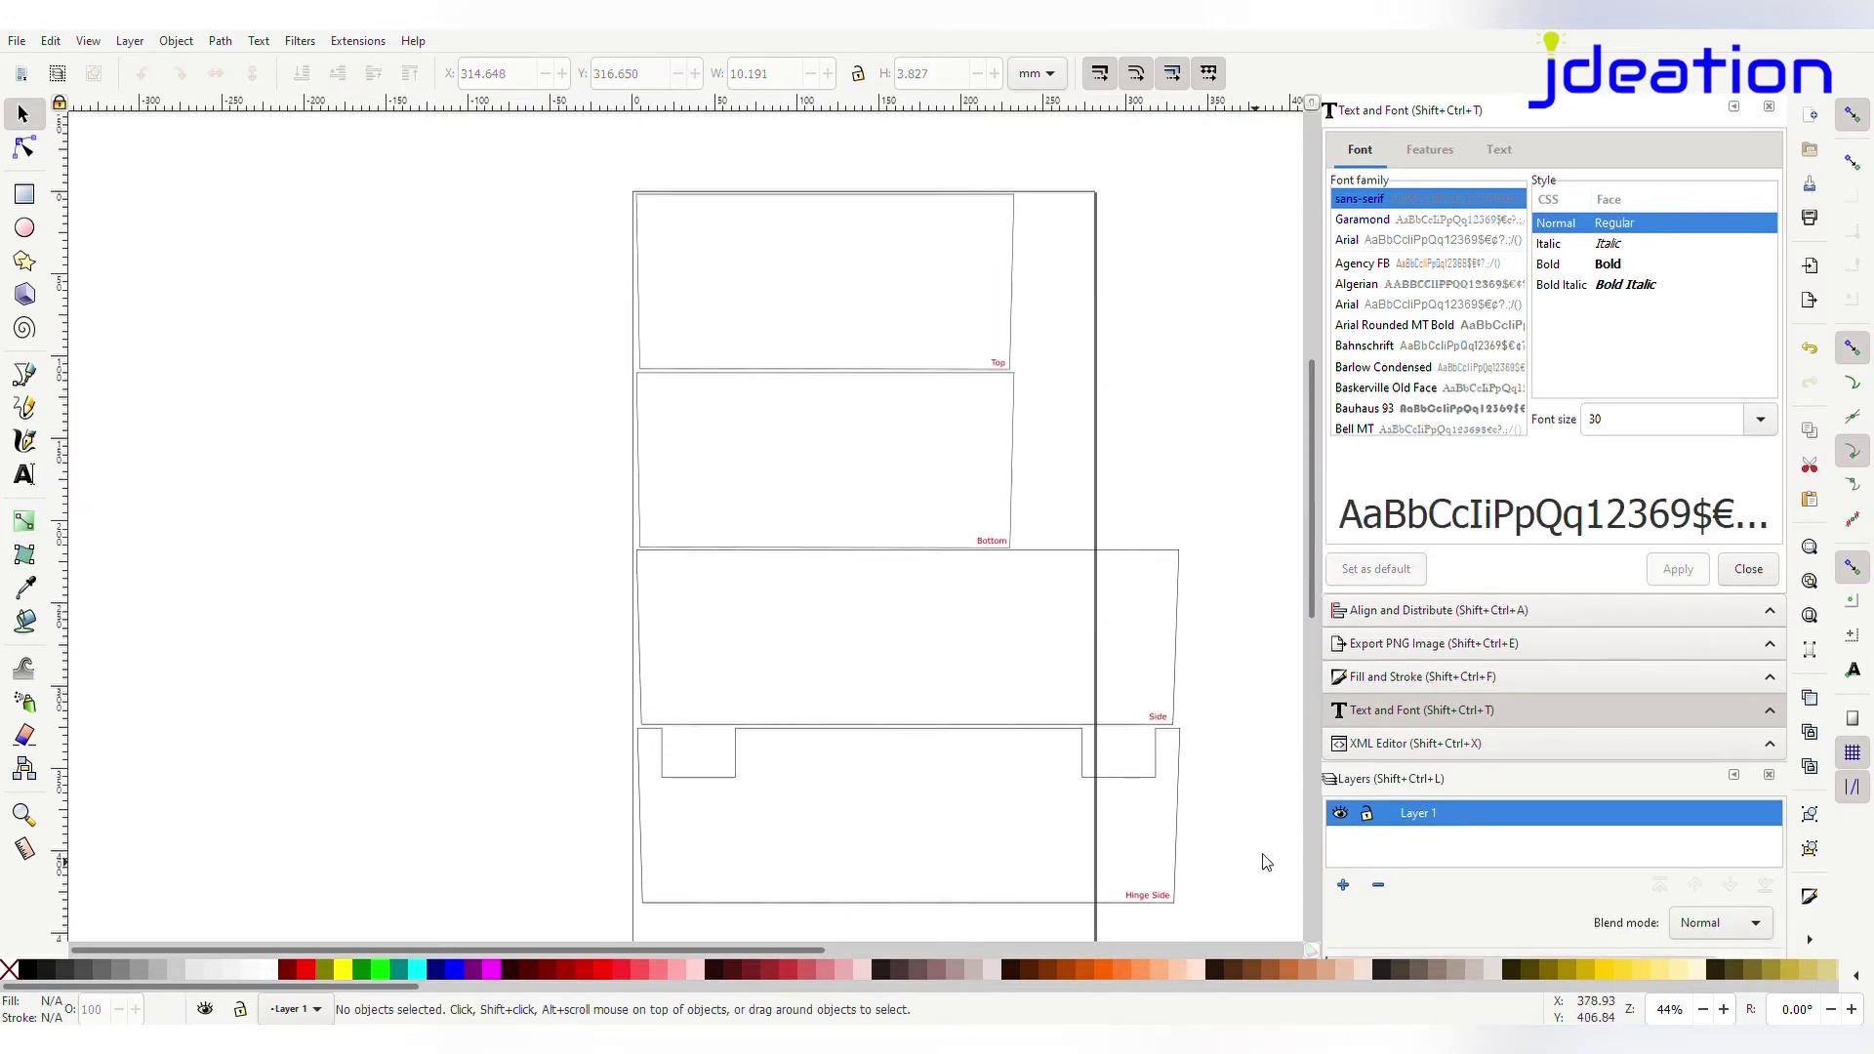
{"action": "scroll", "coordinate": [1264, 874], "scroll_direction": "up", "scroll_amount": 2}
{"action": "left_click", "coordinate": [1069, 922]}
{"action": "left_click", "coordinate": [1051, 563], "text": "shift"}
{"action": "left_click", "coordinate": [709, 223], "text": "shift"}
{"action": "scroll", "coordinate": [1160, 378], "scroll_direction": "up", "scroll_amount": 10}
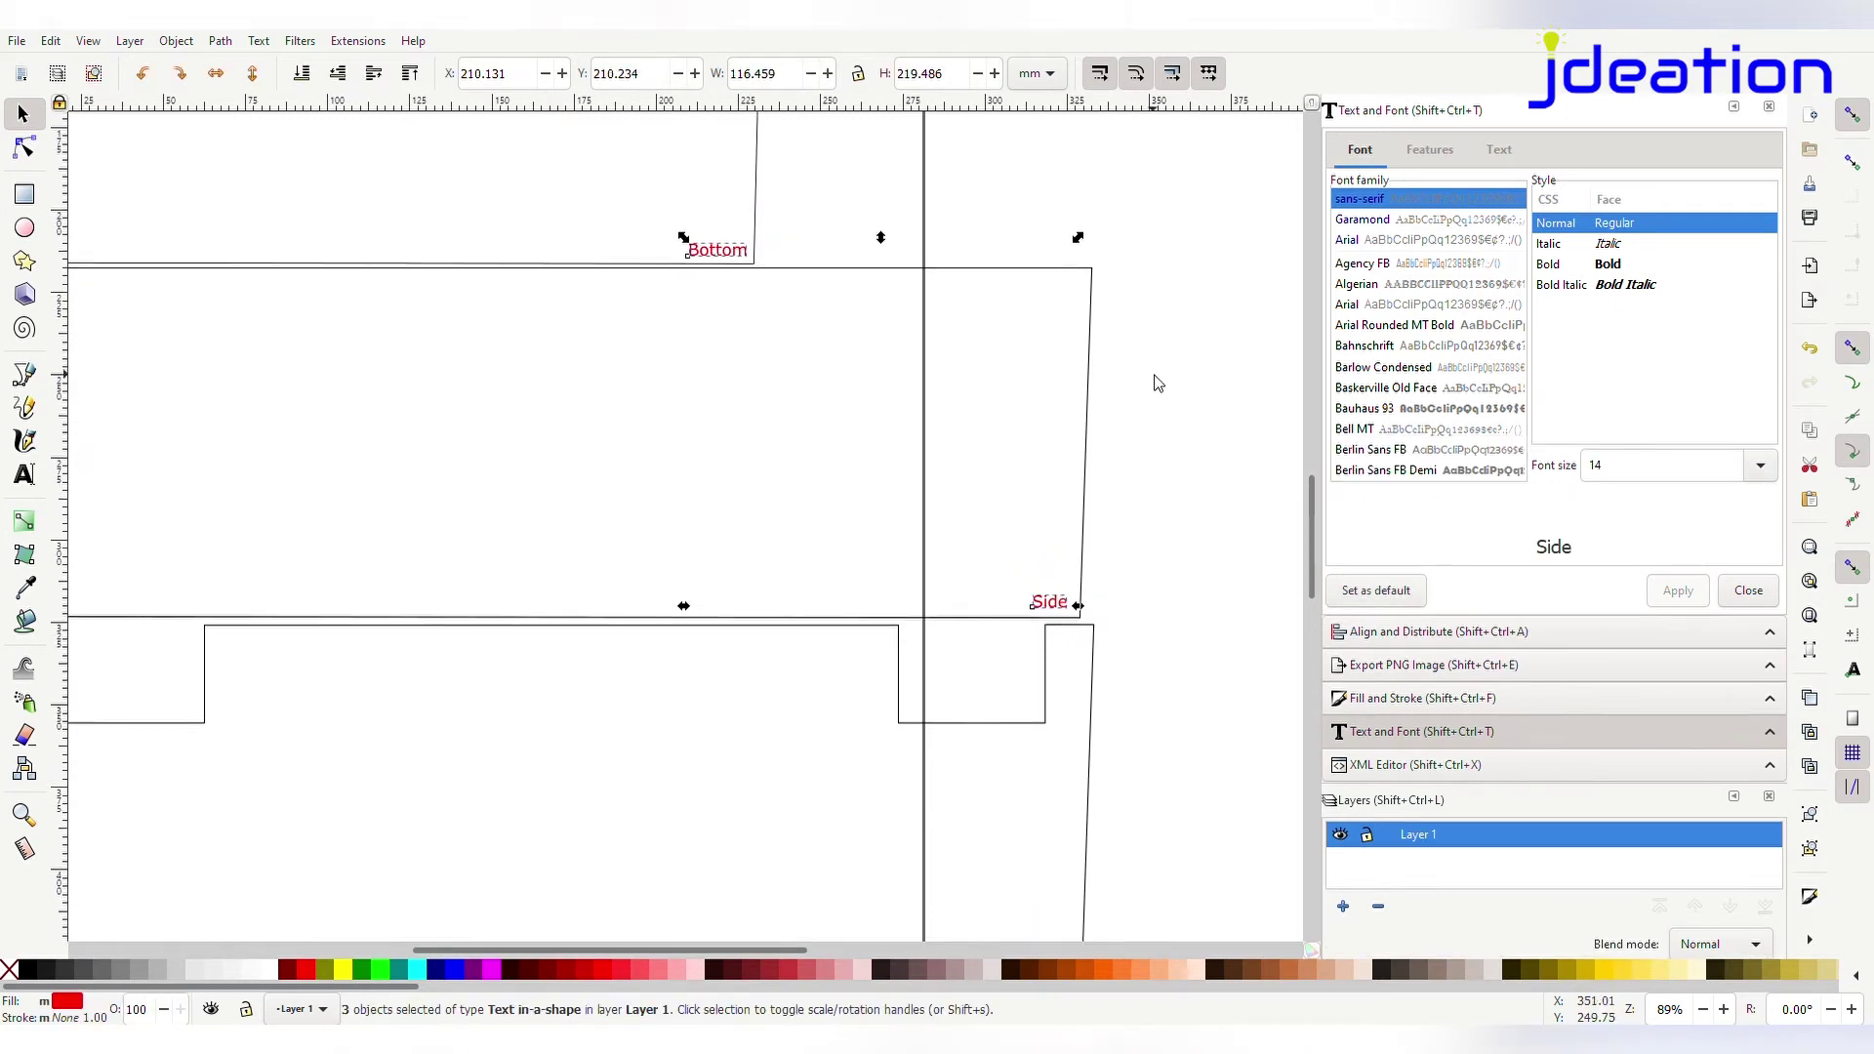
{"action": "scroll", "coordinate": [1160, 377], "scroll_direction": "down", "scroll_amount": 1}
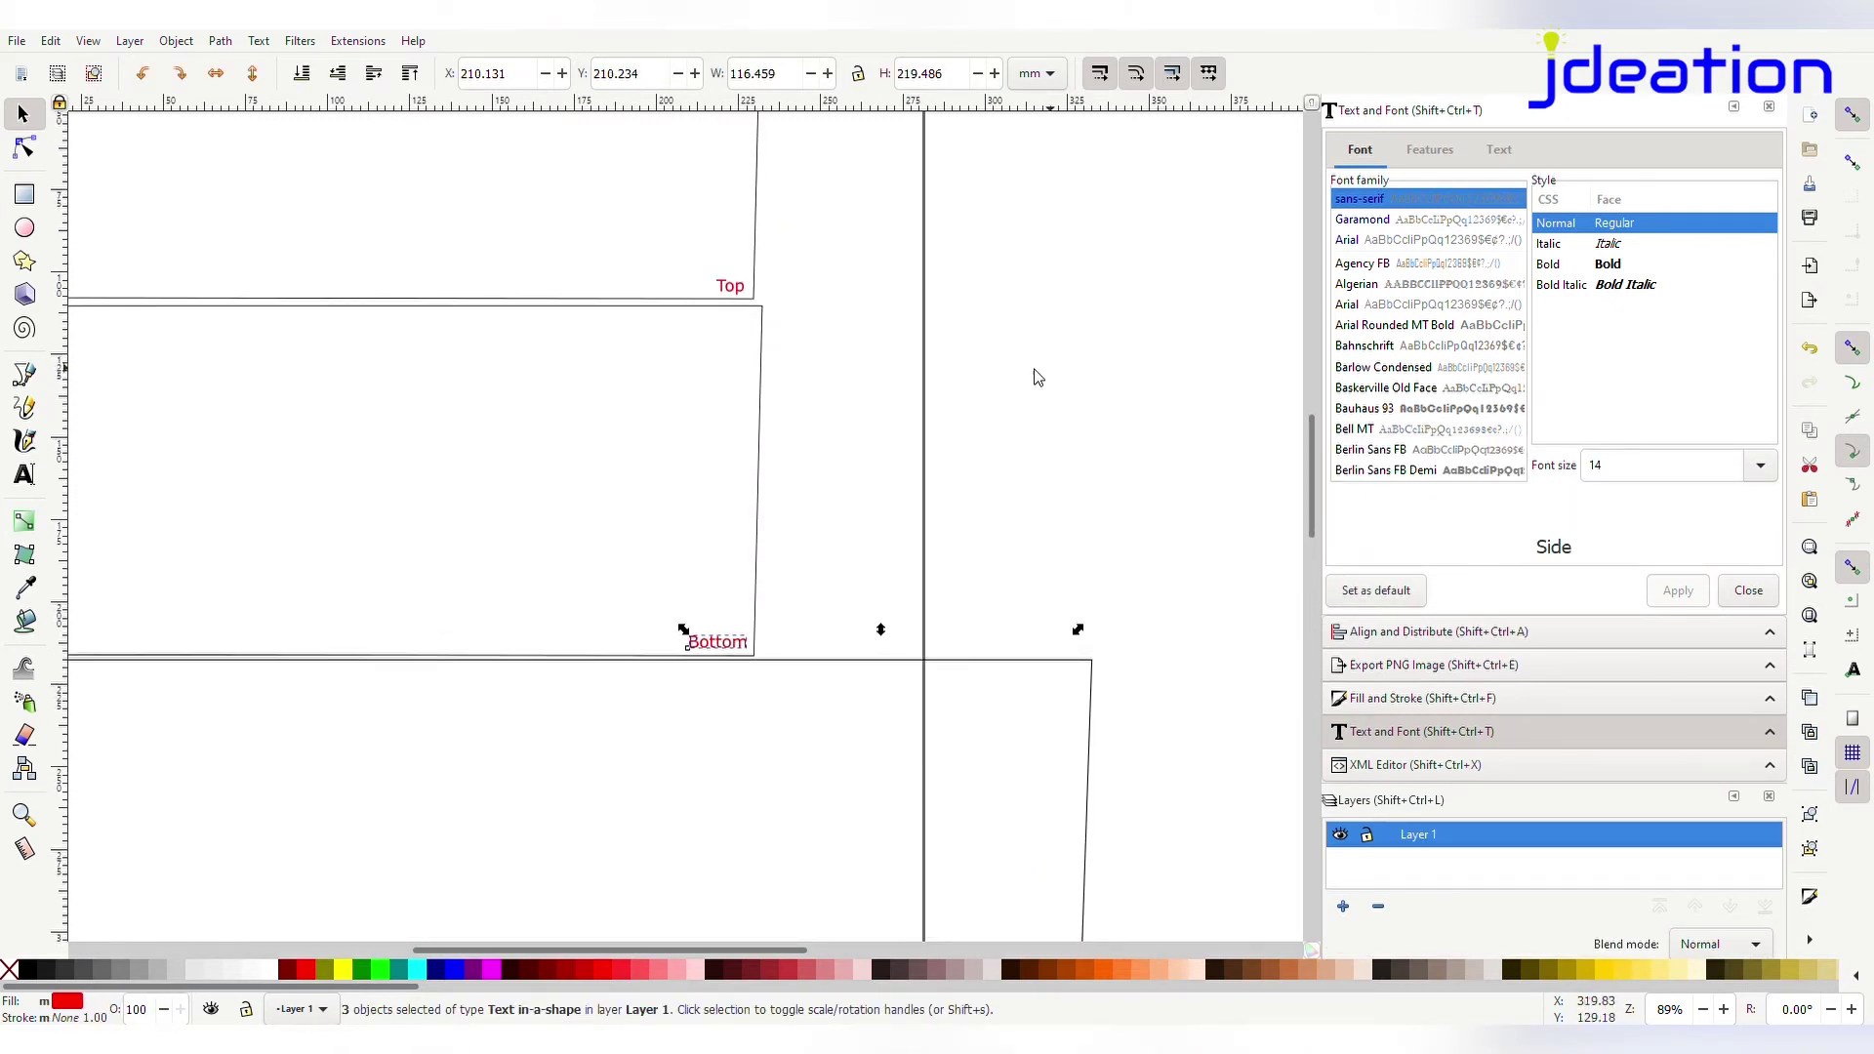
{"action": "left_click", "coordinate": [732, 290], "text": "shift"}
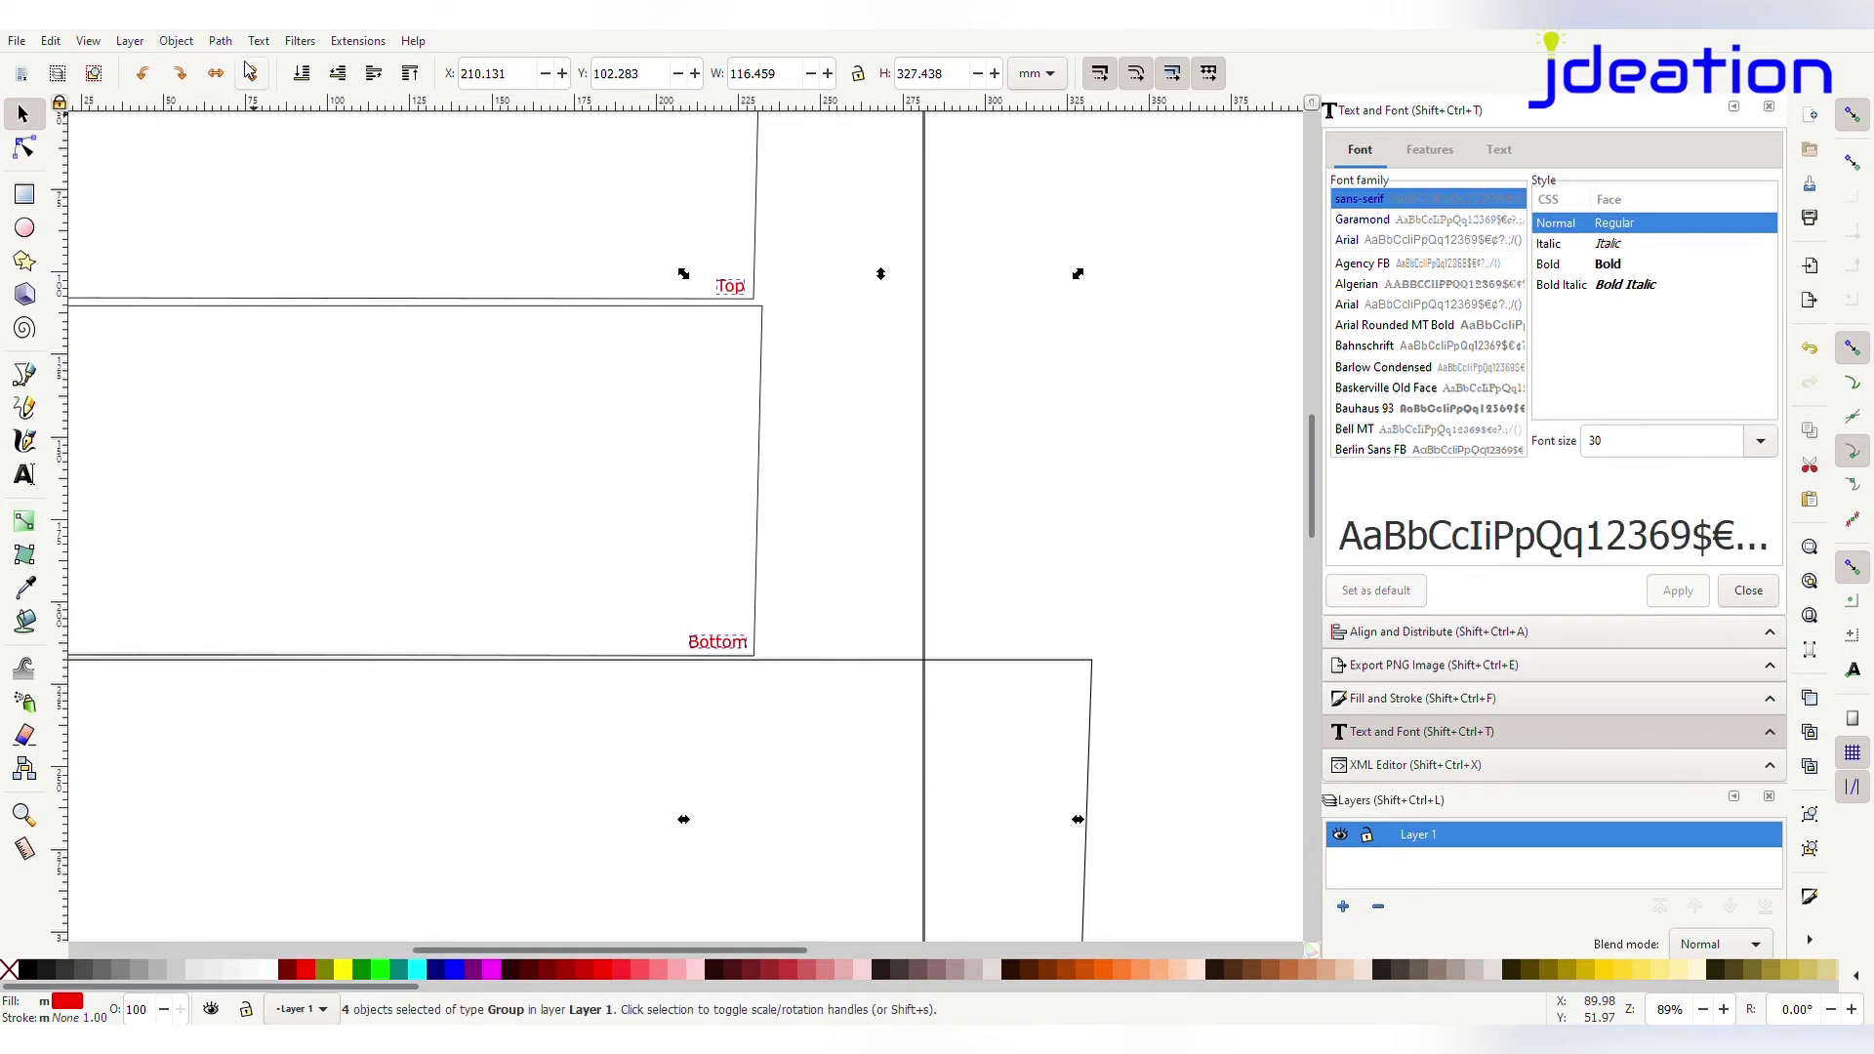
Inspect the "Top" and "Bottom" label groups to check whether their letters are individual paths
{"action": "left_click", "coordinate": [1226, 547]}
{"action": "left_click", "coordinate": [731, 288]}
{"action": "key", "text": "n"}
{"action": "left_click", "coordinate": [737, 295]}
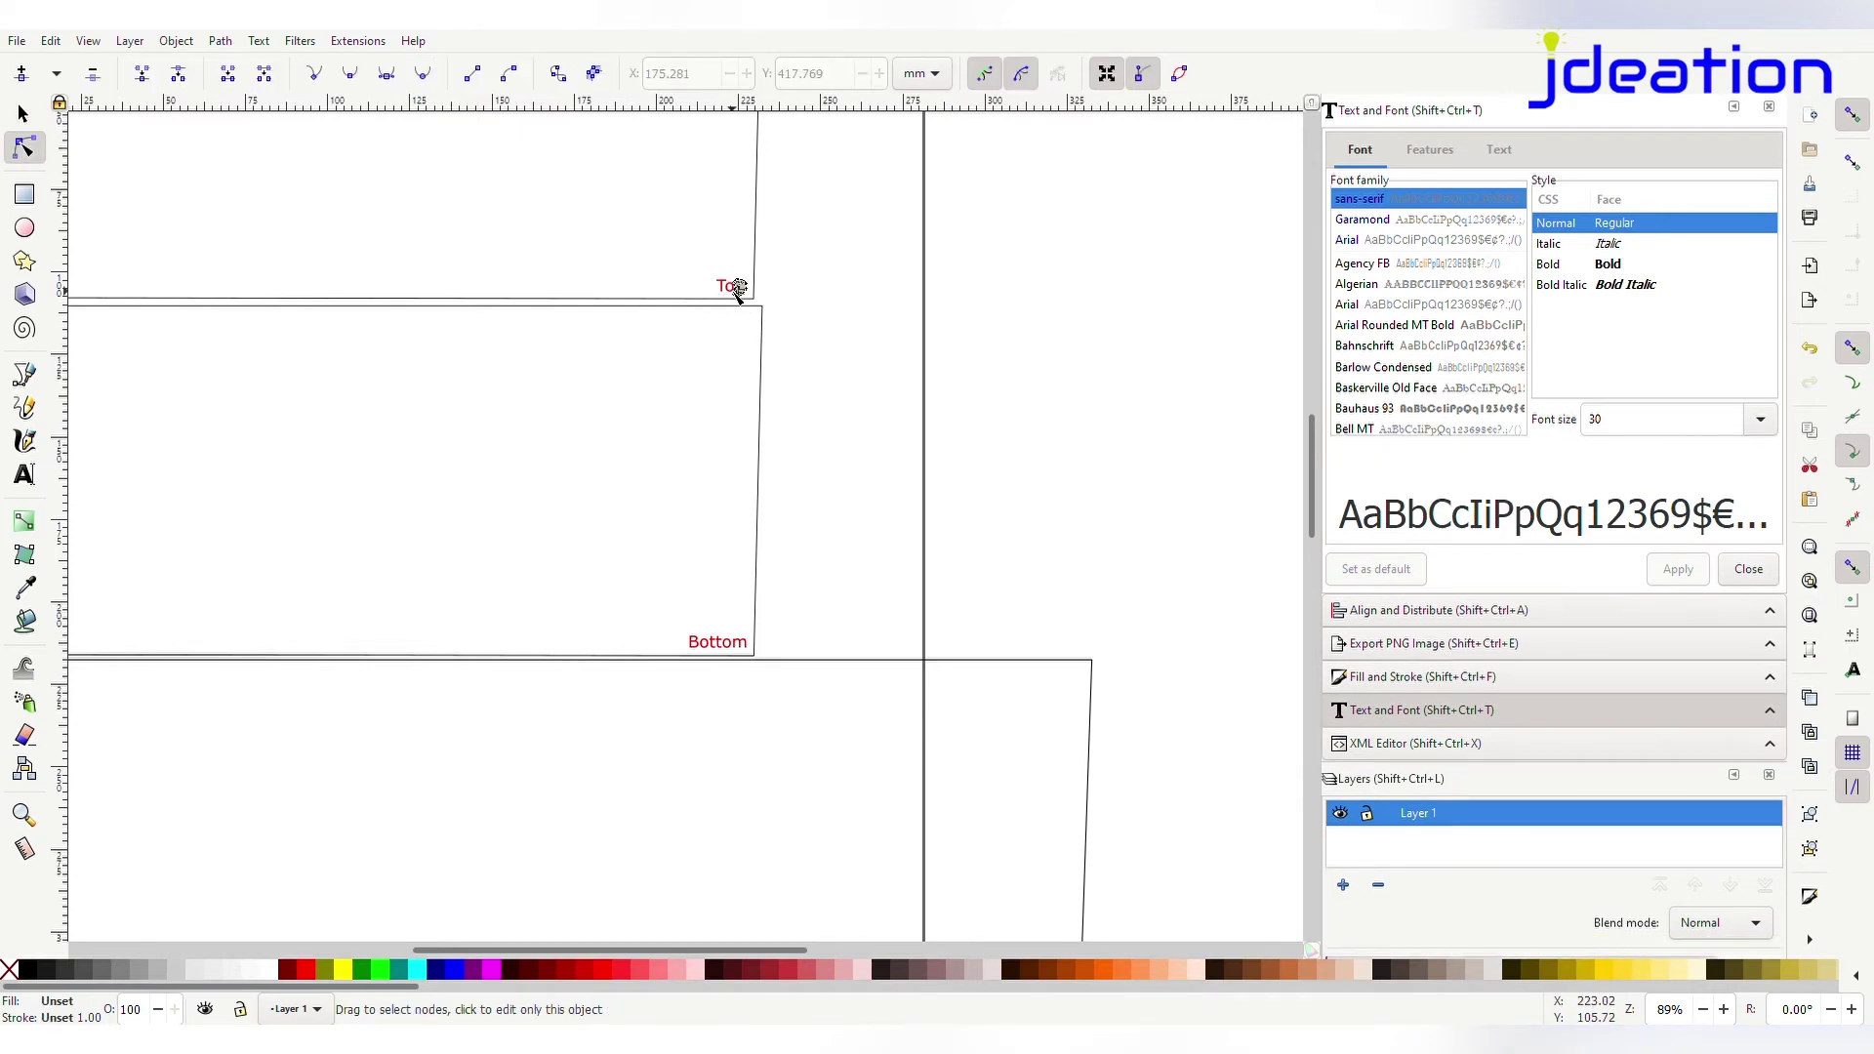
{"action": "left_click", "coordinate": [24, 115]}
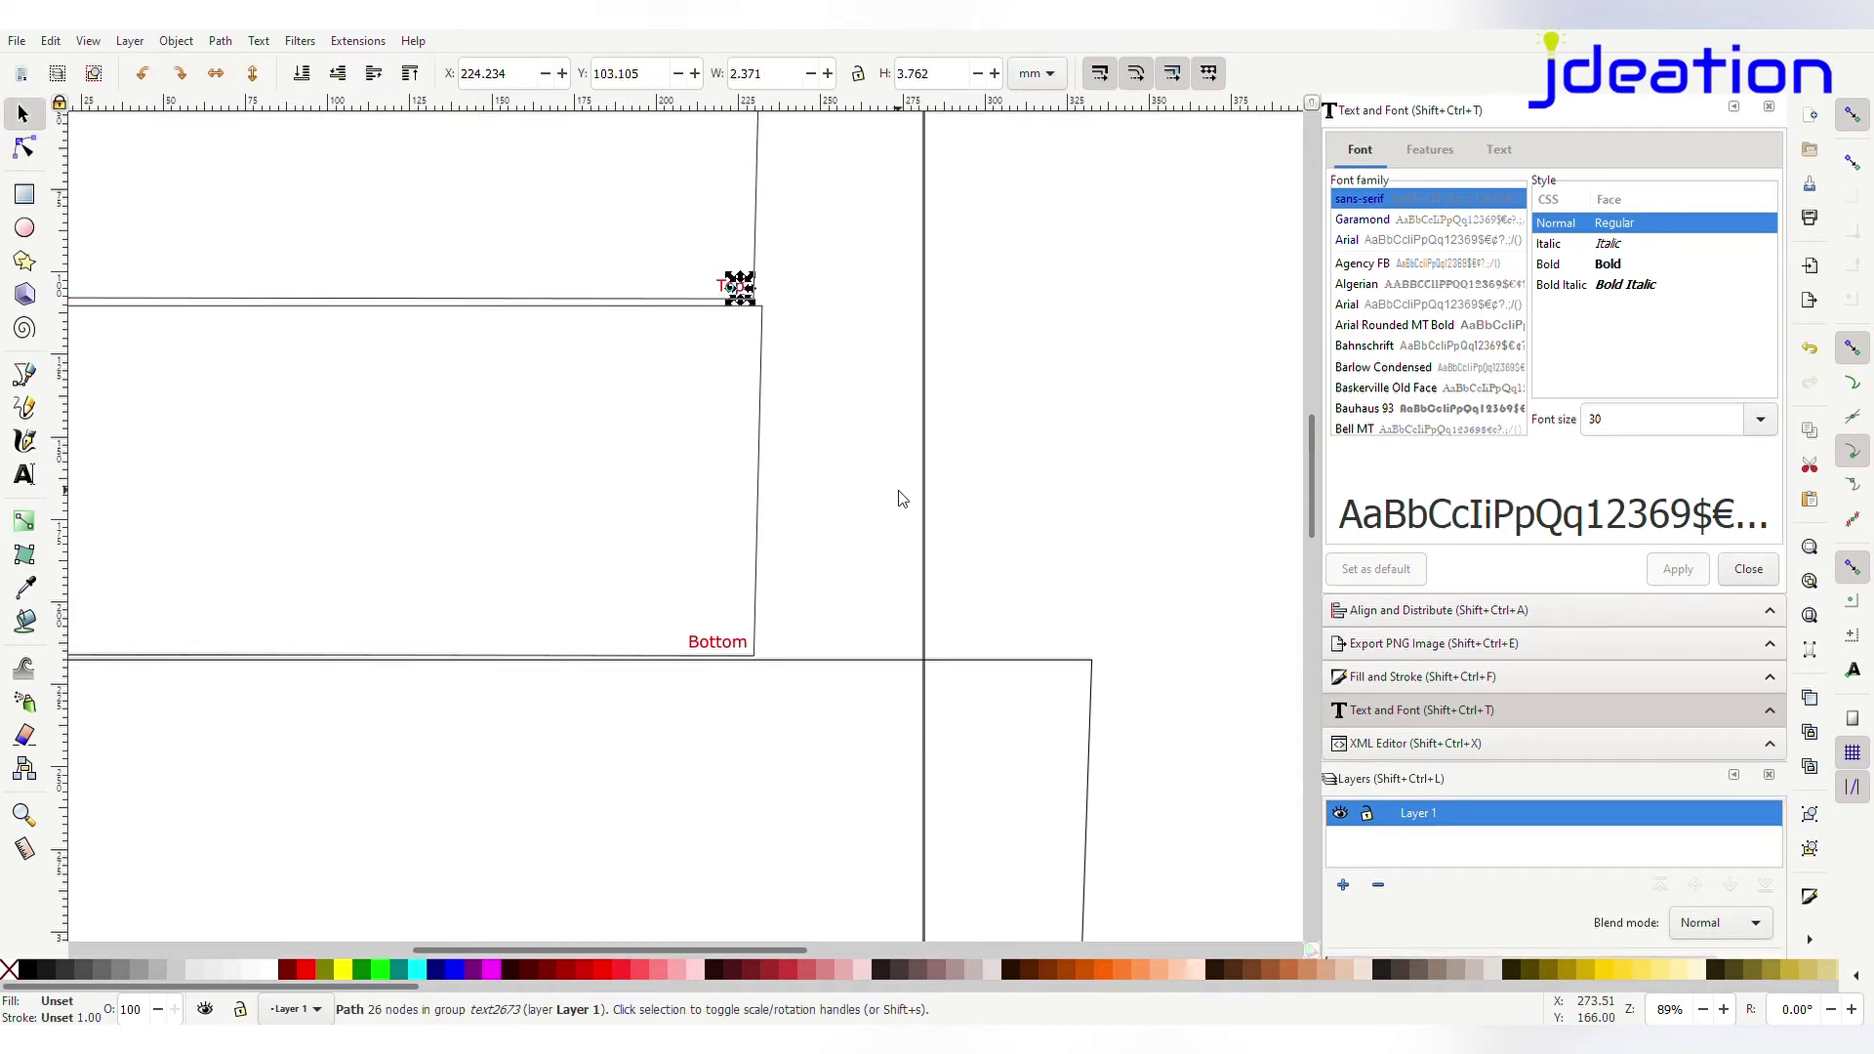
{"action": "key", "text": "Escape"}
{"action": "left_click", "coordinate": [739, 648]}
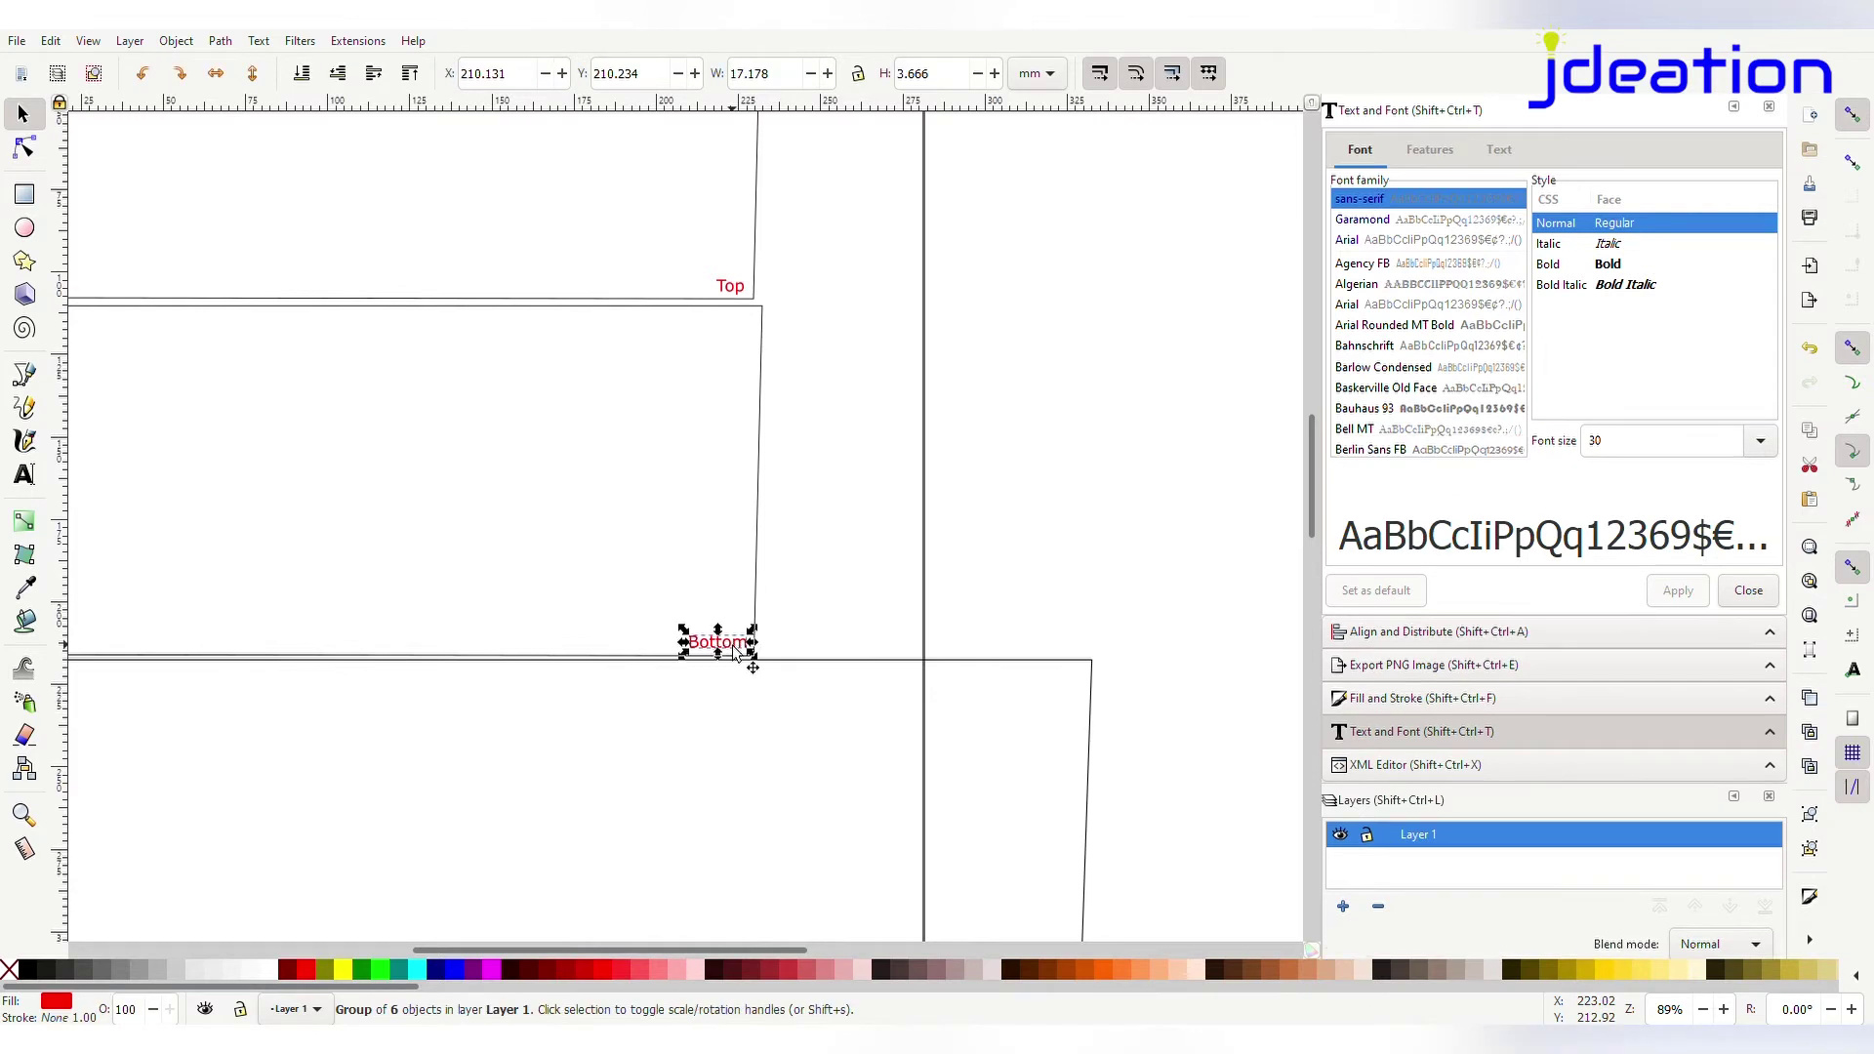
{"action": "double_click", "coordinate": [739, 646]}
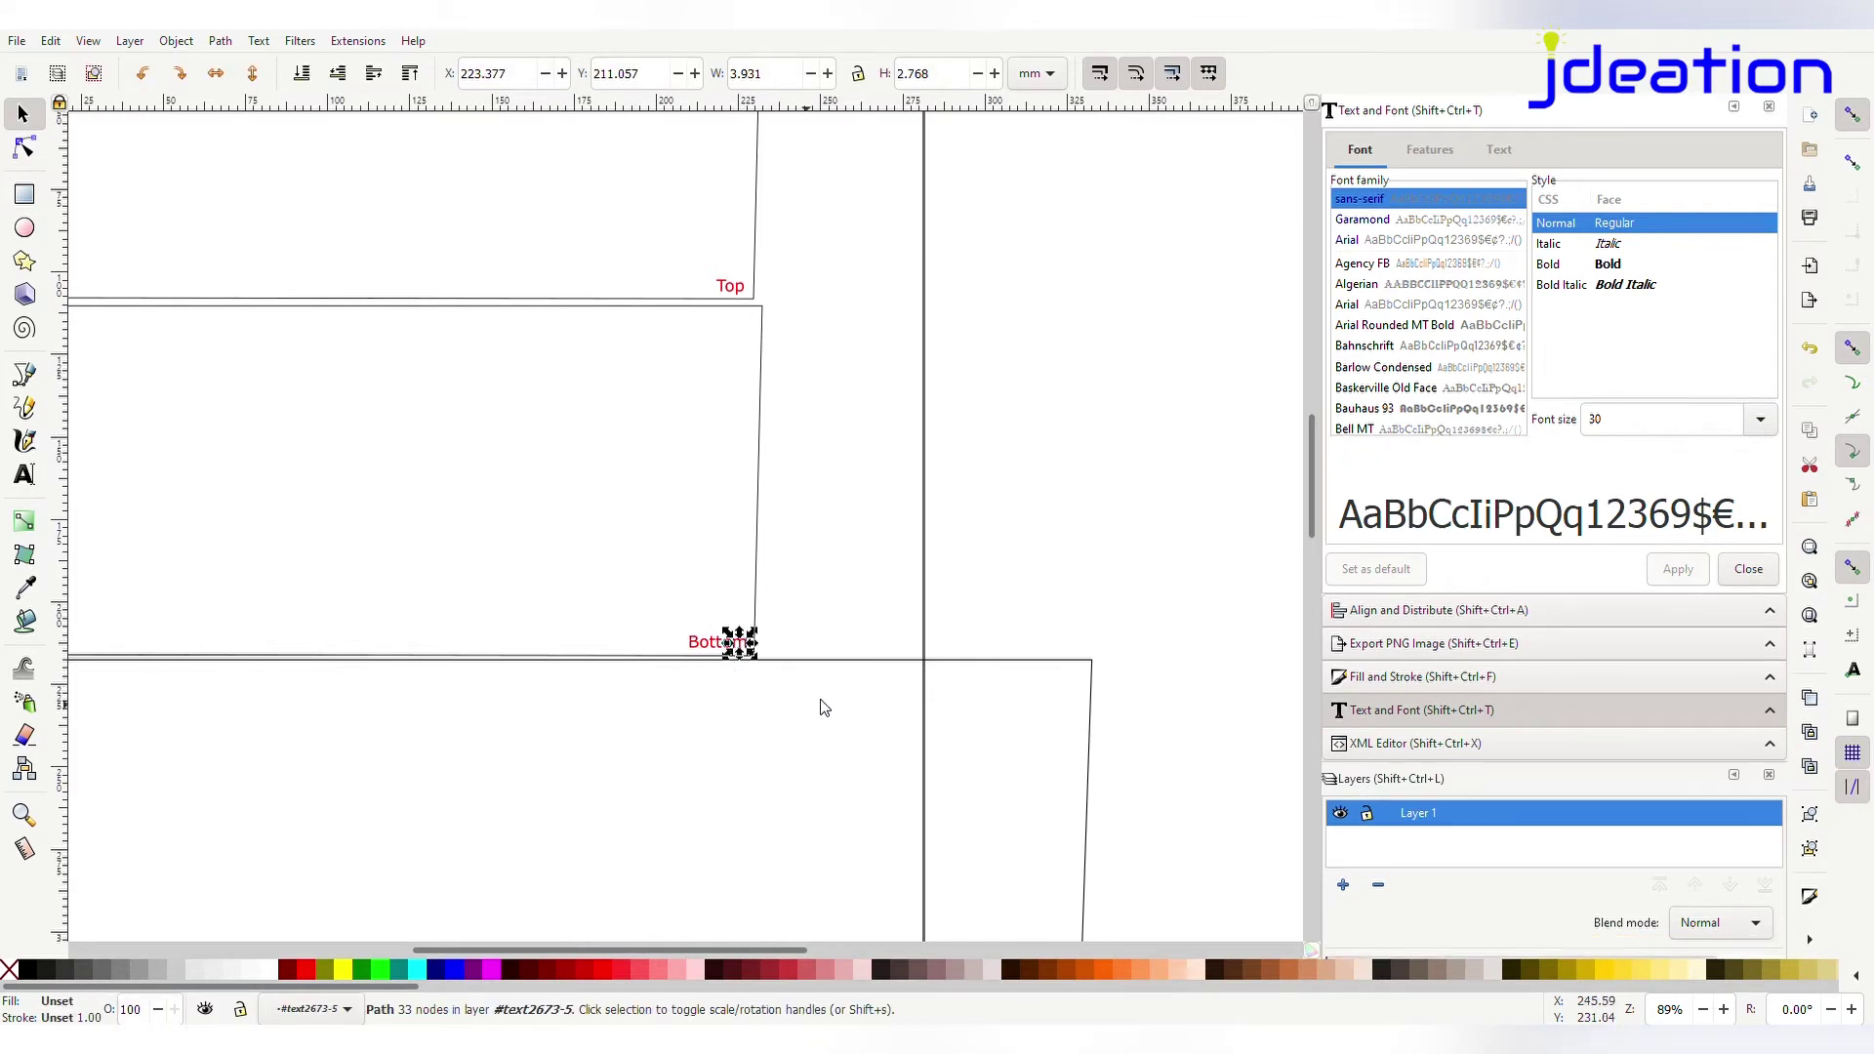
Add the three-line text "BudBox 32022 LG", "Side View", "by Jdeation.com" beside the topmost panel's upper-right corner
{"action": "left_click", "coordinate": [1063, 560]}
{"action": "scroll", "coordinate": [1012, 690], "scroll_direction": "down", "scroll_amount": 2}
{"action": "scroll", "coordinate": [752, 702], "scroll_direction": "up", "scroll_amount": 2}
{"action": "scroll", "coordinate": [752, 703], "scroll_direction": "down", "scroll_amount": 4}
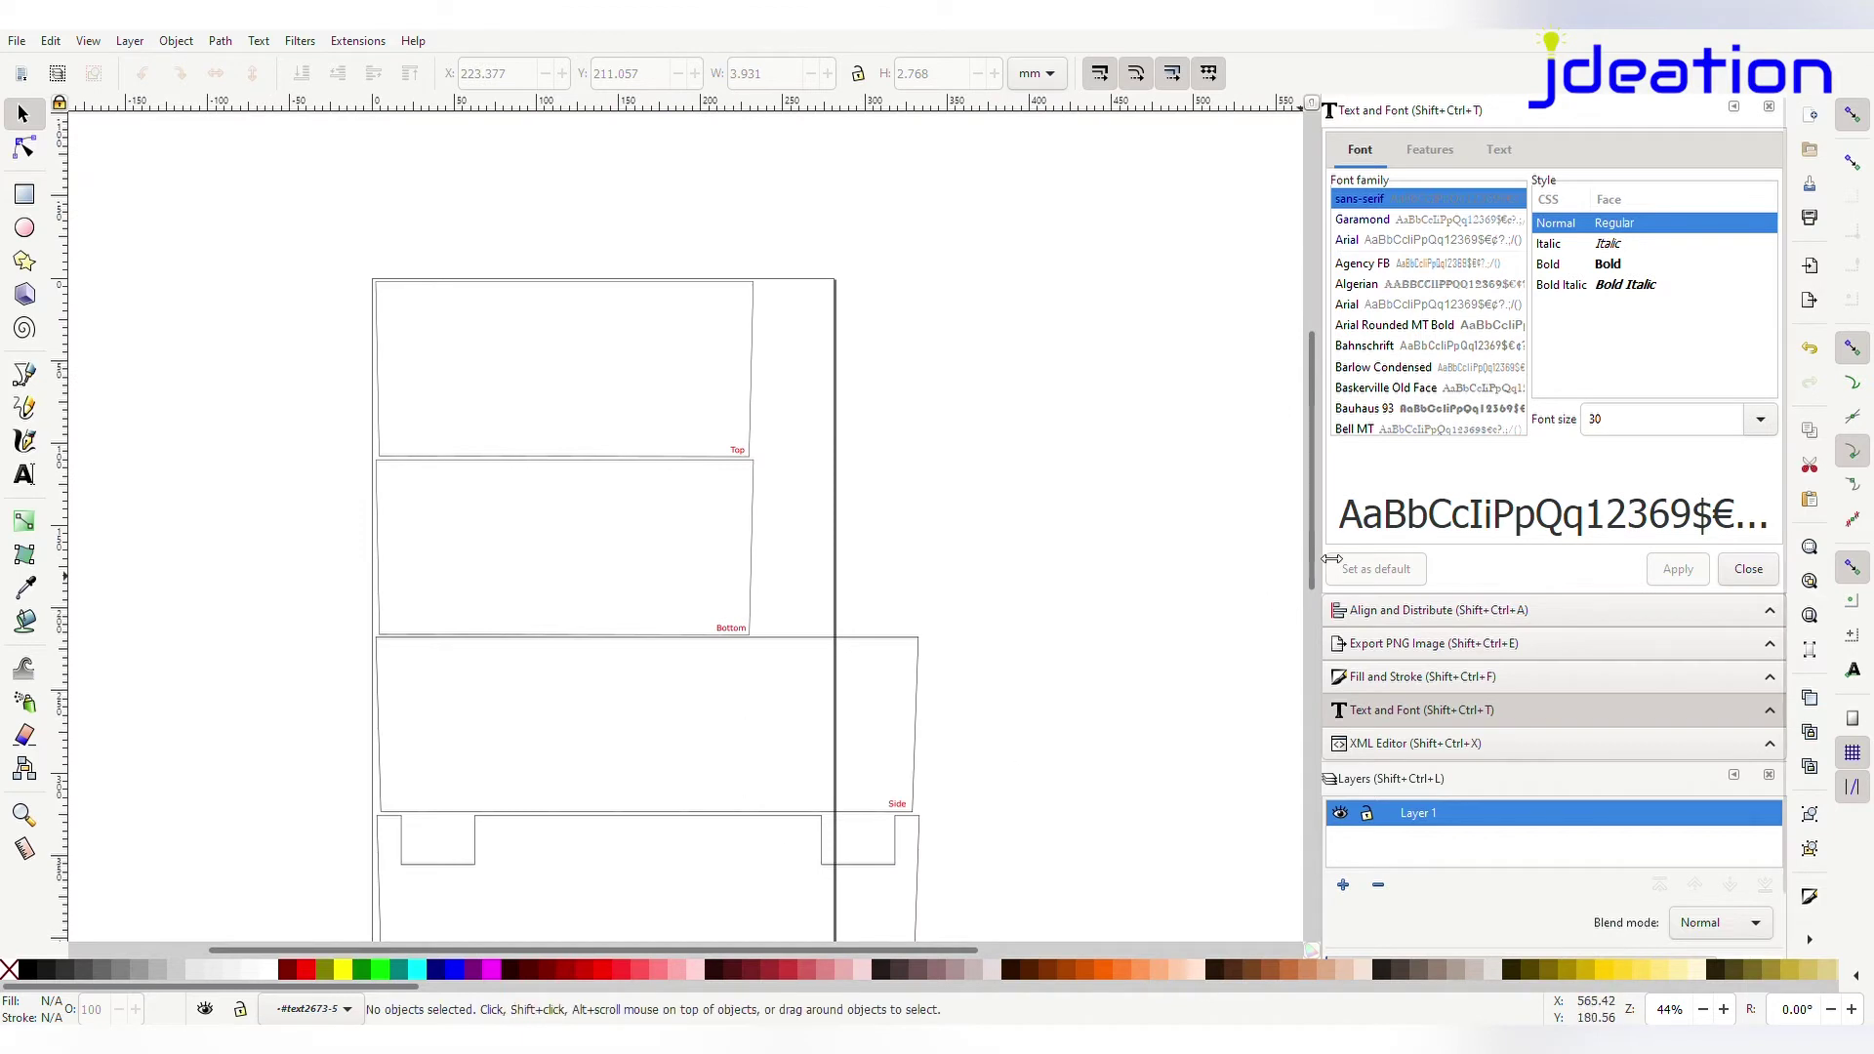
{"action": "left_click_drag", "start_coordinate": [1313, 560], "coordinate": [1324, 625]}
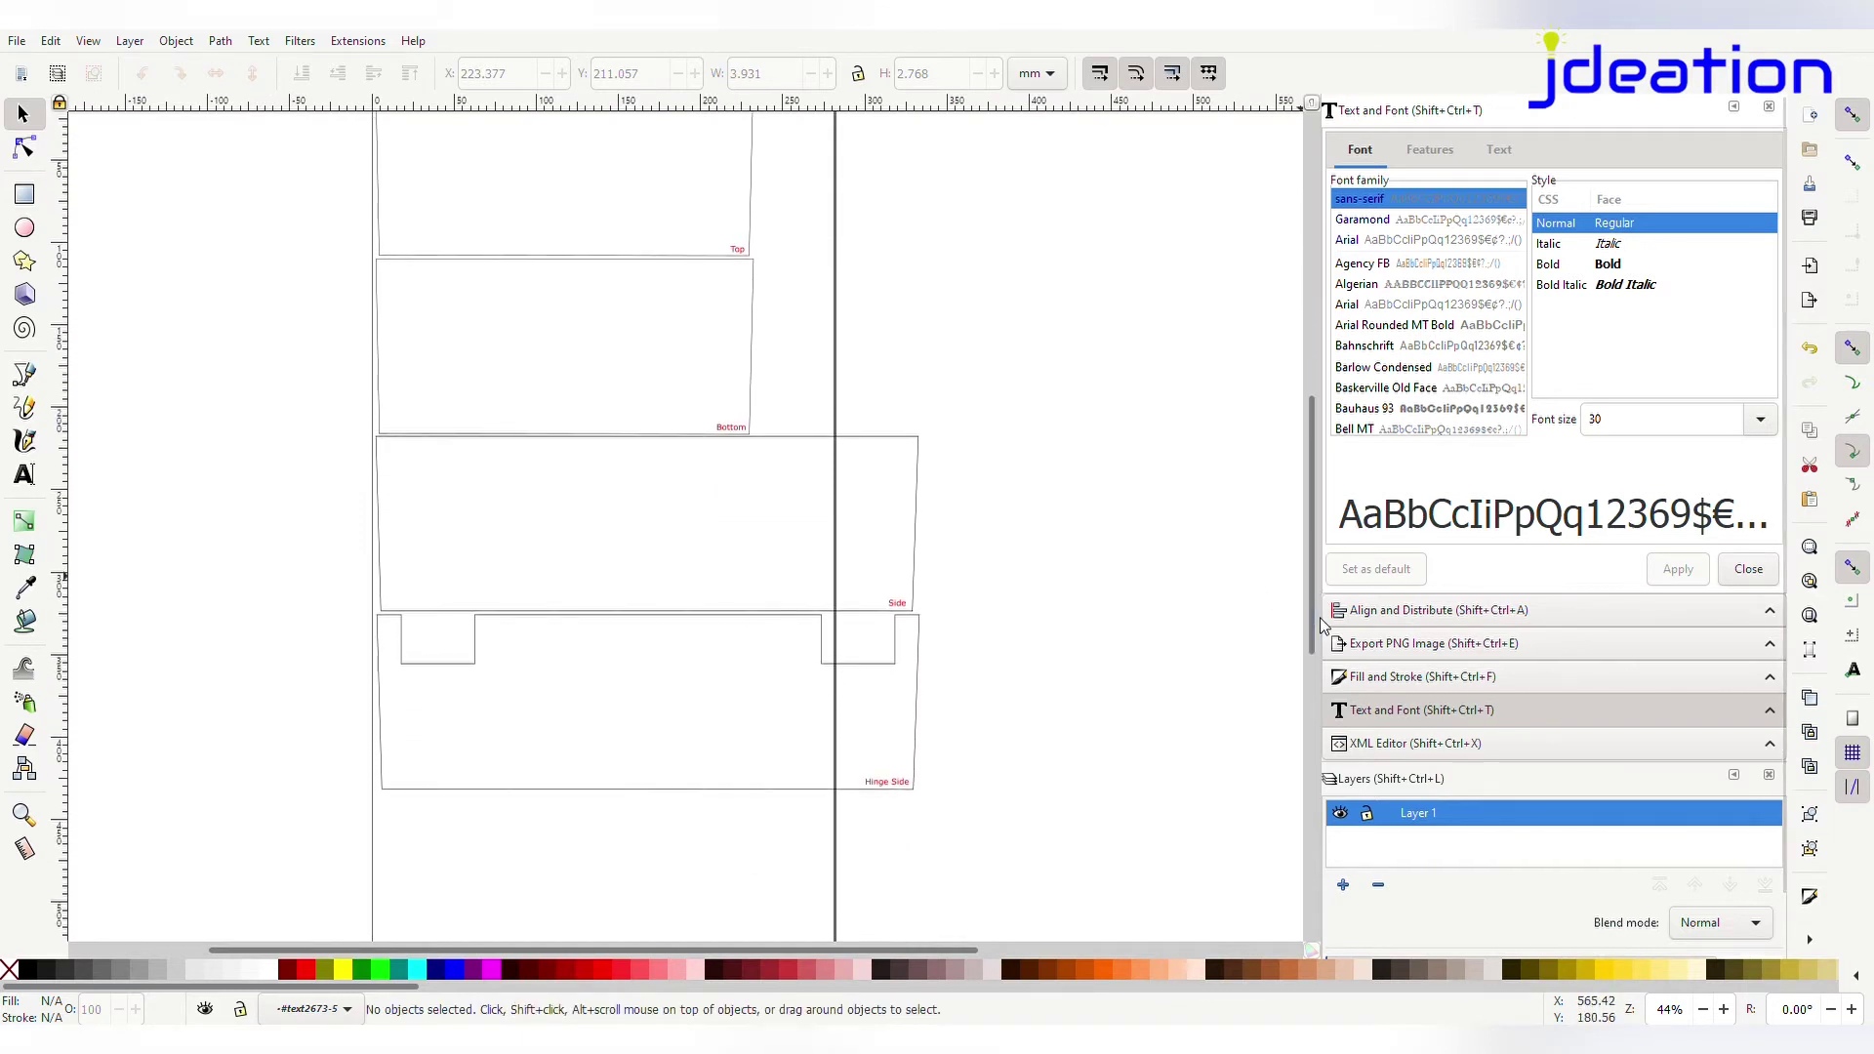
{"action": "scroll", "coordinate": [979, 753], "scroll_direction": "up", "scroll_amount": 2}
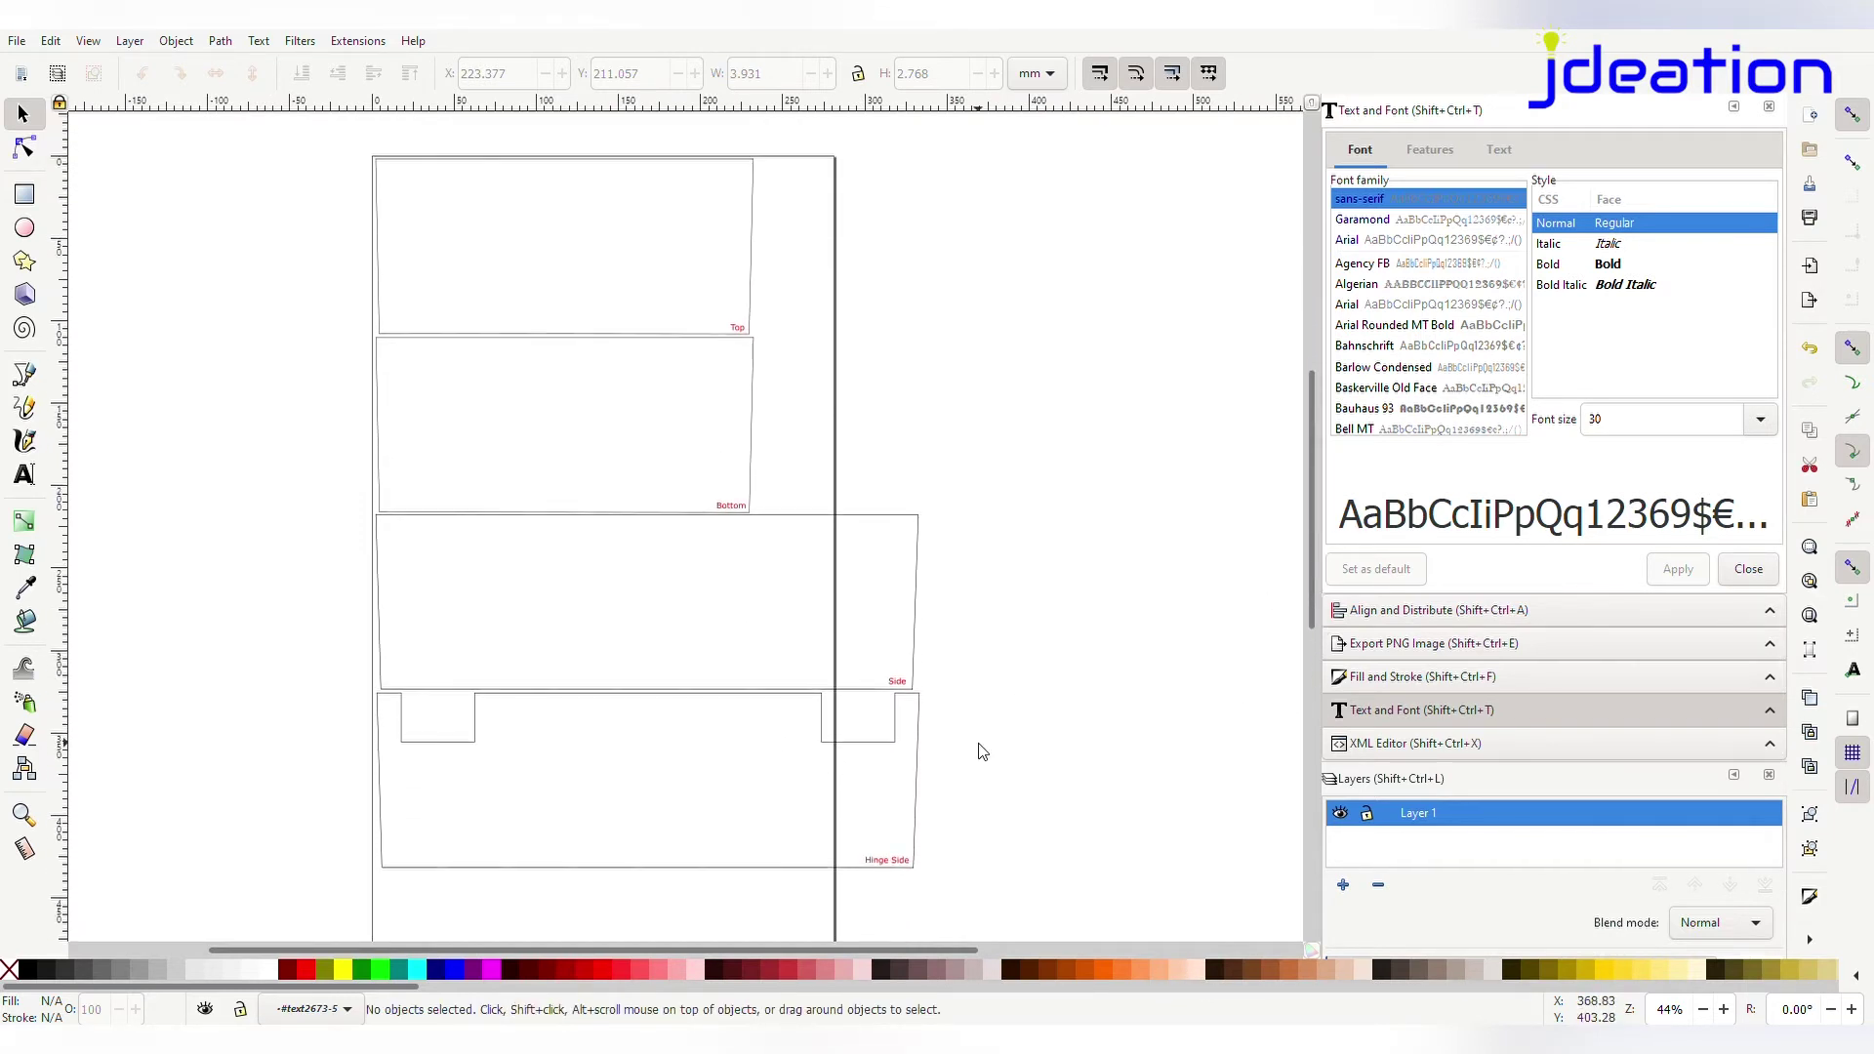
{"action": "left_click", "coordinate": [26, 478]}
{"action": "left_click_drag", "start_coordinate": [772, 165], "coordinate": [923, 227]}
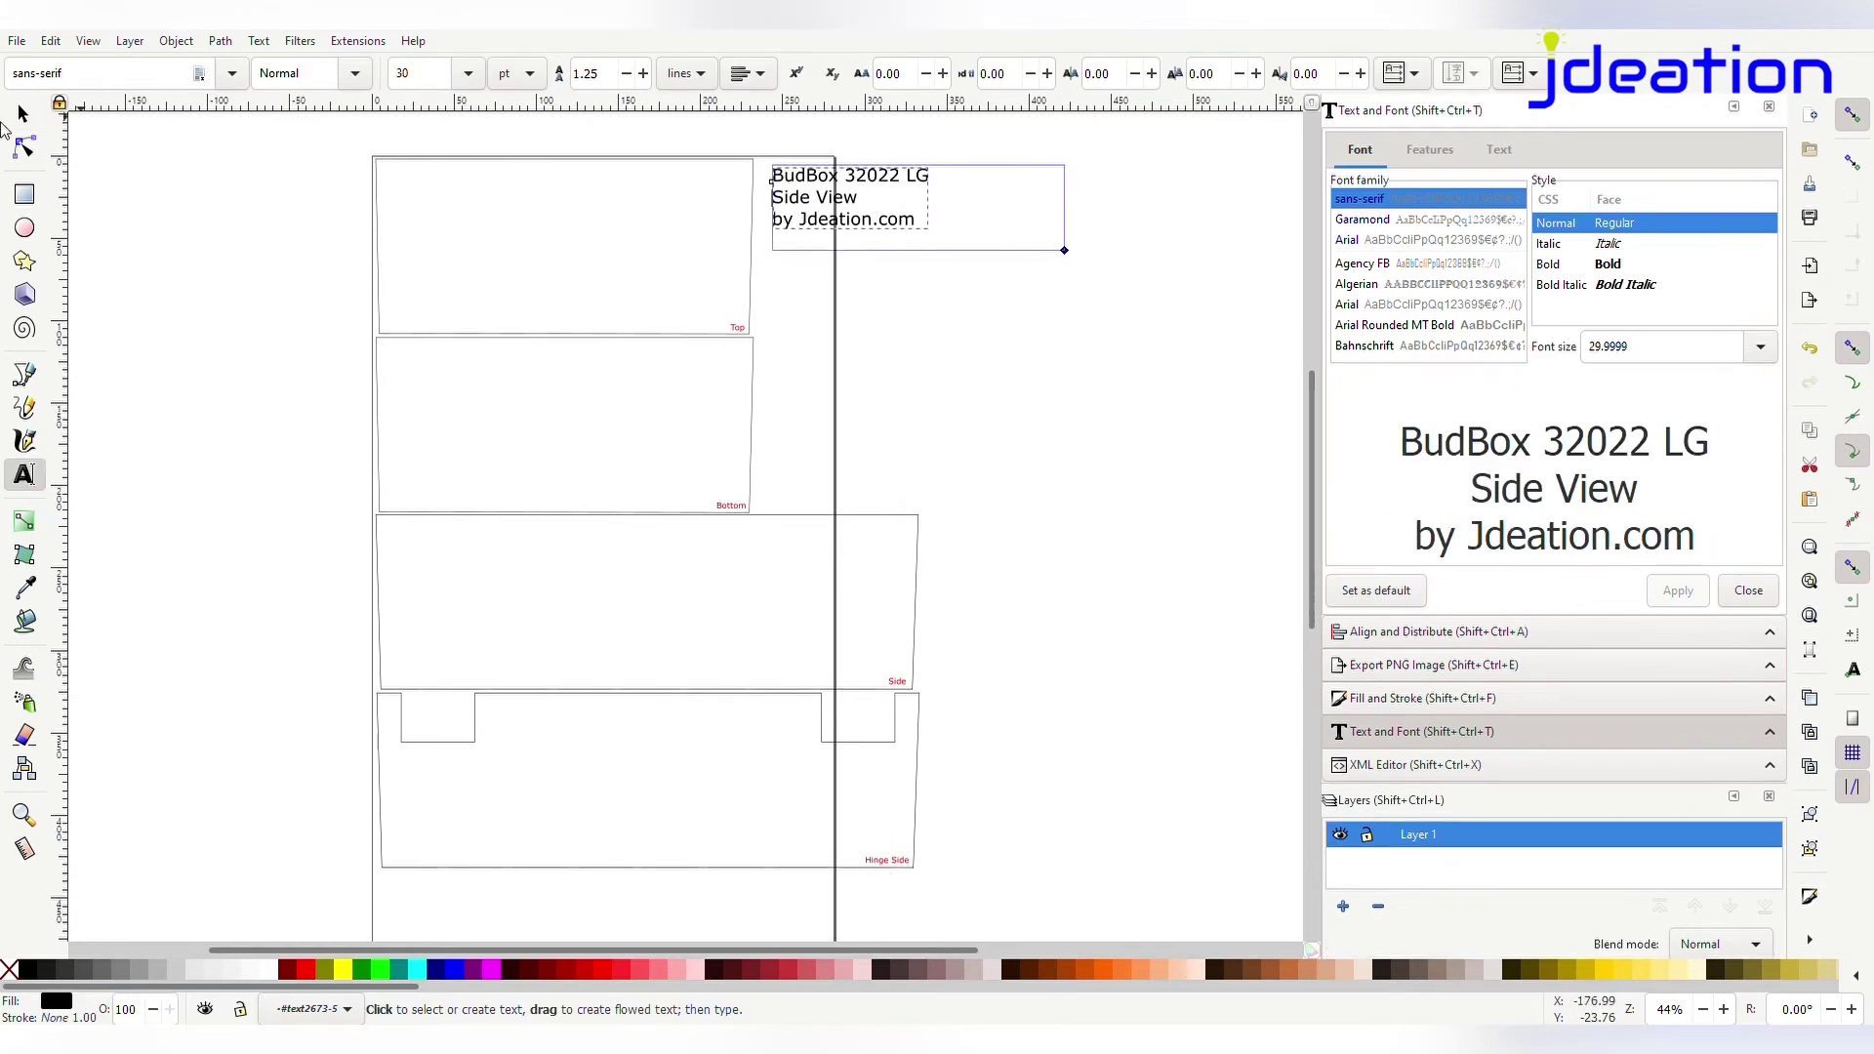
{"action": "left_click", "coordinate": [23, 114]}
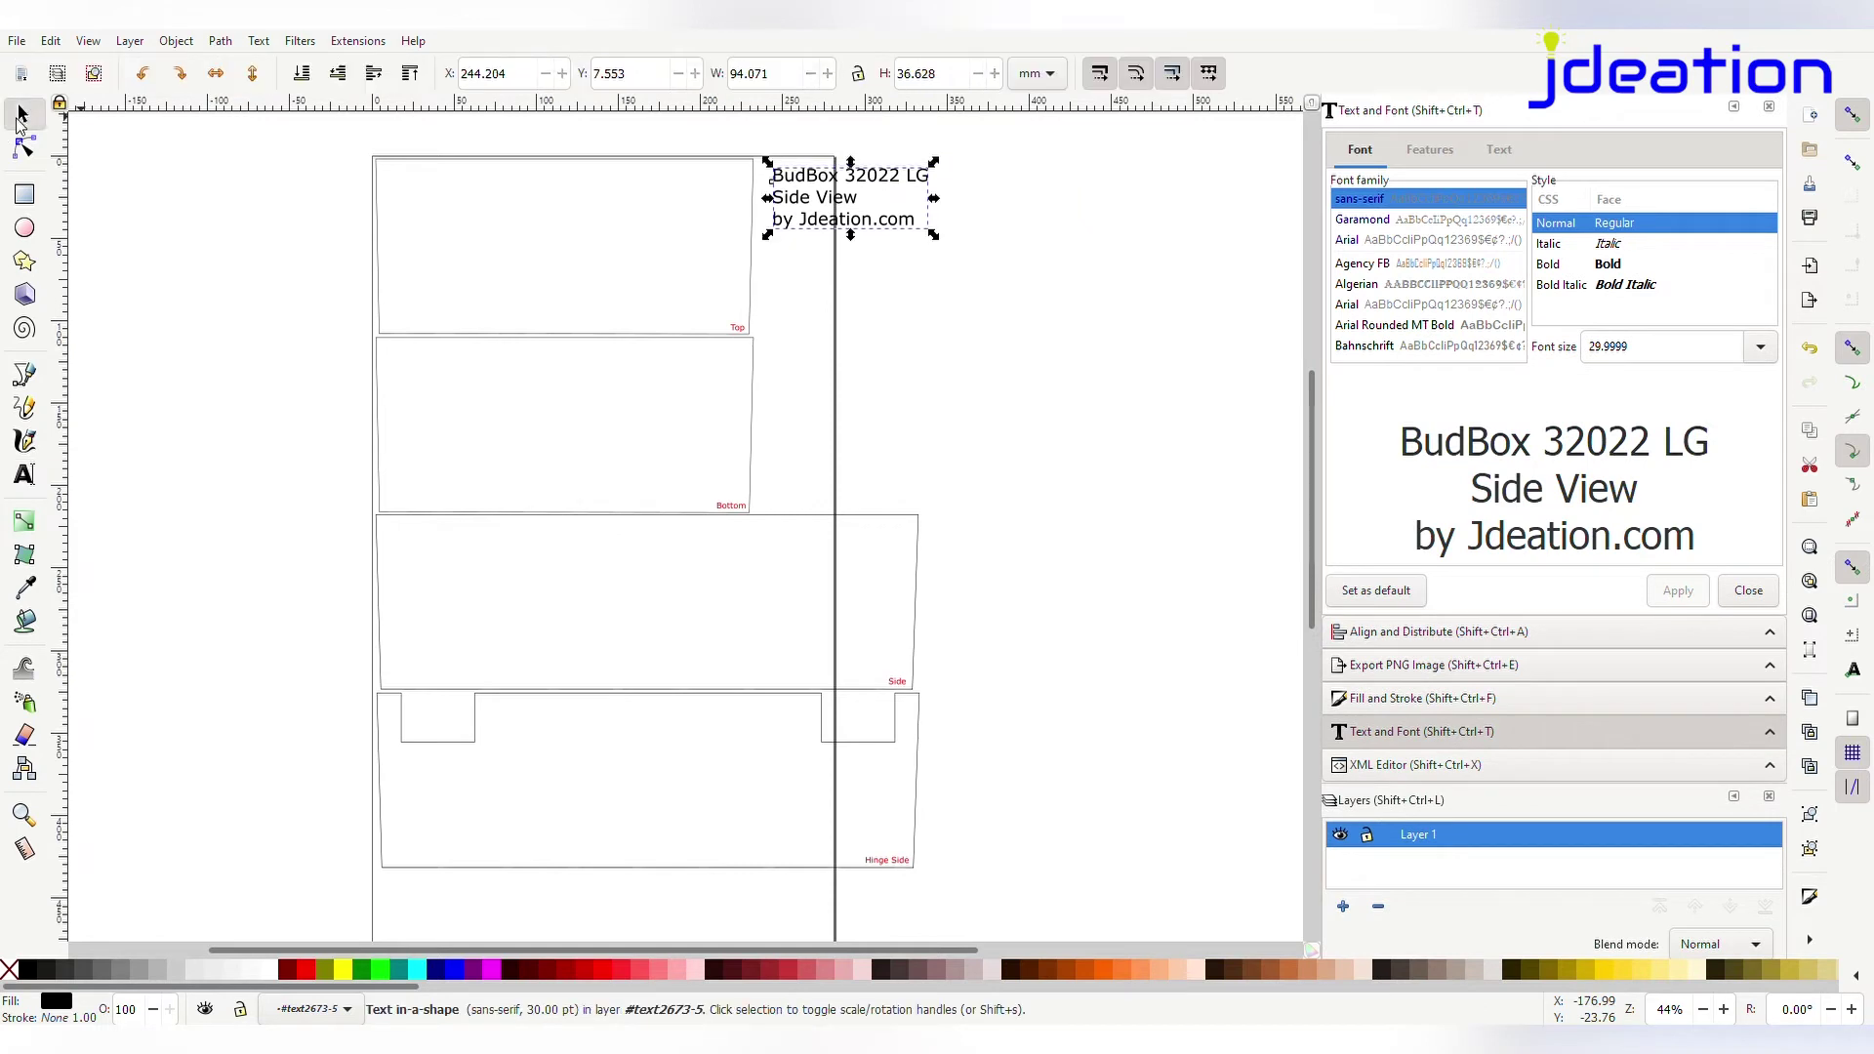
Fill the "BudBox 32022 LG" title text with red (ff0000ff) and move it closer to the topmost panel
{"action": "left_click", "coordinate": [1416, 705]}
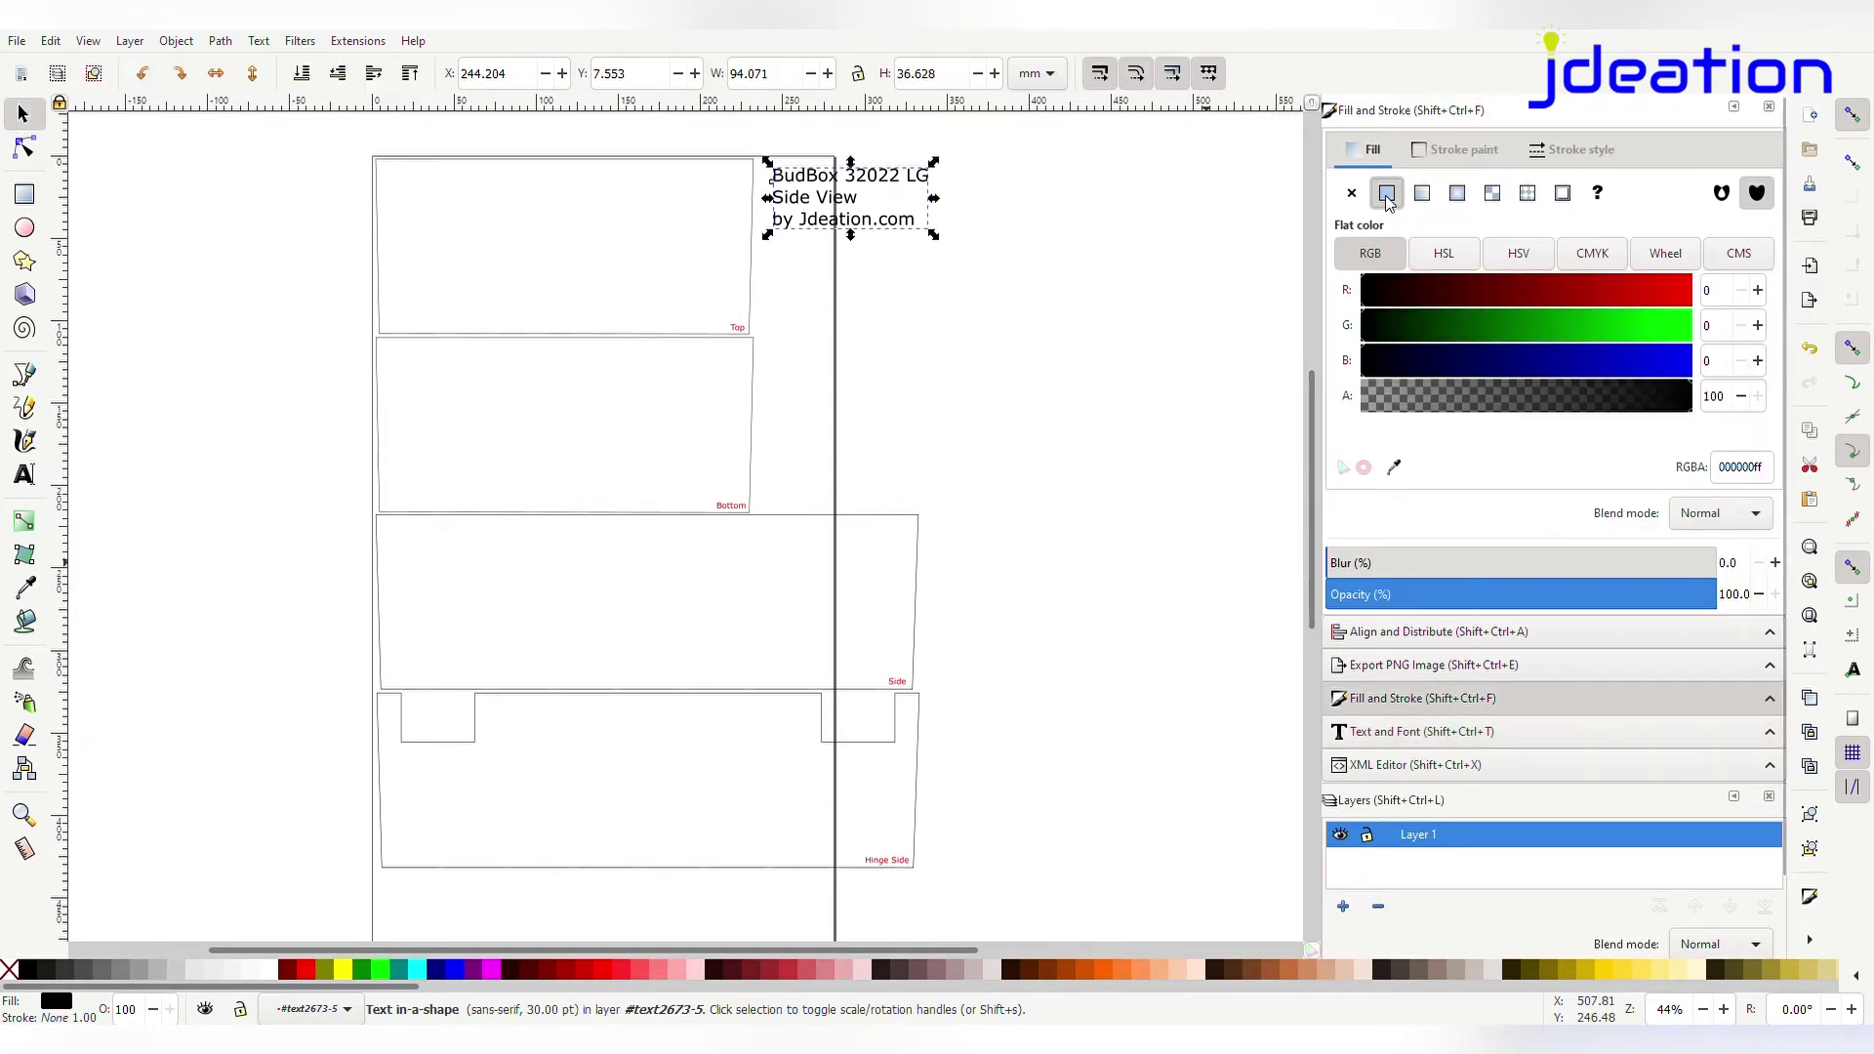
{"action": "left_click_drag", "start_coordinate": [1515, 293], "coordinate": [1718, 302]}
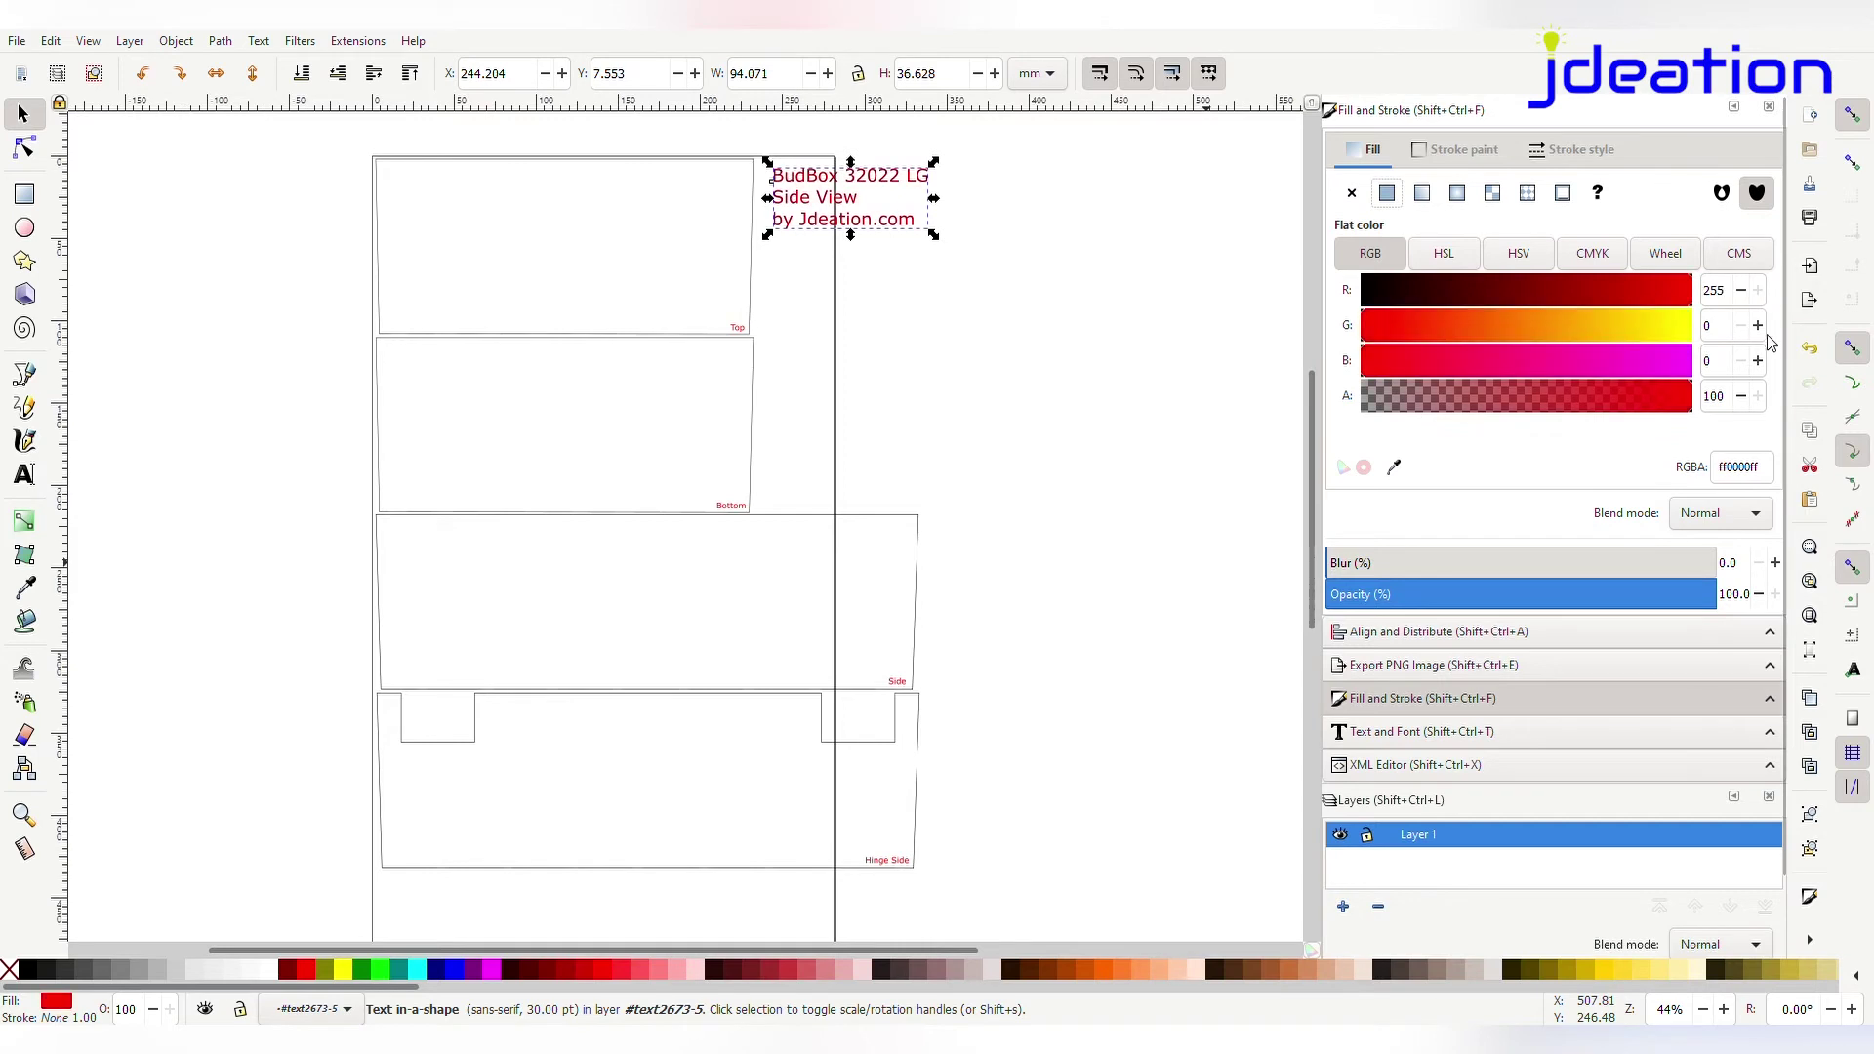
{"action": "left_click_drag", "start_coordinate": [932, 218], "coordinate": [891, 239]}
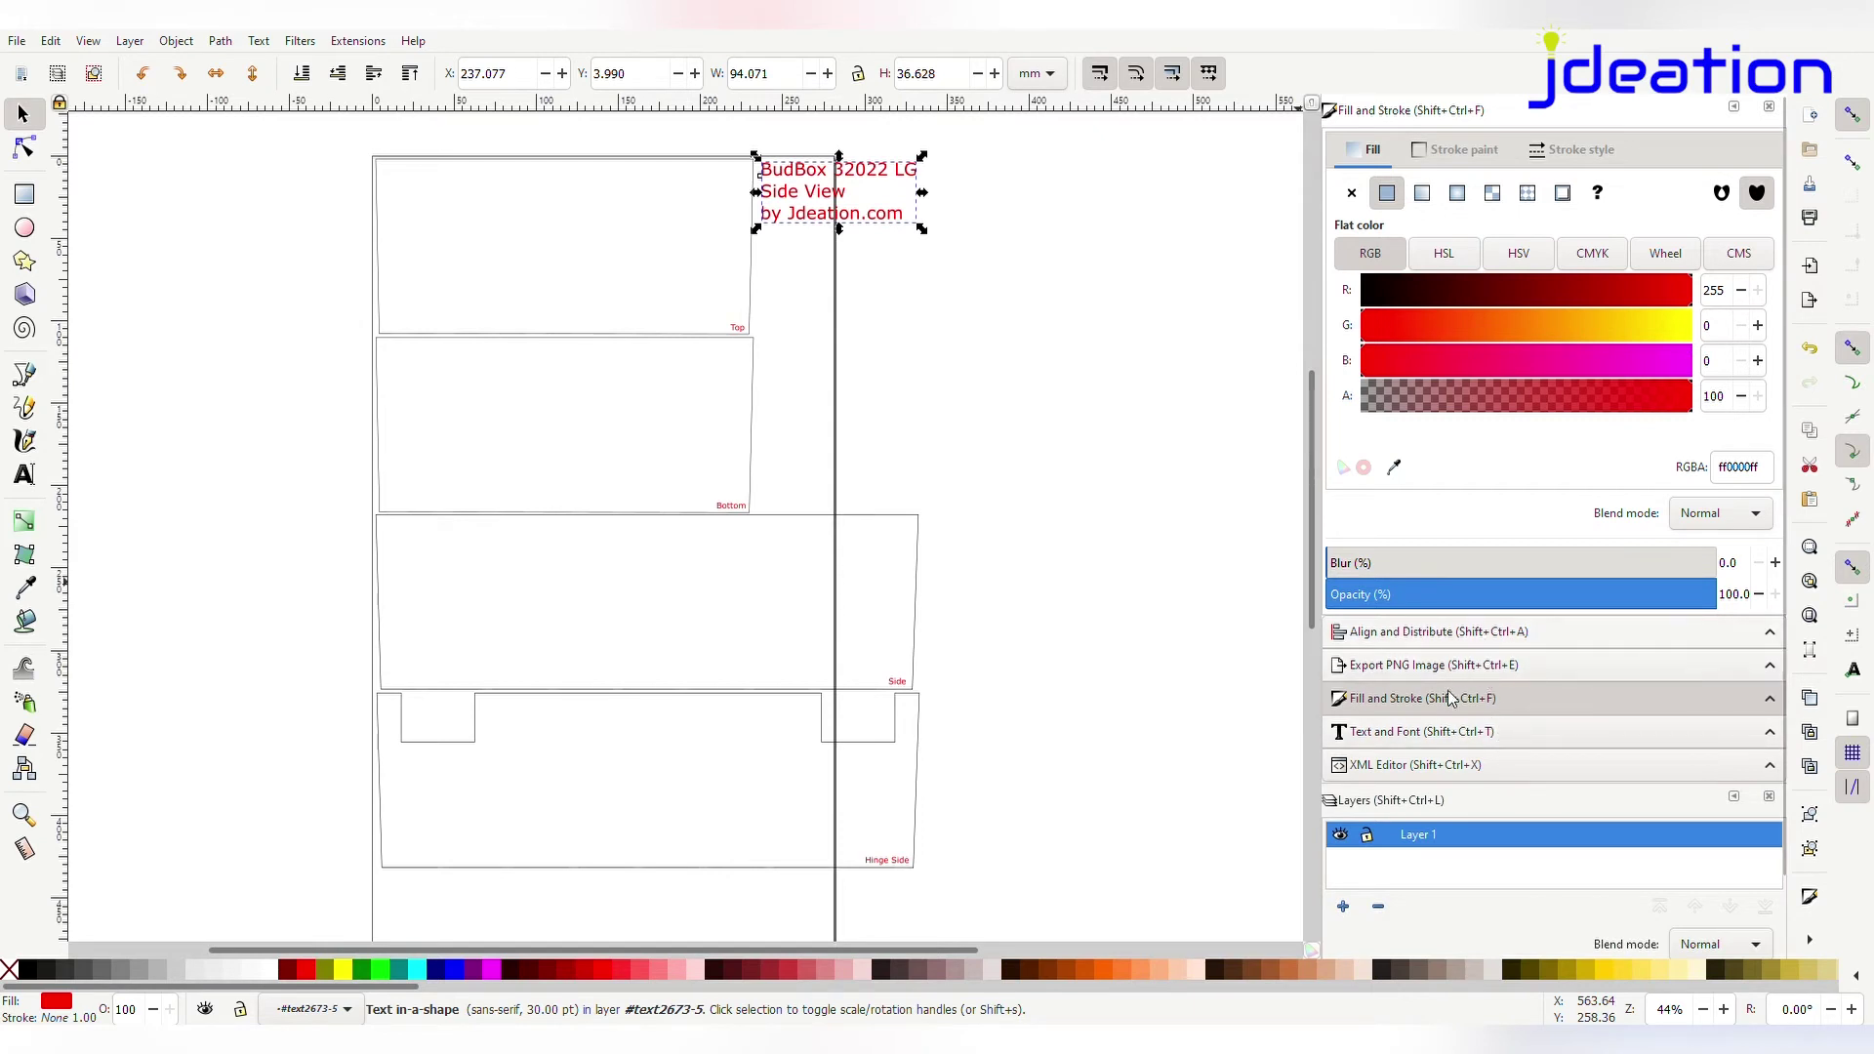
Set the title text's font size to 24 and shift it slightly away from the topmost panel's edge
{"action": "left_click", "coordinate": [1447, 737]}
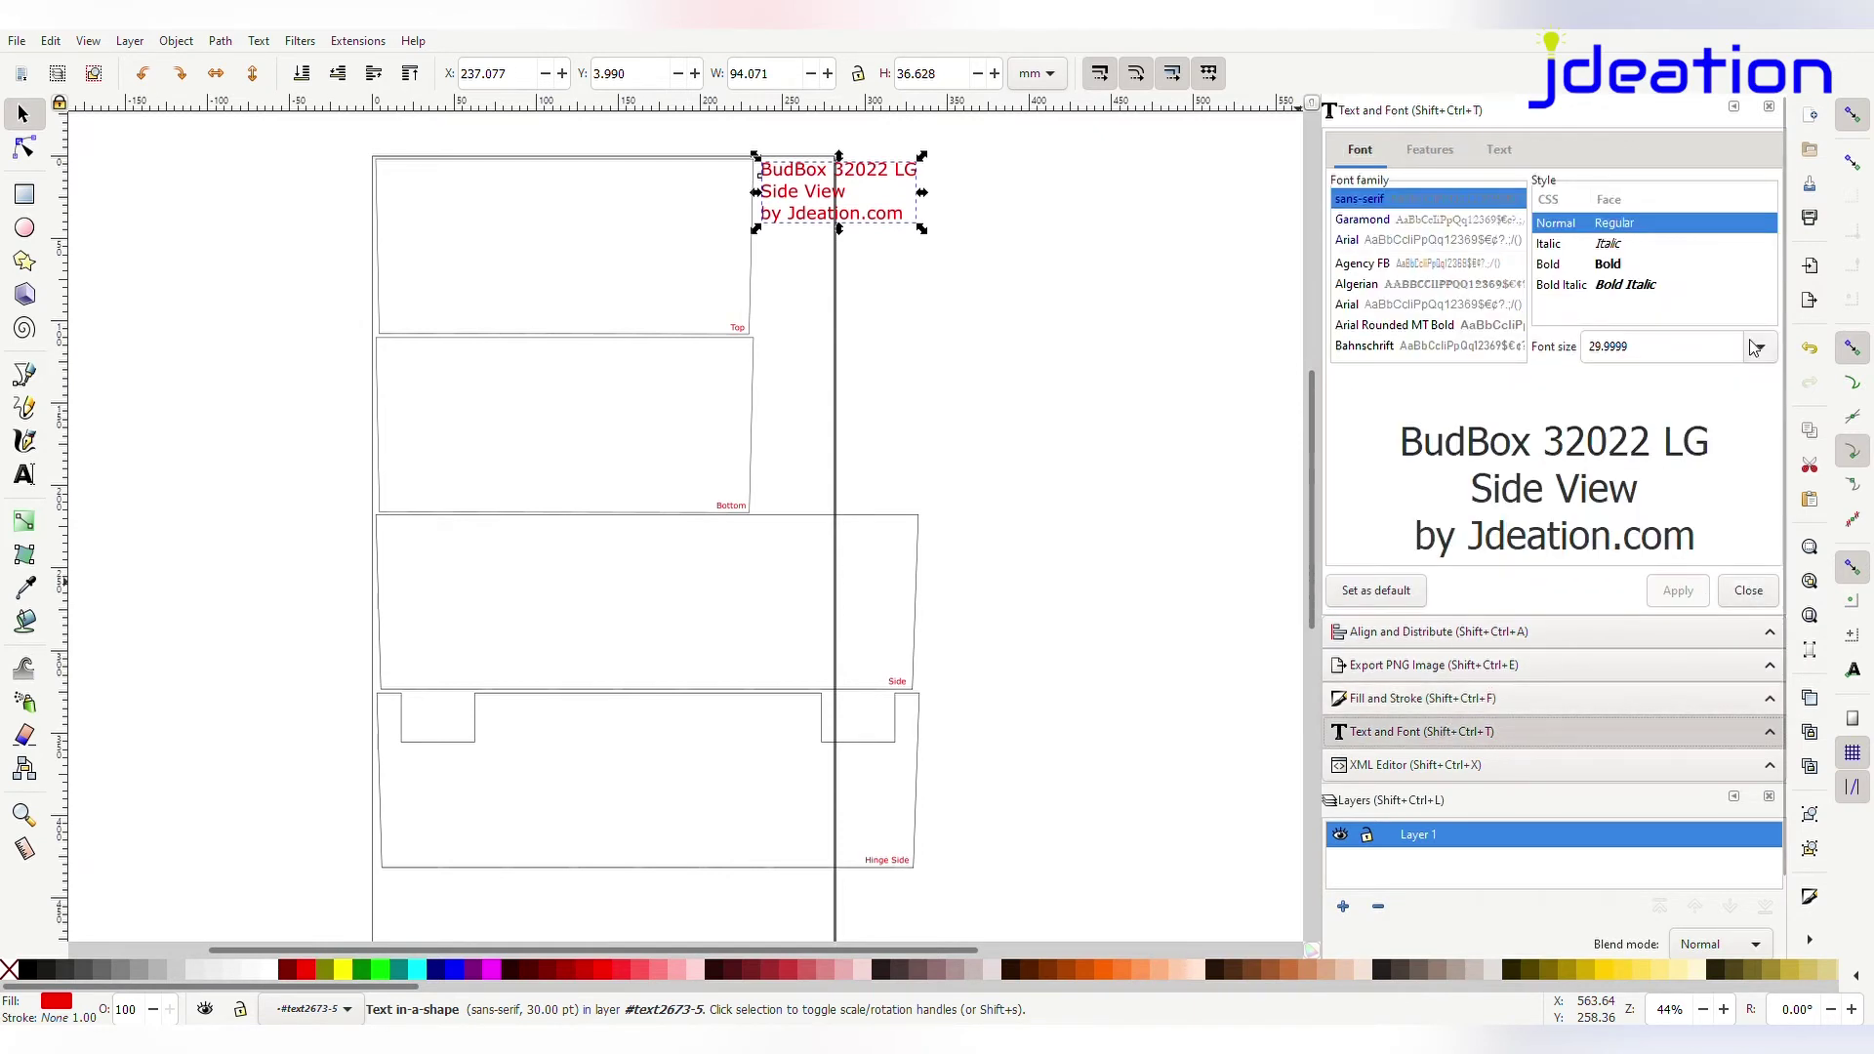
{"action": "left_click", "coordinate": [1688, 732]}
{"action": "left_click", "coordinate": [1681, 593]}
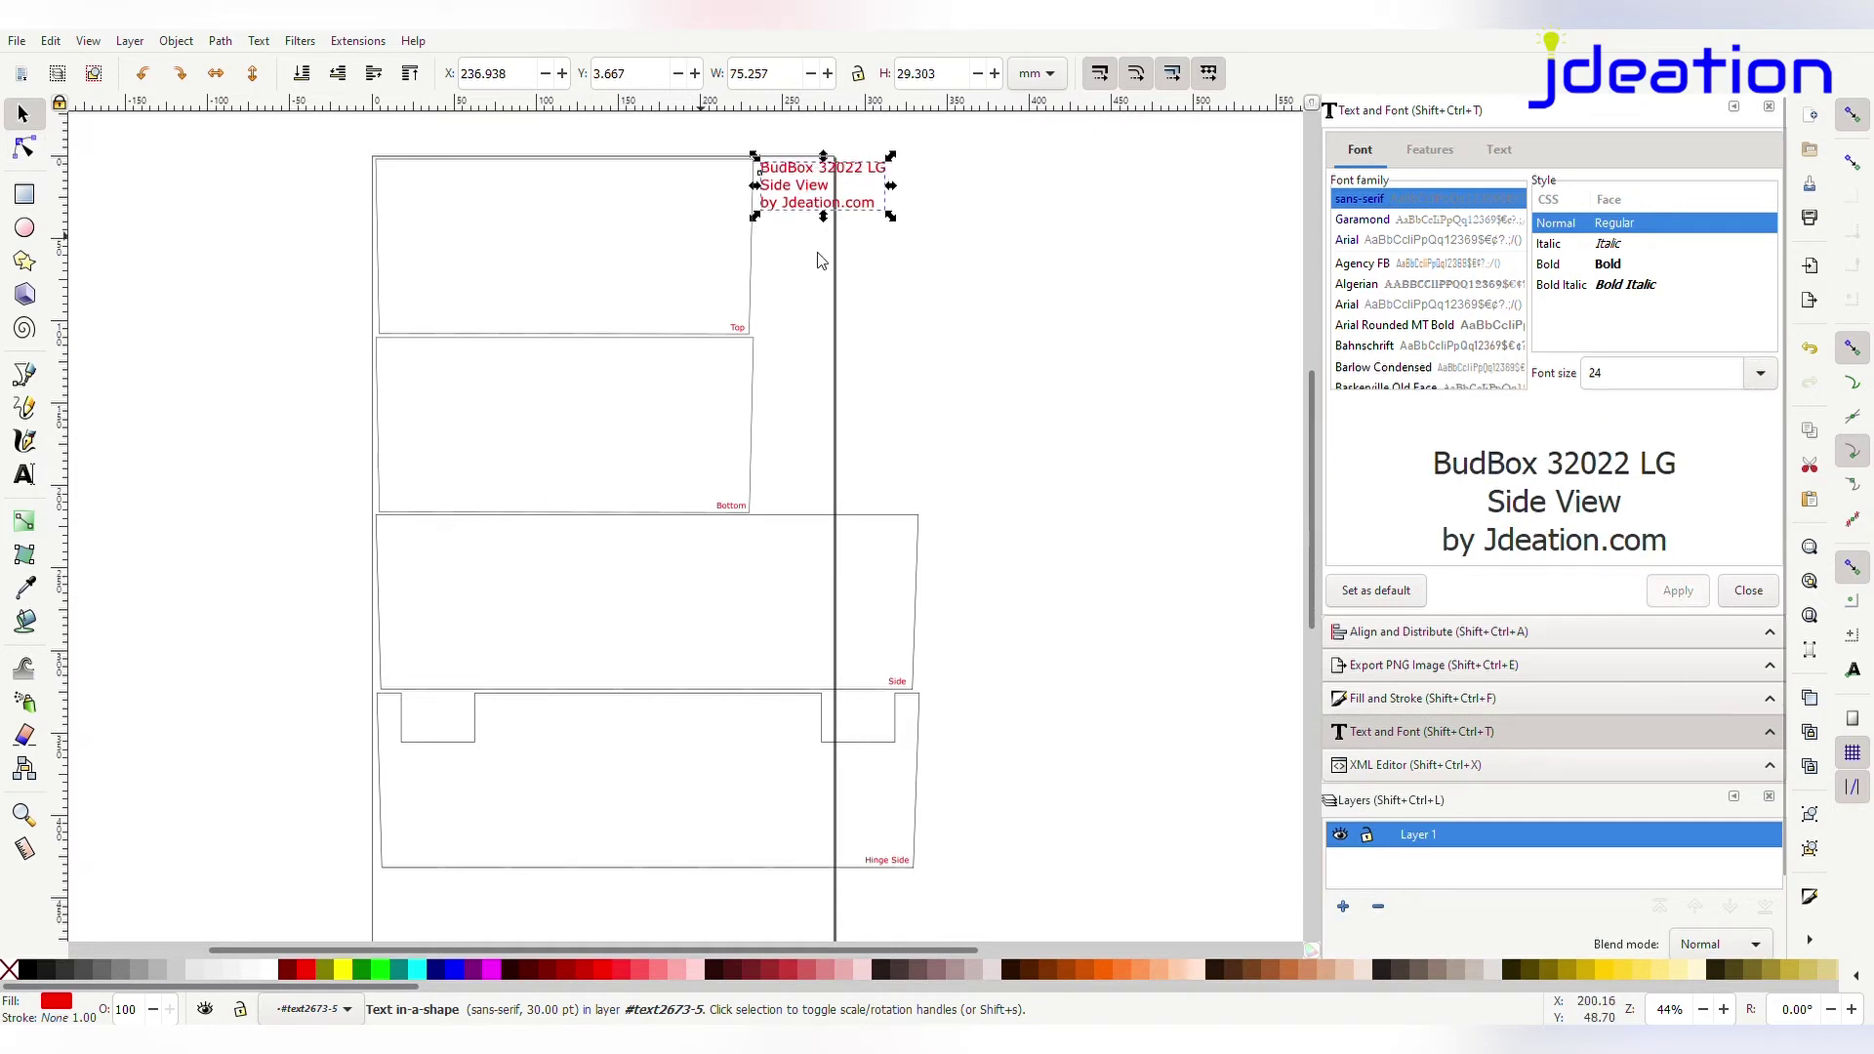
{"action": "left_click", "coordinate": [885, 242]}
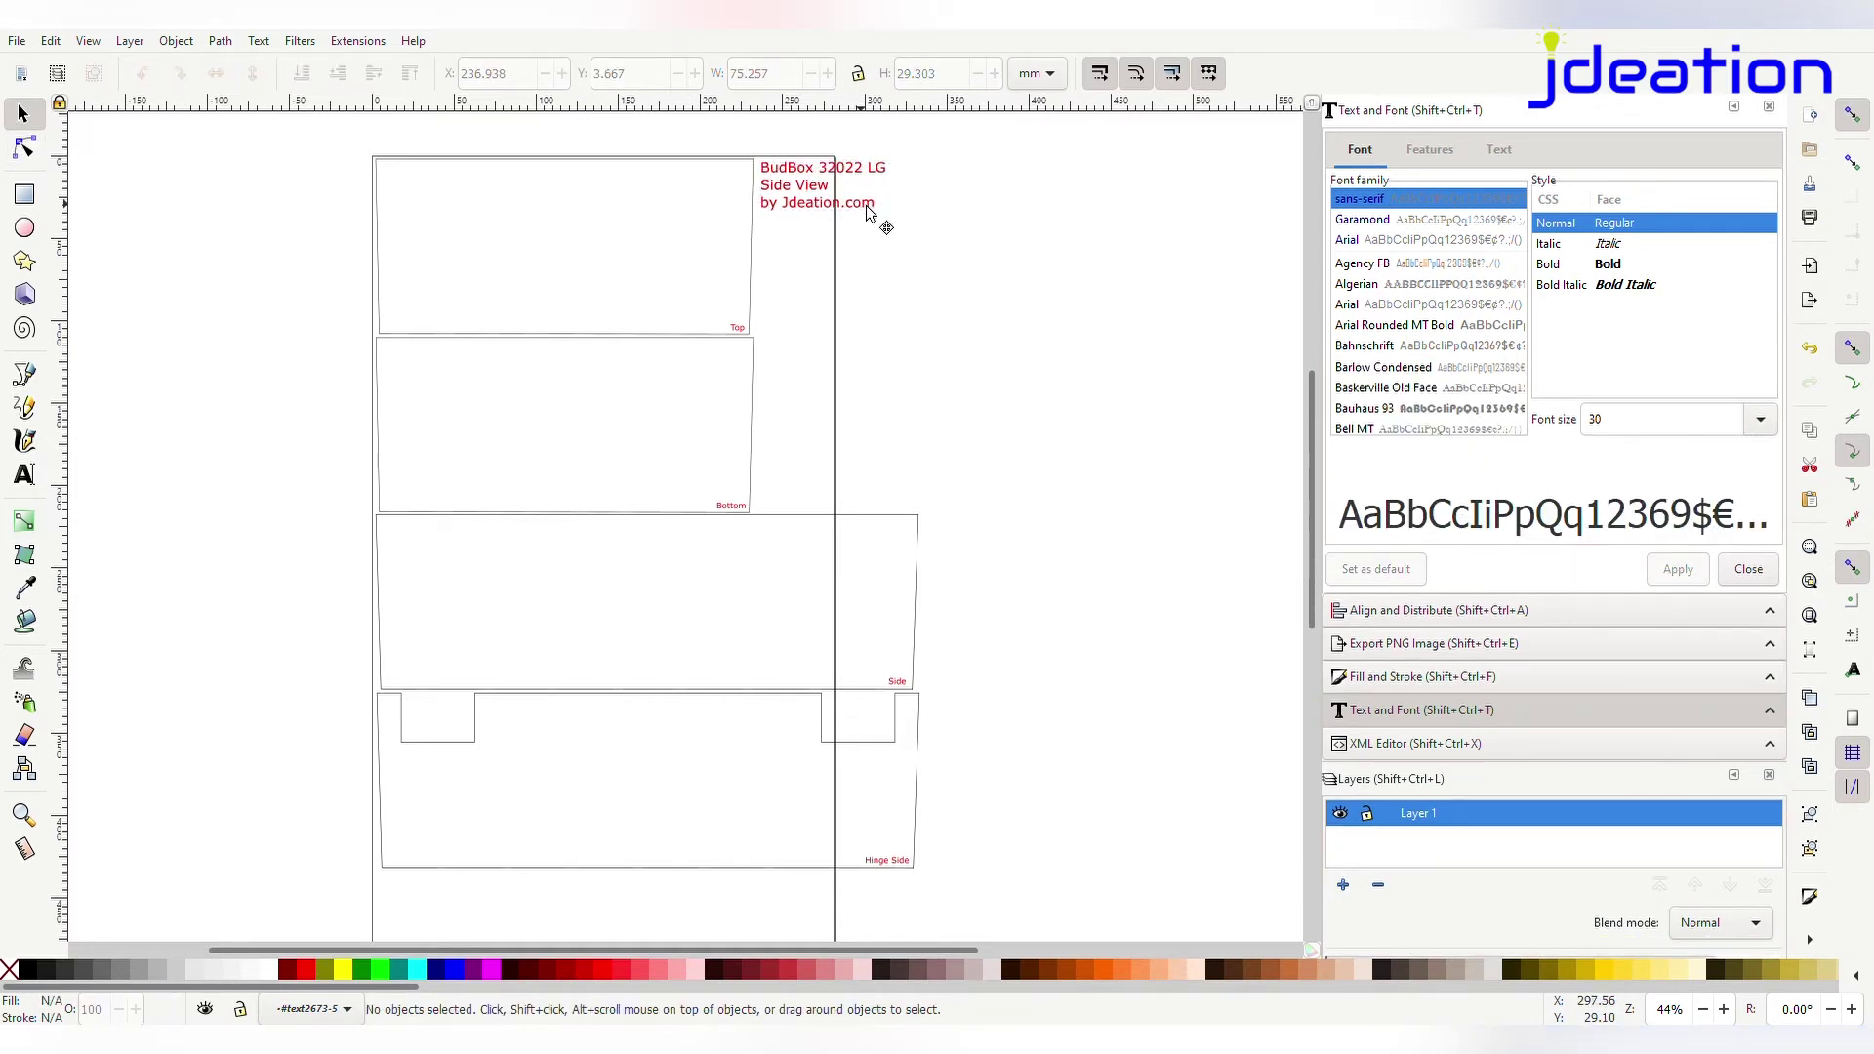
{"action": "left_click_drag", "start_coordinate": [866, 206], "coordinate": [874, 208]}
{"action": "left_click", "coordinate": [971, 405]}
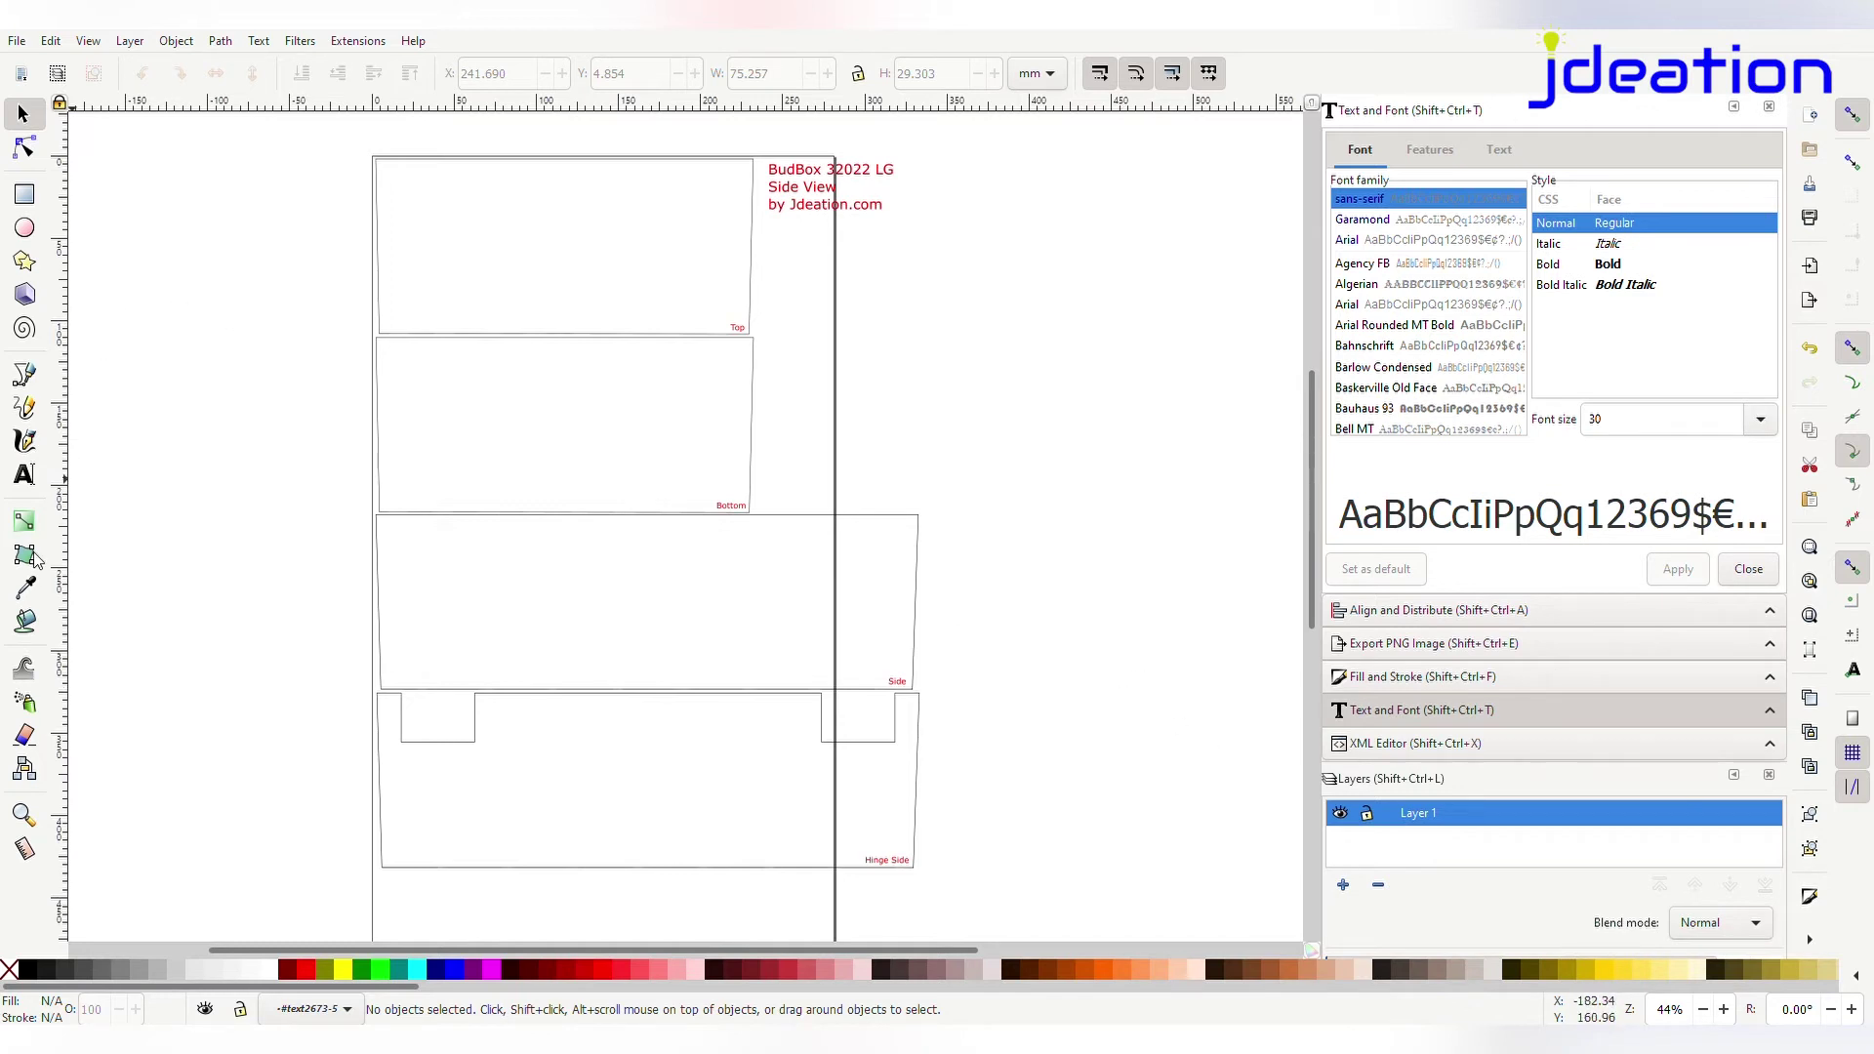
Draw a nearly horizontal straight line about 309 mm long just below the Hinge Side panel
{"action": "left_click", "coordinate": [25, 374]}
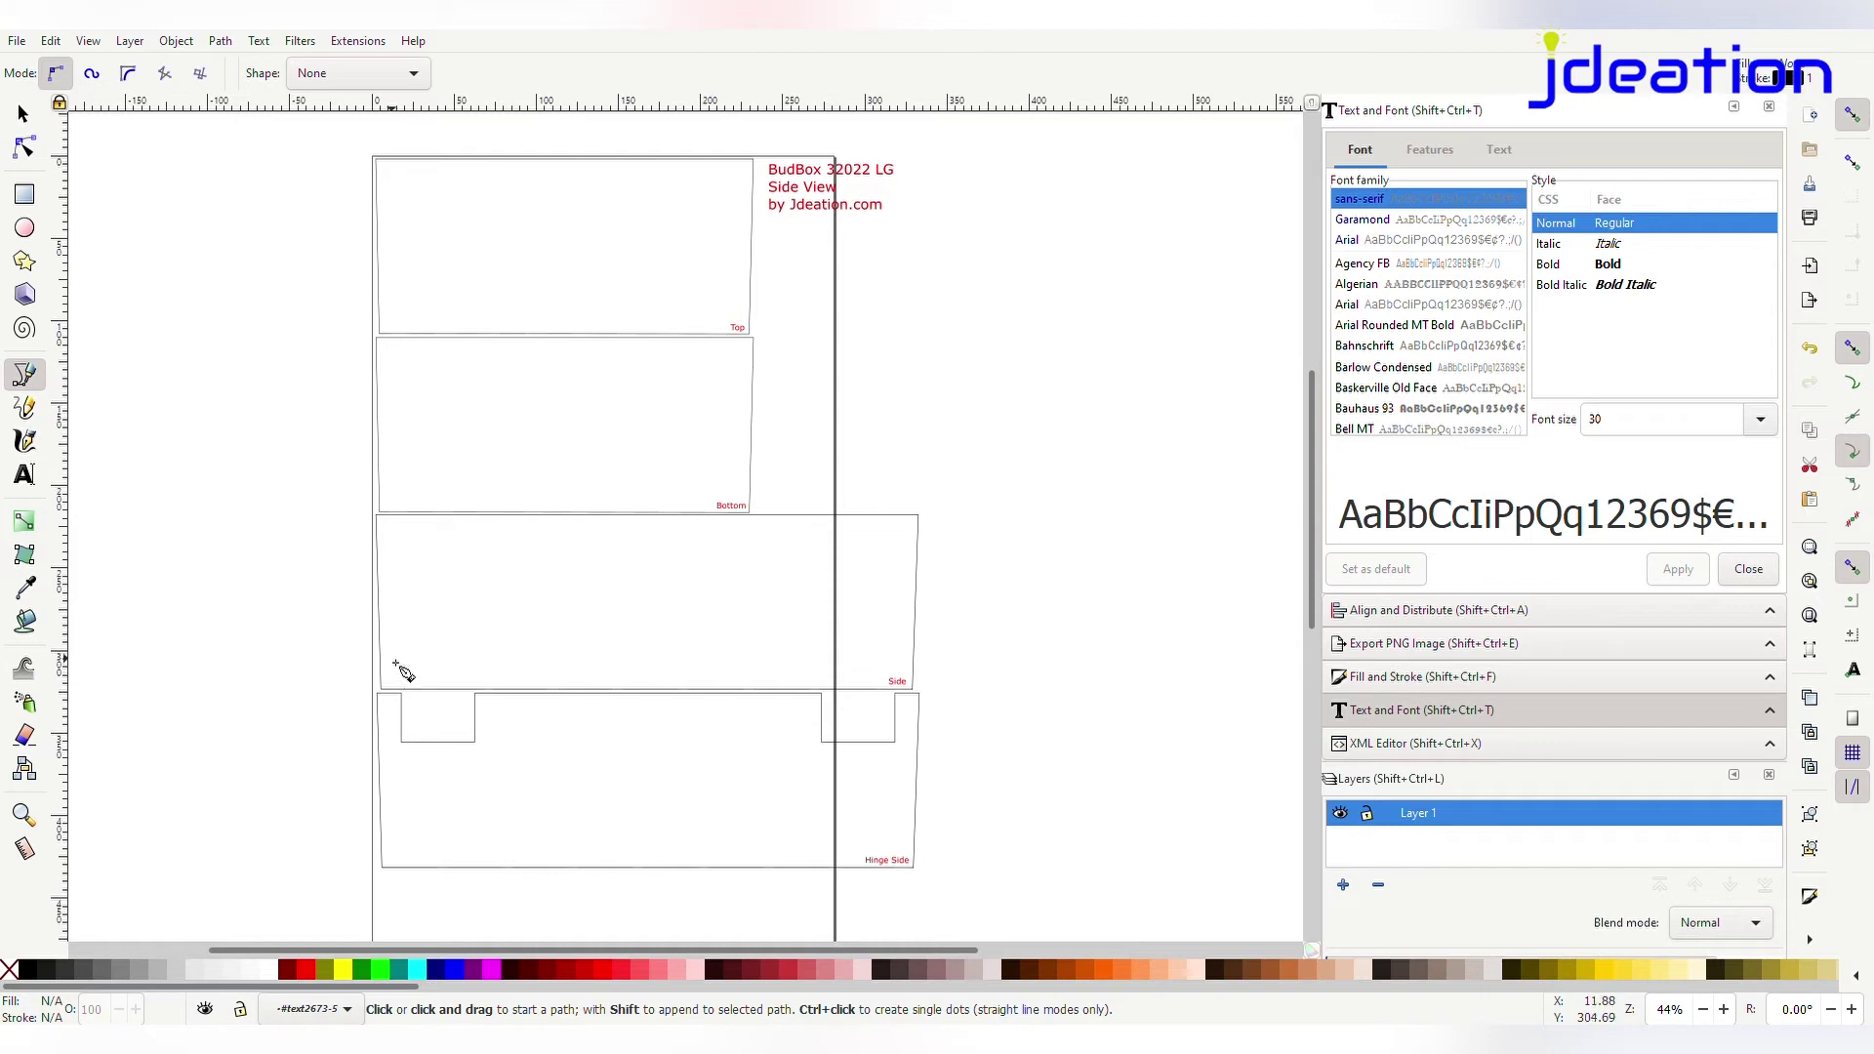
{"action": "left_click_drag", "start_coordinate": [392, 668], "coordinate": [895, 670]}
{"action": "key", "text": "Escape"}
{"action": "left_click", "coordinate": [391, 888]}
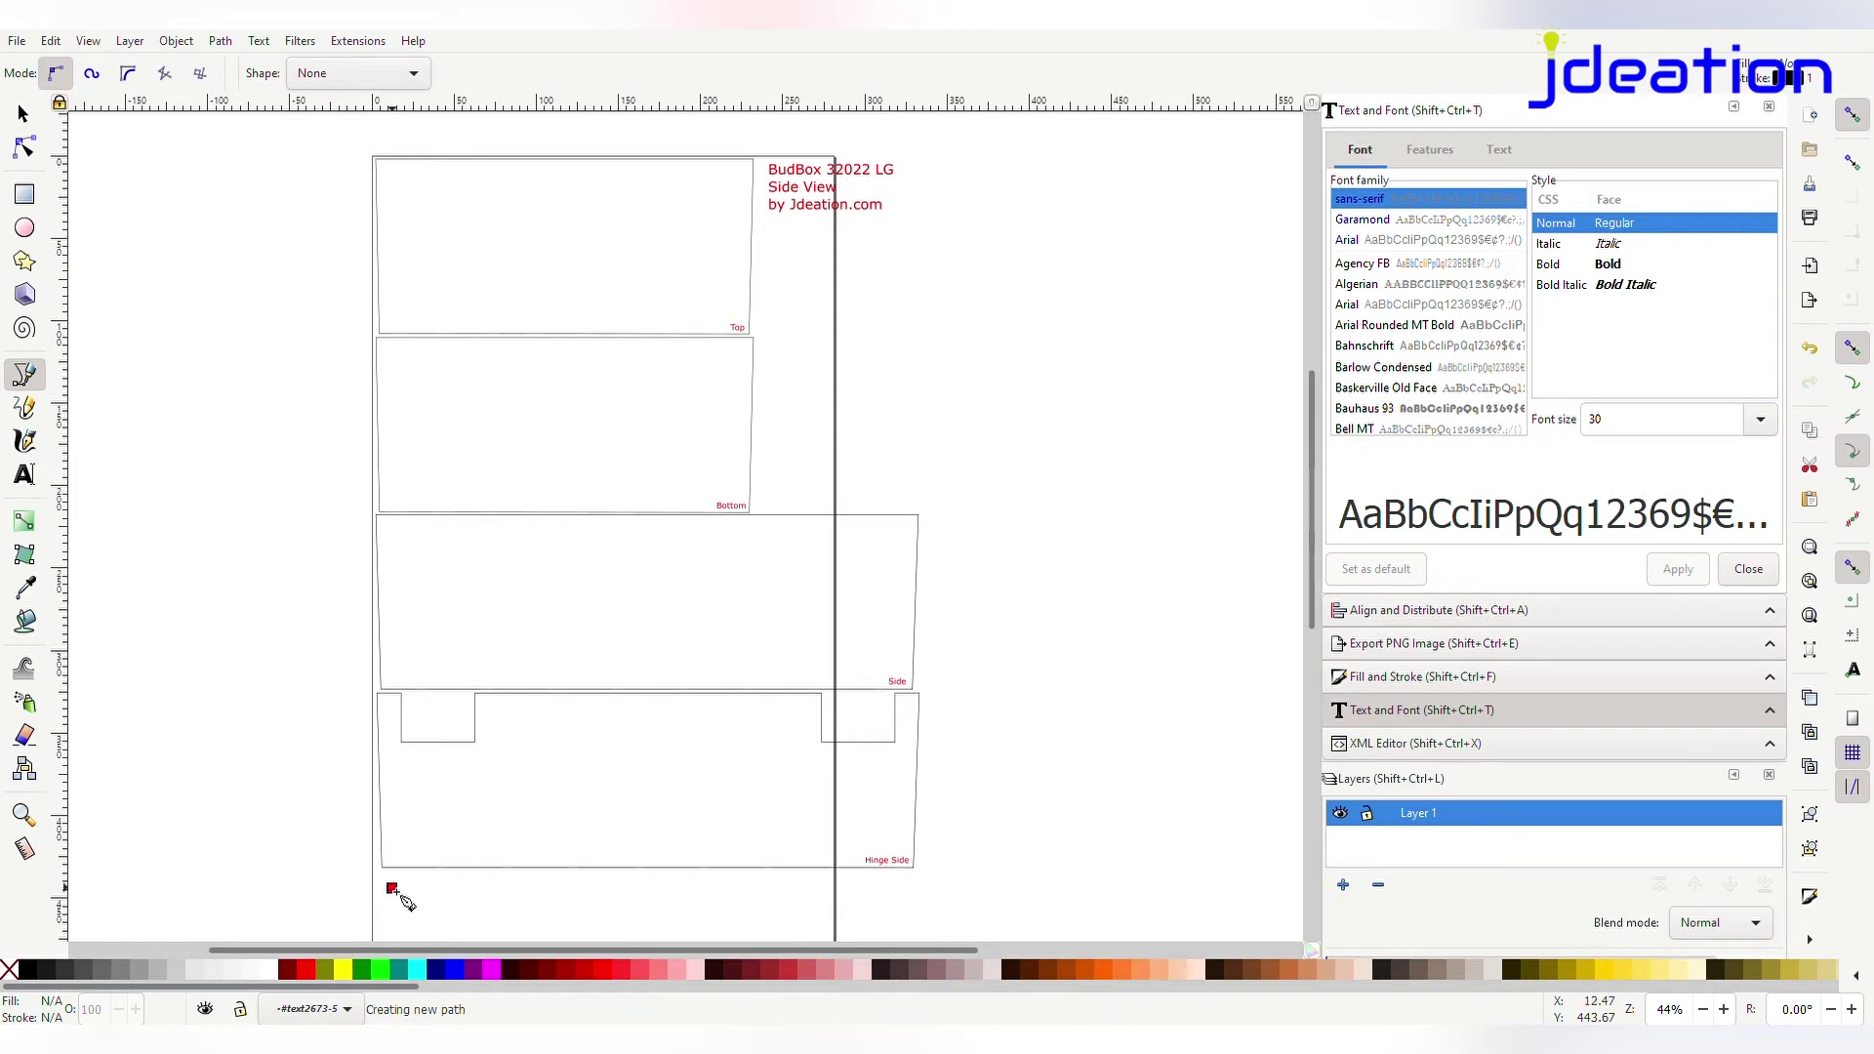
{"action": "double_click", "coordinate": [905, 891]}
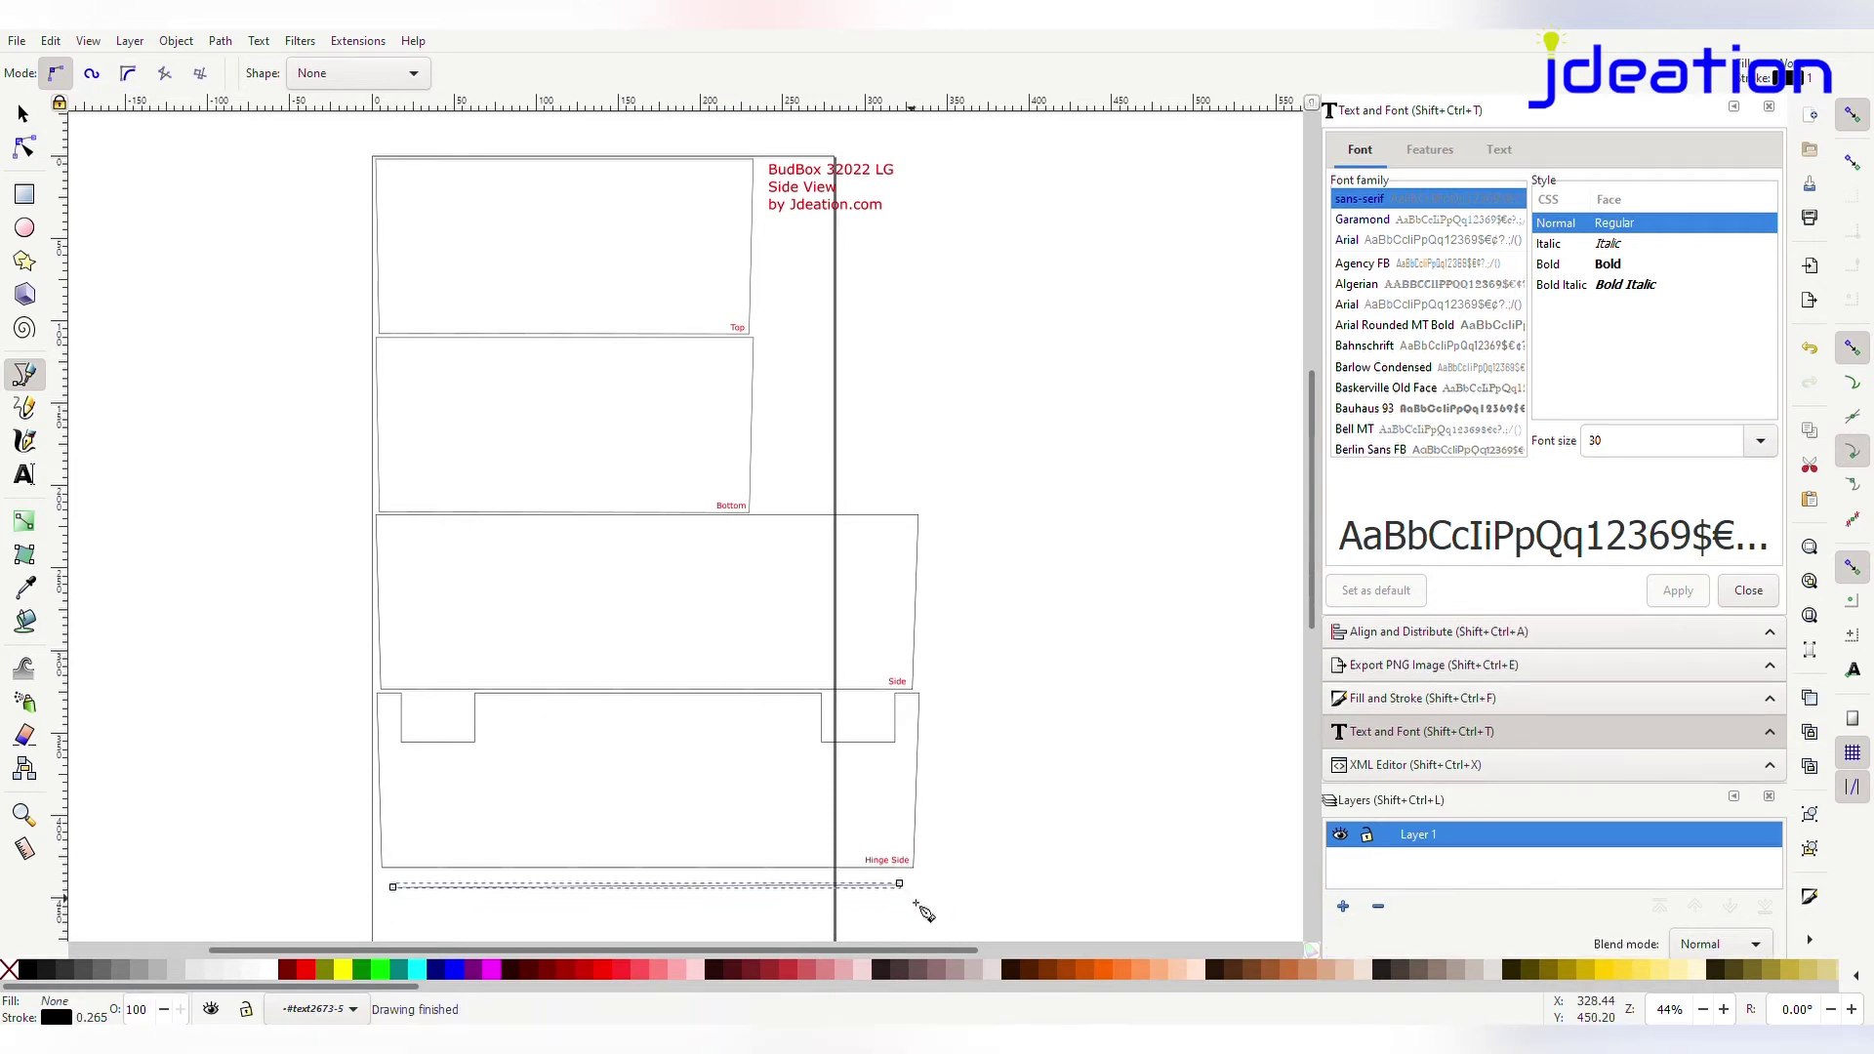
{"action": "left_click", "coordinate": [24, 116]}
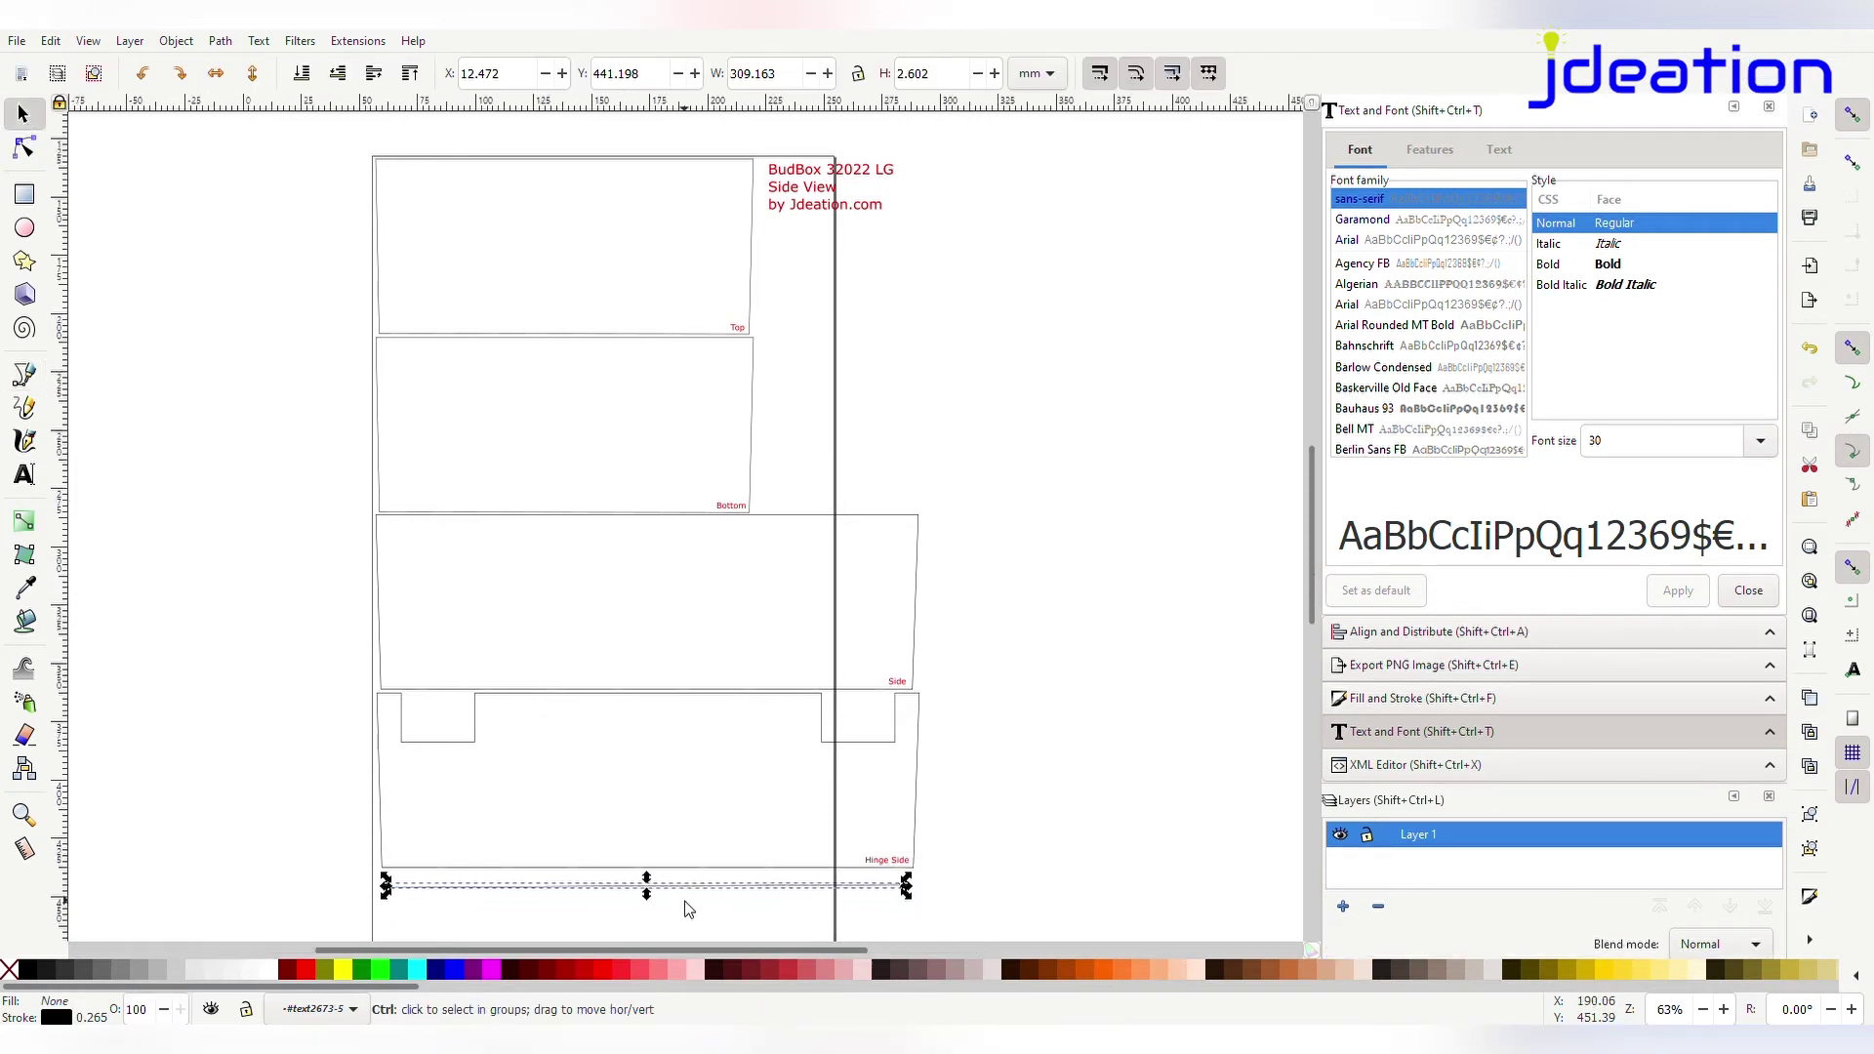
Level the new line by moving its end node below the "Hinge Side" label to Y 443.697 mm
{"action": "scroll", "coordinate": [683, 899], "scroll_direction": "up", "scroll_amount": 3}
{"action": "scroll", "coordinate": [1137, 918], "scroll_direction": "down", "scroll_amount": 1}
{"action": "key", "text": "n"}
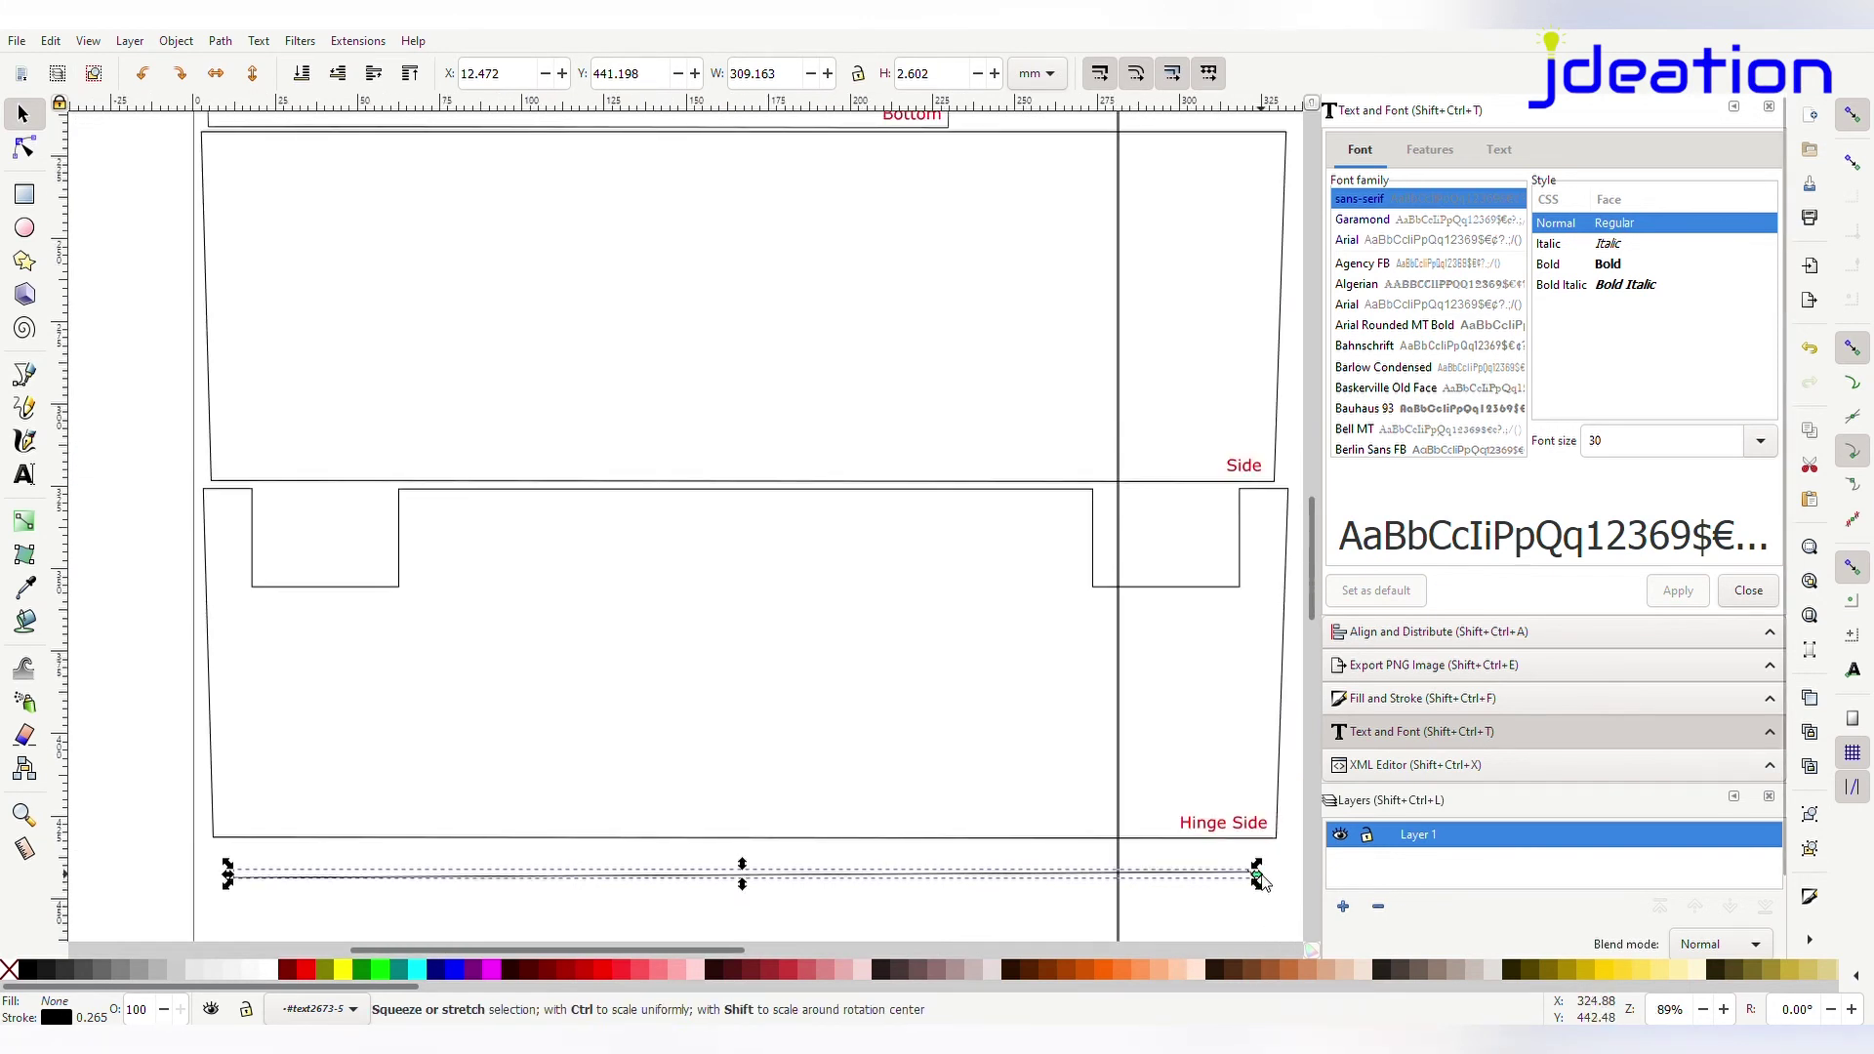
{"action": "scroll", "coordinate": [1259, 913], "scroll_direction": "up", "scroll_amount": 7}
{"action": "left_click_drag", "start_coordinate": [1168, 732], "coordinate": [1186, 820]}
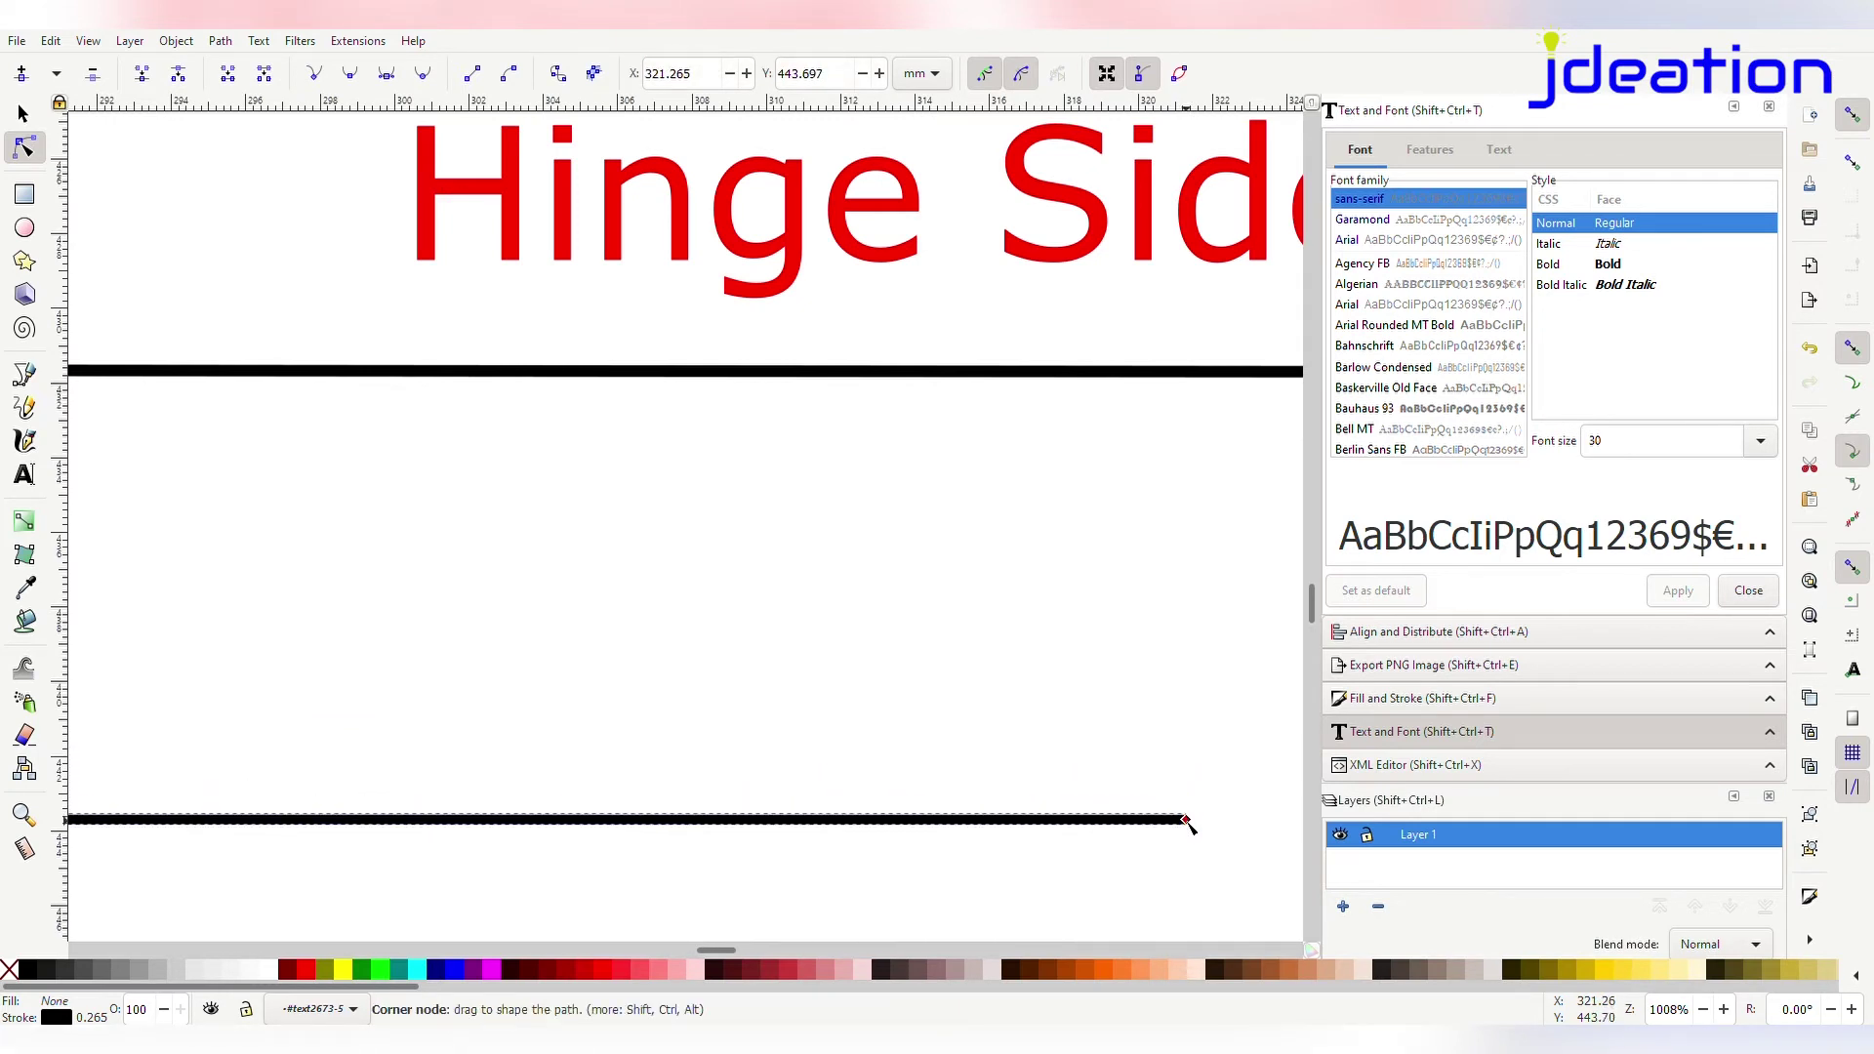
{"action": "scroll", "coordinate": [1109, 875], "scroll_direction": "down", "scroll_amount": 5}
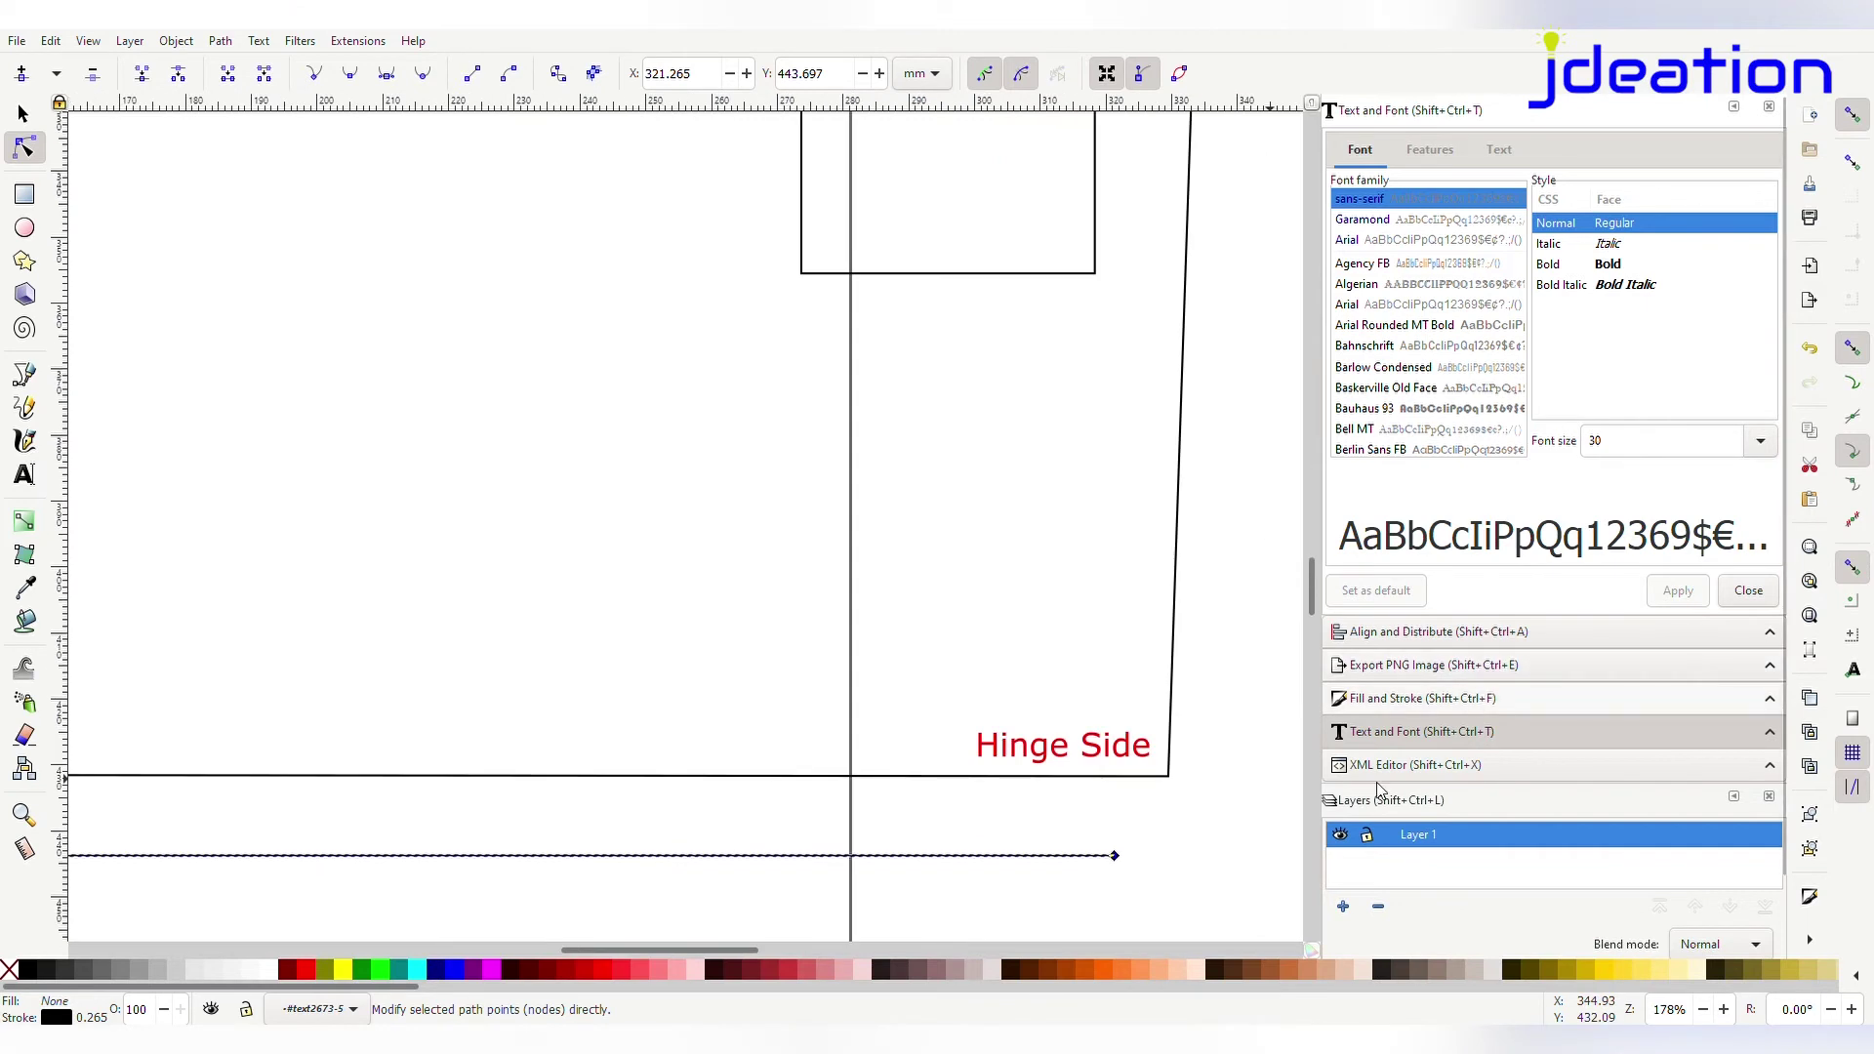
{"action": "key", "text": "Escape"}
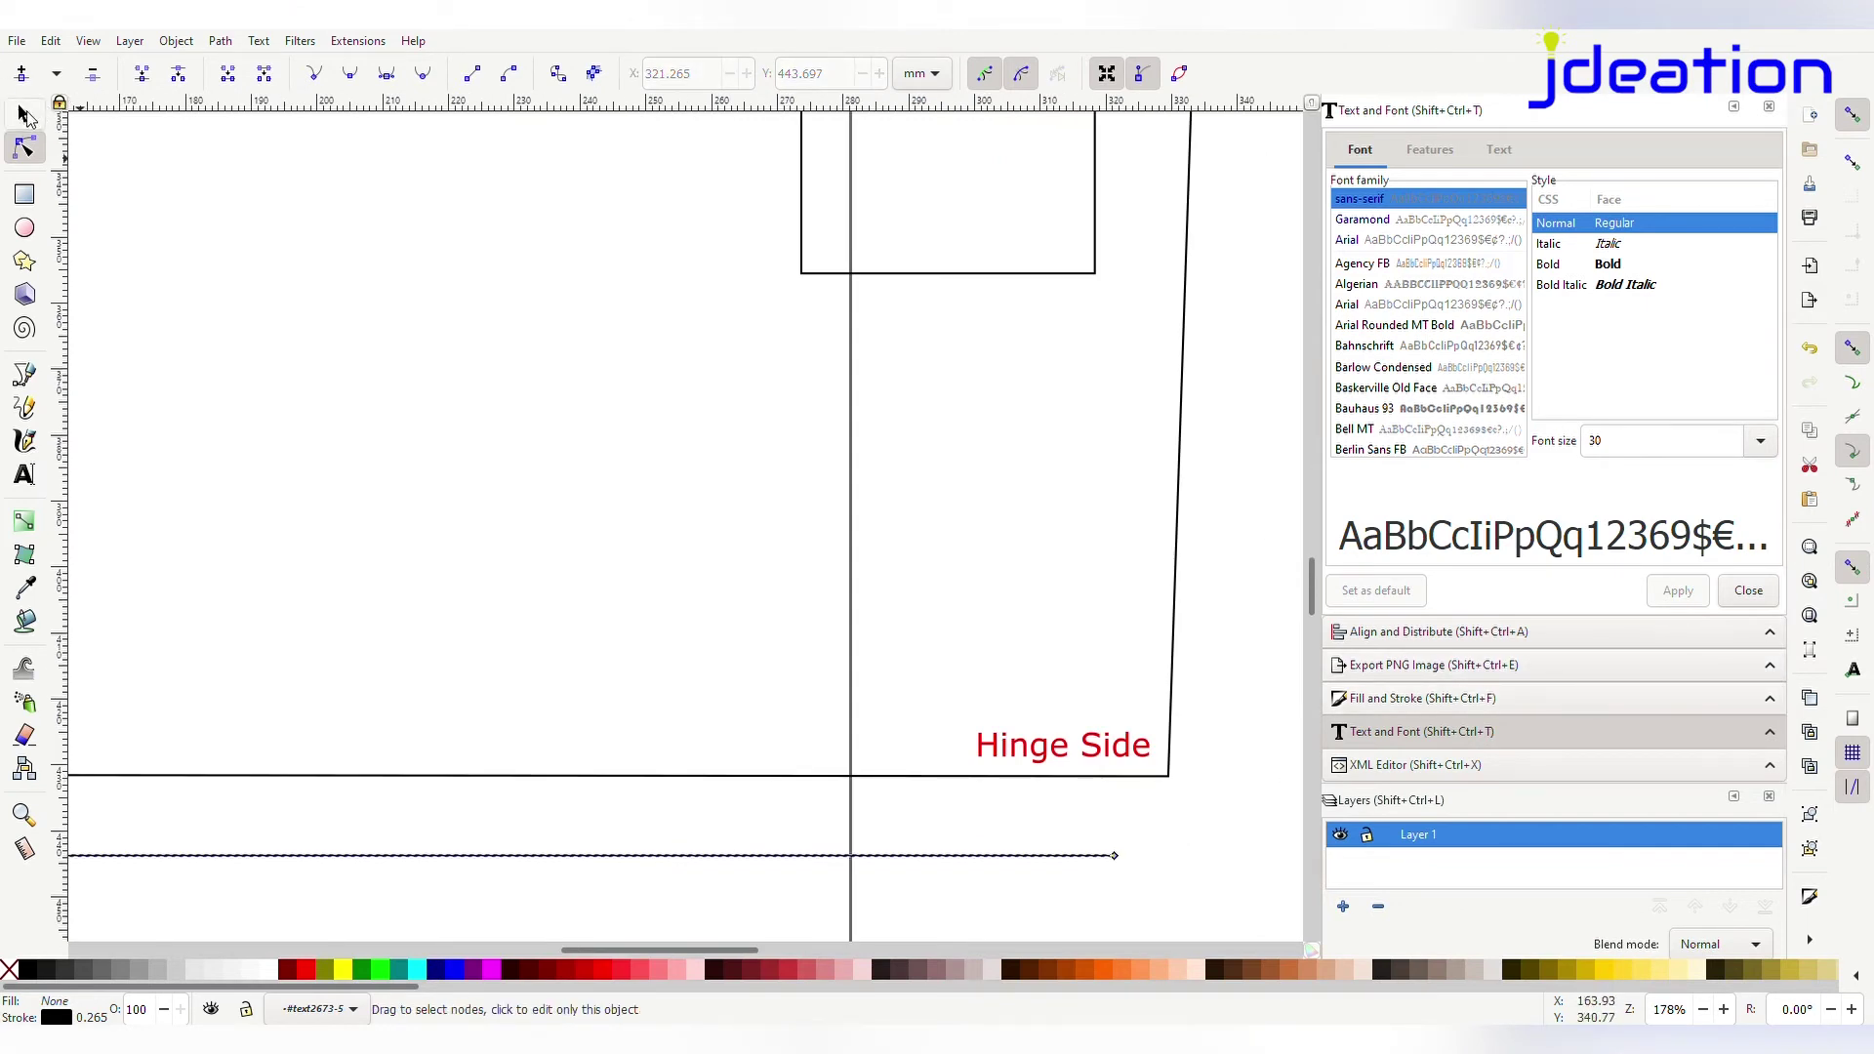
Give the line a red (ff0000ff) stroke and a dashed pattern
{"action": "left_click", "coordinate": [27, 117]}
{"action": "left_click", "coordinate": [1482, 697]}
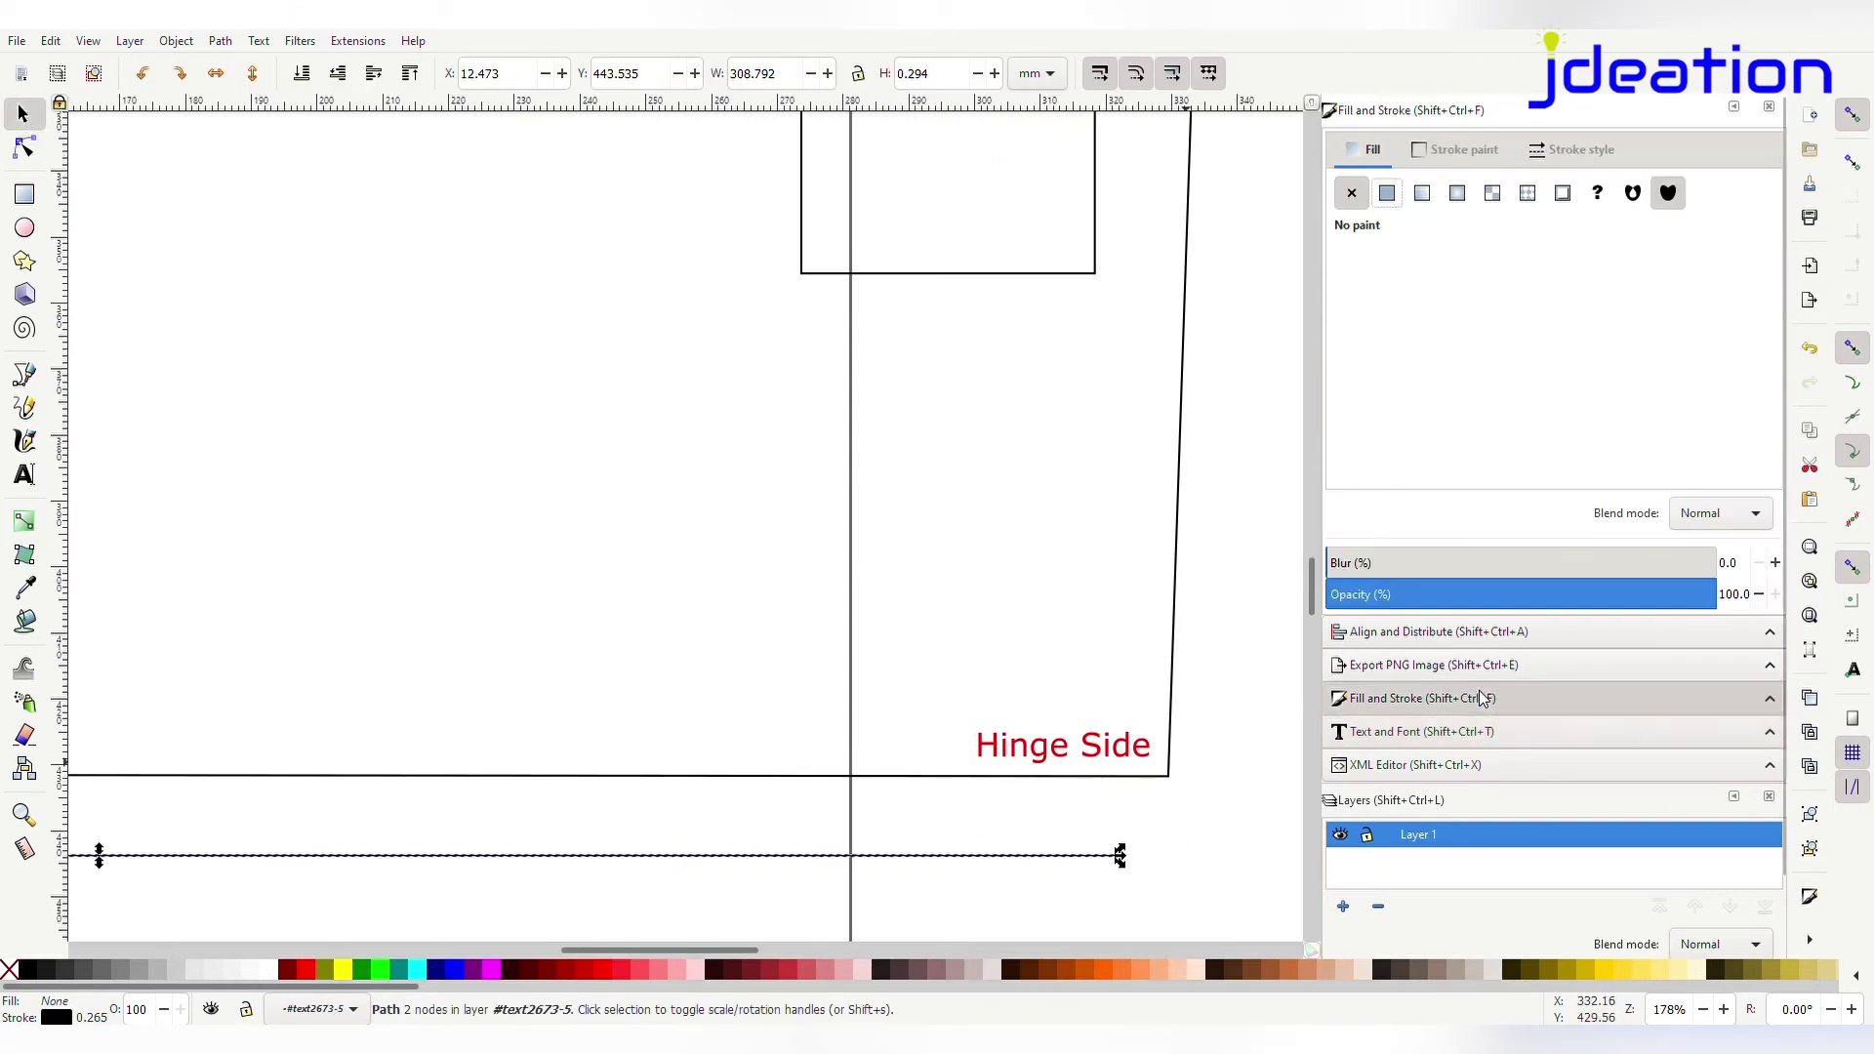
{"action": "left_click", "coordinate": [1474, 154]}
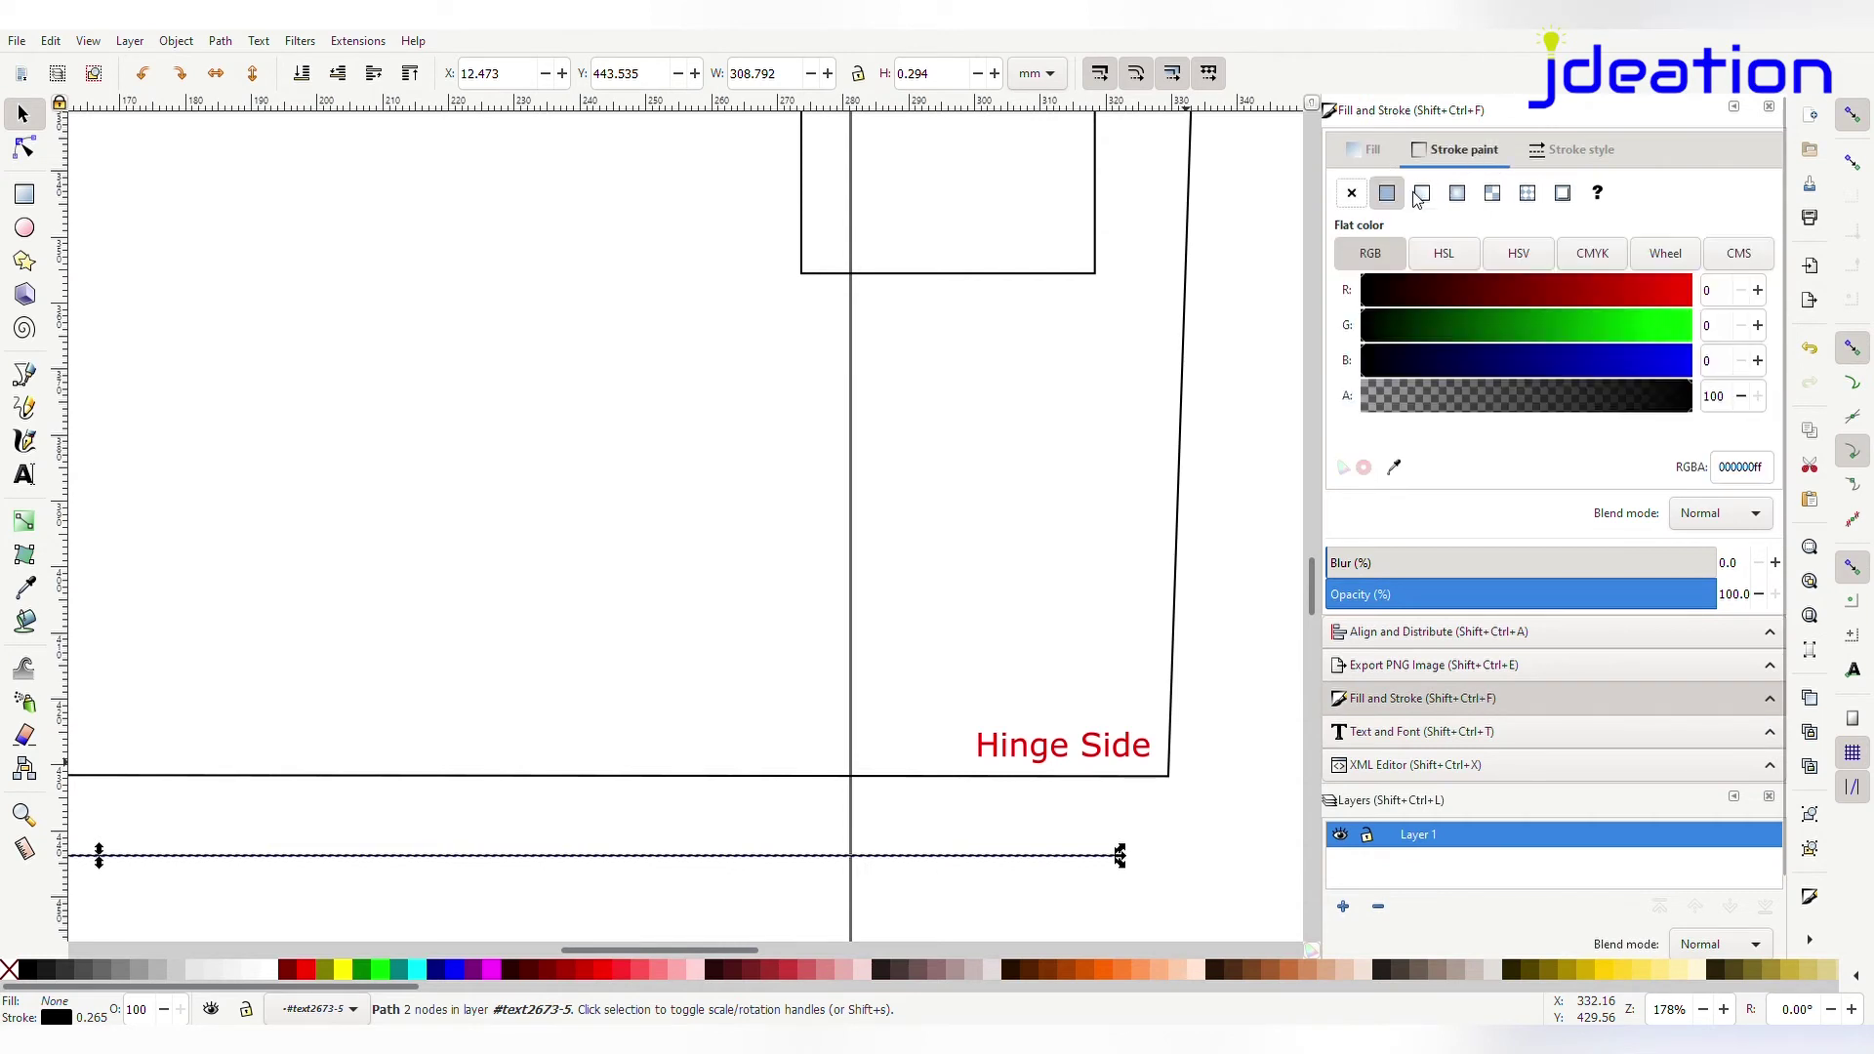
{"action": "left_click_drag", "start_coordinate": [1522, 291], "coordinate": [1728, 299]}
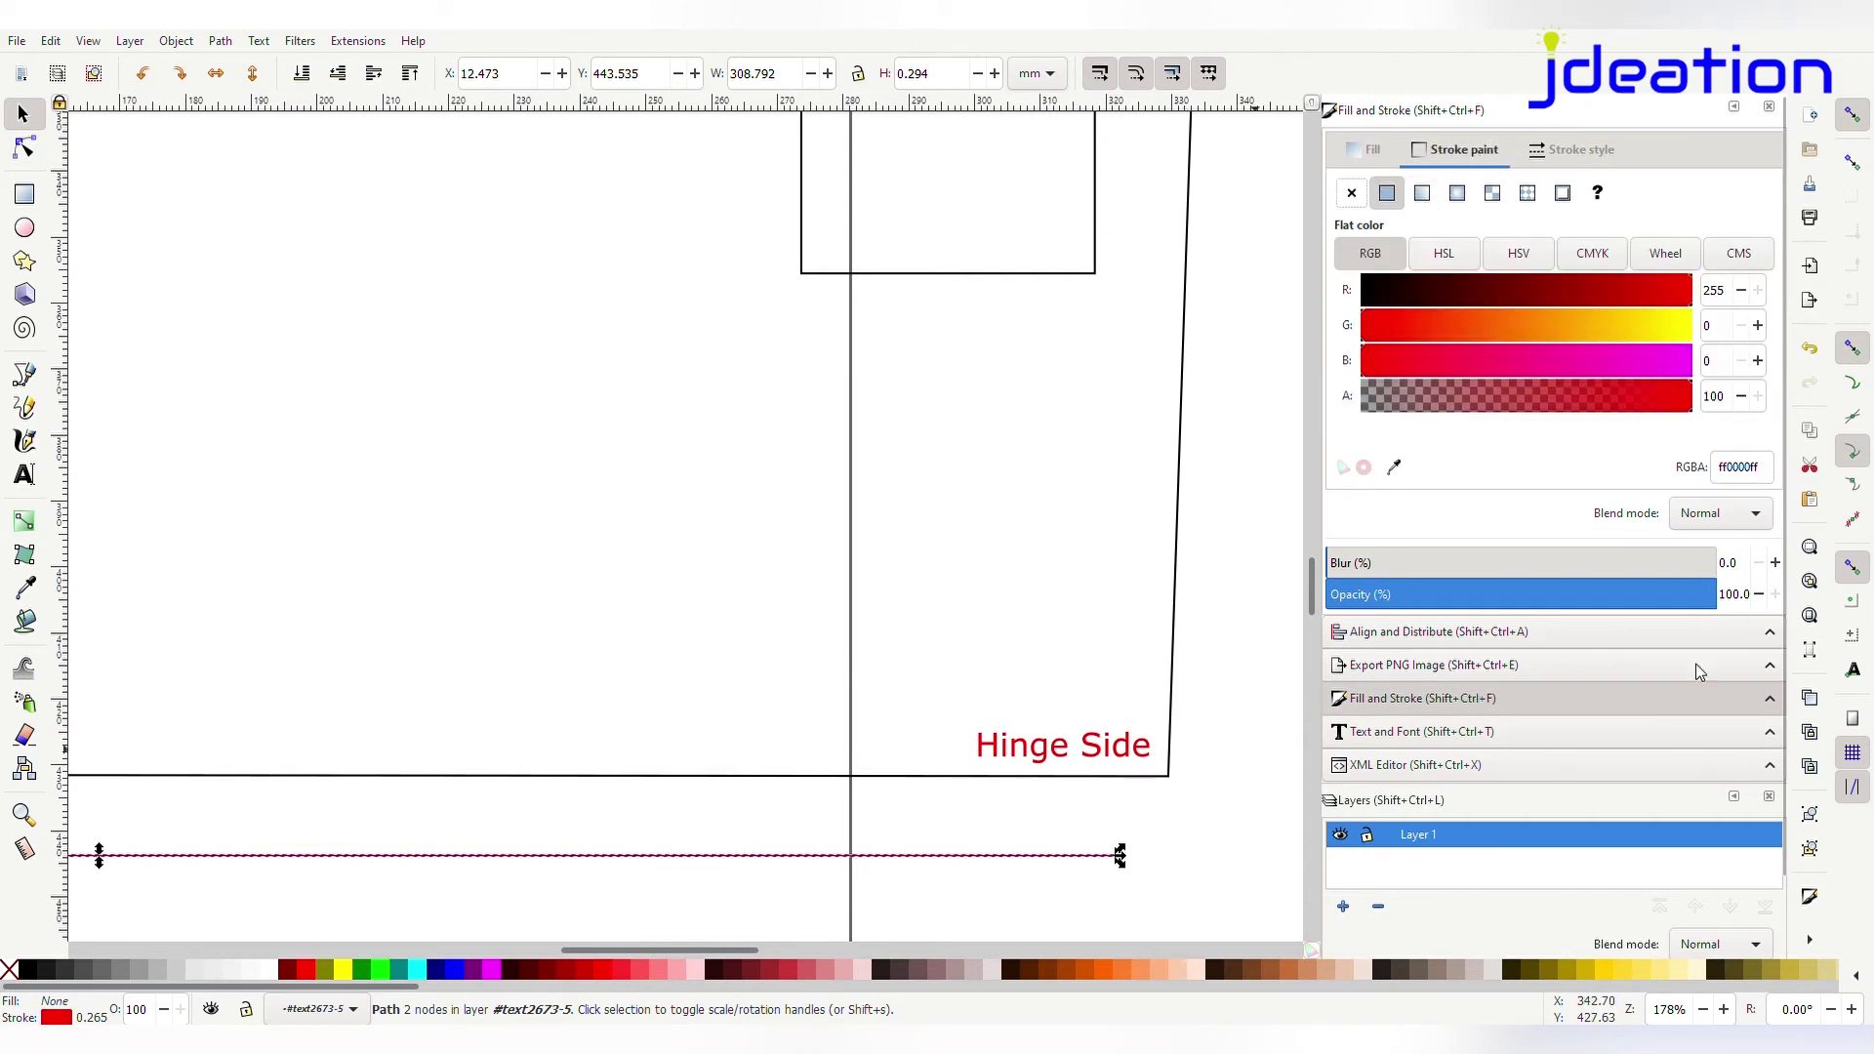
{"action": "left_click", "coordinate": [1583, 152]}
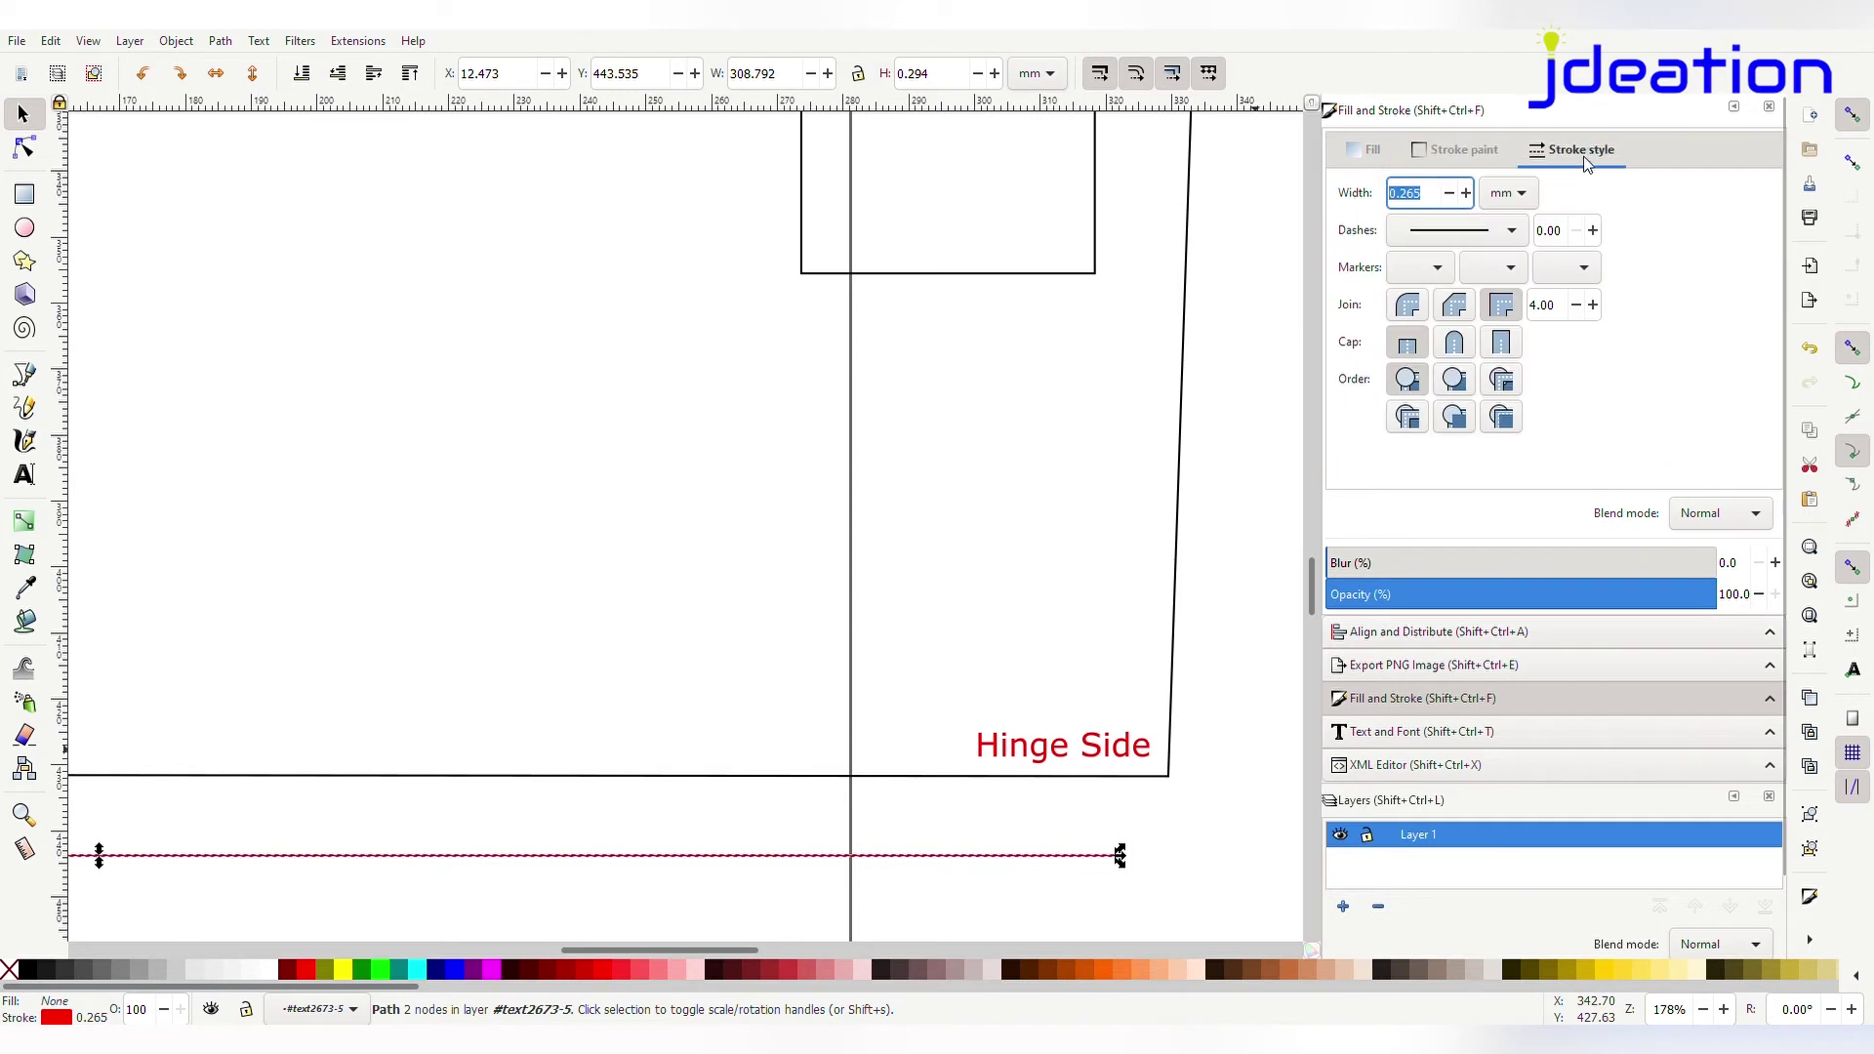
{"action": "scroll", "coordinate": [1508, 247], "scroll_direction": "down", "scroll_amount": 3}
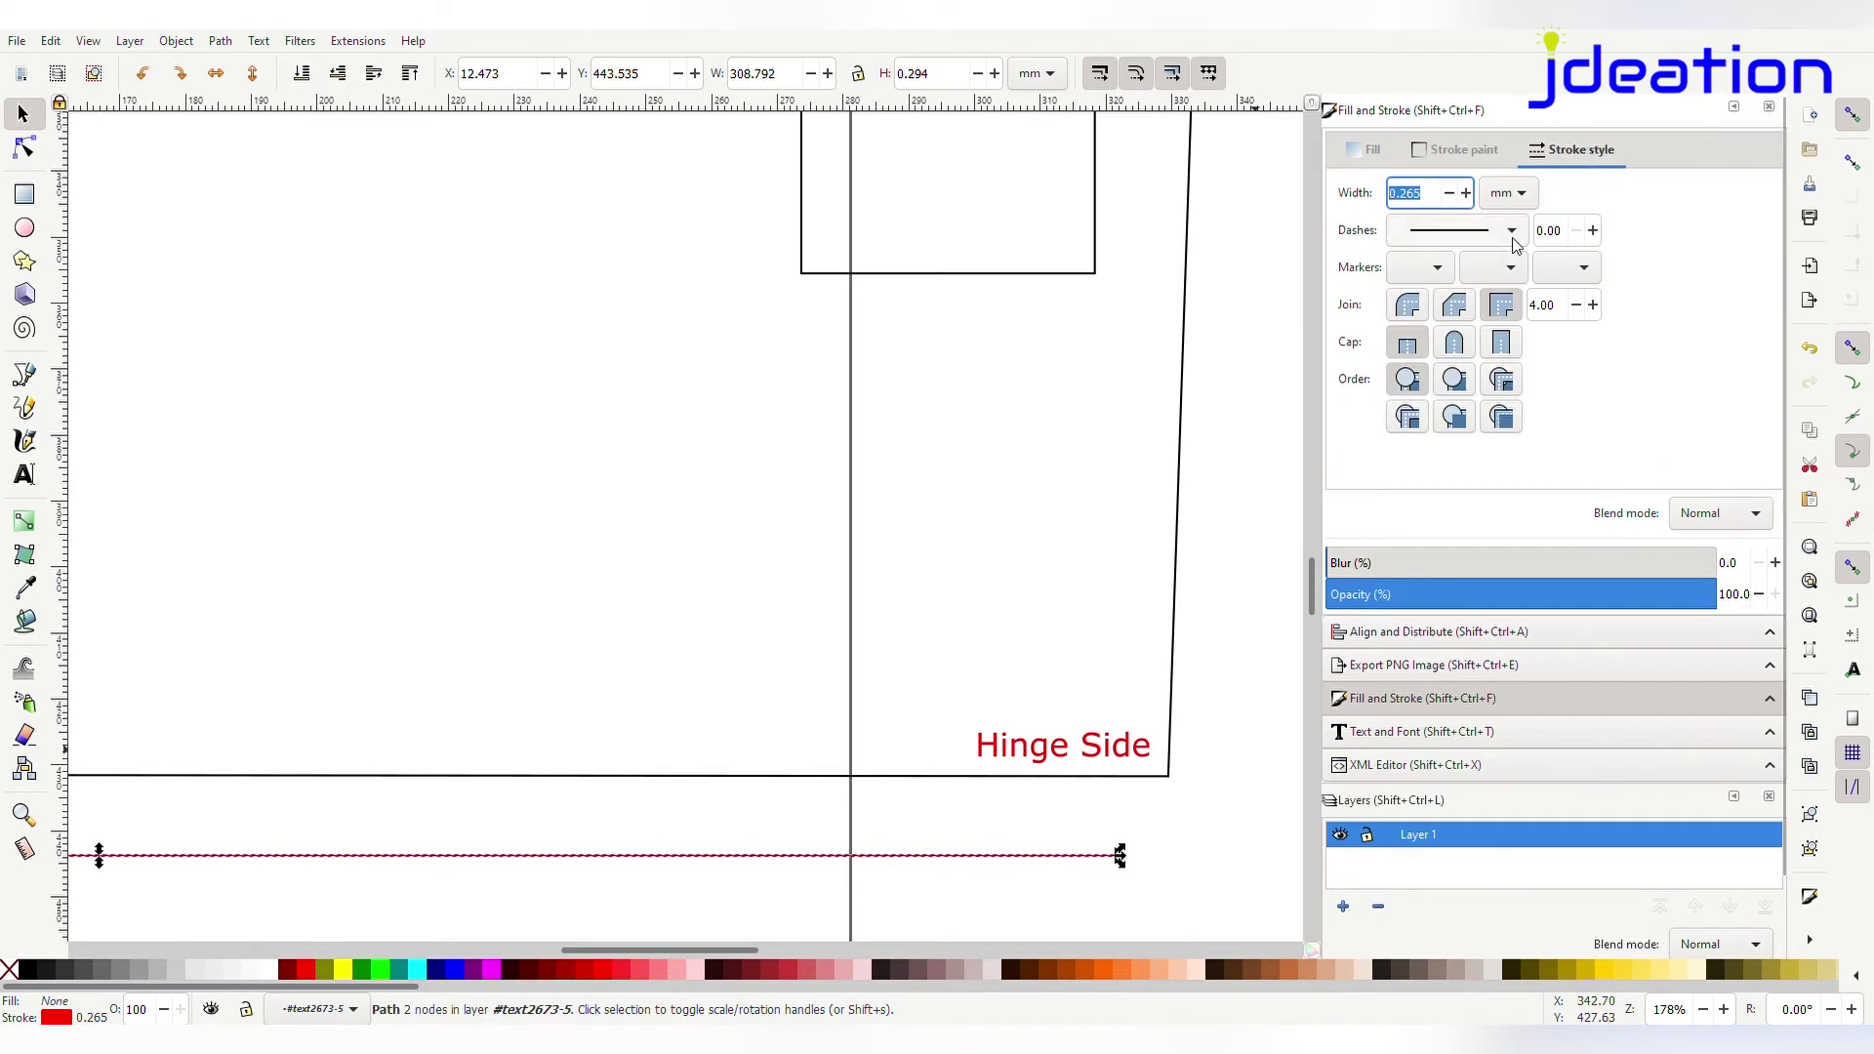
{"action": "left_click", "coordinate": [524, 828]}
Move the red dashed line into the lower part of the Hinge Side panel, just above its "Hinge Side" label
{"action": "scroll", "coordinate": [521, 827], "scroll_direction": "down", "scroll_amount": 2}
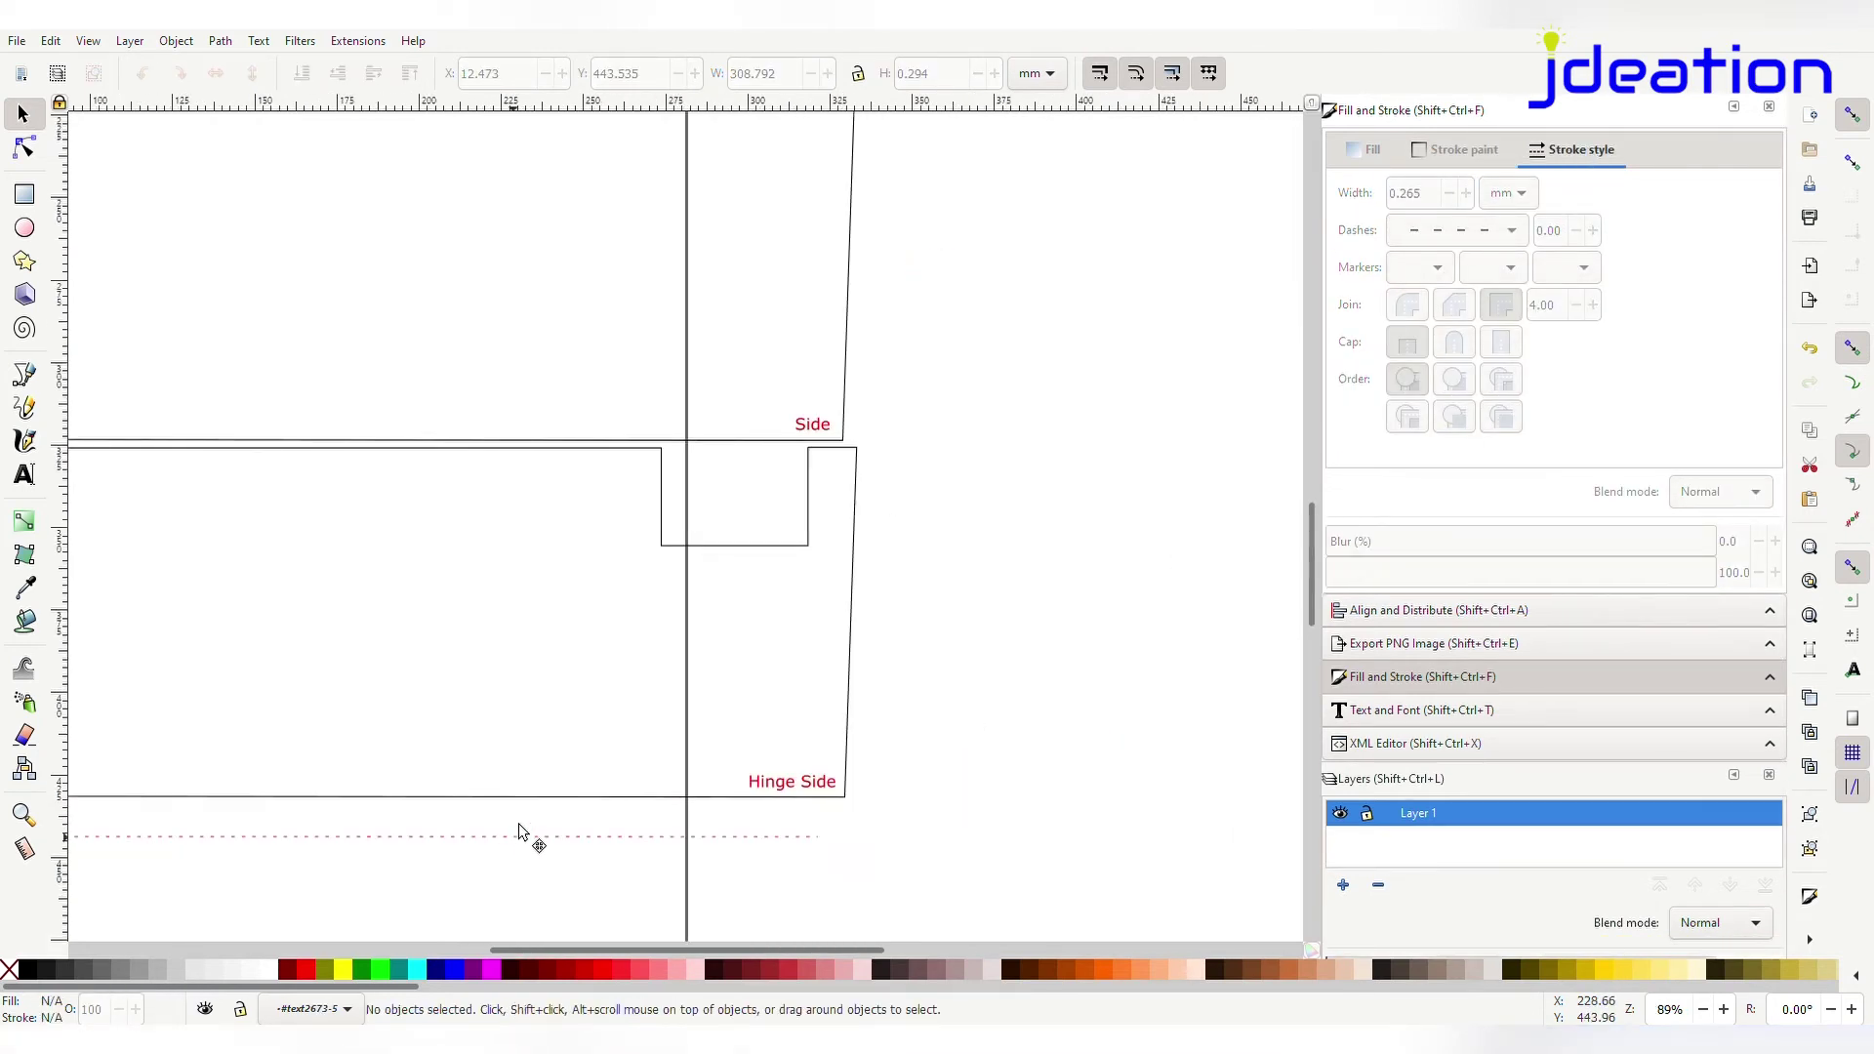
{"action": "left_click_drag", "start_coordinate": [520, 834], "coordinate": [530, 739]}
{"action": "scroll", "coordinate": [558, 789], "scroll_direction": "down", "scroll_amount": 2}
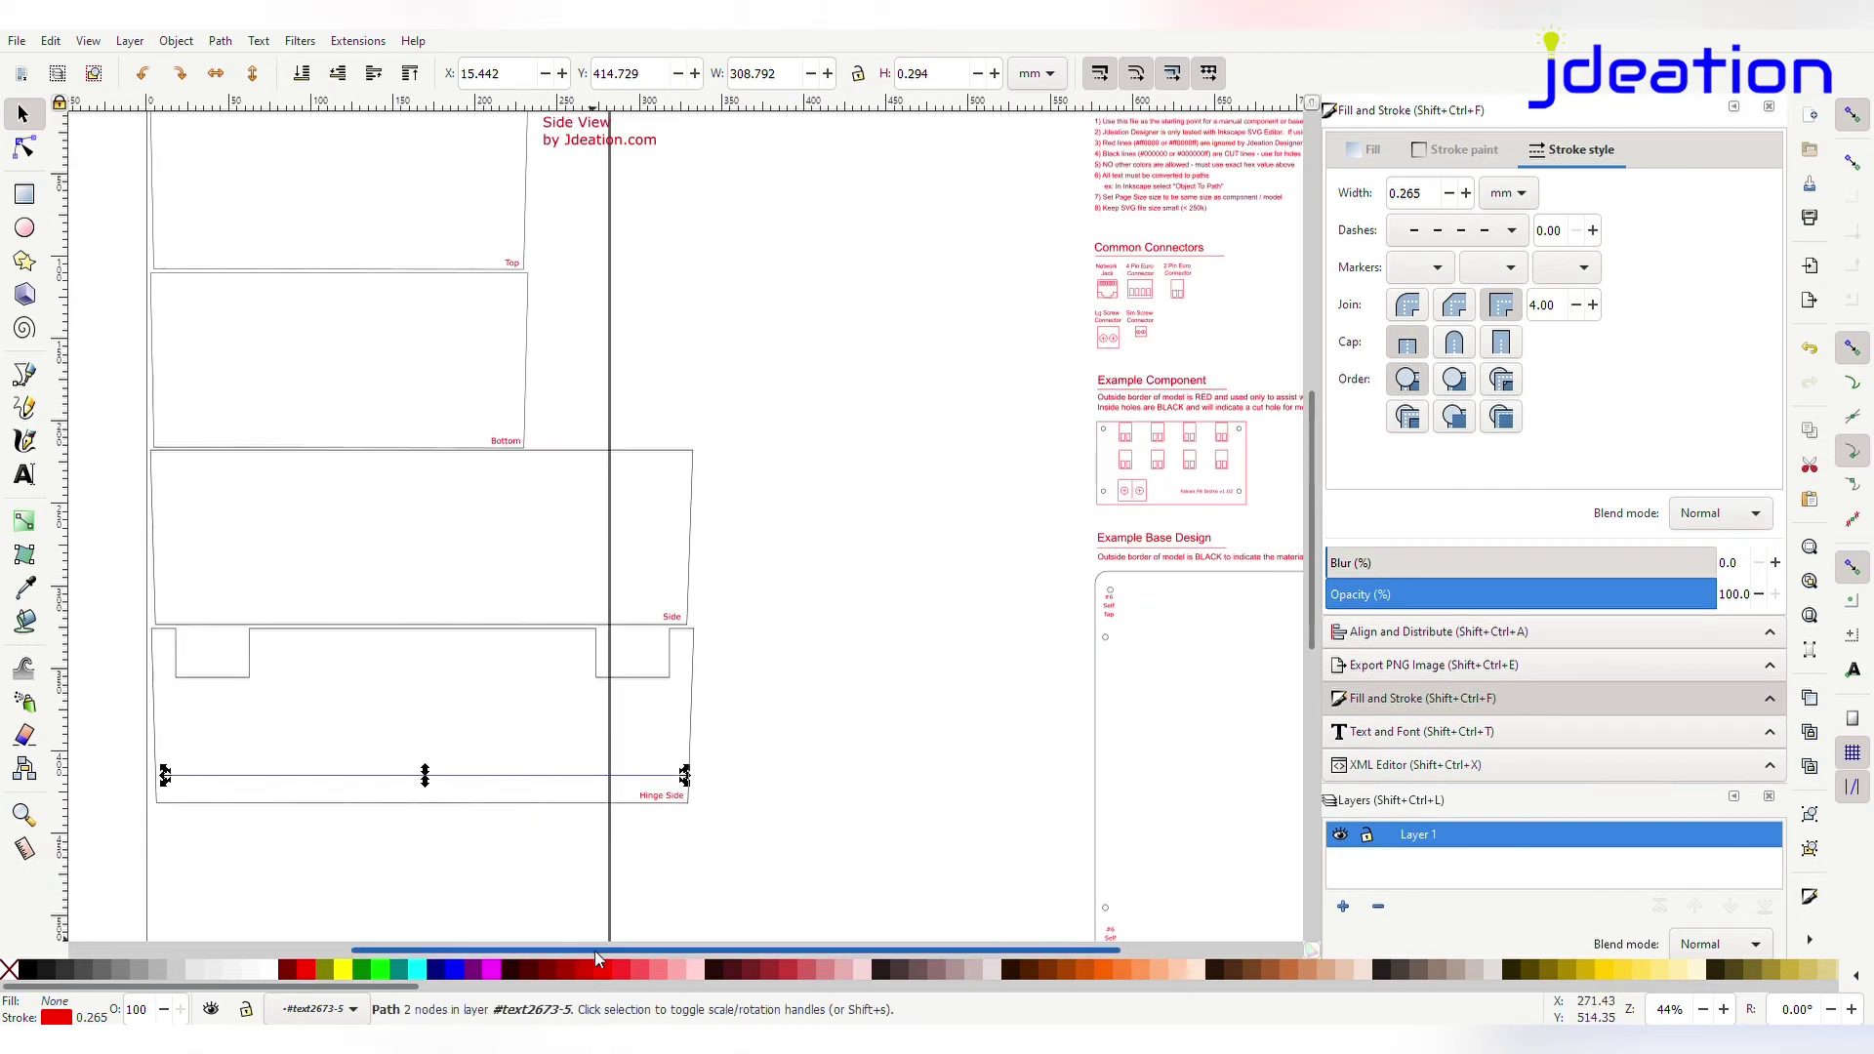
{"action": "left_click_drag", "start_coordinate": [594, 950], "coordinate": [465, 947]}
{"action": "scroll", "coordinate": [586, 858], "scroll_direction": "up", "scroll_amount": 3}
{"action": "scroll", "coordinate": [606, 856], "scroll_direction": "down", "scroll_amount": 1}
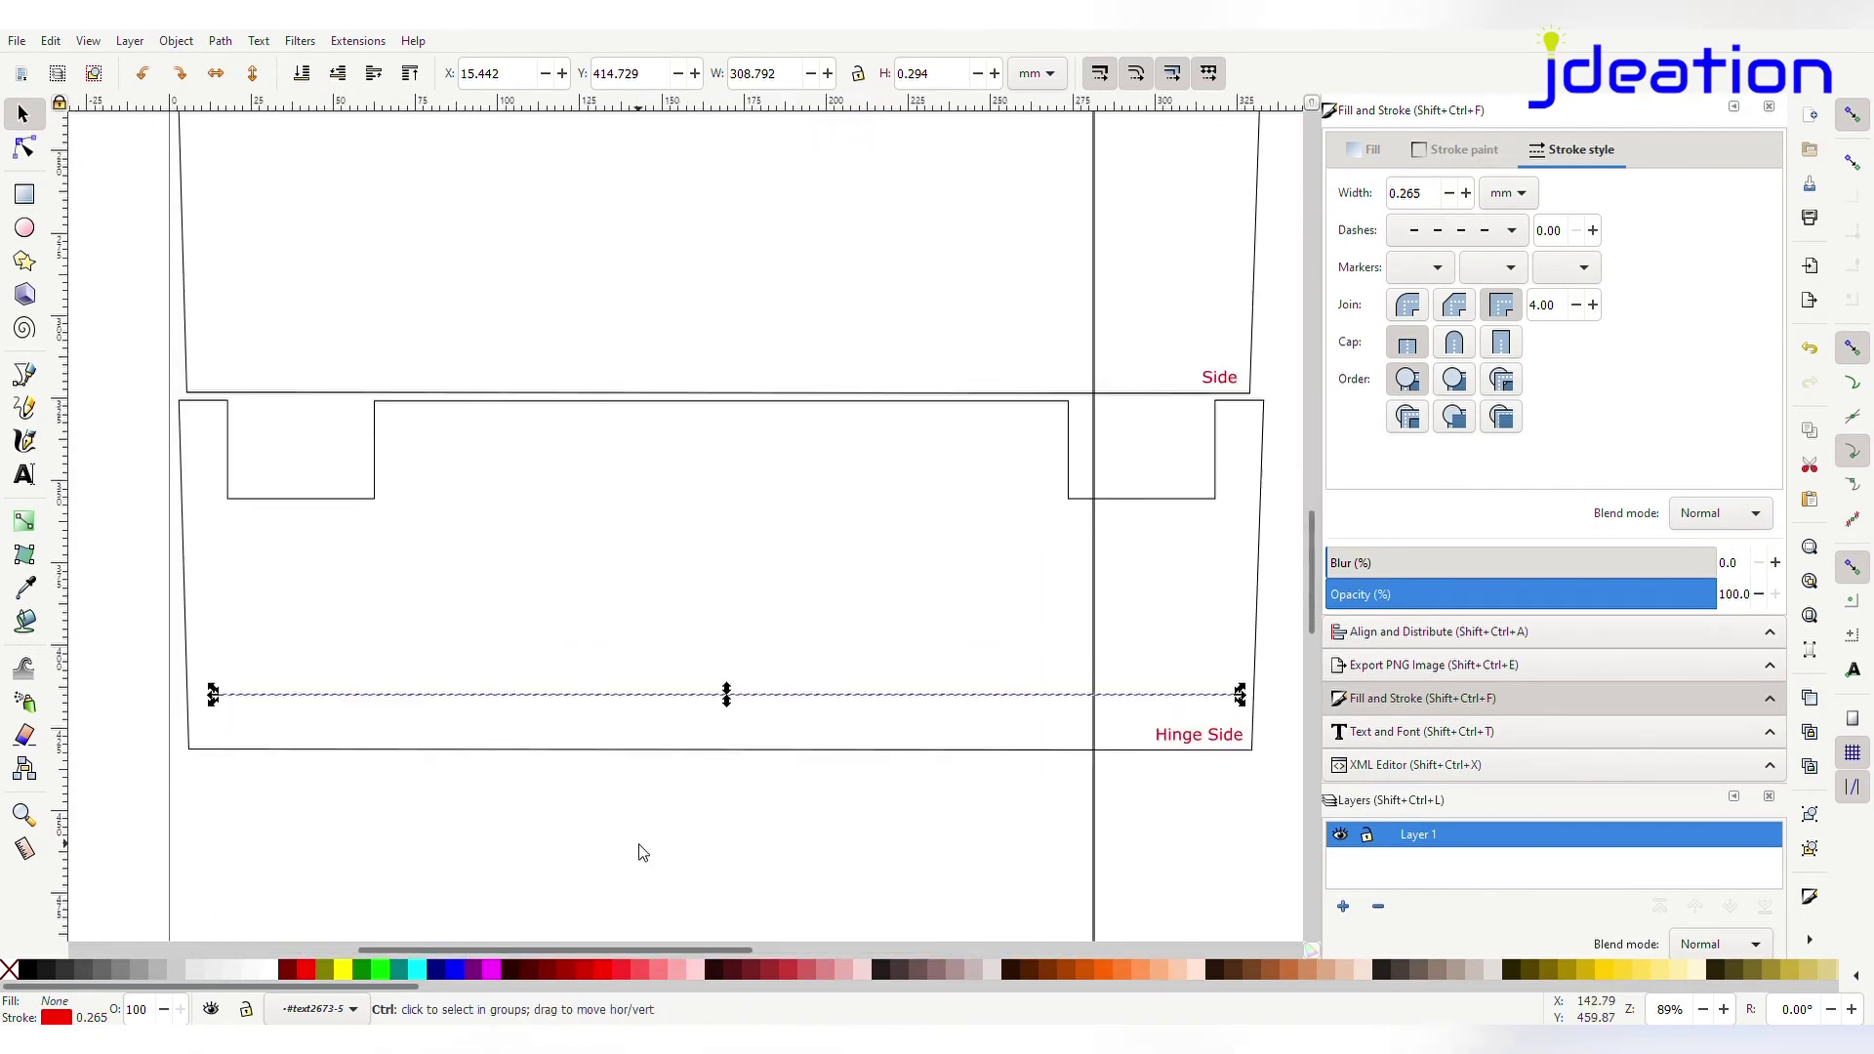
{"action": "left_click", "coordinate": [663, 852]}
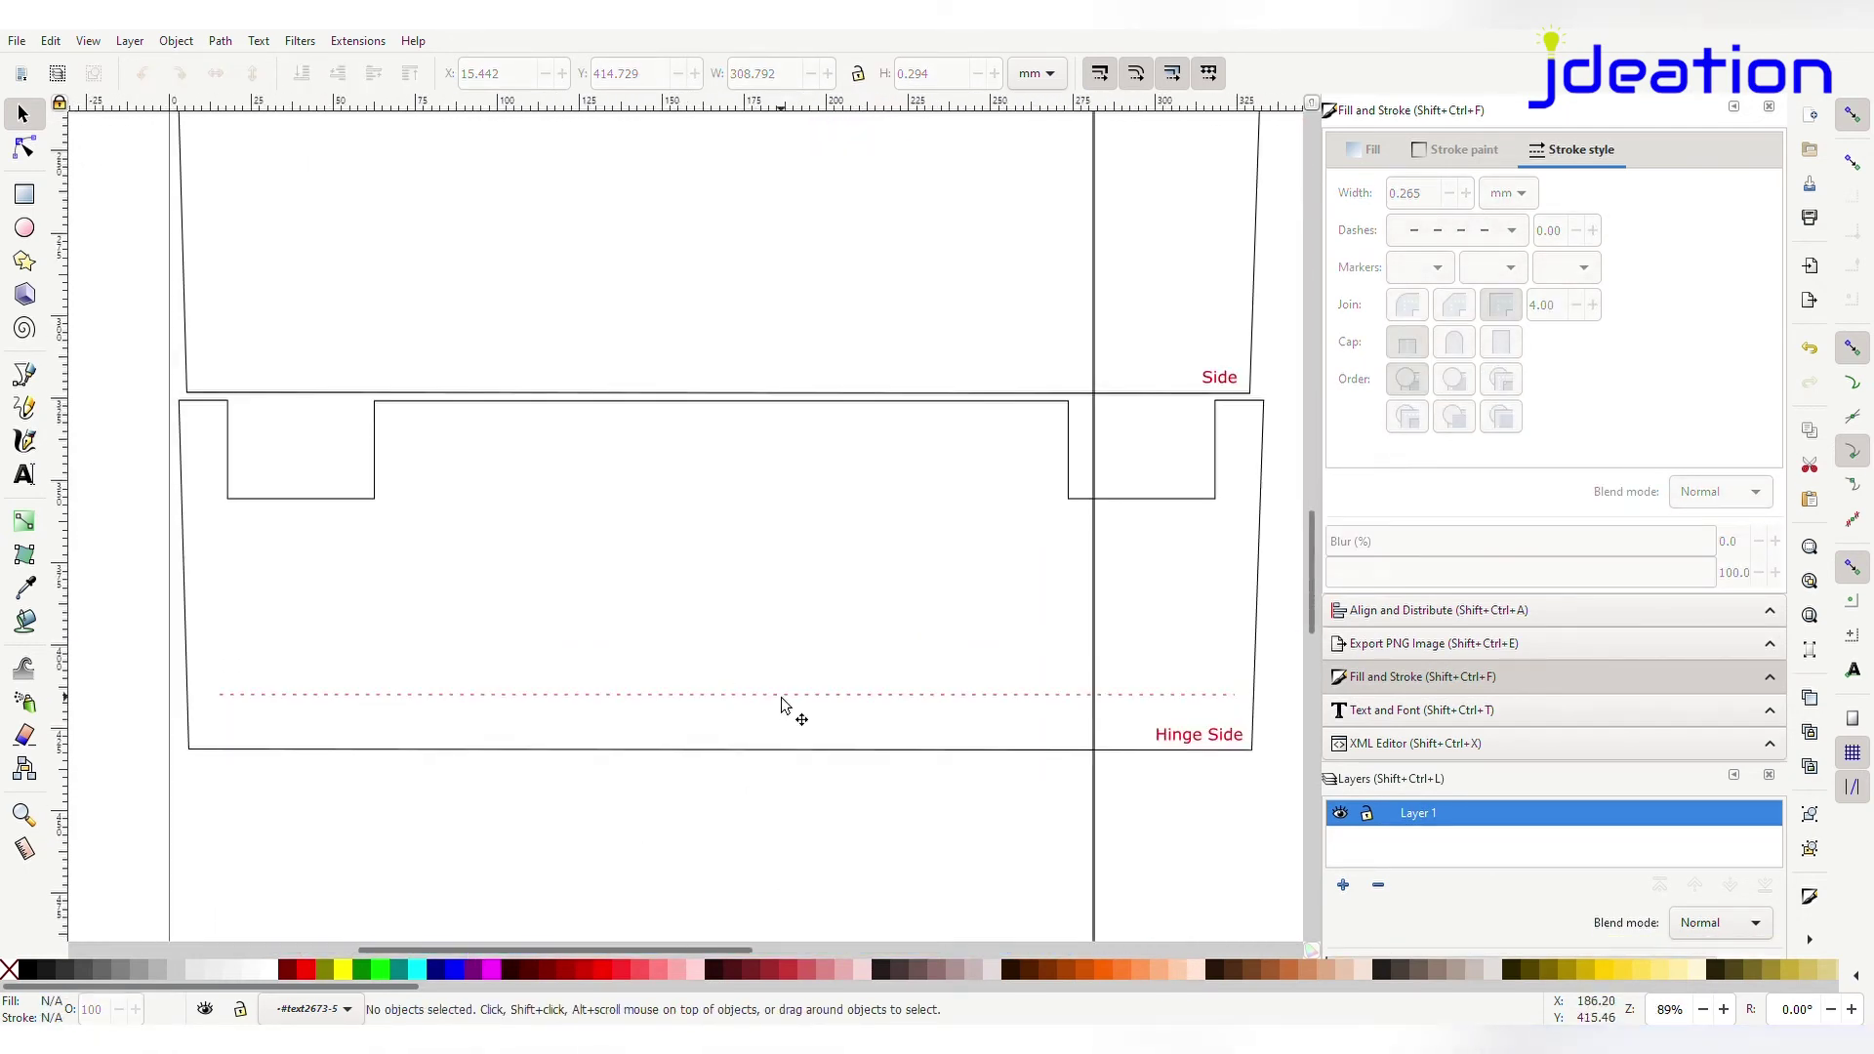
{"action": "left_click_drag", "start_coordinate": [779, 696], "coordinate": [769, 707]}
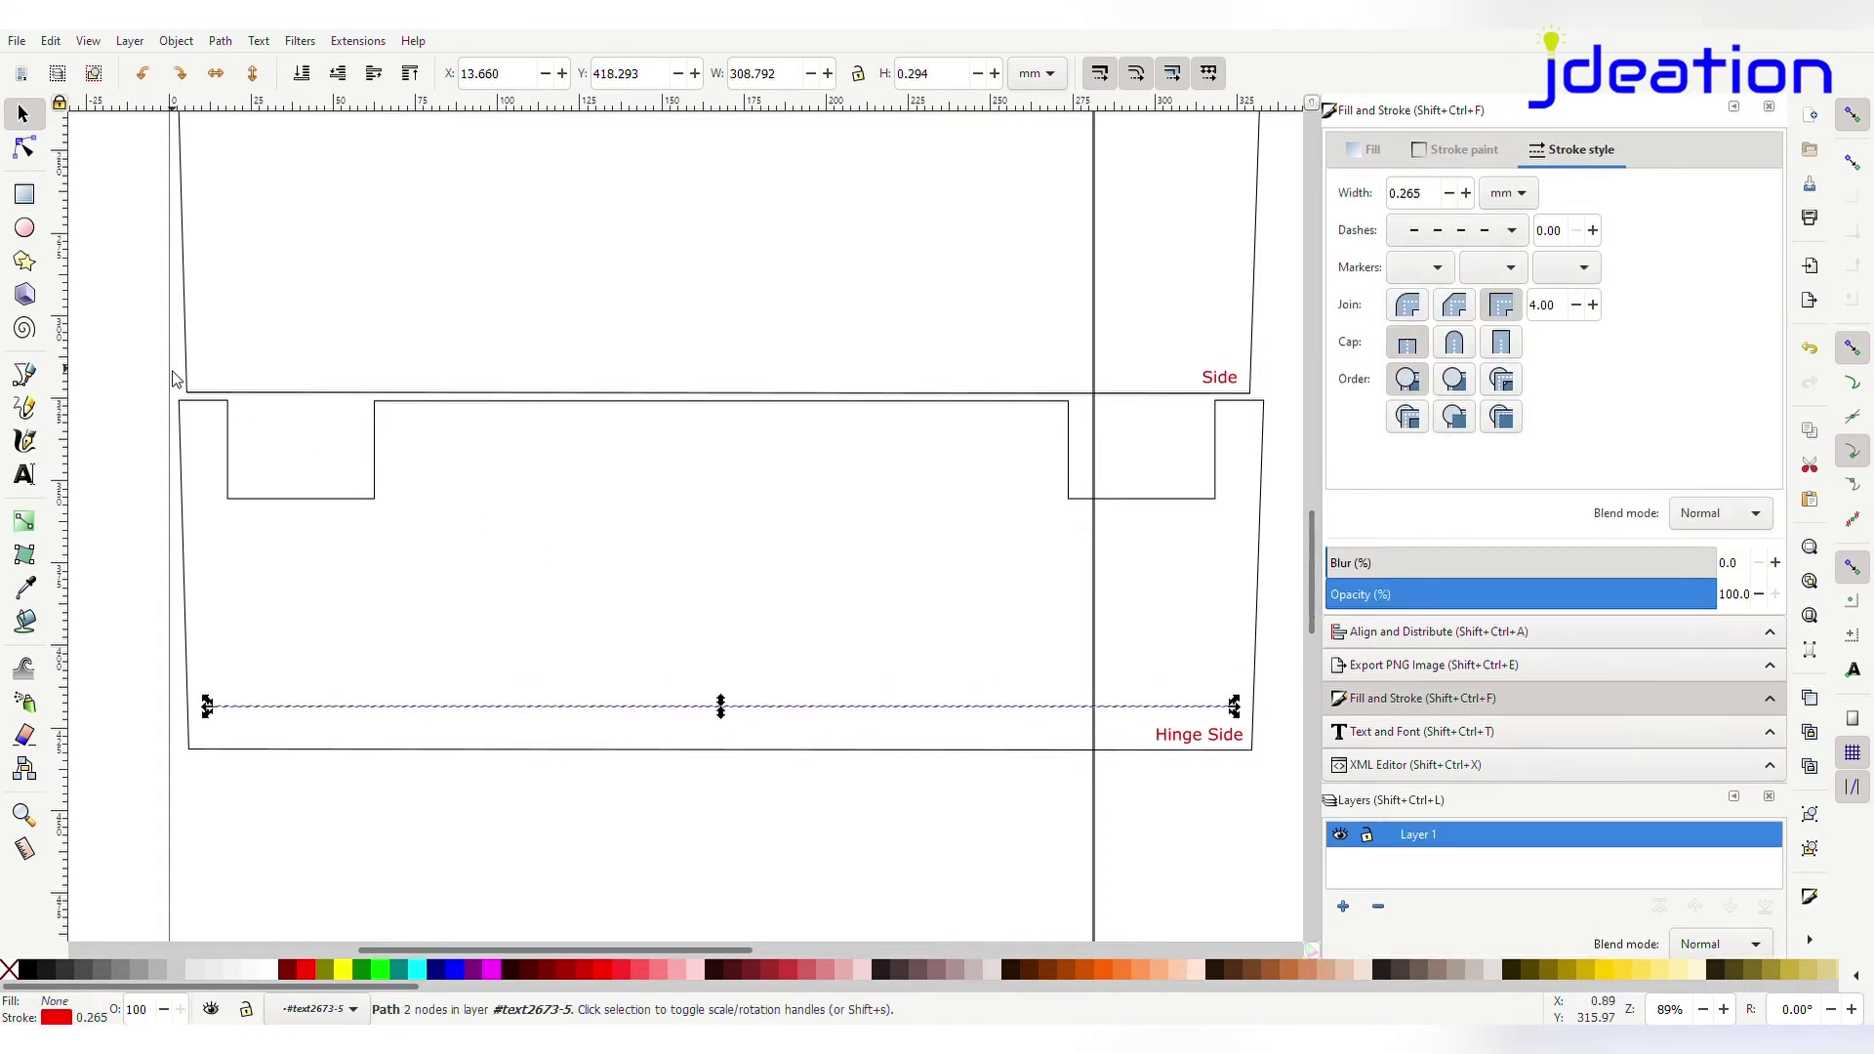
Measure the gap between the dashed line and the Hinge Side panel's bottom edge, then raise the line slightly
{"action": "left_click", "coordinate": [27, 847]}
{"action": "left_click_drag", "start_coordinate": [473, 705], "coordinate": [474, 750]}
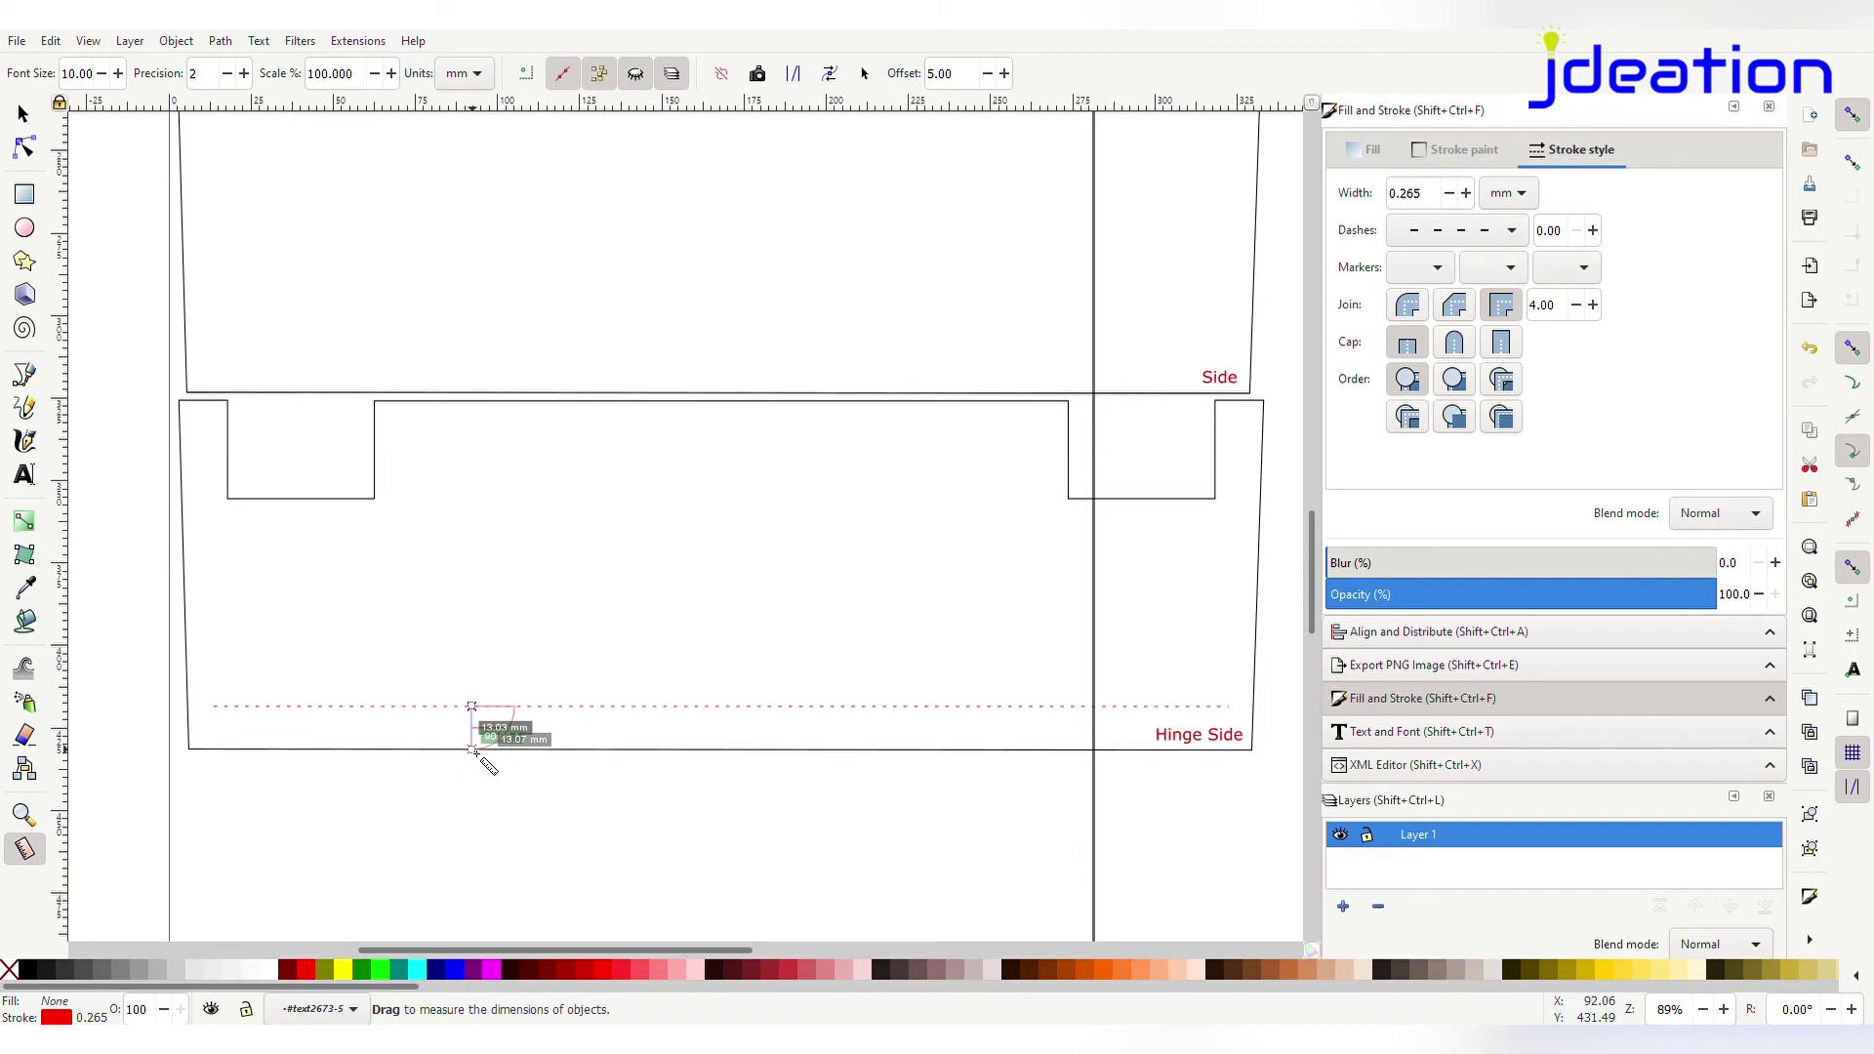
{"action": "left_click", "coordinate": [23, 116]}
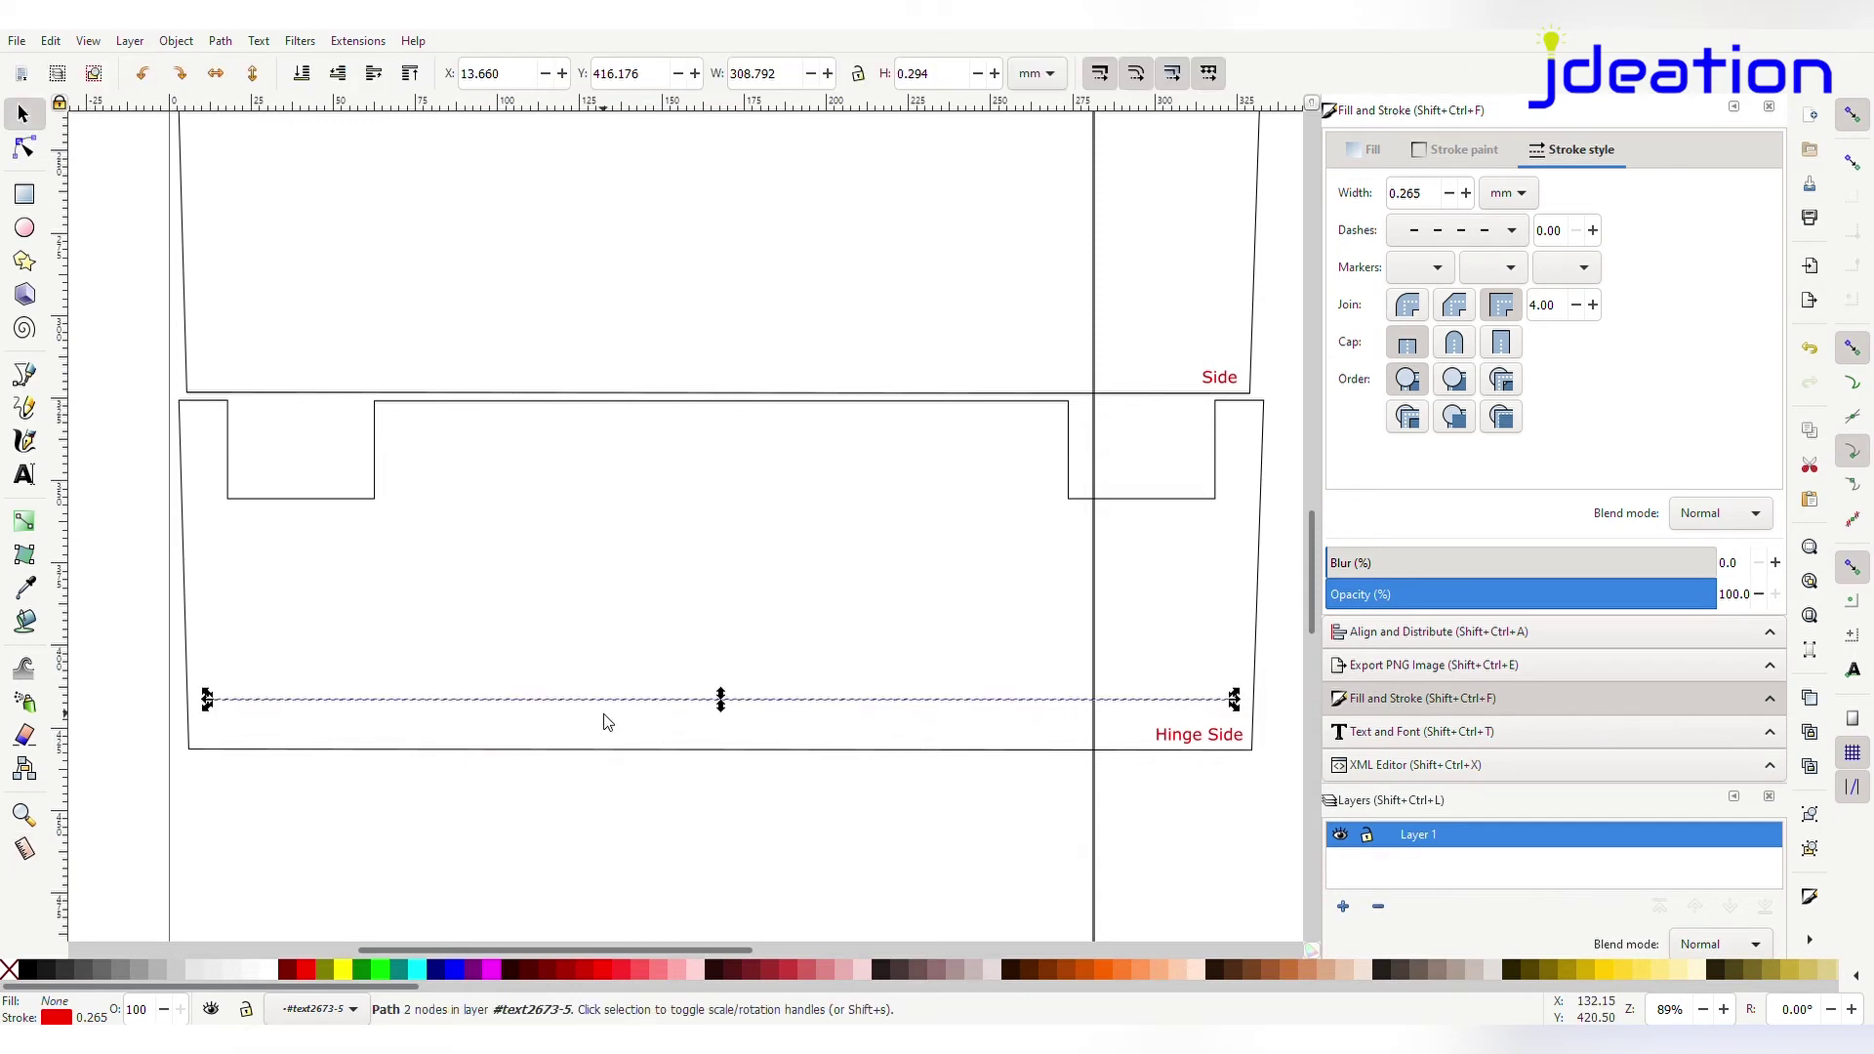
Draw a red spacer rectangle, set its height to 15 mm, and fit it between the dashed line and the Hinge Side panel's bottom edge
{"action": "left_click", "coordinate": [24, 194]}
{"action": "left_click_drag", "start_coordinate": [327, 818], "coordinate": [368, 884]}
{"action": "left_click", "coordinate": [368, 818], "text": "shift"}
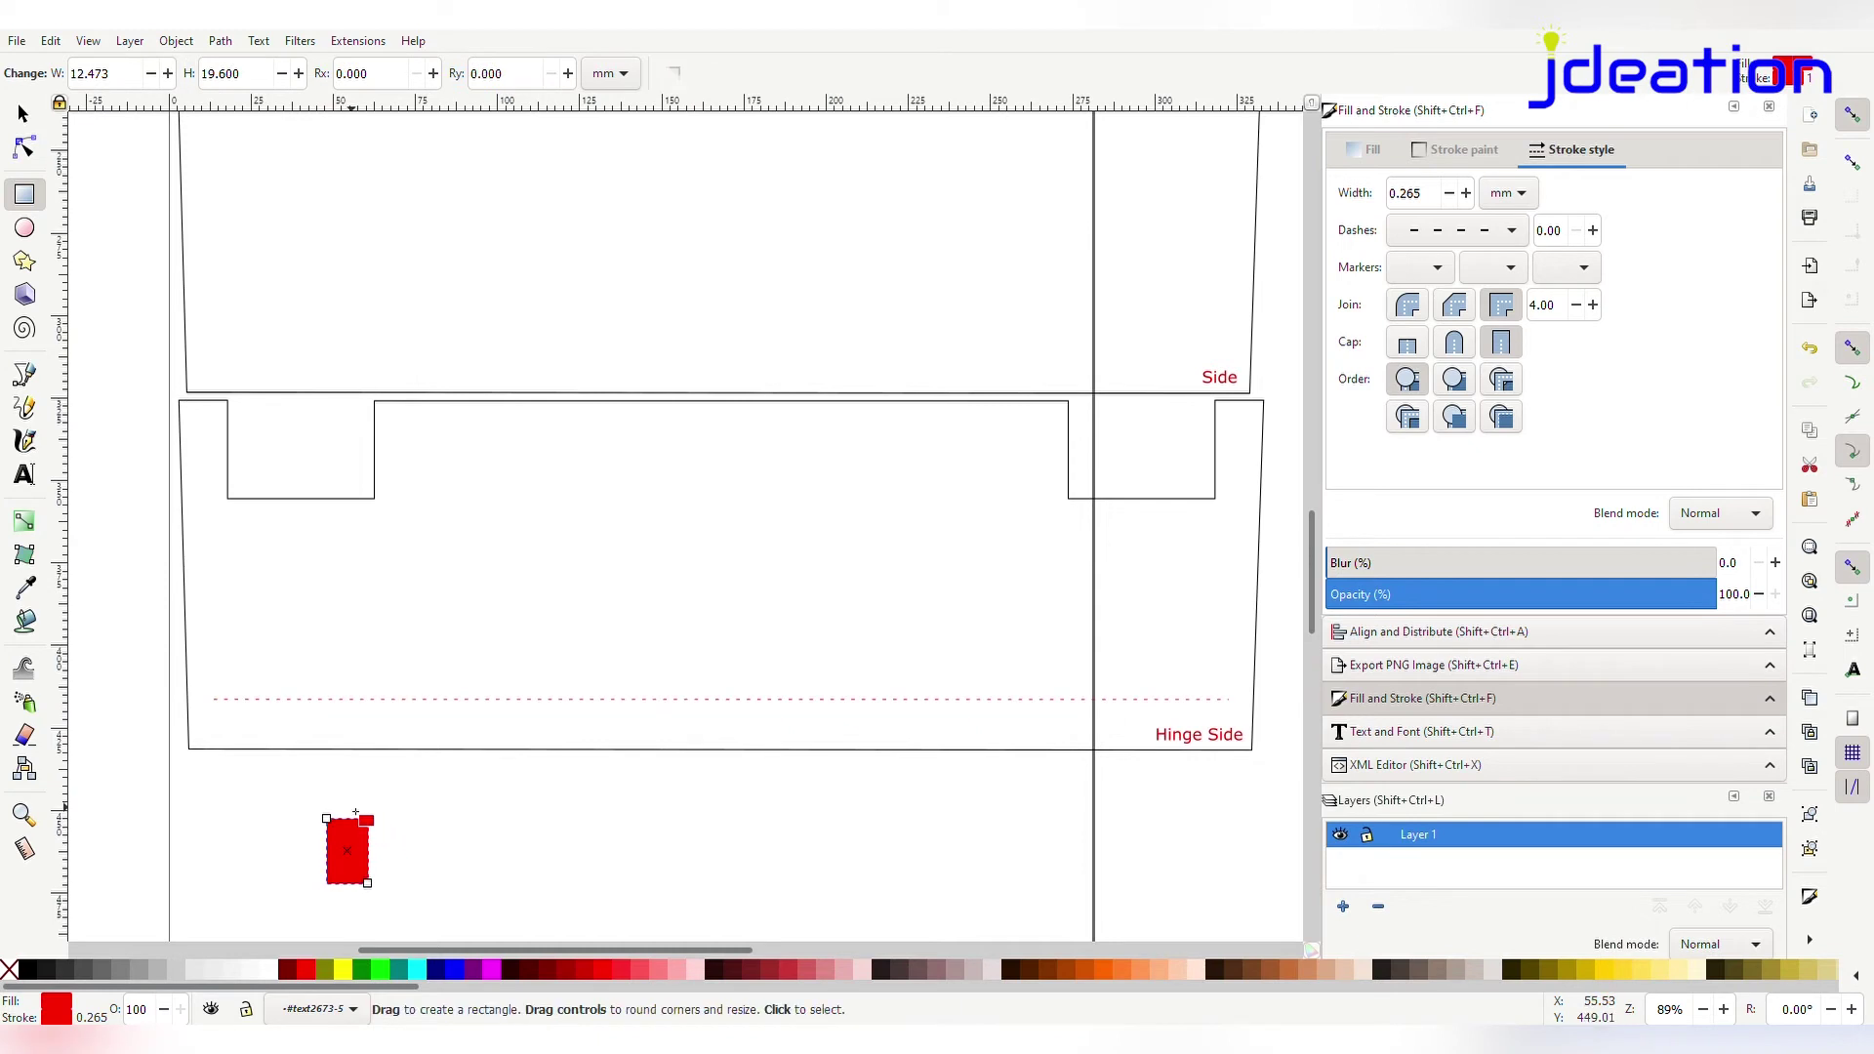
{"action": "left_click", "coordinate": [22, 114]}
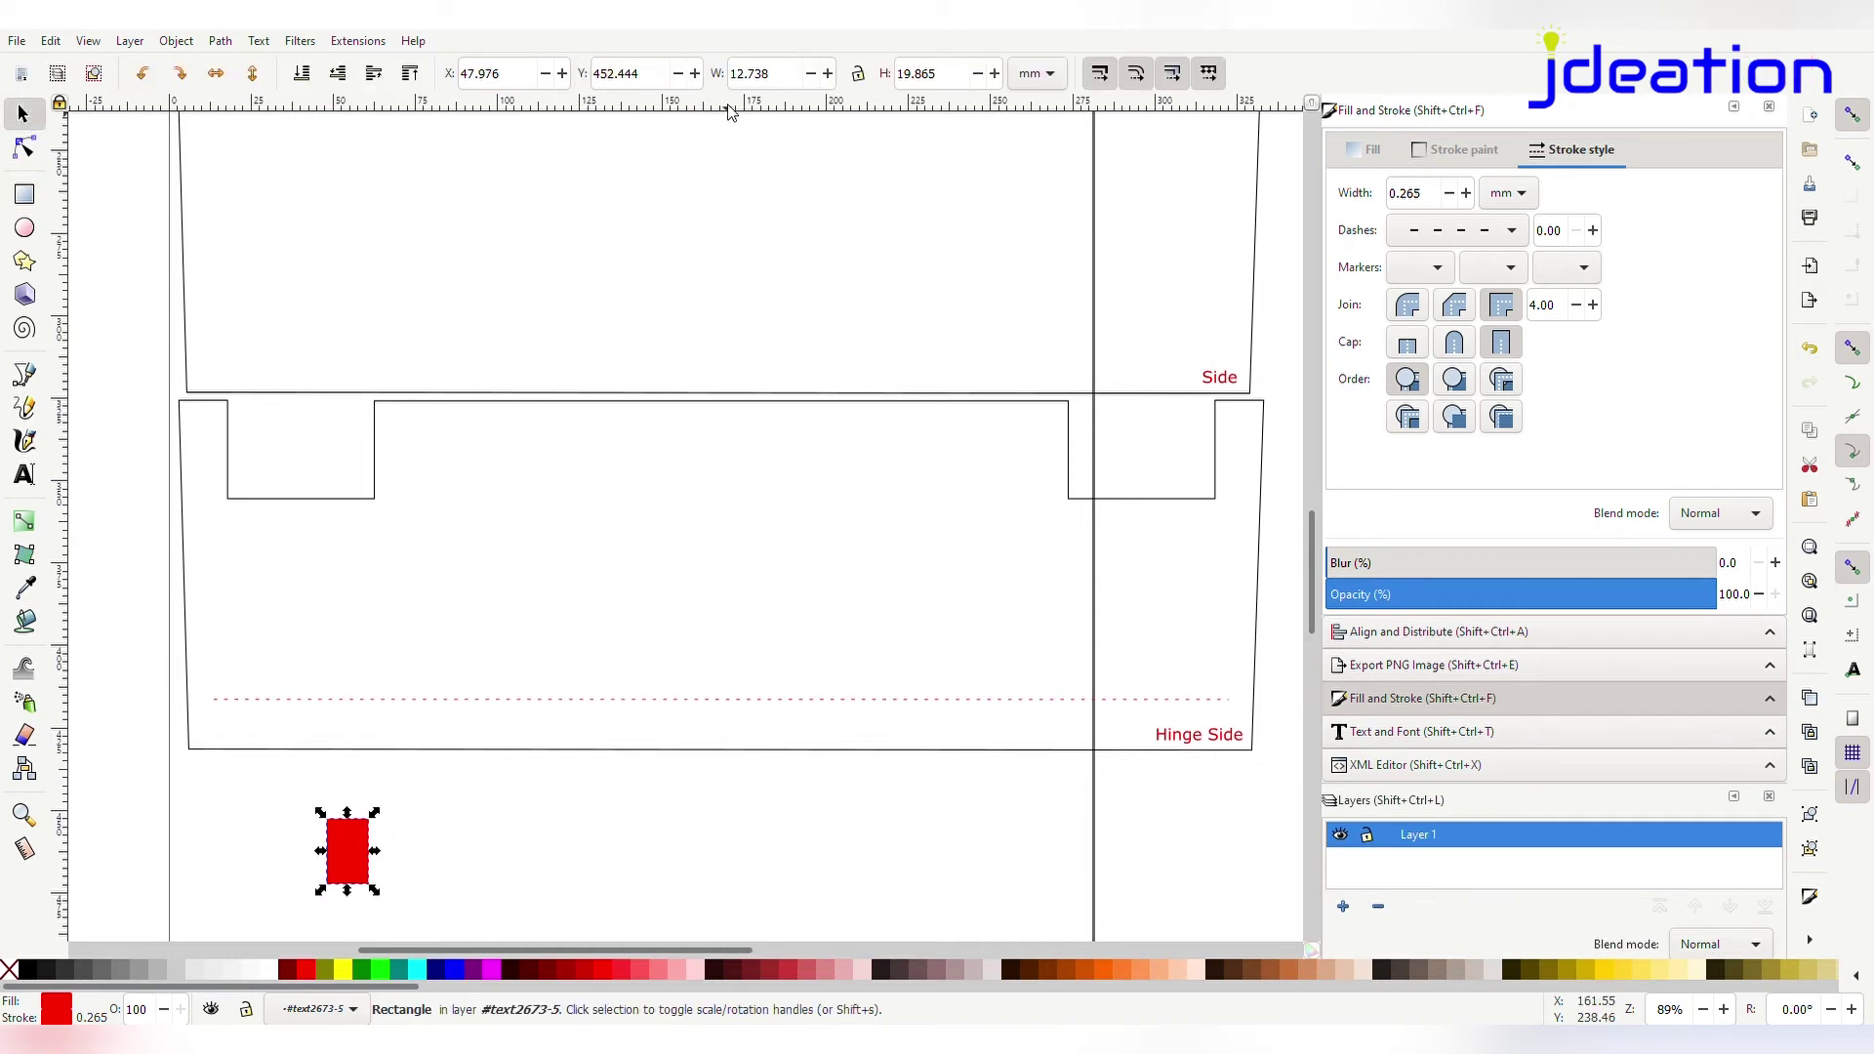
{"action": "double_click", "coordinate": [964, 80]}
{"action": "type", "text": "15"}
{"action": "key", "text": "Return"}
{"action": "left_click_drag", "start_coordinate": [359, 857], "coordinate": [366, 729]}
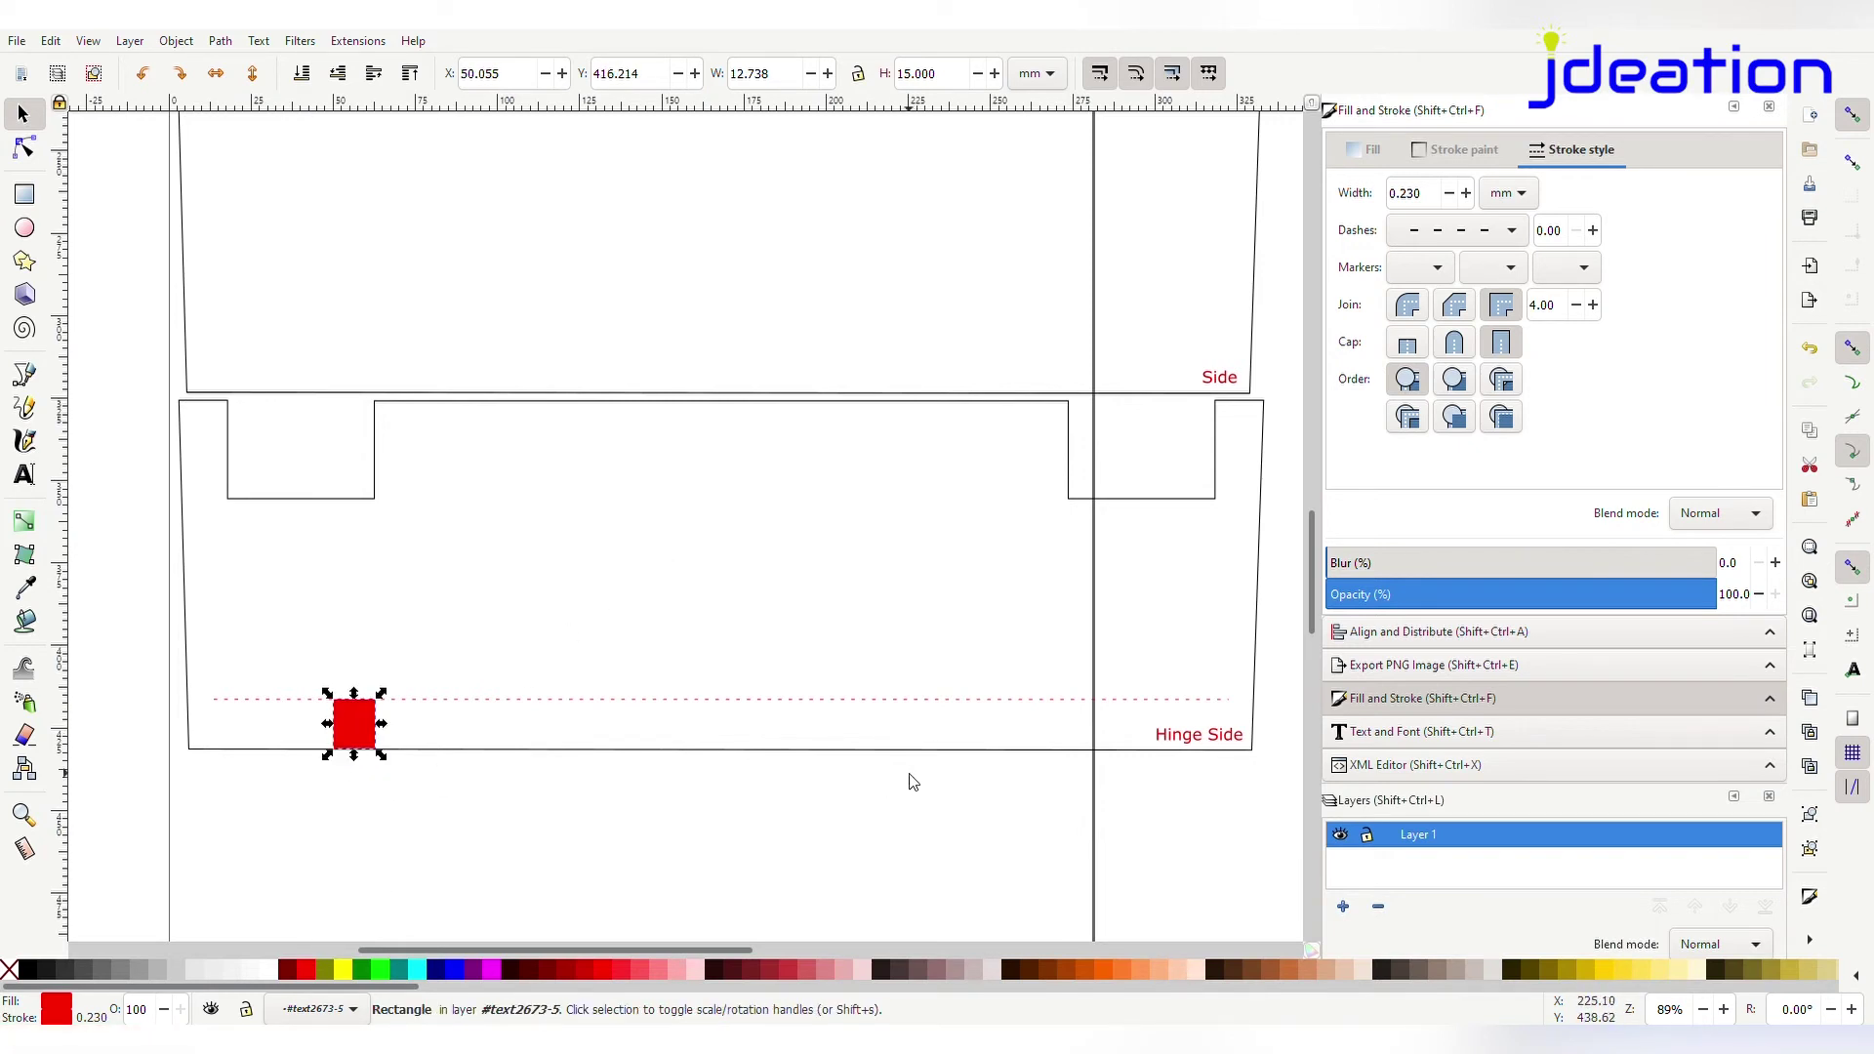
{"action": "left_click", "coordinate": [810, 699]}
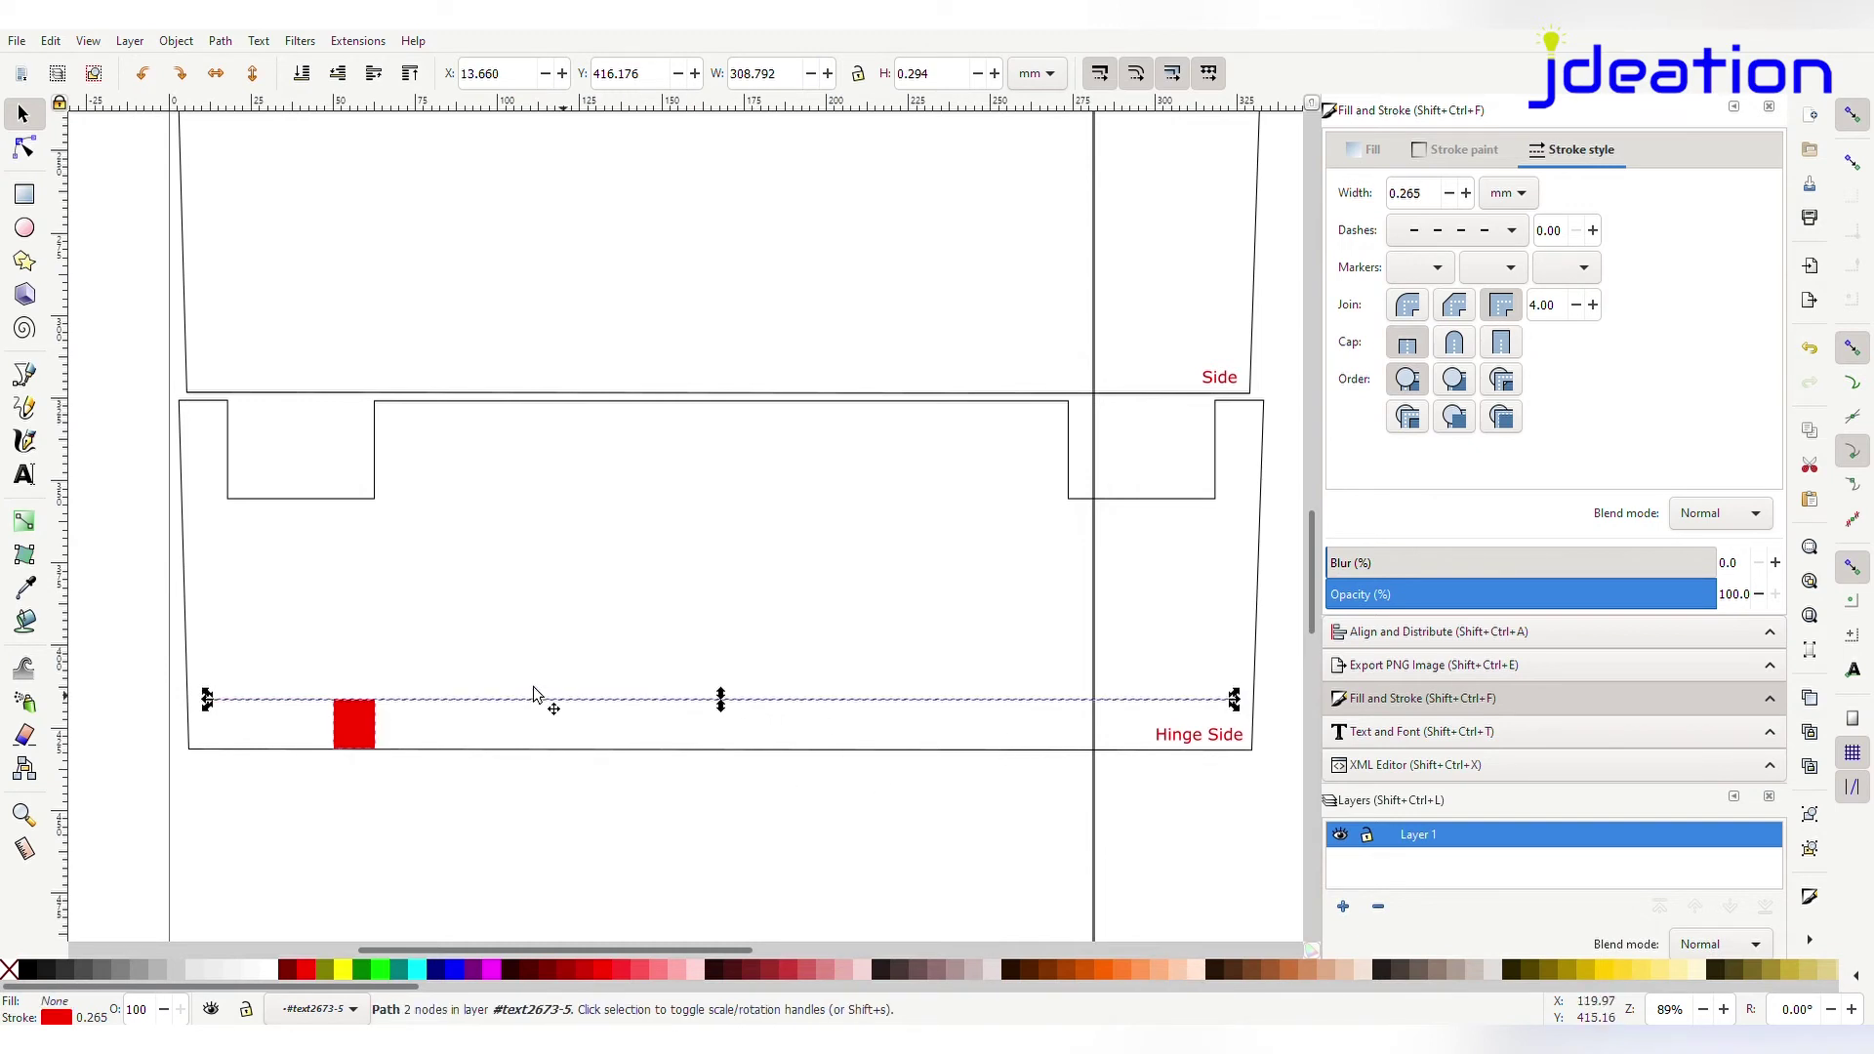
Add the text "Bottom Plate" near the middle of the dashed line in the Hinge Side panel
{"action": "left_click", "coordinate": [100, 472]}
{"action": "left_click", "coordinate": [25, 474]}
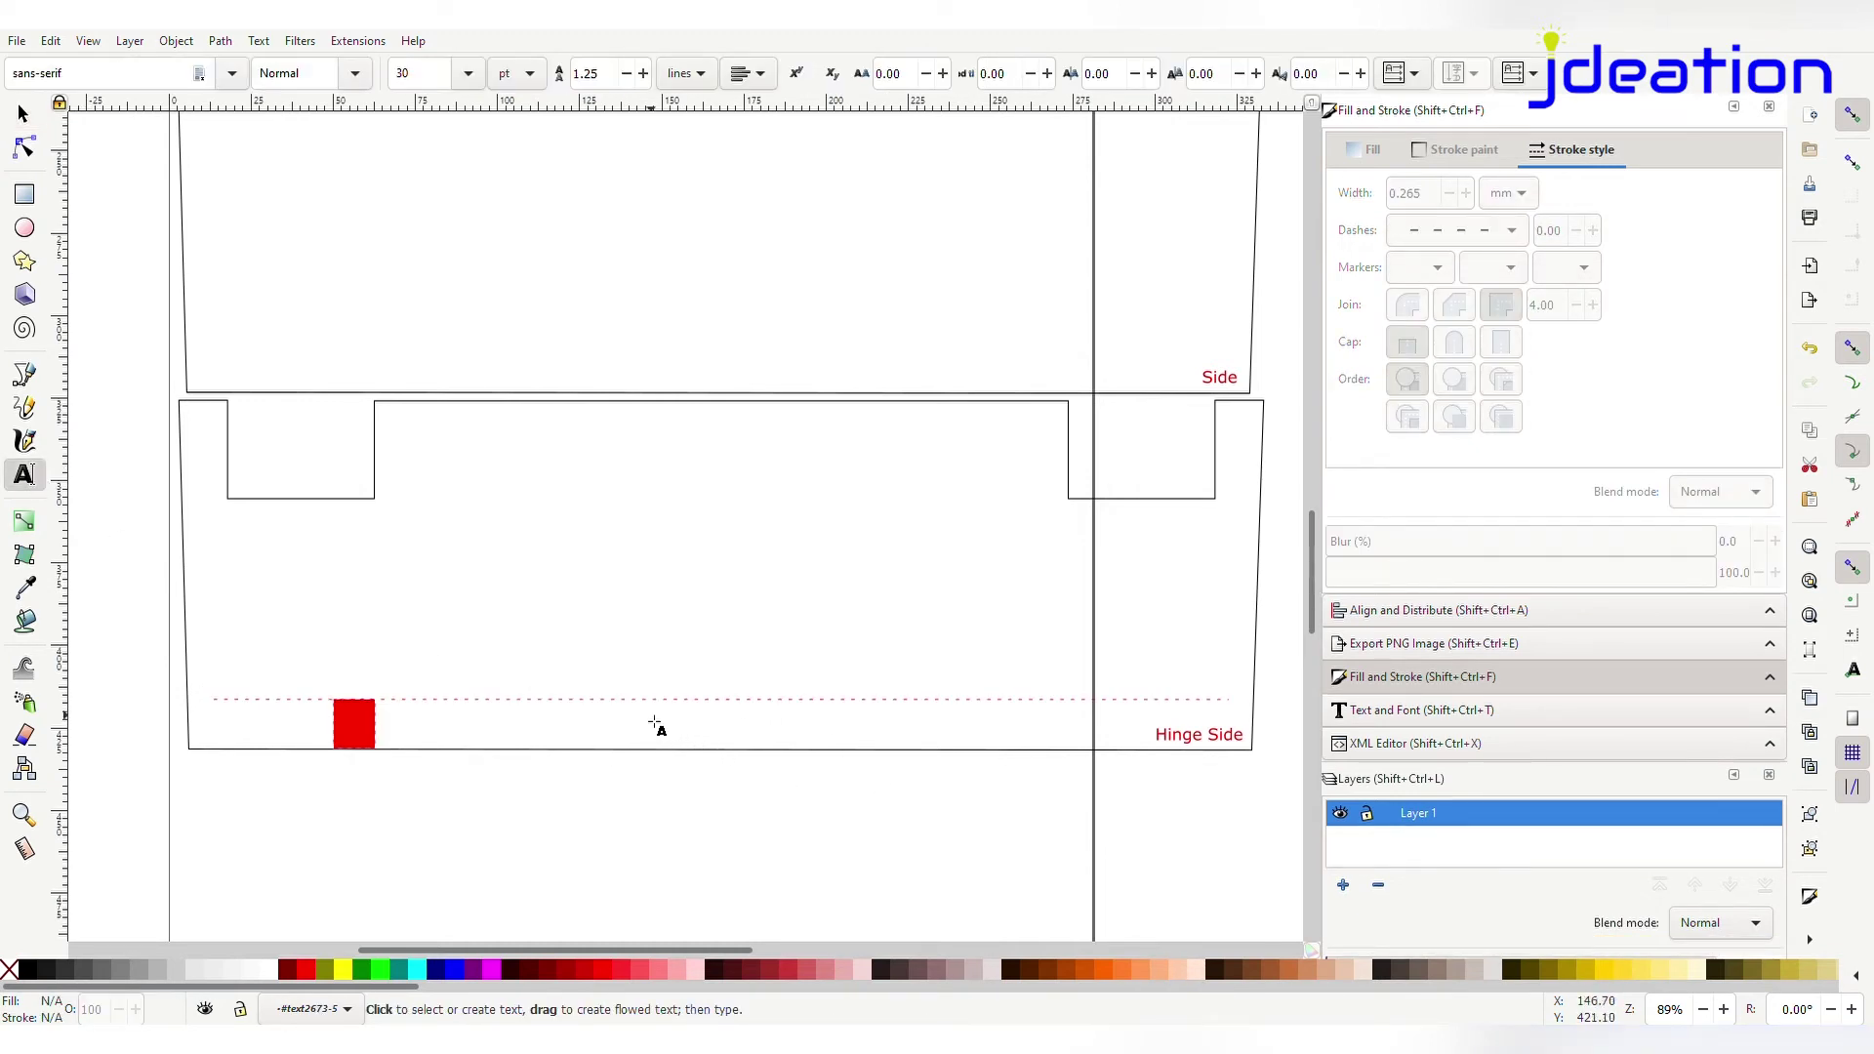
{"action": "left_click_drag", "start_coordinate": [627, 707], "coordinate": [622, 720]}
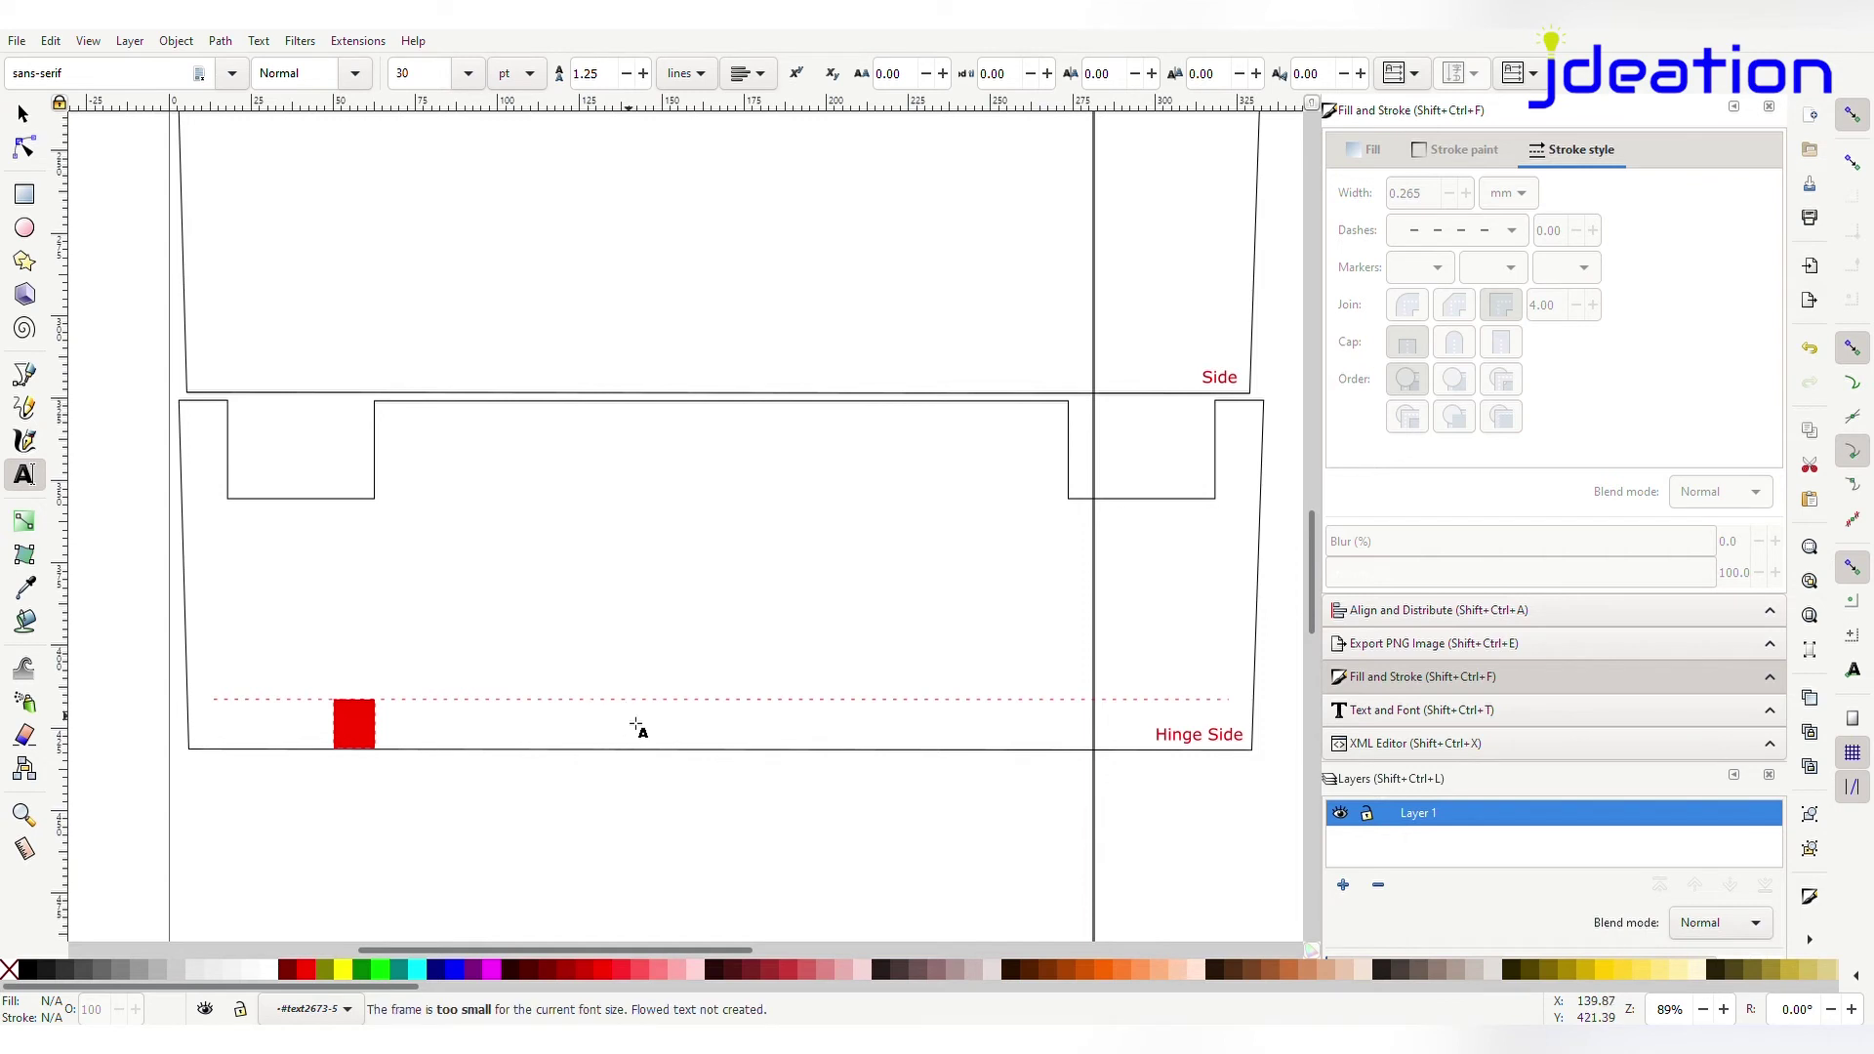
{"action": "type", "text": "Bottom Plate"}
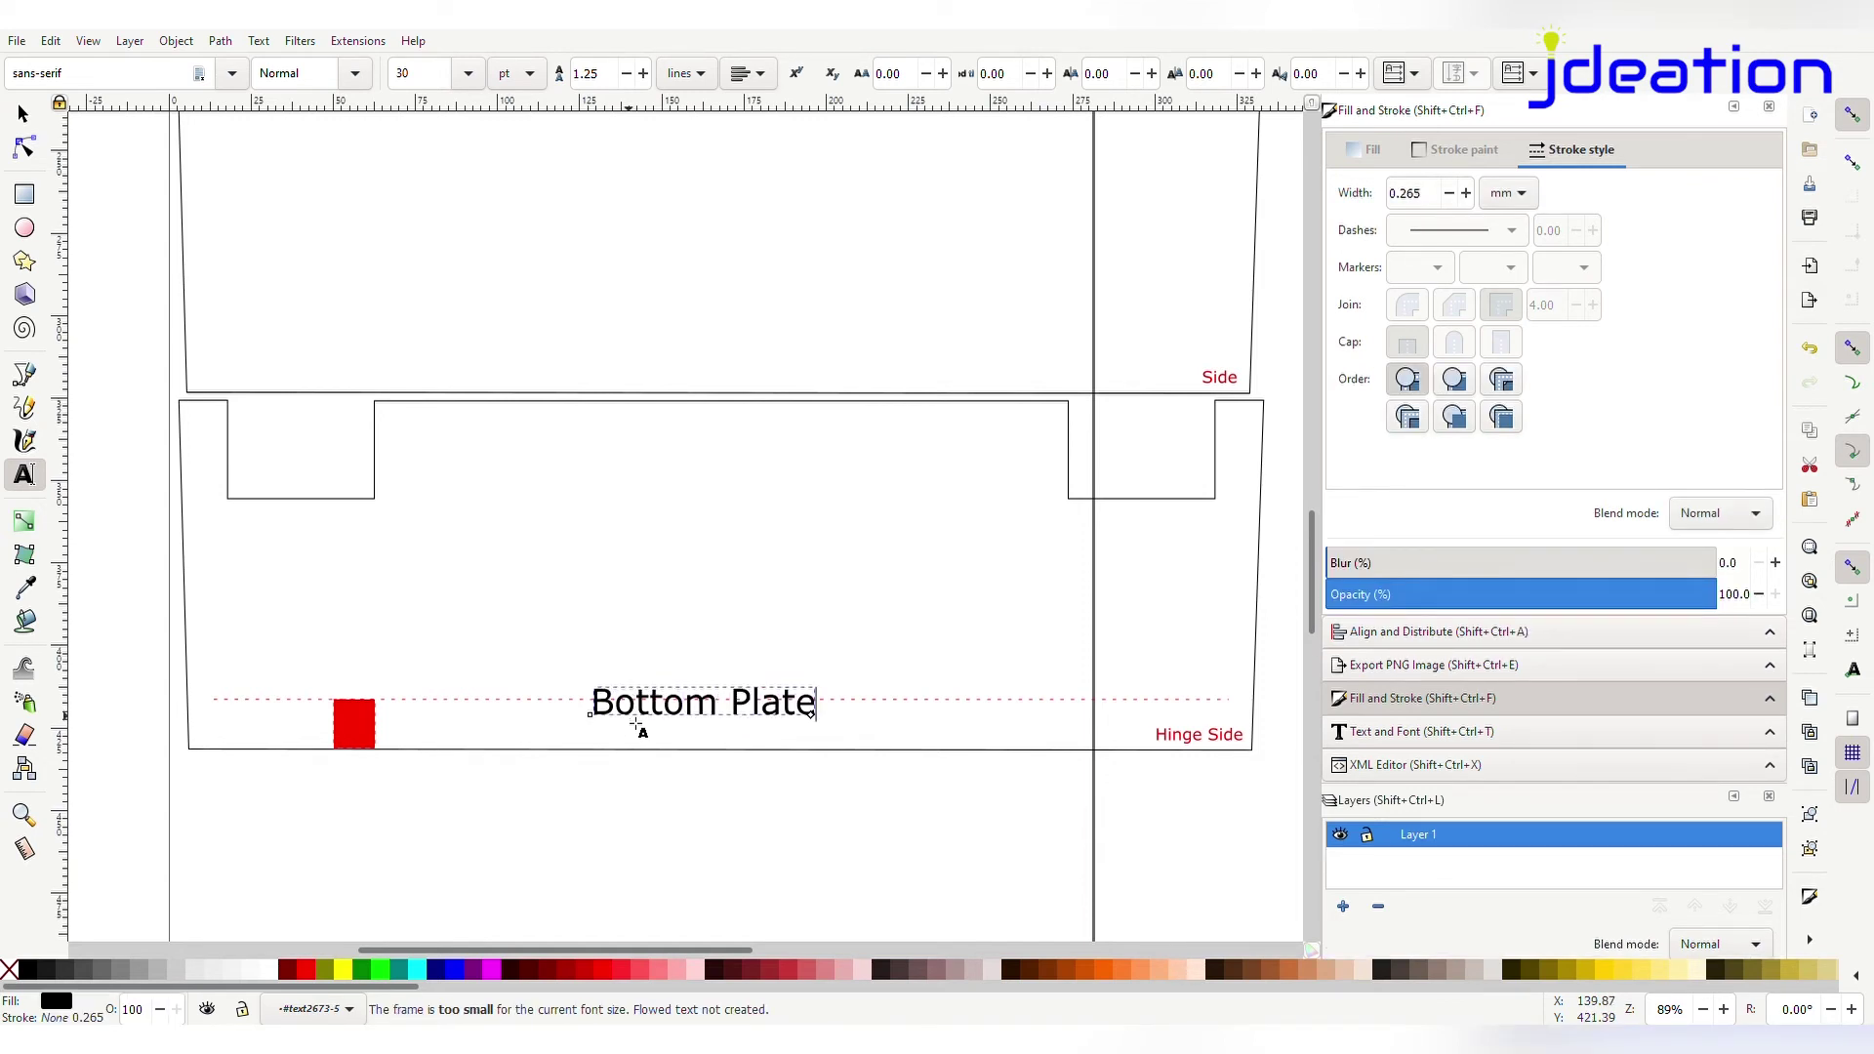
Set the "Bottom Plate" text's font size to 10
{"action": "key", "text": "shift+Left"}
{"action": "key", "text": "ctrl+a"}
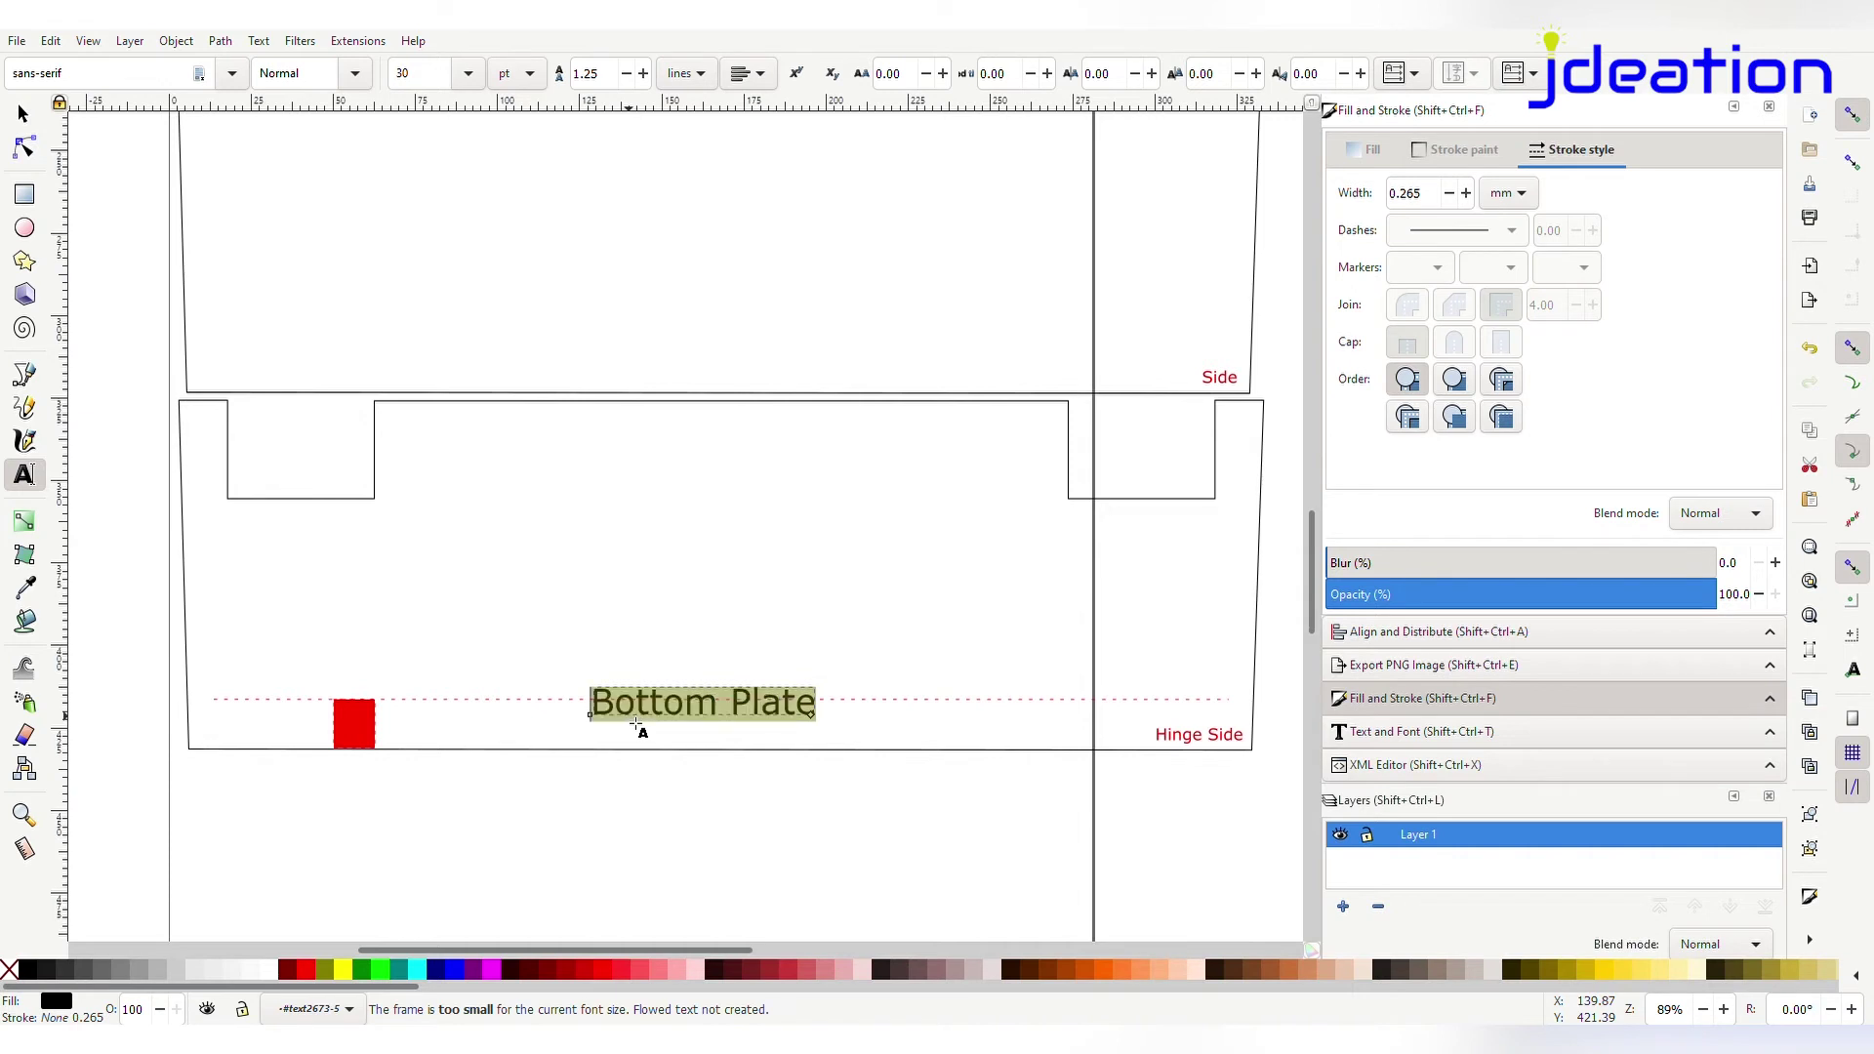
{"action": "left_click", "coordinate": [1499, 733]}
{"action": "type", "text": "10"}
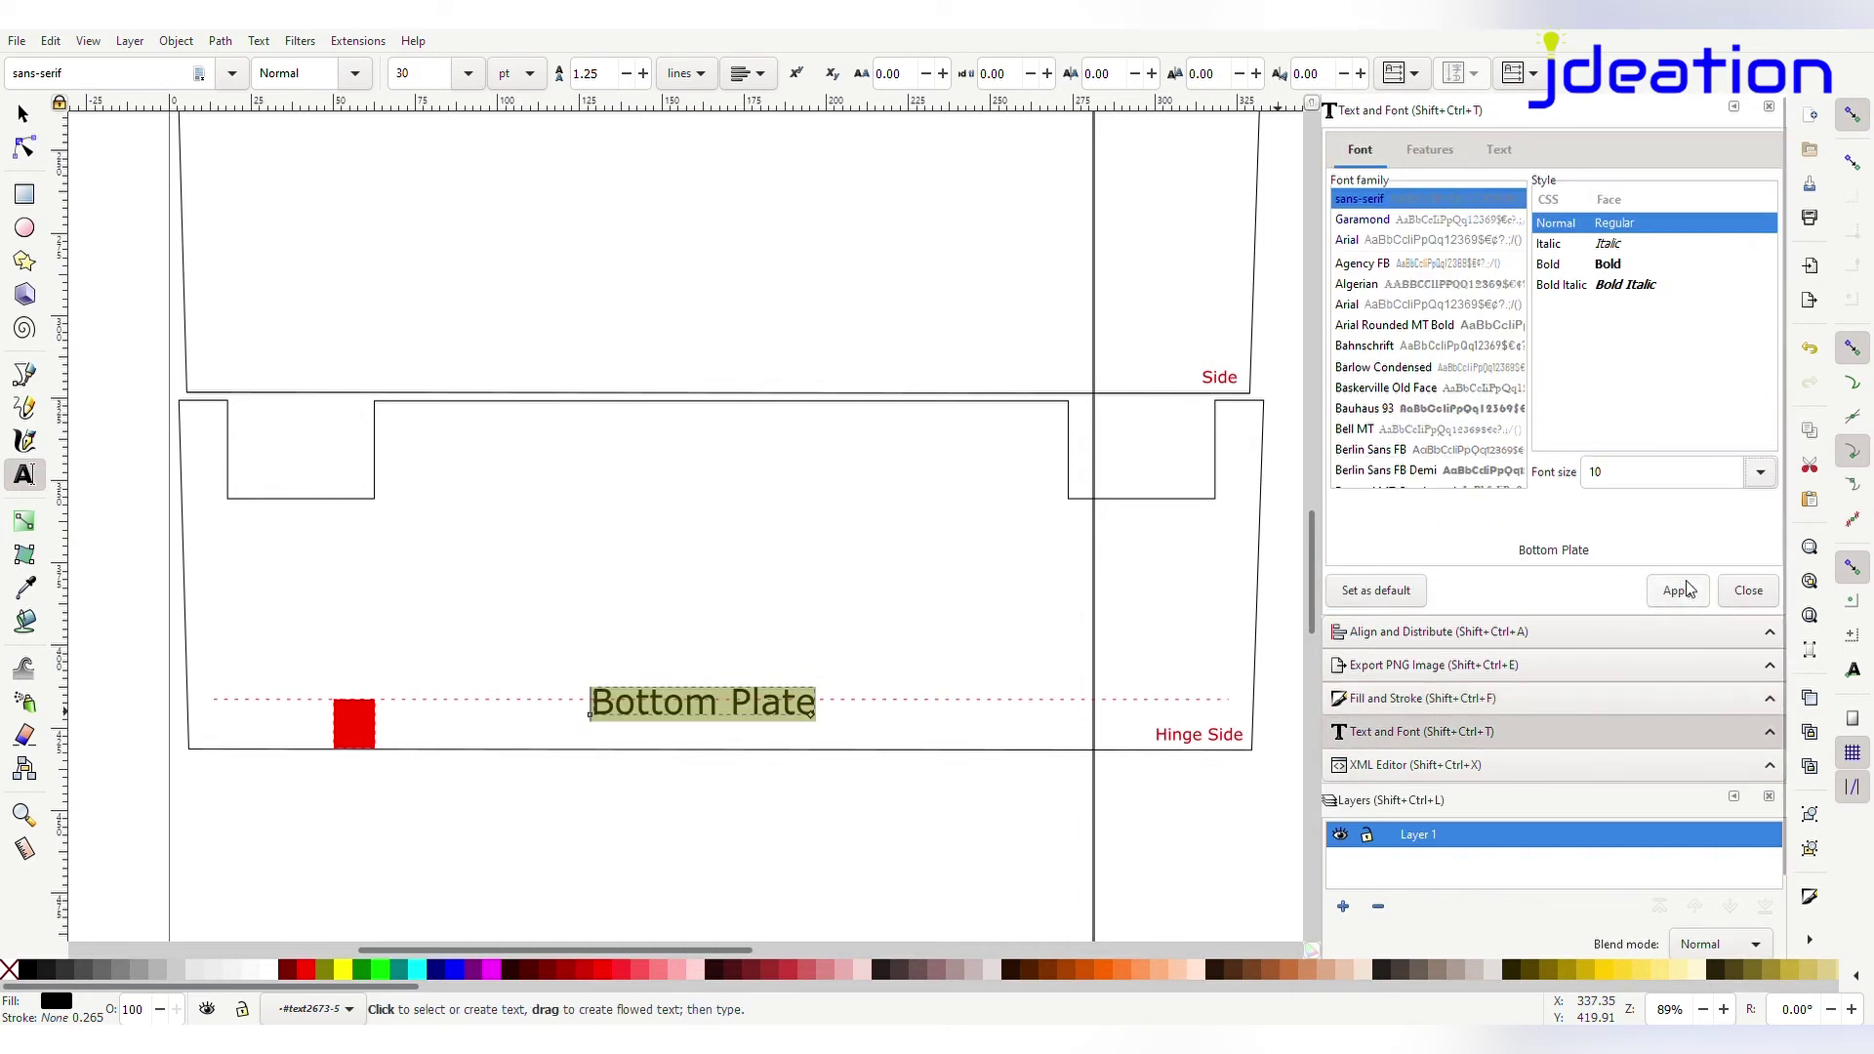
{"action": "left_click", "coordinate": [1688, 590]}
Fill "Bottom Plate" with red (ff0000ff) and convert it to a group of paths centred just beneath the dashed line
{"action": "left_click", "coordinate": [1446, 699]}
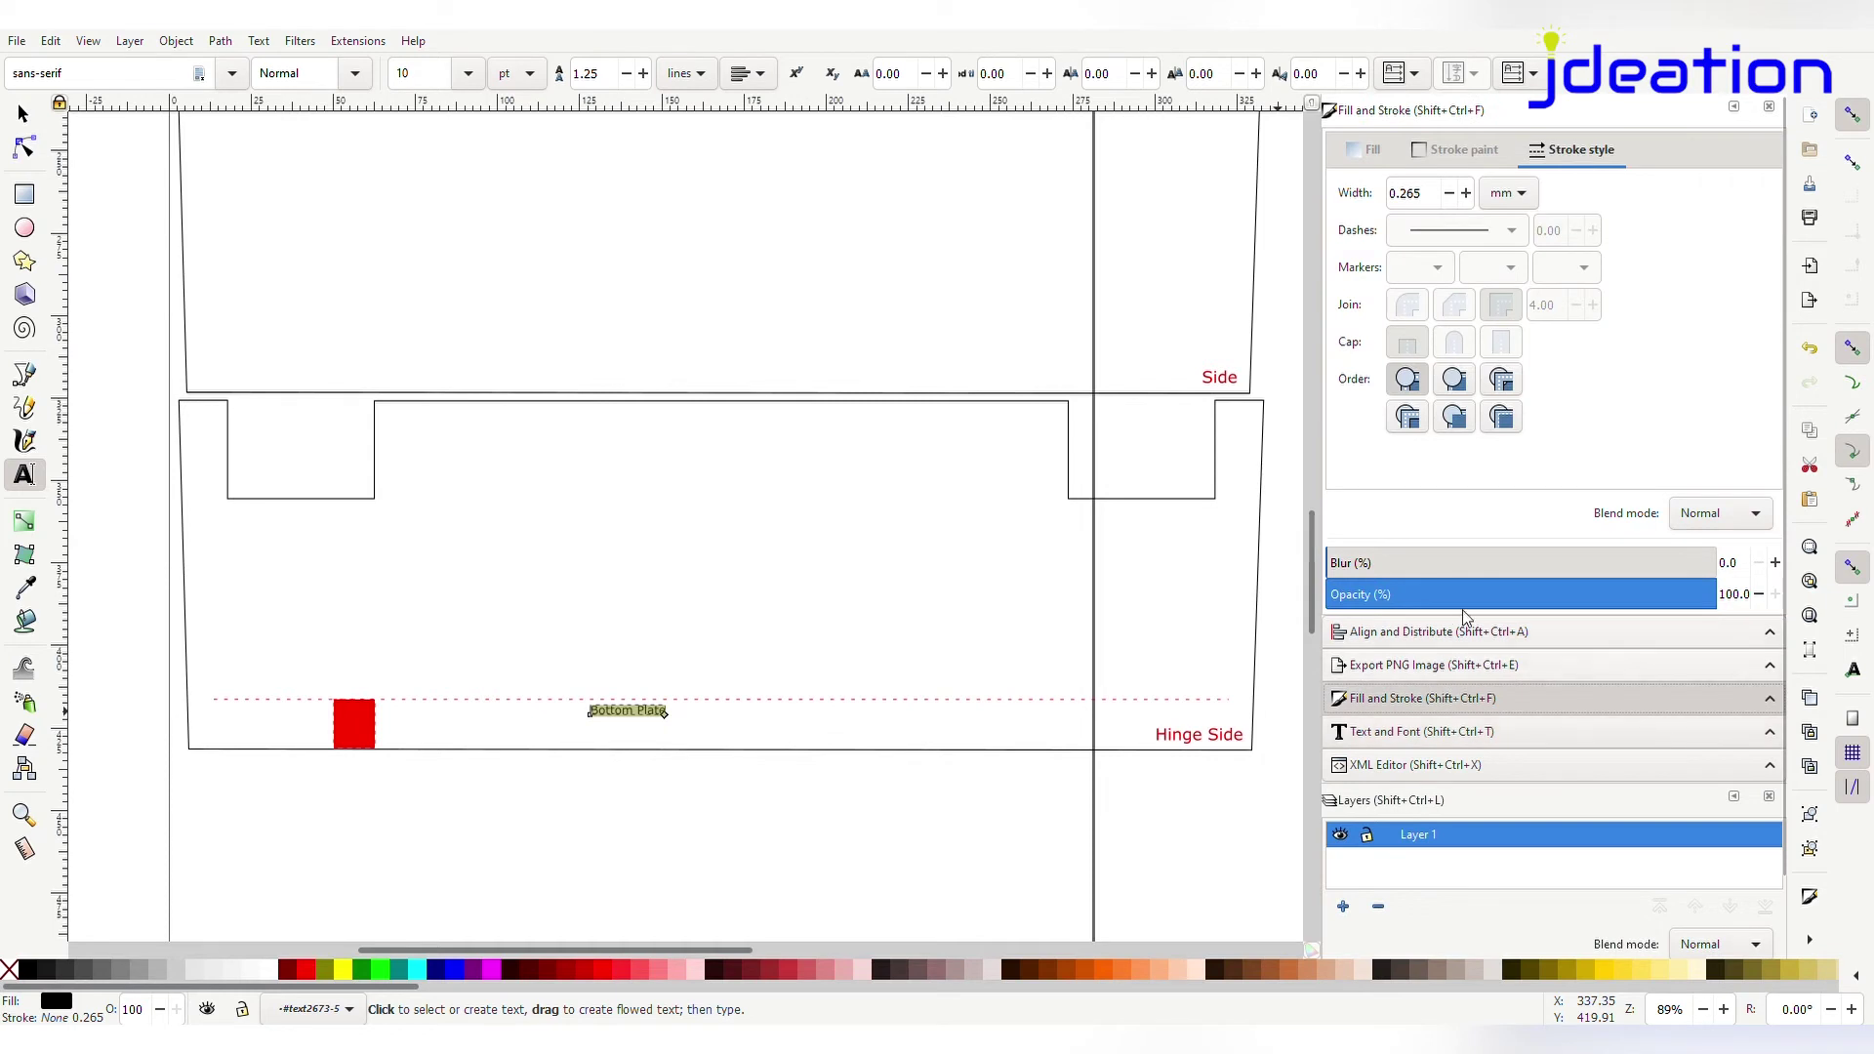
{"action": "left_click", "coordinate": [1366, 149]}
{"action": "left_click_drag", "start_coordinate": [1386, 290], "coordinate": [1693, 290]}
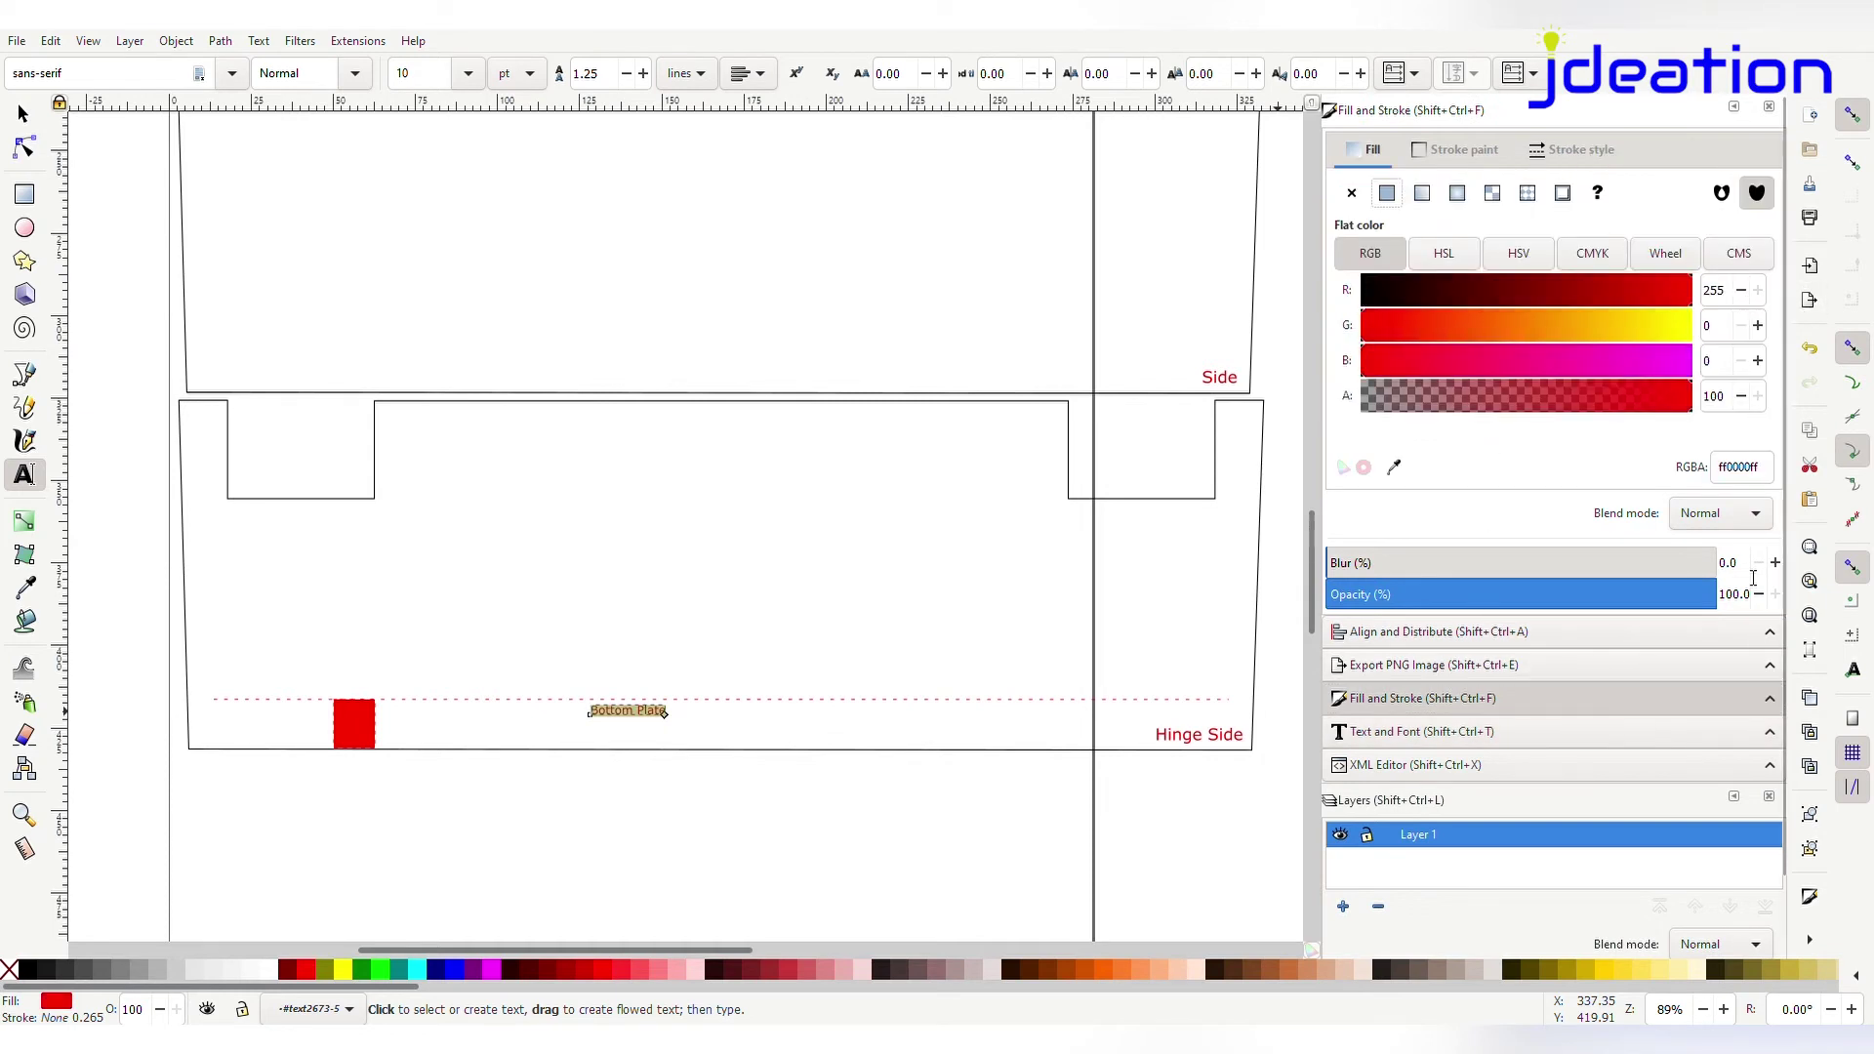
{"action": "key", "text": "F1"}
{"action": "left_click_drag", "start_coordinate": [646, 710], "coordinate": [738, 709]}
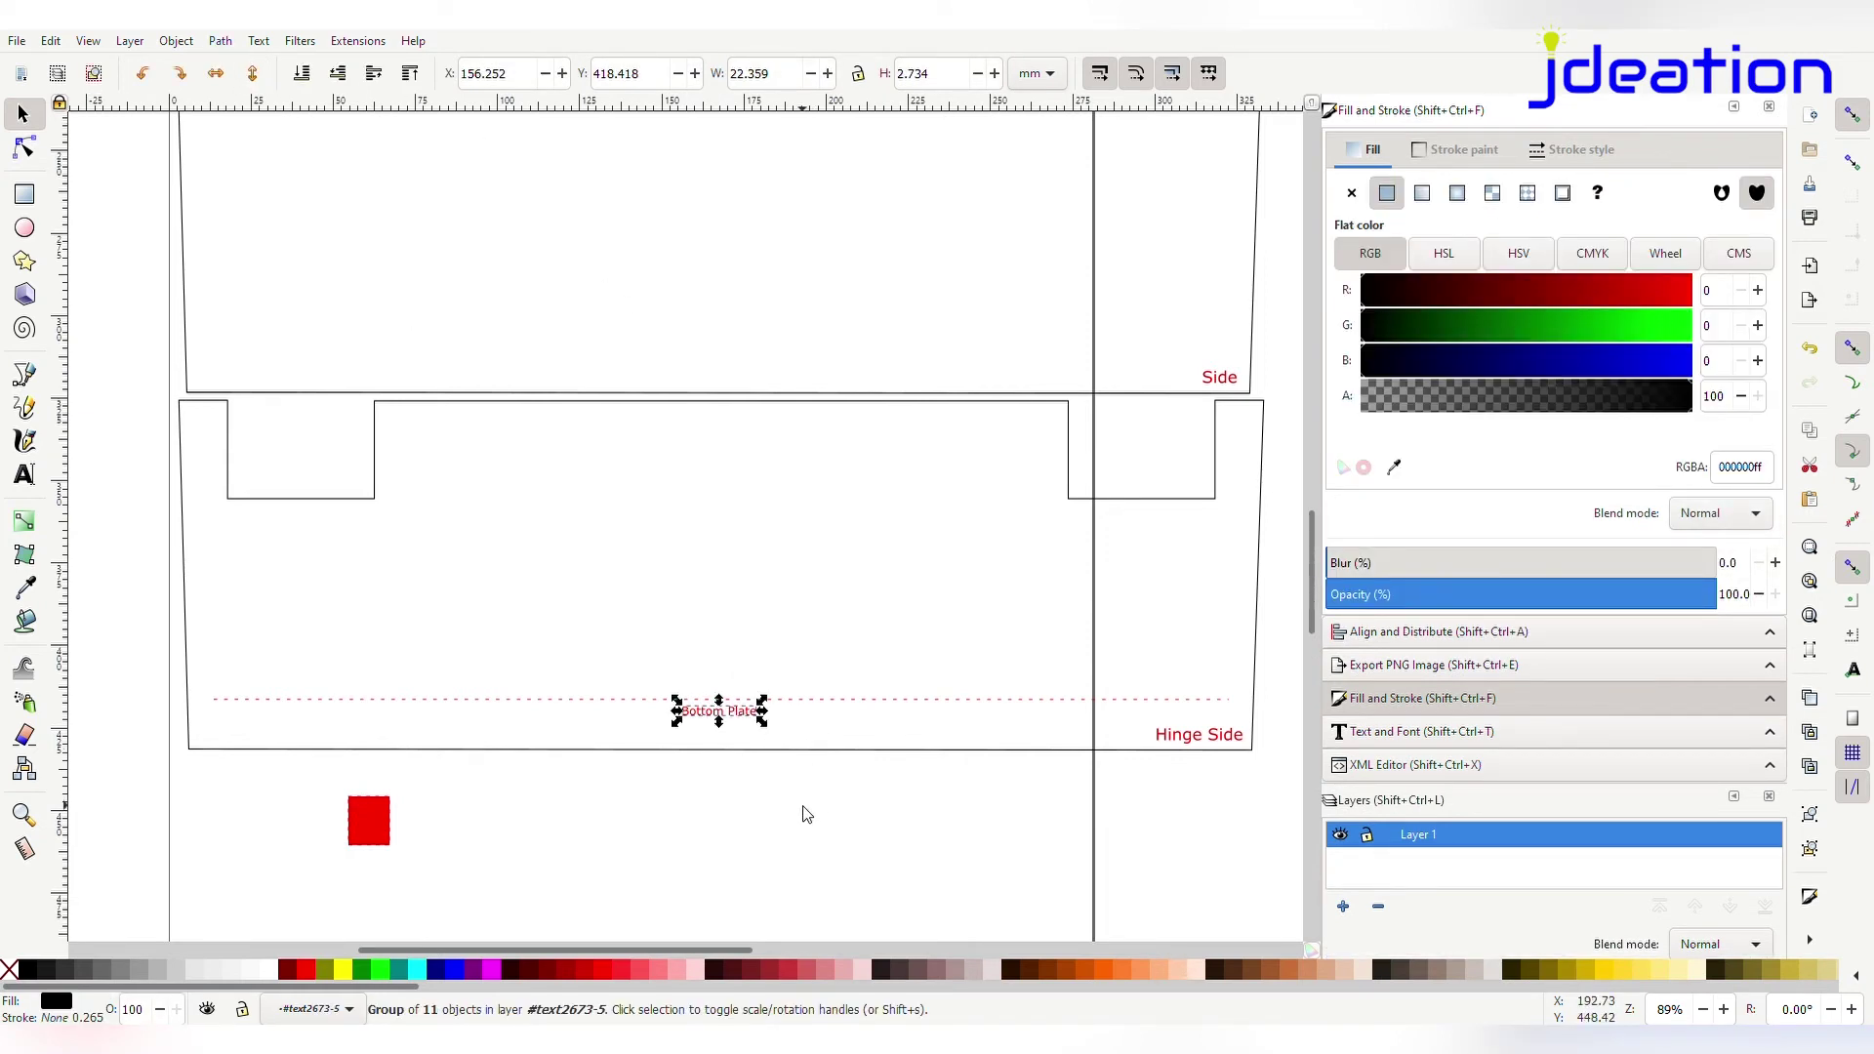
Duplicate the dashed line and "Bottom Plate" label into the Side panel, using the red rectangle as spacer above its bottom edge
{"action": "left_click", "coordinate": [762, 727]}
{"action": "left_click", "coordinate": [785, 703]}
{"action": "key", "text": "ctrl+d"}
{"action": "left_click_drag", "start_coordinate": [746, 713], "coordinate": [738, 353]}
{"action": "left_click_drag", "start_coordinate": [375, 831], "coordinate": [397, 385]}
{"action": "key", "text": "Escape"}
Paste a copy of the dashed line and its "Bottom Plate" label over the Bottom panel
{"action": "scroll", "coordinate": [586, 573], "scroll_direction": "down", "scroll_amount": 2}
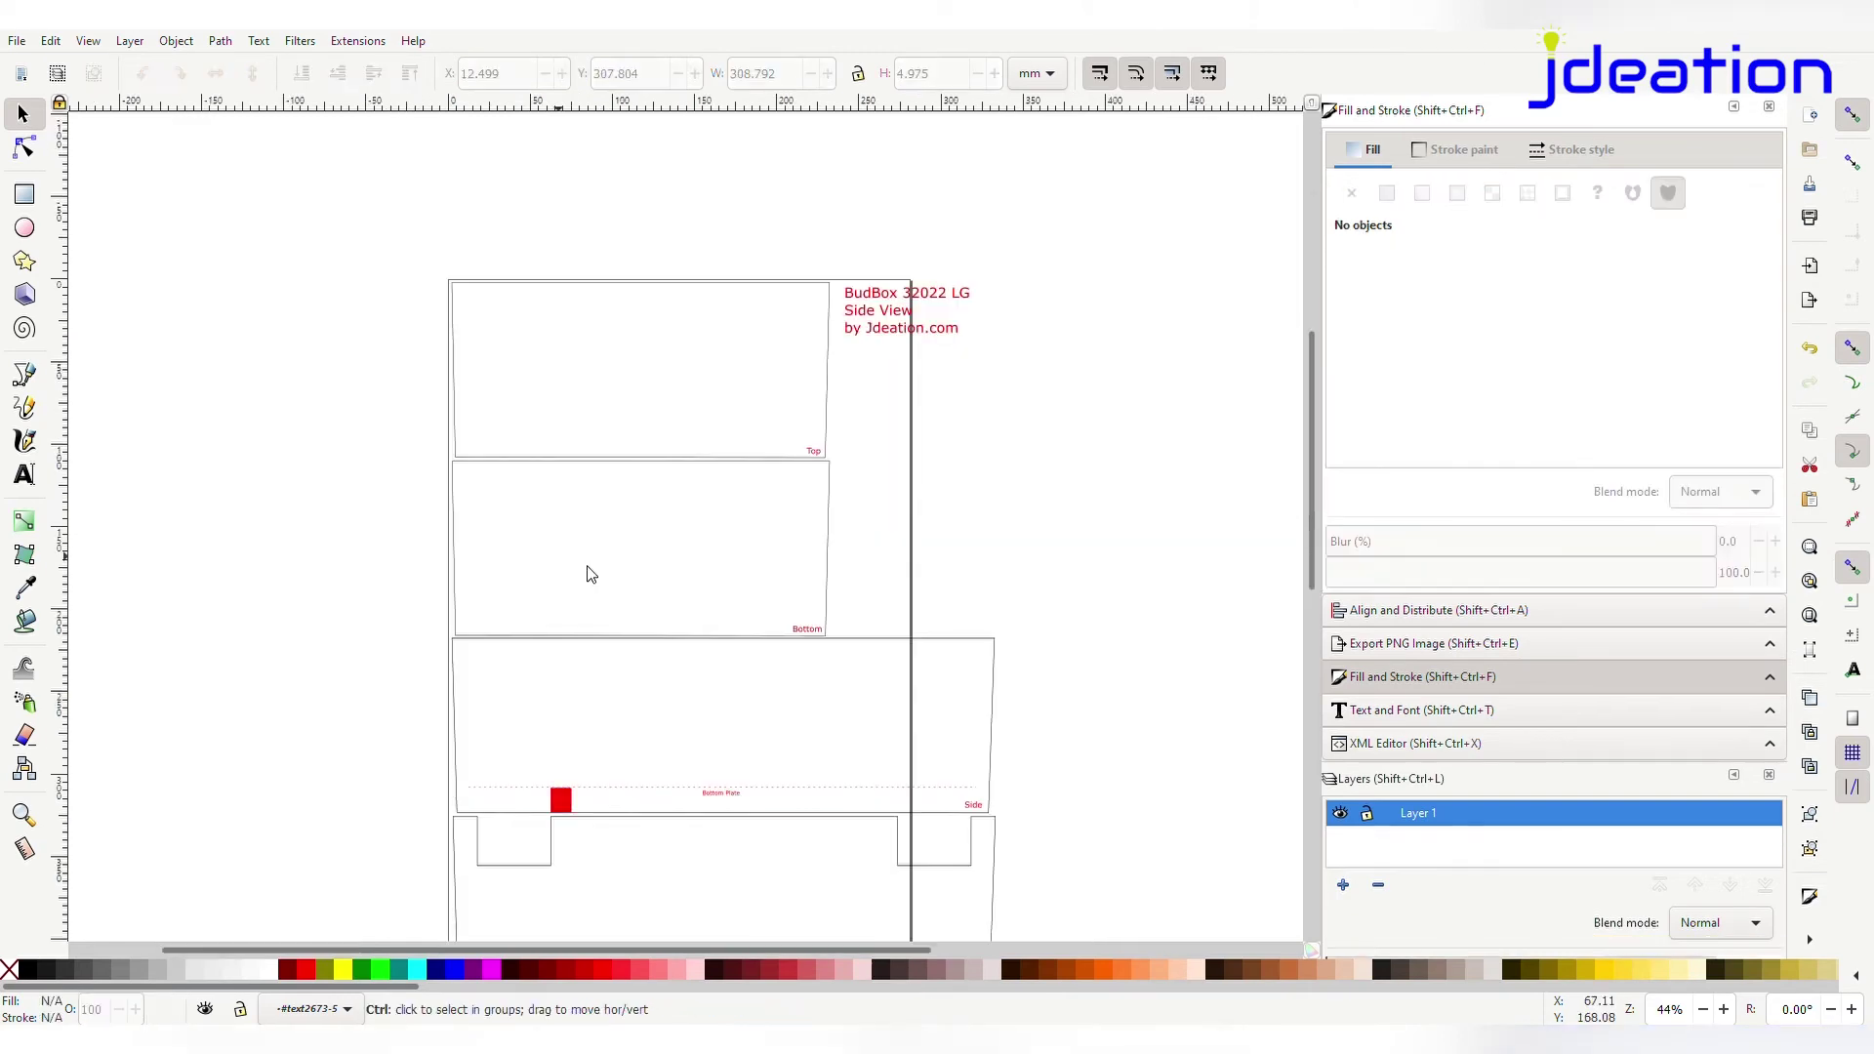
{"action": "key", "text": "ctrl+v"}
{"action": "left_click", "coordinate": [816, 571]}
{"action": "scroll", "coordinate": [816, 576], "scroll_direction": "up", "scroll_amount": 2}
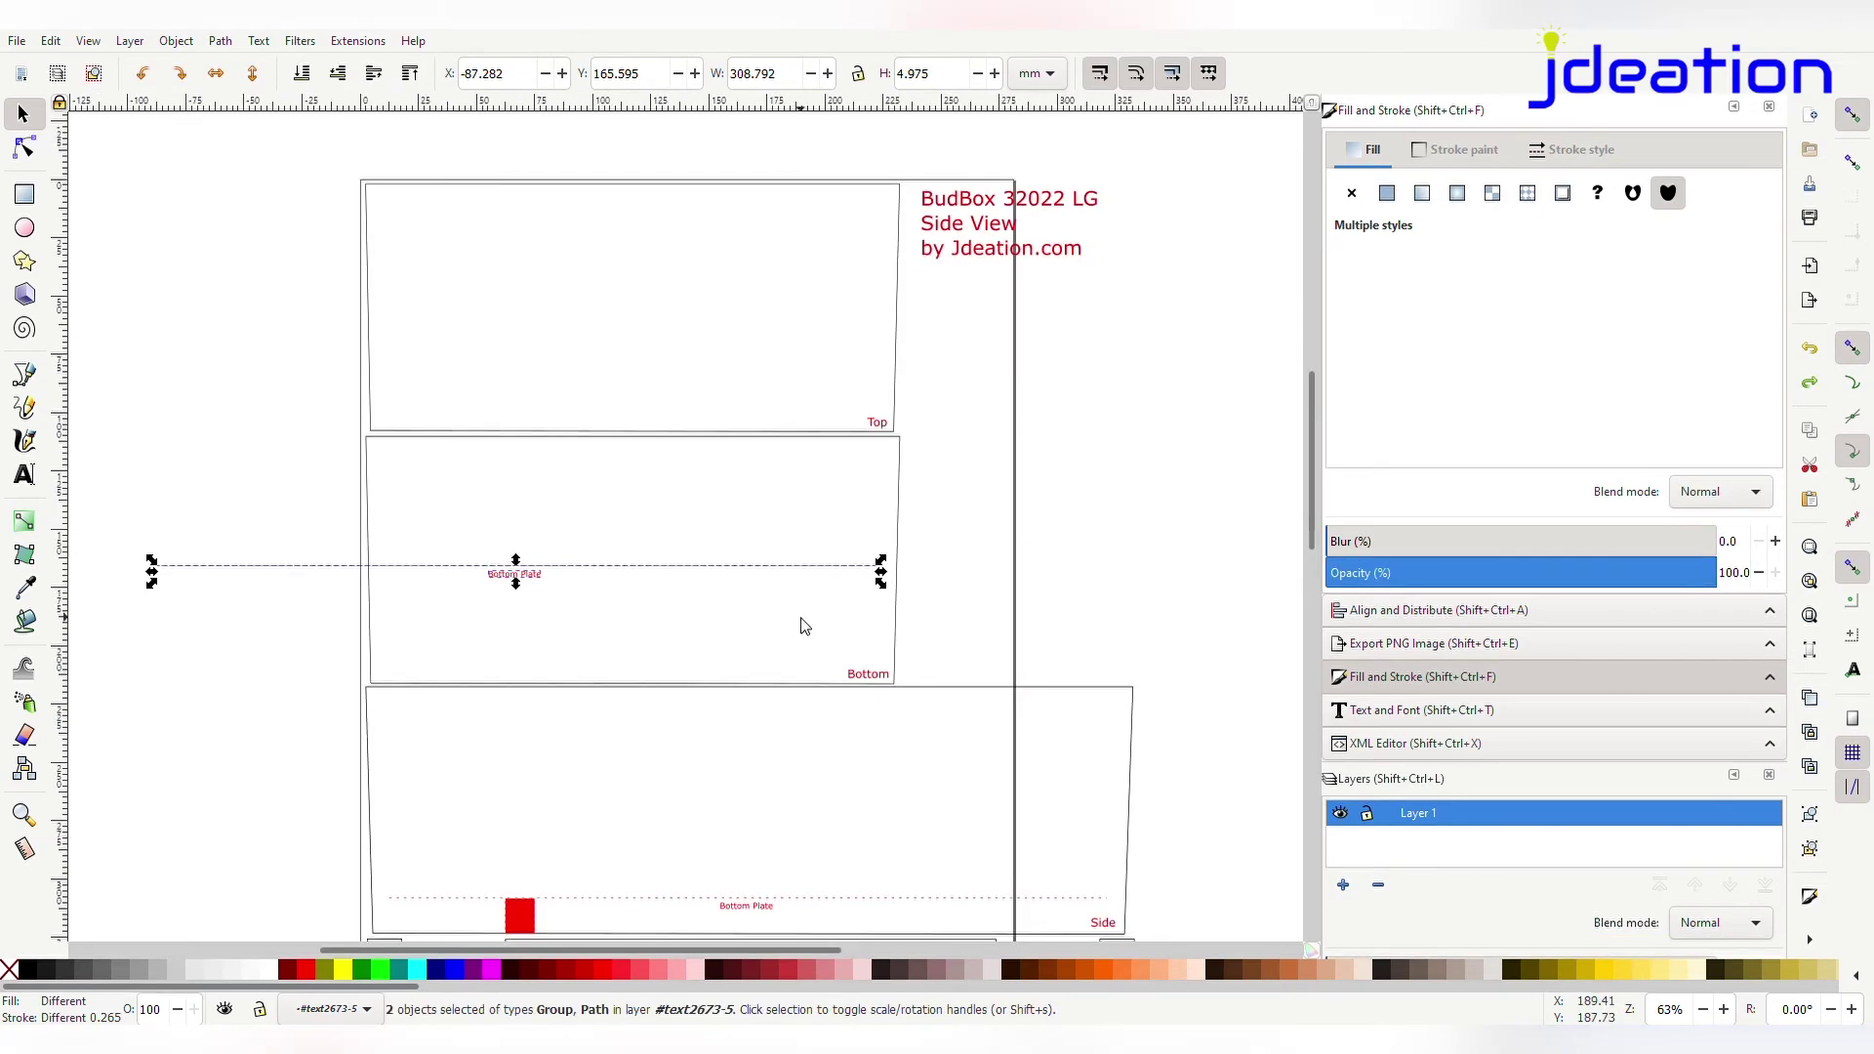
Shorten the pasted dashed line to about 210 mm and place it near the Bottom panel's lower edge
{"action": "key", "text": "Escape"}
{"action": "left_click", "coordinate": [818, 571]}
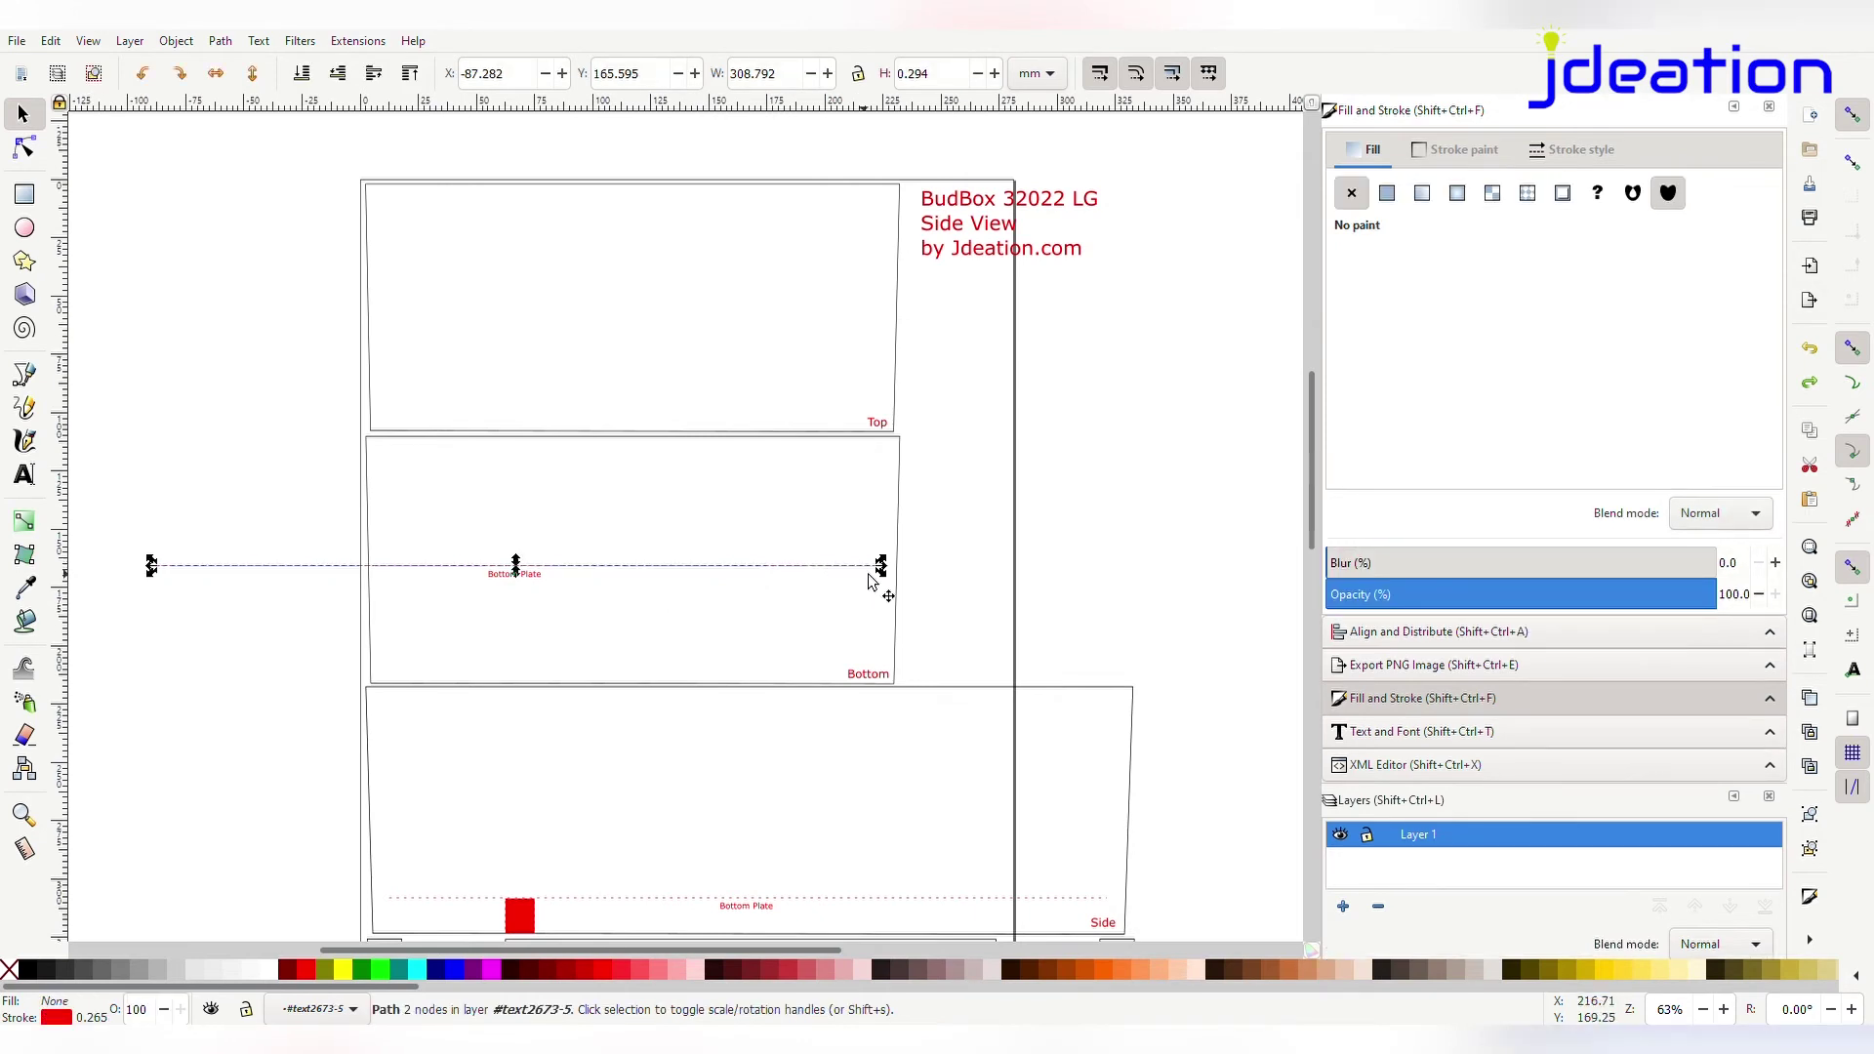
{"action": "left_click_drag", "start_coordinate": [882, 566], "coordinate": [953, 664]}
{"action": "scroll", "coordinate": [844, 657], "scroll_direction": "up", "scroll_amount": 3}
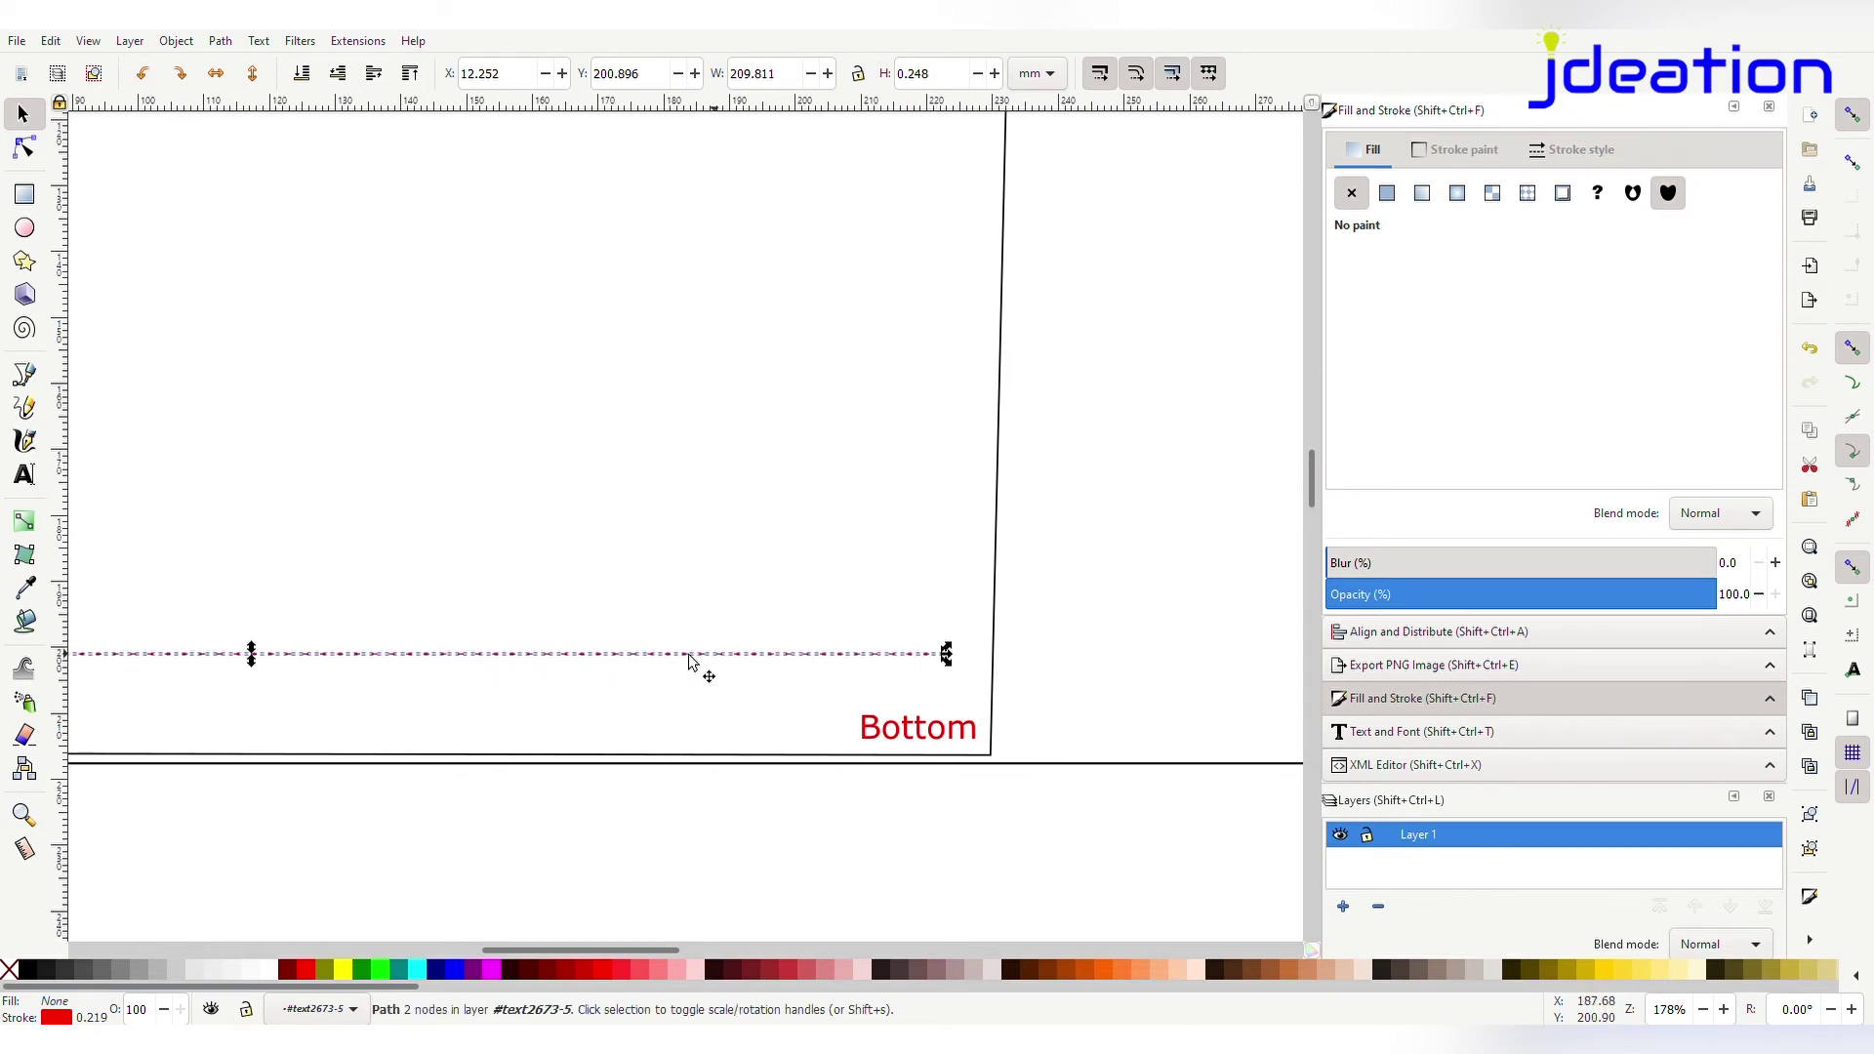
Move the pasted "Bottom Plate" label just beneath the middle of the Bottom panel's dashed line
{"action": "scroll", "coordinate": [498, 661], "scroll_direction": "down", "scroll_amount": 1}
{"action": "left_click_drag", "start_coordinate": [558, 949], "coordinate": [448, 950]}
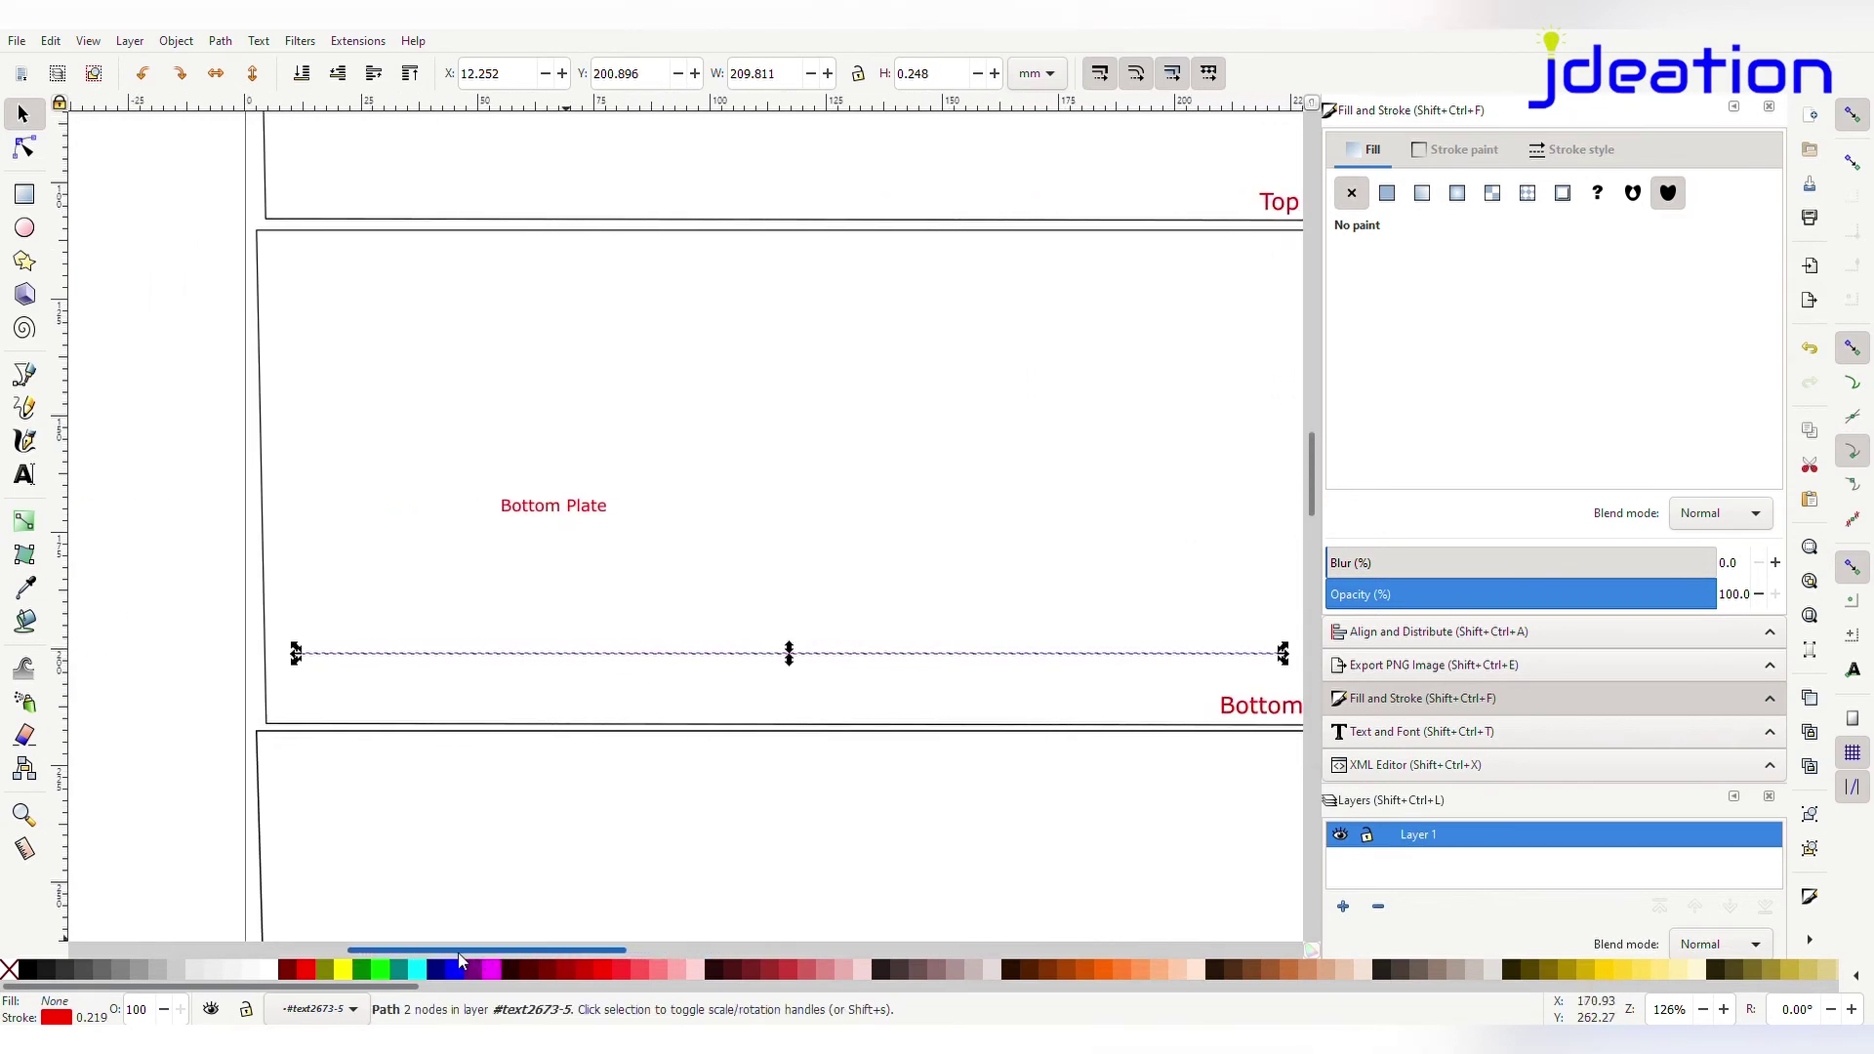
{"action": "left_click_drag", "start_coordinate": [562, 512], "coordinate": [820, 684]}
{"action": "scroll", "coordinate": [820, 684], "scroll_direction": "down", "scroll_amount": 2}
{"action": "left_click", "coordinate": [992, 675]}
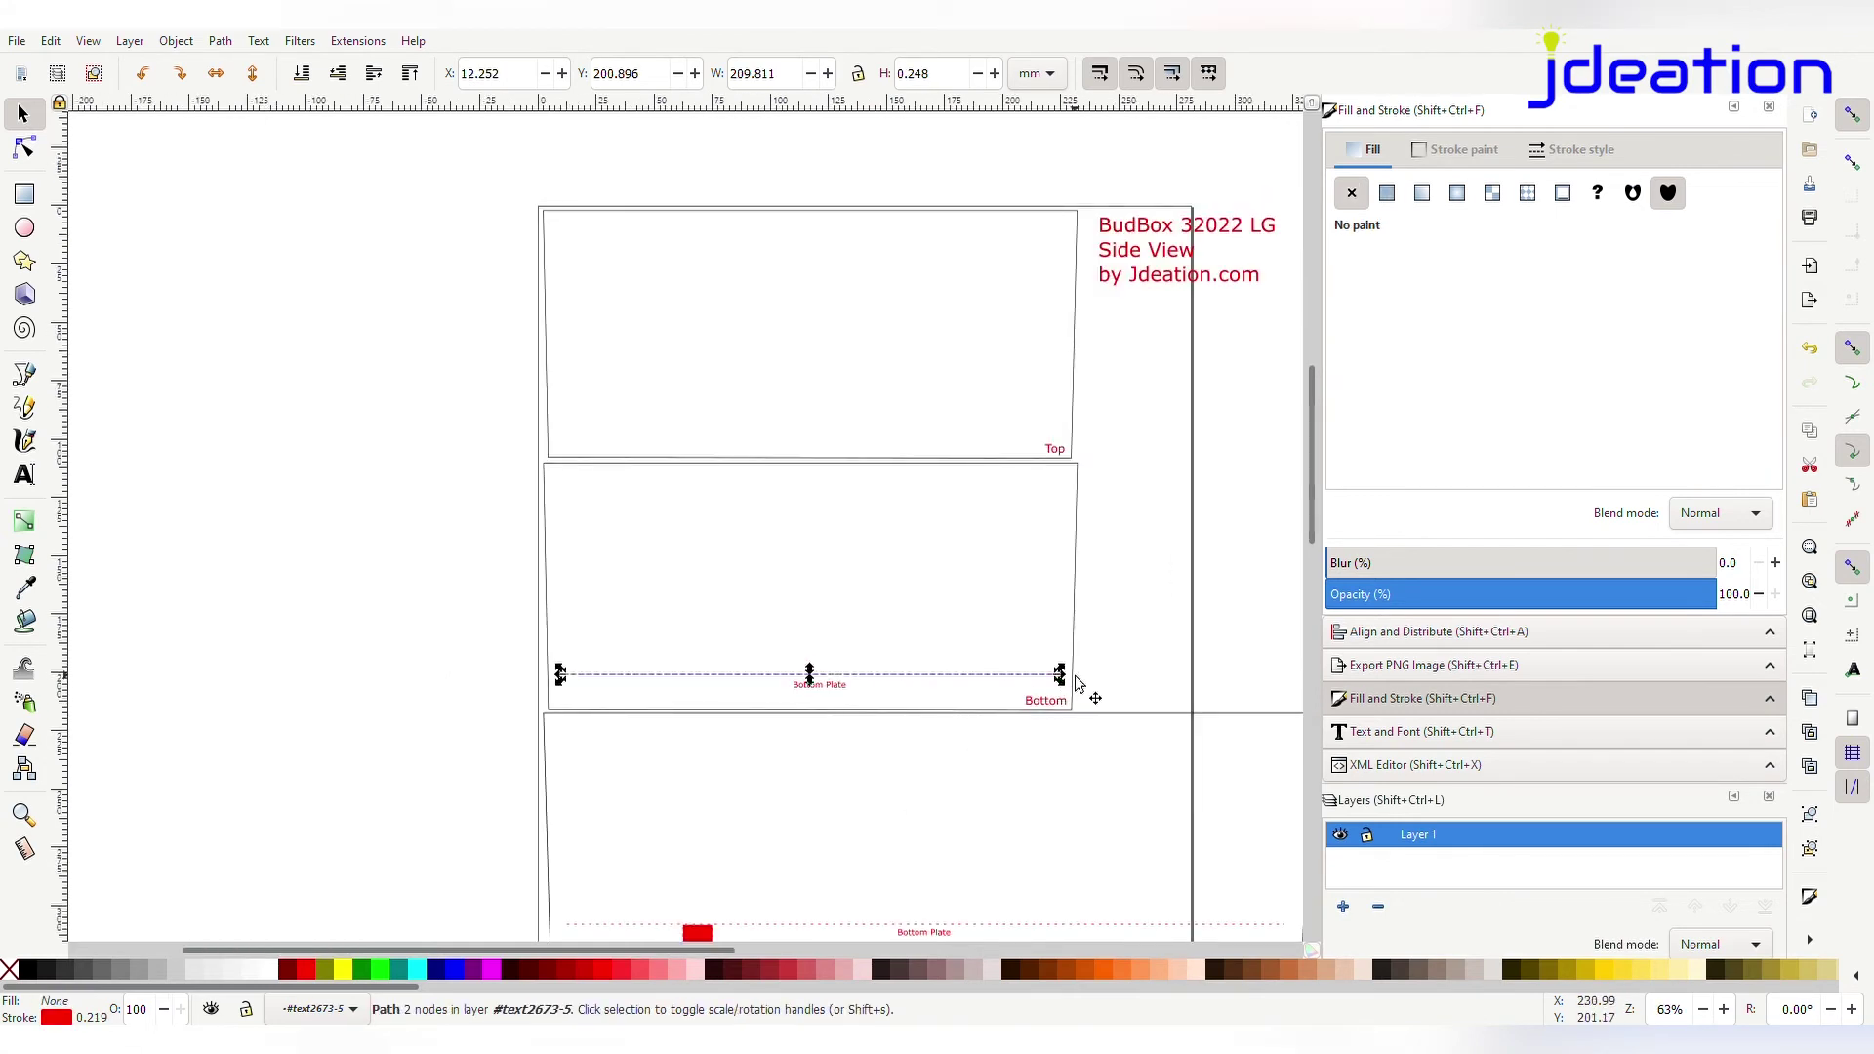
{"action": "left_click_drag", "start_coordinate": [1064, 677], "coordinate": [1075, 679]}
Move the red spacer rectangle between the Bottom panel's lower edge and dashed line, and nudge the "Bottom Plate" label up
{"action": "left_click", "coordinate": [766, 924]}
{"action": "scroll", "coordinate": [781, 878], "scroll_direction": "down", "scroll_amount": 8}
{"action": "left_click", "coordinate": [703, 591]}
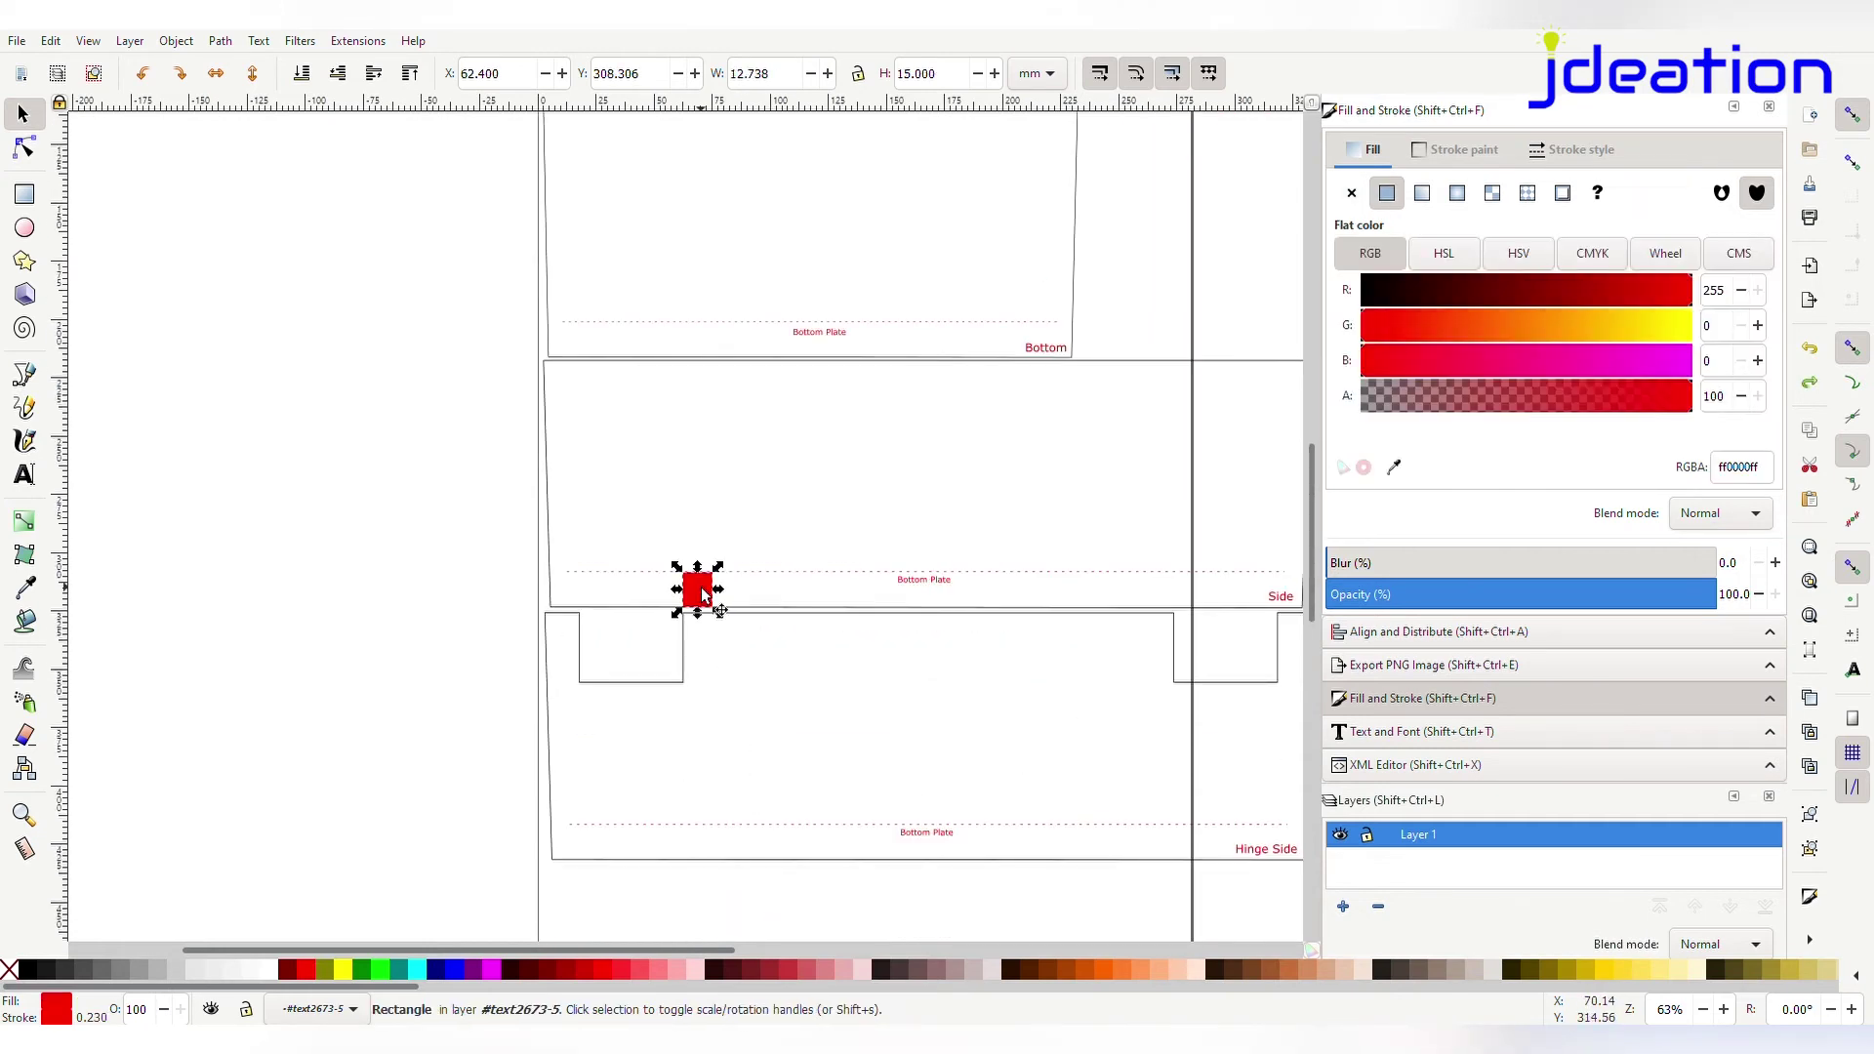
{"action": "left_click_drag", "start_coordinate": [701, 588], "coordinate": [625, 333]}
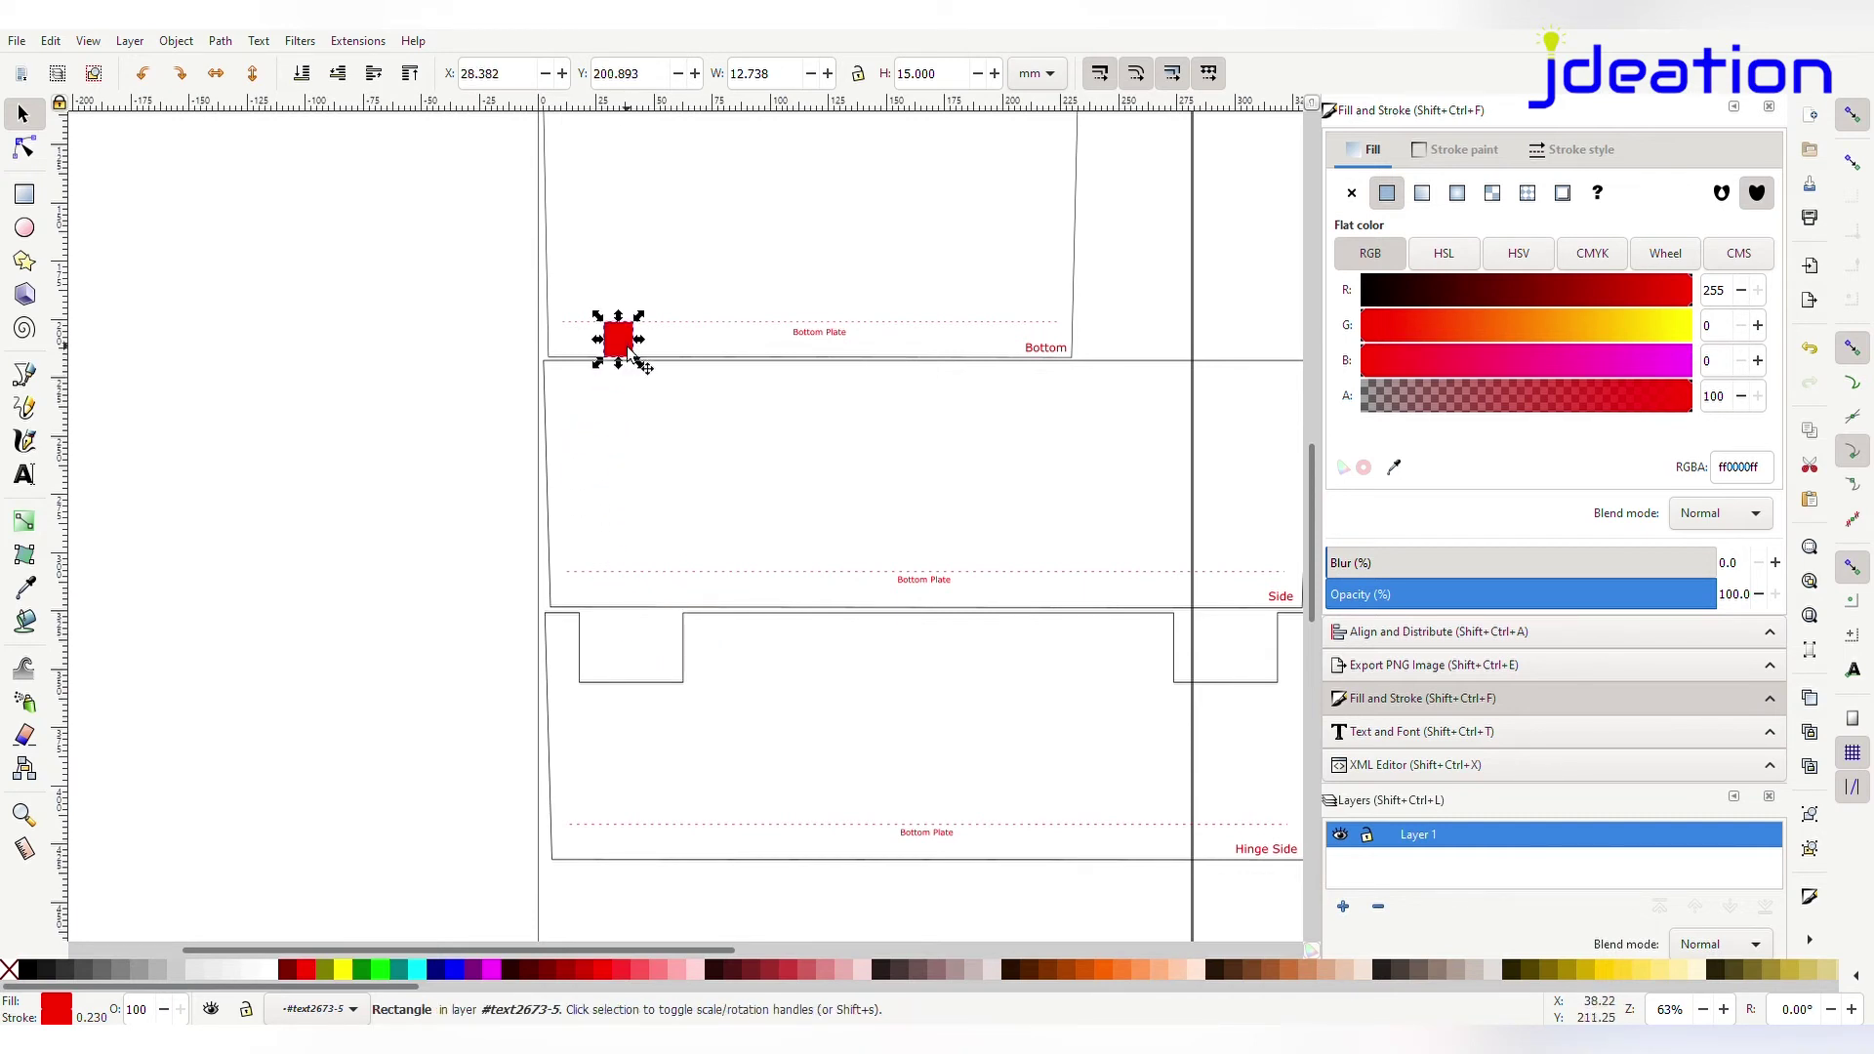
{"action": "left_click", "coordinate": [823, 337]}
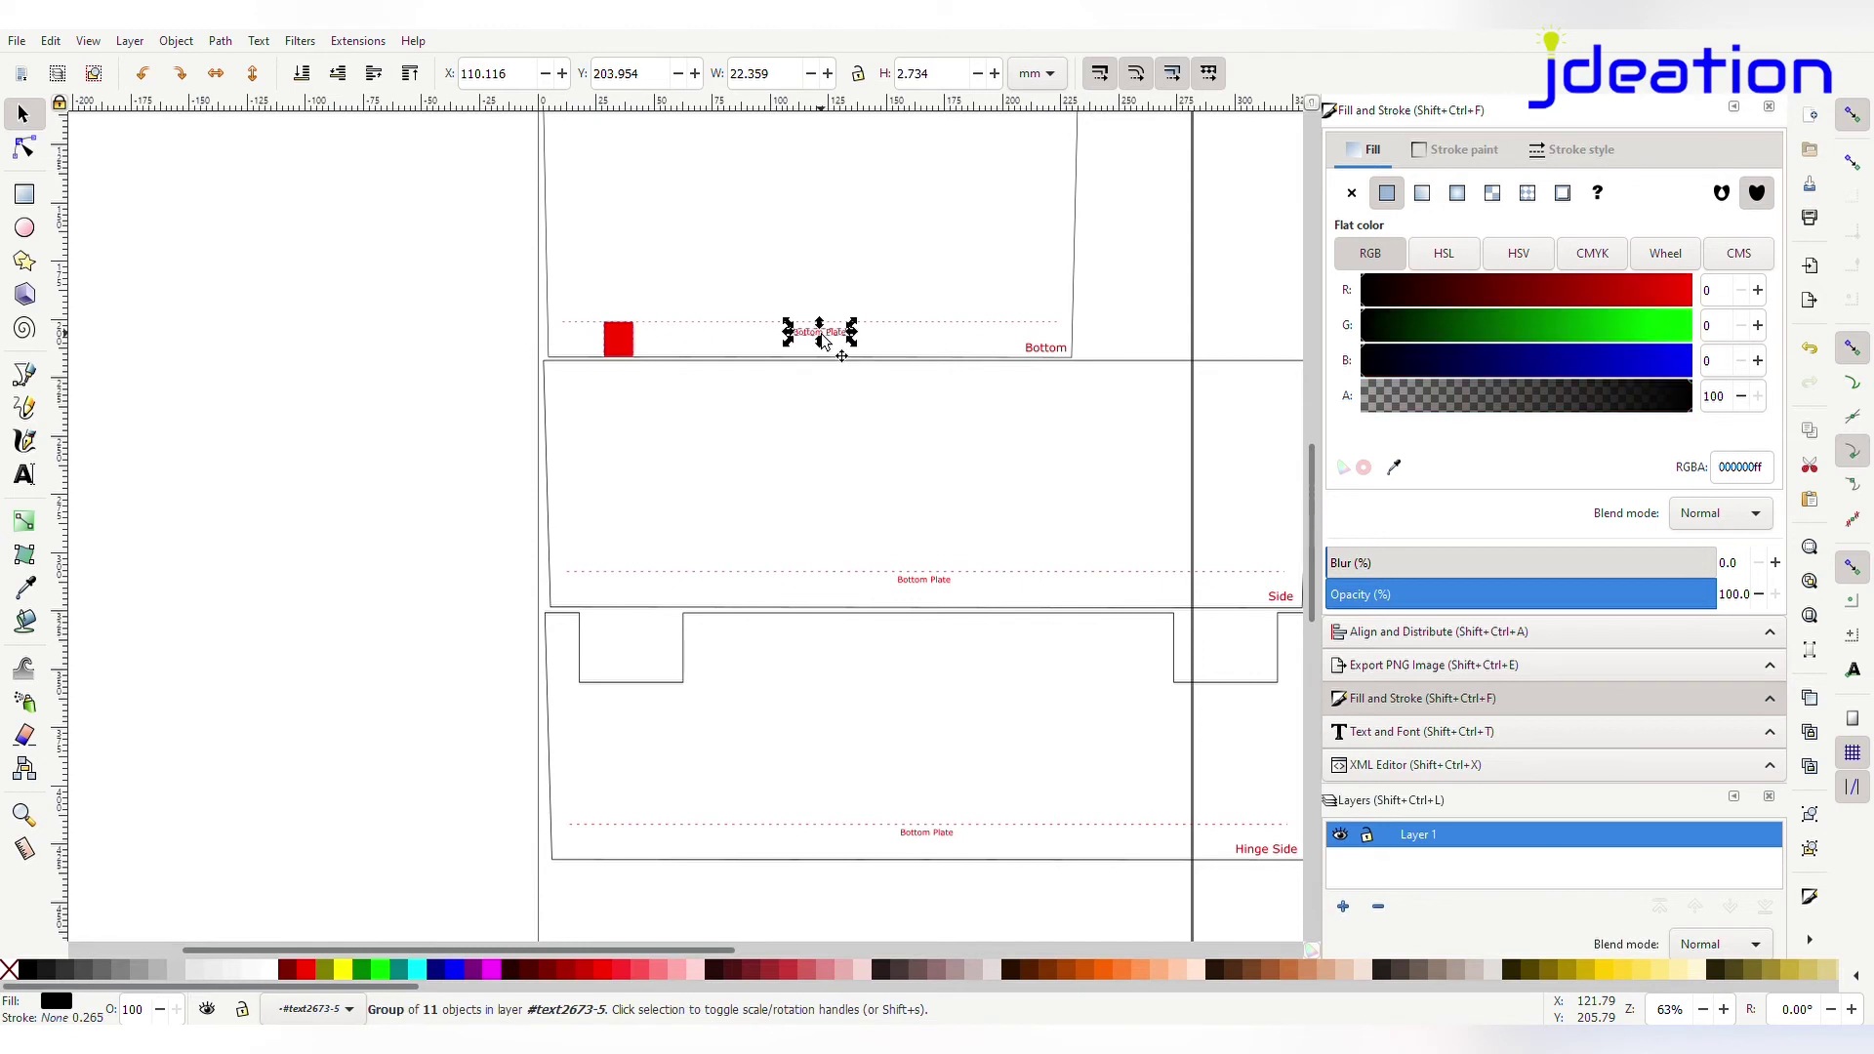
{"action": "key", "text": "Up"}
{"action": "key", "text": "Up"}
Duplicate the Bottom panel's dashed line and label into the Top panel, spacing them with the red rectangle, and delete the rectangle
{"action": "scroll", "coordinate": [823, 340], "scroll_direction": "up", "scroll_amount": 7}
{"action": "left_click", "coordinate": [824, 323]}
{"action": "left_click_drag", "start_coordinate": [800, 314], "coordinate": [851, 360]}
{"action": "left_click", "coordinate": [622, 619]}
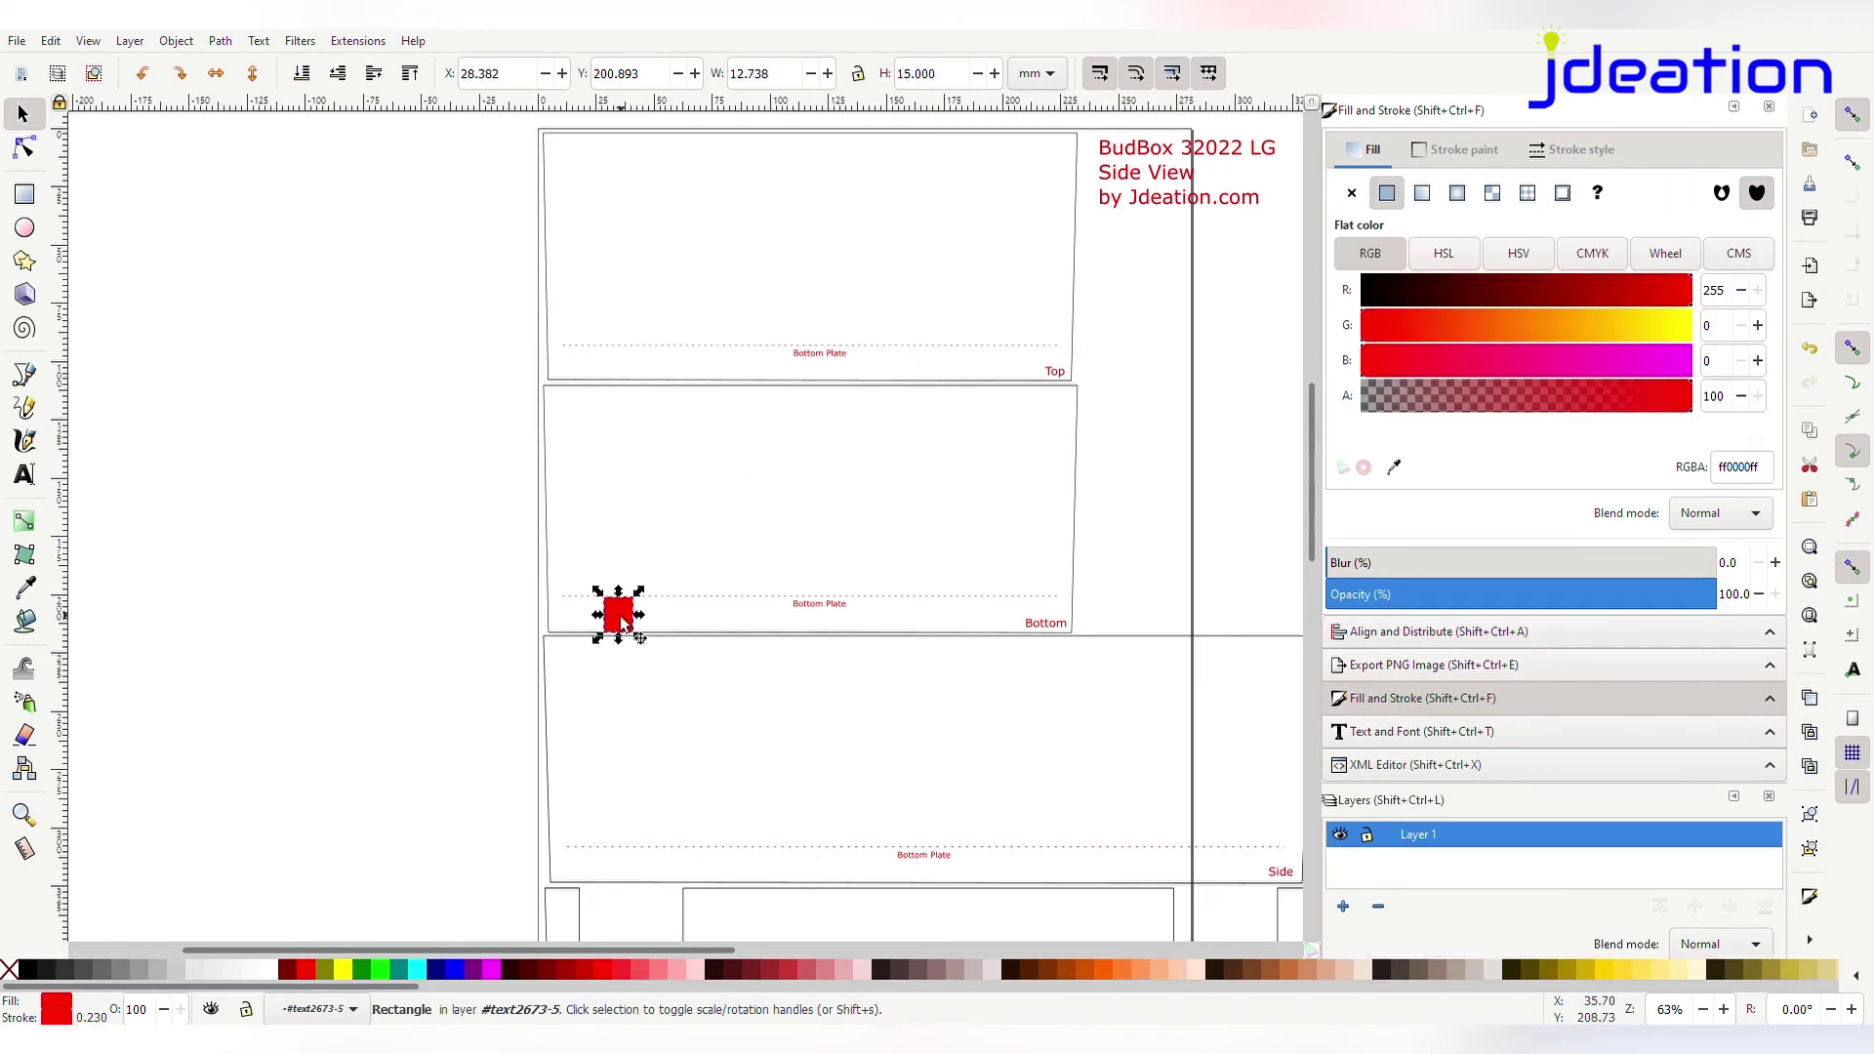
{"action": "left_click_drag", "start_coordinate": [622, 619], "coordinate": [648, 369]}
{"action": "key", "text": "Delete"}
{"action": "scroll", "coordinate": [1158, 635], "scroll_direction": "down", "scroll_amount": 3}
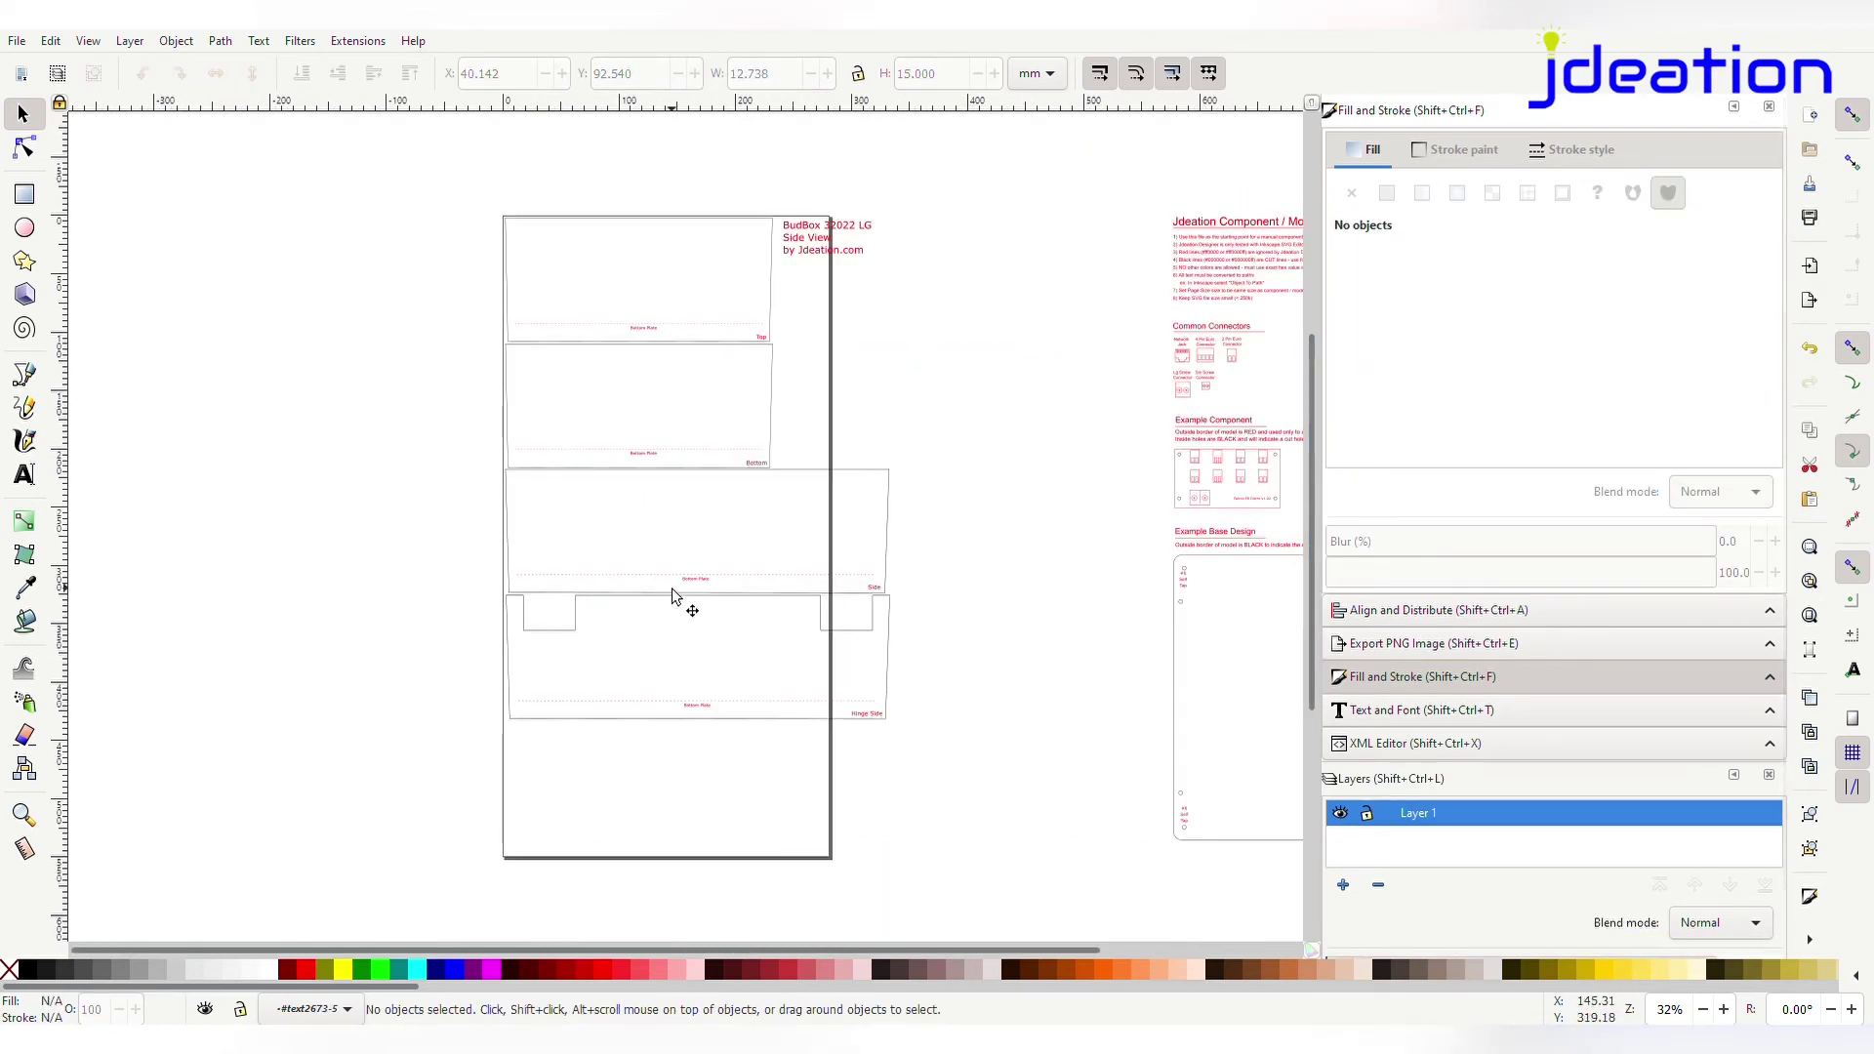
Resize the document page so that it closely encloses all four panels and the red title
{"action": "scroll", "coordinate": [648, 577], "scroll_direction": "up", "scroll_amount": 2}
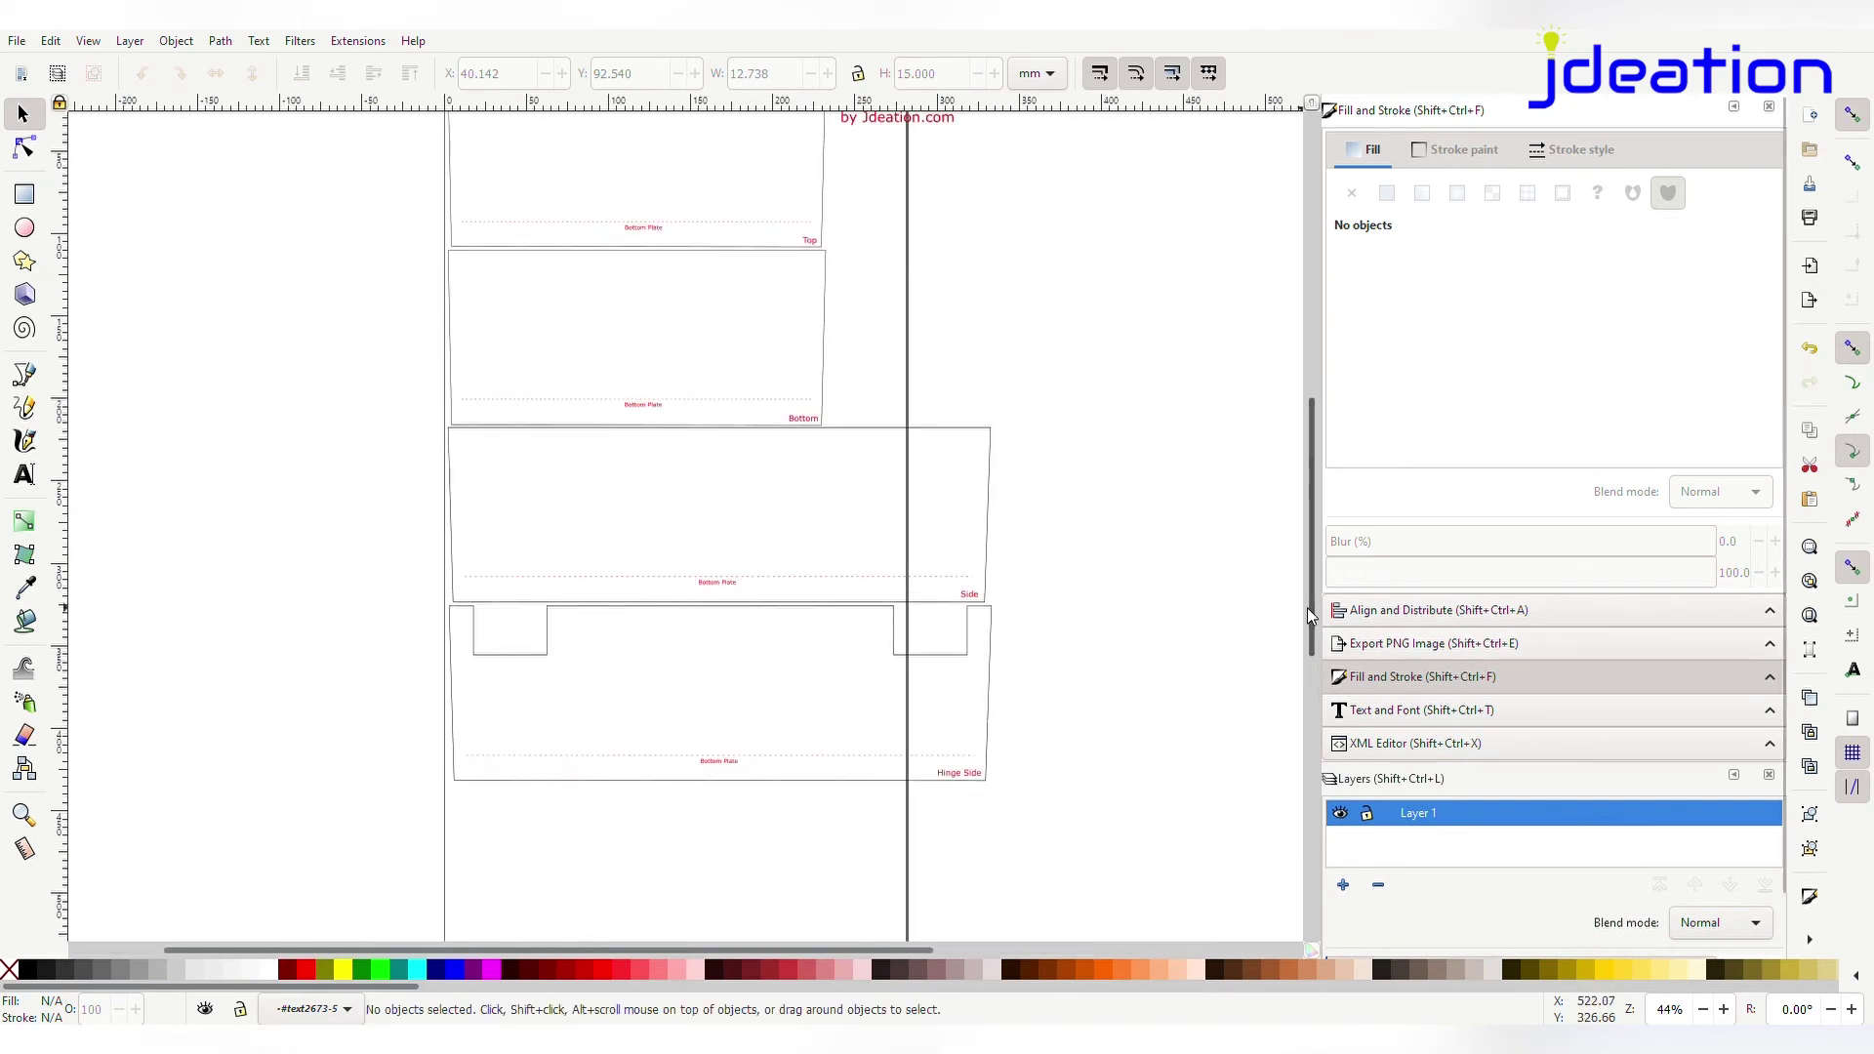
{"action": "scroll", "coordinate": [1317, 607], "scroll_direction": "up", "scroll_amount": 1}
{"action": "scroll", "coordinate": [1318, 607], "scroll_direction": "up", "scroll_amount": 3}
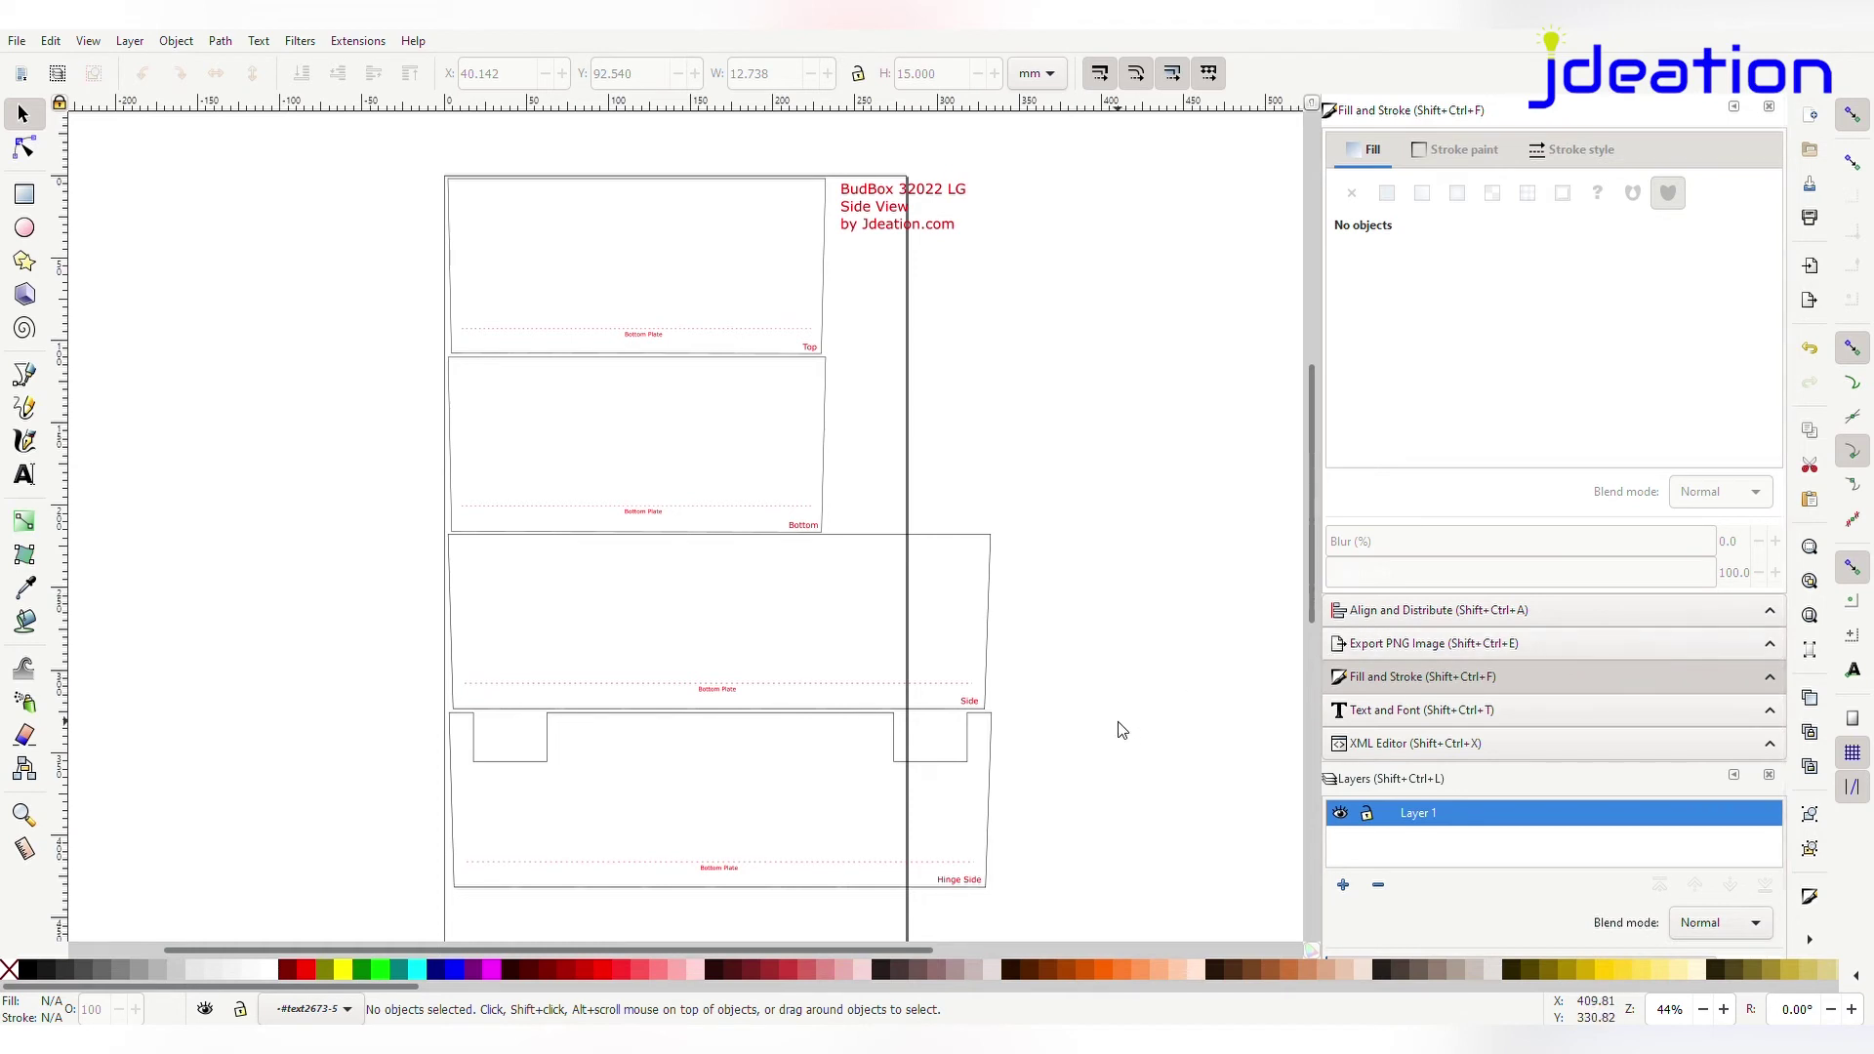
{"action": "key", "text": "ctrl"}
{"action": "scroll", "coordinate": [1082, 705], "scroll_direction": "down", "scroll_amount": 1}
{"action": "scroll", "coordinate": [1082, 705], "scroll_direction": "down", "scroll_amount": 2}
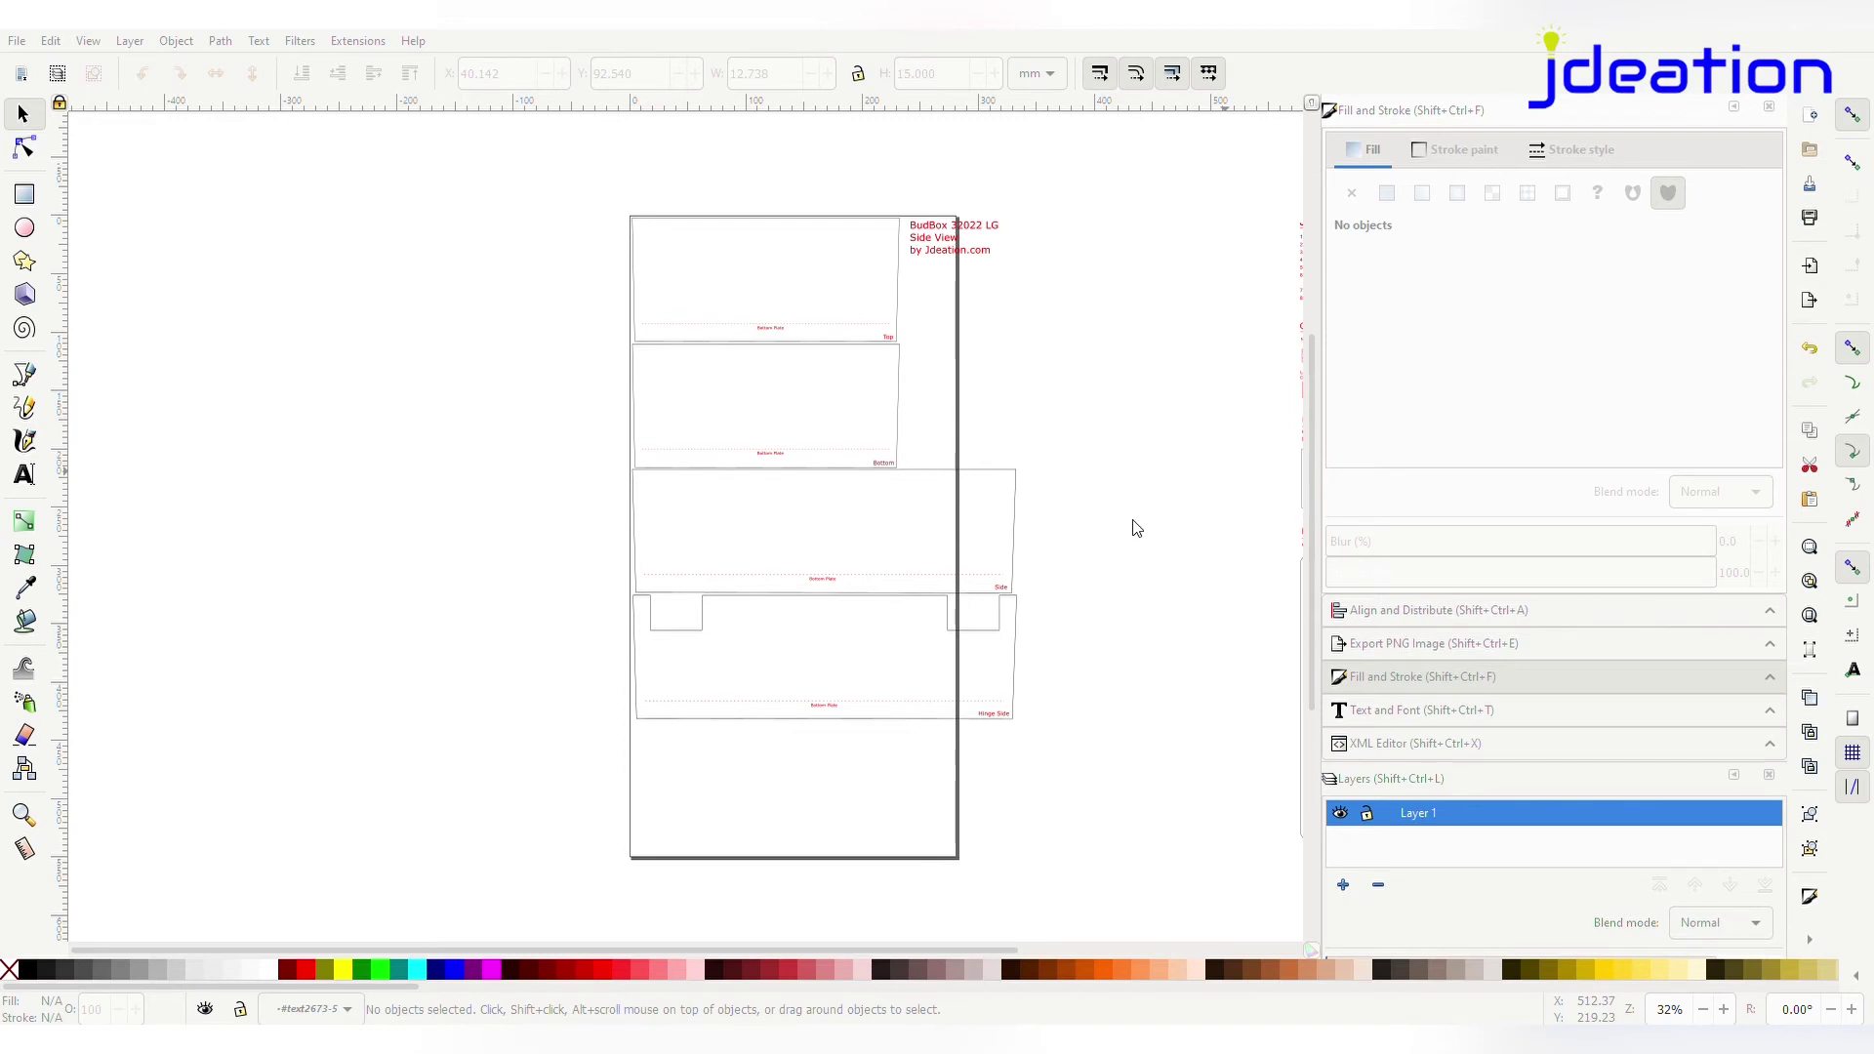
{"action": "key", "text": "ctrl+shift+r"}
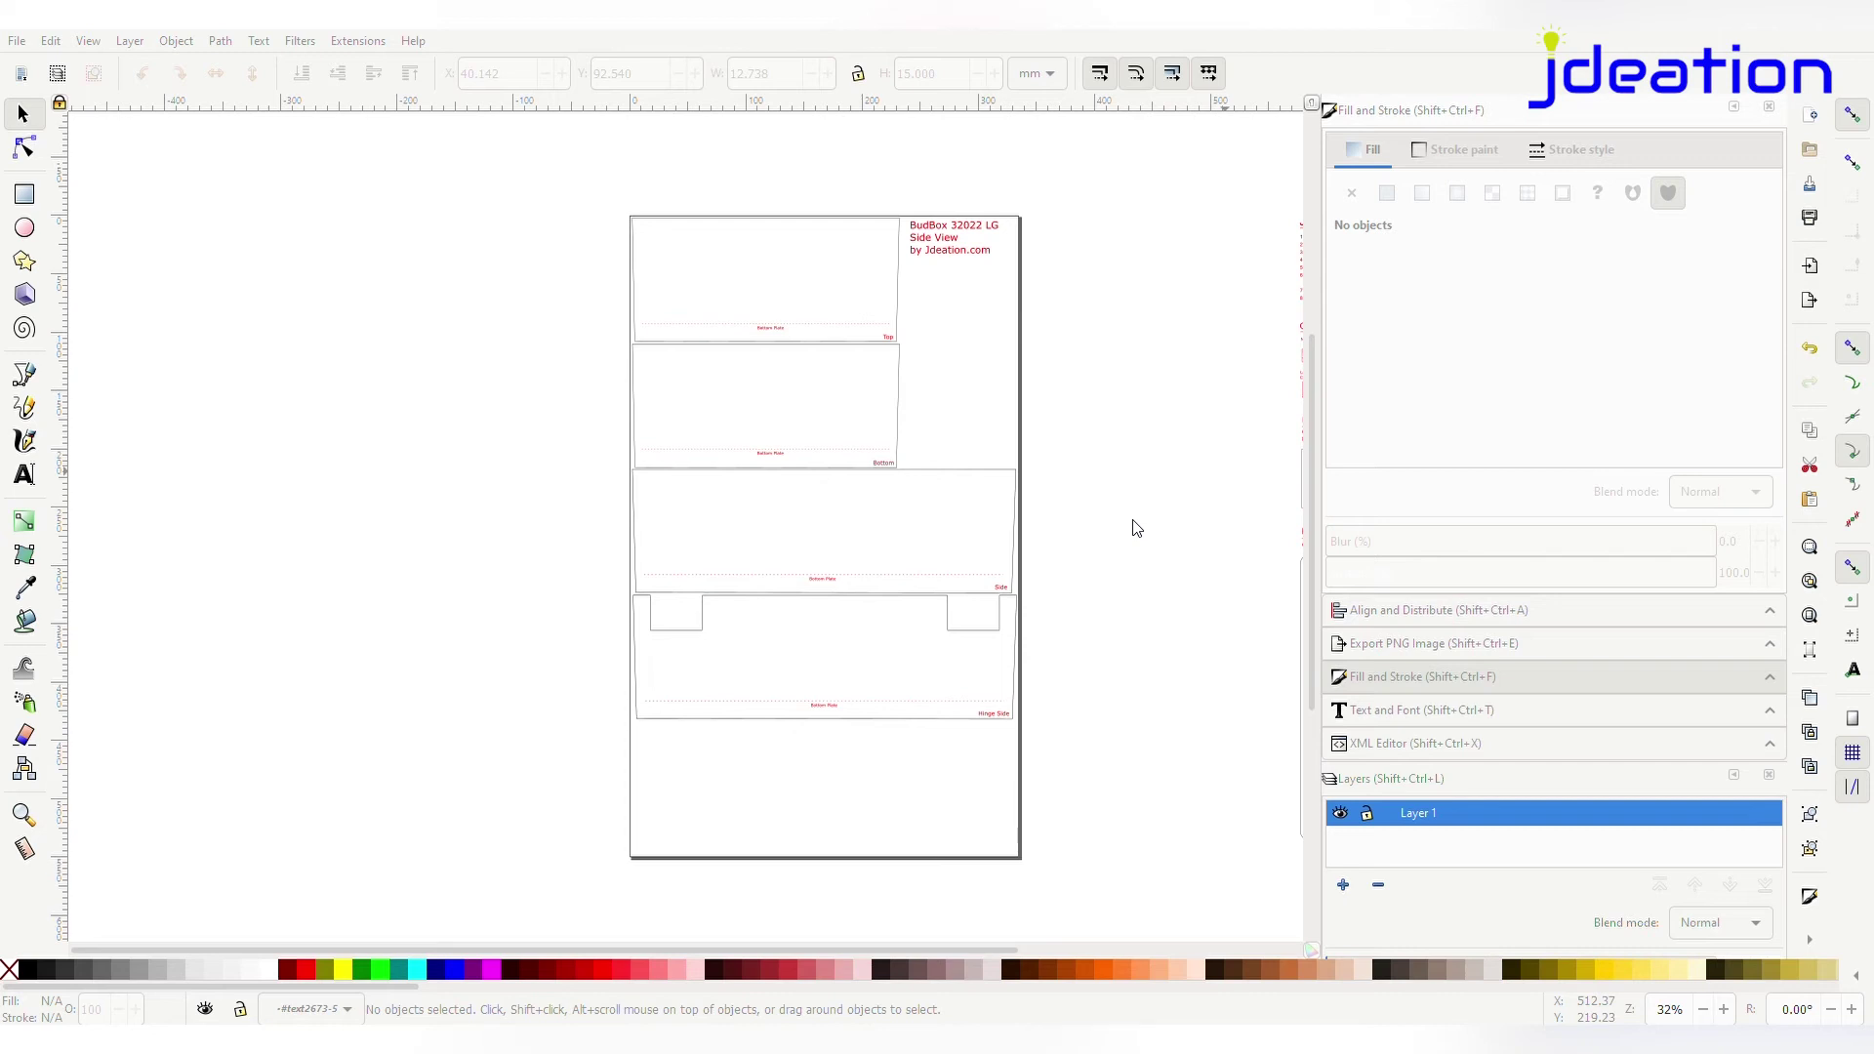
{"action": "key", "text": "ctrl+shift+r"}
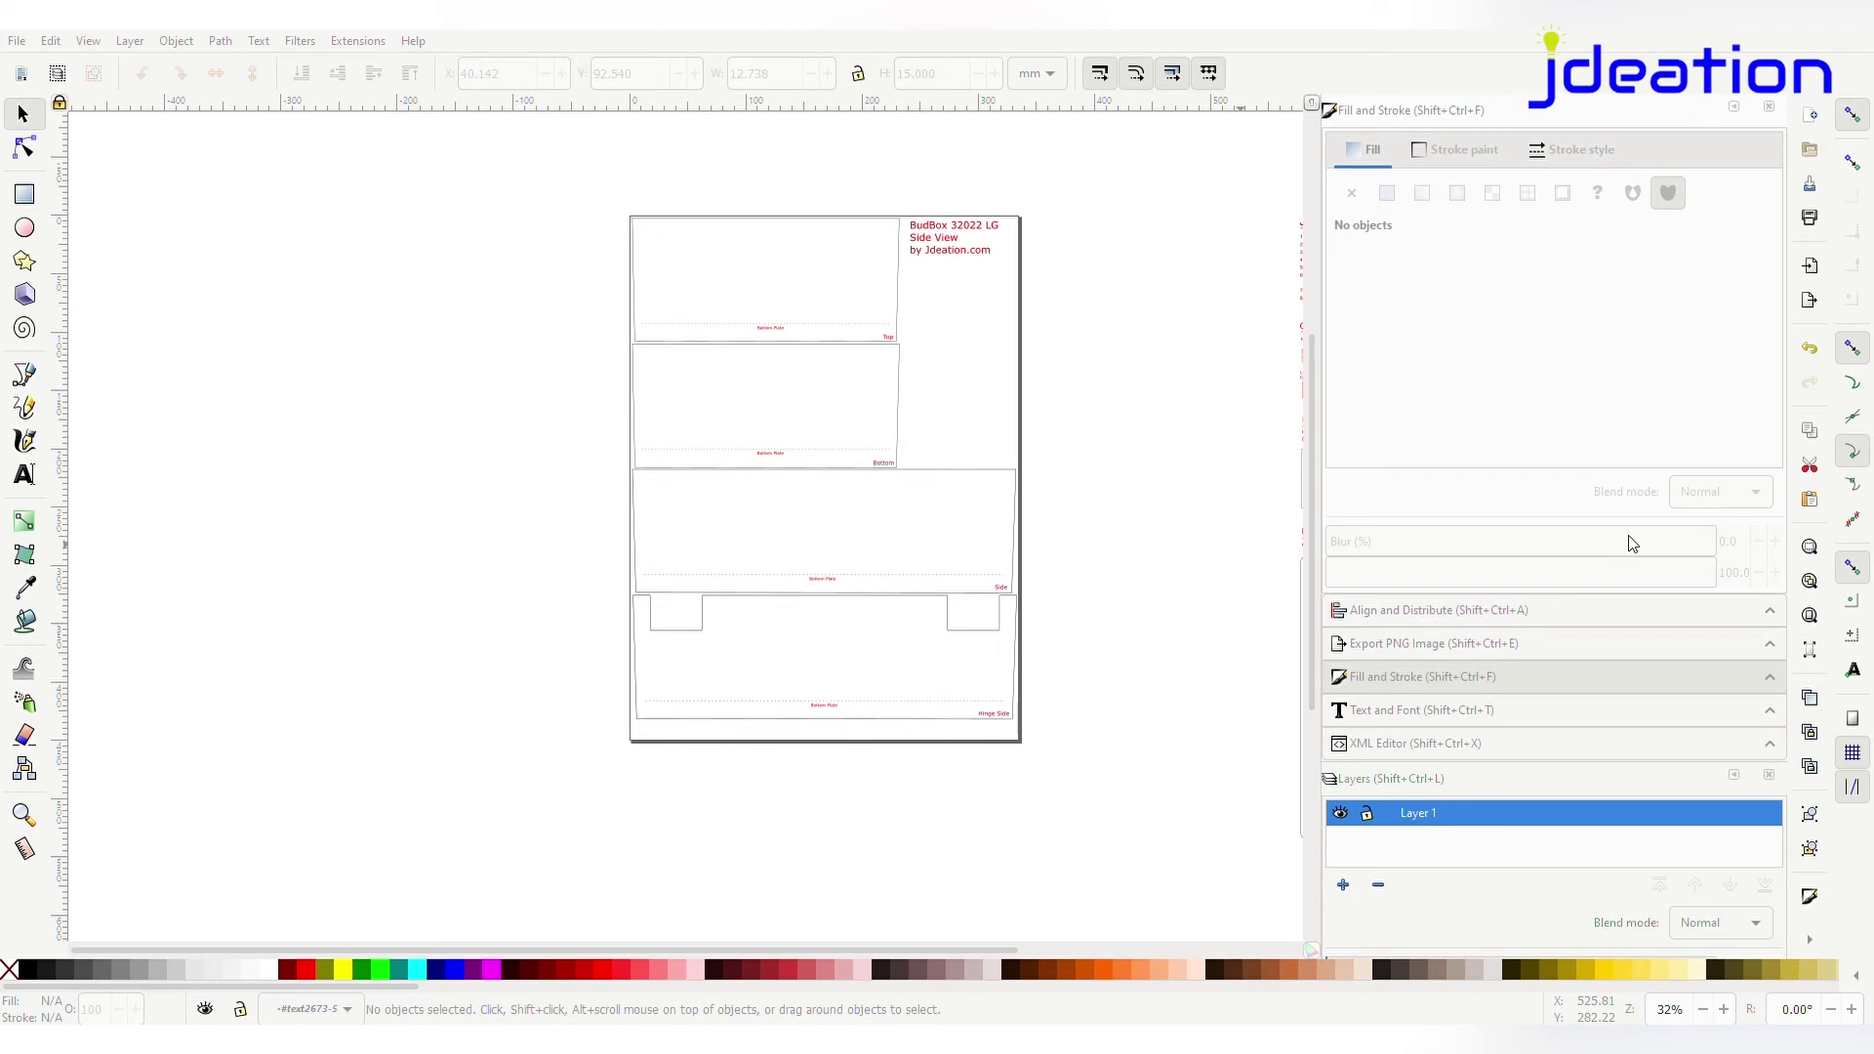
{"action": "scroll", "coordinate": [1052, 718], "scroll_direction": "up", "scroll_amount": 1}
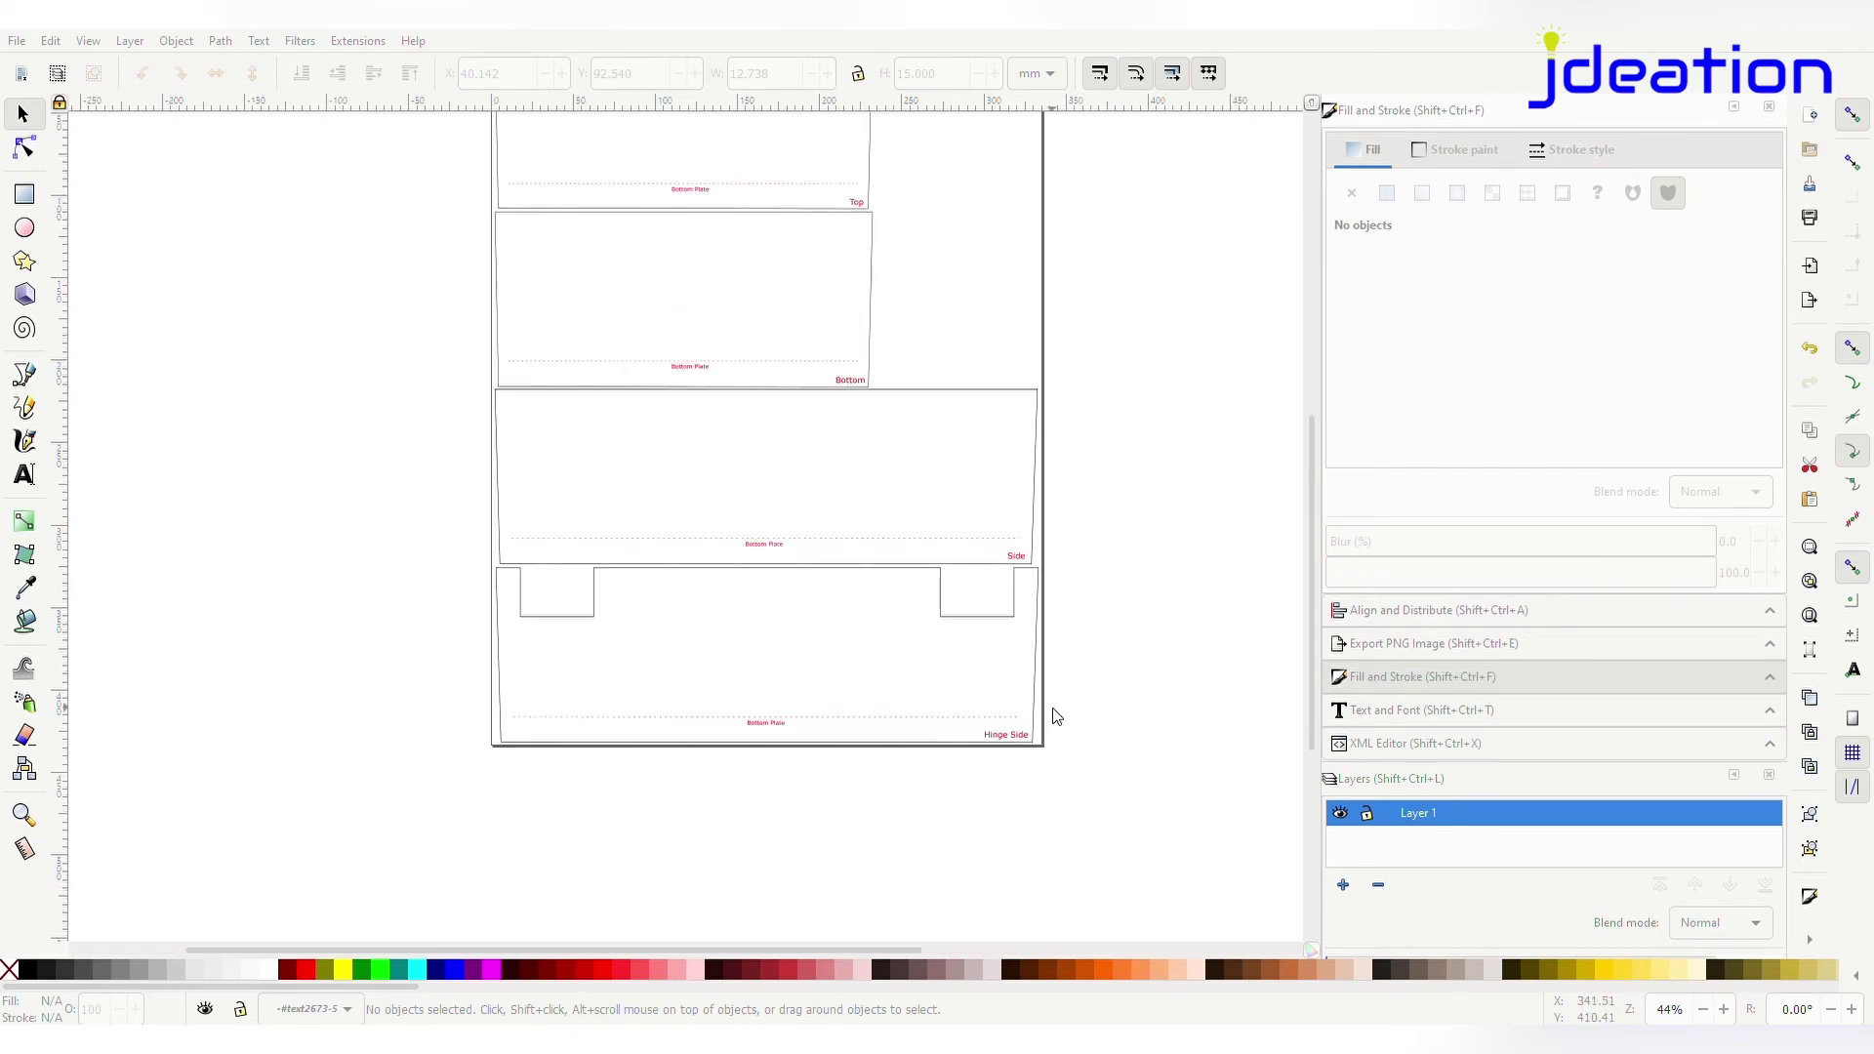
{"action": "scroll", "coordinate": [1025, 442], "scroll_direction": "up", "scroll_amount": 1}
{"action": "scroll", "coordinate": [1025, 444], "scroll_direction": "down", "scroll_amount": 2}
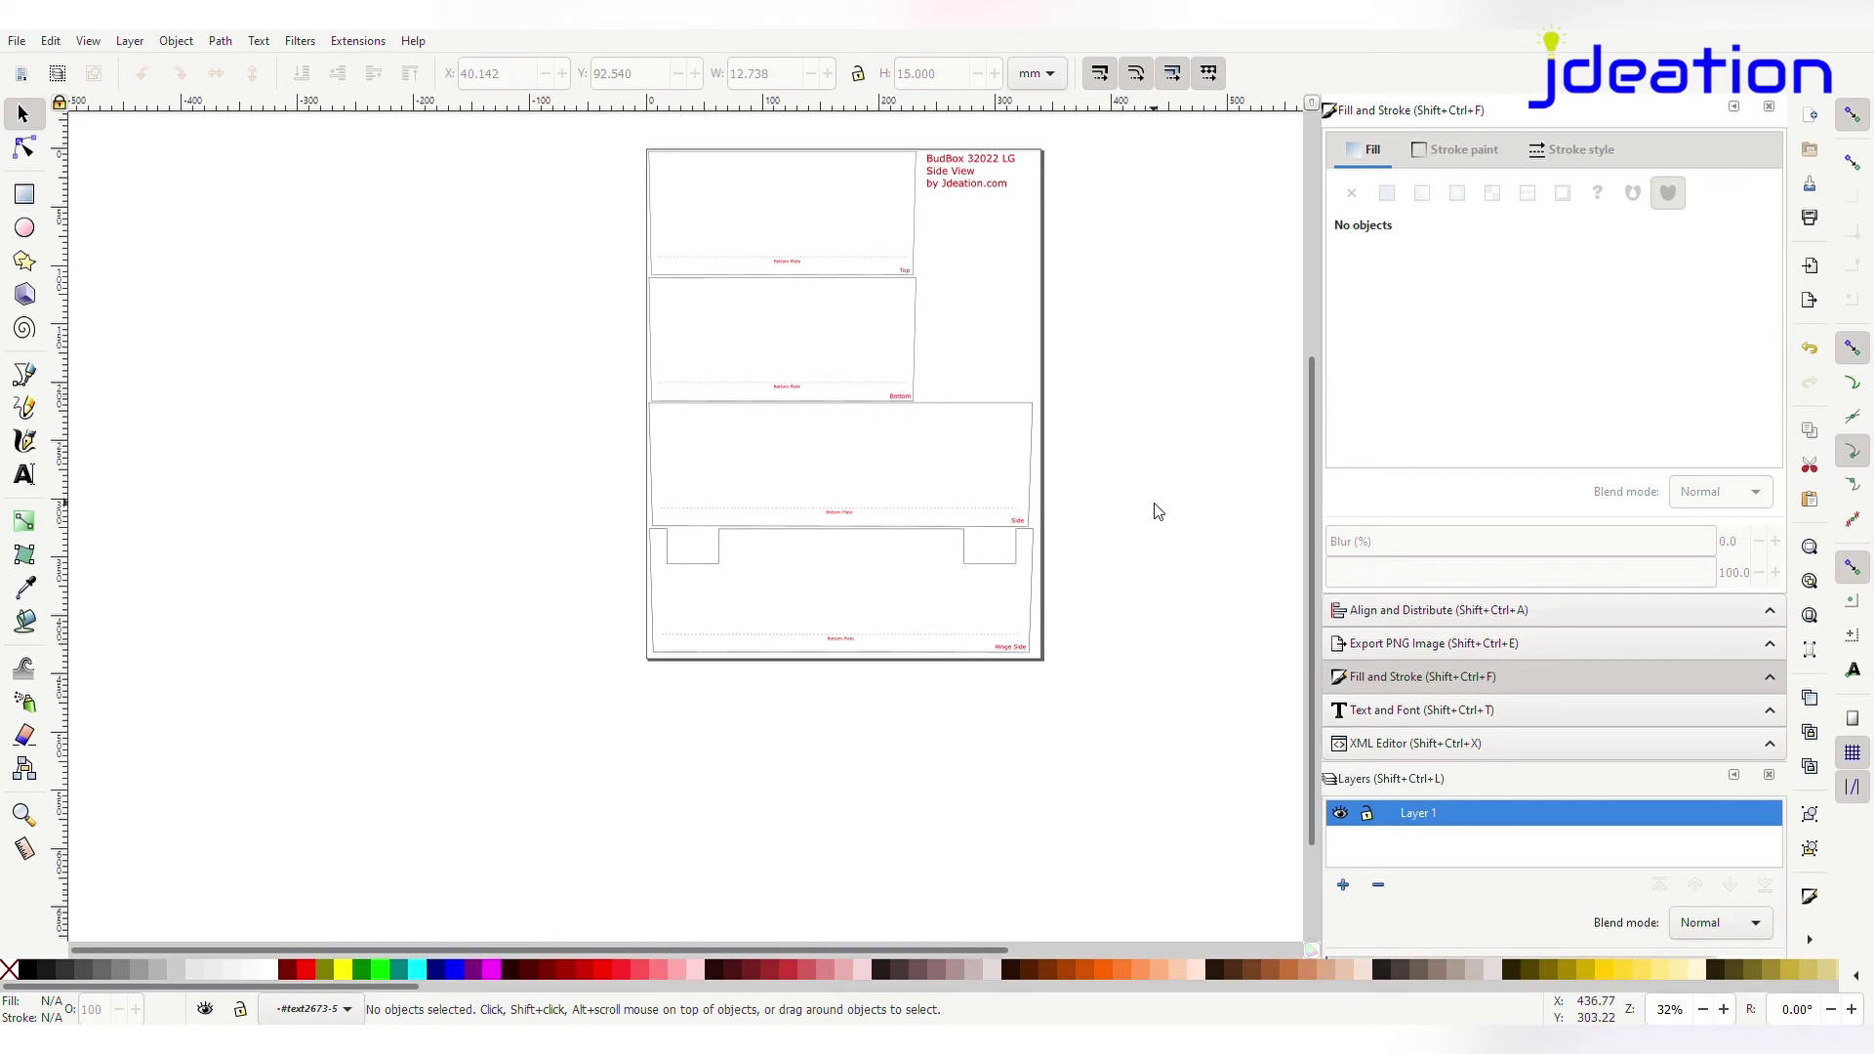
Draw a rectangle about 169 by 264 mm beside the page and remove its fill, keeping the red stroke
{"action": "left_click", "coordinate": [24, 193]}
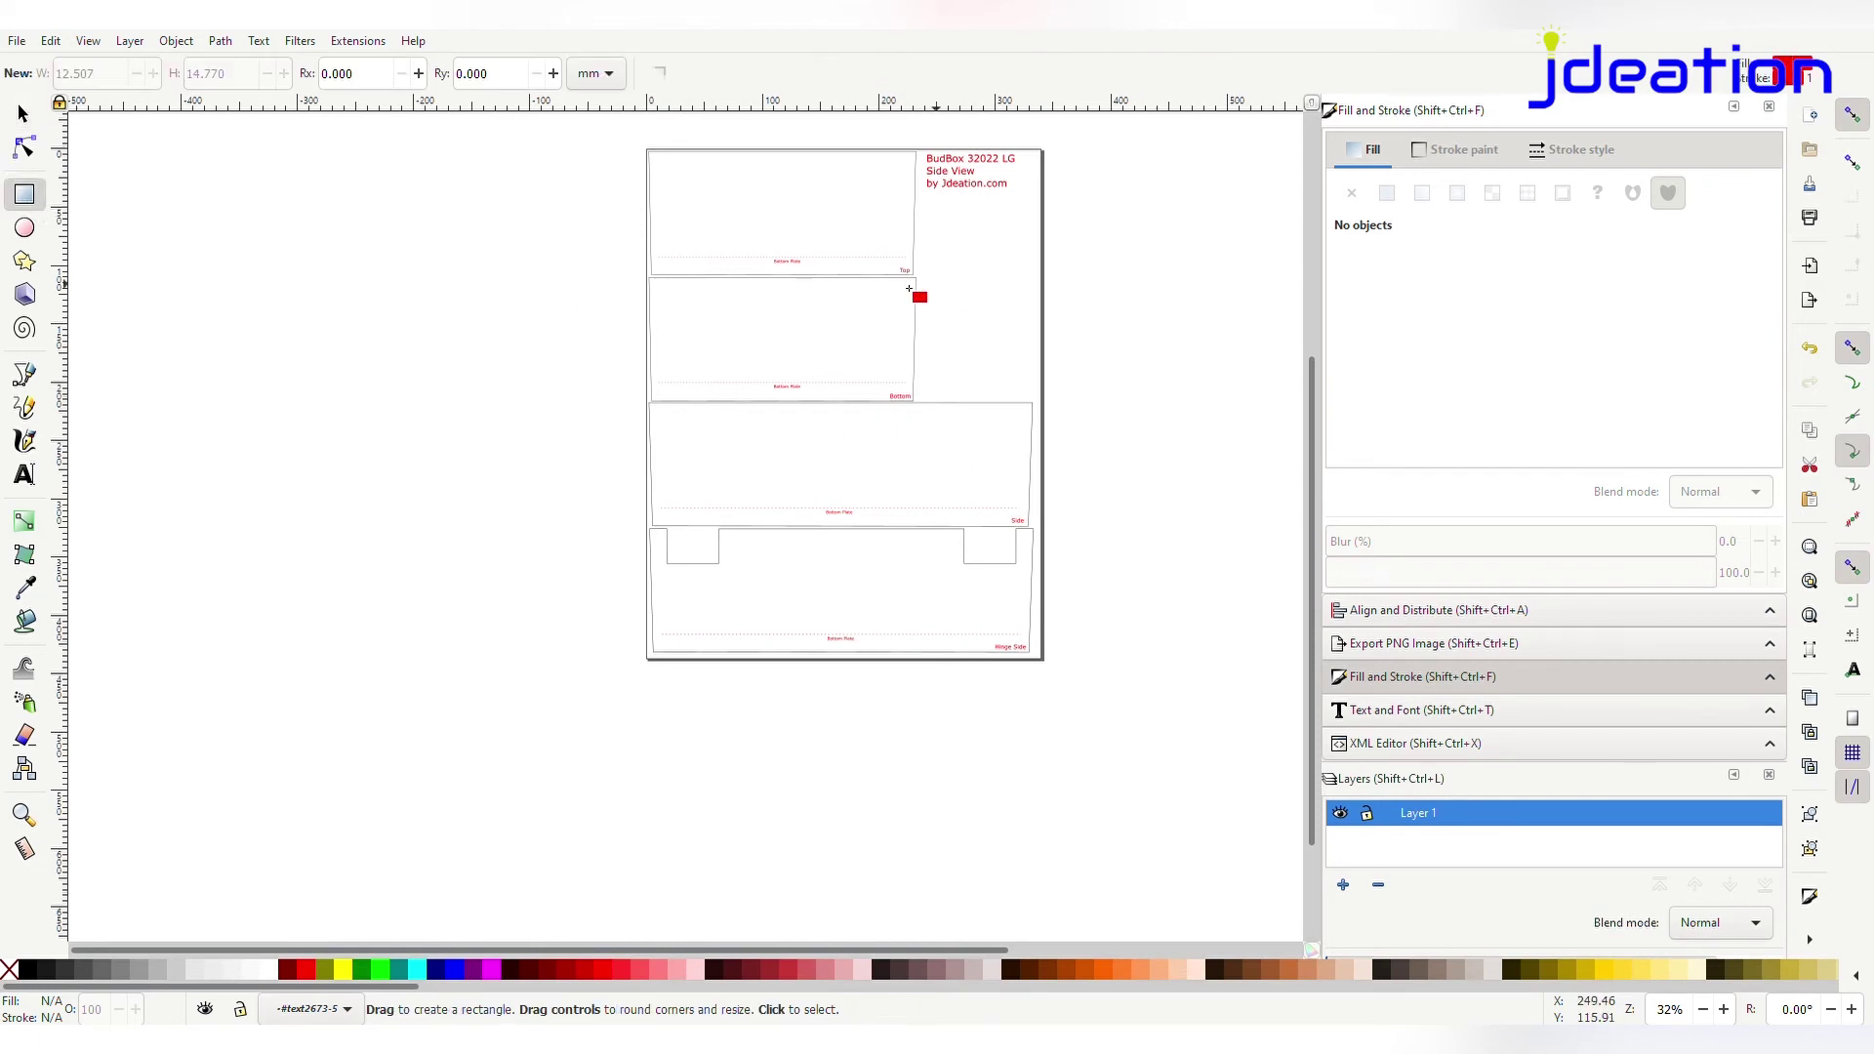
{"action": "key", "text": "plus"}
{"action": "left_click_drag", "start_coordinate": [96, 175], "coordinate": [380, 604]}
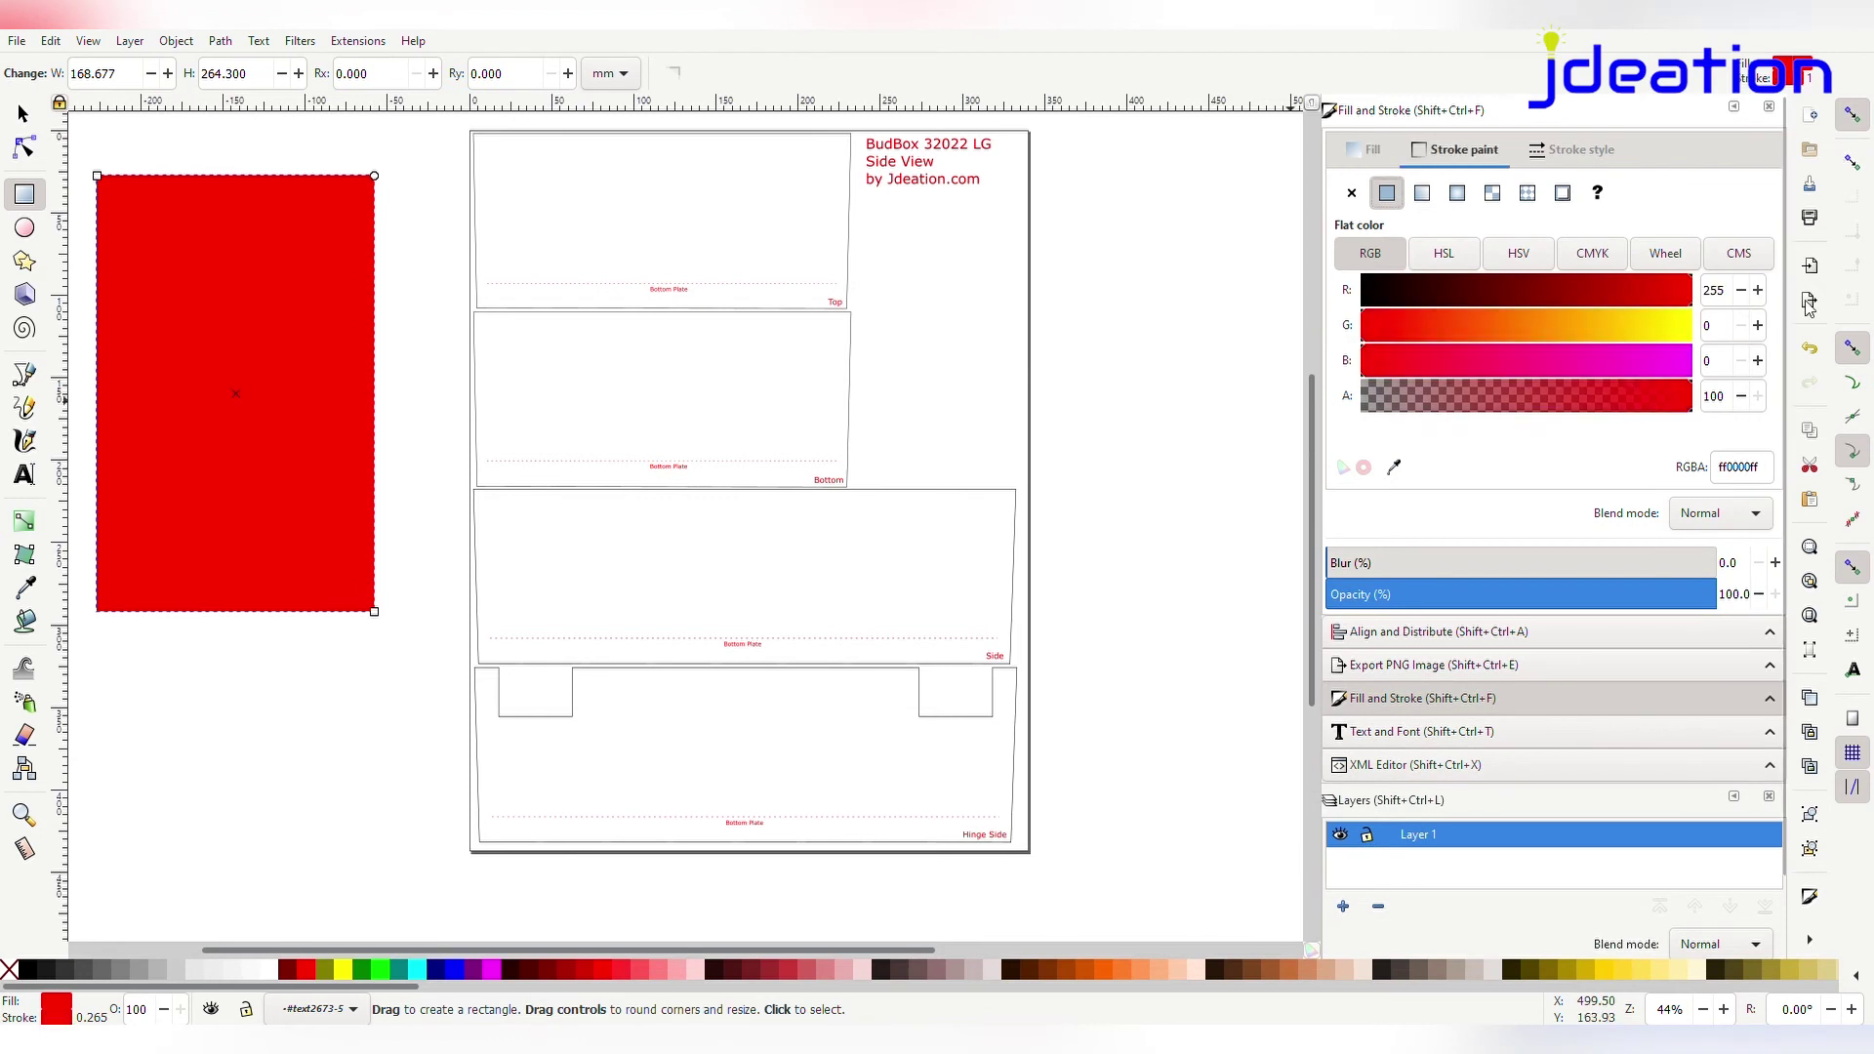
{"action": "left_click", "coordinate": [1367, 150]}
{"action": "left_click", "coordinate": [1351, 192]}
{"action": "key", "text": "s"}
{"action": "left_click", "coordinate": [384, 349]}
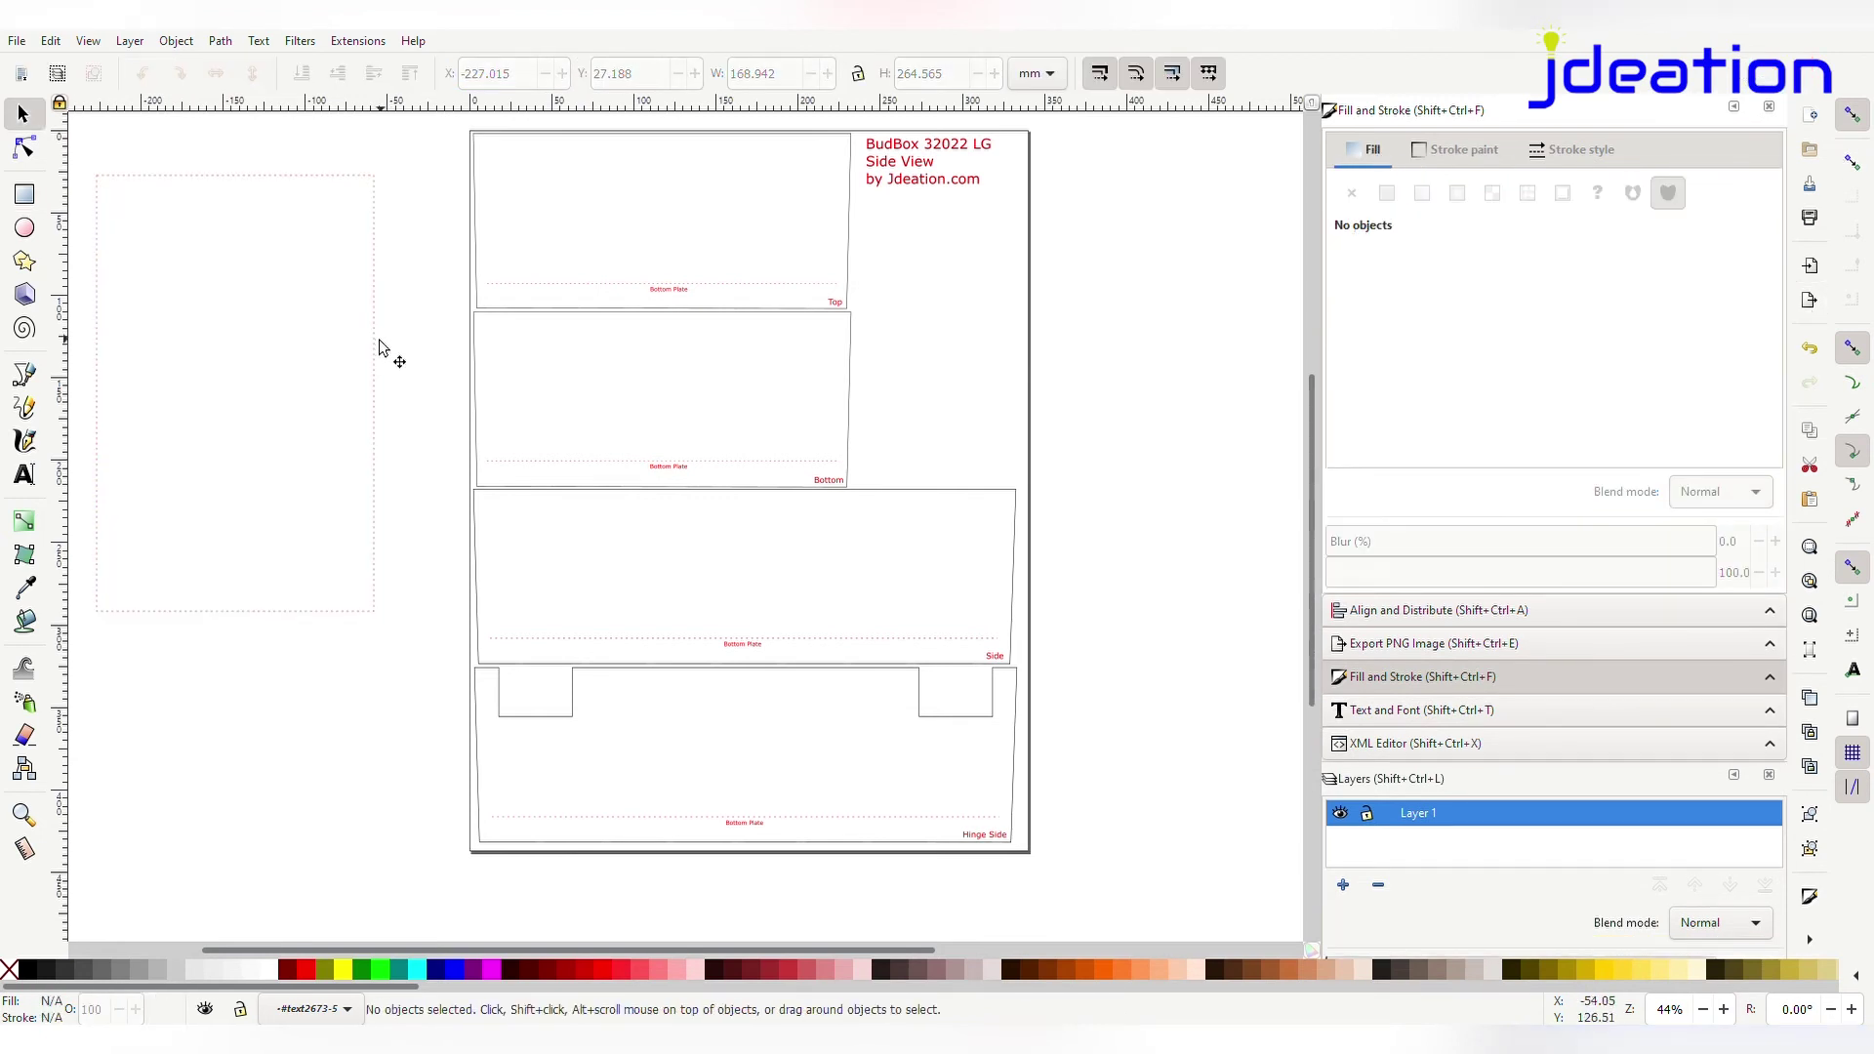
{"action": "left_click", "coordinate": [374, 341]}
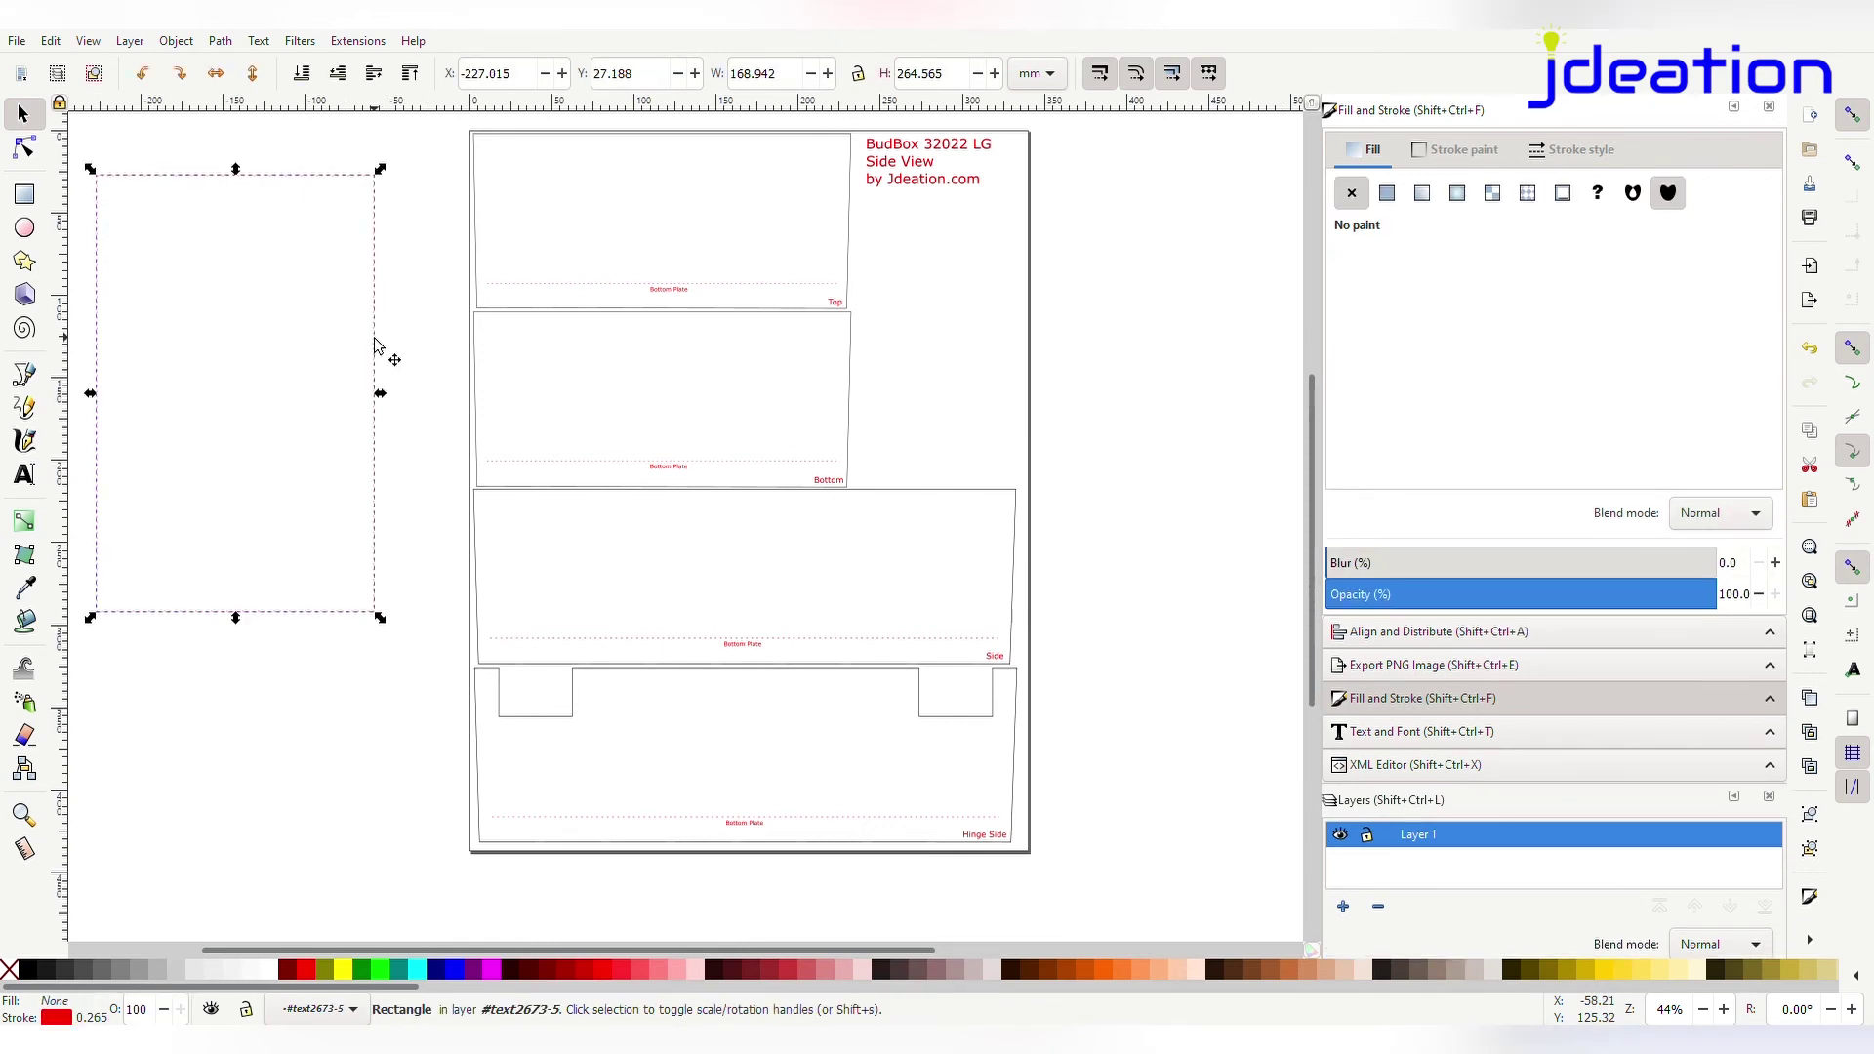
Give the red rectangle a solid stroke and stretch it over the page to about 329 by 431 mm
{"action": "left_click", "coordinate": [1573, 149]}
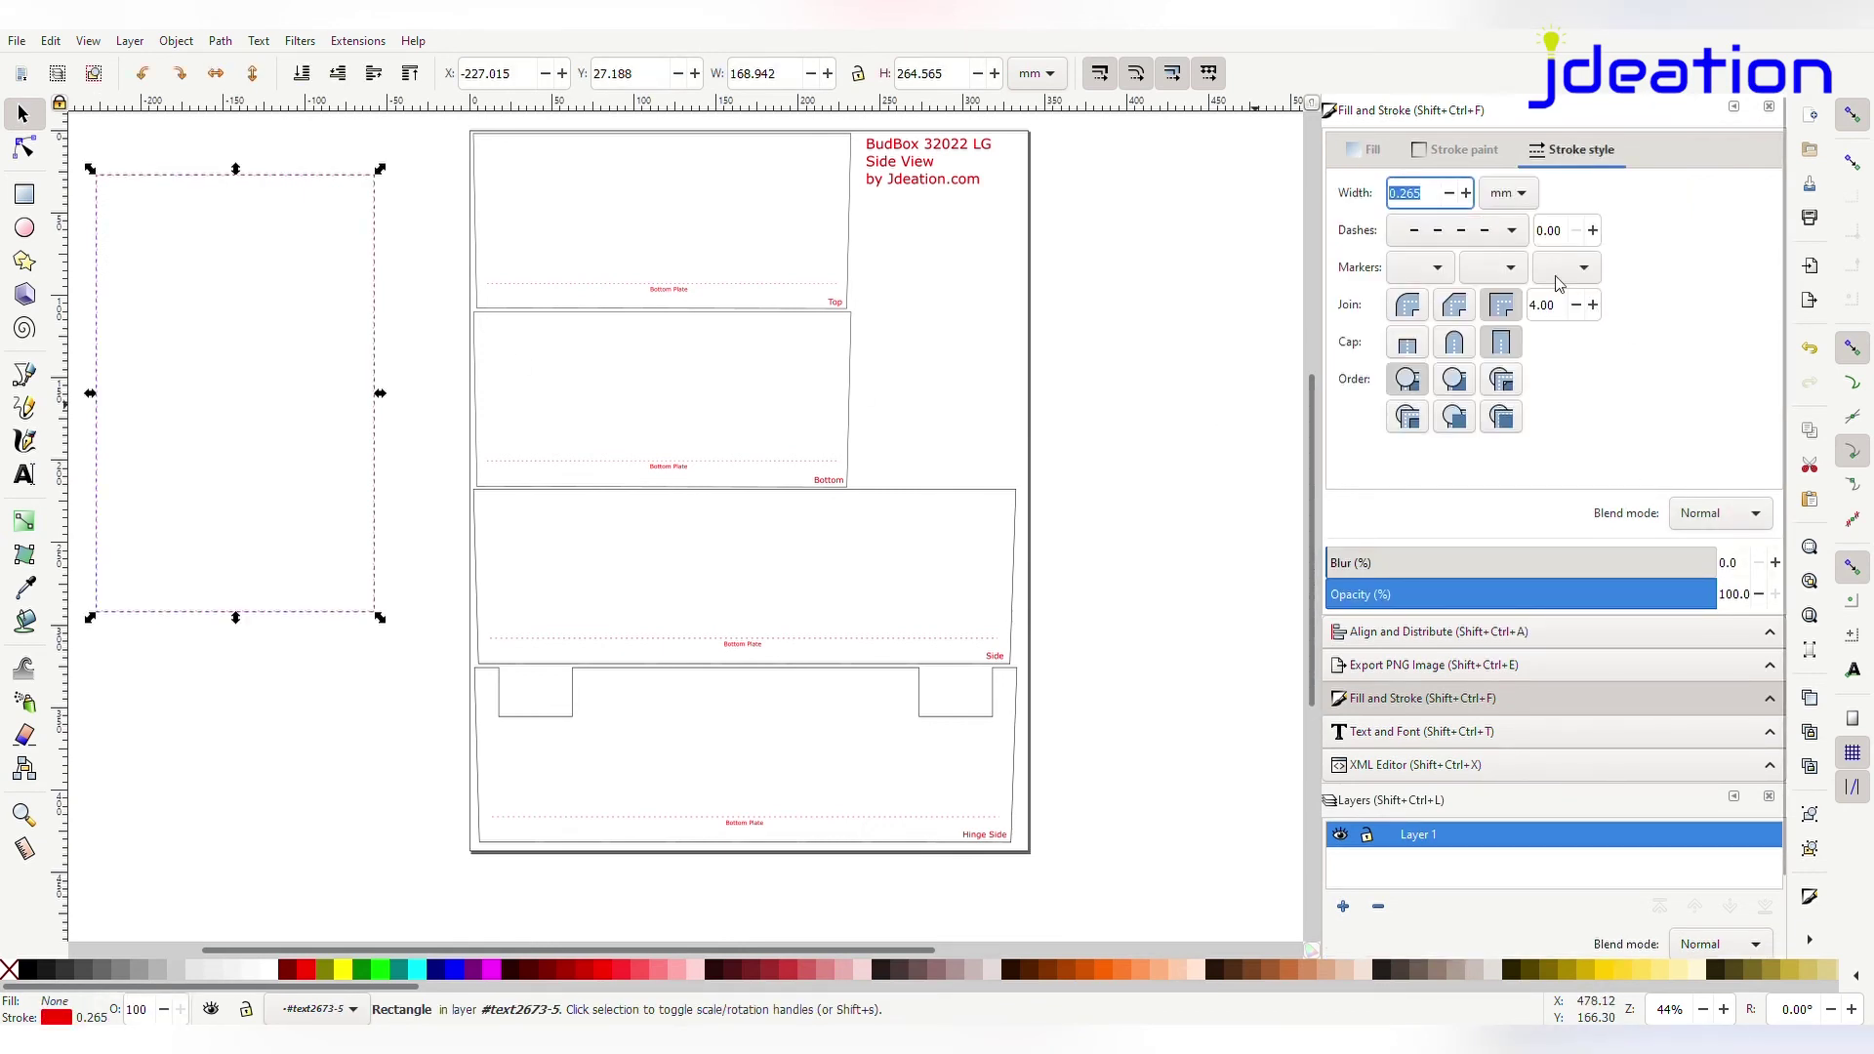
{"action": "left_click", "coordinate": [381, 312]}
{"action": "mouse_move", "coordinate": [385, 314]}
{"action": "left_mouse_down"}
{"action": "mouse_move", "coordinate": [636, 298]}
{"action": "mouse_move", "coordinate": [760, 264]}
{"action": "left_mouse_up"}
{"action": "mouse_move", "coordinate": [757, 582]}
{"action": "left_mouse_down"}
{"action": "mouse_move", "coordinate": [875, 770]}
{"action": "mouse_move", "coordinate": [1030, 861]}
{"action": "left_mouse_up"}
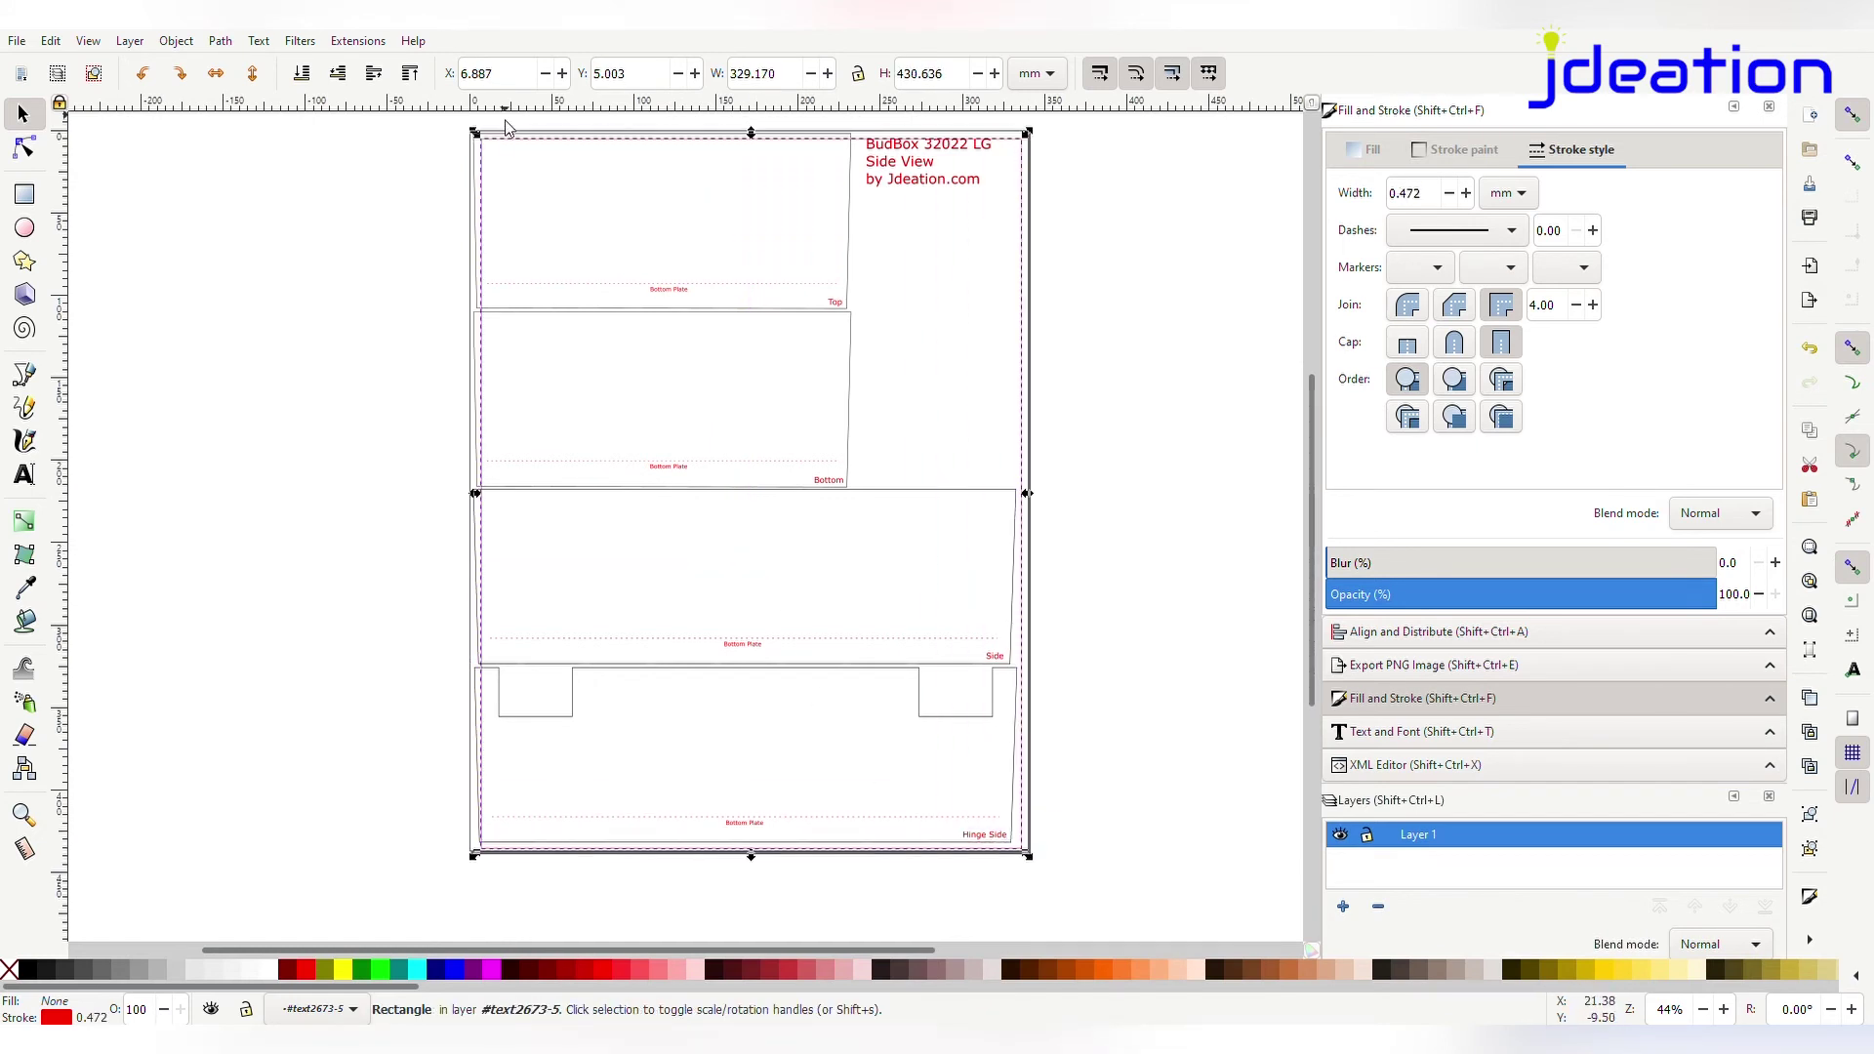
Extend the red rectangle's upper-left and lower-right corners towards the page edges, to about 338 by 441 mm
{"action": "left_click_drag", "start_coordinate": [475, 131], "coordinate": [471, 131]}
{"action": "scroll", "coordinate": [478, 132], "scroll_direction": "up", "scroll_amount": 3}
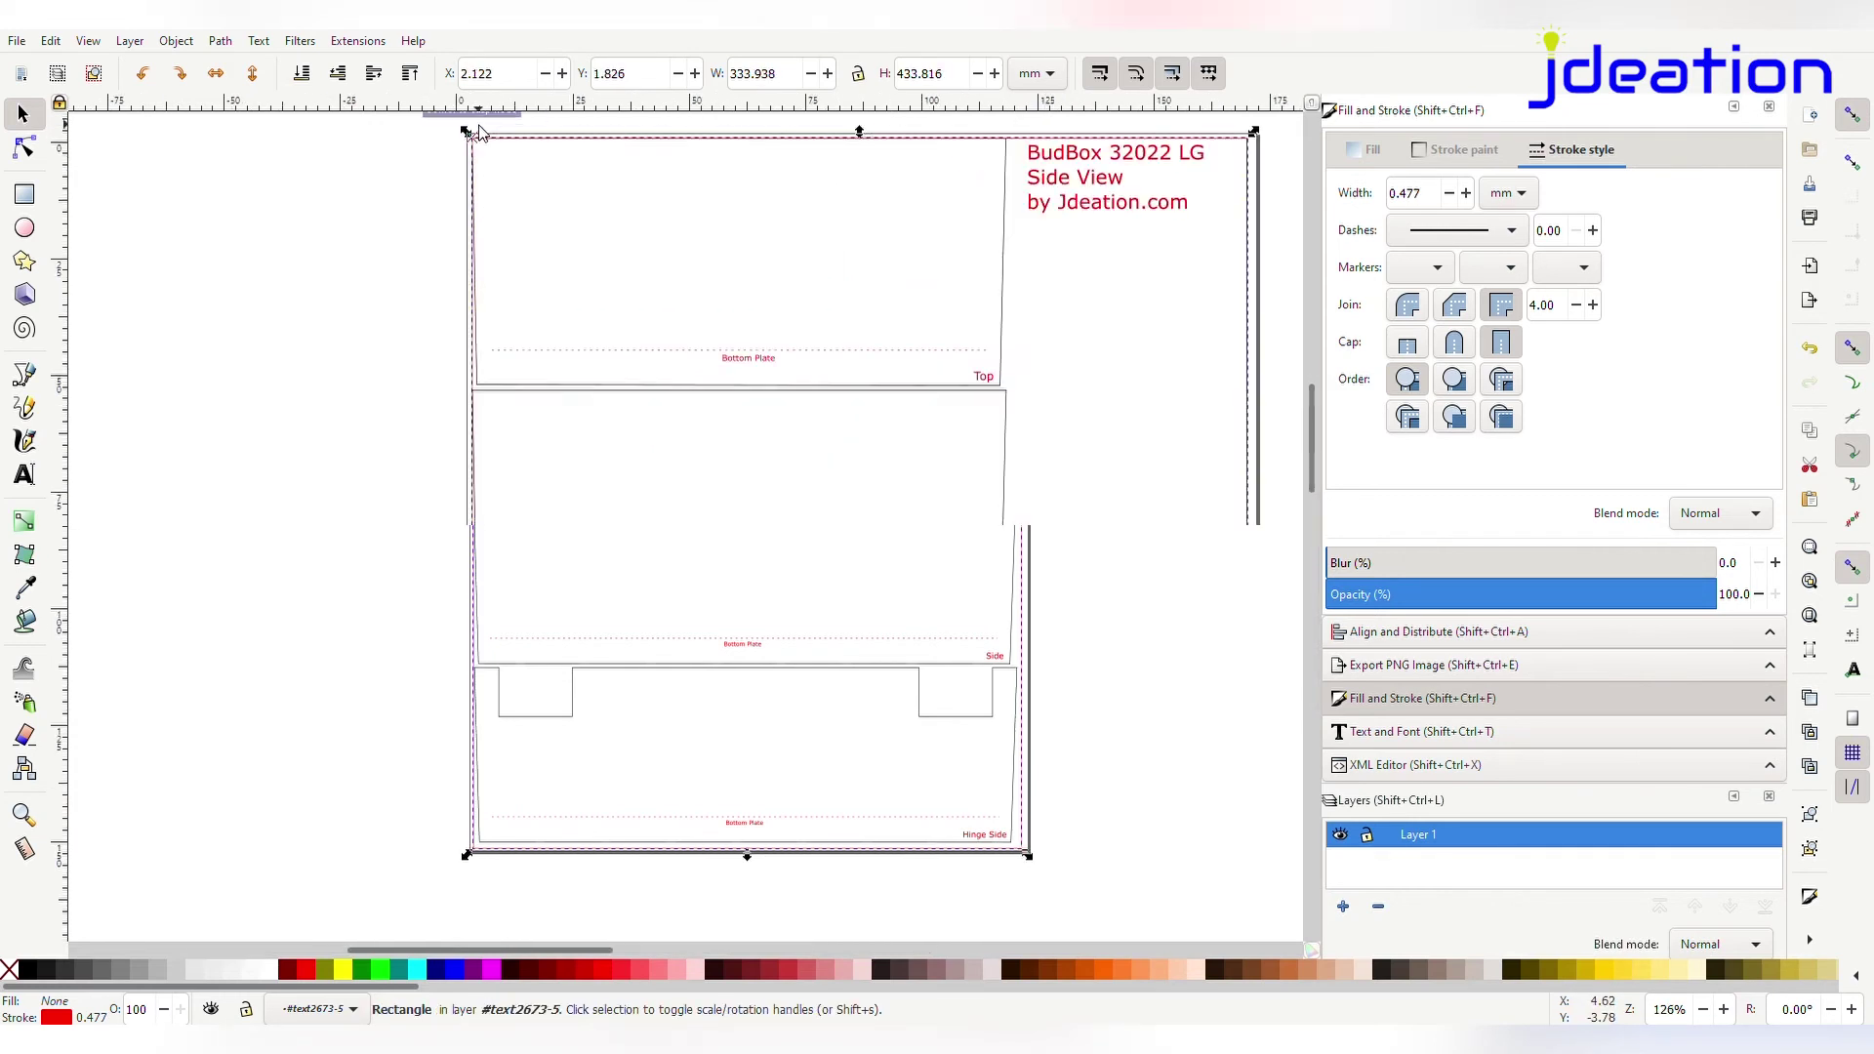
{"action": "scroll", "coordinate": [478, 132], "scroll_direction": "up", "scroll_amount": 2}
{"action": "scroll", "coordinate": [636, 322], "scroll_direction": "down", "scroll_amount": 3}
{"action": "left_click_drag", "start_coordinate": [625, 951], "coordinate": [818, 951]}
{"action": "scroll", "coordinate": [1218, 556], "scroll_direction": "down", "scroll_amount": 5}
{"action": "left_click_drag", "start_coordinate": [1040, 803], "coordinate": [1050, 828]}
{"action": "scroll", "coordinate": [701, 451], "scroll_direction": "down", "scroll_amount": 3}
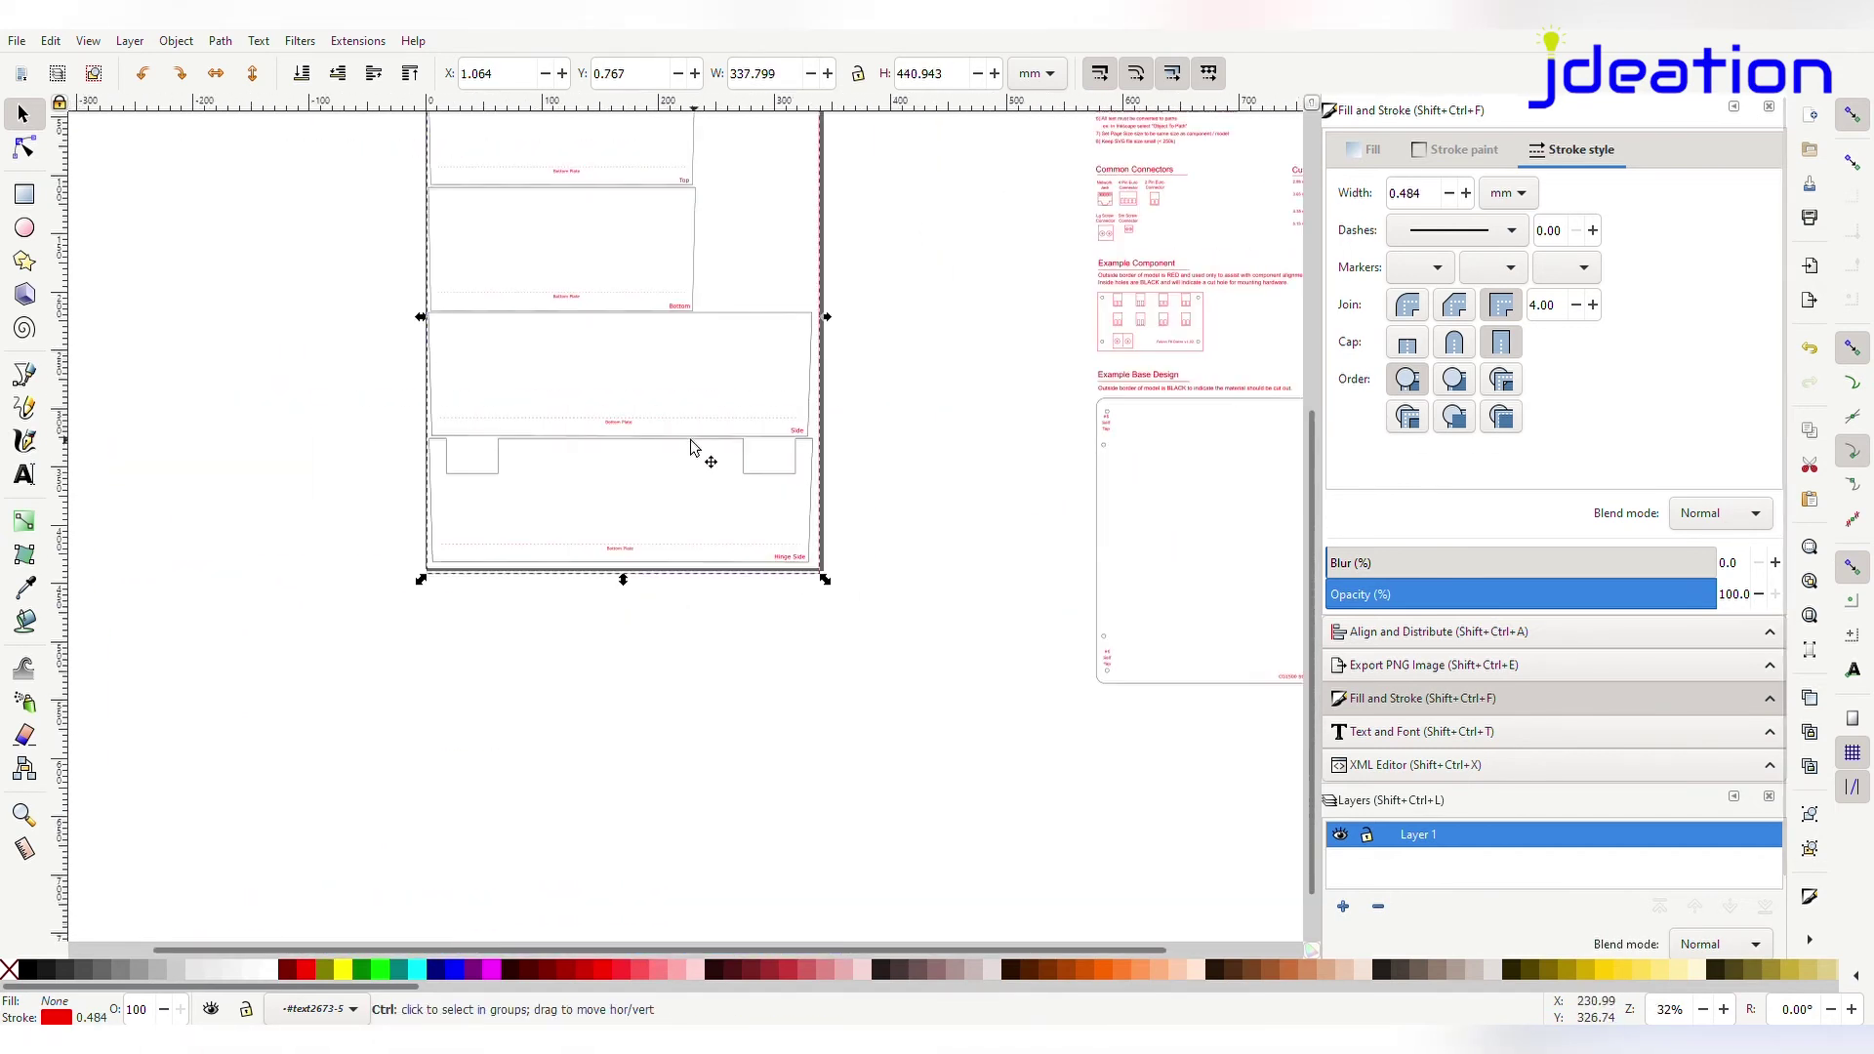
Pull in the red rectangle's right and bottom edges to about 335 by 432 mm, close around the panels
{"action": "scroll", "coordinate": [1087, 448], "scroll_direction": "up", "scroll_amount": 2}
{"action": "left_click_drag", "start_coordinate": [1102, 893], "coordinate": [1101, 871]}
{"action": "left_click_drag", "start_coordinate": [1100, 363], "coordinate": [1093, 364]}
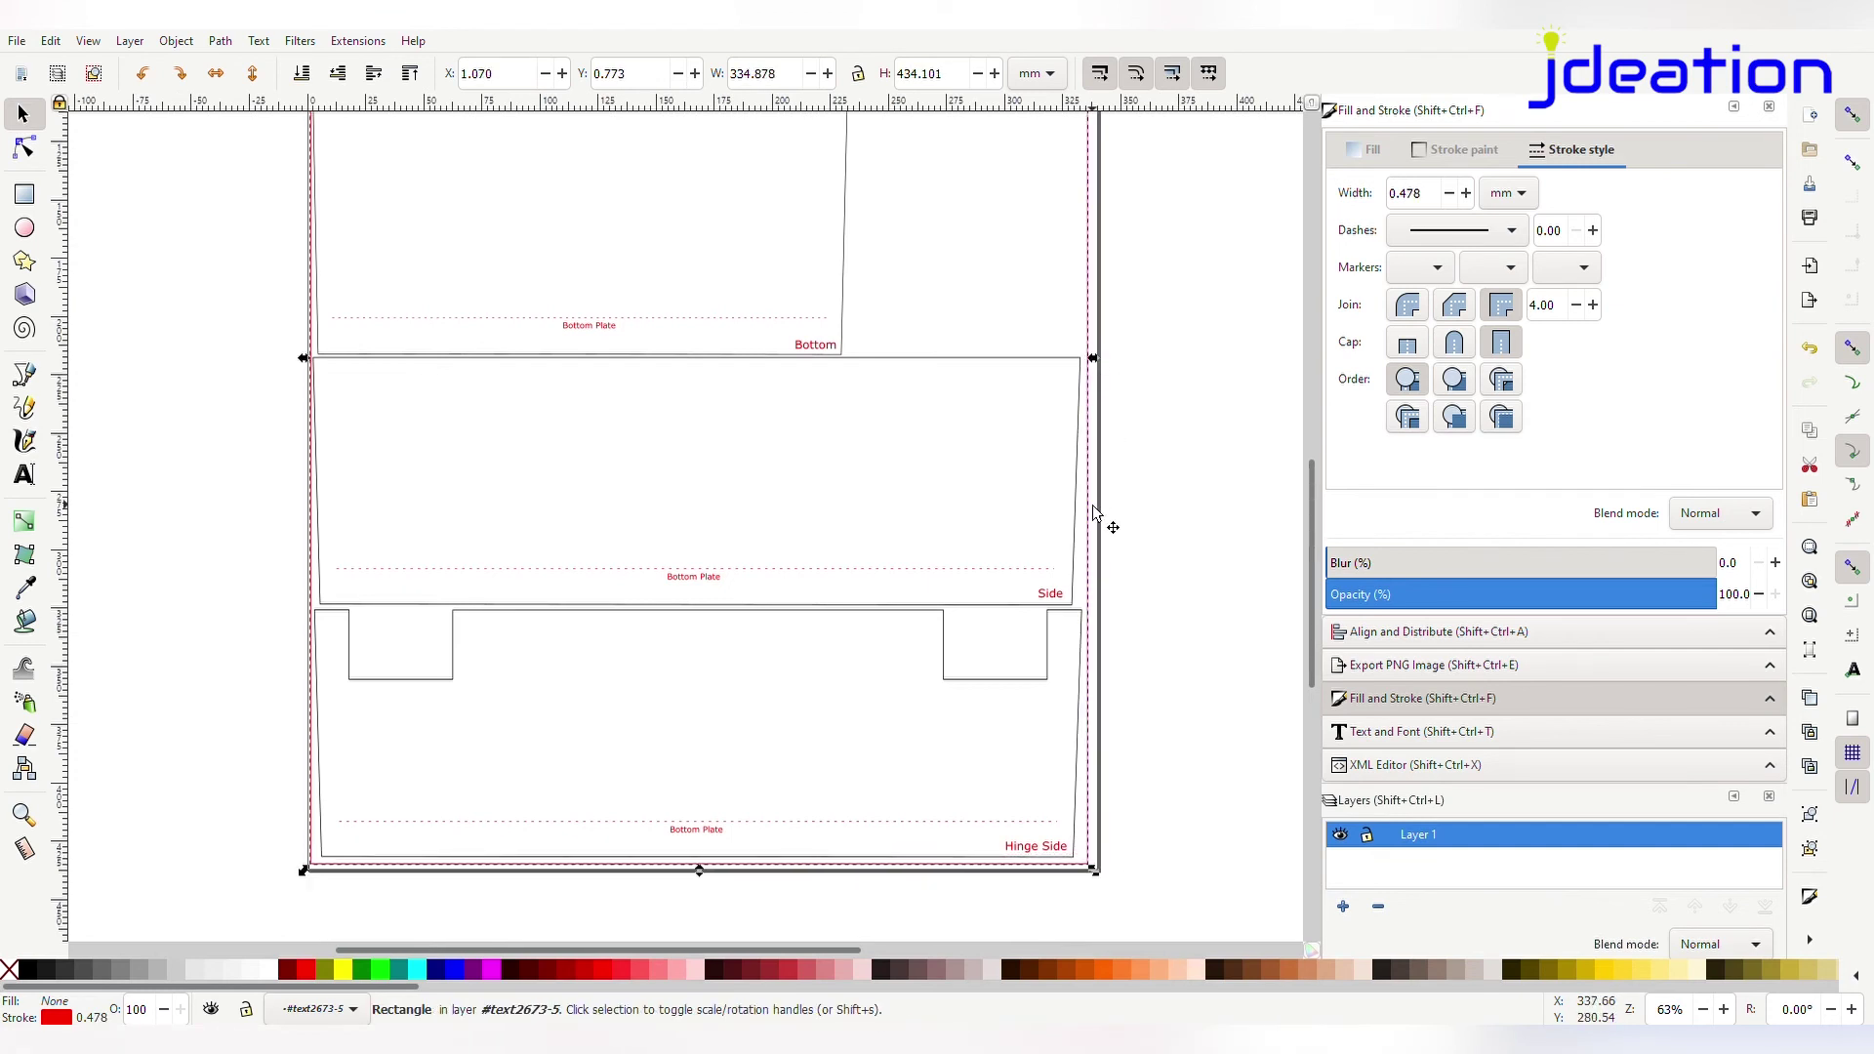
{"action": "scroll", "coordinate": [1101, 520], "scroll_direction": "down", "scroll_amount": 2}
{"action": "left_click_drag", "start_coordinate": [699, 793], "coordinate": [703, 798]}
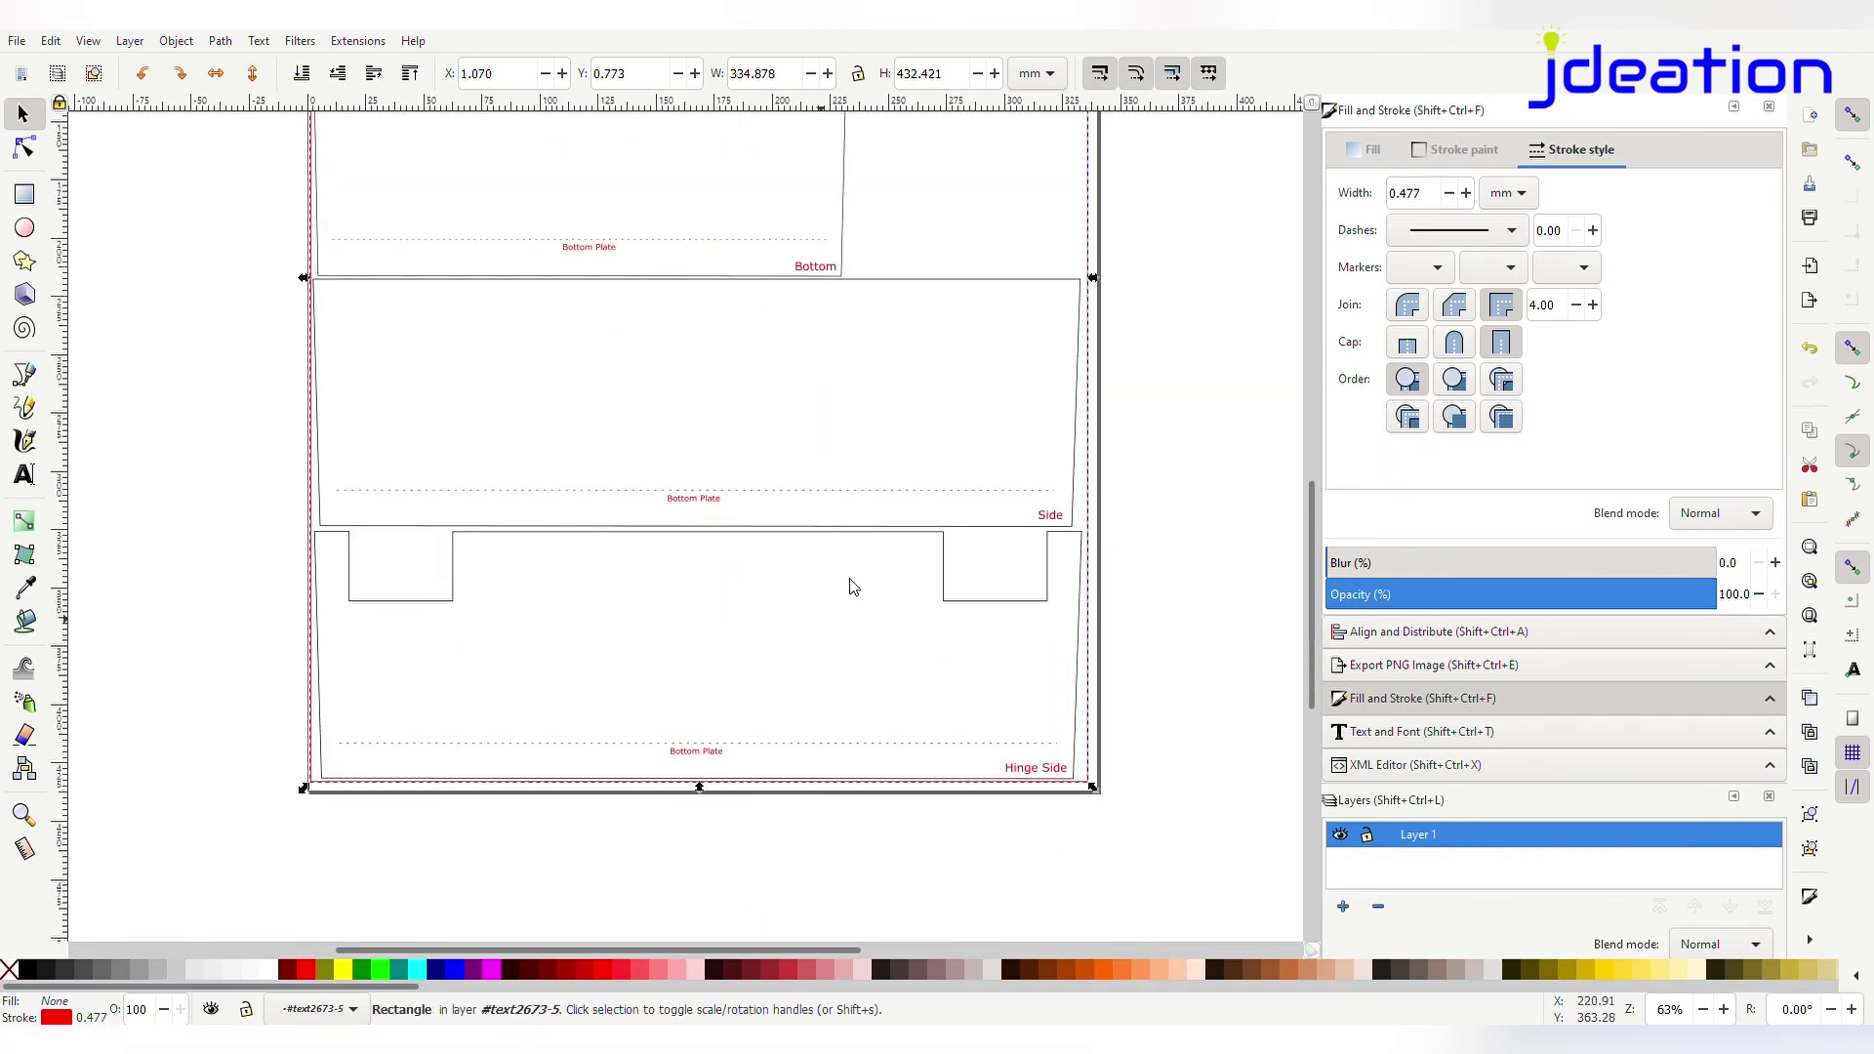
Set the red border rectangle's width to 335 mm and its height to 432 mm
{"action": "scroll", "coordinate": [483, 488], "scroll_direction": "up", "scroll_amount": 14}
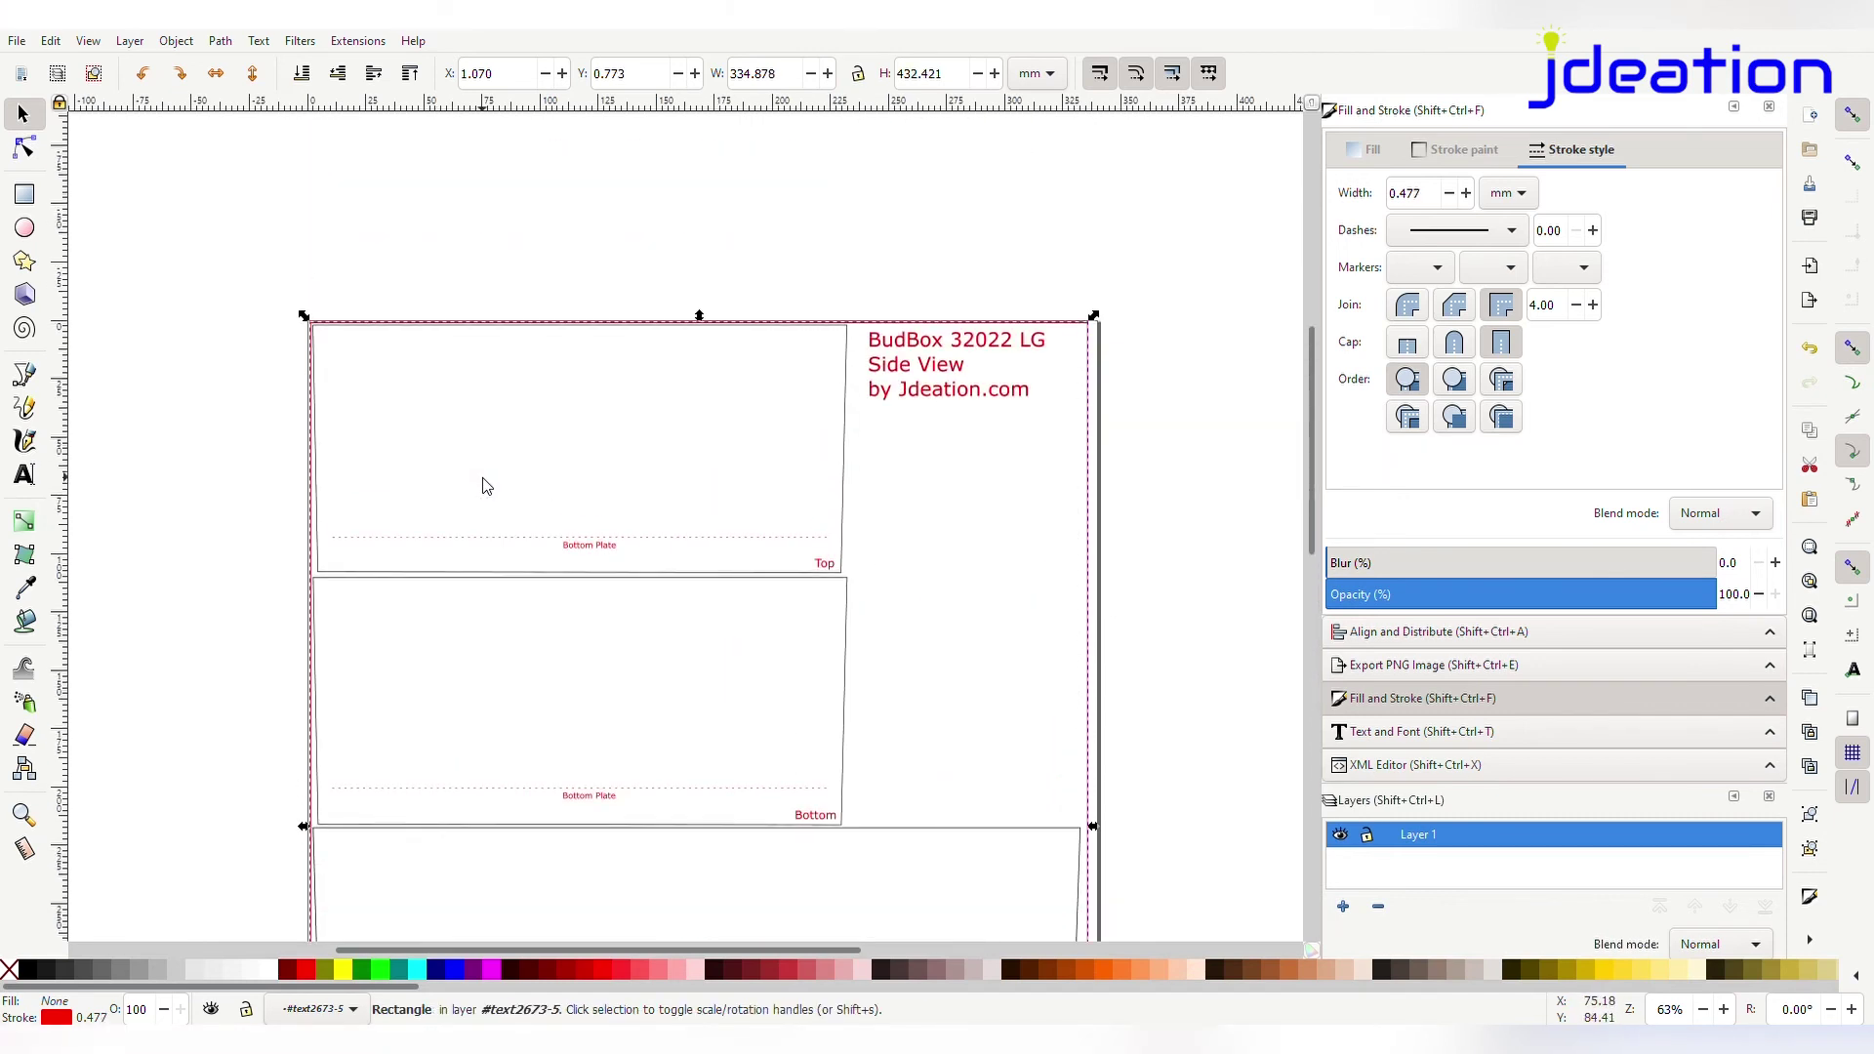
{"action": "double_click", "coordinate": [788, 84]}
{"action": "type", "text": "335"}
{"action": "key", "text": "Tab"}
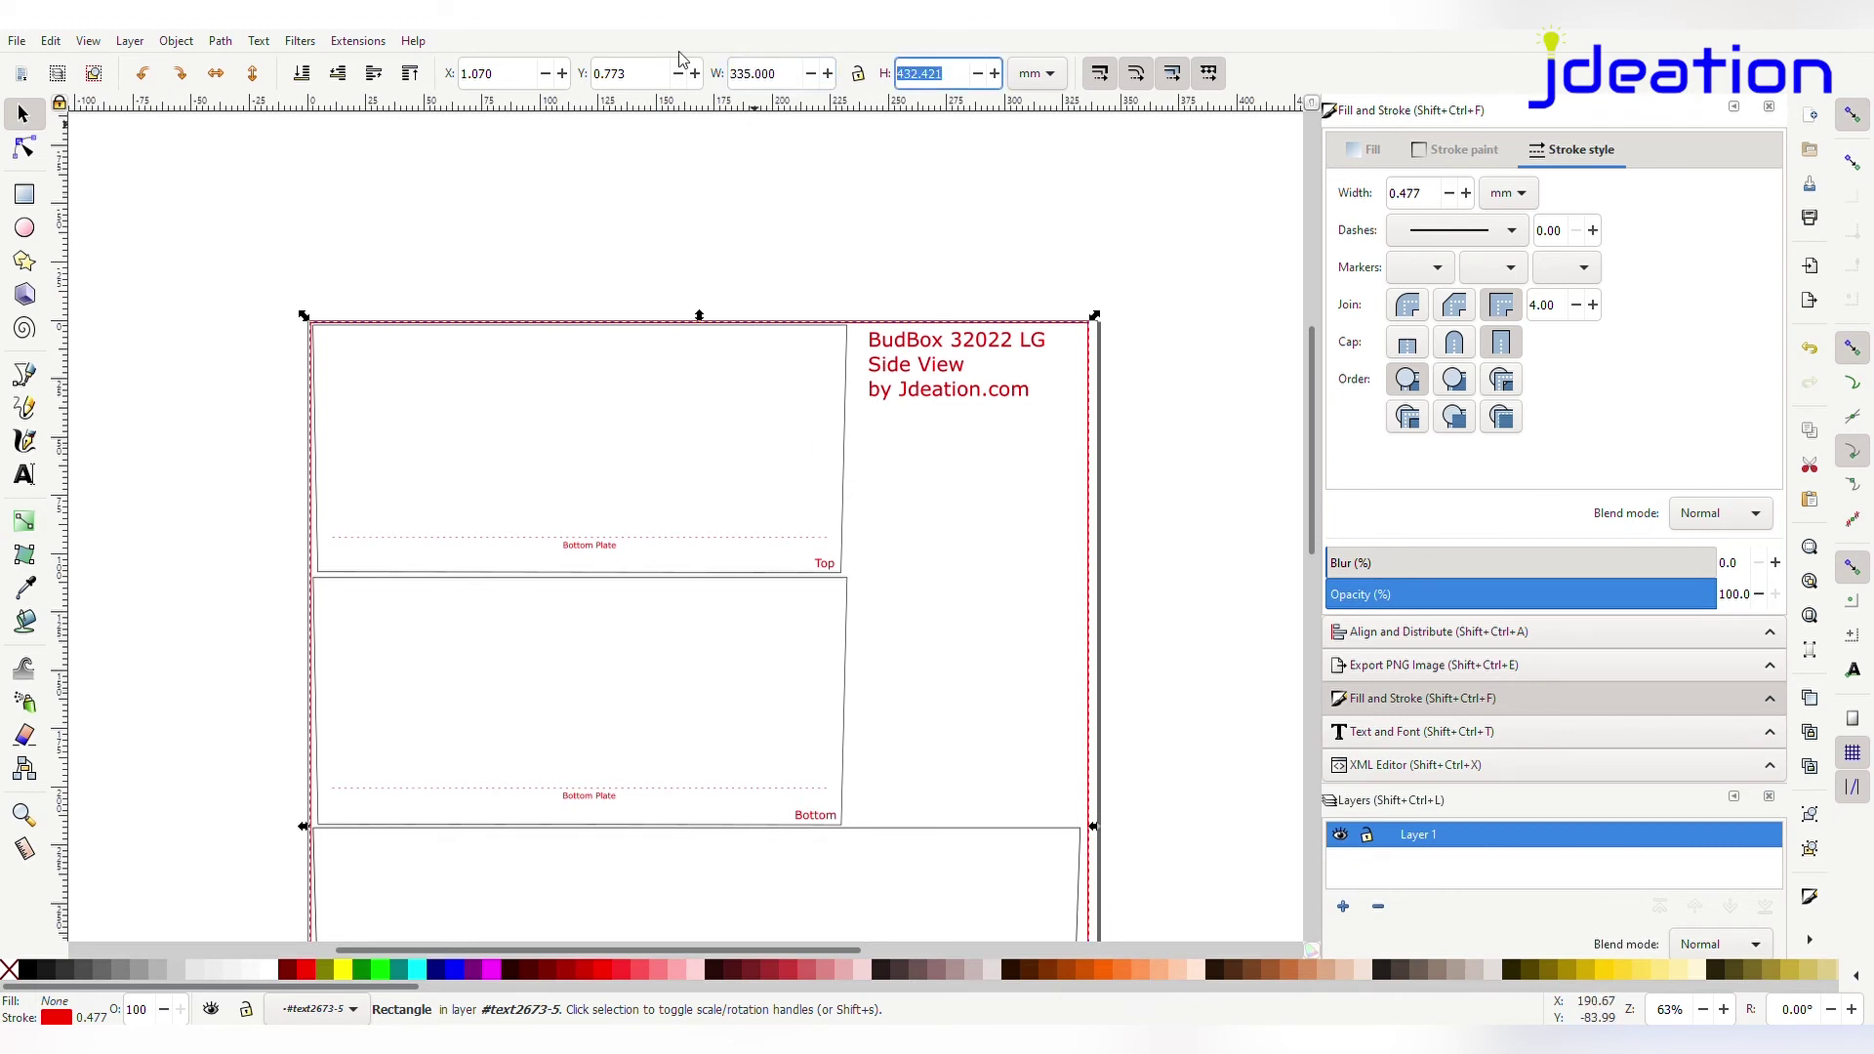
{"action": "type", "text": "432"}
{"action": "key", "text": "Return"}
{"action": "scroll", "coordinate": [1162, 635], "scroll_direction": "down", "scroll_amount": 10}
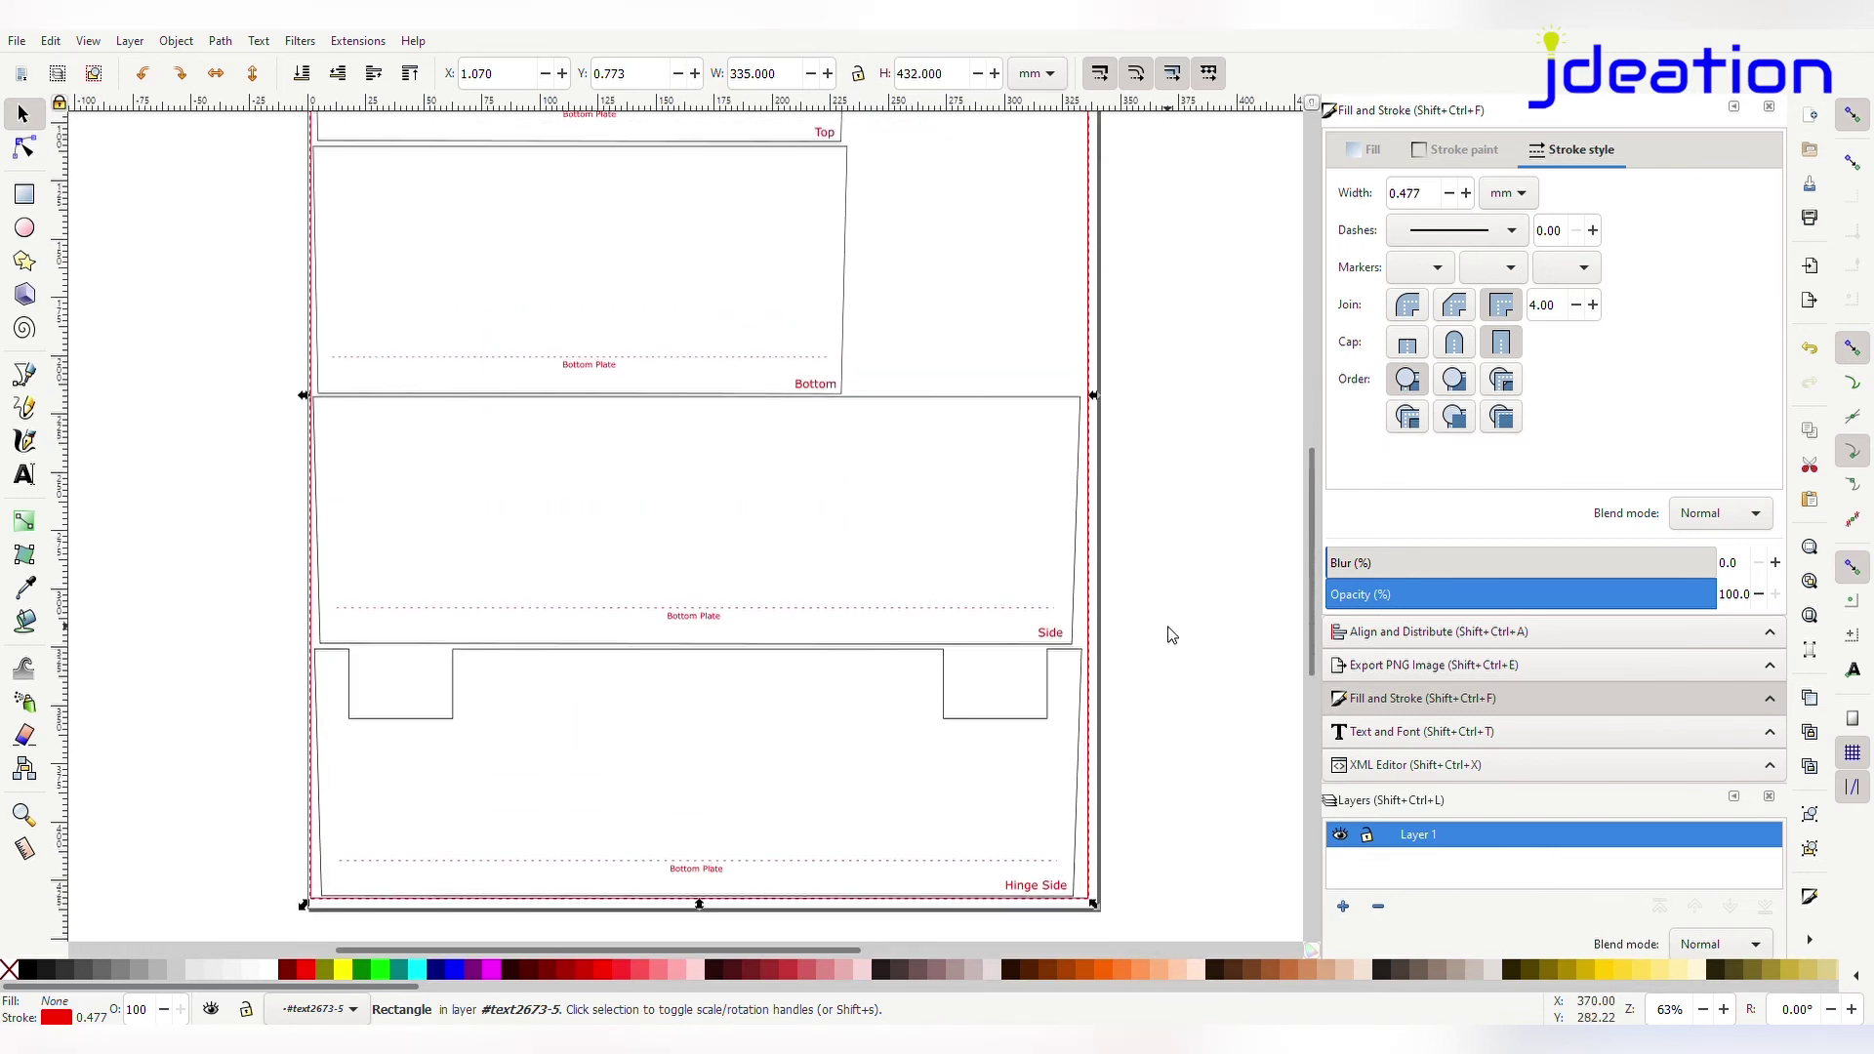
{"action": "scroll", "coordinate": [1151, 632], "scroll_direction": "up", "scroll_amount": 8}
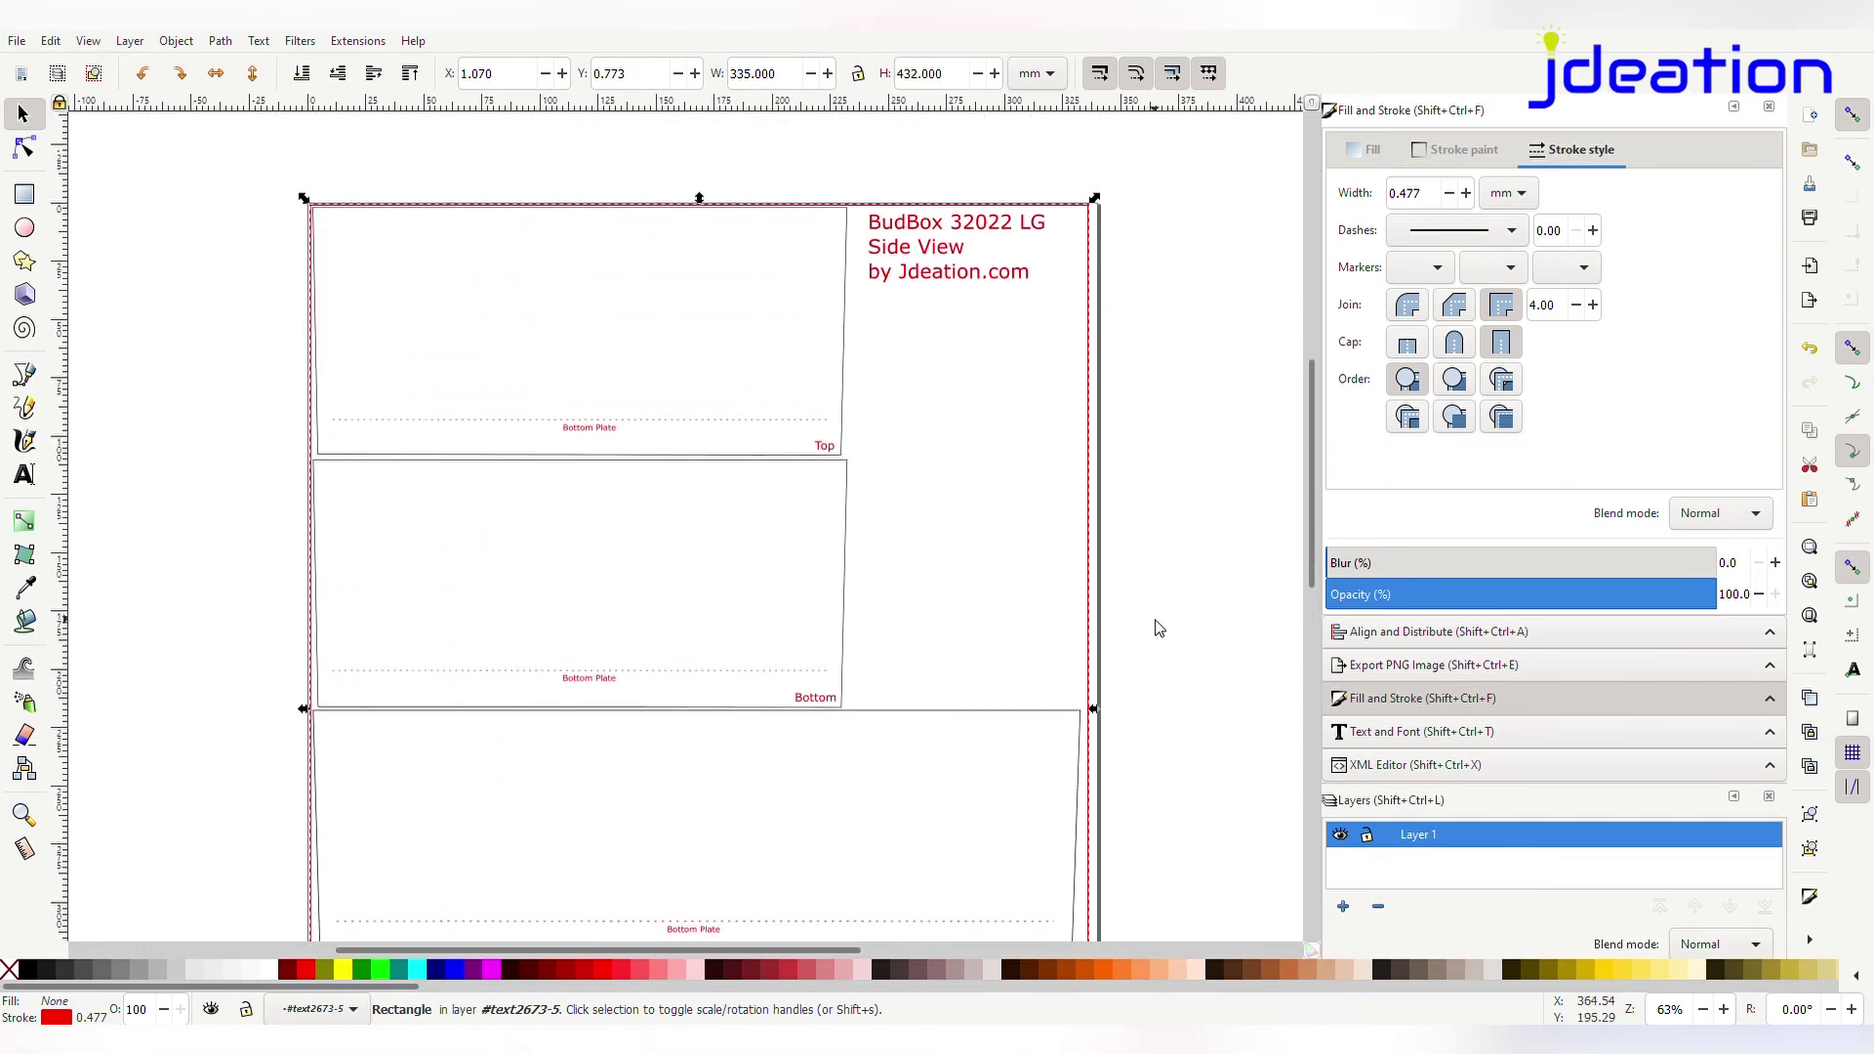
Add the text "Outside Dimensions:" below the red title and move it right, across the red border
{"action": "left_click", "coordinate": [24, 475]}
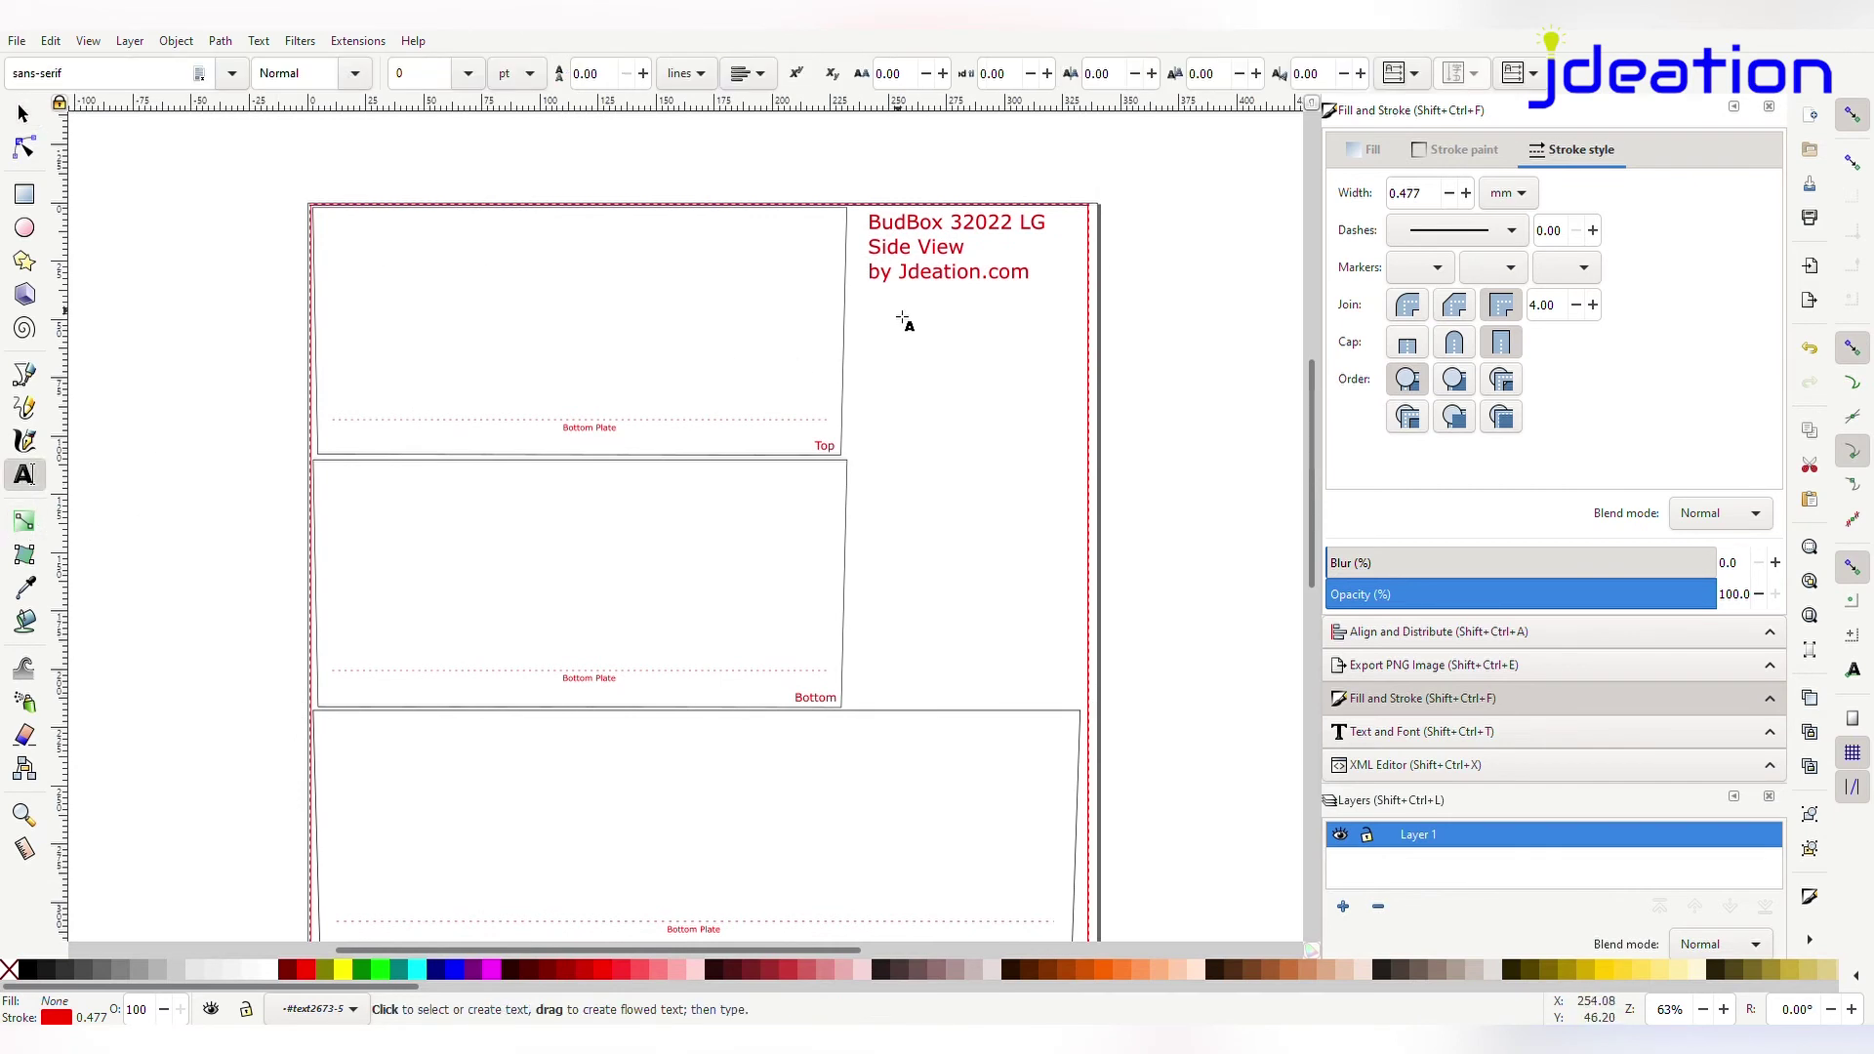
{"action": "left_click_drag", "start_coordinate": [867, 300], "coordinate": [1076, 403]}
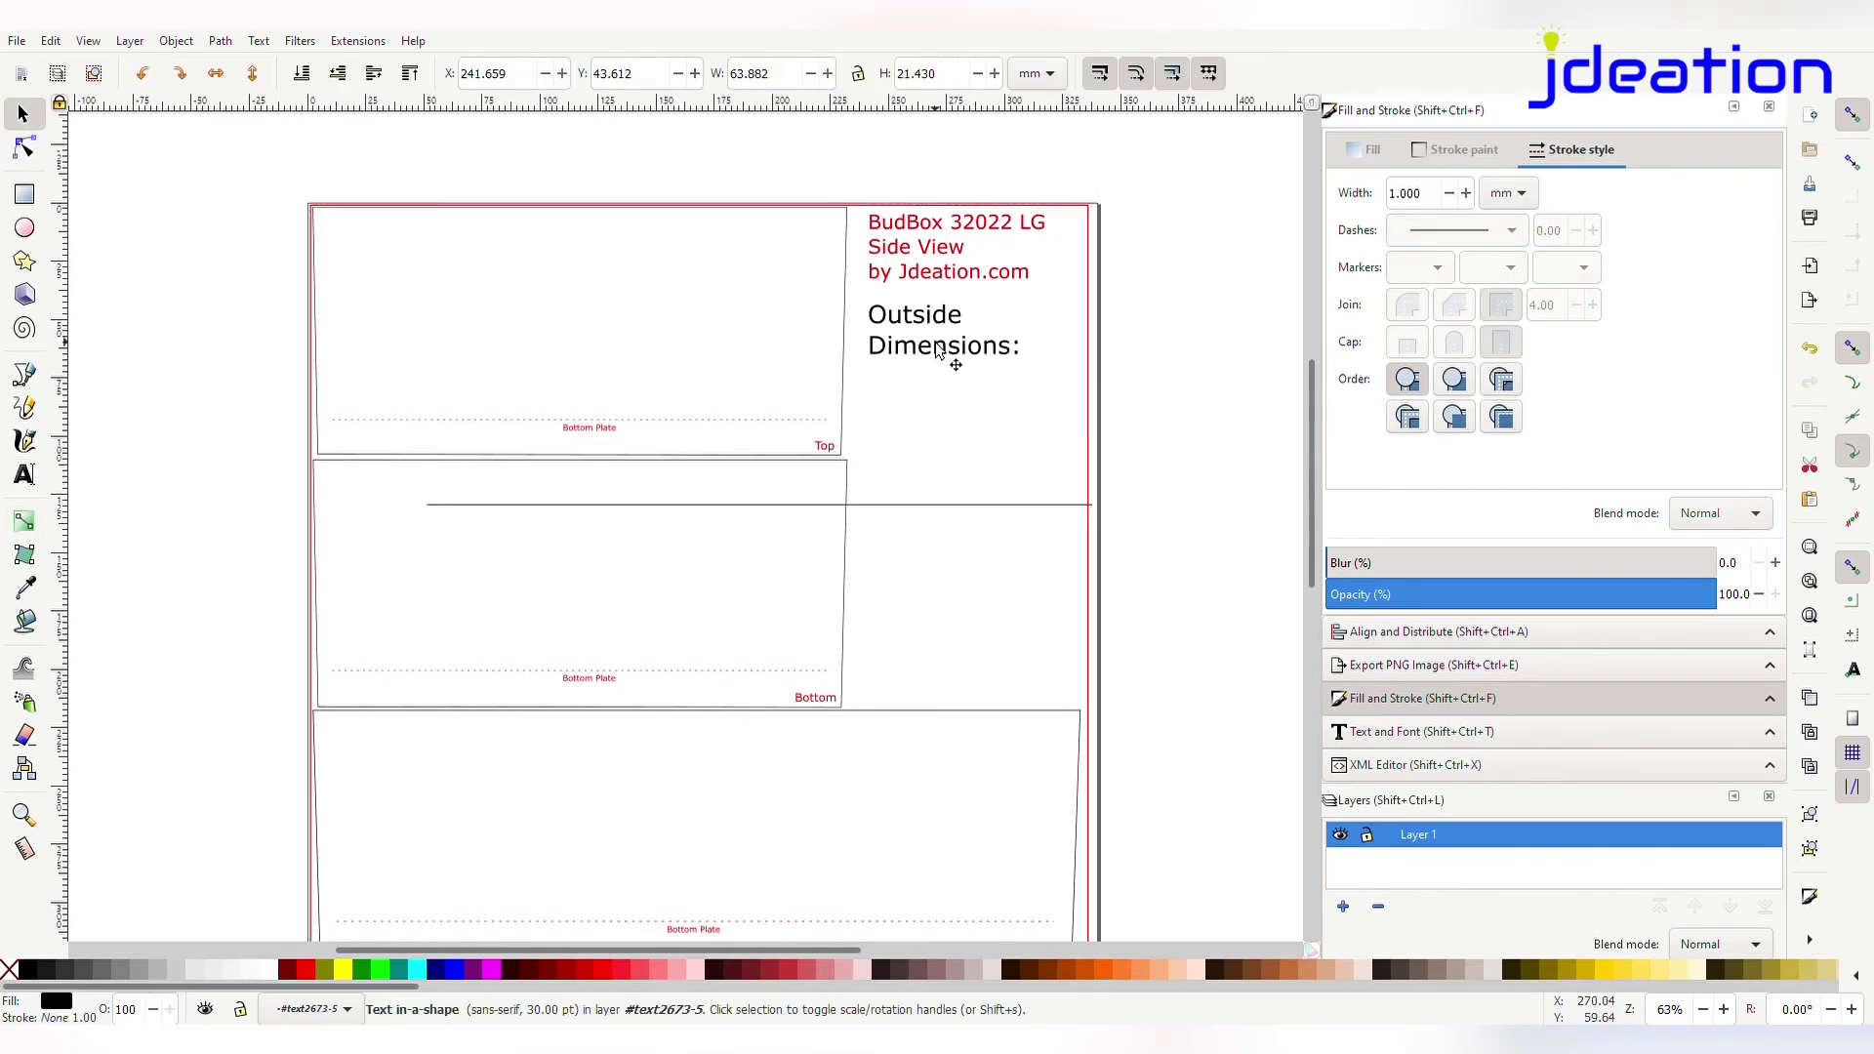
{"action": "left_click", "coordinate": [939, 345]}
{"action": "left_click", "coordinate": [986, 512]}
{"action": "left_click_drag", "start_coordinate": [944, 352], "coordinate": [1057, 372]}
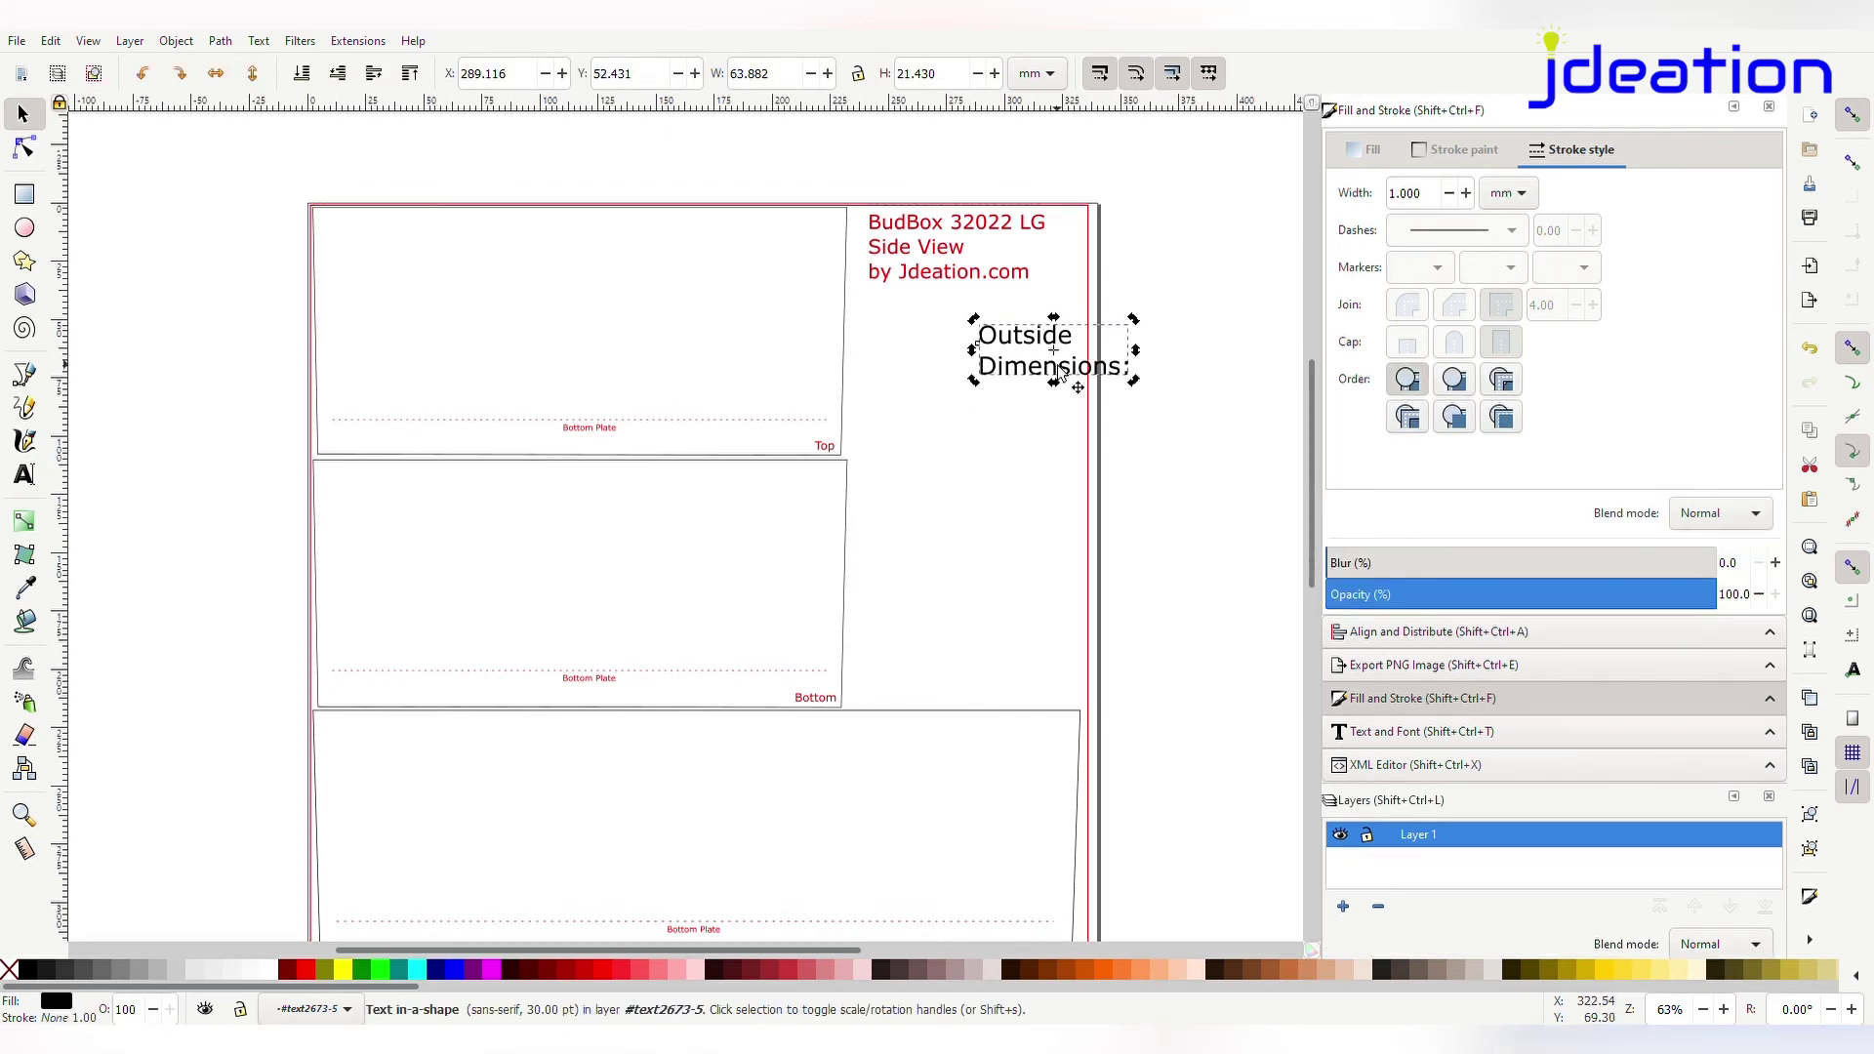
Set the "Outside Dimensions:" text to font size 14 and fill it with red (ff0000)
{"action": "left_click", "coordinate": [1431, 732]}
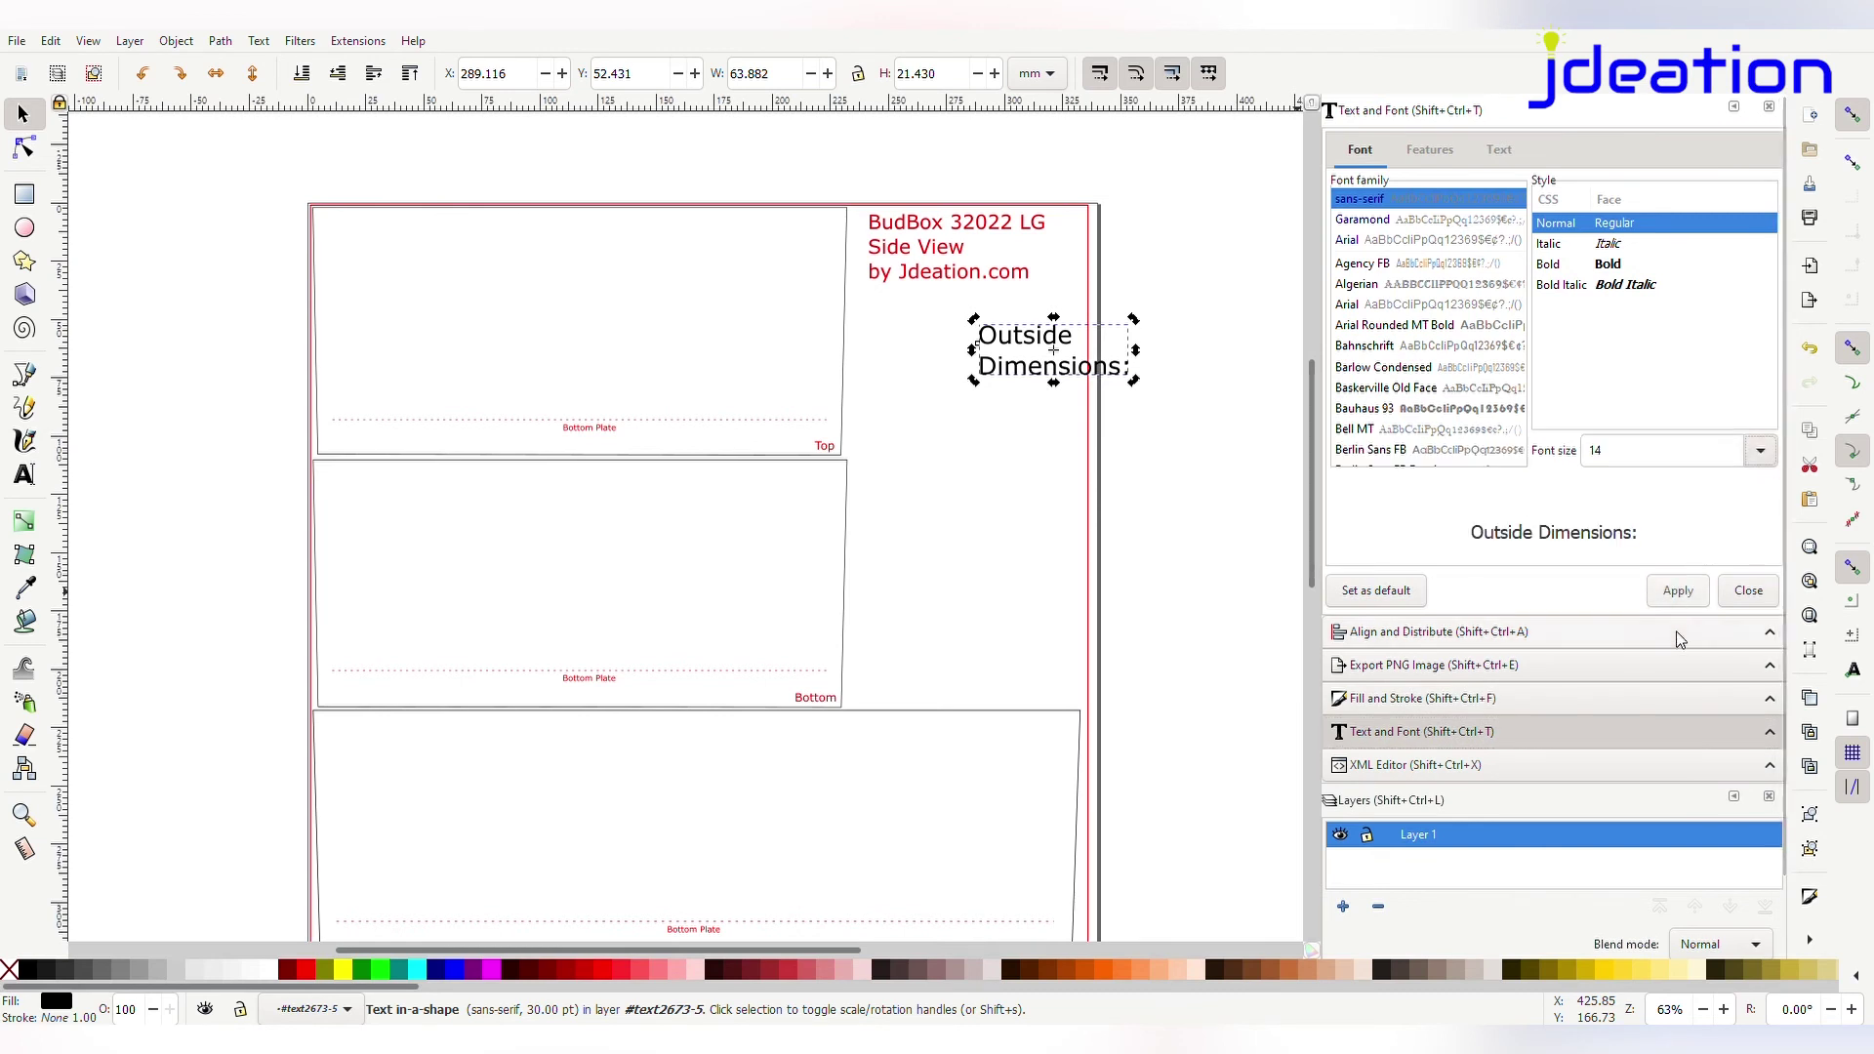
{"action": "left_click", "coordinate": [1679, 592]}
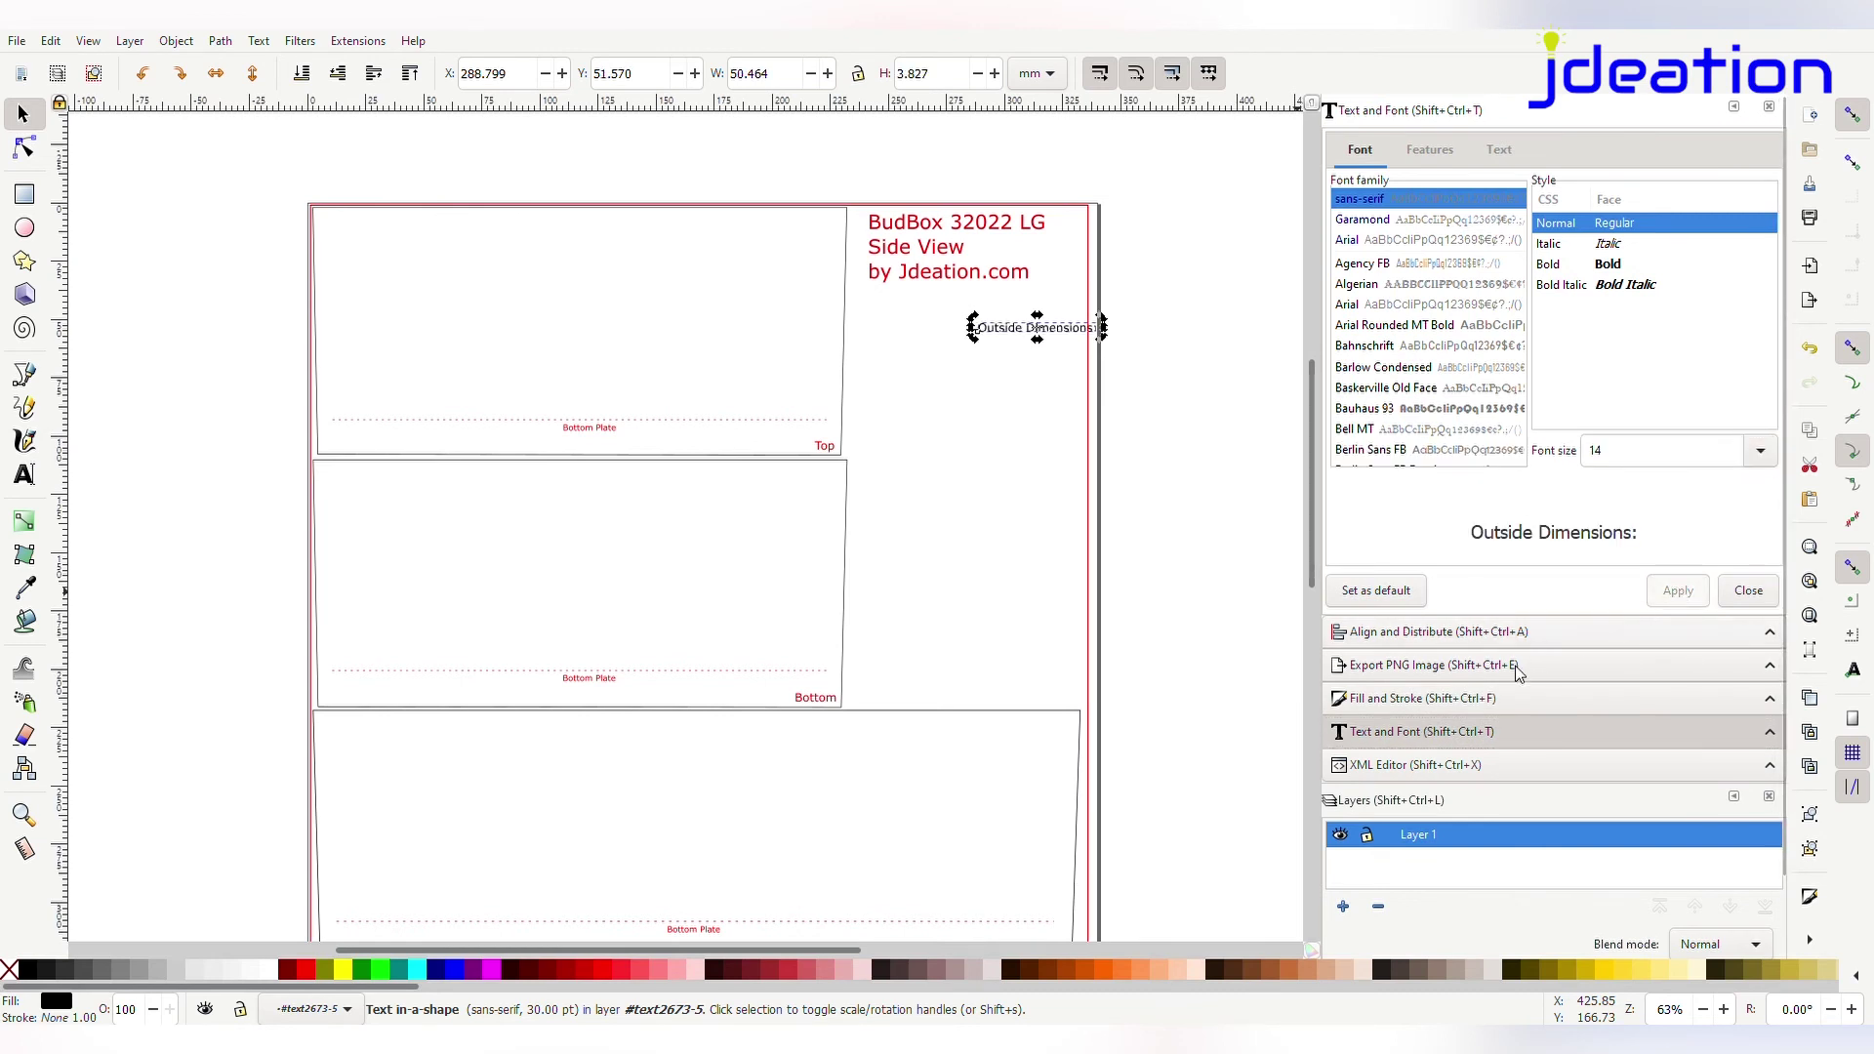
{"action": "left_click", "coordinate": [1474, 699]}
{"action": "left_click", "coordinate": [1366, 149]}
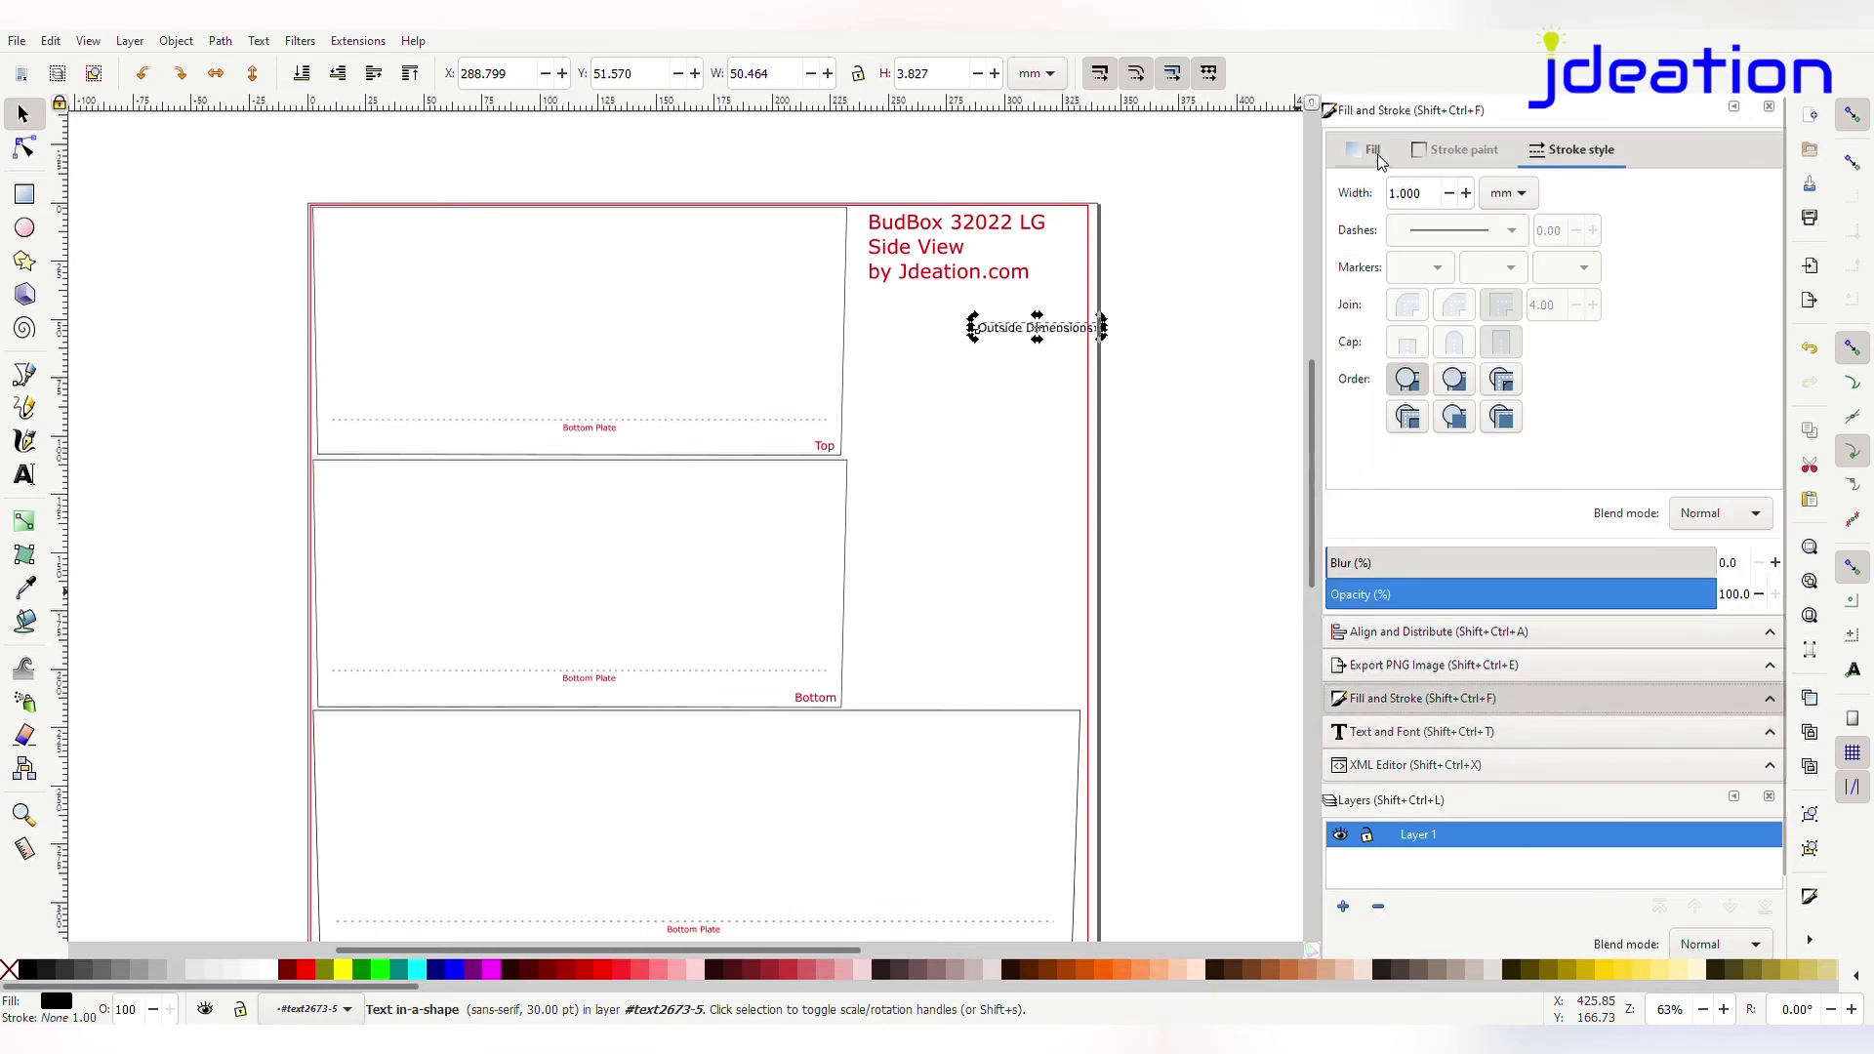
{"action": "left_click_drag", "start_coordinate": [1477, 298], "coordinate": [1695, 296]}
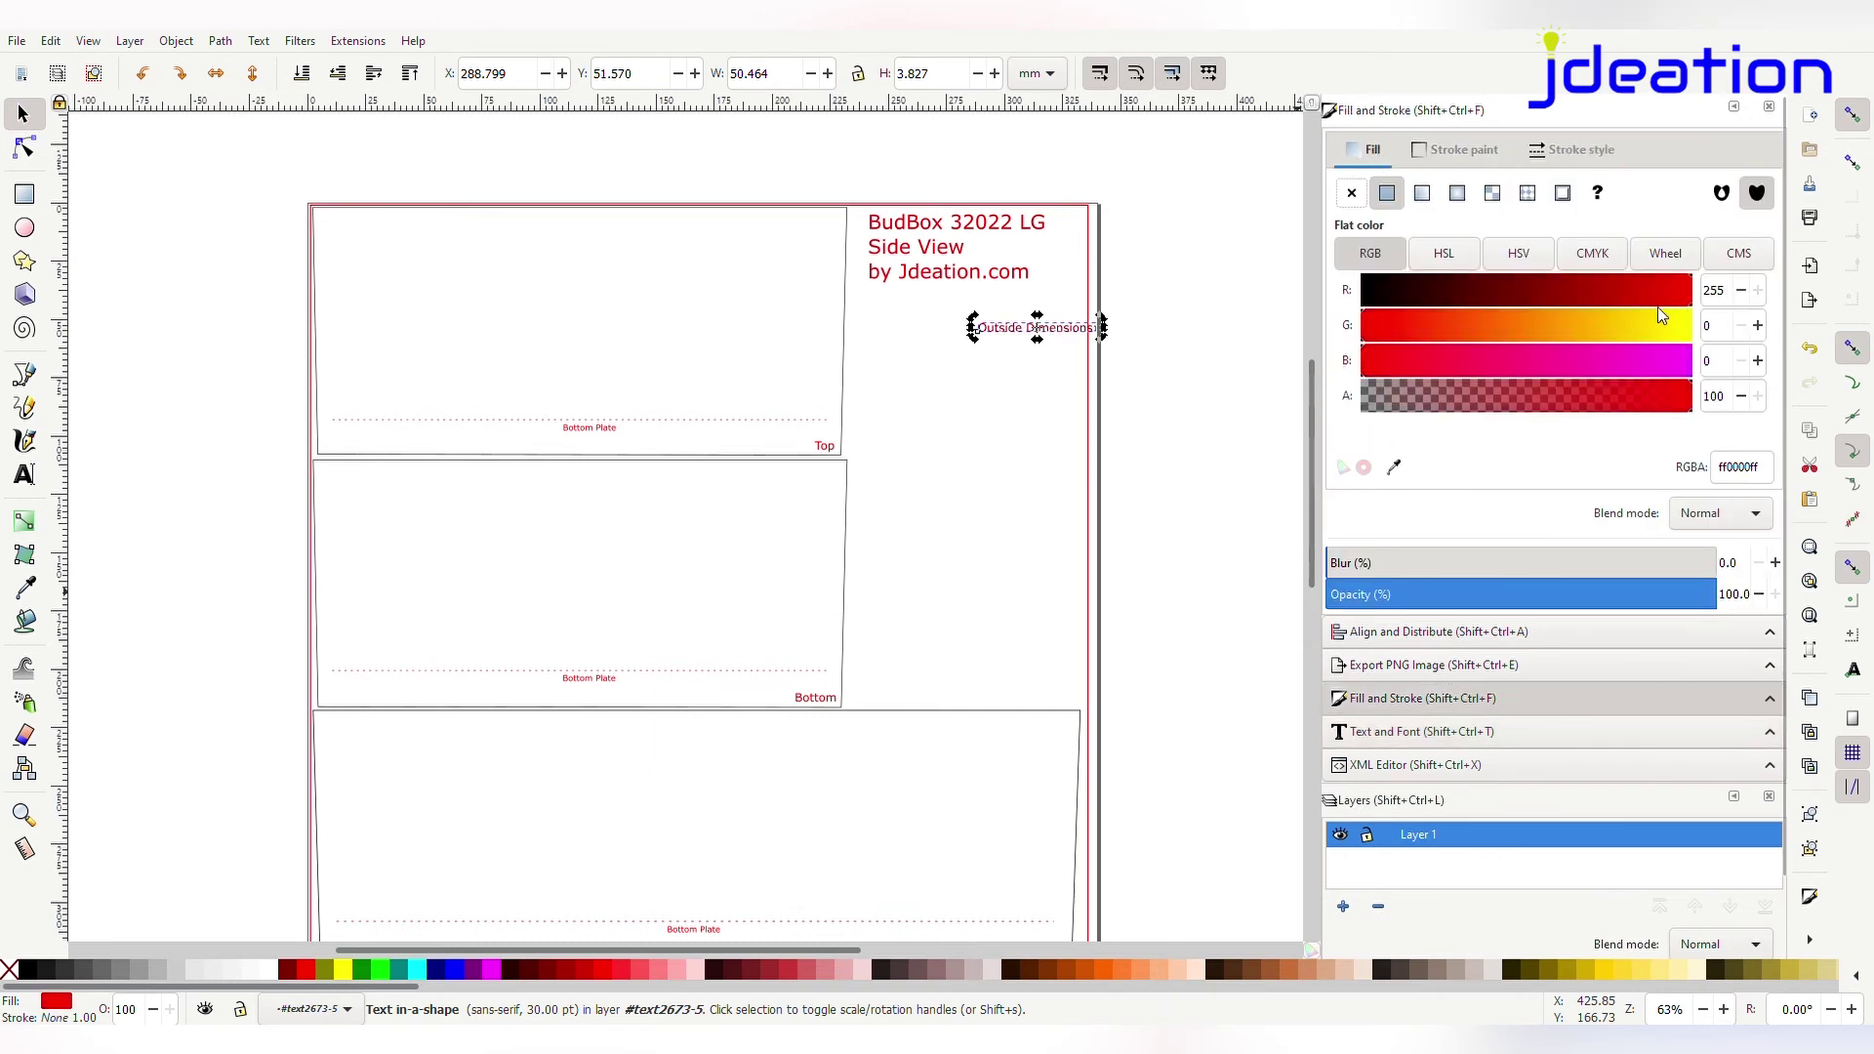
{"action": "left_click", "coordinate": [1074, 350]}
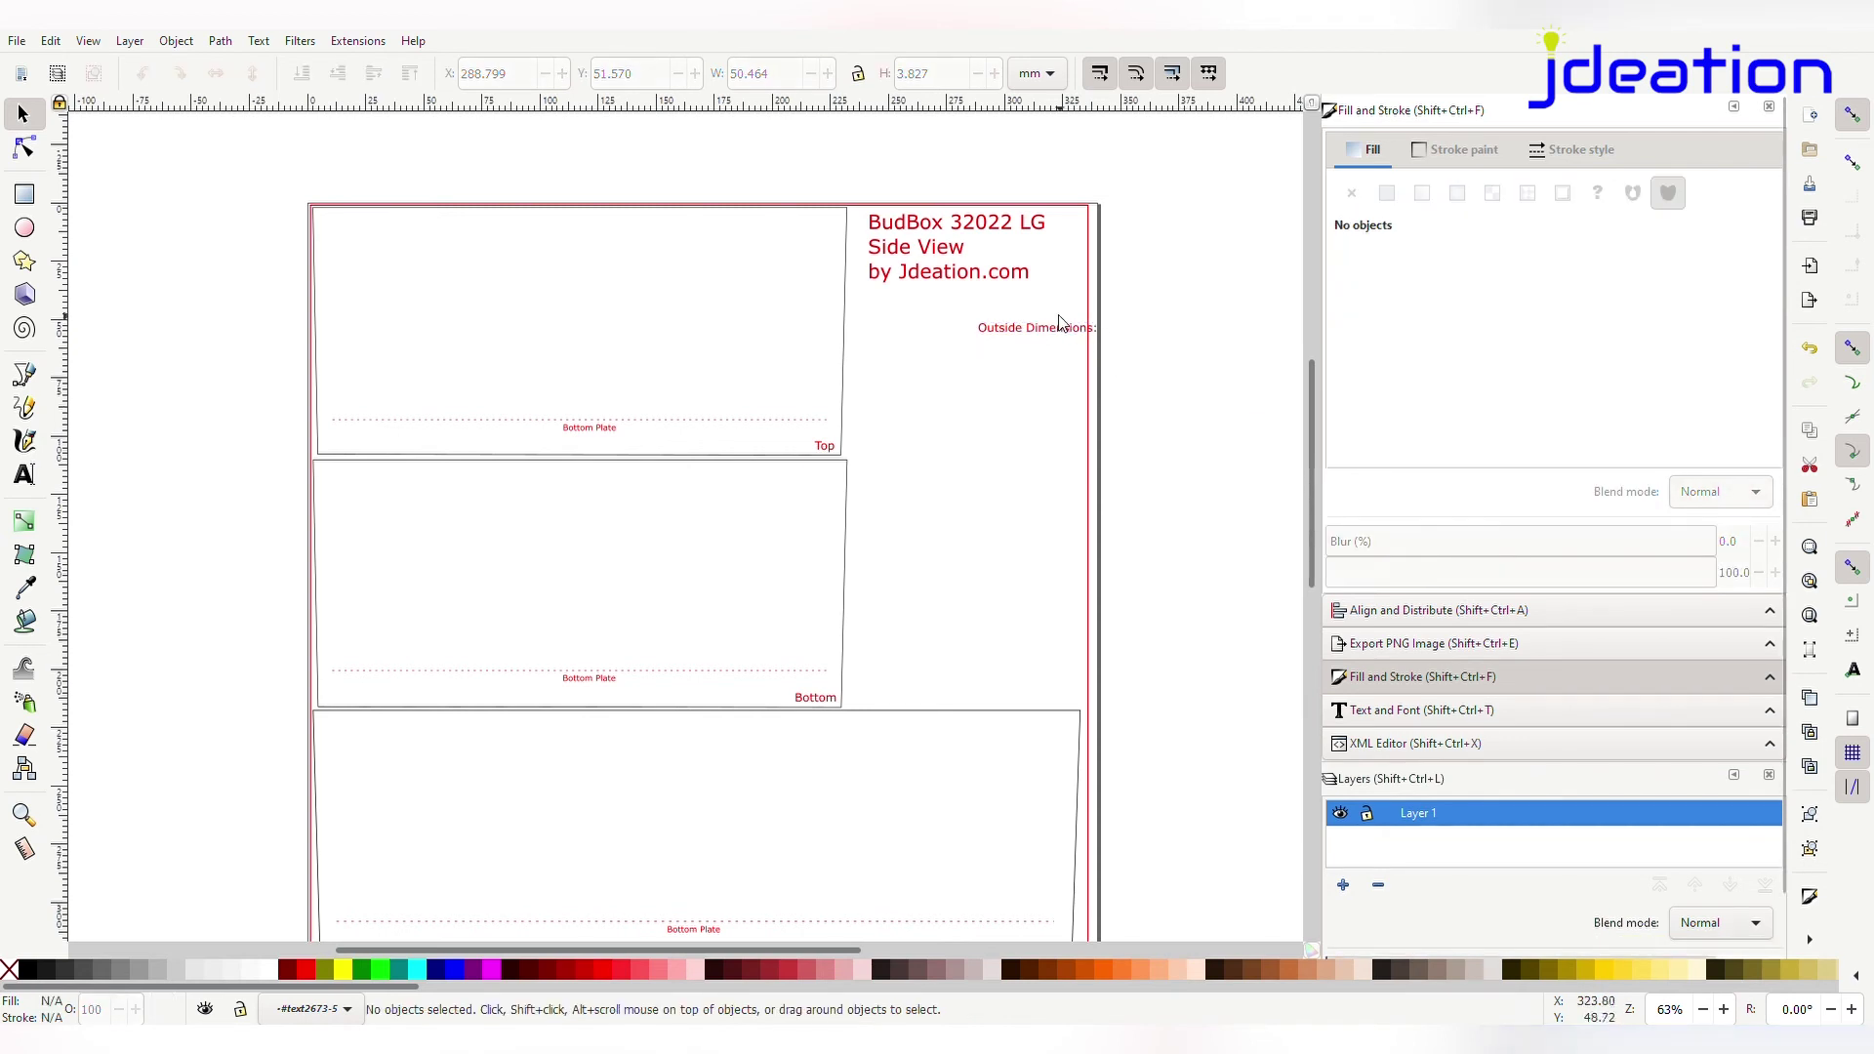
Add the lines "335mm Width" and "432mm Height" below "Outside Dimensions:" in the same text object
{"action": "left_click", "coordinate": [1061, 334]}
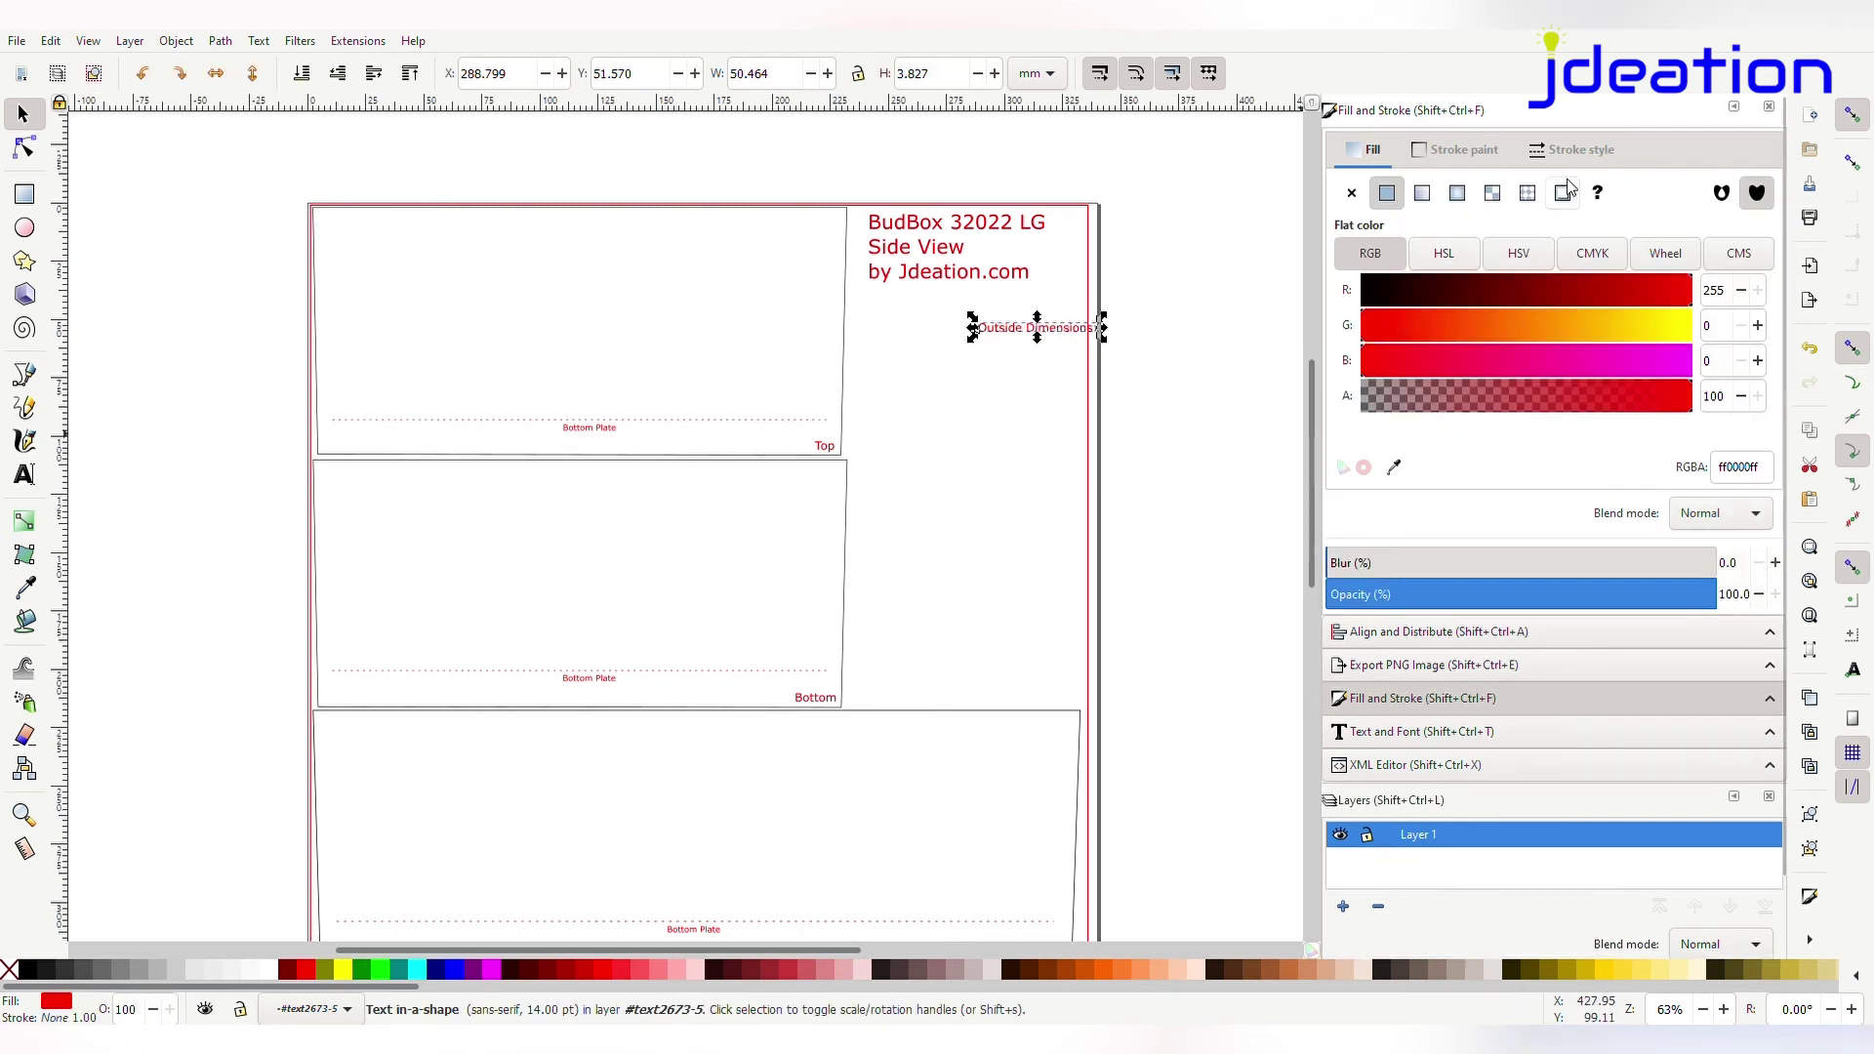
{"action": "left_click", "coordinate": [1489, 732]}
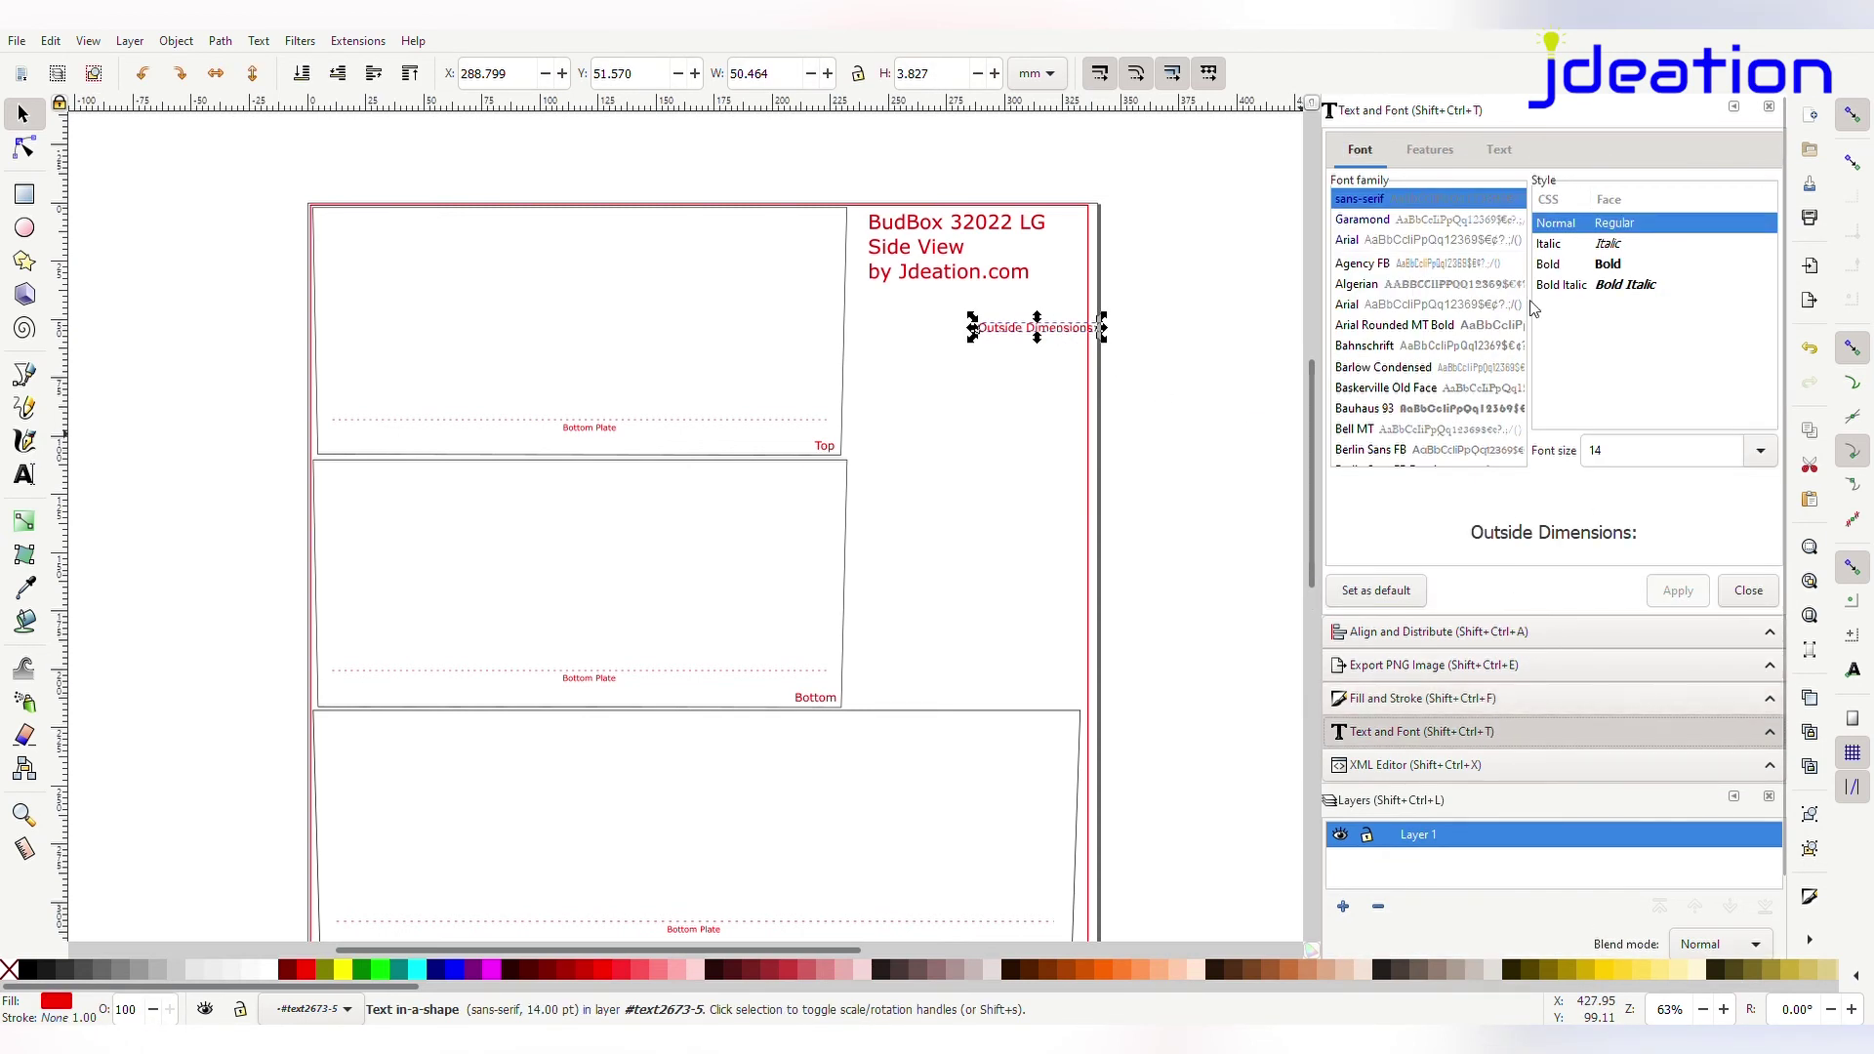
{"action": "left_click", "coordinate": [1504, 152]}
{"action": "key", "text": "Return"}
{"action": "type", "text": "335mm Width"}
{"action": "key", "text": "Return"}
{"action": "type", "text": "432mm Height"}
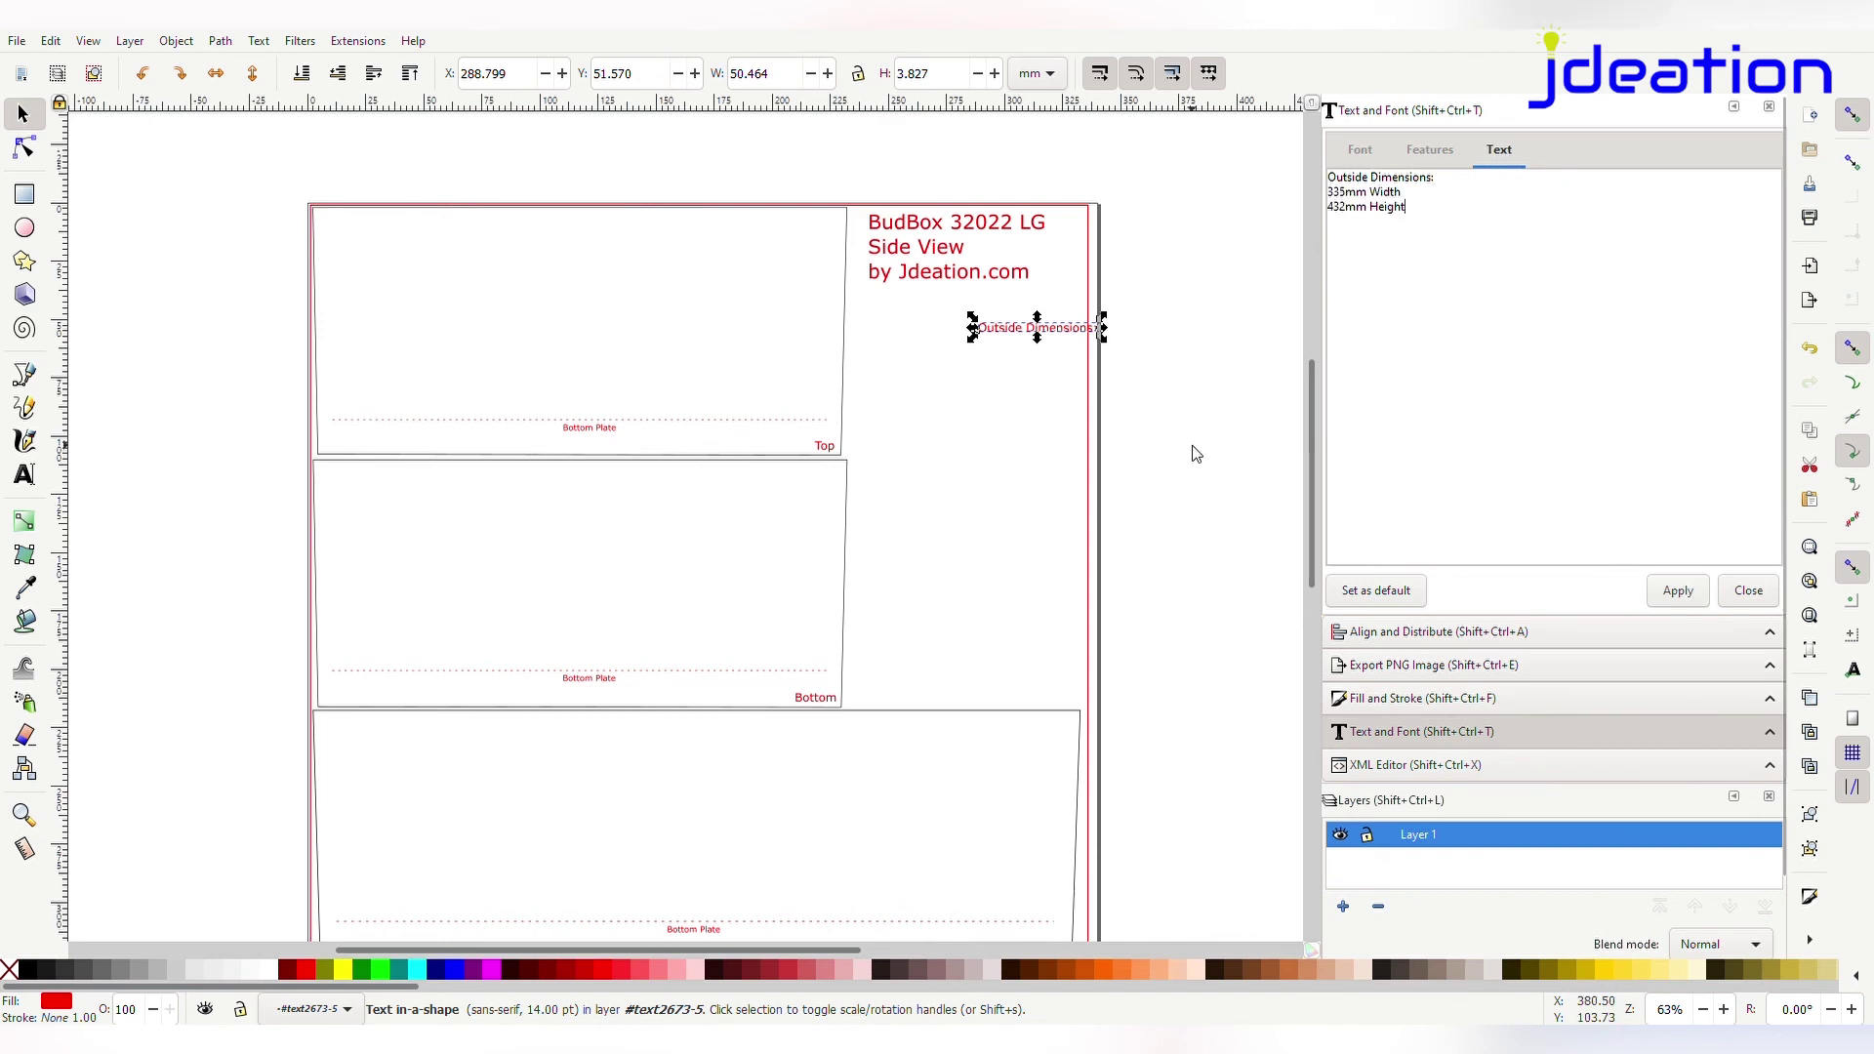
{"action": "left_click", "coordinate": [1692, 588]}
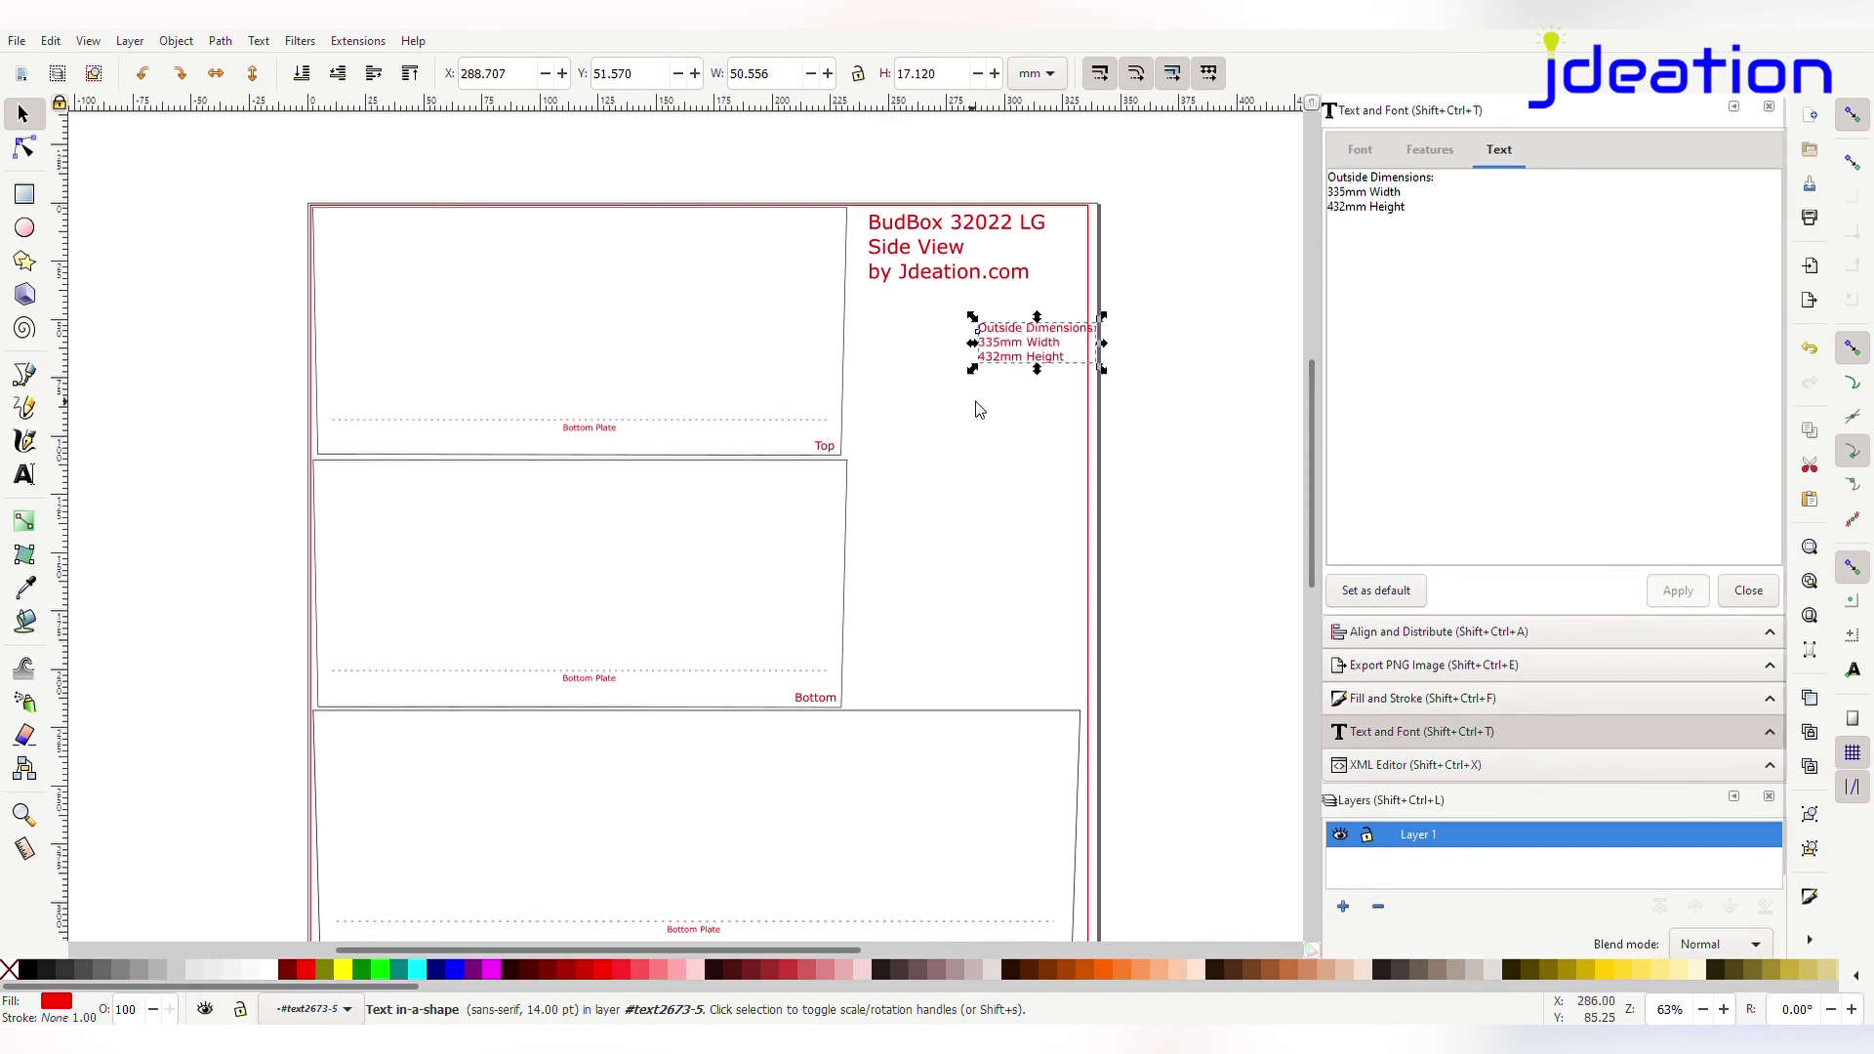
Move the outside-dimensions text inside the red border, directly below the title block at about X 242 mm, Y 44 mm
{"action": "left_click_drag", "start_coordinate": [1054, 372], "coordinate": [945, 354]}
{"action": "left_click", "coordinate": [244, 71]}
{"action": "left_click", "coordinate": [1213, 502]}
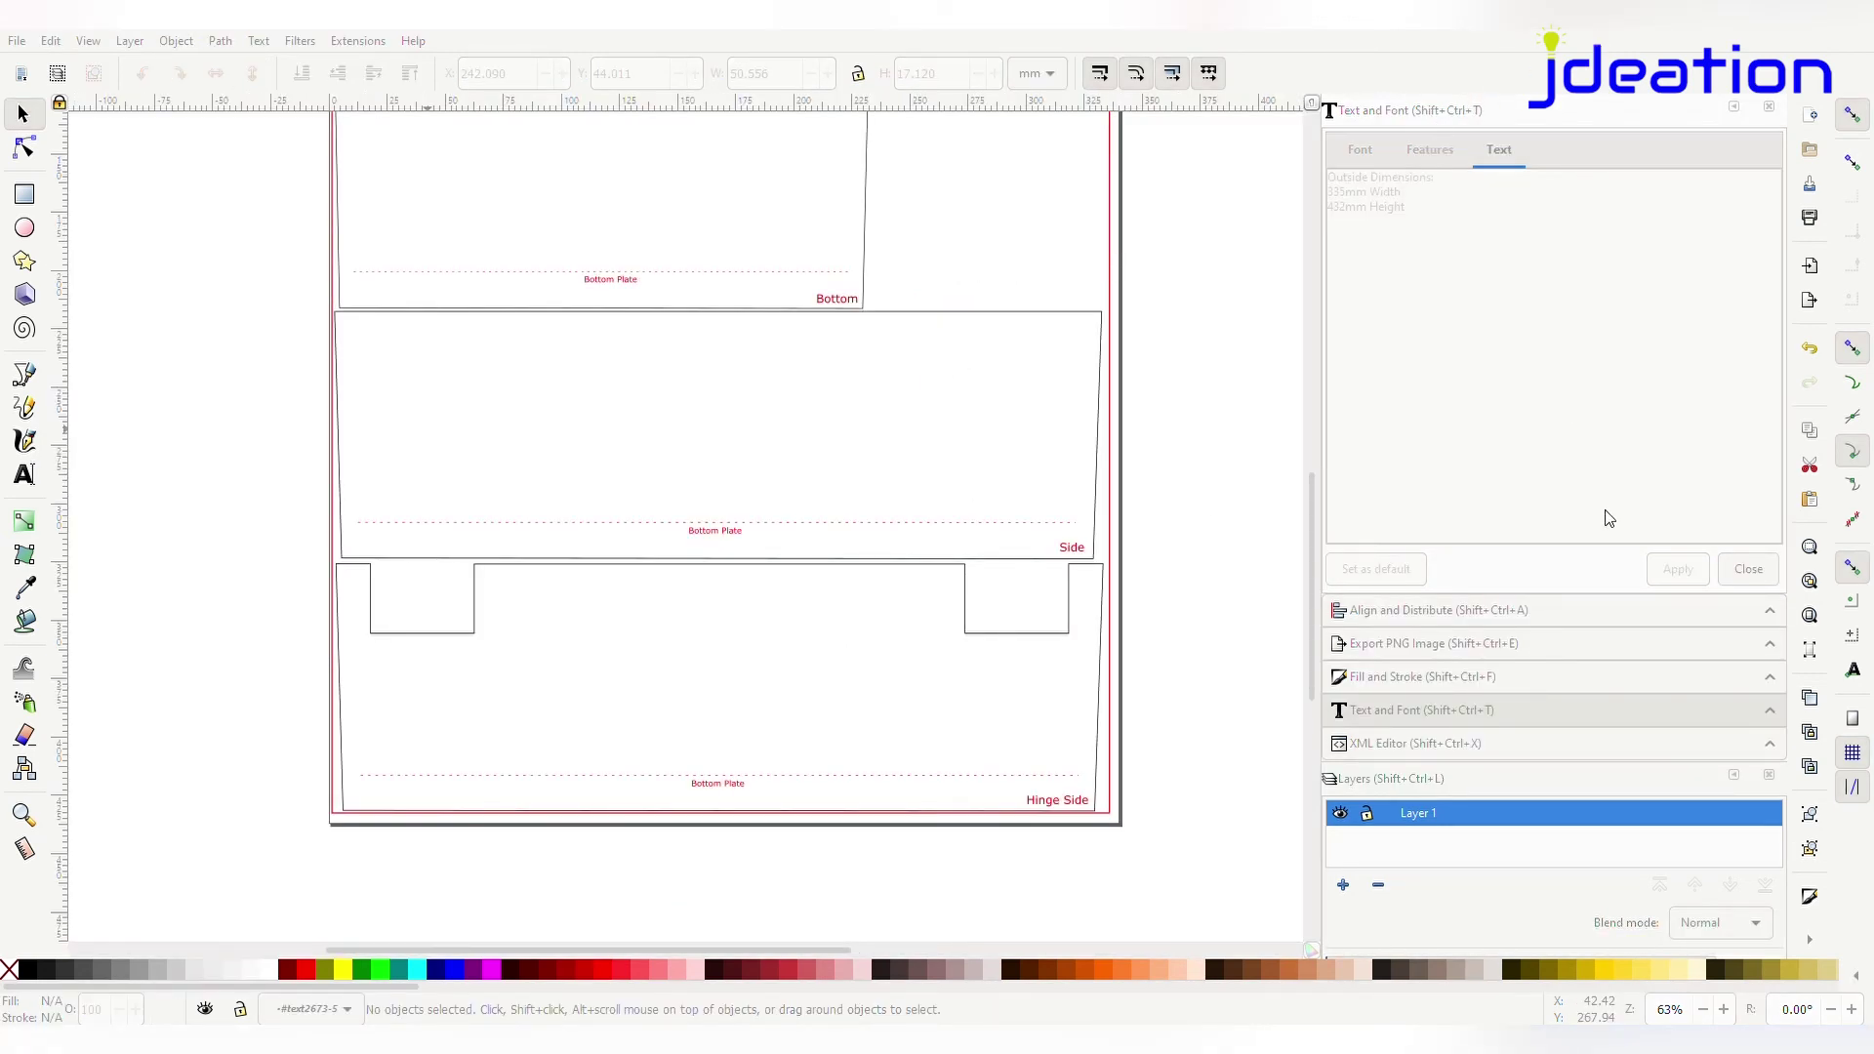
Delete all the Jdeation component template objects lying beside the page
{"action": "scroll", "coordinate": [577, 536], "scroll_direction": "down", "scroll_amount": 1}
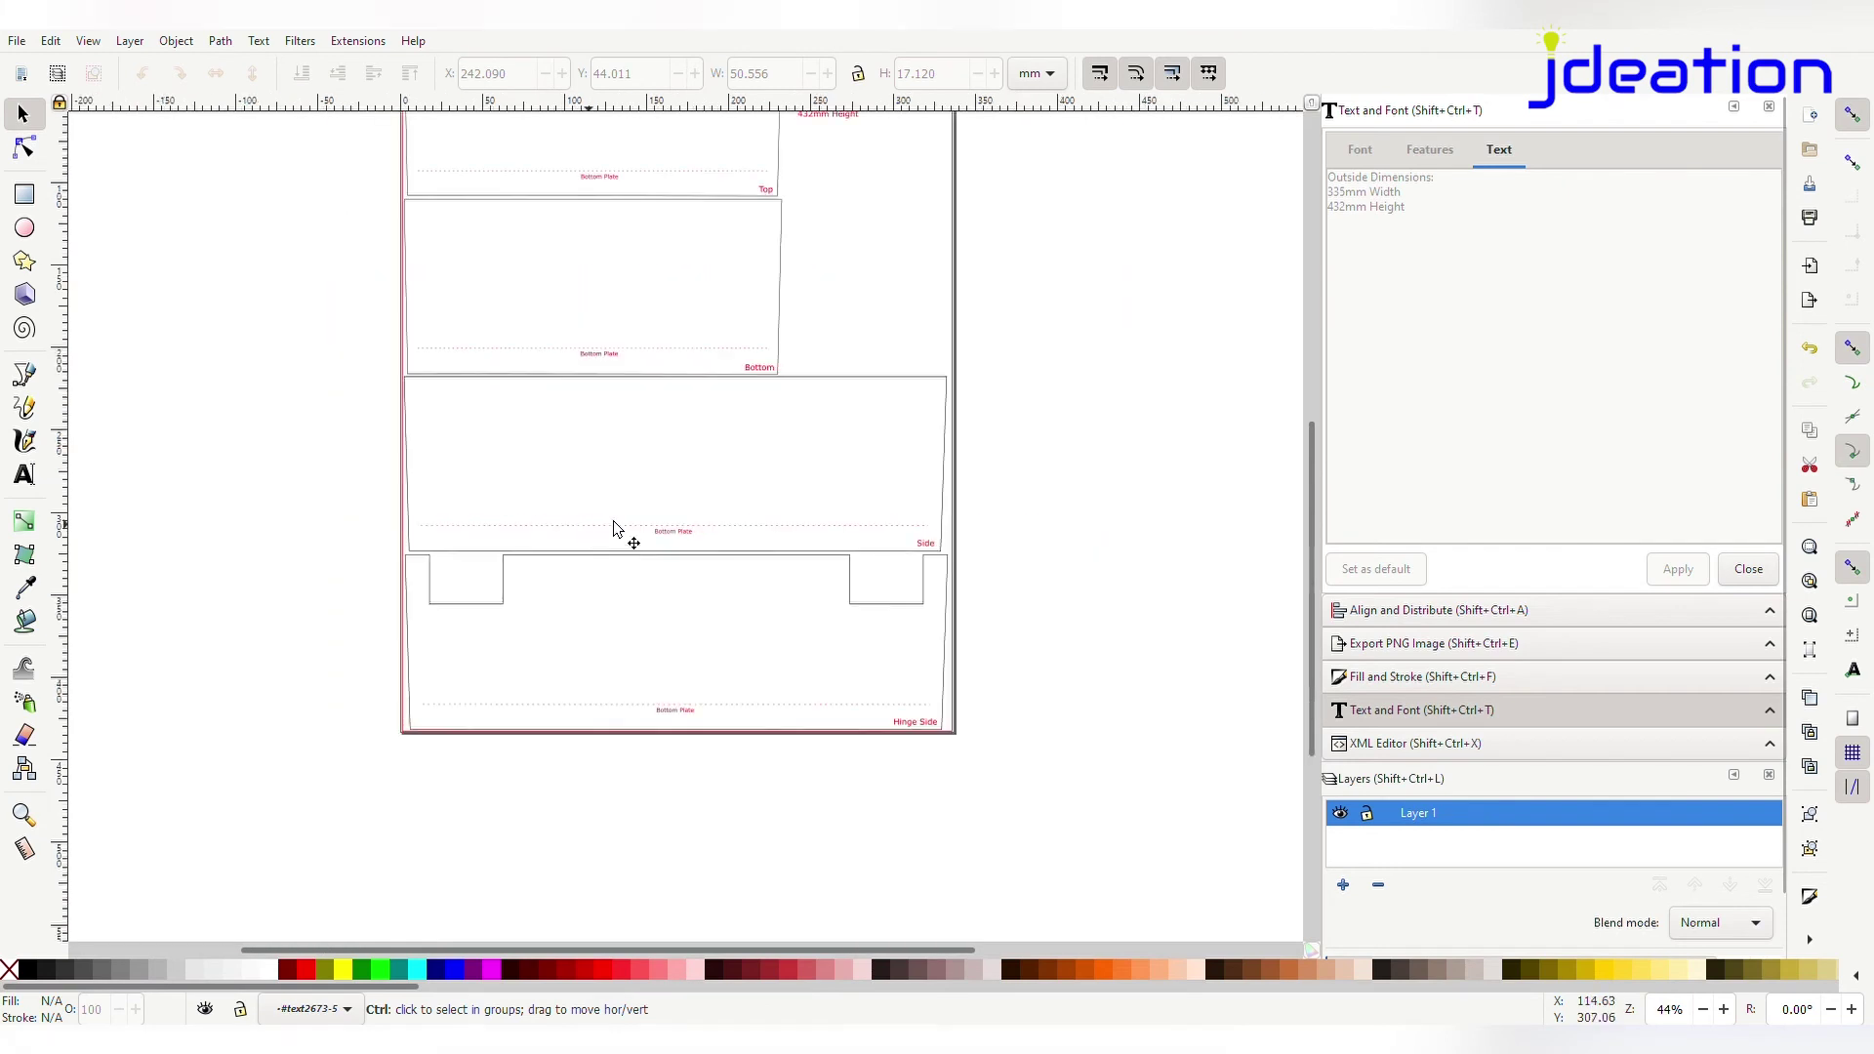
{"action": "scroll", "coordinate": [1326, 490], "scroll_direction": "up", "scroll_amount": 5}
{"action": "scroll", "coordinate": [1324, 488], "scroll_direction": "down", "scroll_amount": 1}
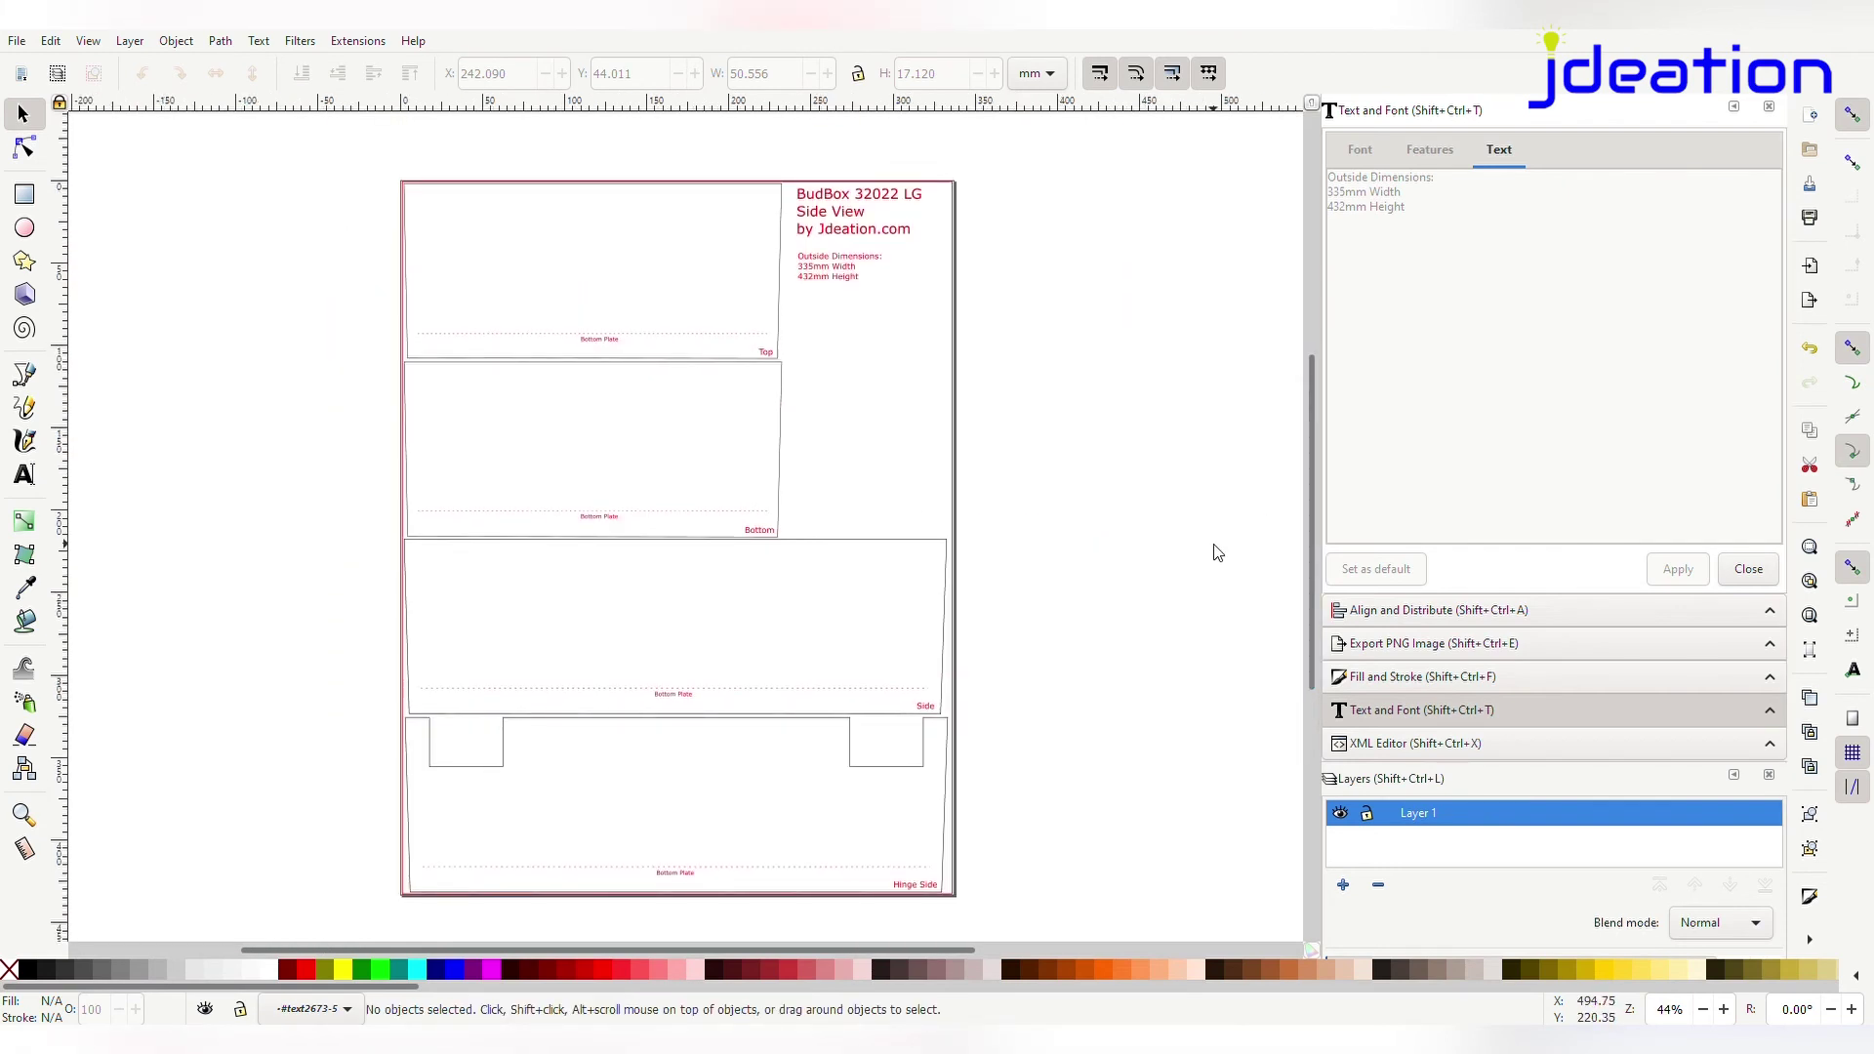
{"action": "scroll", "coordinate": [1142, 879], "scroll_direction": "down", "scroll_amount": 2}
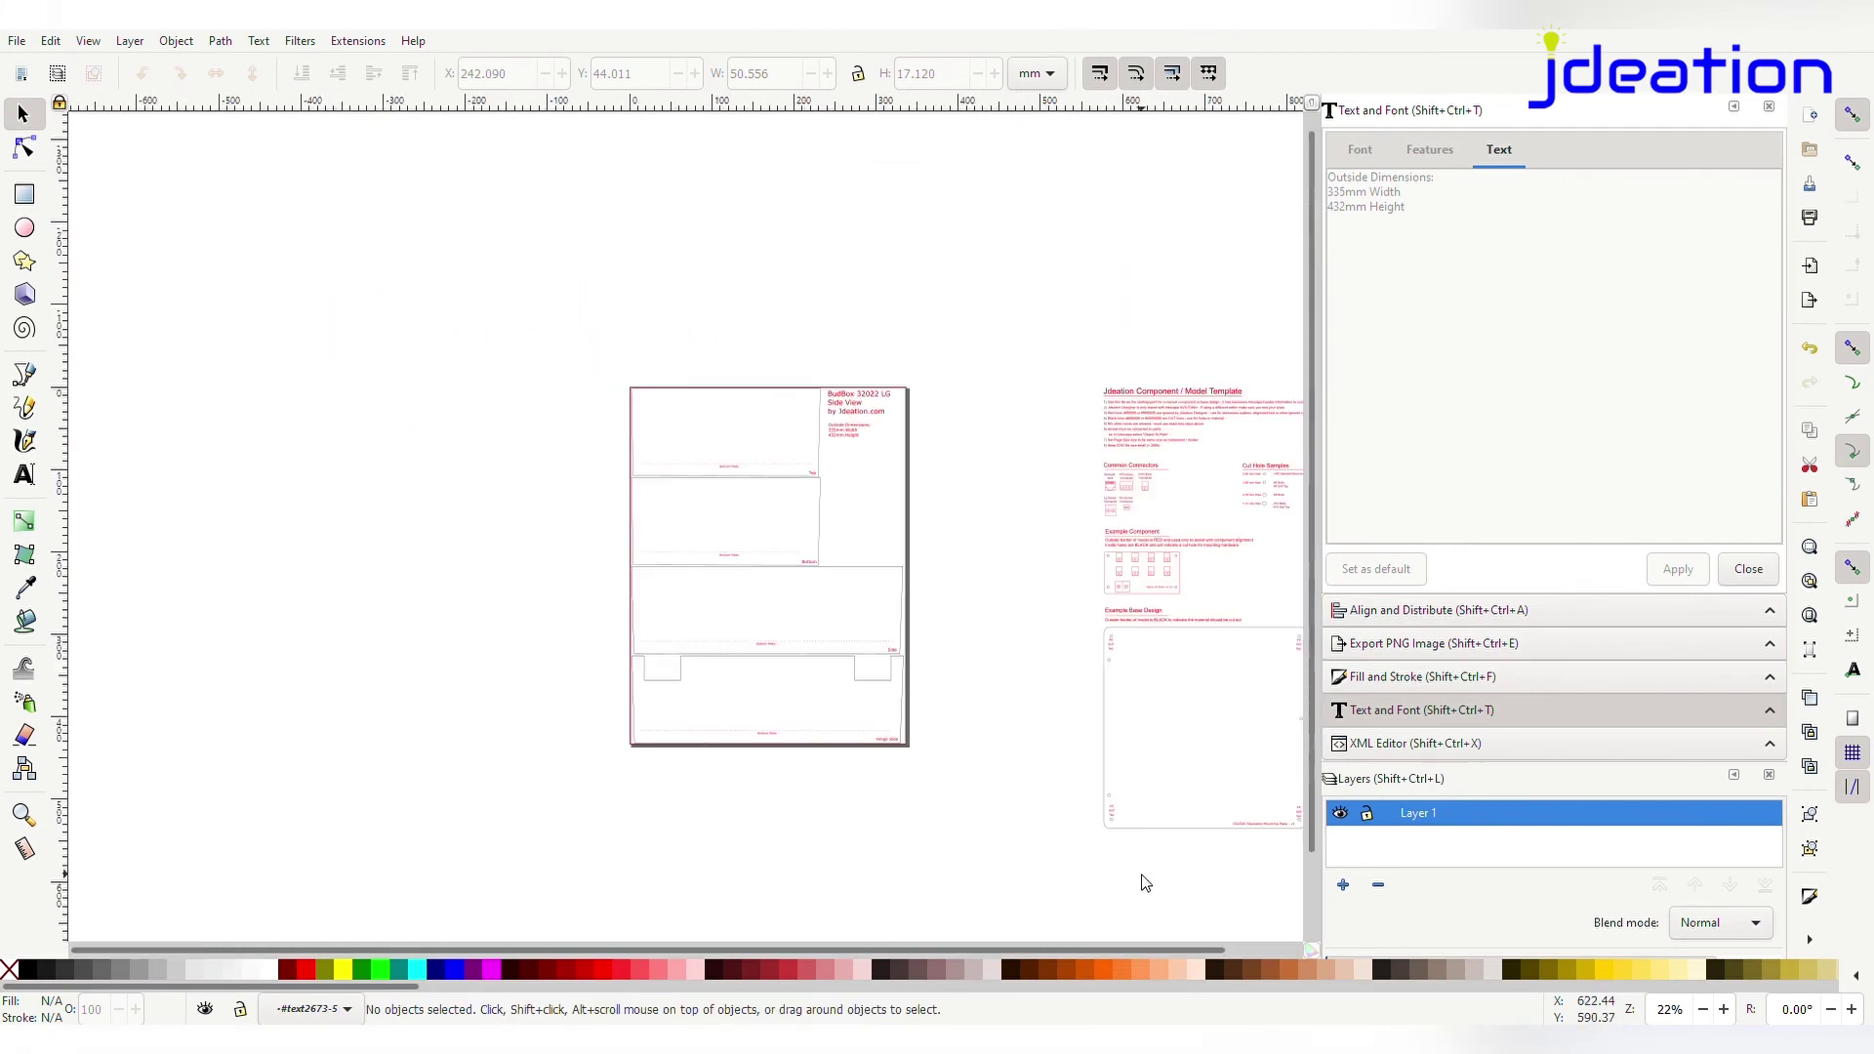
{"action": "left_click_drag", "start_coordinate": [1154, 951], "coordinate": [1238, 957]}
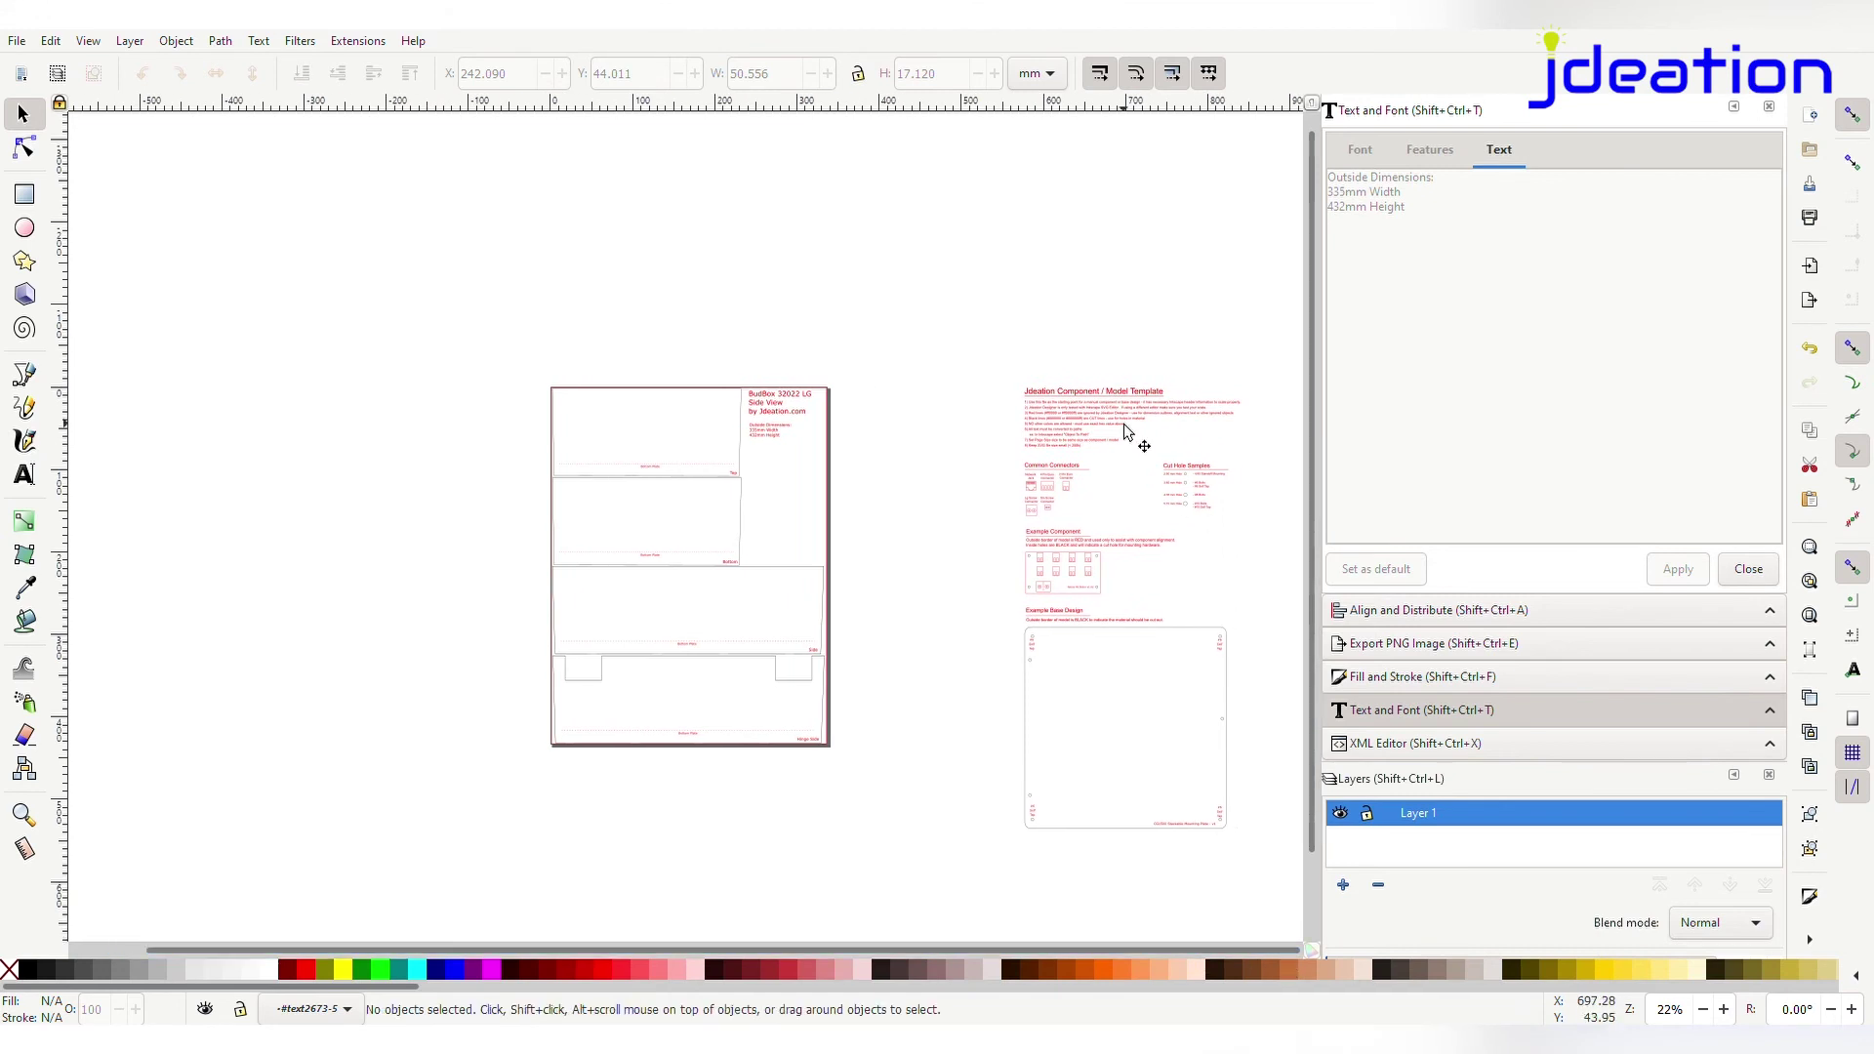
{"action": "scroll", "coordinate": [1128, 434], "scroll_direction": "up", "scroll_amount": 2}
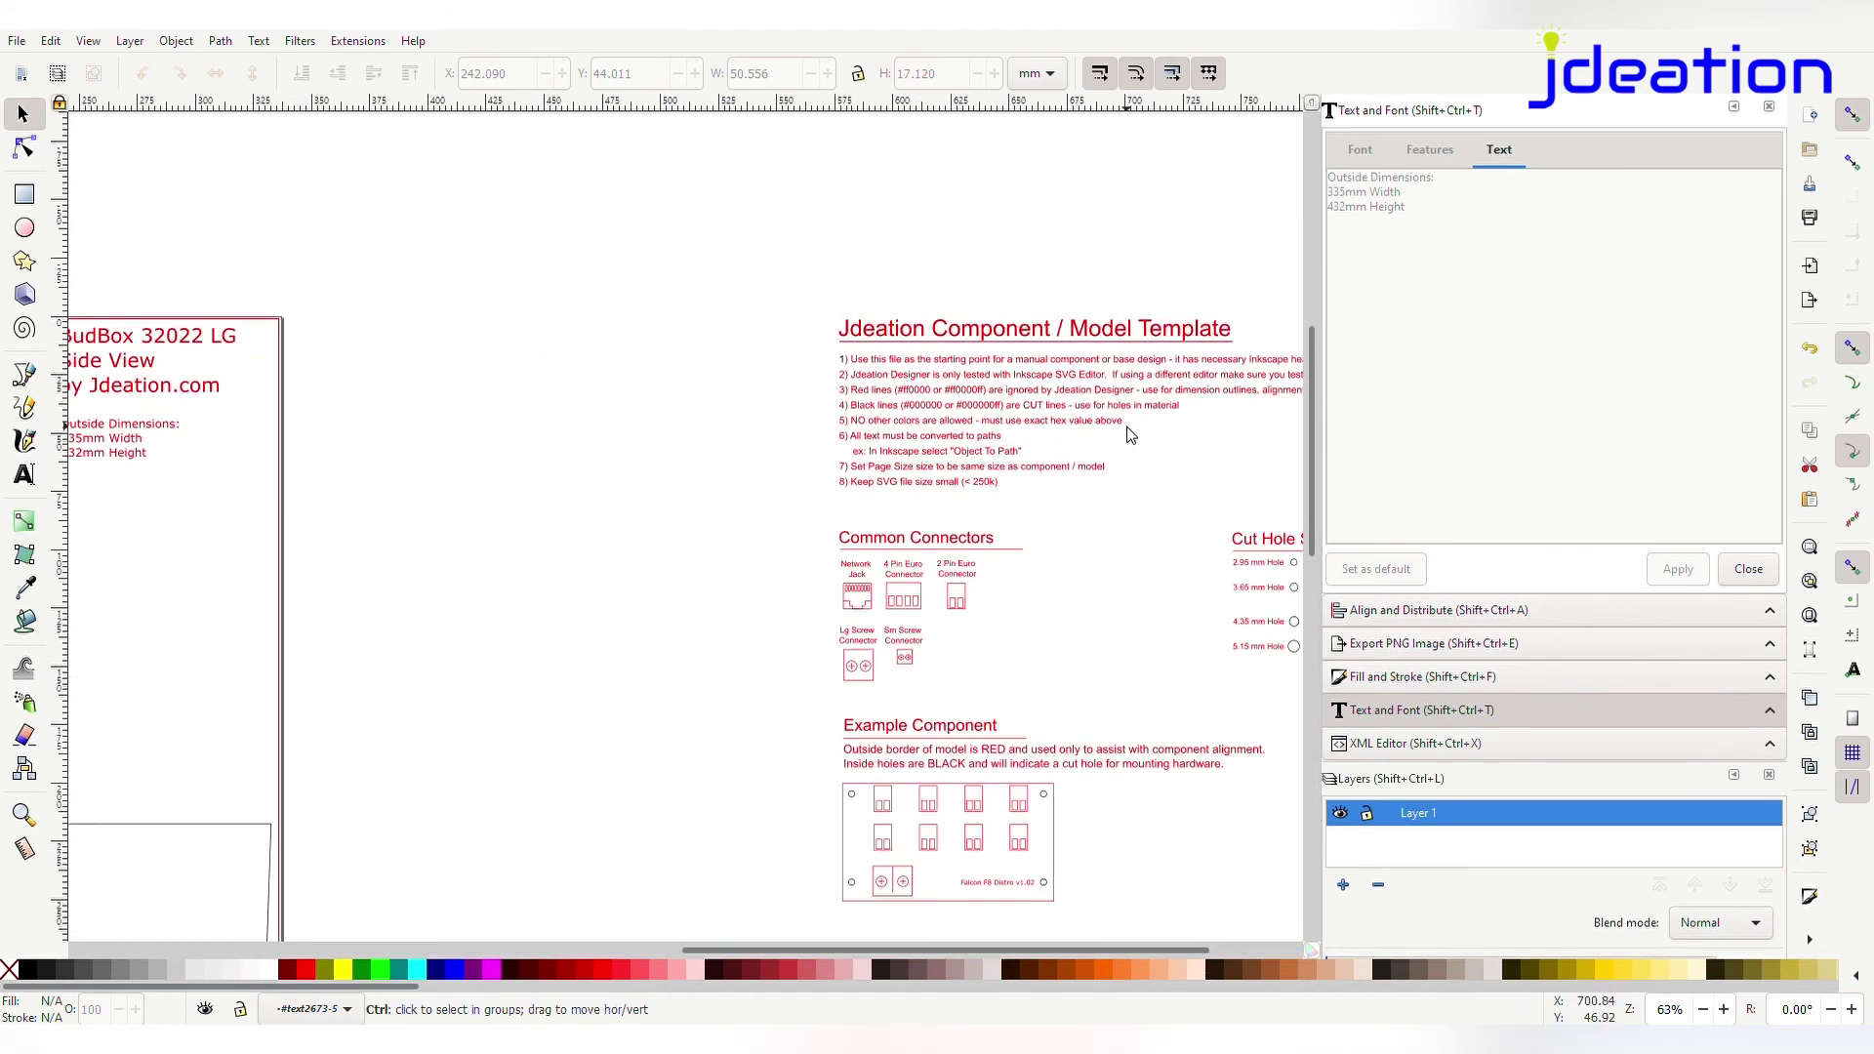
{"action": "scroll", "coordinate": [996, 405], "scroll_direction": "down", "scroll_amount": 2}
{"action": "left_click_drag", "start_coordinate": [890, 325], "coordinate": [1201, 879]}
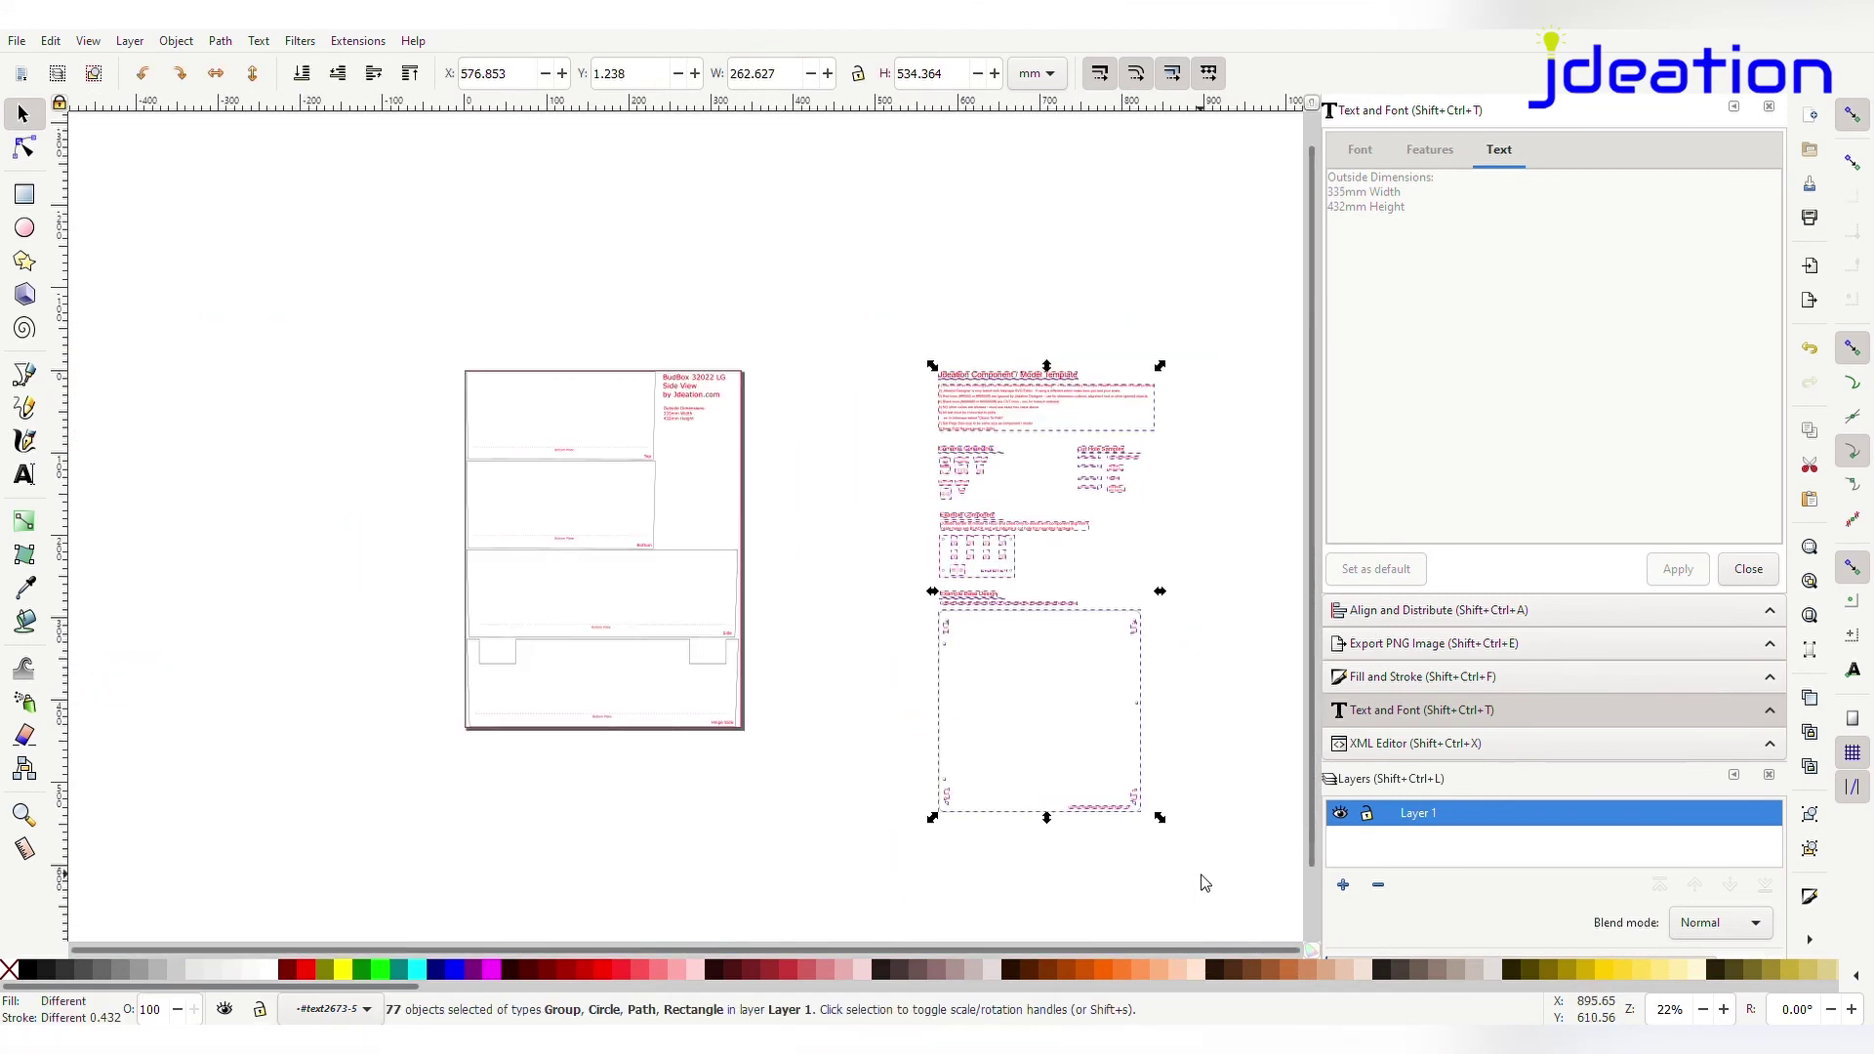
{"action": "key", "text": "Delete"}
{"action": "key", "text": "5"}
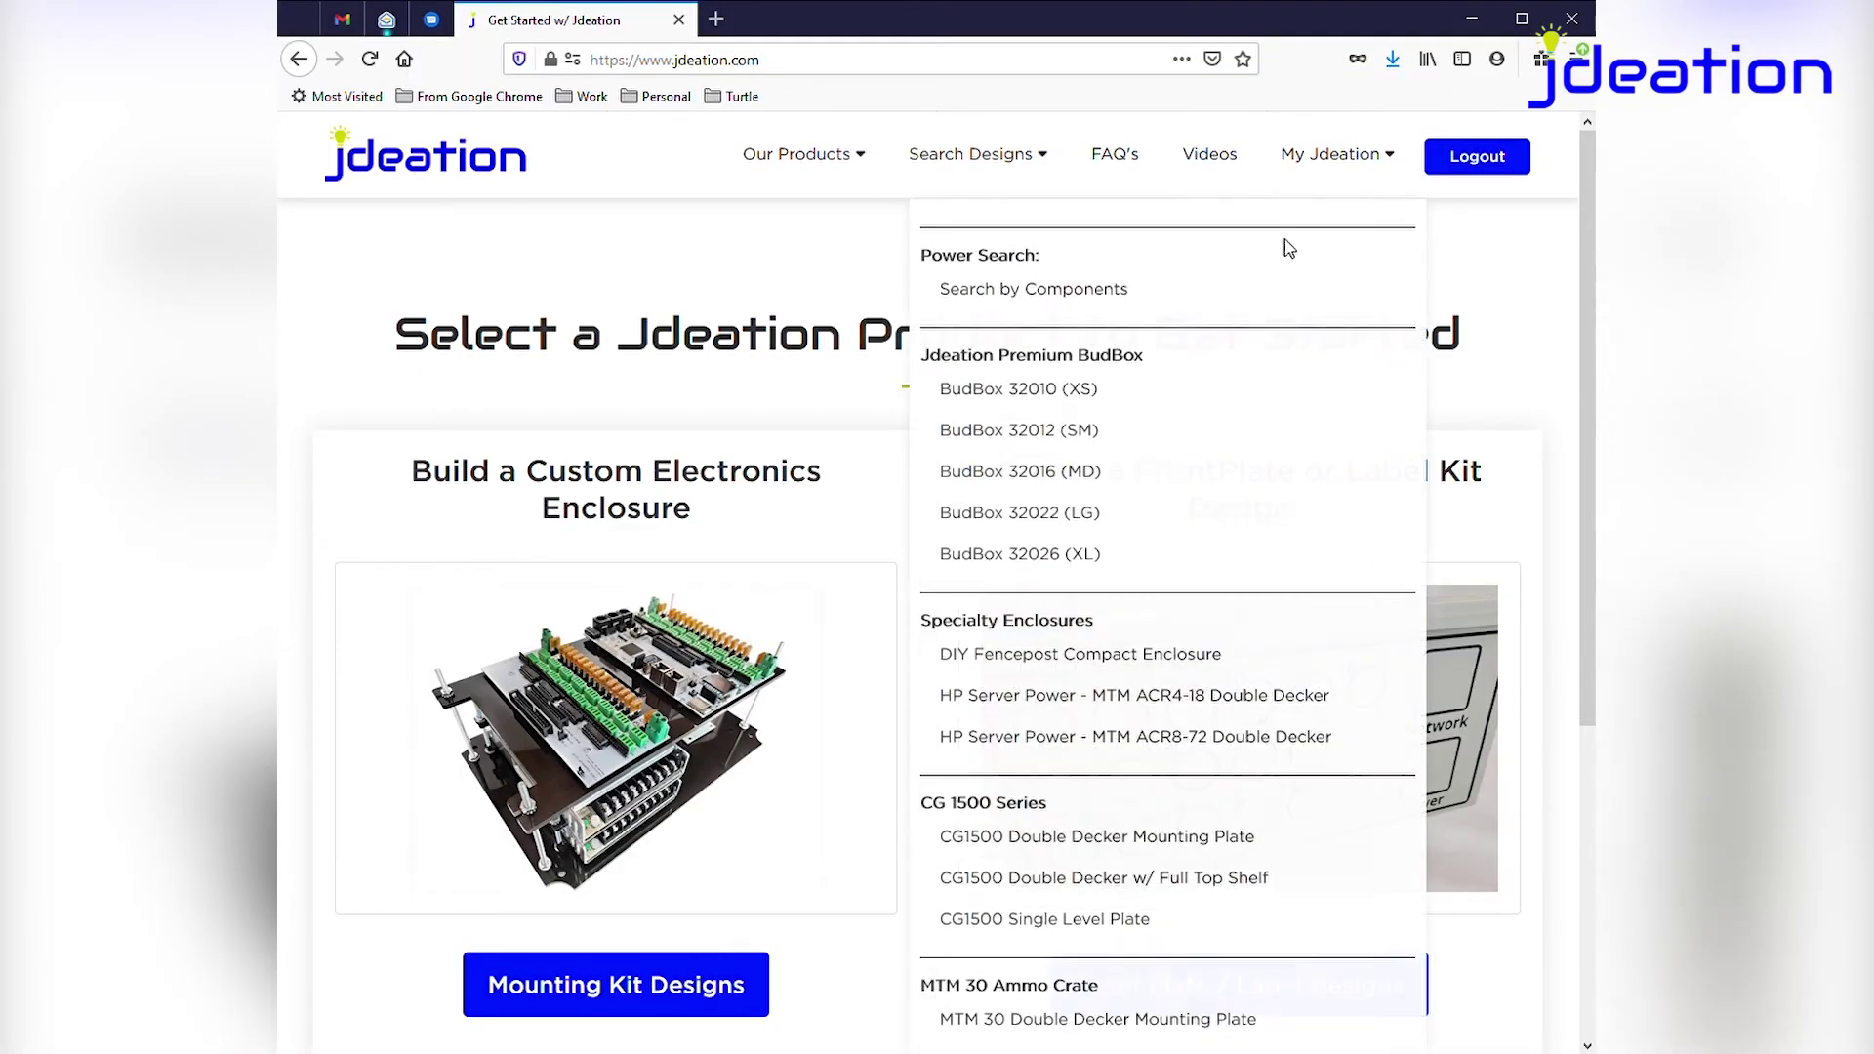
Switch to the Jdeation website in the browser and start creating a new entry in My Base Designs
{"action": "mouse_move", "coordinate": [1328, 161]}
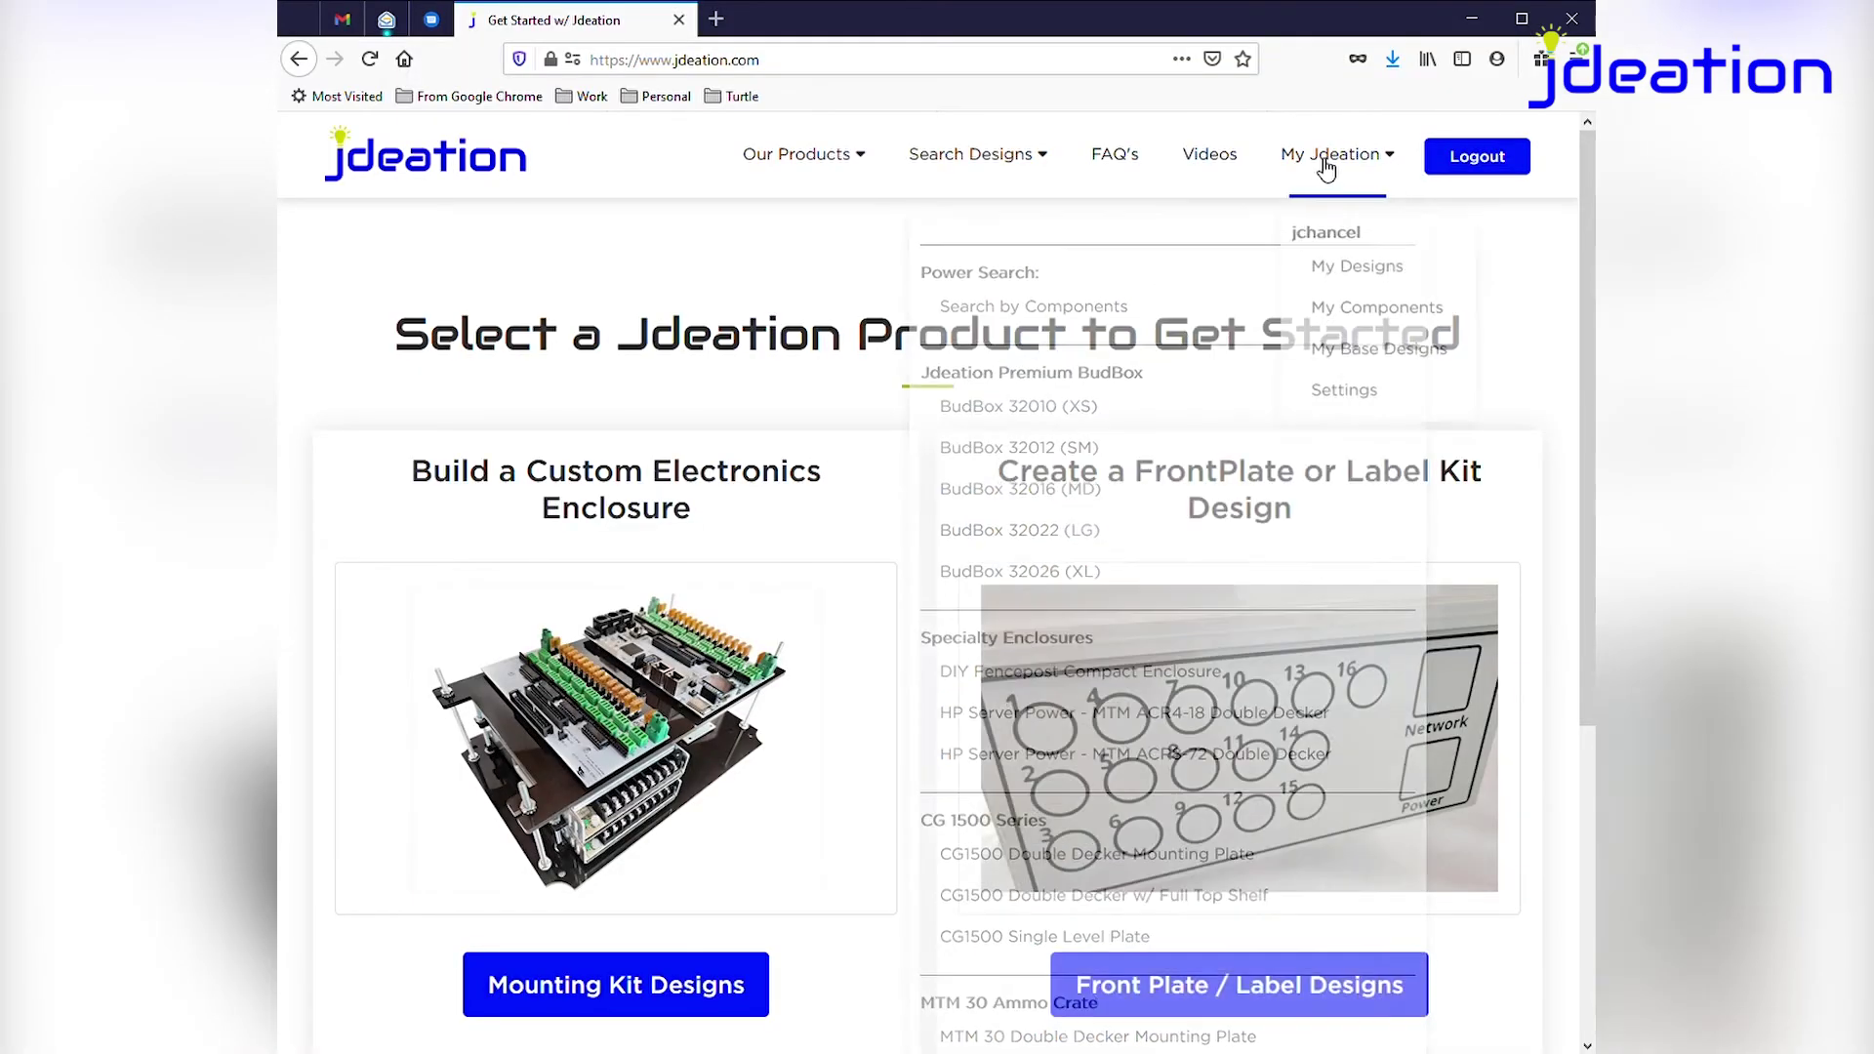
{"action": "left_click", "coordinate": [1381, 342]}
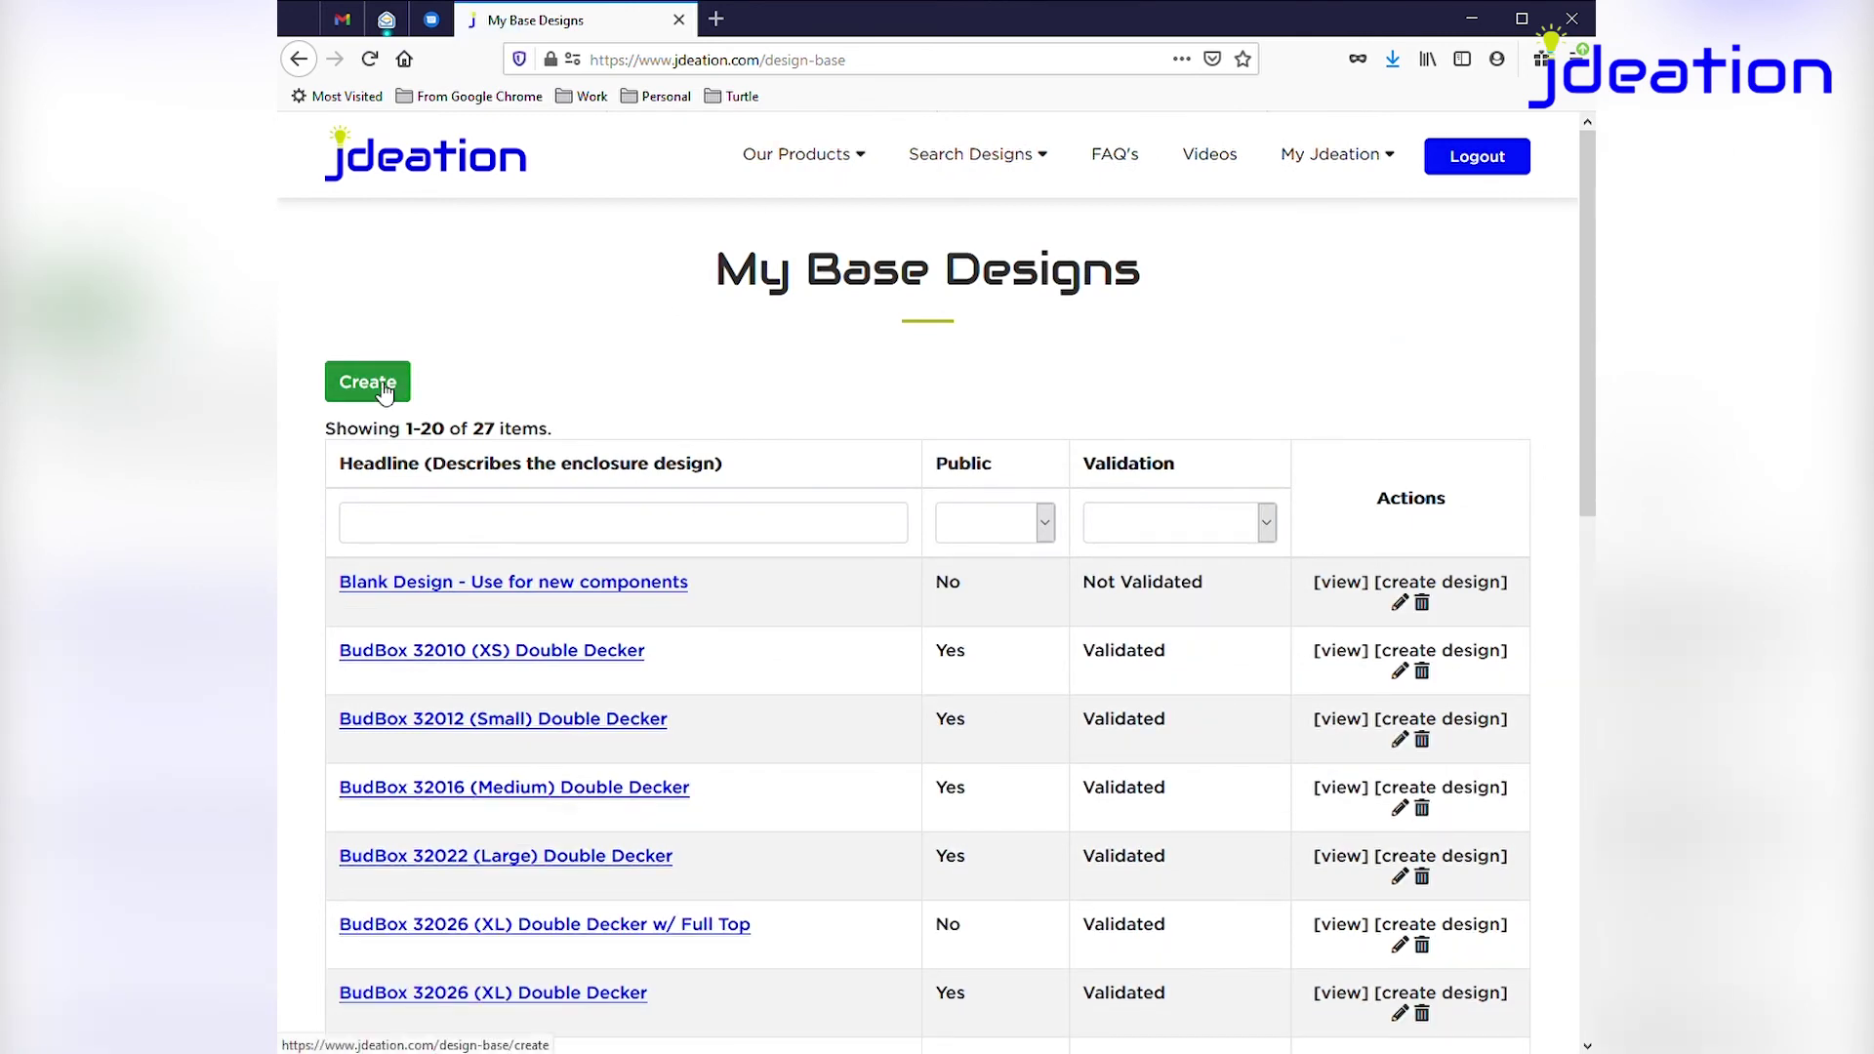
{"action": "left_click", "coordinate": [378, 393]}
Set product FRONTPLATE, headline "BudBox 32022 LG Side Panel" and short description "BudBox 32022 LG Side Panel - Hole Template and Vinyl Pattern"
{"action": "left_click", "coordinate": [604, 501]}
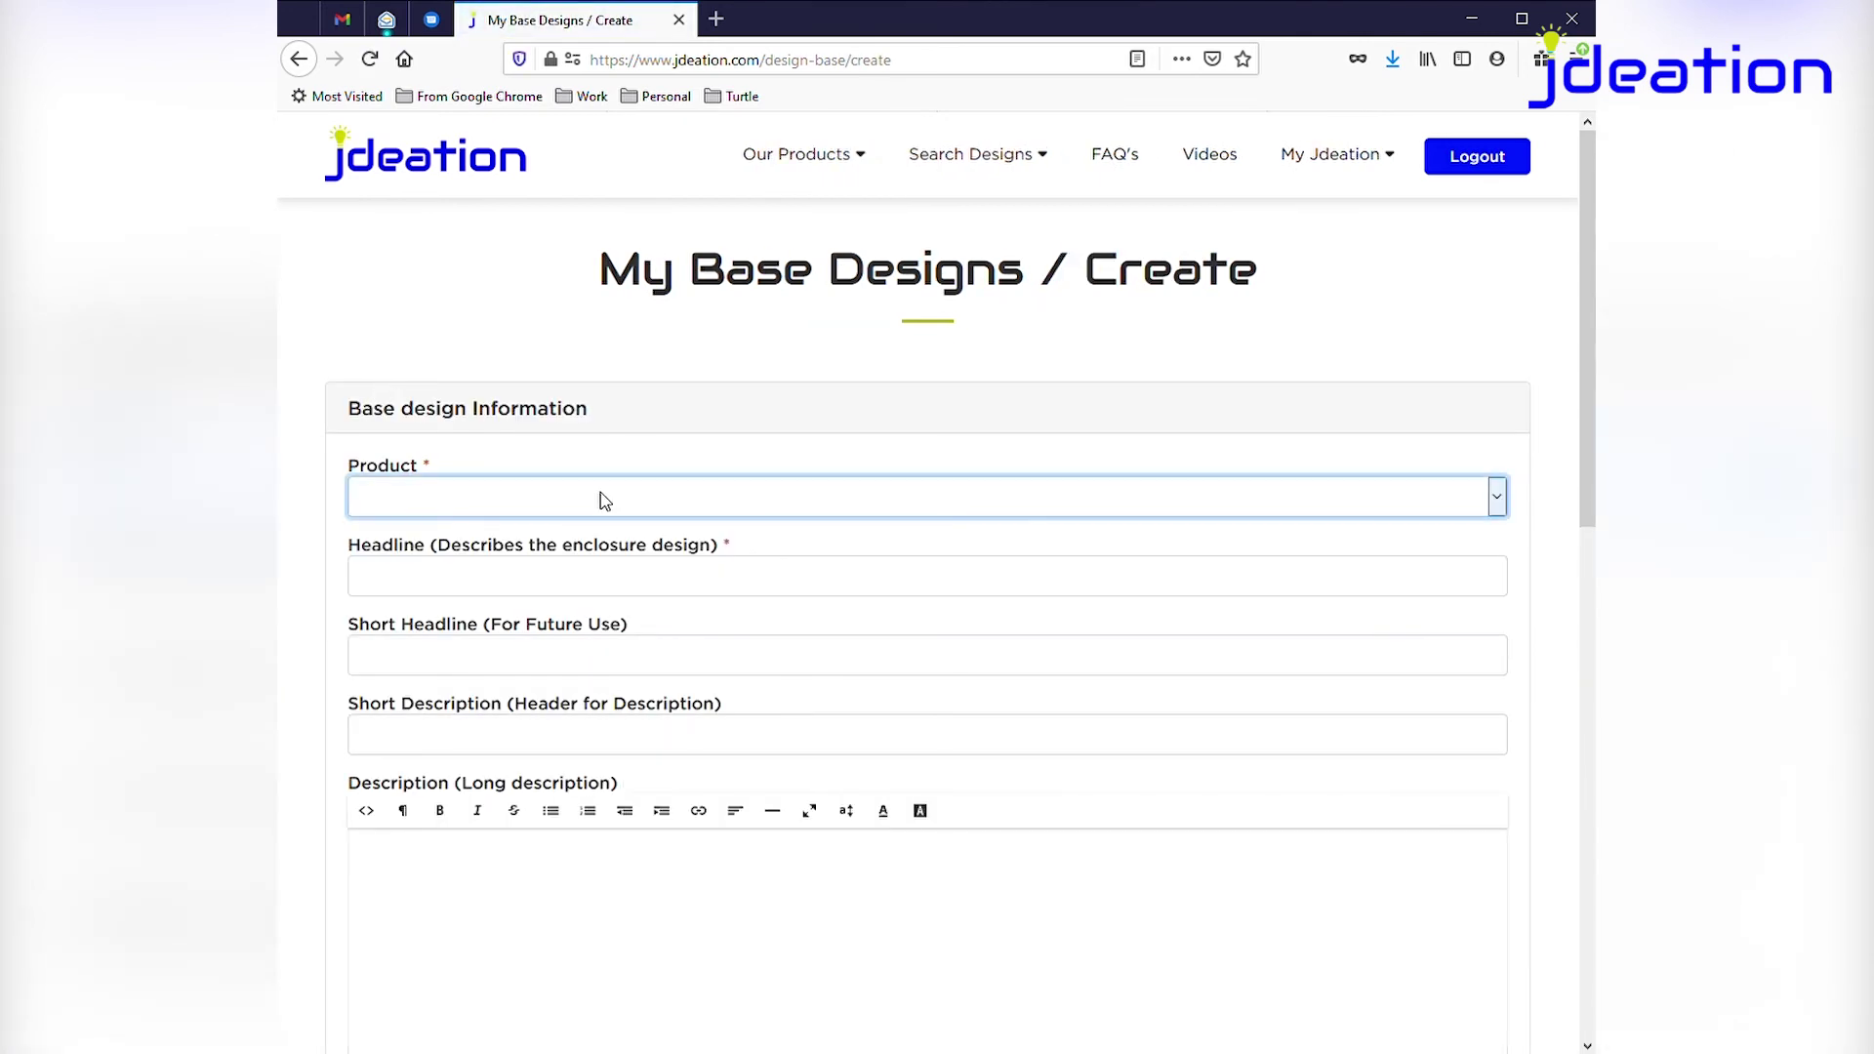
{"action": "left_click", "coordinate": [518, 586]}
{"action": "scroll", "coordinate": [576, 506], "scroll_direction": "down", "scroll_amount": 3}
{"action": "scroll", "coordinate": [606, 509], "scroll_direction": "up", "scroll_amount": 1}
{"action": "scroll", "coordinate": [606, 509], "scroll_direction": "up", "scroll_amount": 2}
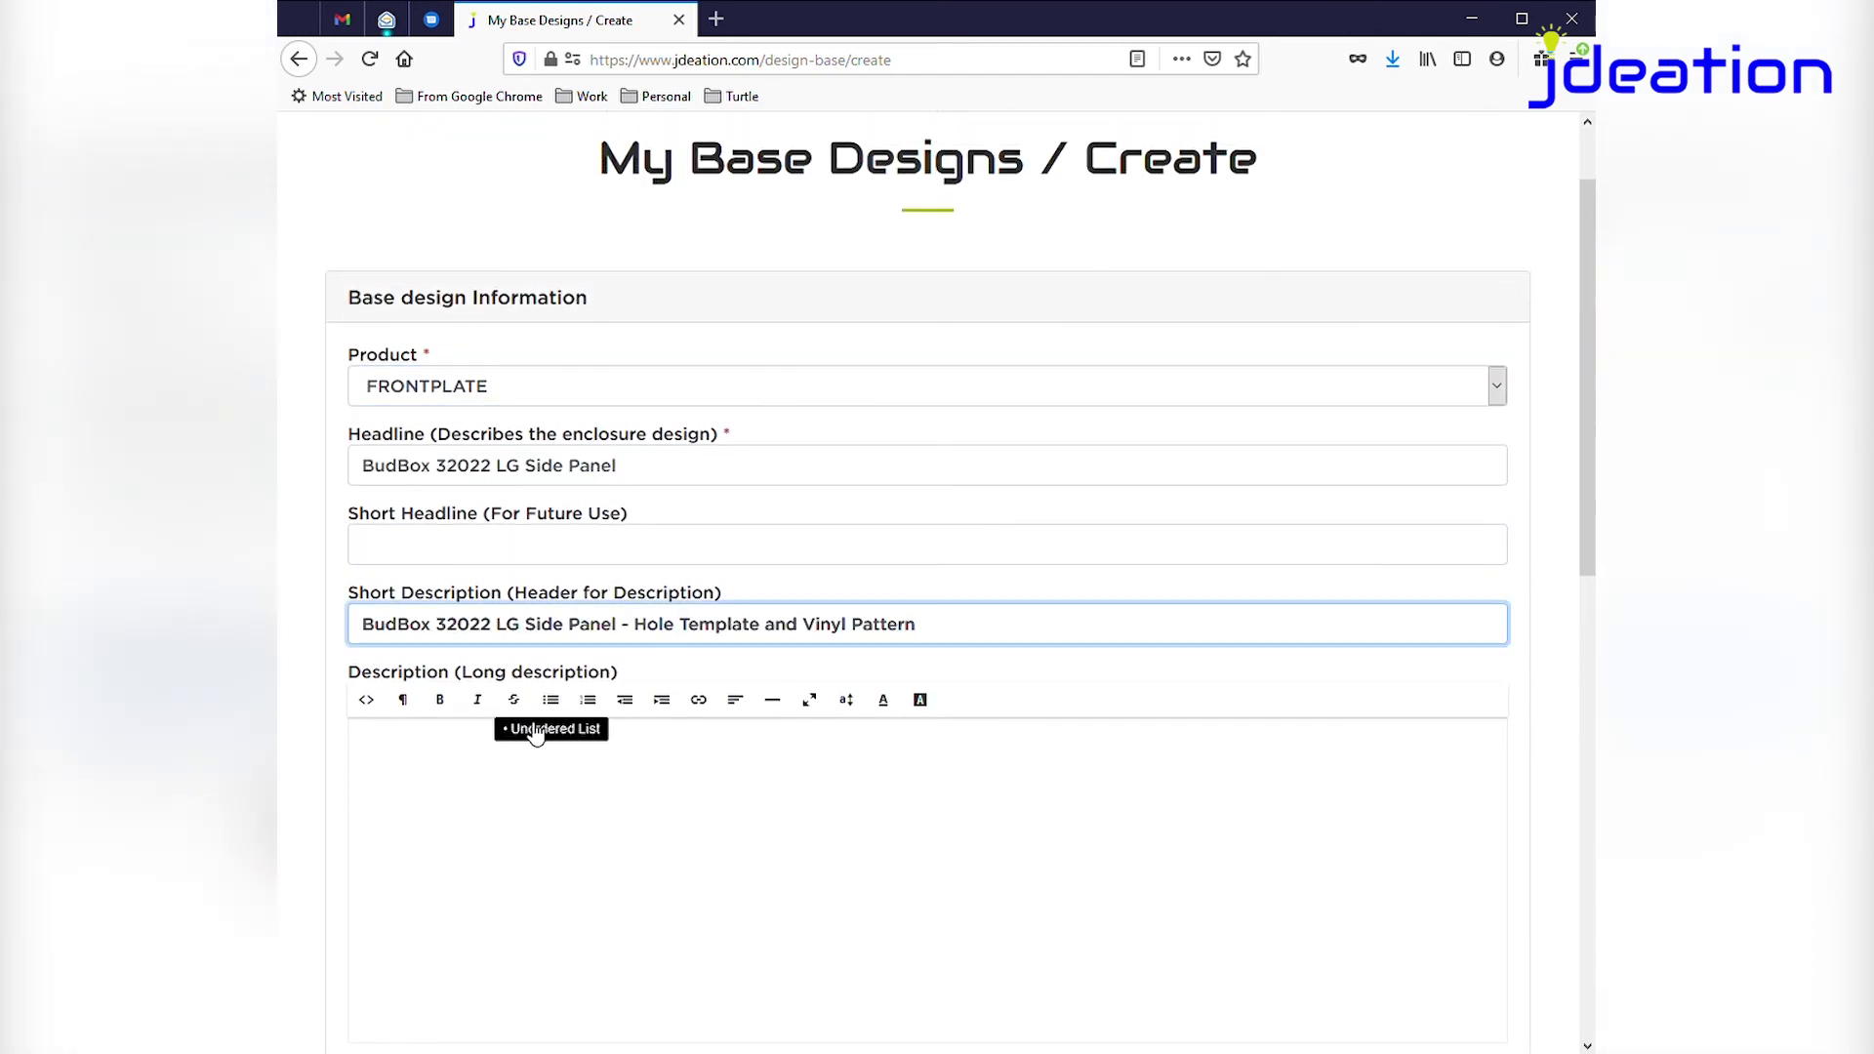
Choose the Manual method for creating the base design and upload the finished side panel SVG
{"action": "scroll", "coordinate": [544, 598], "scroll_direction": "down", "scroll_amount": 6}
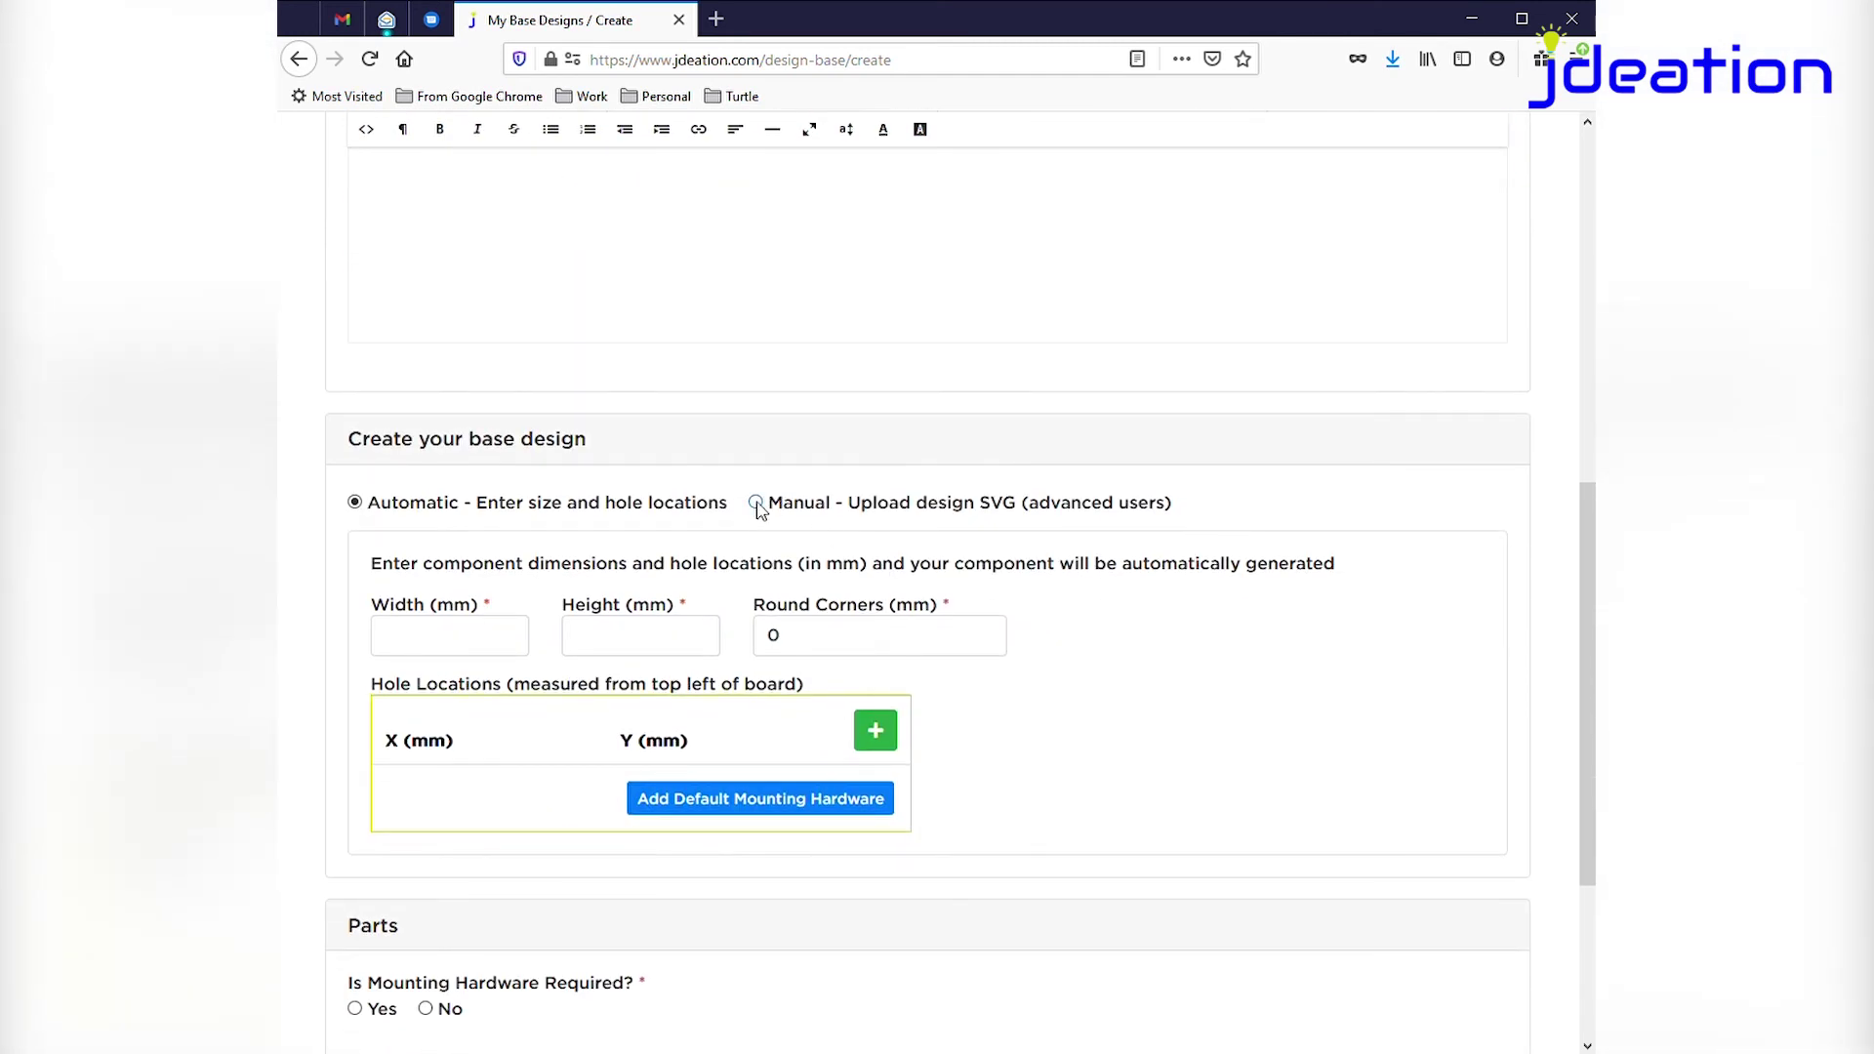
{"action": "left_click", "coordinate": [756, 503]}
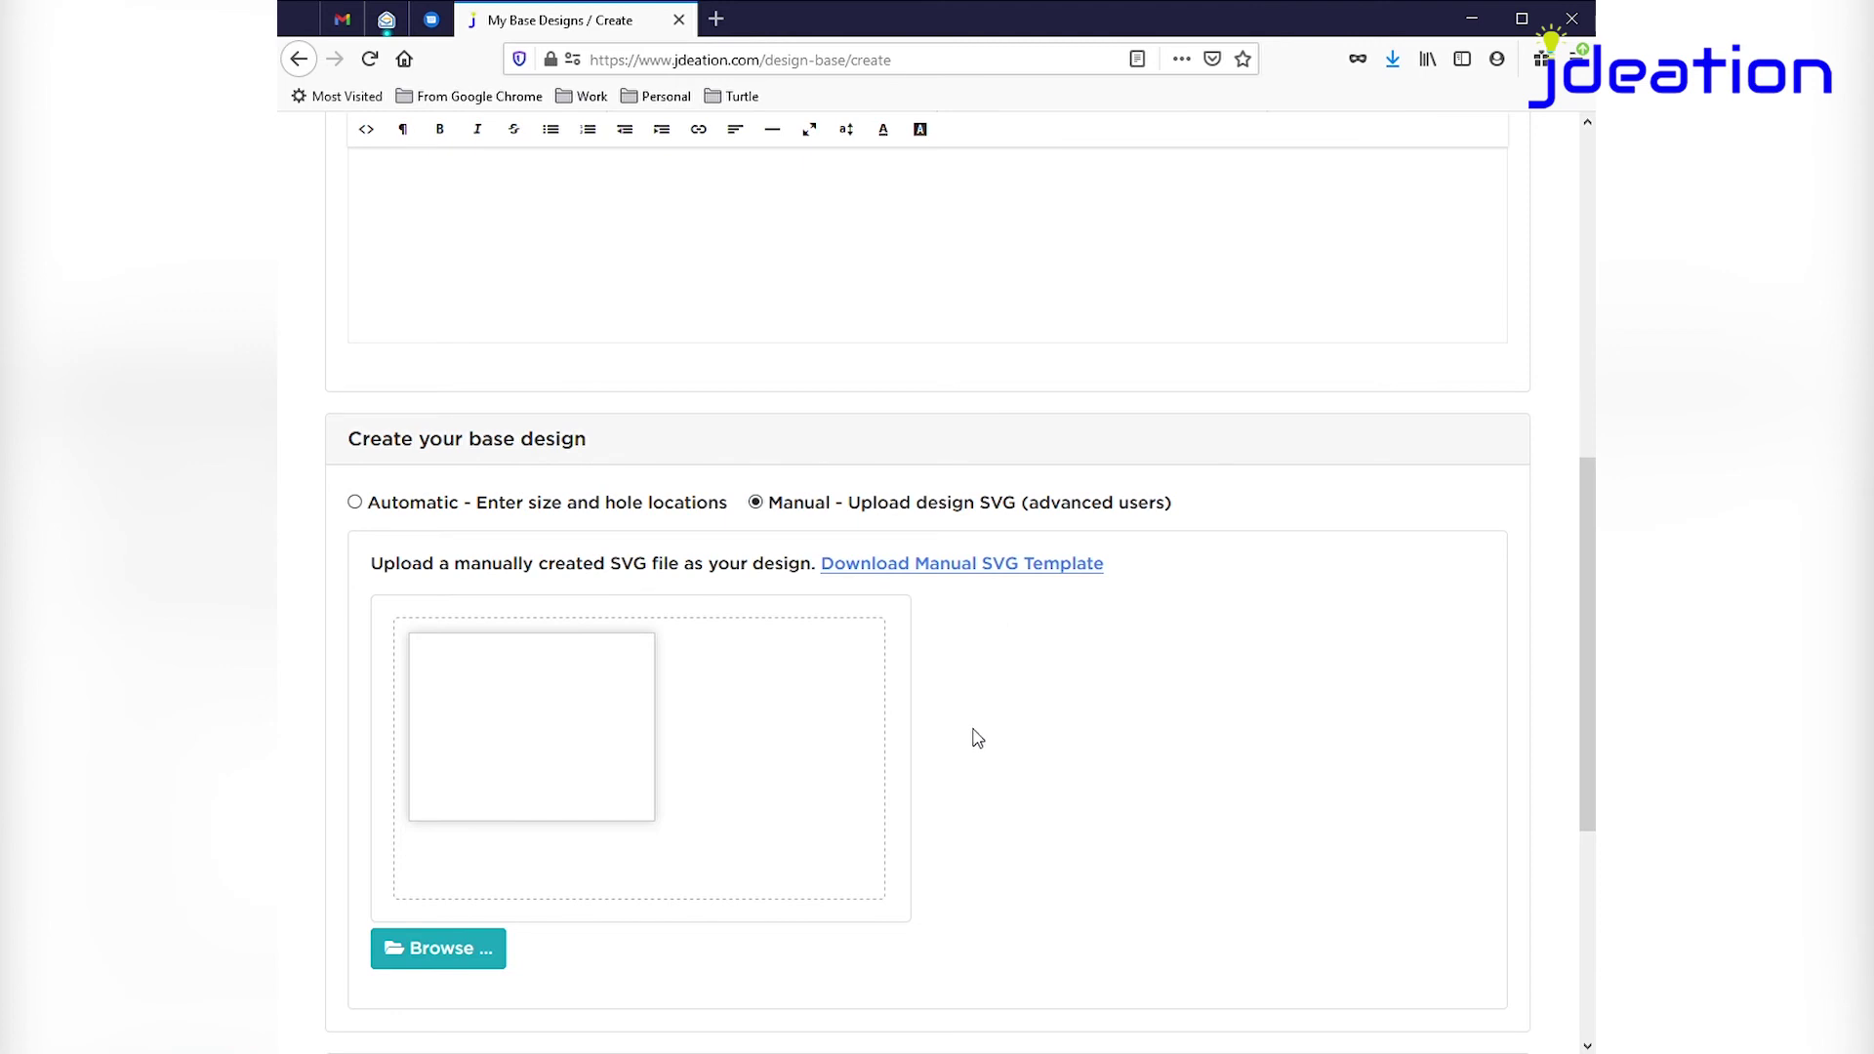
{"action": "scroll", "coordinate": [974, 737], "scroll_direction": "down", "scroll_amount": 2}
{"action": "left_click", "coordinate": [437, 747]}
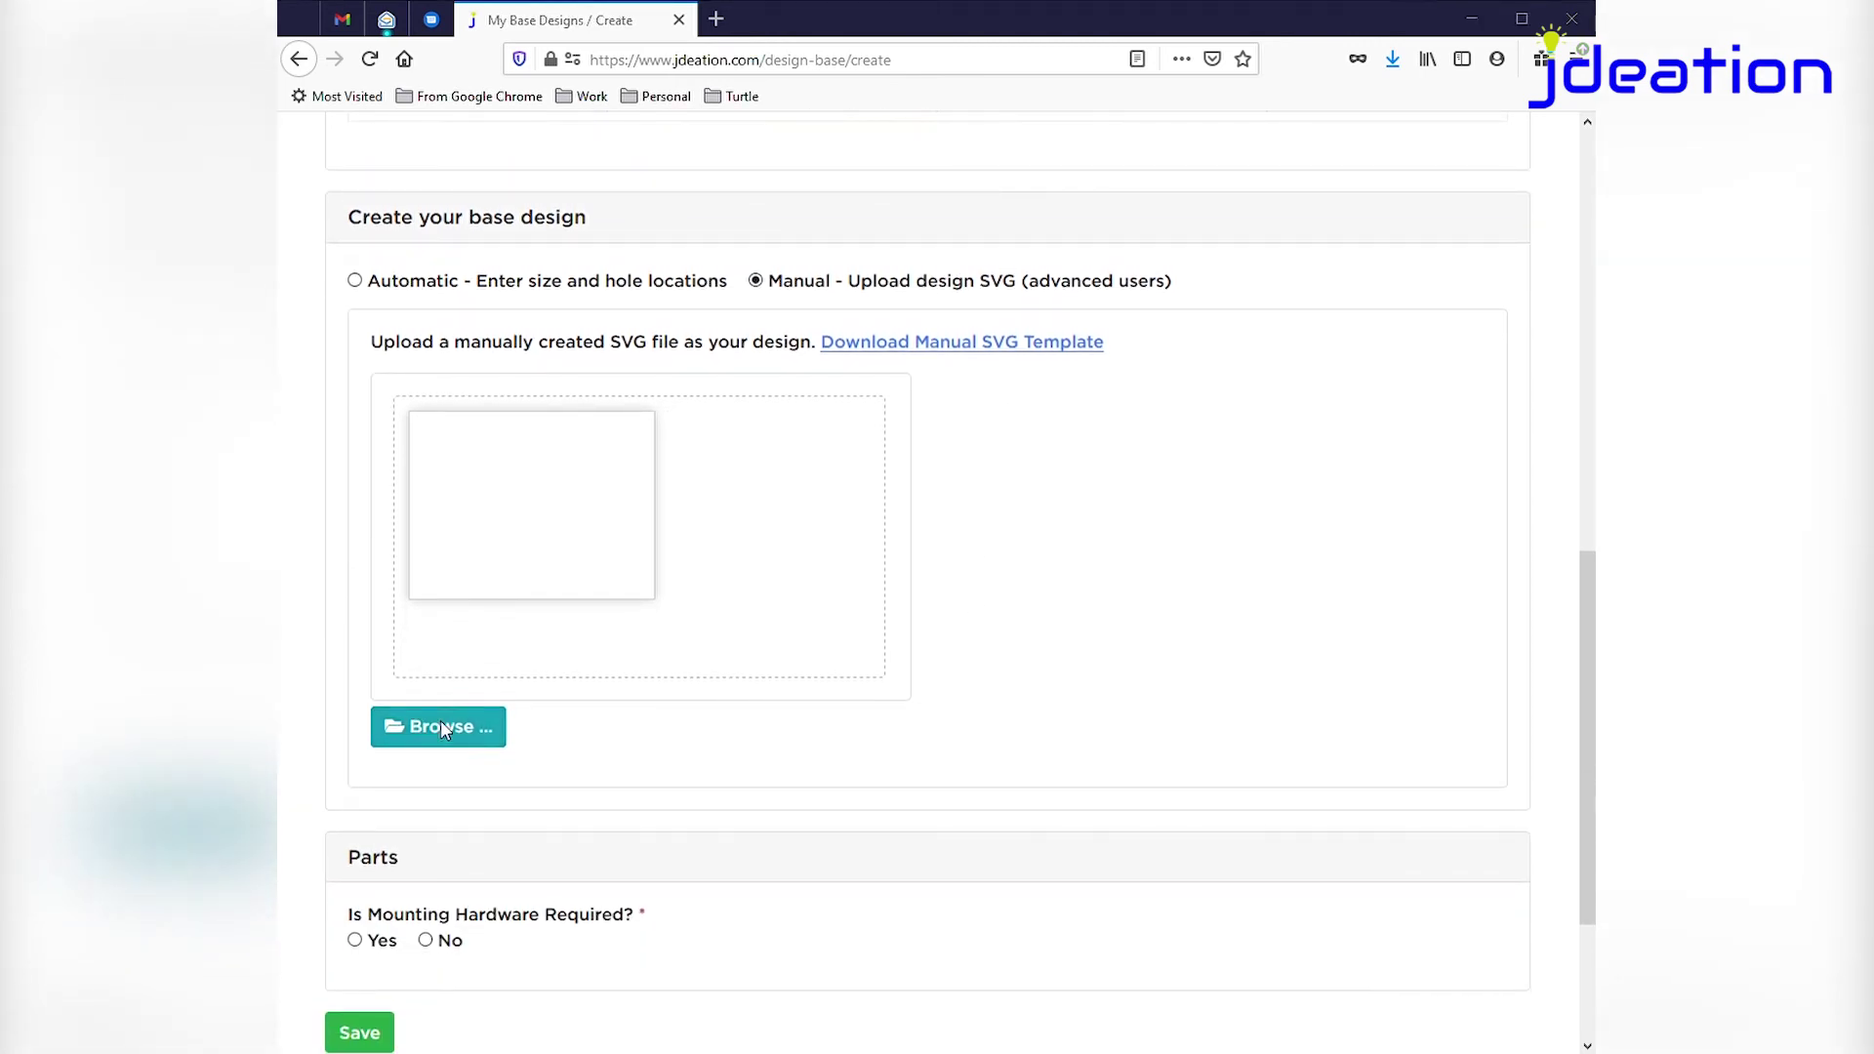
Set the mounting hardware requirement to No and save the base design
{"action": "scroll", "coordinate": [932, 657], "scroll_direction": "down", "scroll_amount": 2}
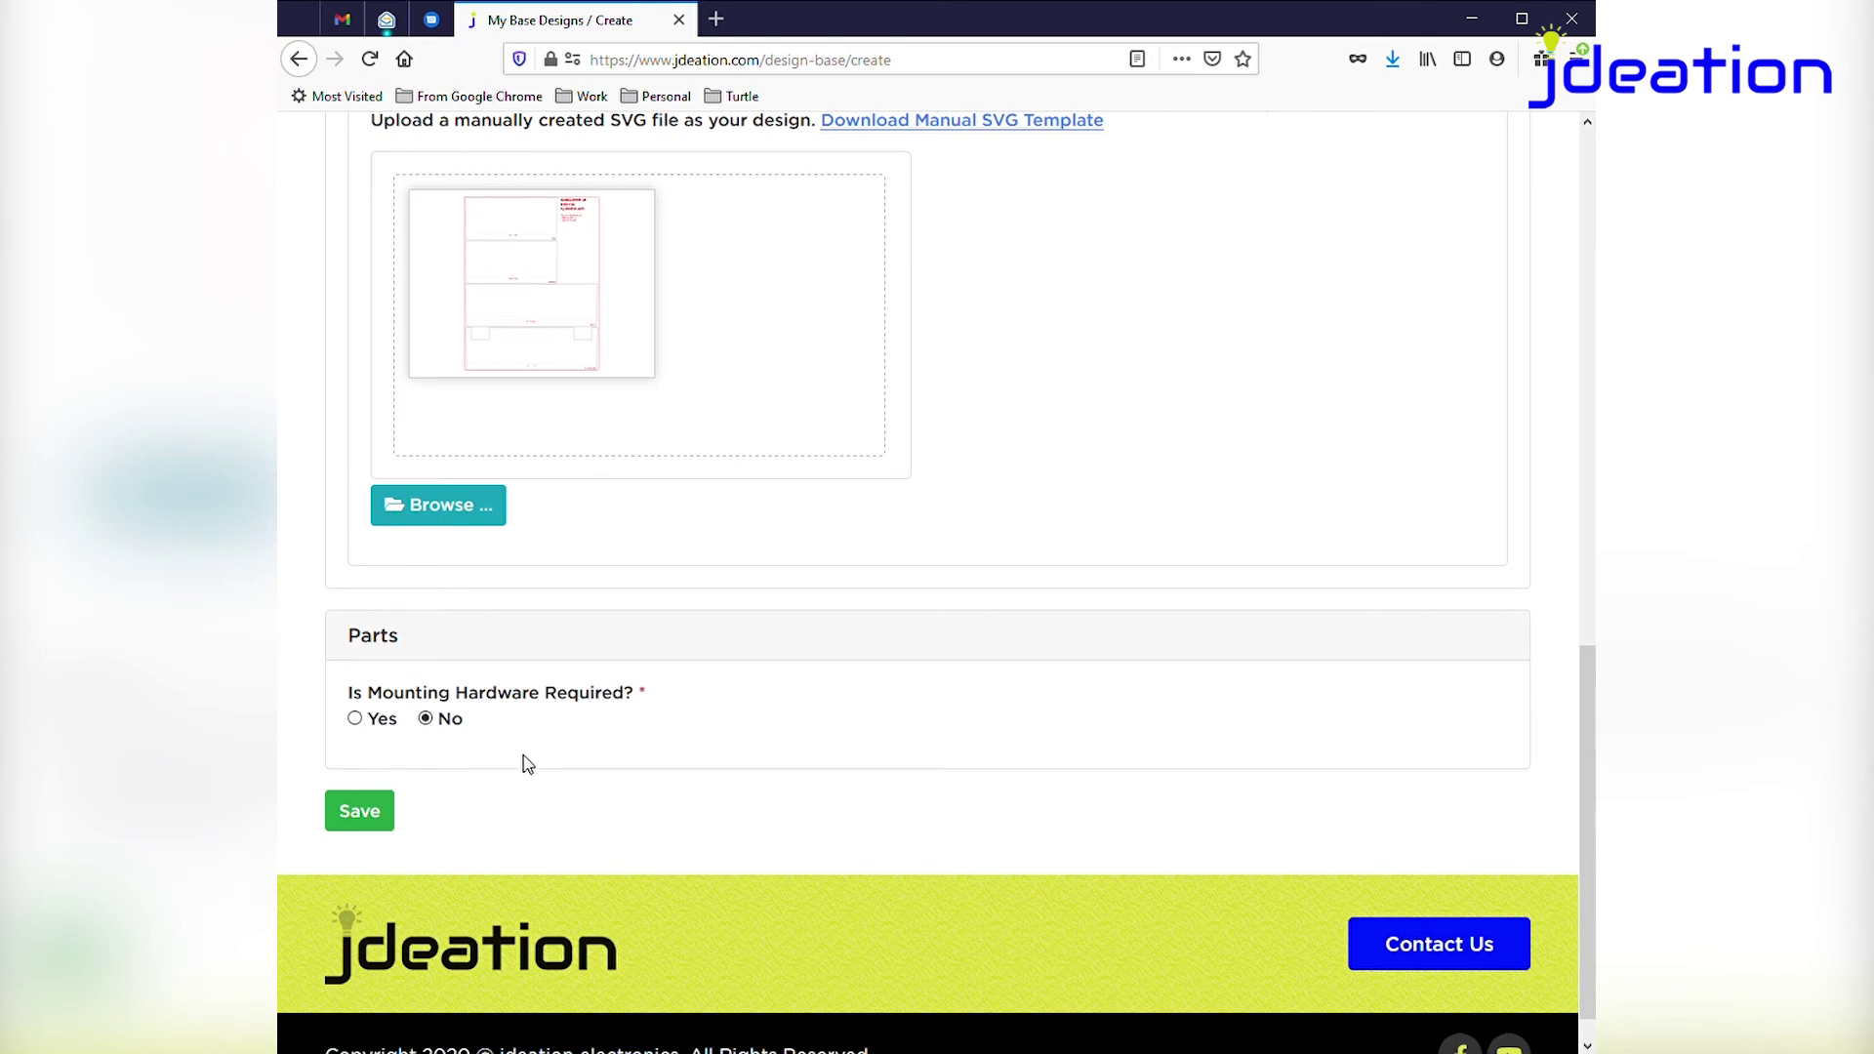
{"action": "left_click", "coordinate": [359, 810]}
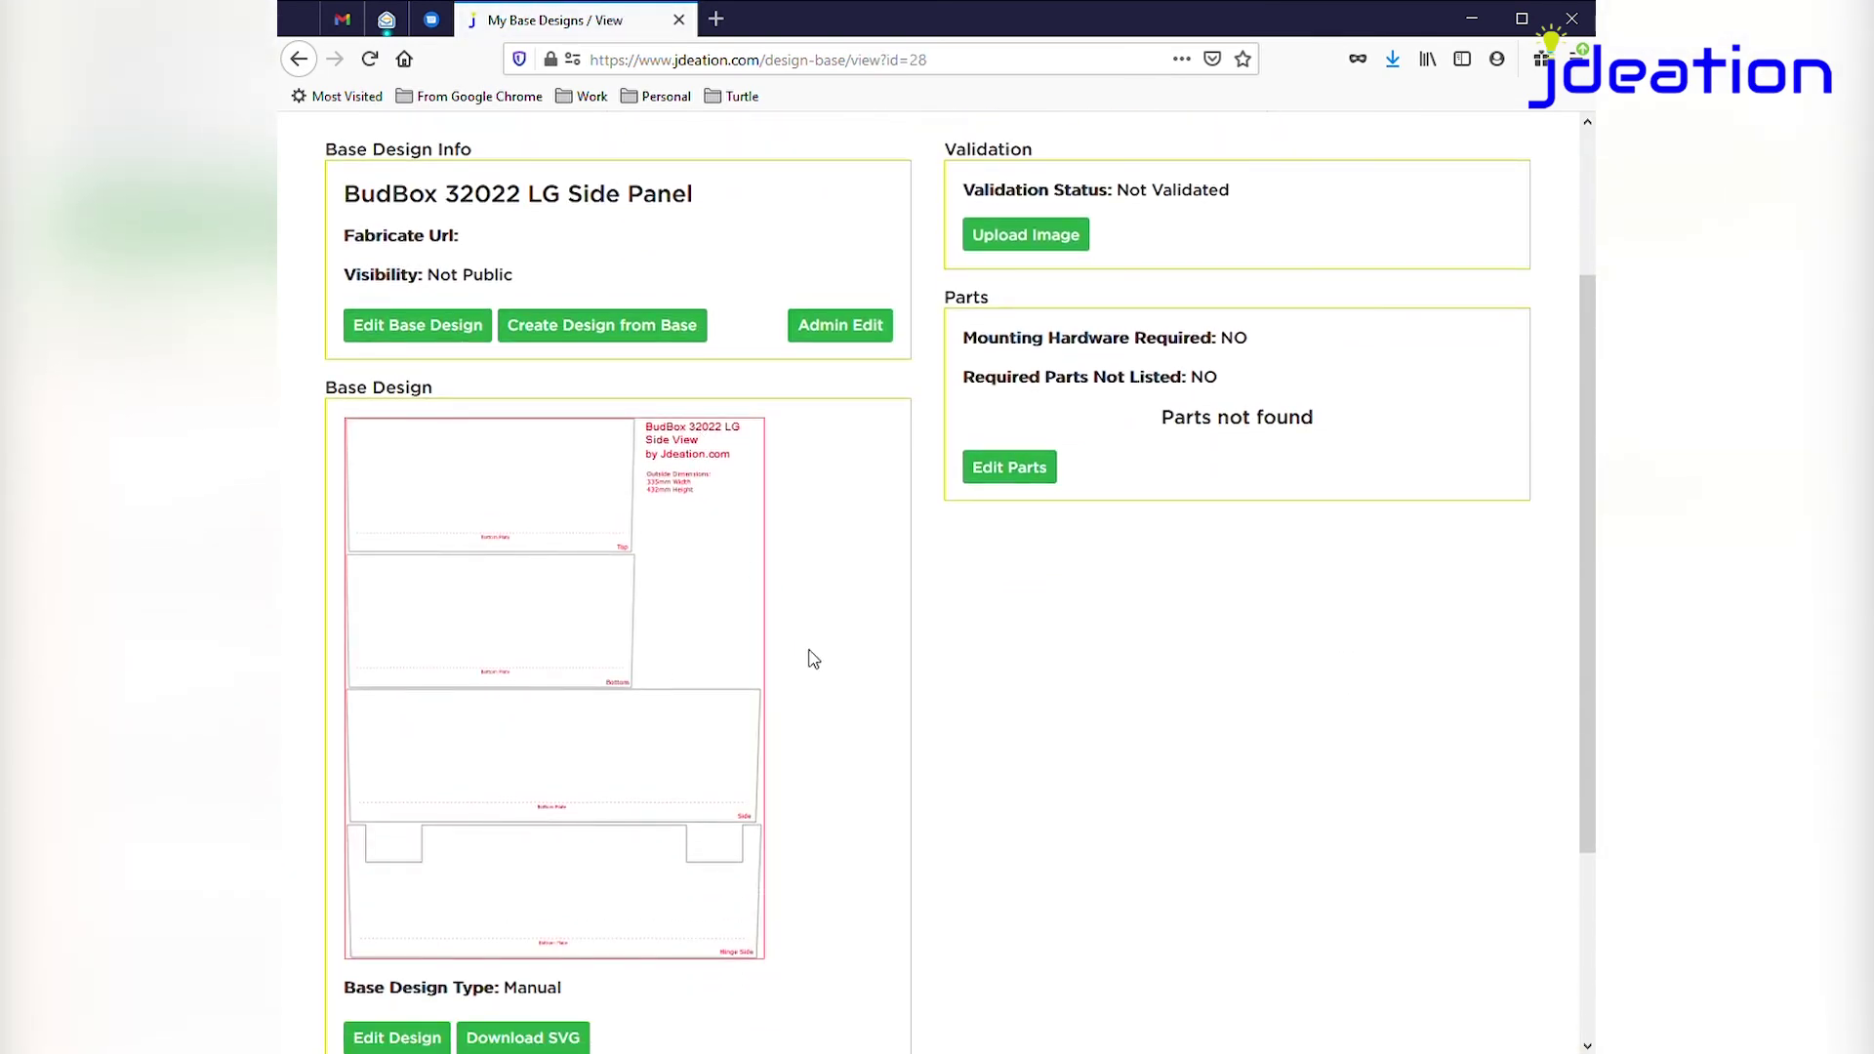
Review the saved base design and open its validation page for uploading an image
{"action": "scroll", "coordinate": [878, 703], "scroll_direction": "up", "scroll_amount": 3}
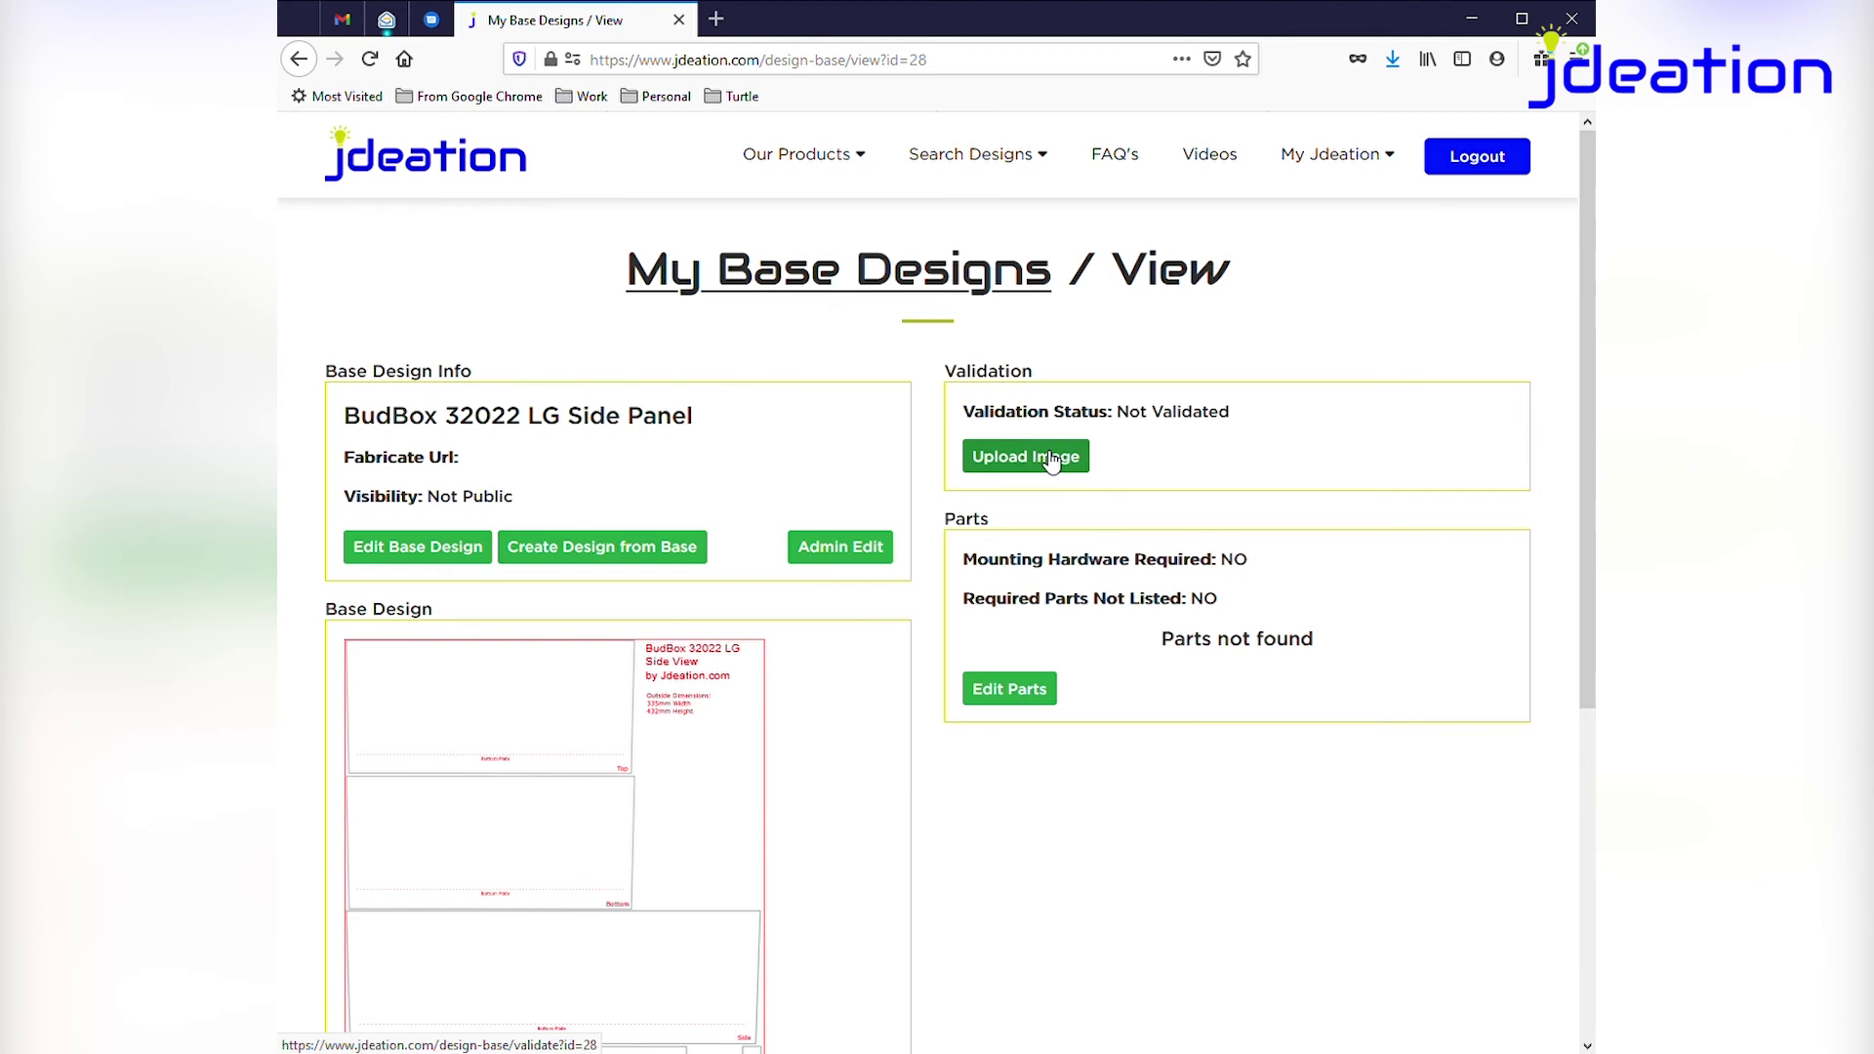
{"action": "scroll", "coordinate": [1025, 858], "scroll_direction": "down", "scroll_amount": 4}
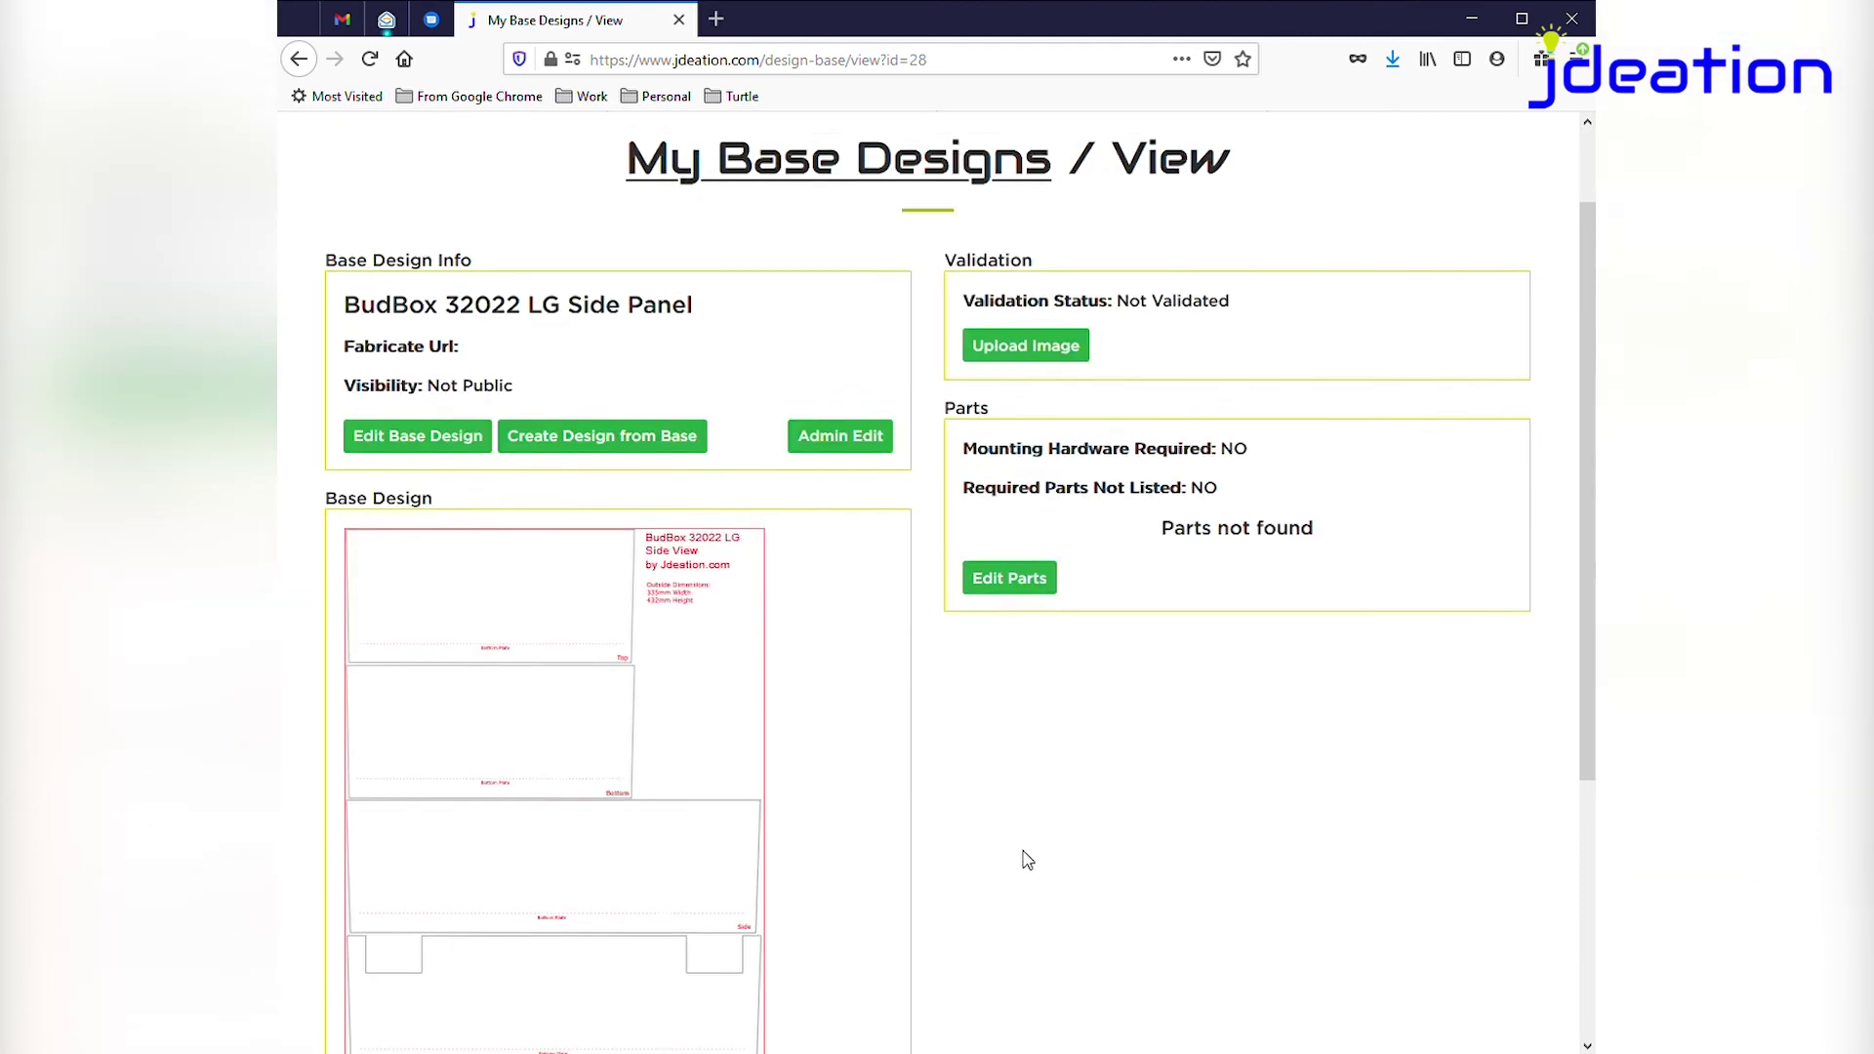
{"action": "scroll", "coordinate": [1025, 858], "scroll_direction": "up", "scroll_amount": 3}
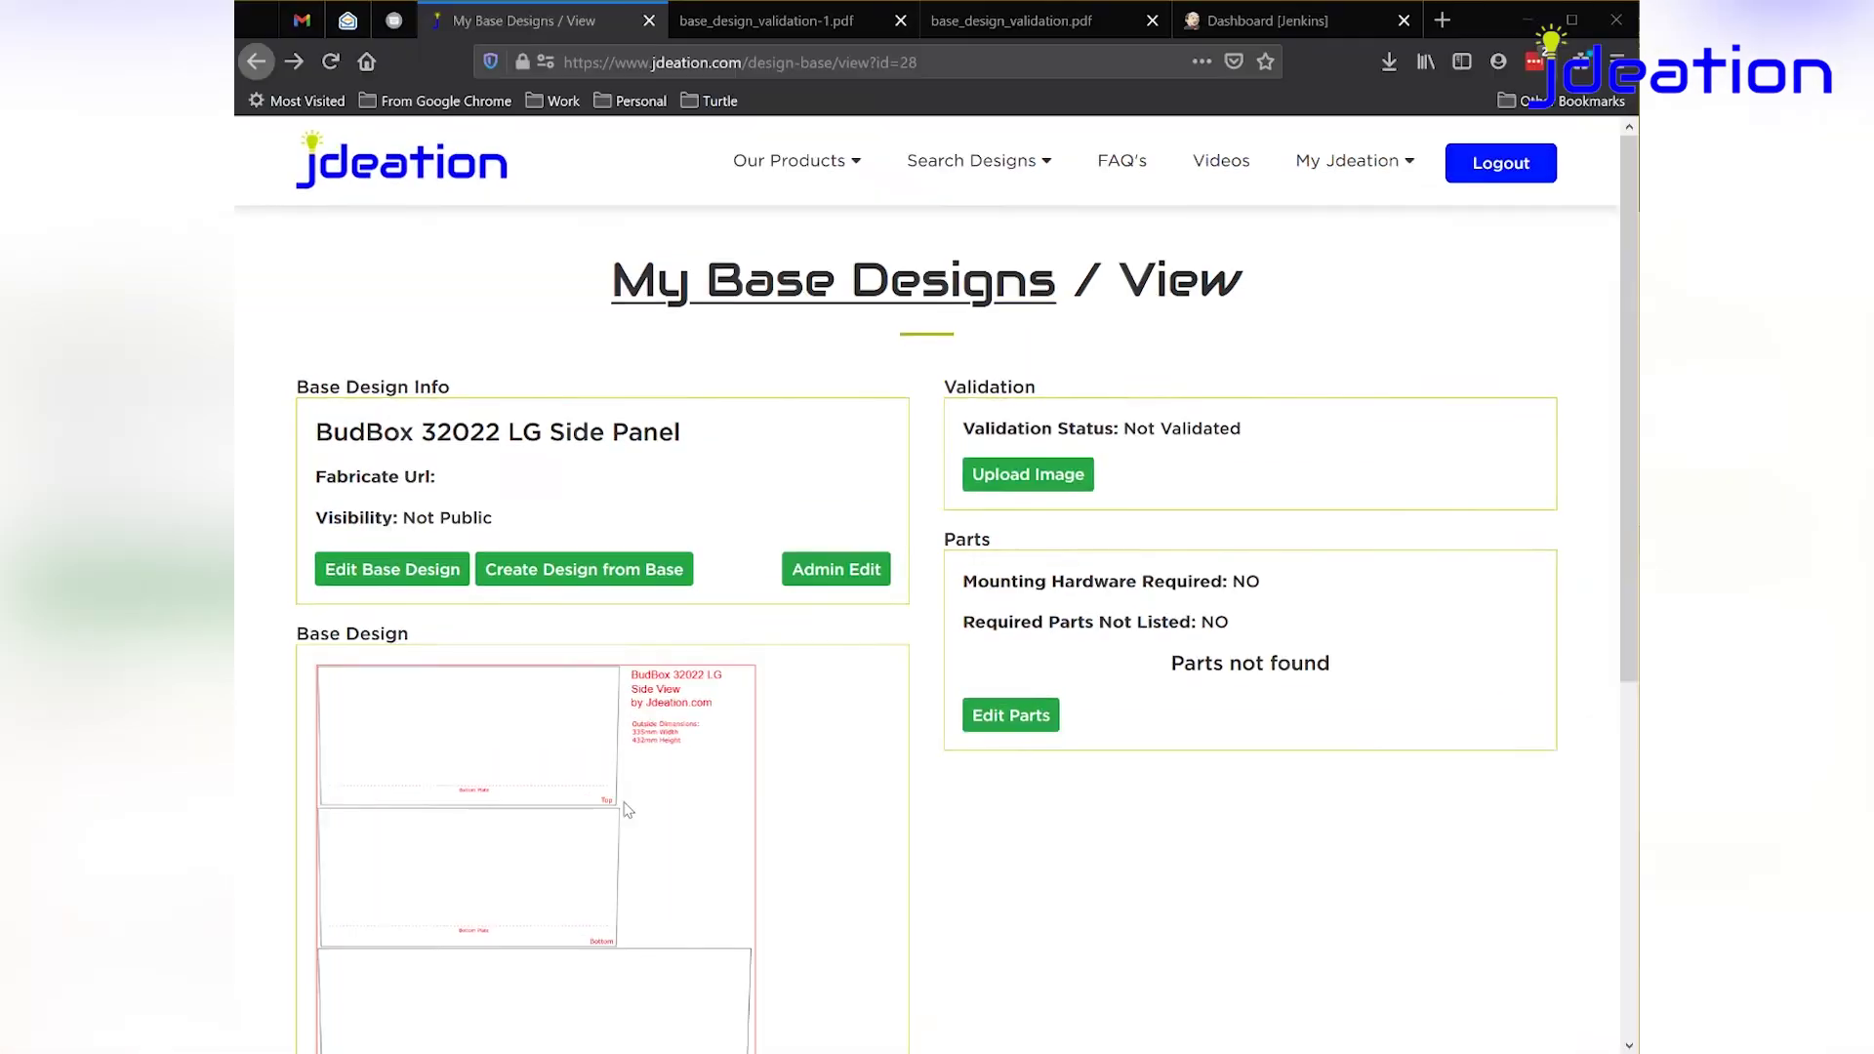
{"action": "scroll", "coordinate": [576, 722], "scroll_direction": "down", "scroll_amount": 2}
{"action": "scroll", "coordinate": [557, 690], "scroll_direction": "down", "scroll_amount": 2}
{"action": "scroll", "coordinate": [751, 696], "scroll_direction": "up", "scroll_amount": 3}
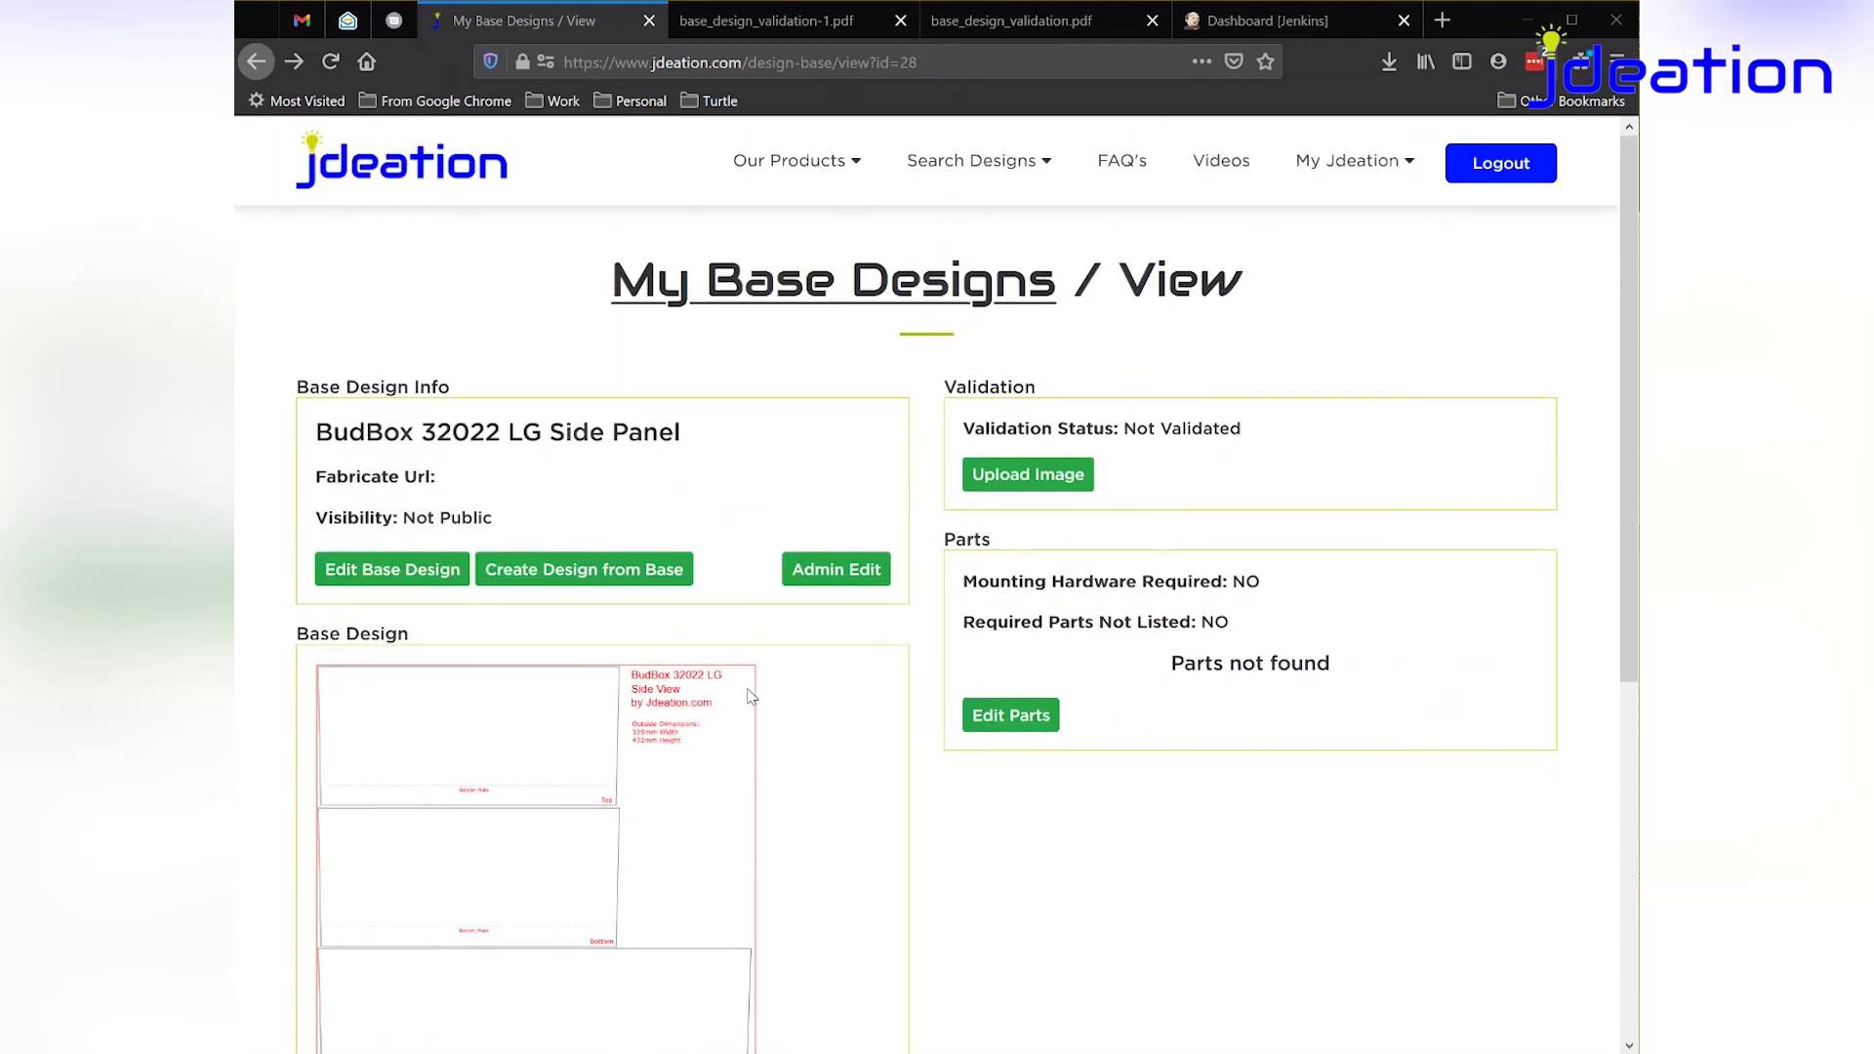
{"action": "left_click", "coordinate": [1067, 488]}
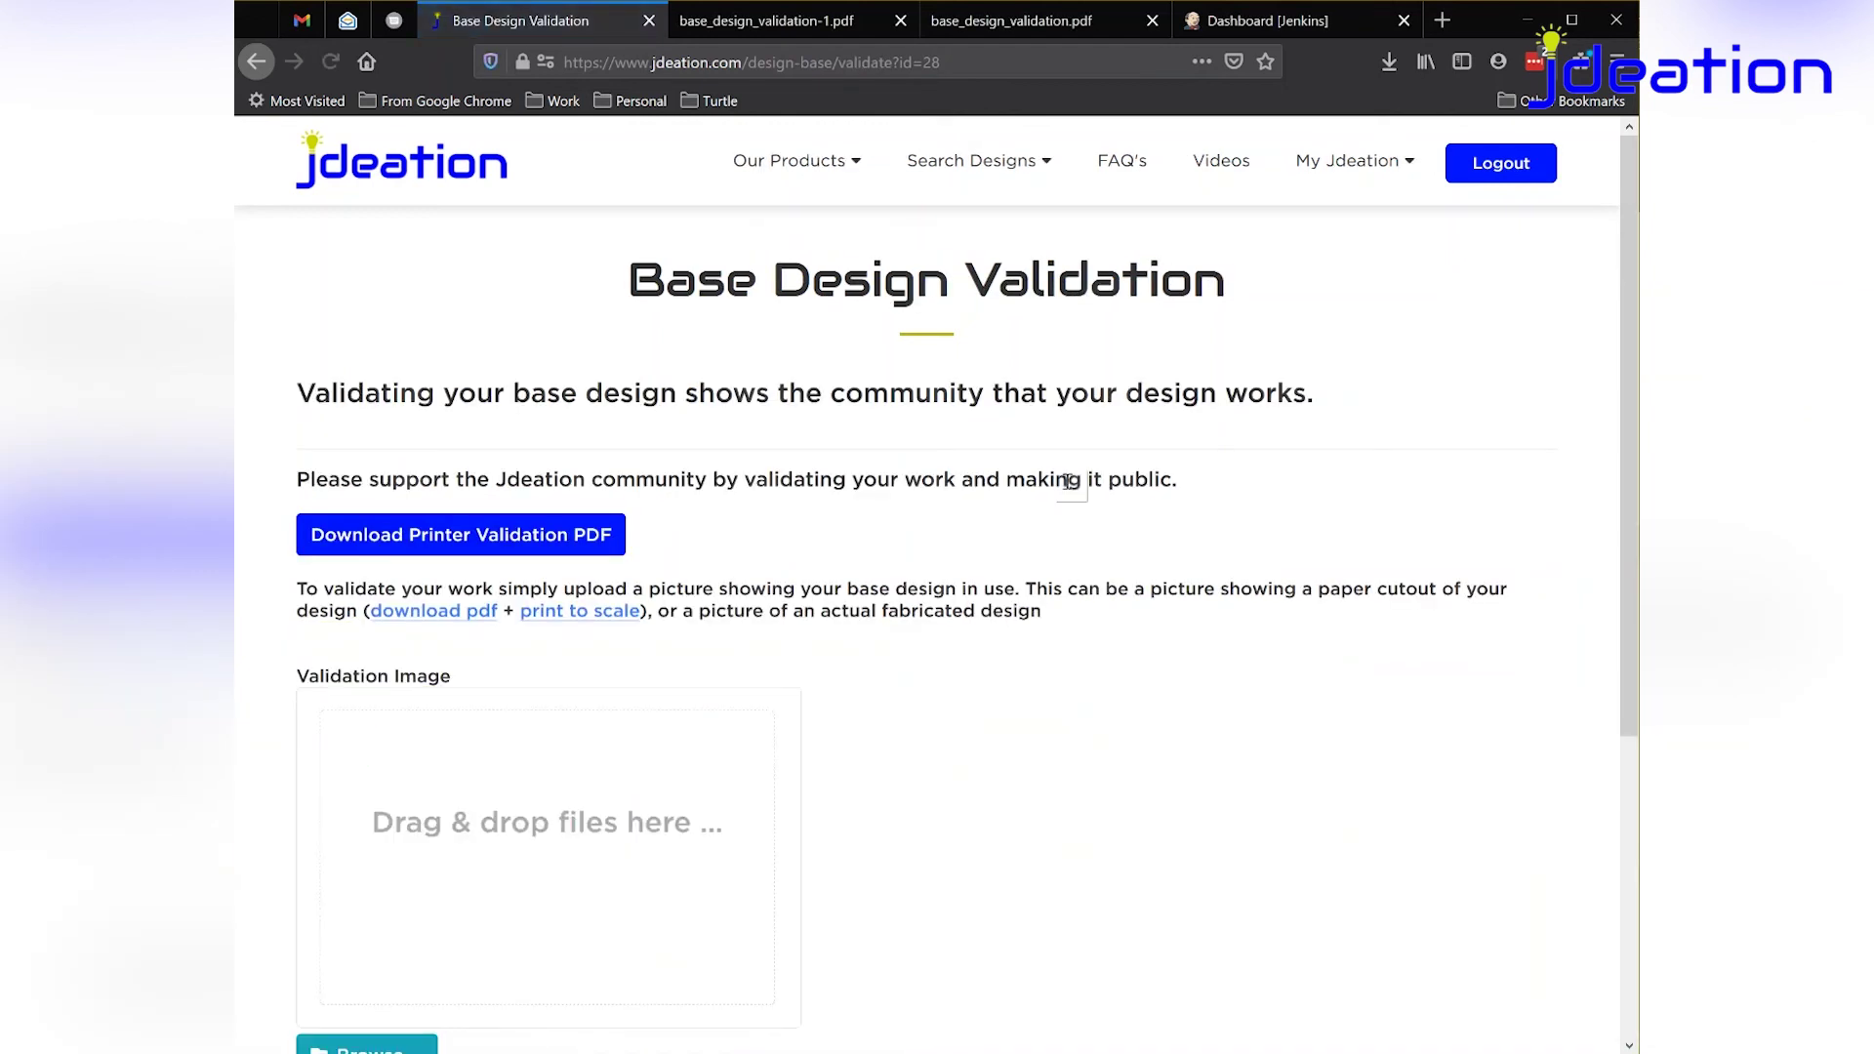
Download the printer validation PDF as base_design_validation.pdf into Downloads, replacing the existing file
{"action": "left_click", "coordinate": [359, 548]}
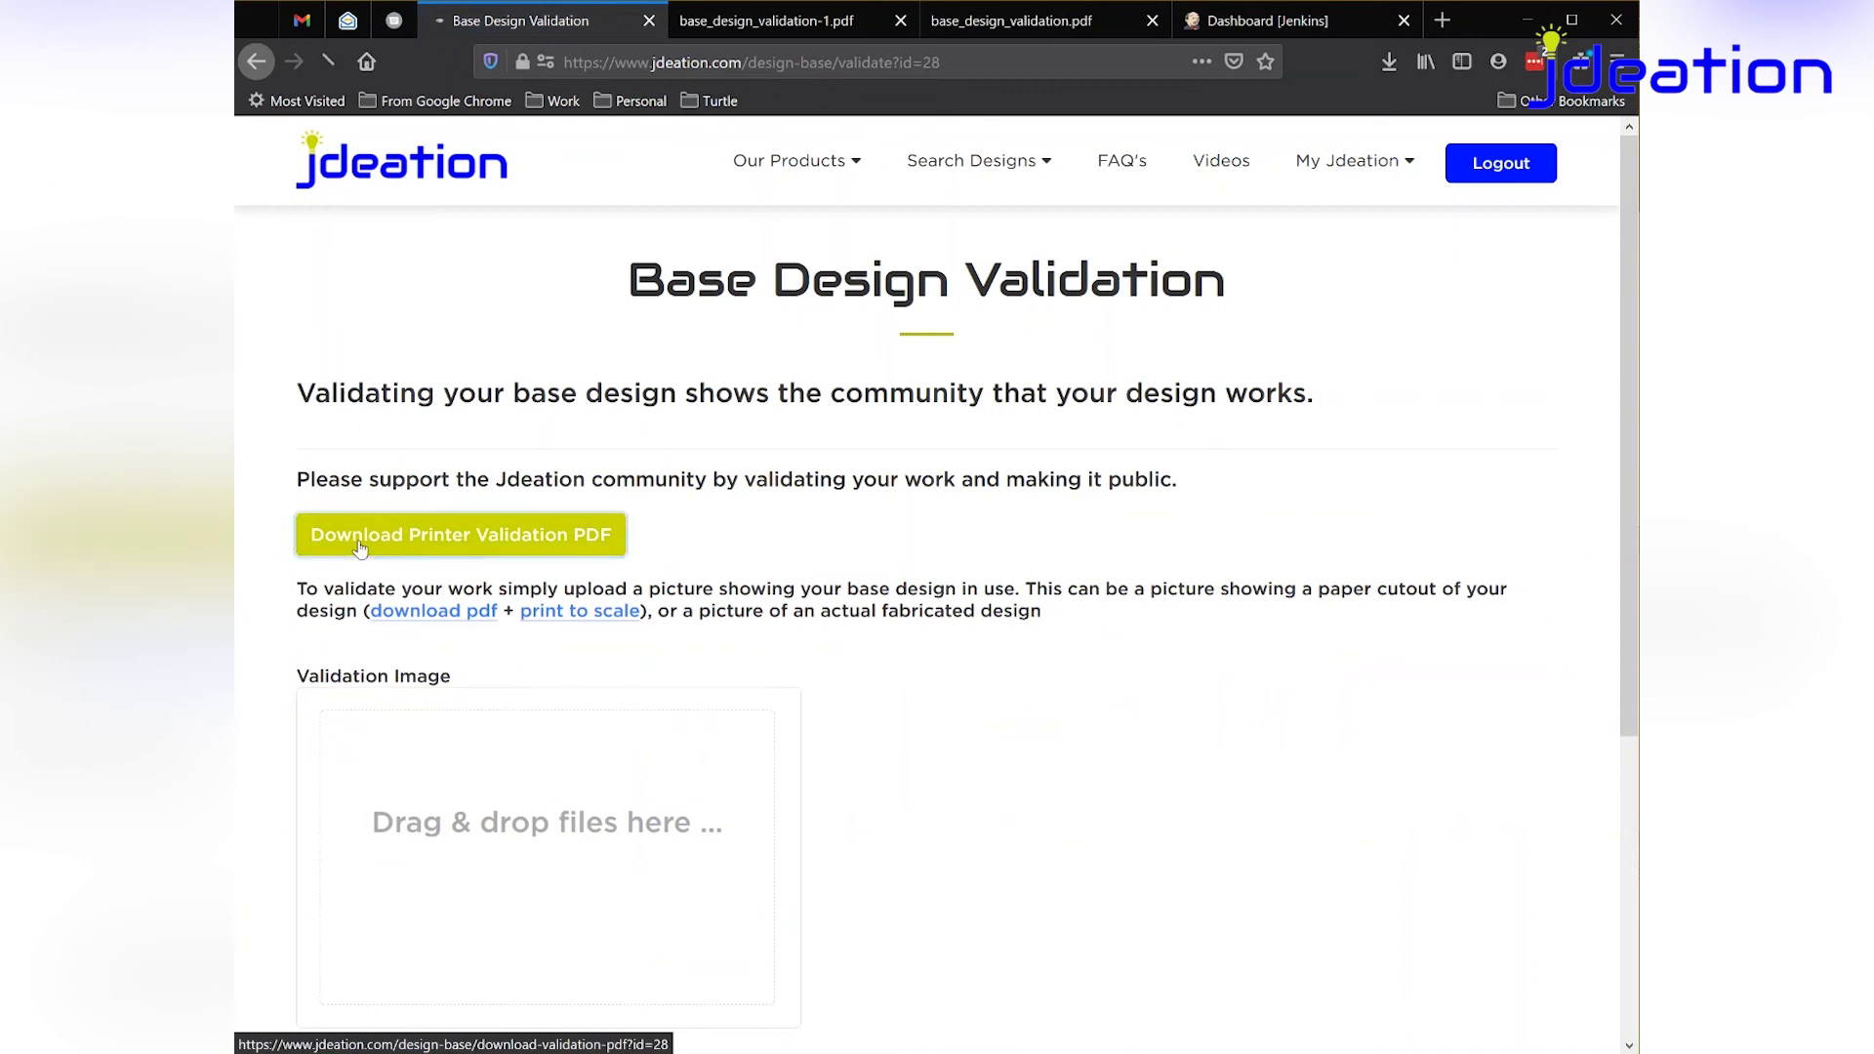
{"action": "left_click", "coordinate": [562, 451]}
{"action": "left_click", "coordinate": [846, 565]}
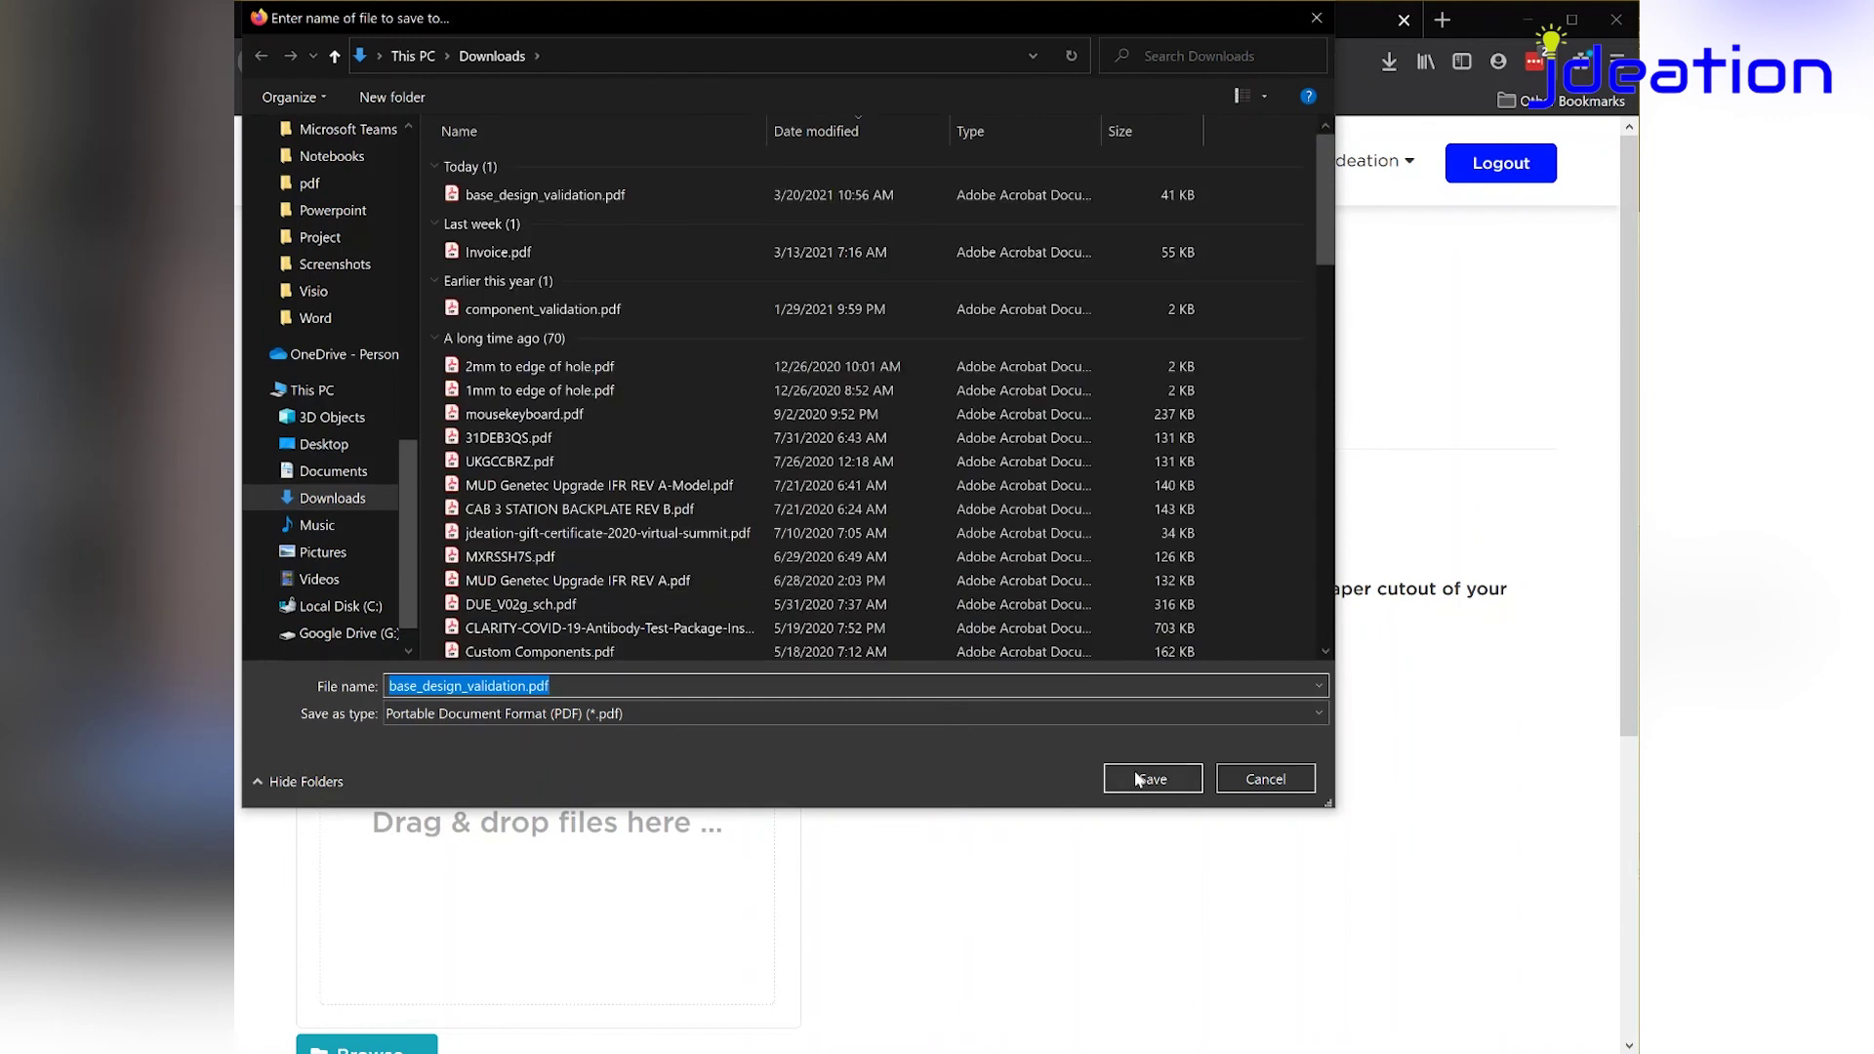
{"action": "left_click", "coordinate": [1139, 779]}
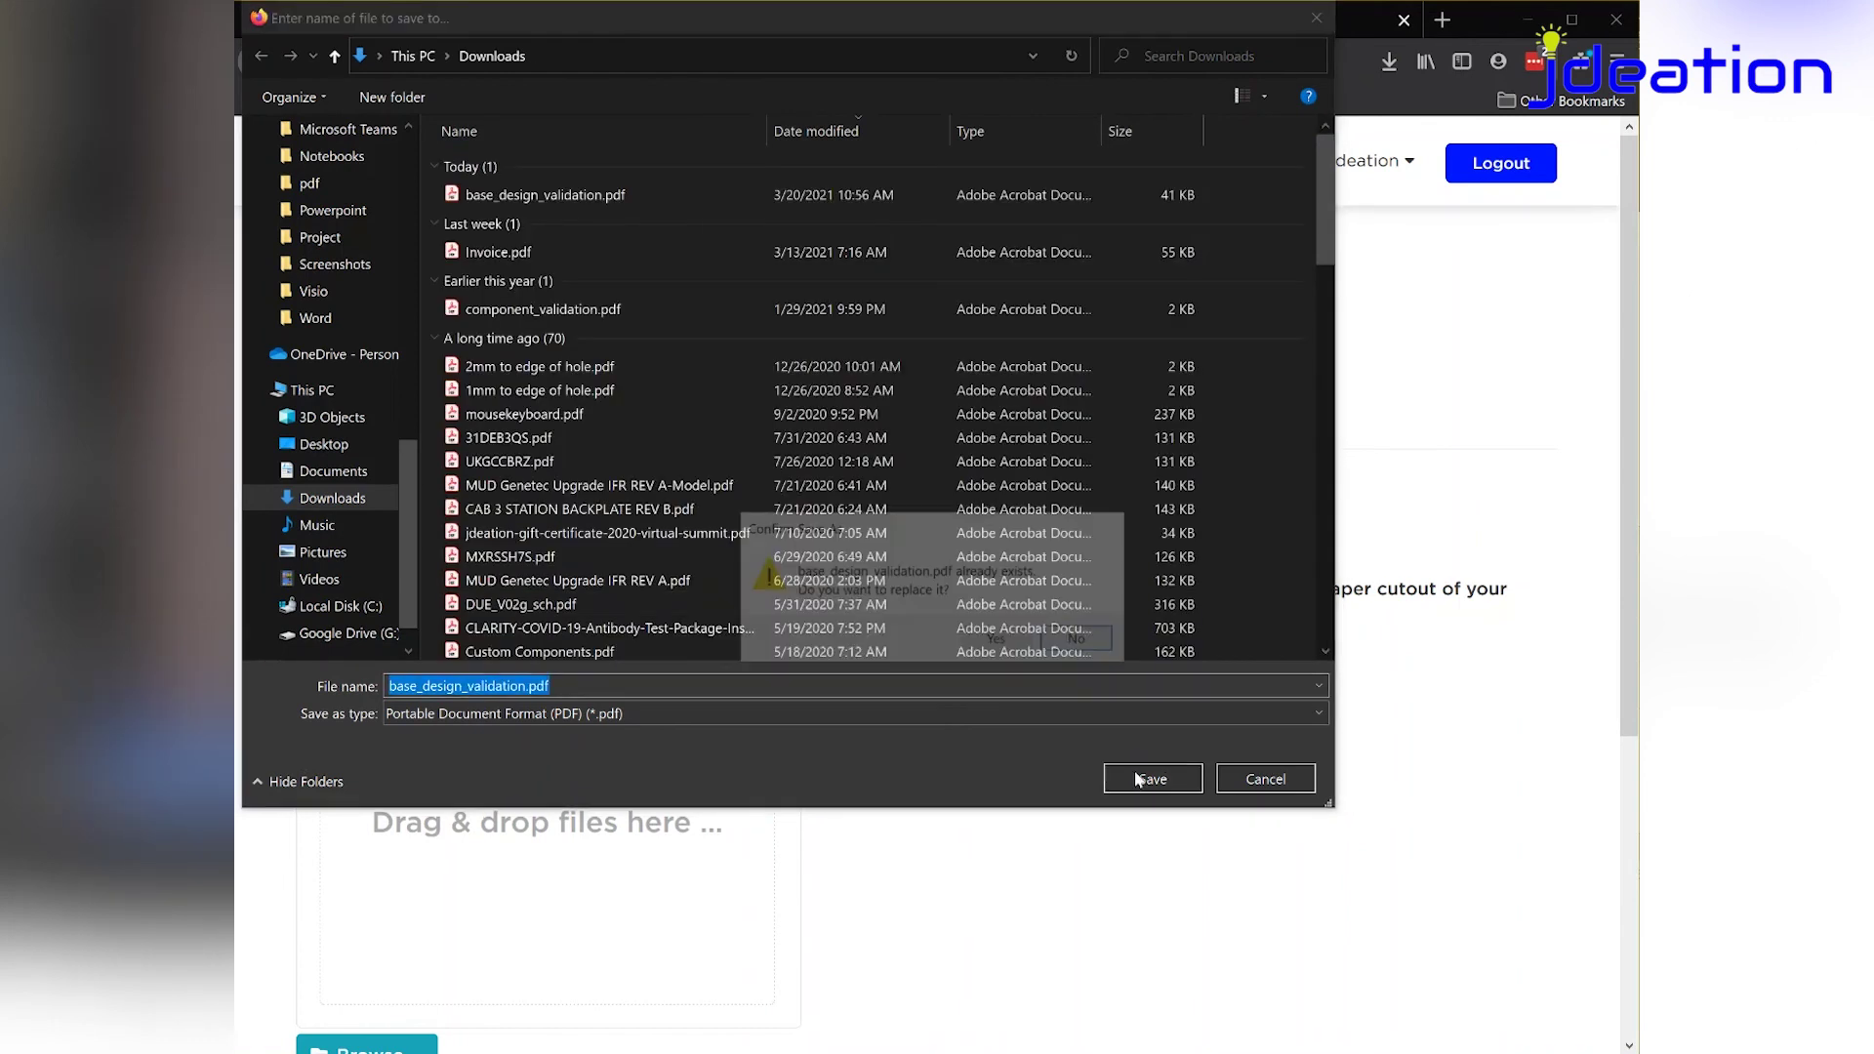
{"action": "left_click", "coordinate": [1012, 641]}
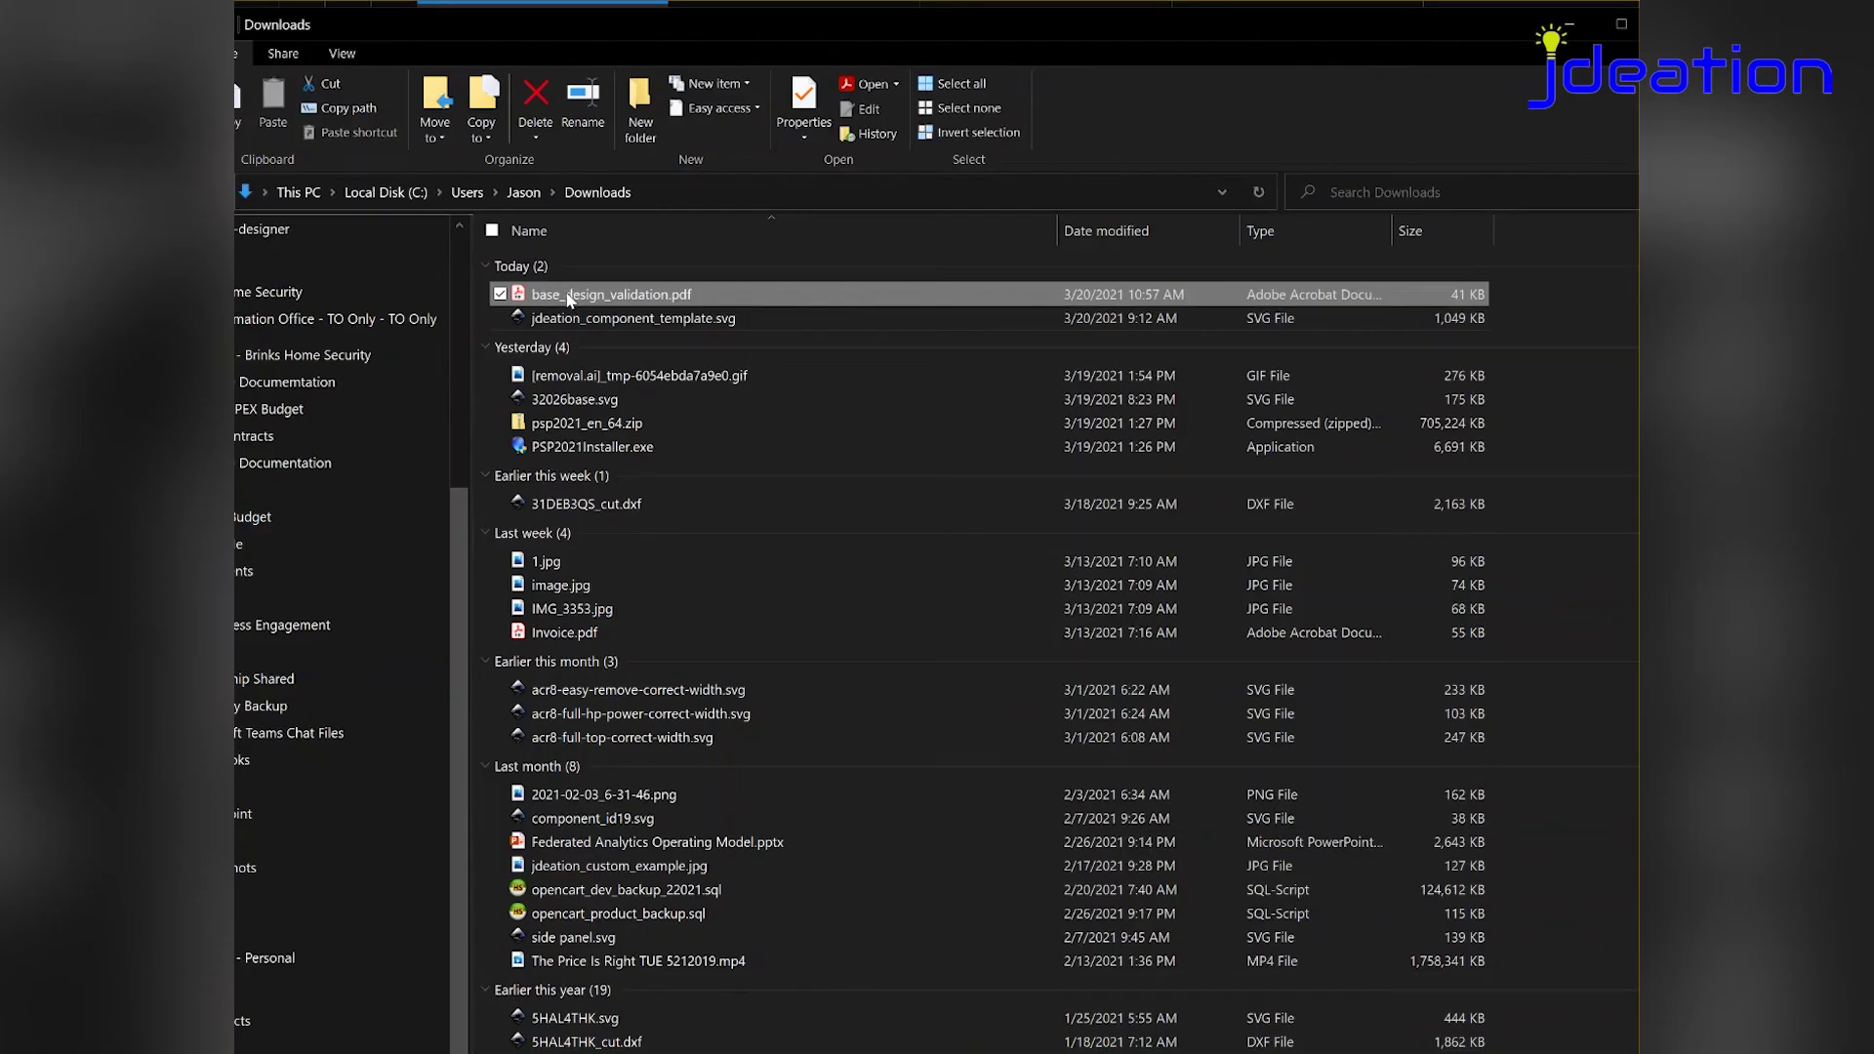
Open base_design_validation.pdf from Downloads in Adobe Acrobat Reader and bring up its print settings
{"action": "double_click", "coordinate": [568, 296]}
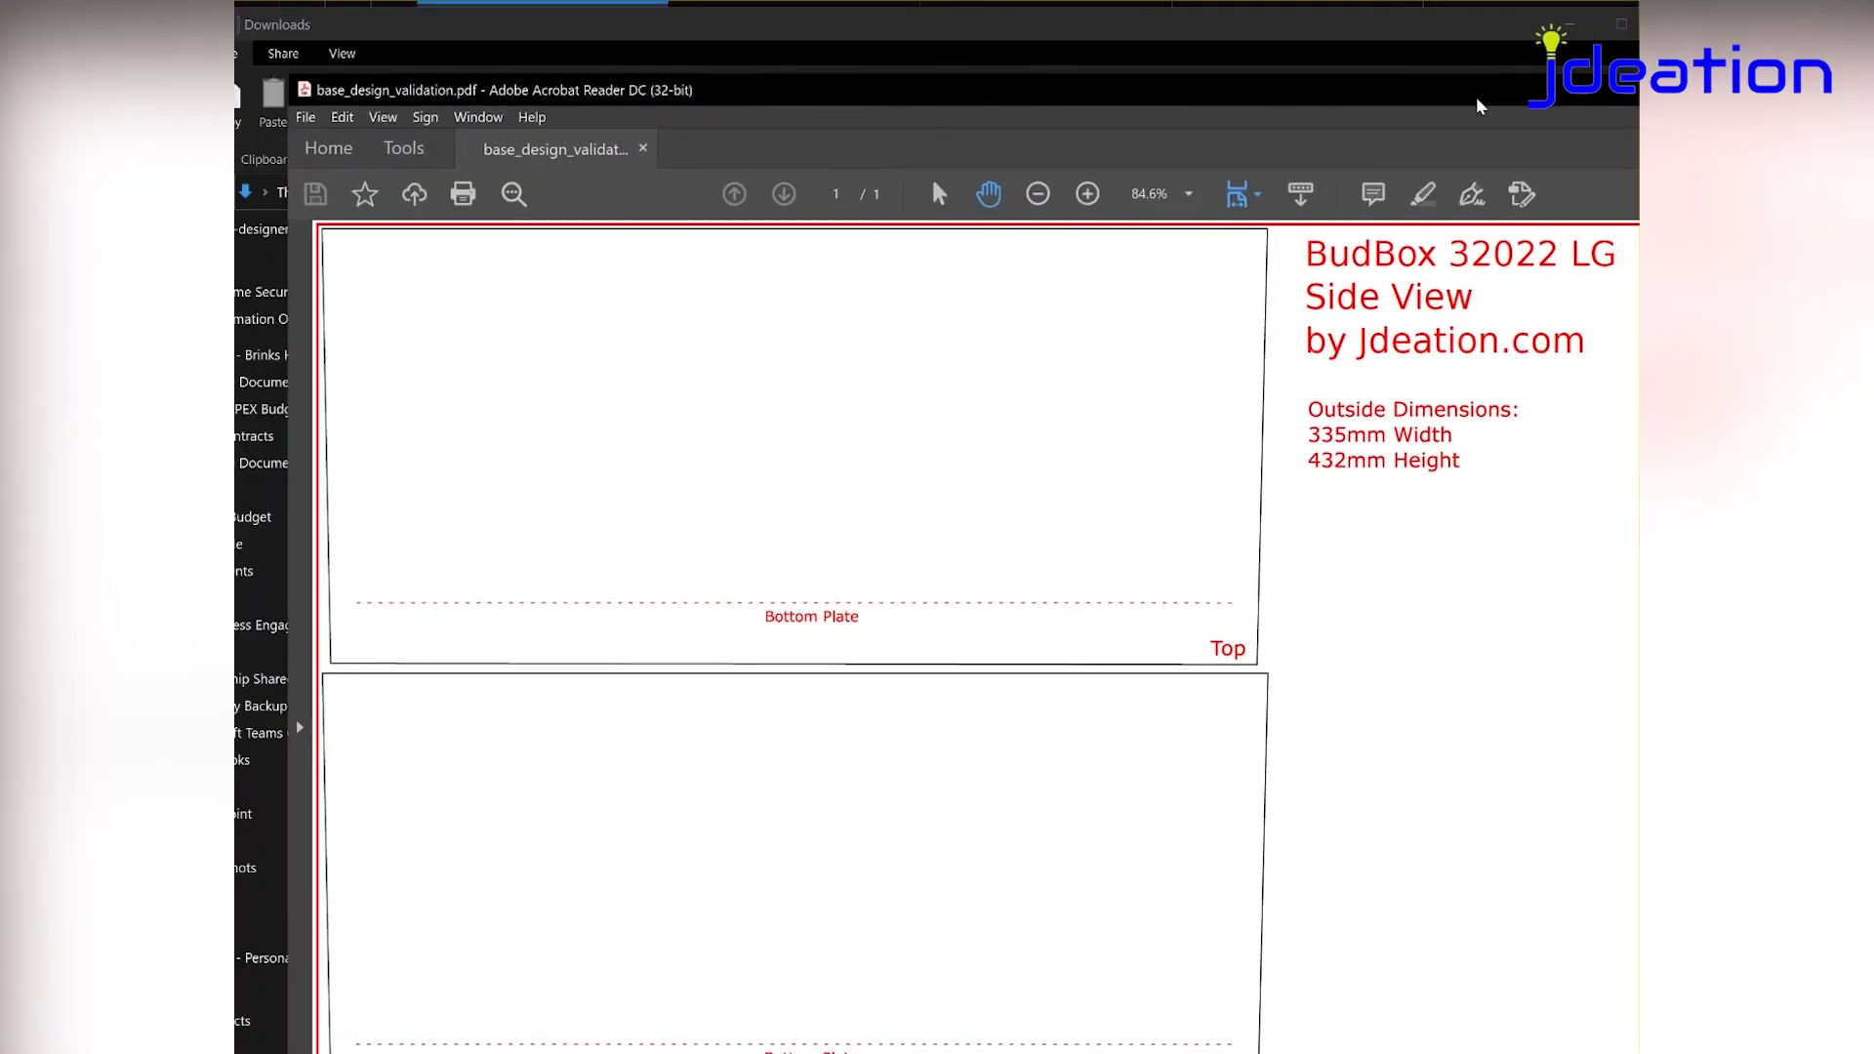
{"action": "left_click", "coordinate": [305, 118]}
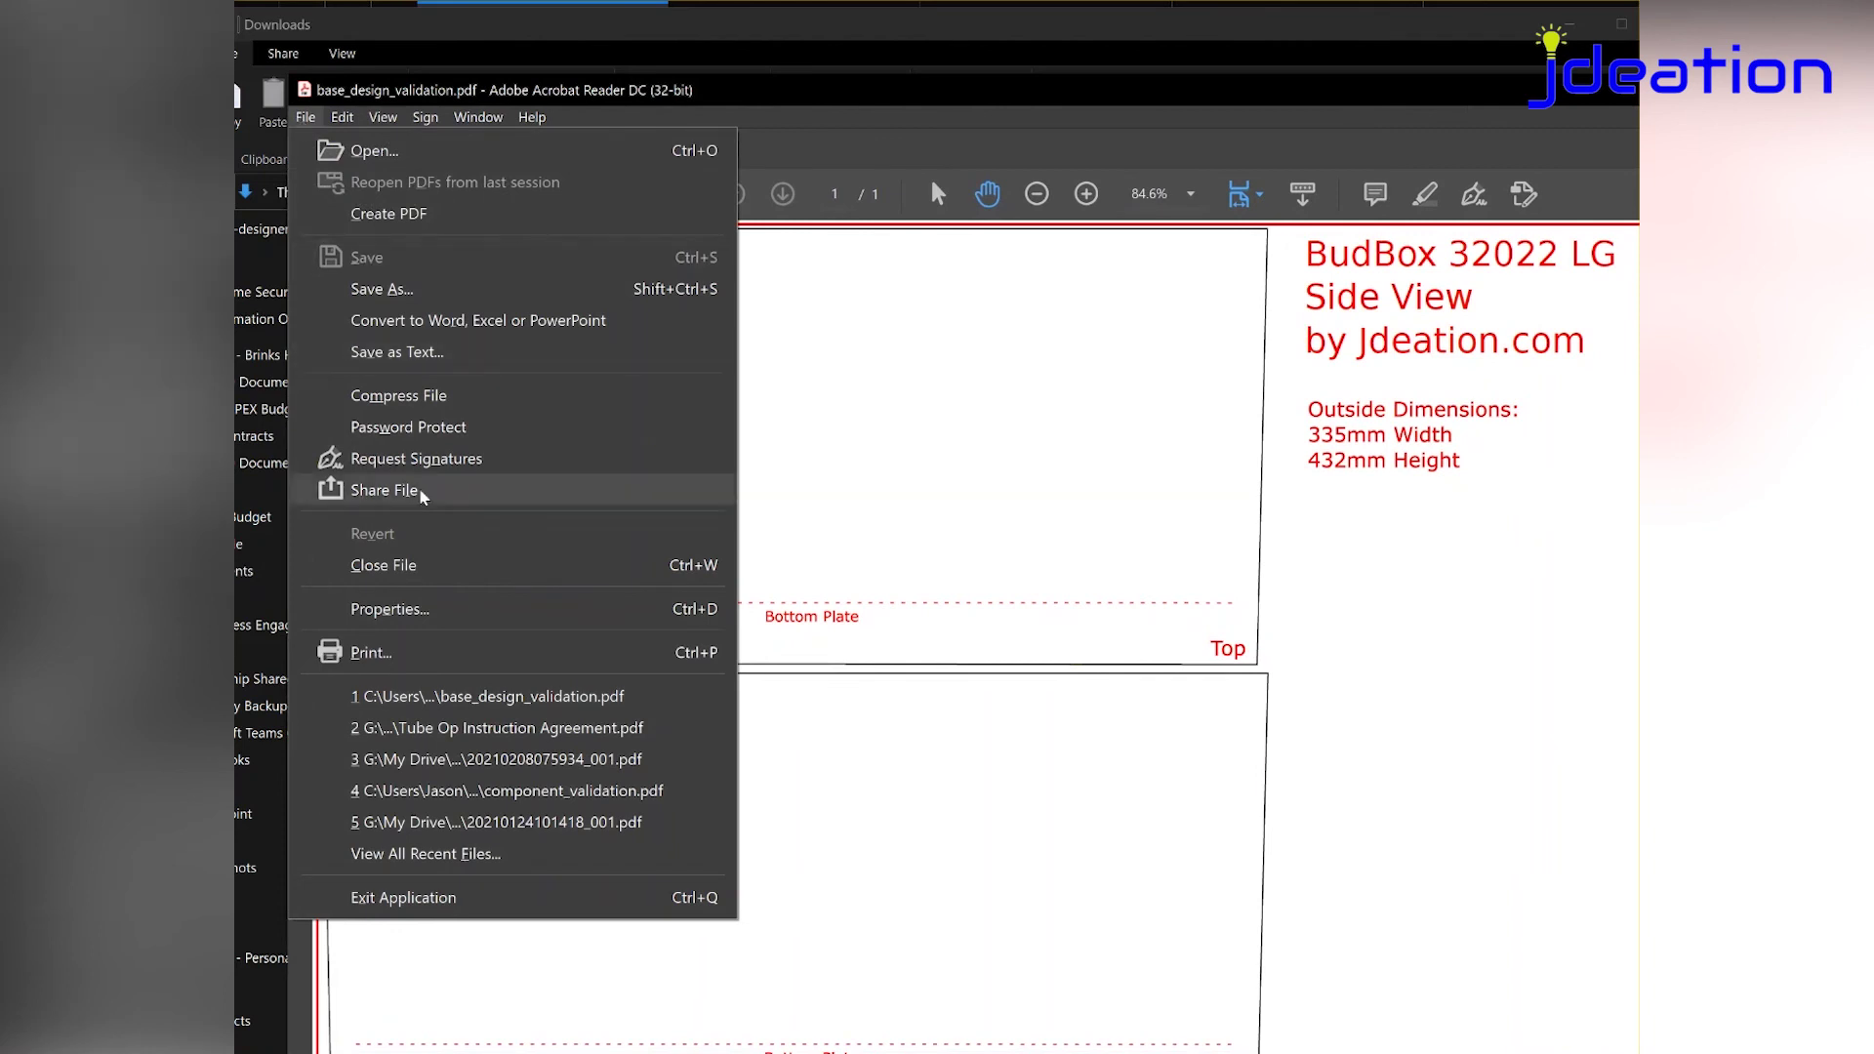
{"action": "left_click", "coordinate": [422, 651]}
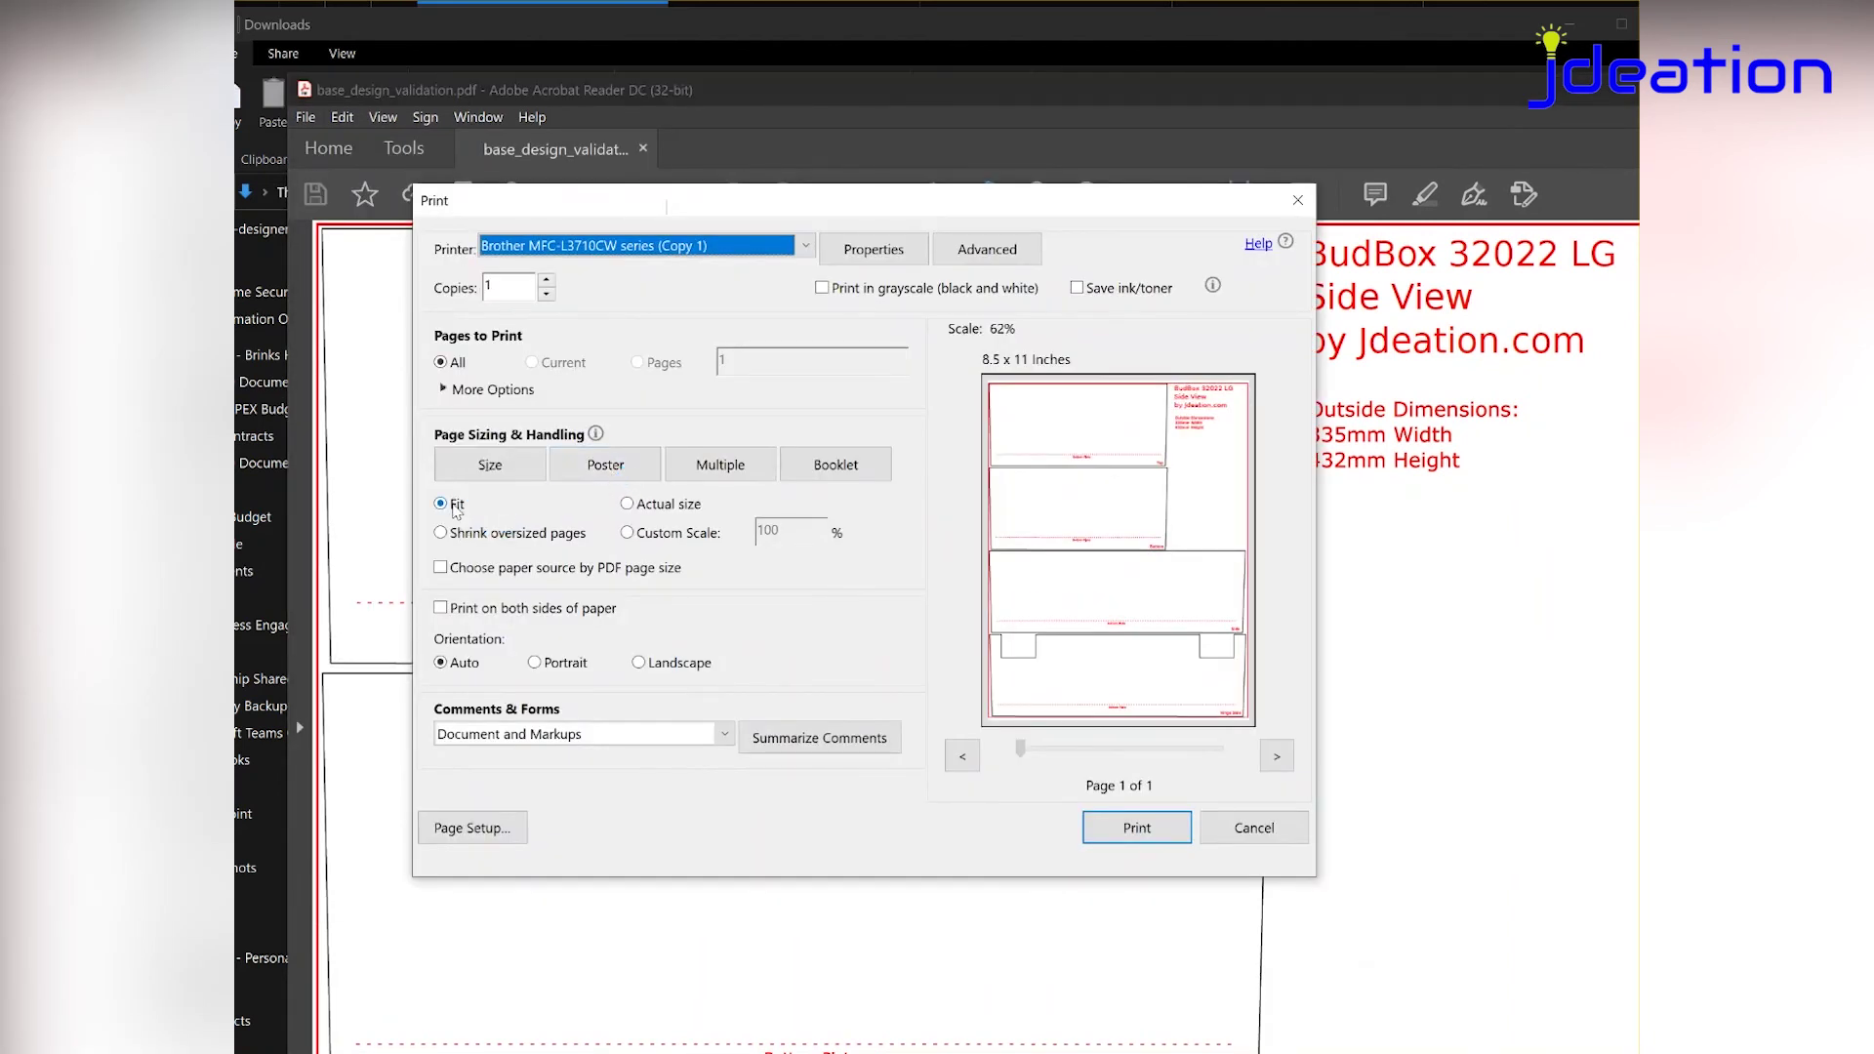
Print the PDF at actual size as a poster with 100% tile scale and cut marks on the Brother MFC-L2740DW series printer
{"action": "left_click", "coordinate": [598, 473]}
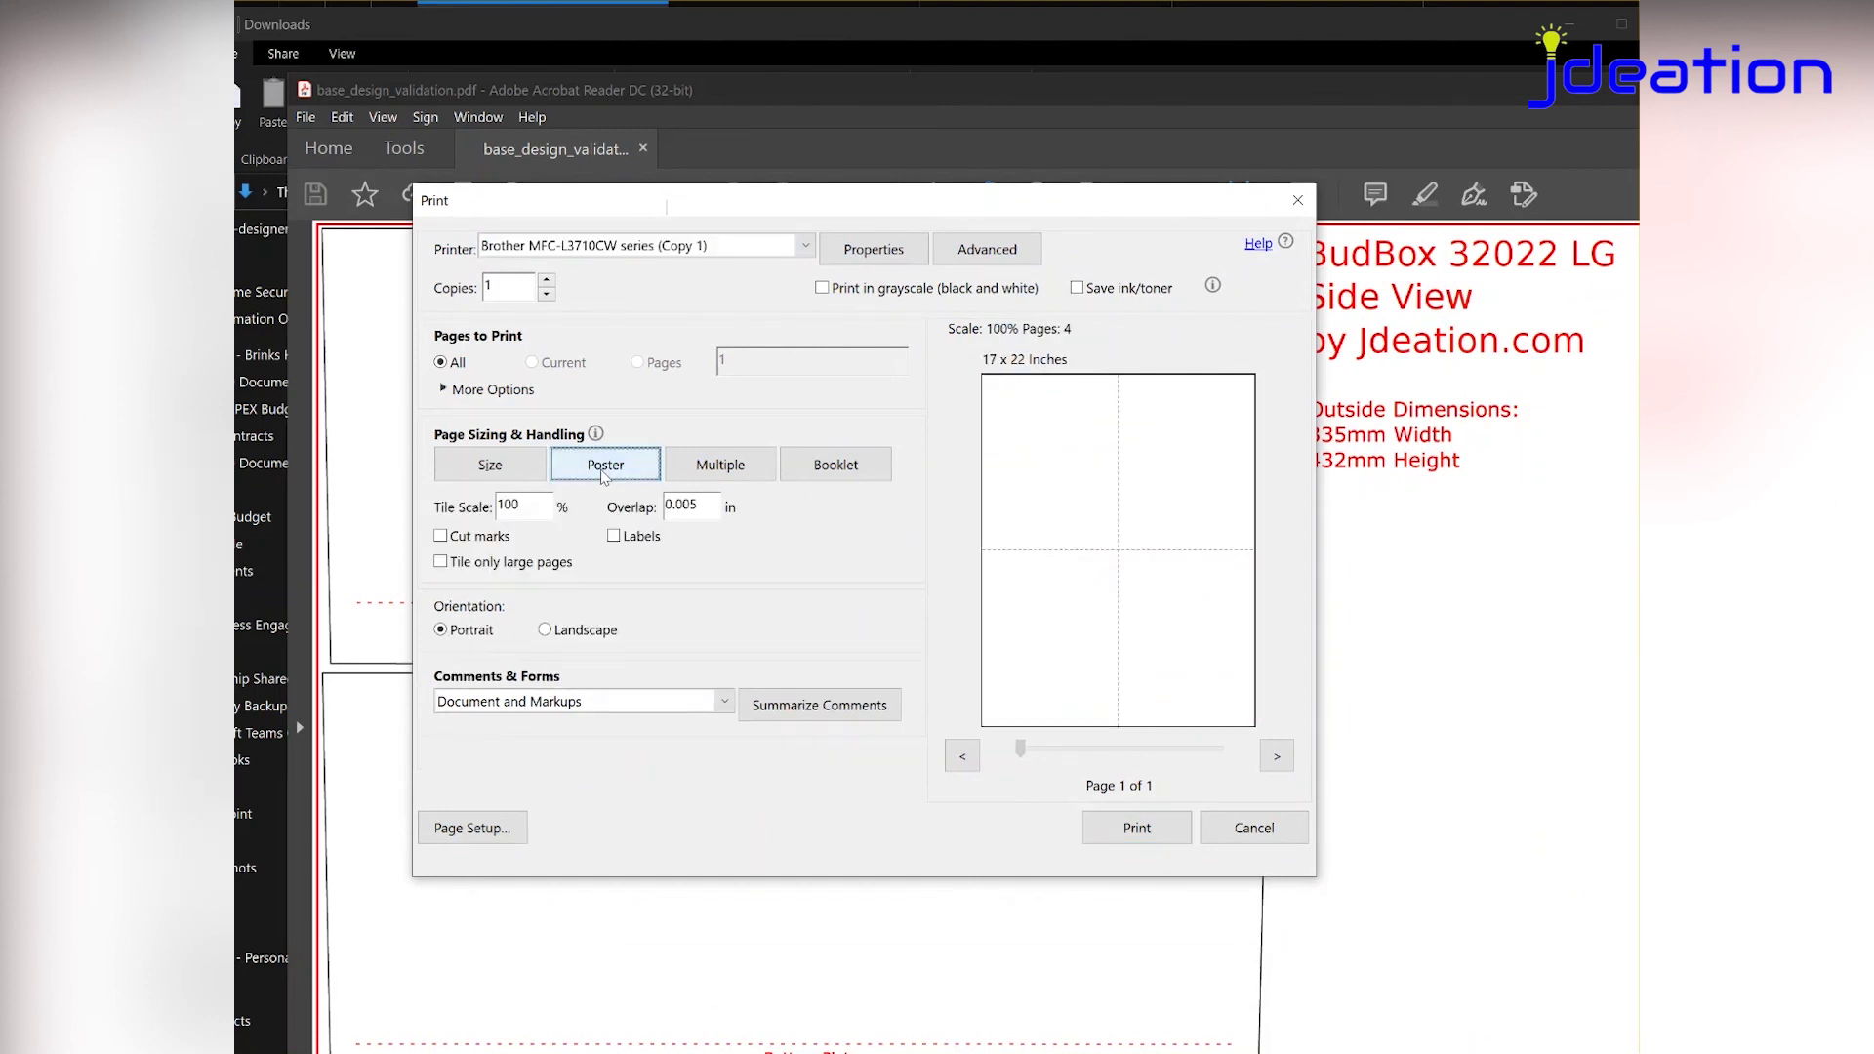
{"action": "key", "text": "Left"}
{"action": "left_click", "coordinate": [627, 505]}
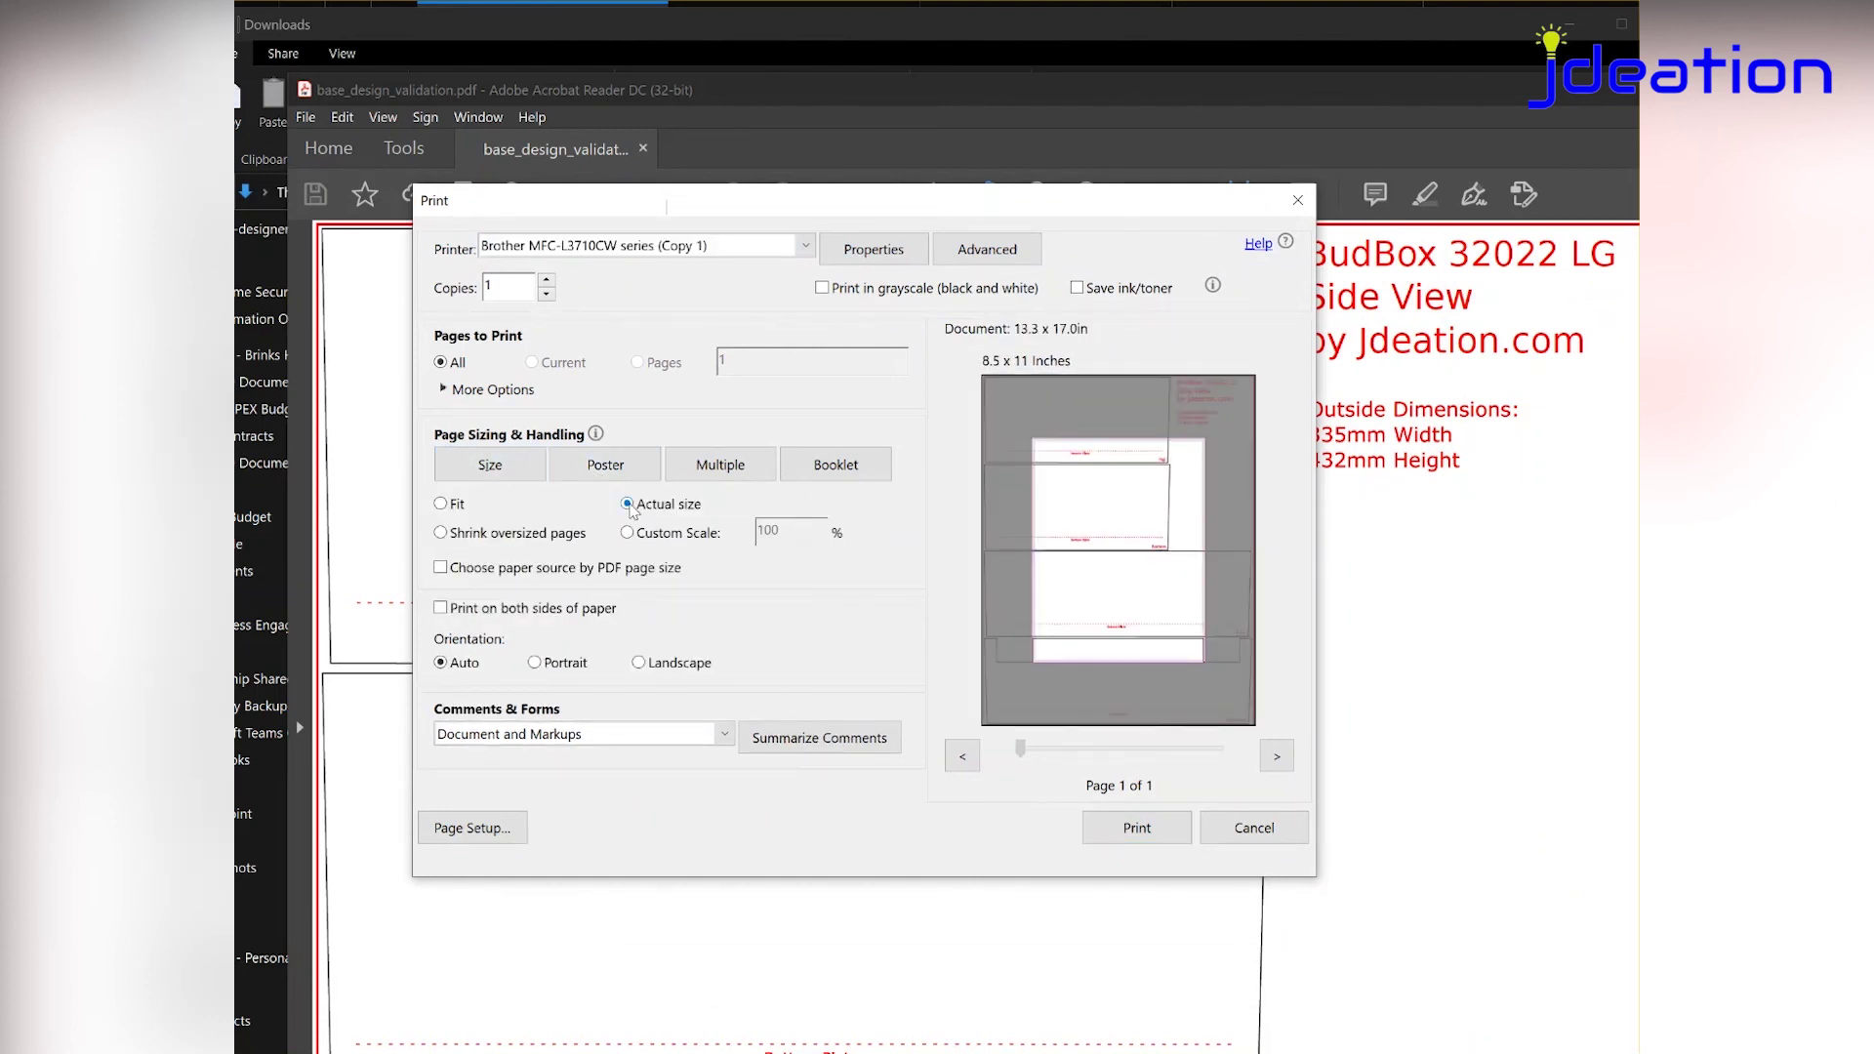
{"action": "left_click", "coordinate": [603, 469]}
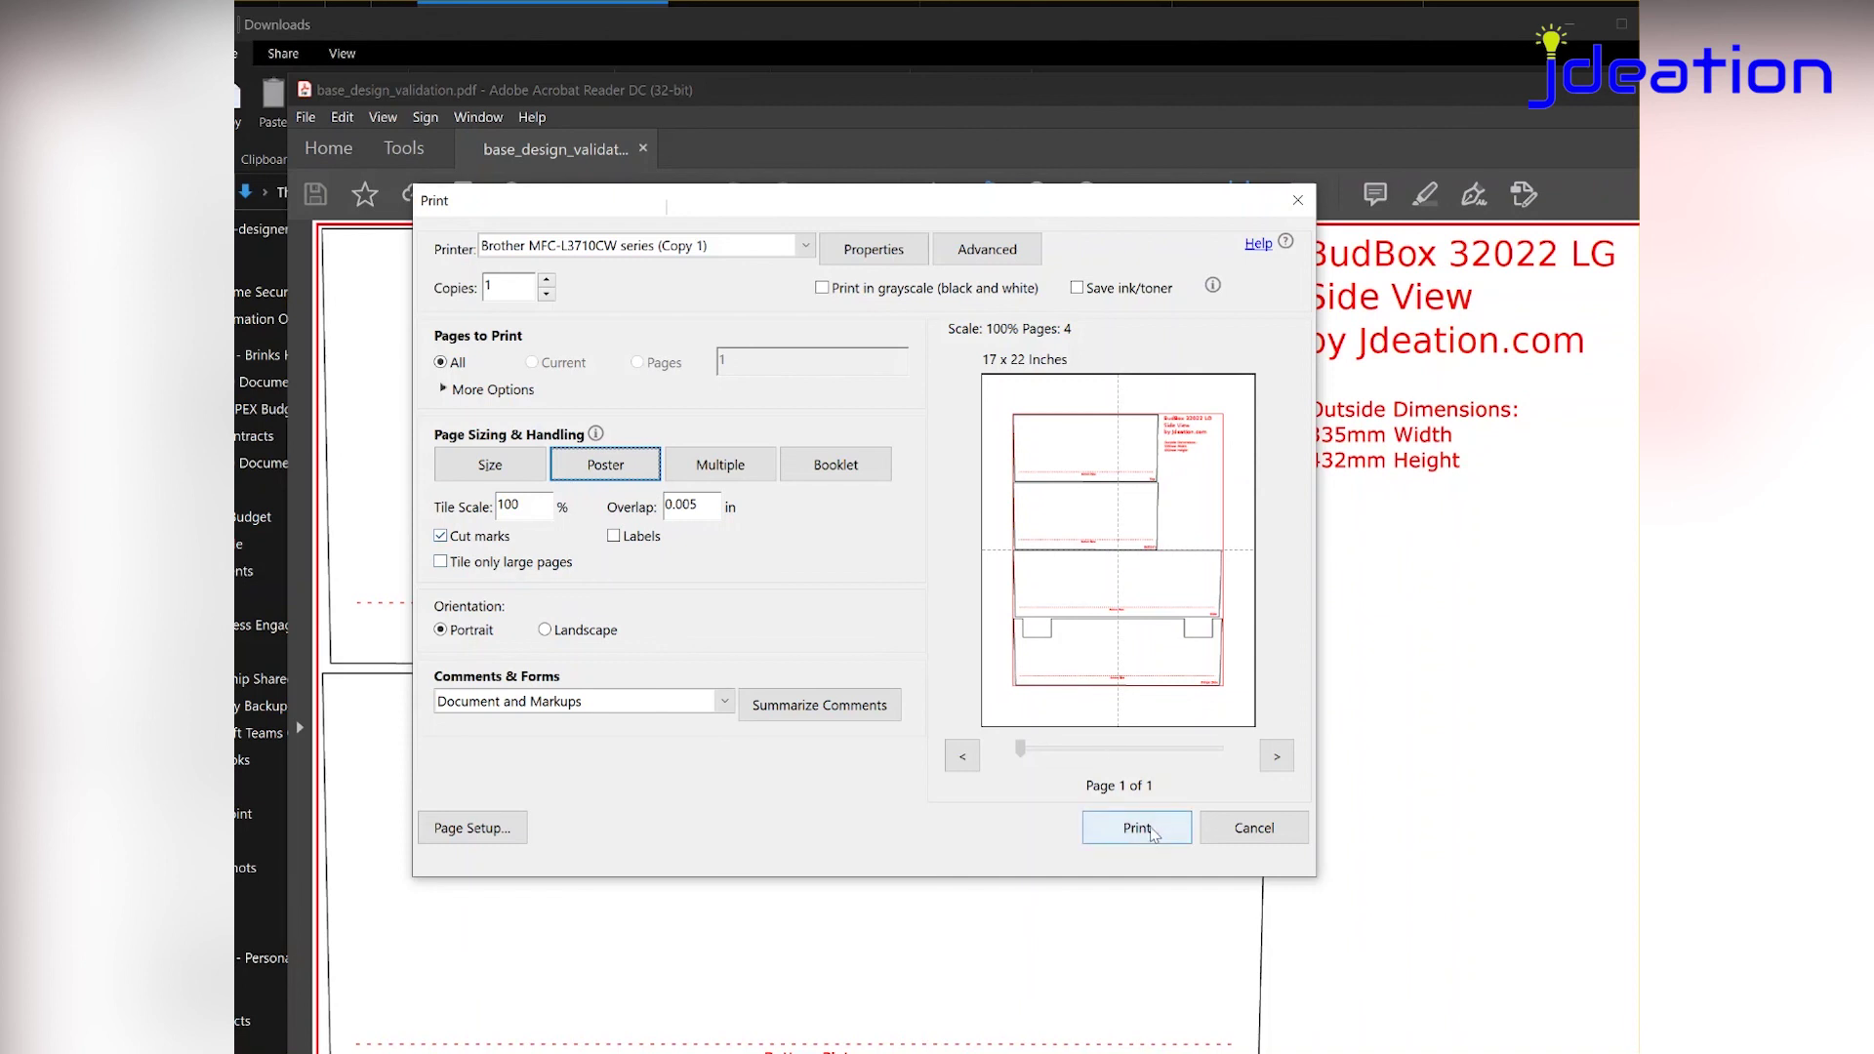
{"action": "left_click", "coordinate": [807, 250]}
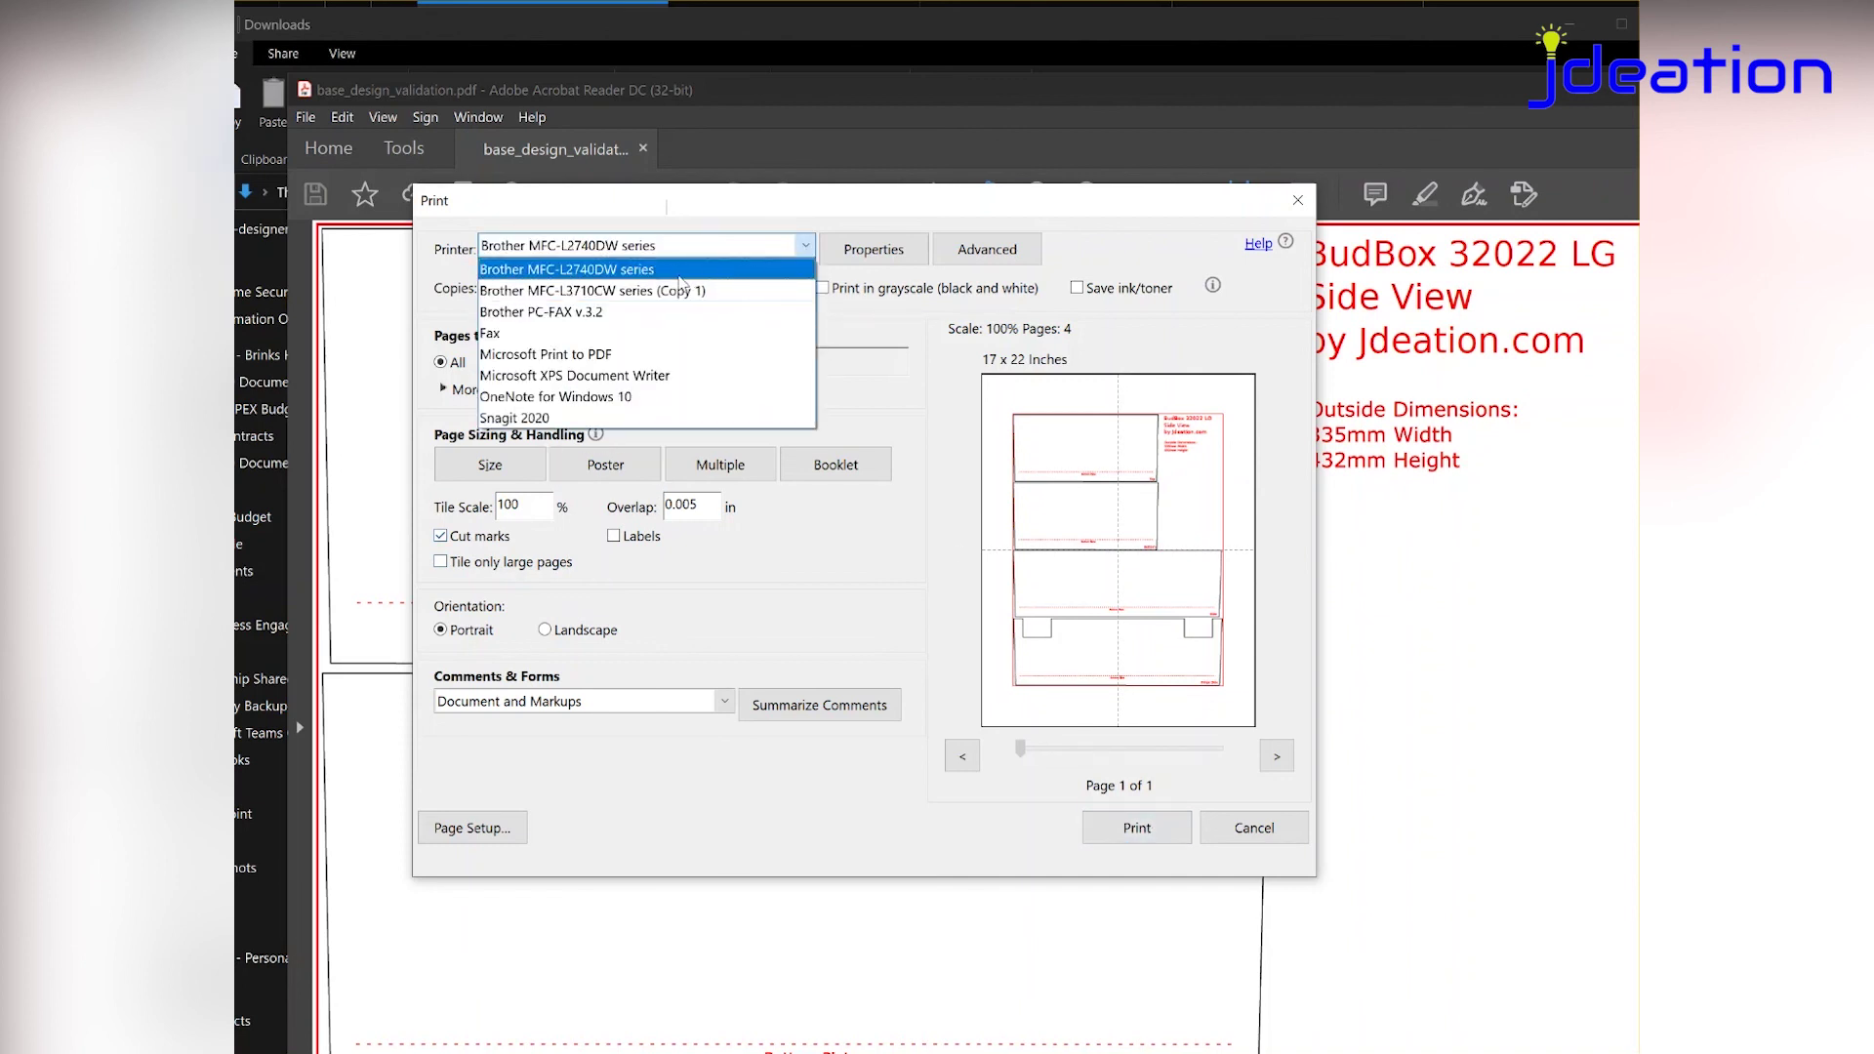
{"action": "left_click", "coordinate": [1139, 836]}
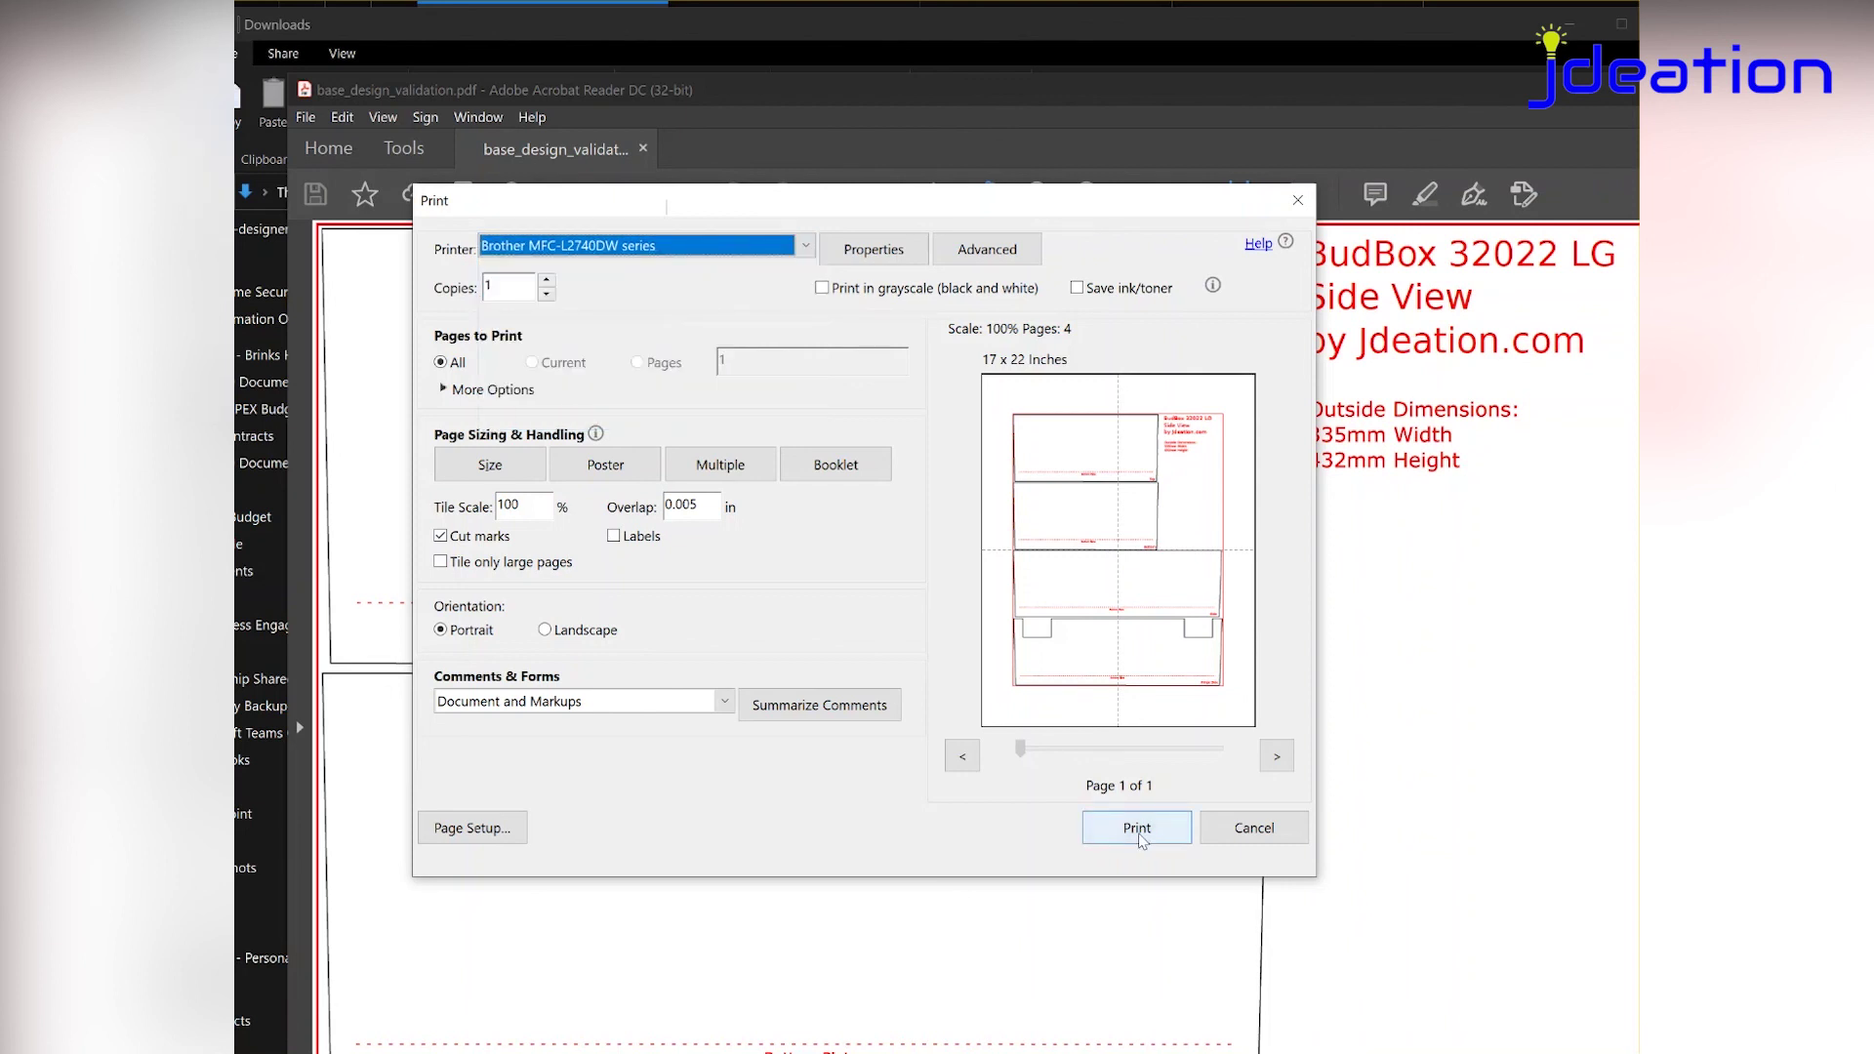